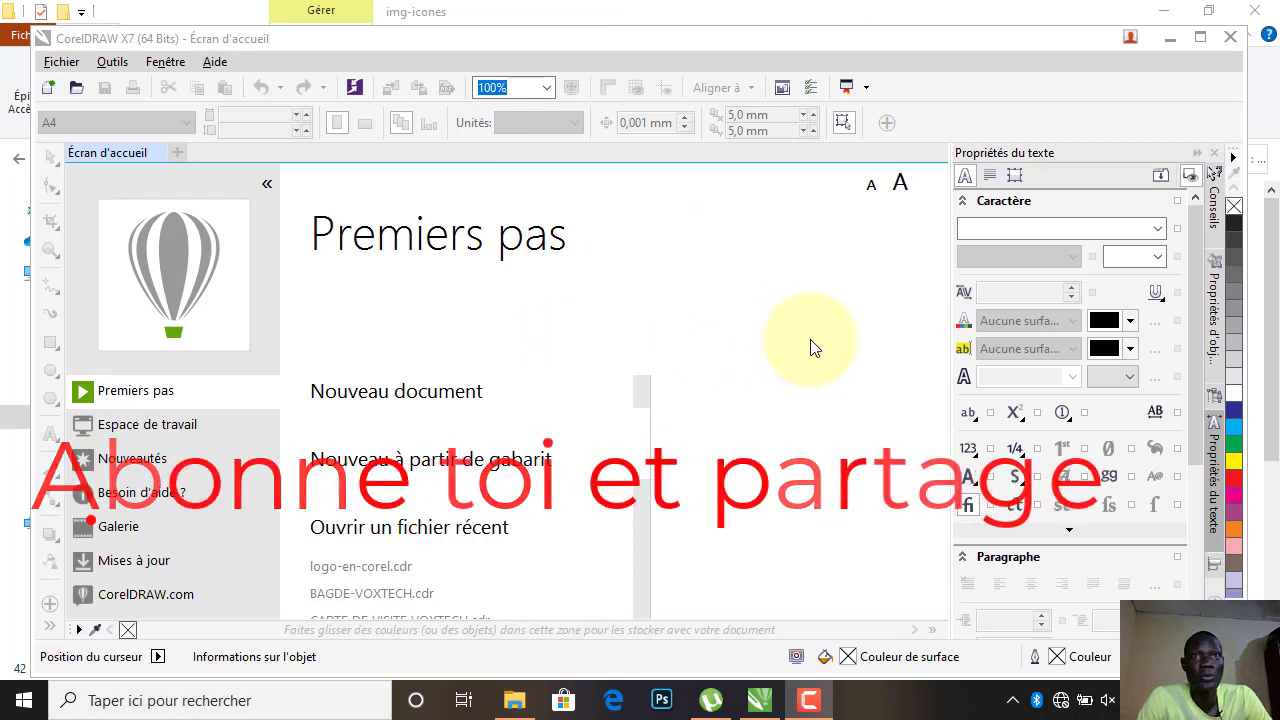
Create a new A5 portrait document named BLOC NOTE with 3 pages, CMJN color mode and 300 dpi rendering resolution.
left_click(48, 89)
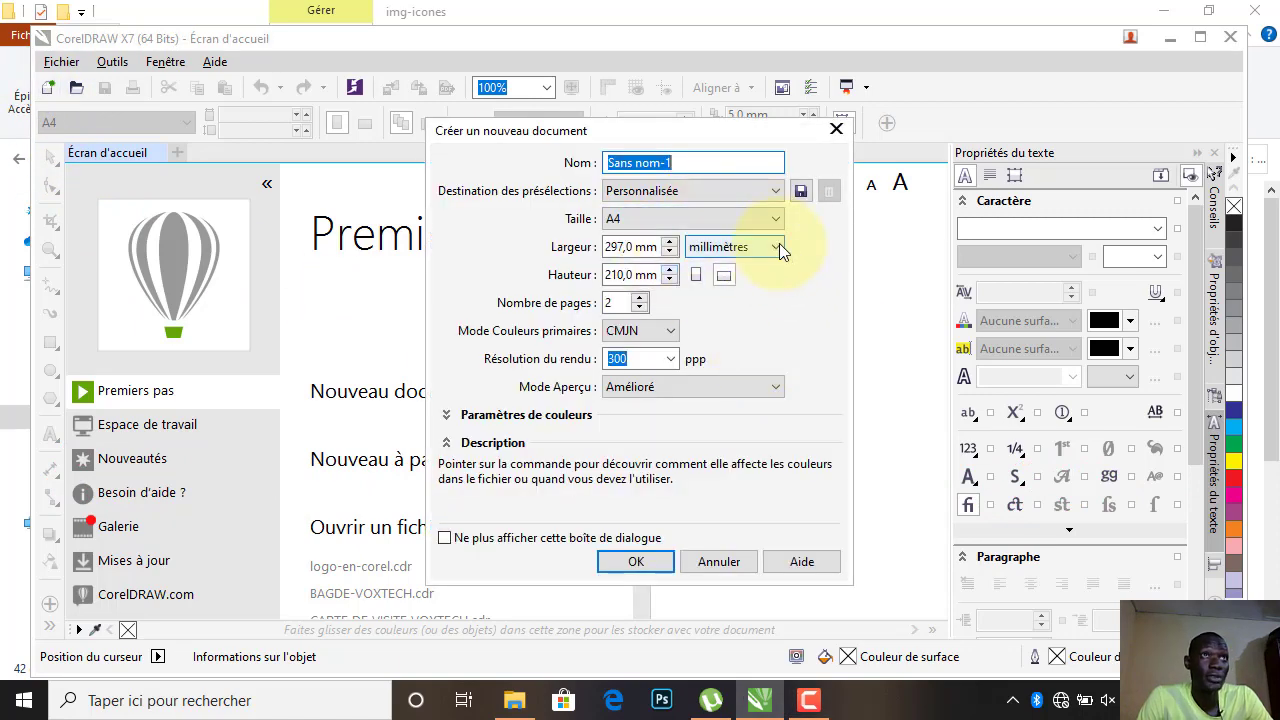
left_click(775, 221)
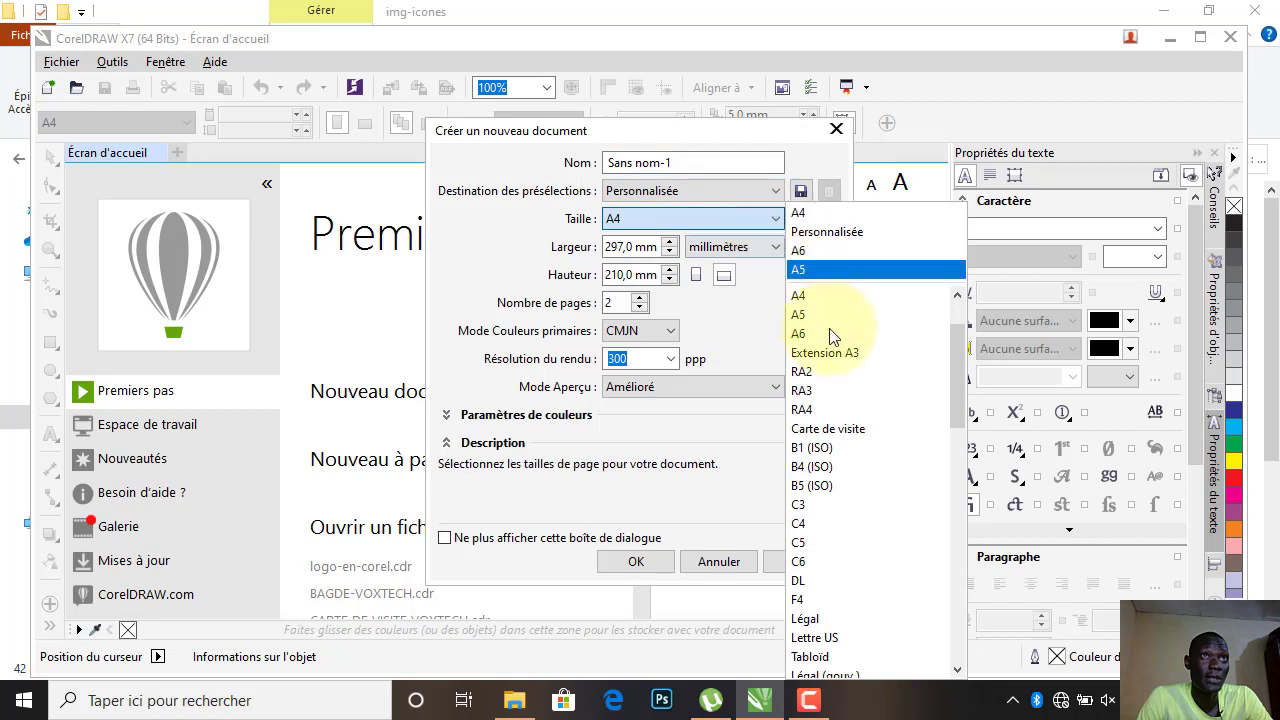
left_click(800, 315)
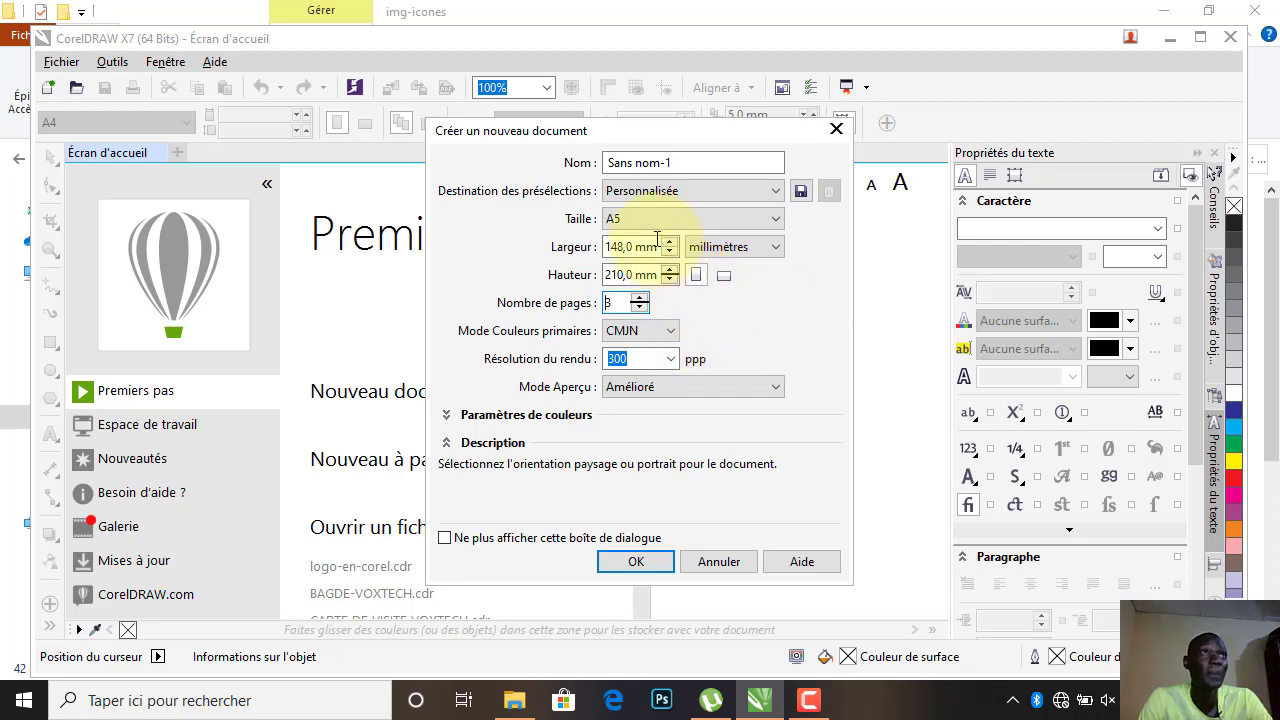
left_click_drag(700, 162, 567, 160)
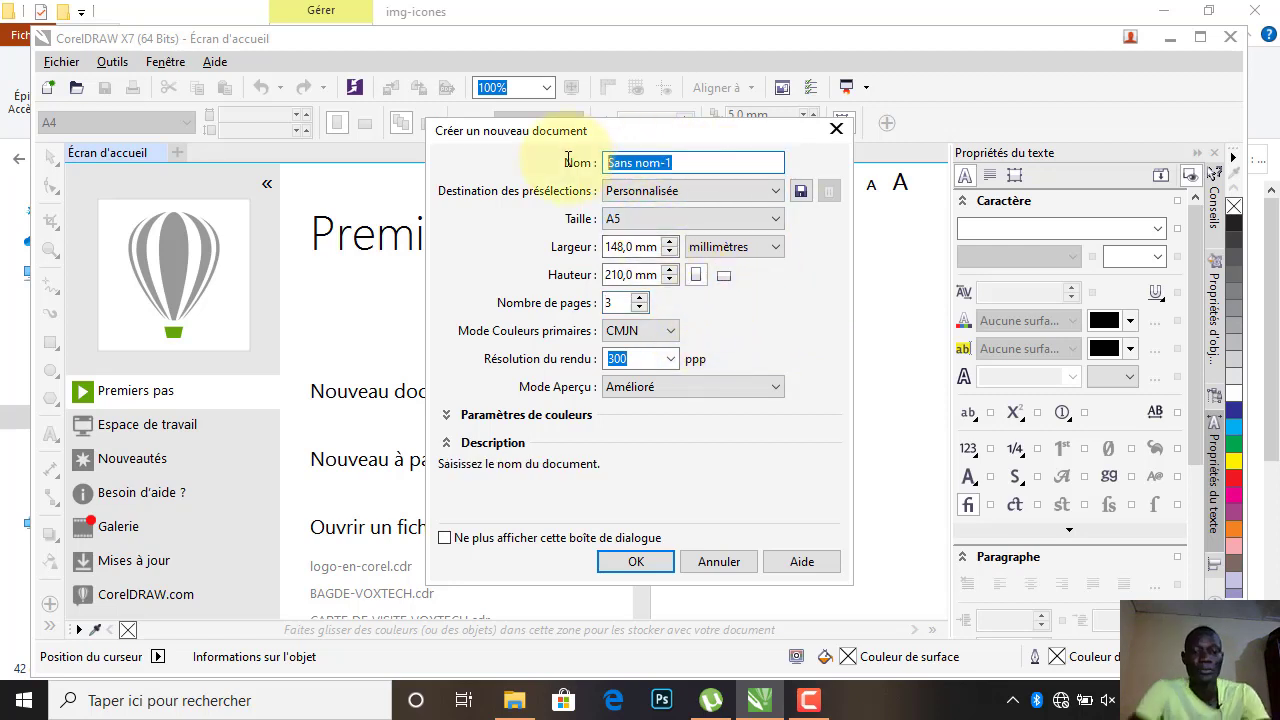
type("BLOC NOTE")
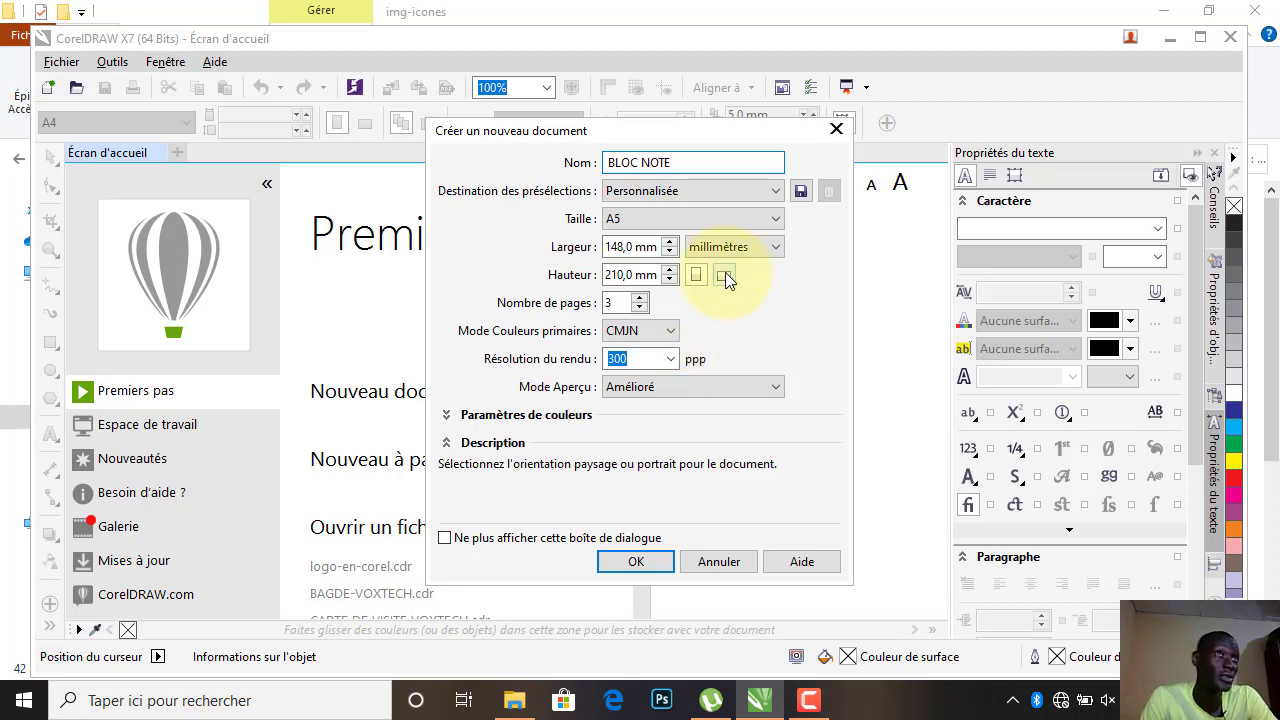
left_click(648, 559)
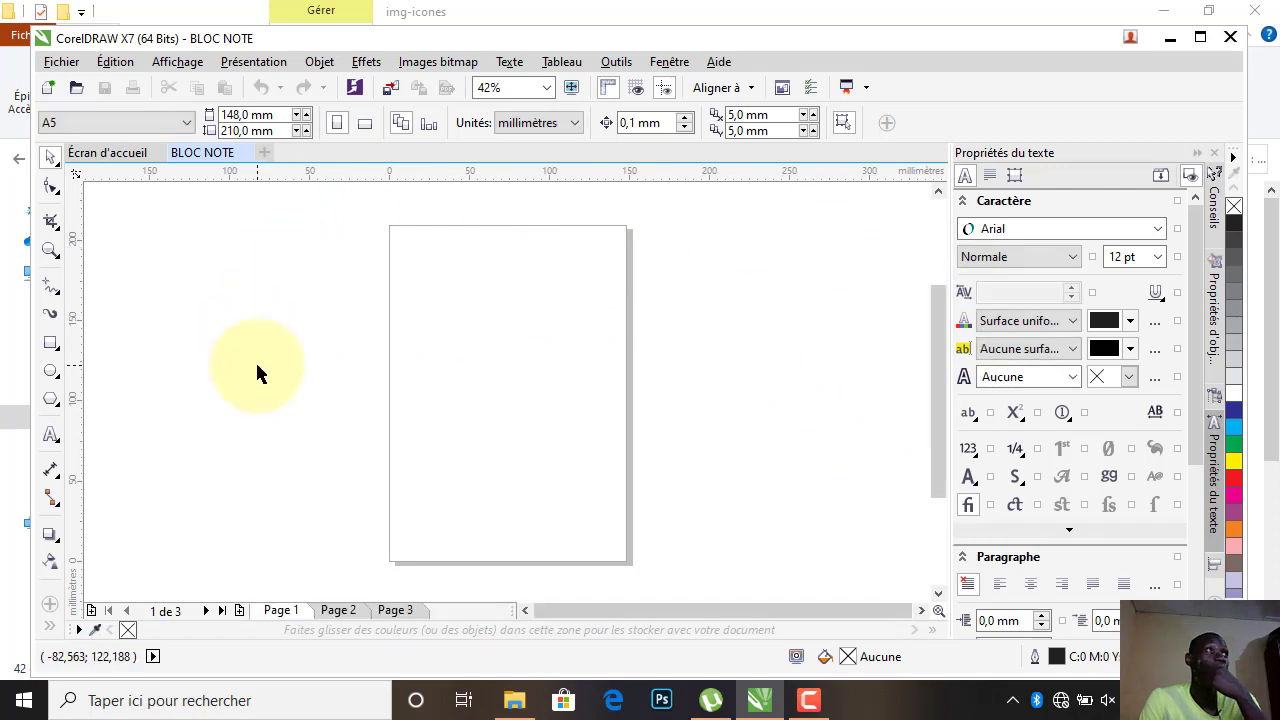
left_click(340, 611)
left_click(285, 611)
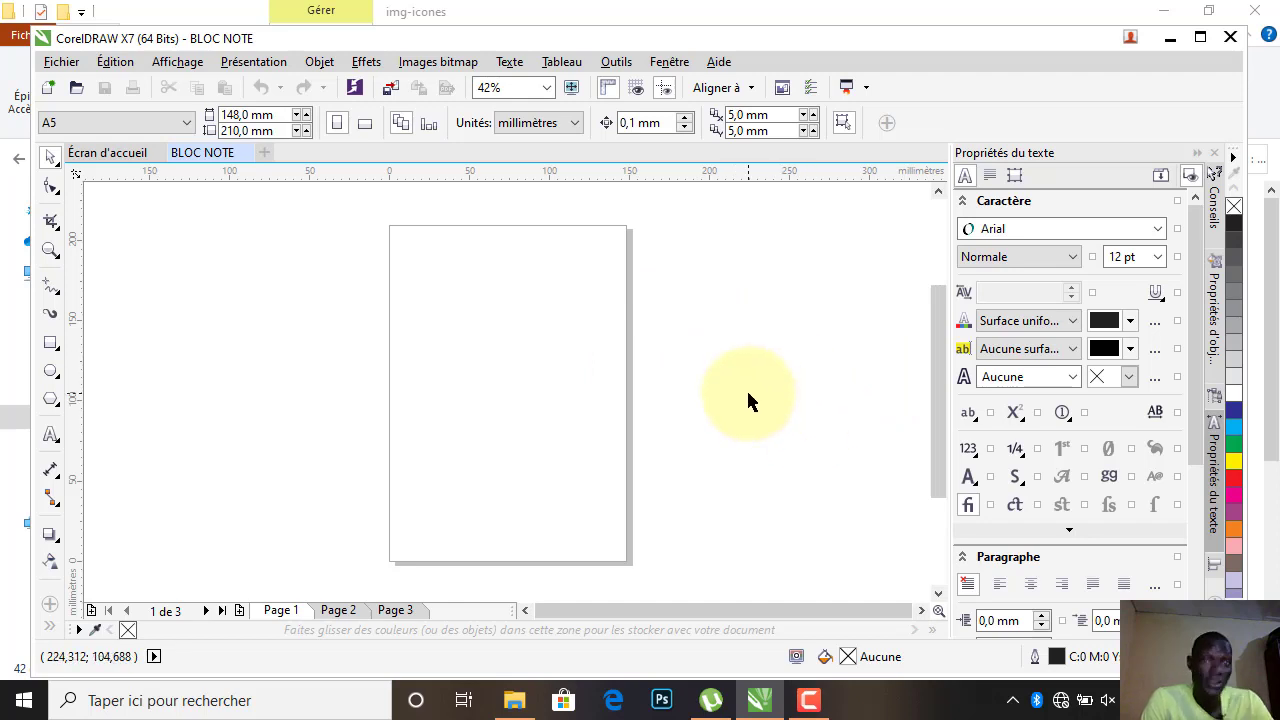
left_click(333, 610)
left_click(280, 609)
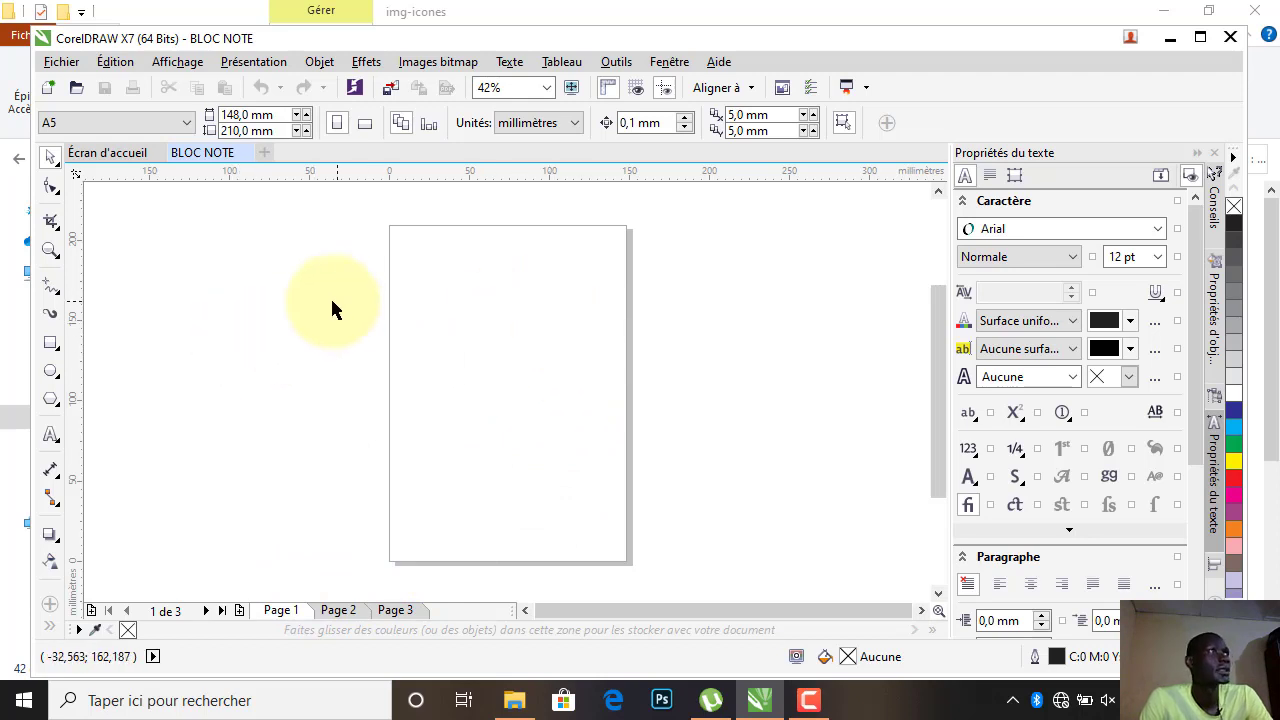
Draw a rectangle of about 149 × 211 mm covering page 1 and convert it to curves.
left_click(51, 343)
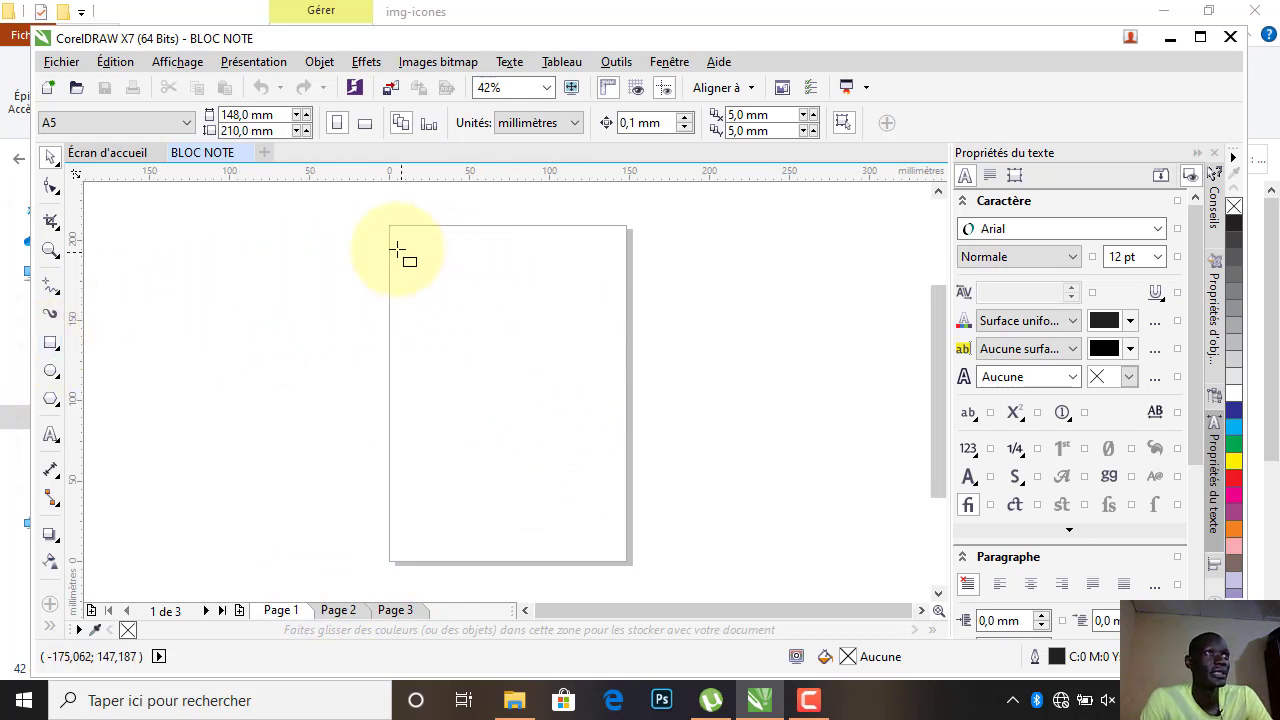
left_click_drag(393, 228, 627, 555)
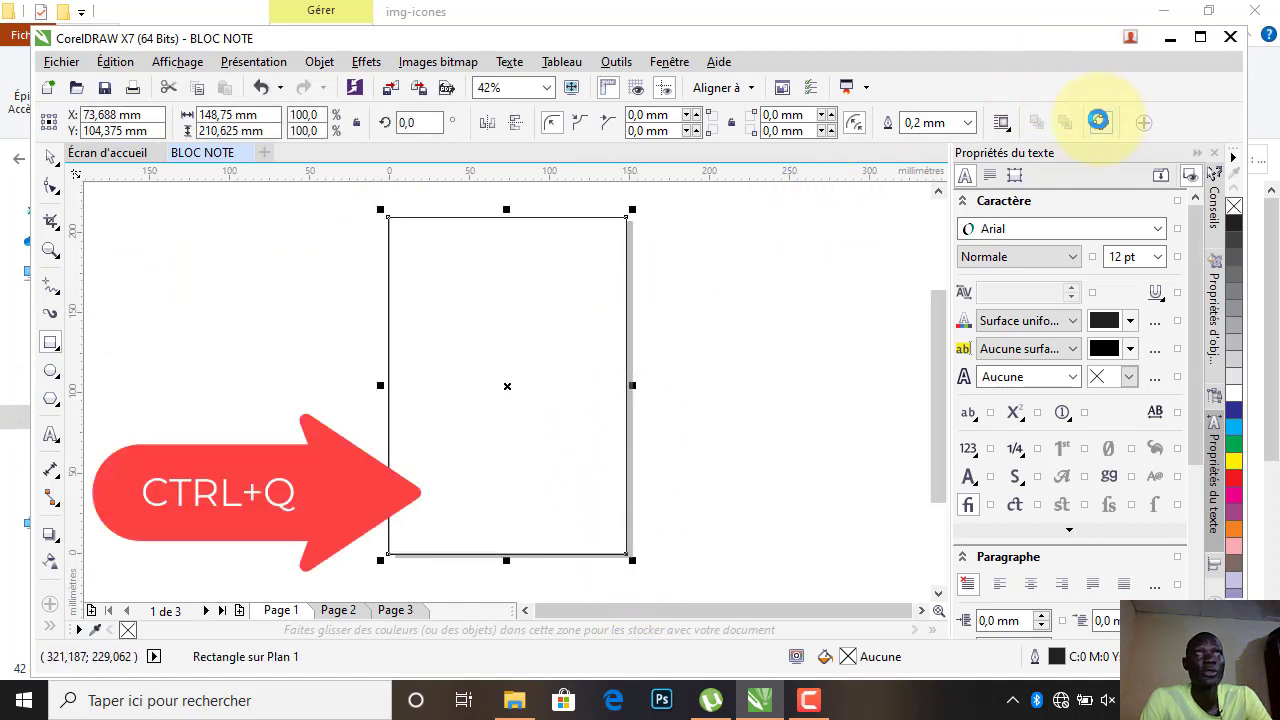
left_click(1101, 122)
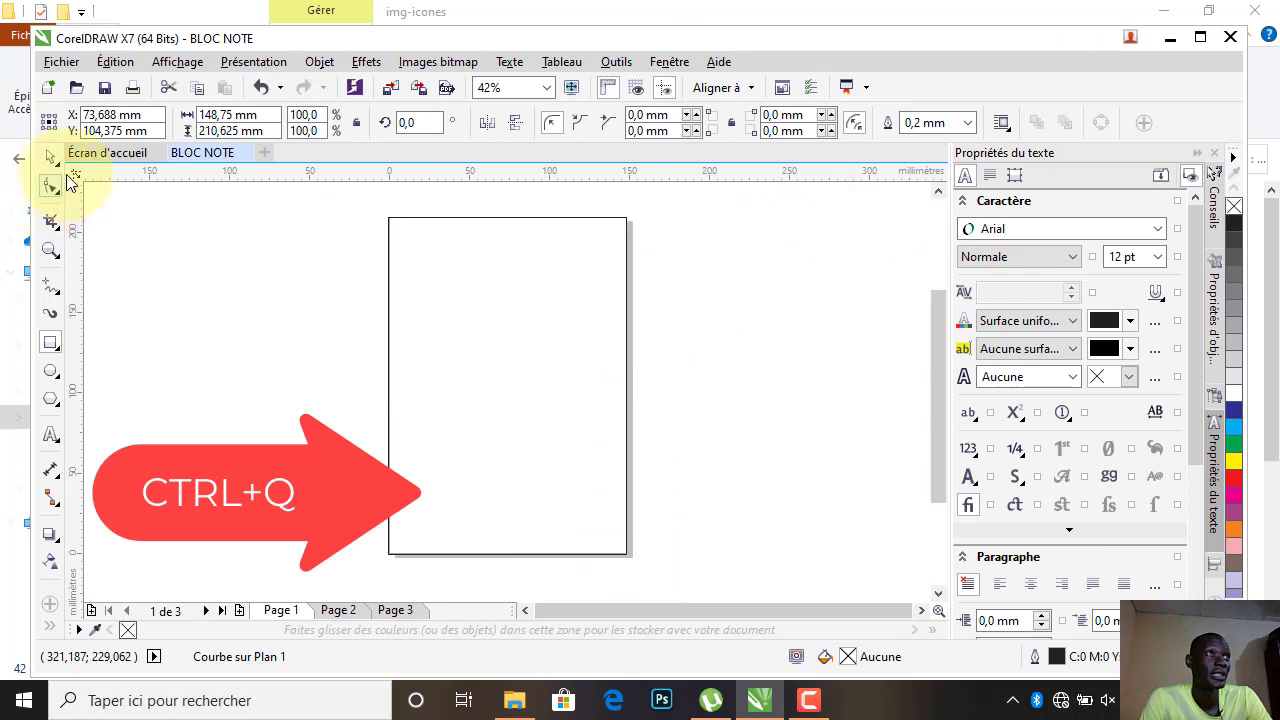
Move the rectangle's upper-left node down and inward, convert the upper edge to a curve, and bend it into an S shape.
left_click(51, 185)
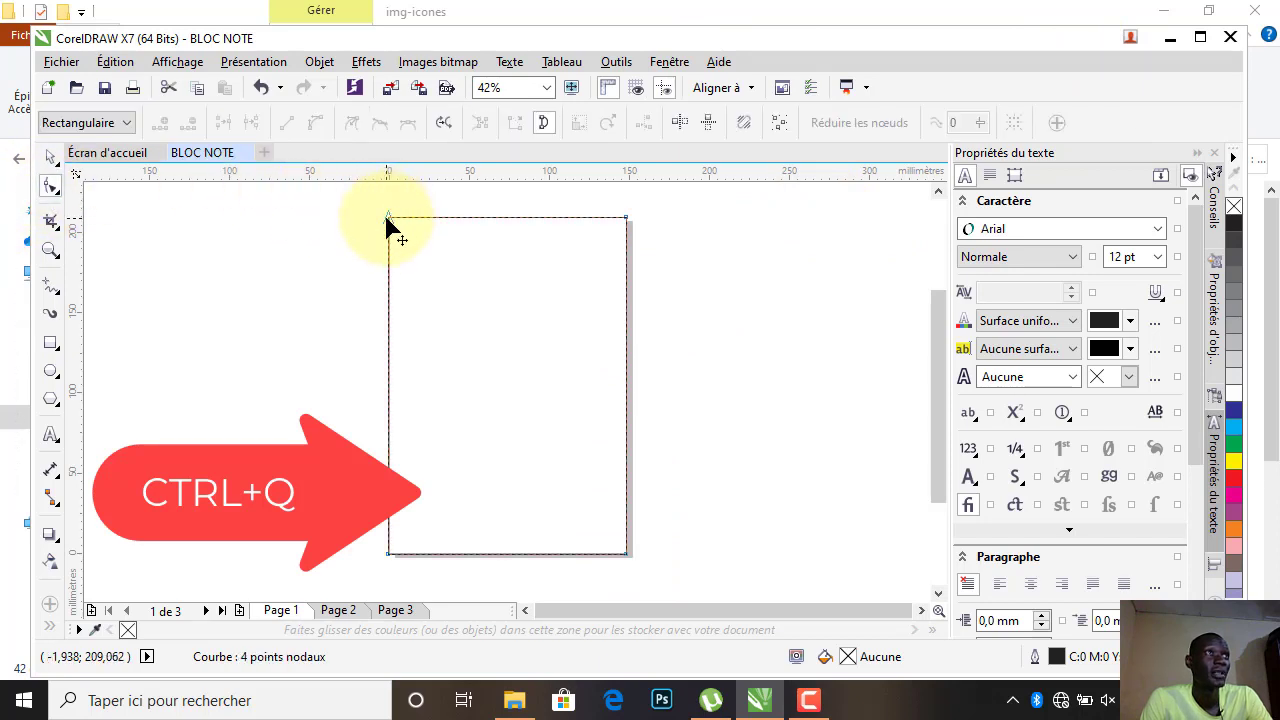
left_click_drag(386, 218, 419, 337)
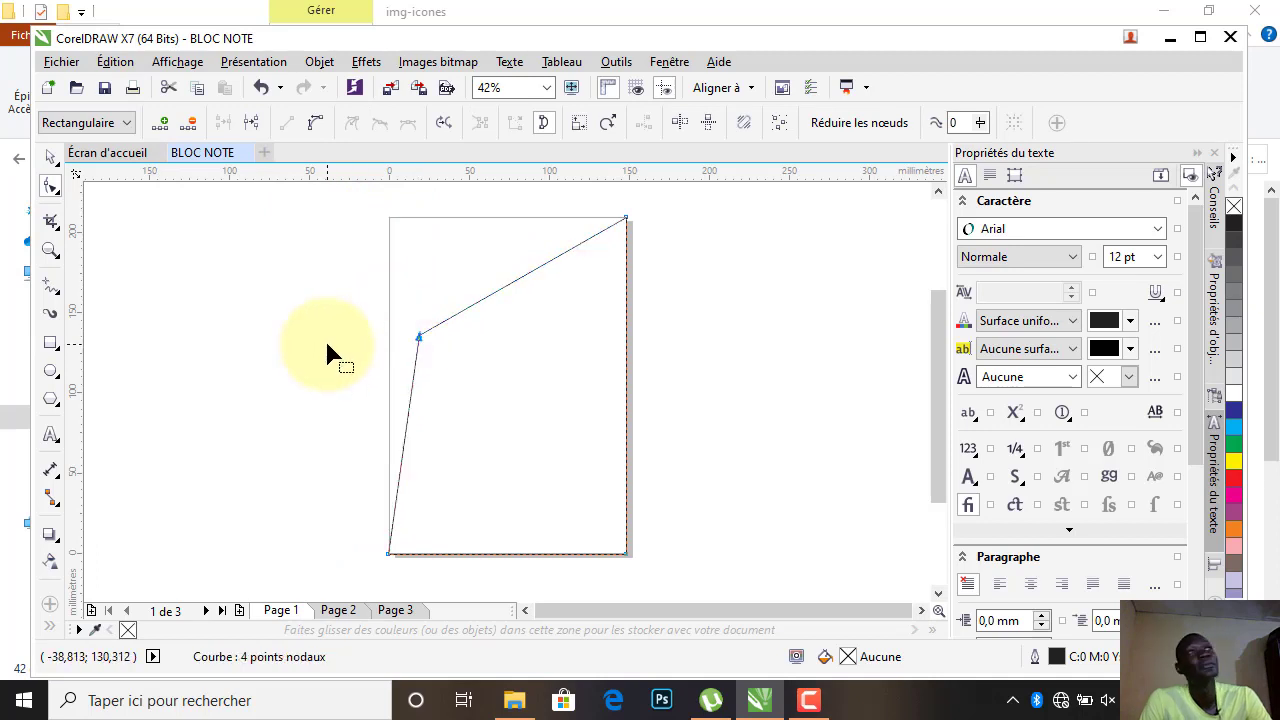
left_click(506, 292)
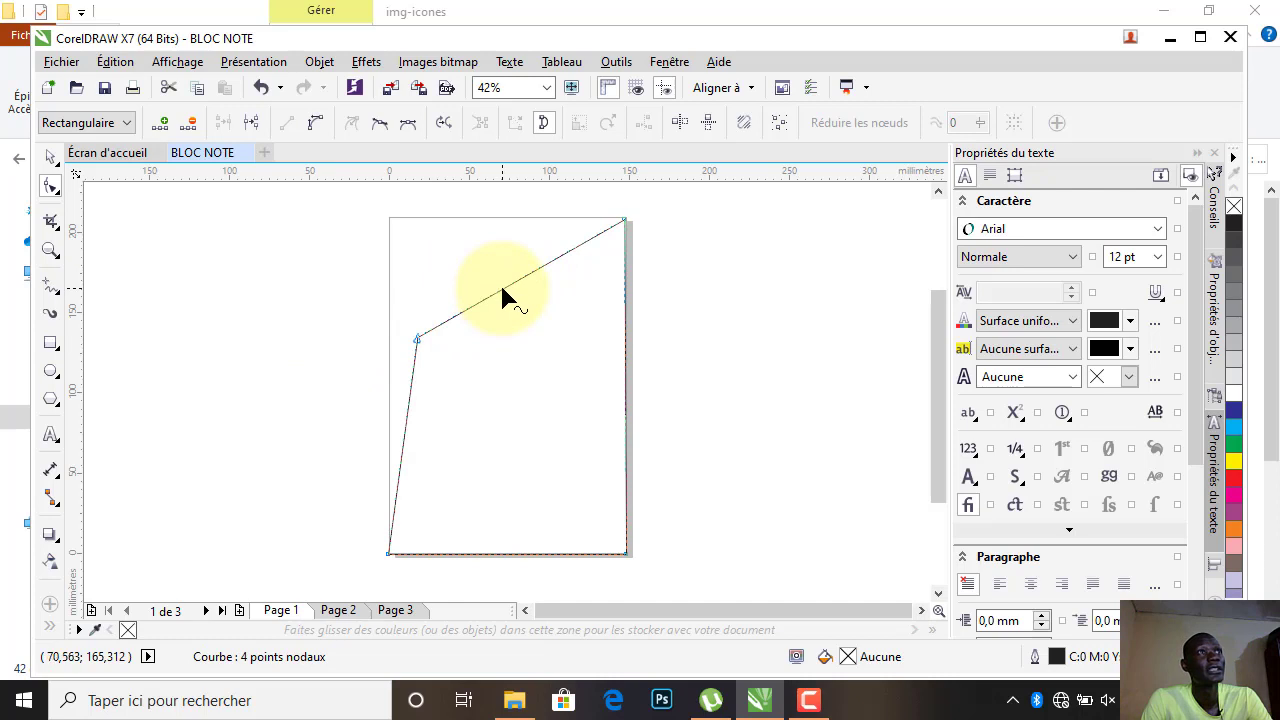
left_click(313, 130)
left_click_drag(558, 262, 506, 354)
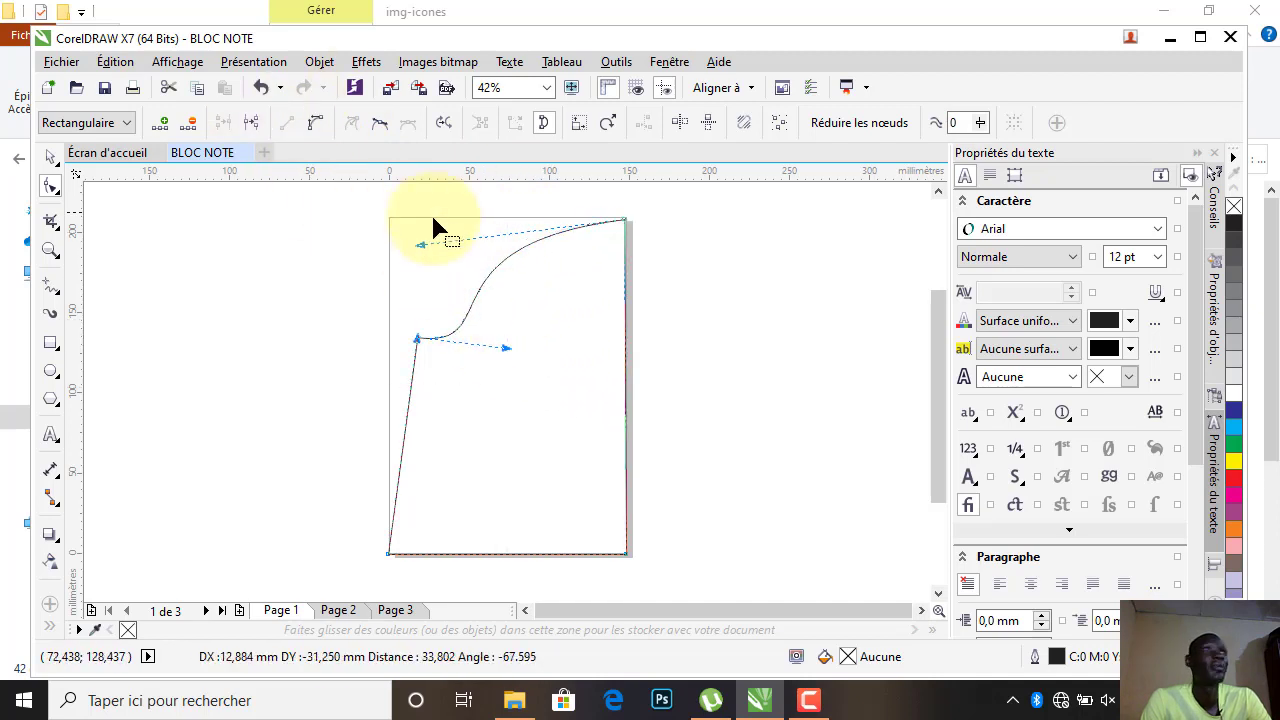
left_click(664, 278)
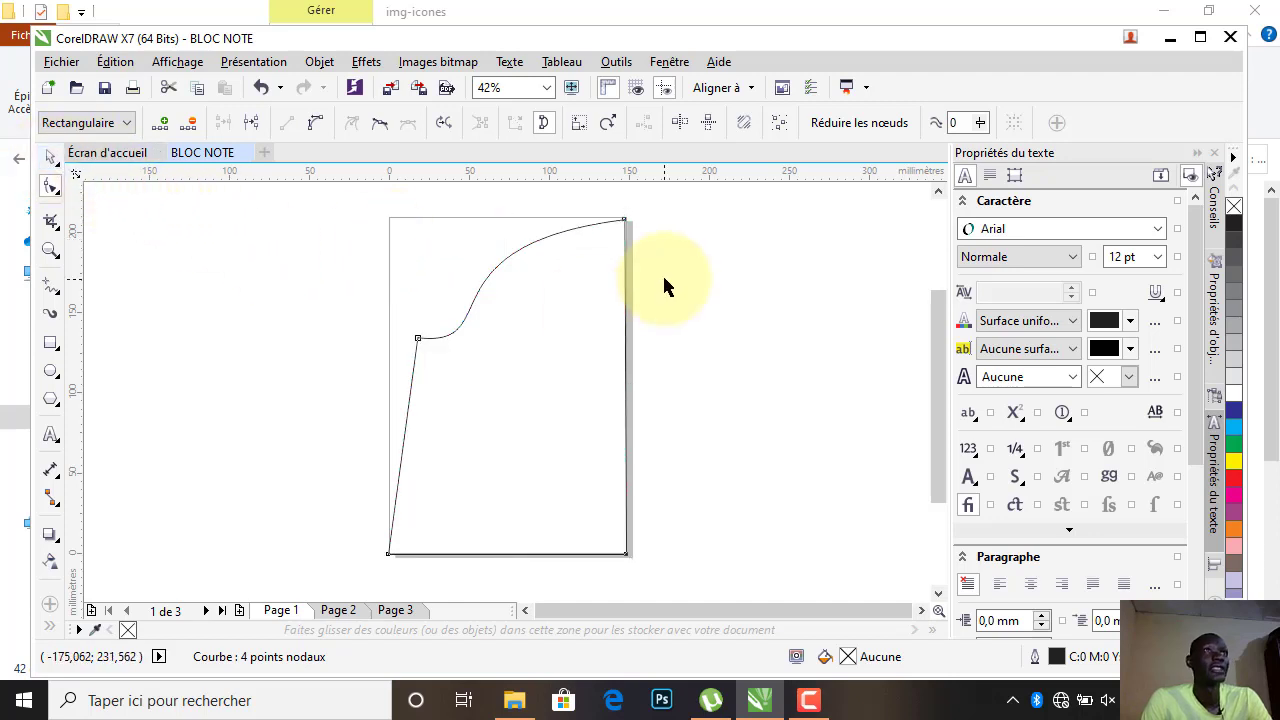
Color the curved shape's fill and outline blue (C:100 M:100 Y:0 K:0).
key("space")
left_click(471, 397)
left_click(478, 322)
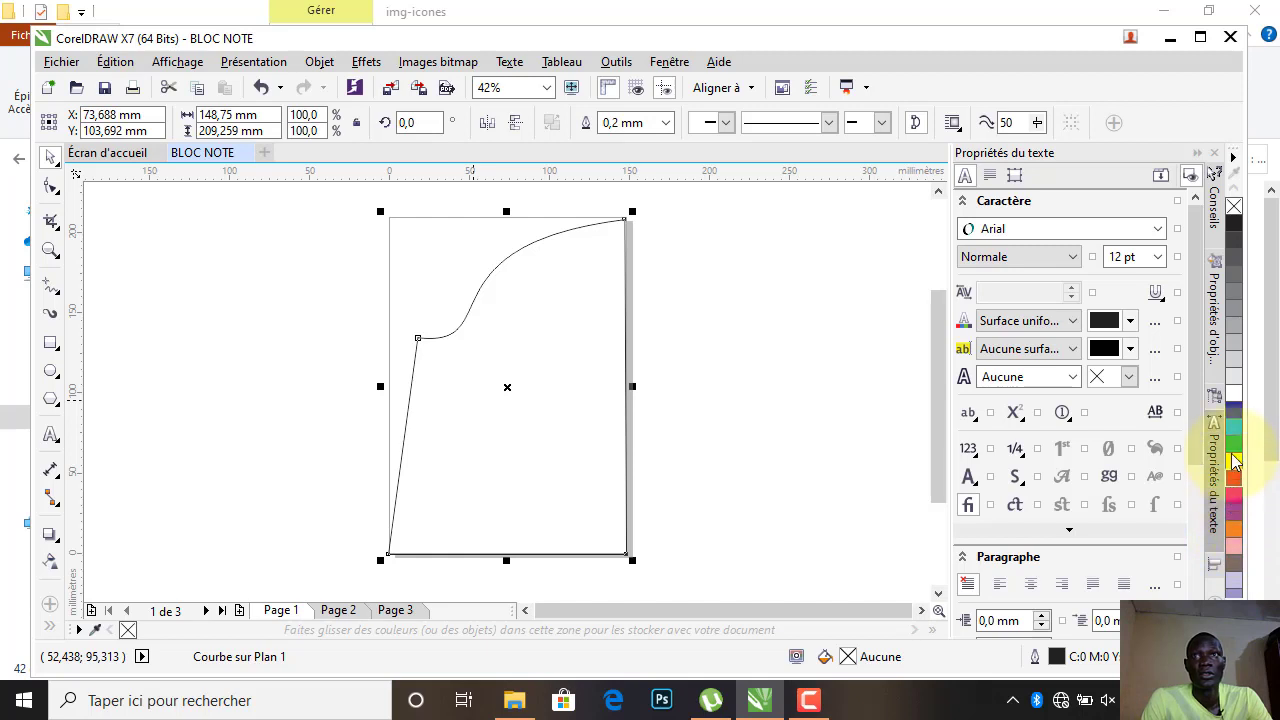
left_click(1236, 414)
right_click(1236, 414)
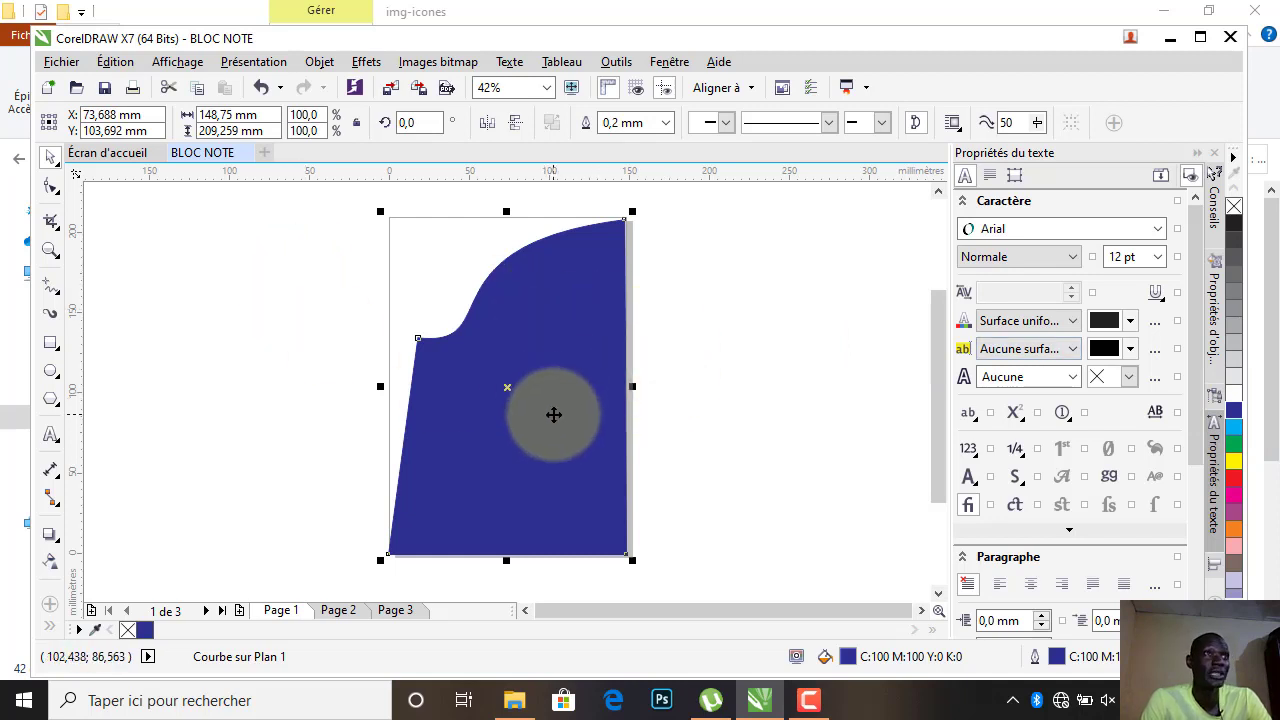
Duplicate the blue shape, scale the copy to about 96.8% at the page's lower-right corner, and color it white.
key("ctrl+d")
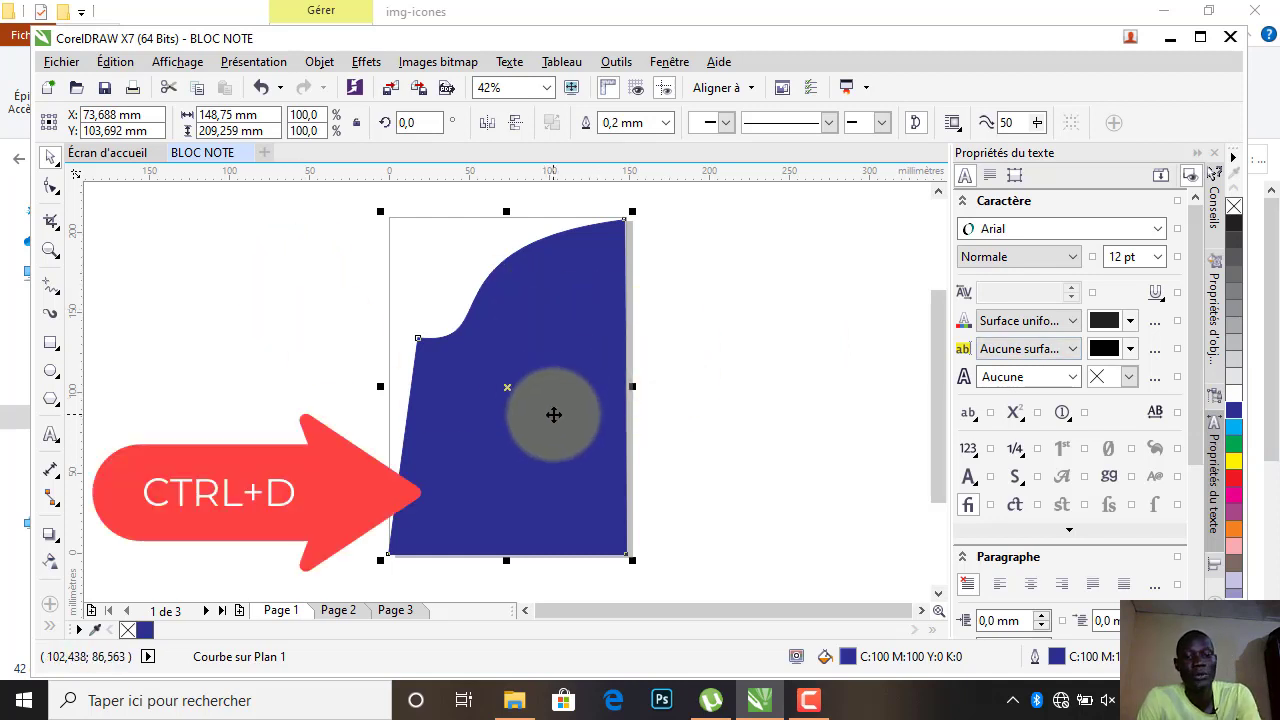
mouse_move(554, 414)
left_mouse_down()
mouse_move(566, 403)
mouse_move(557, 420)
left_mouse_up()
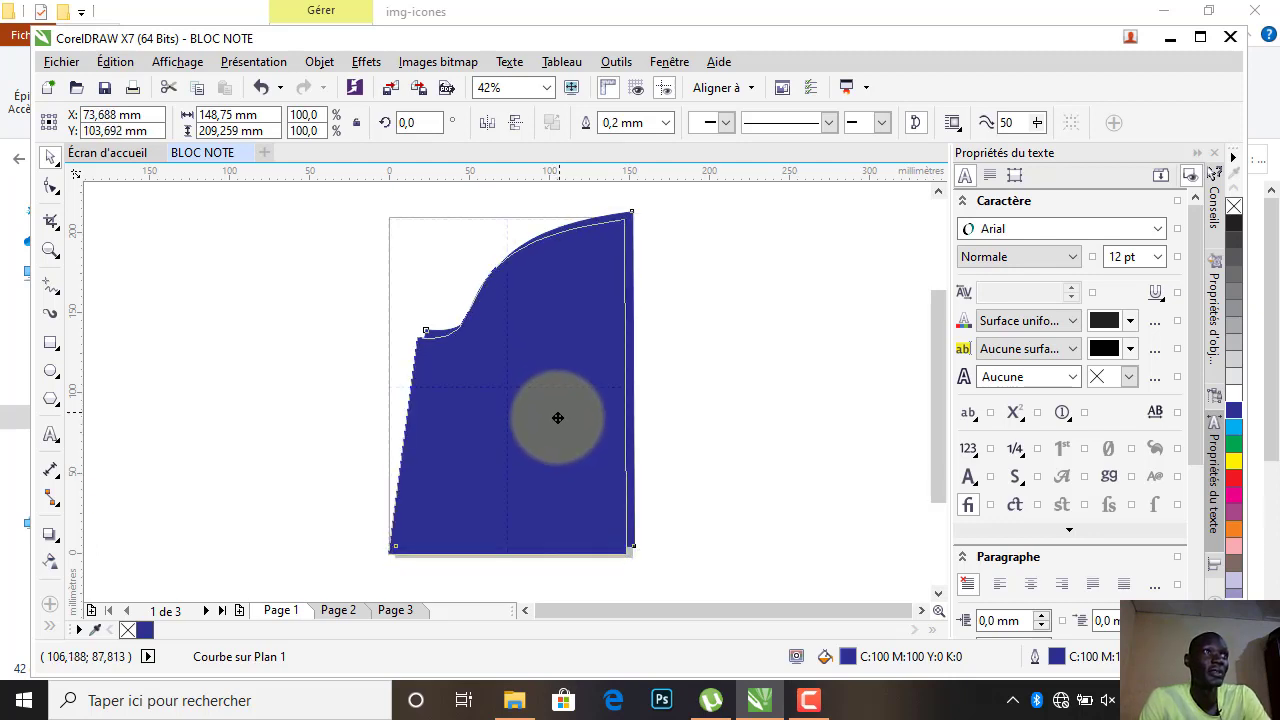
mouse_move(383, 211)
left_mouse_down()
mouse_move(390, 228)
mouse_move(387, 218)
left_mouse_up()
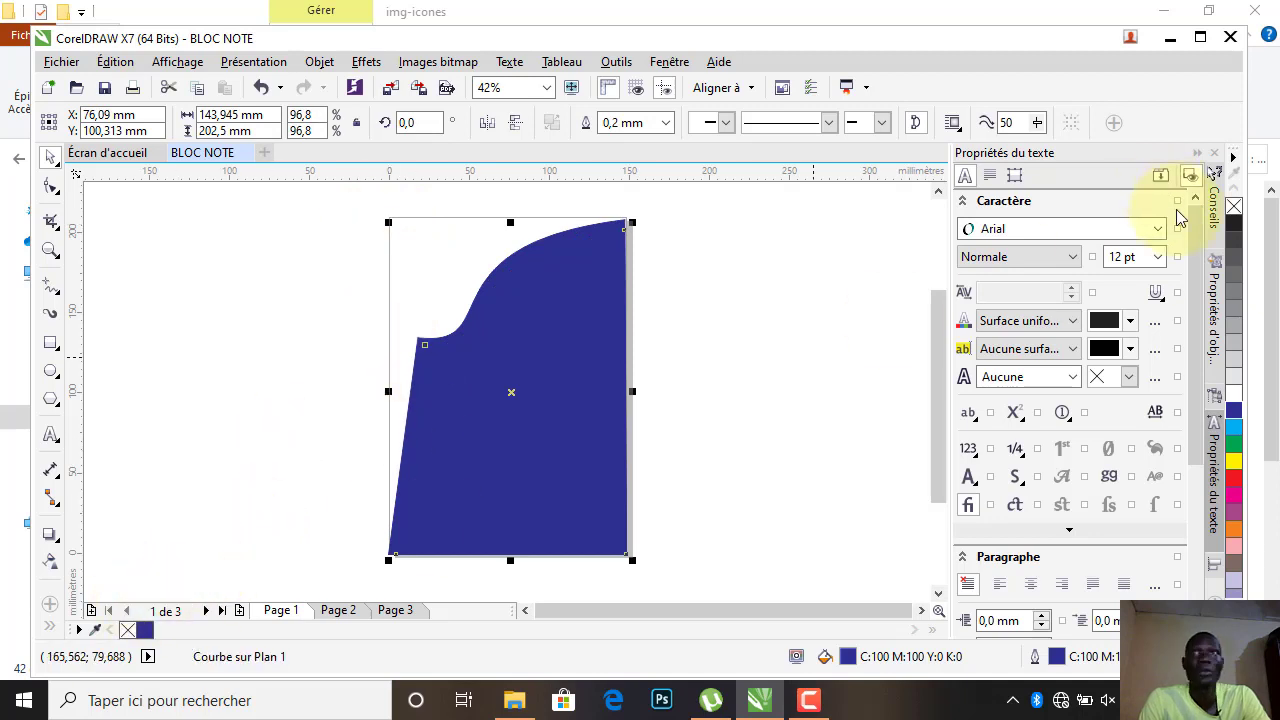
left_click_drag(1216, 396, 1235, 401)
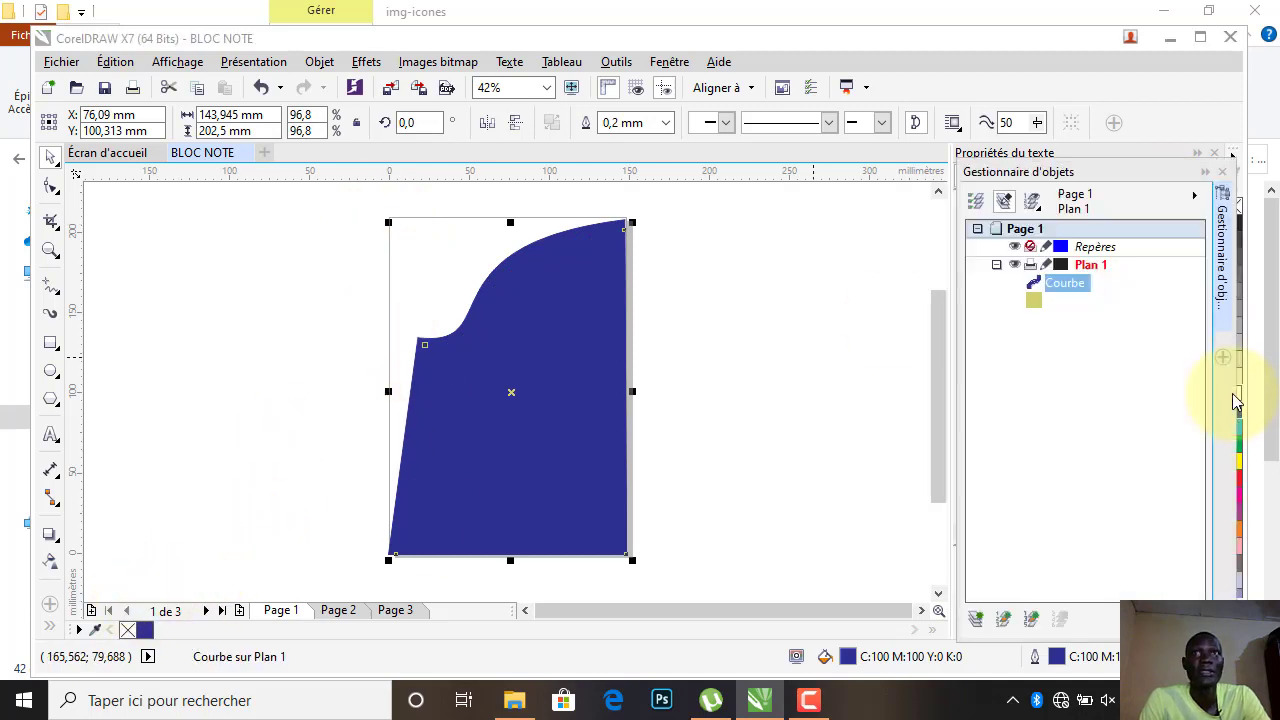
left_click(1222, 172)
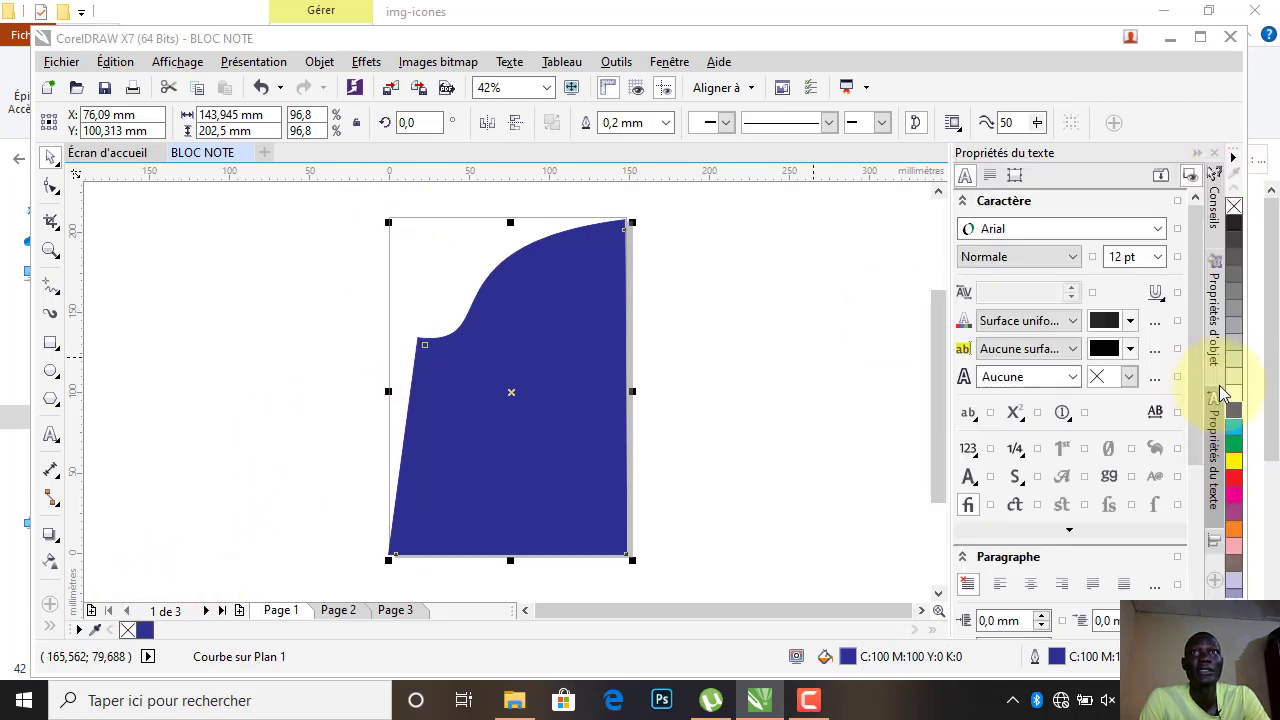
left_click(1235, 394)
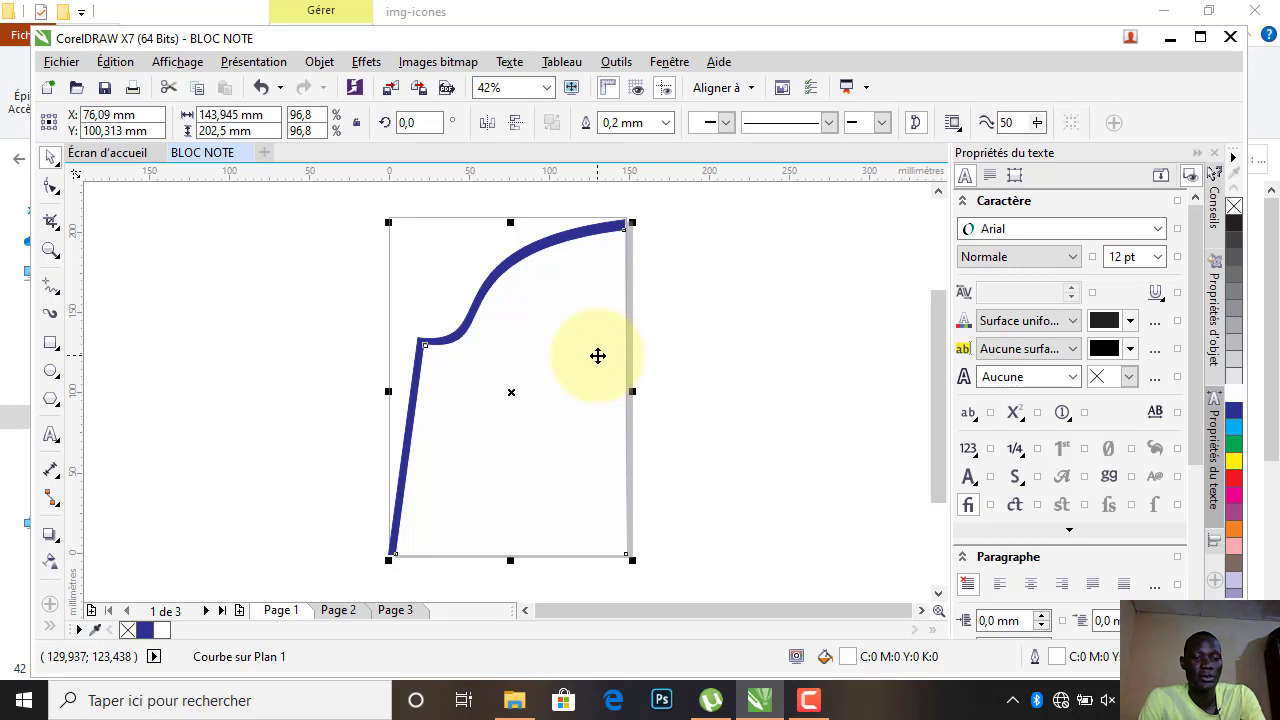
Duplicate the white shape, size the copy to about 141 × 198 mm from its lower-right corner, and fill it blue, leaving a thin white band.
key("ctrl+q")
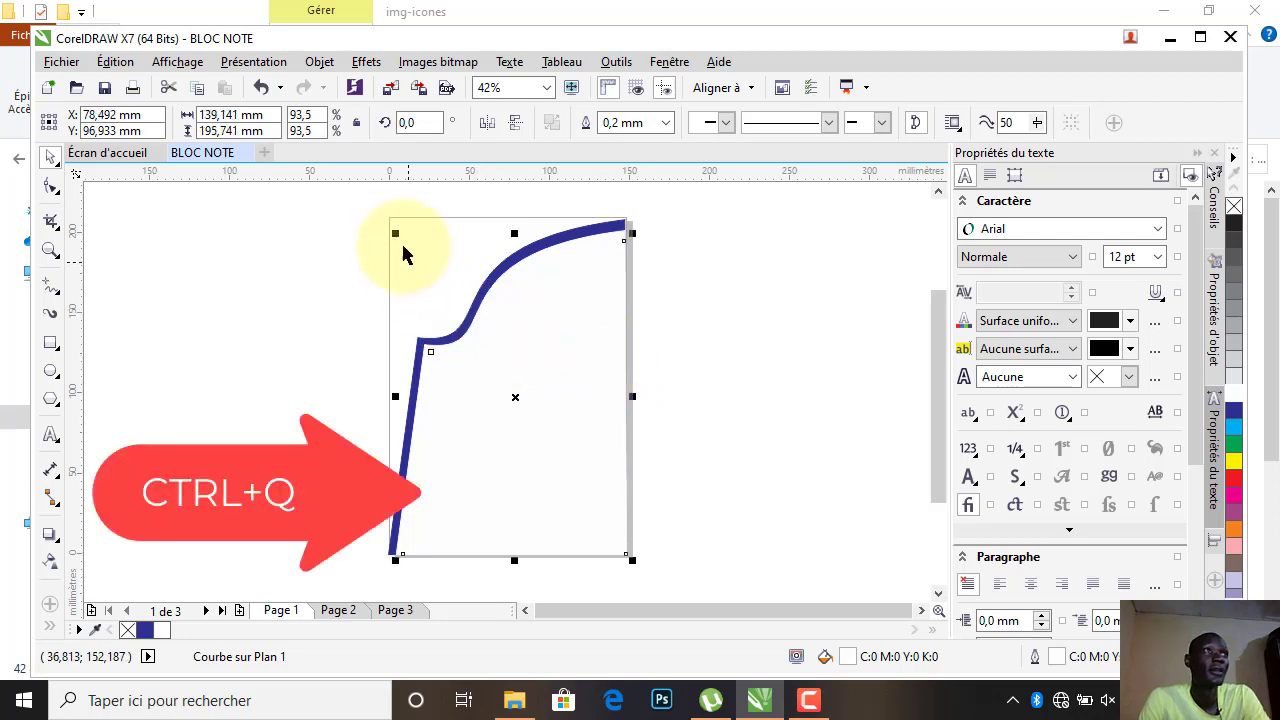
left_click_drag(400, 240, 403, 251)
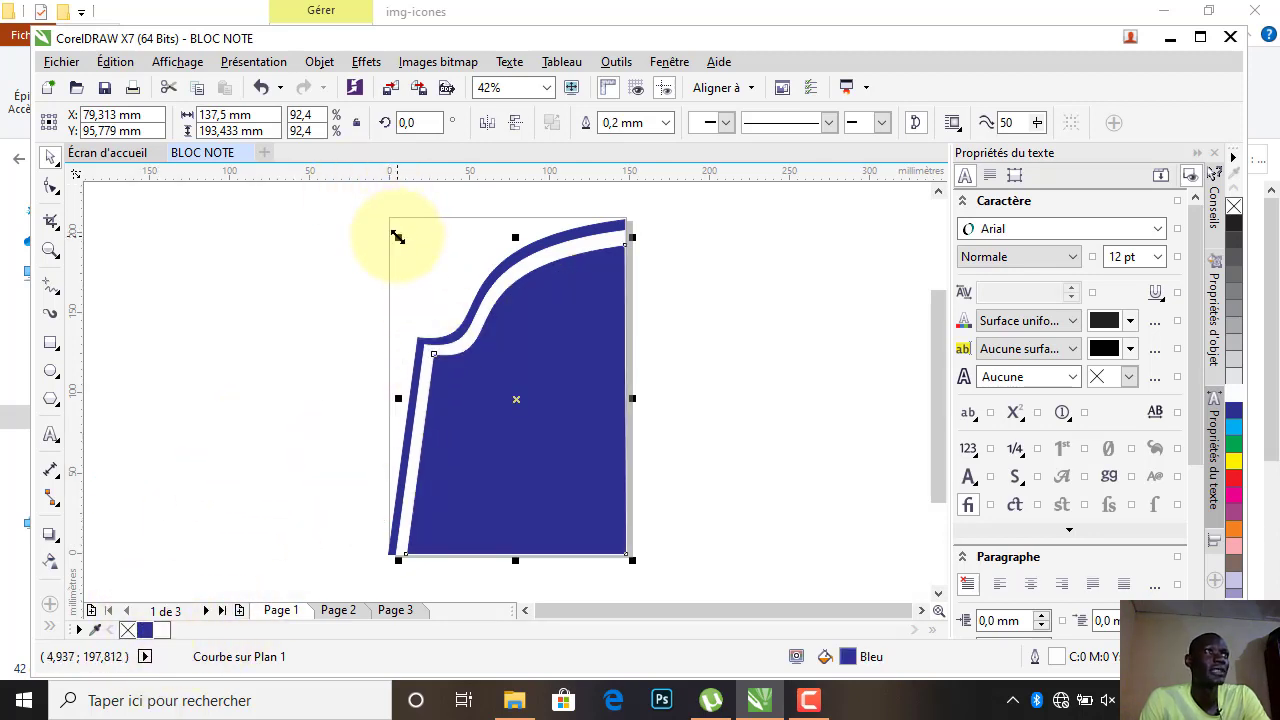
left_click_drag(383, 227, 390, 232)
scroll(398, 290, "up", 2)
scroll(610, 350, "down", 3)
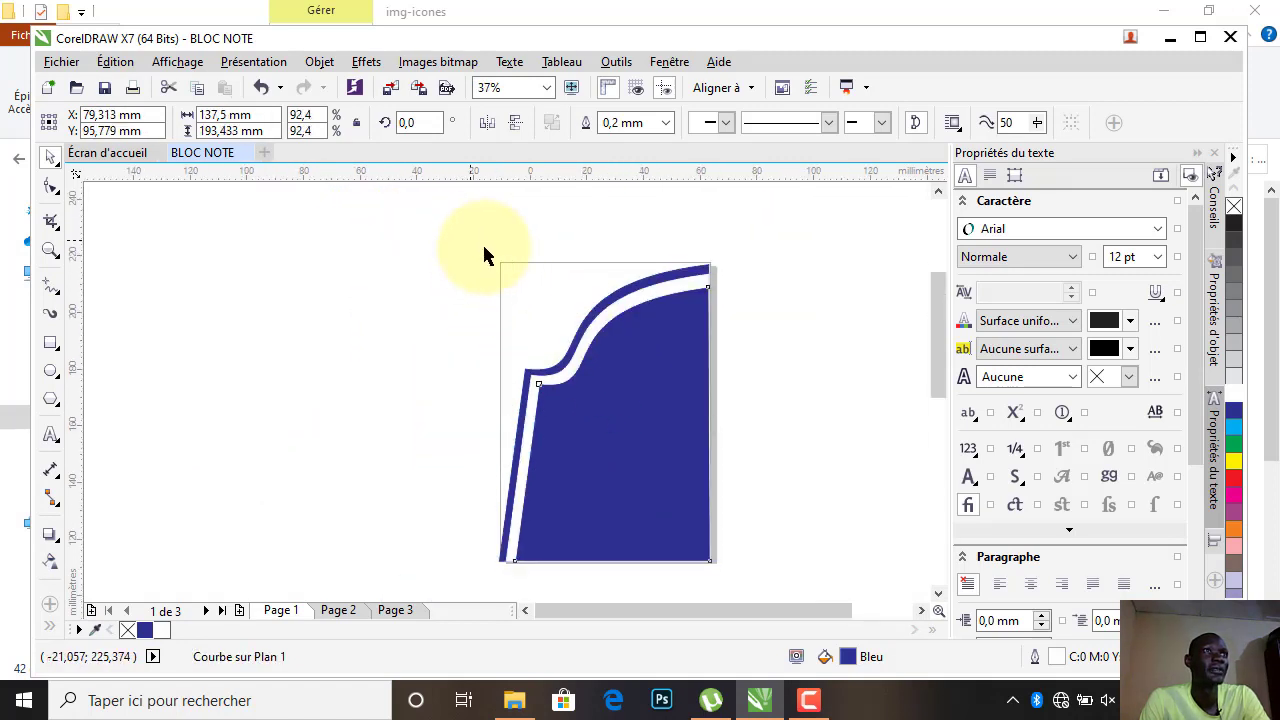
scroll(483, 254, "up", 2)
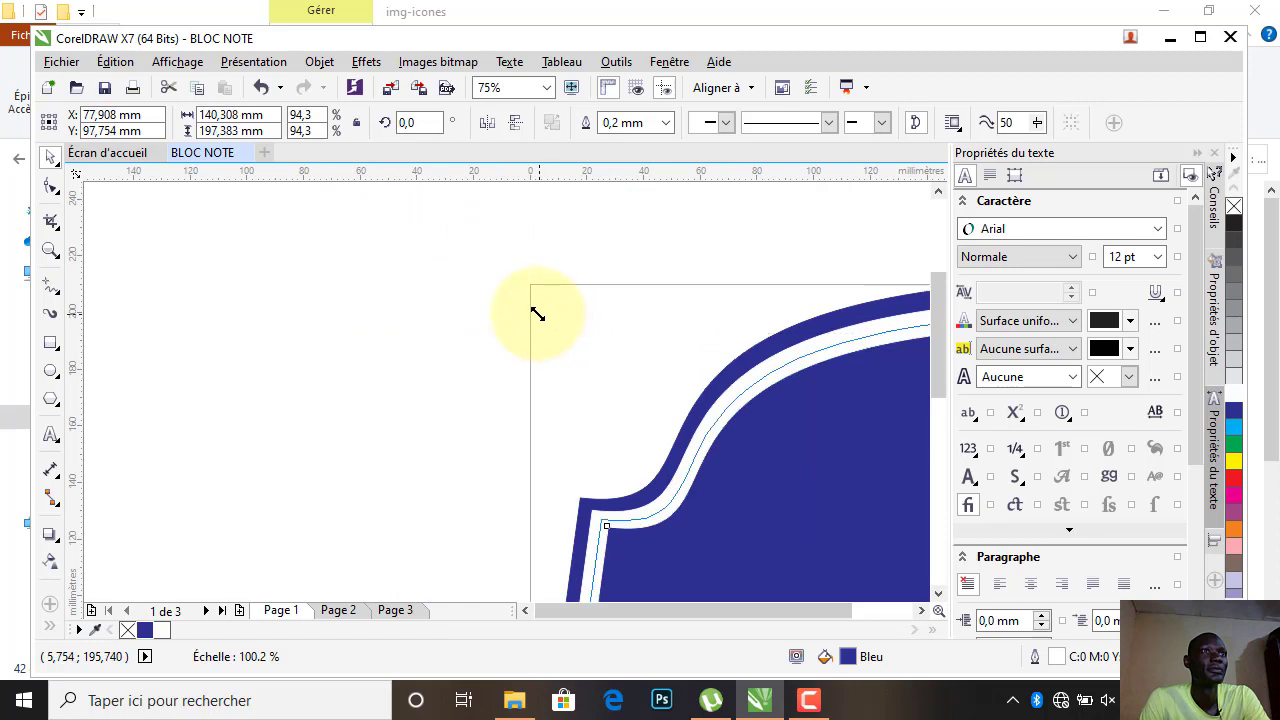
left_click_drag(537, 313, 537, 316)
scroll(530, 317, "down", 2)
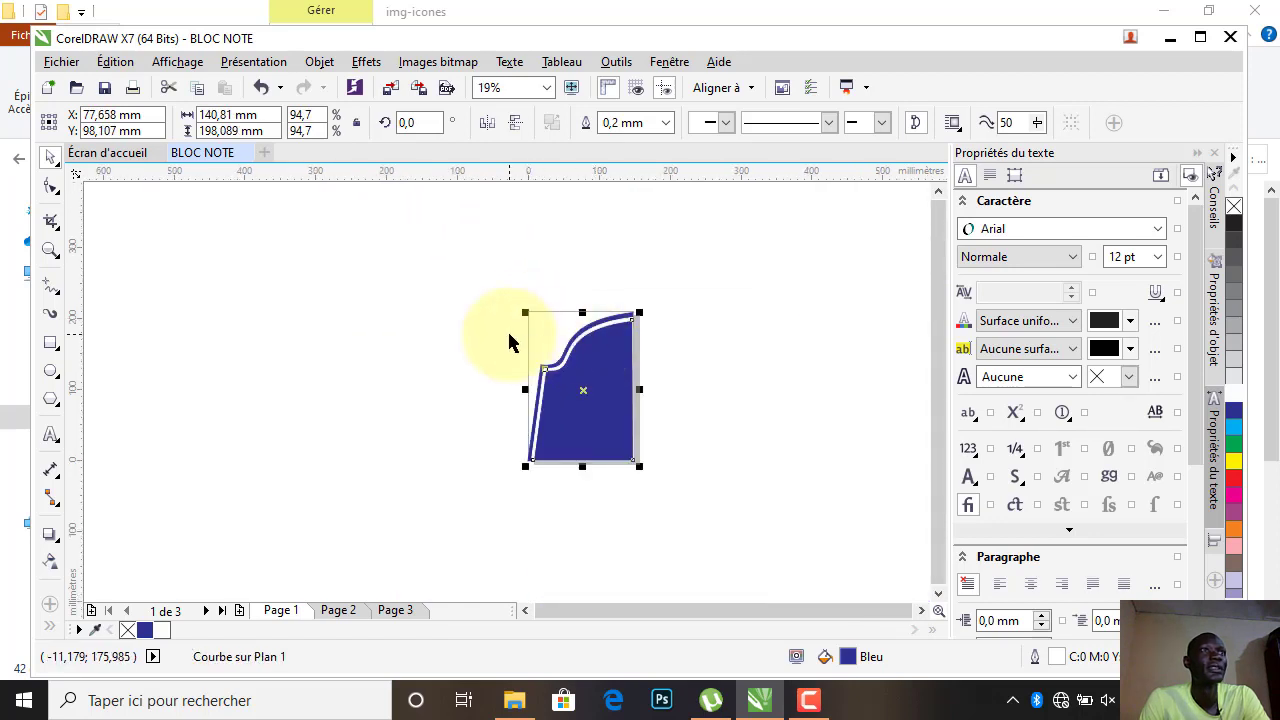
scroll(508, 342, "up", 2)
left_click(785, 350)
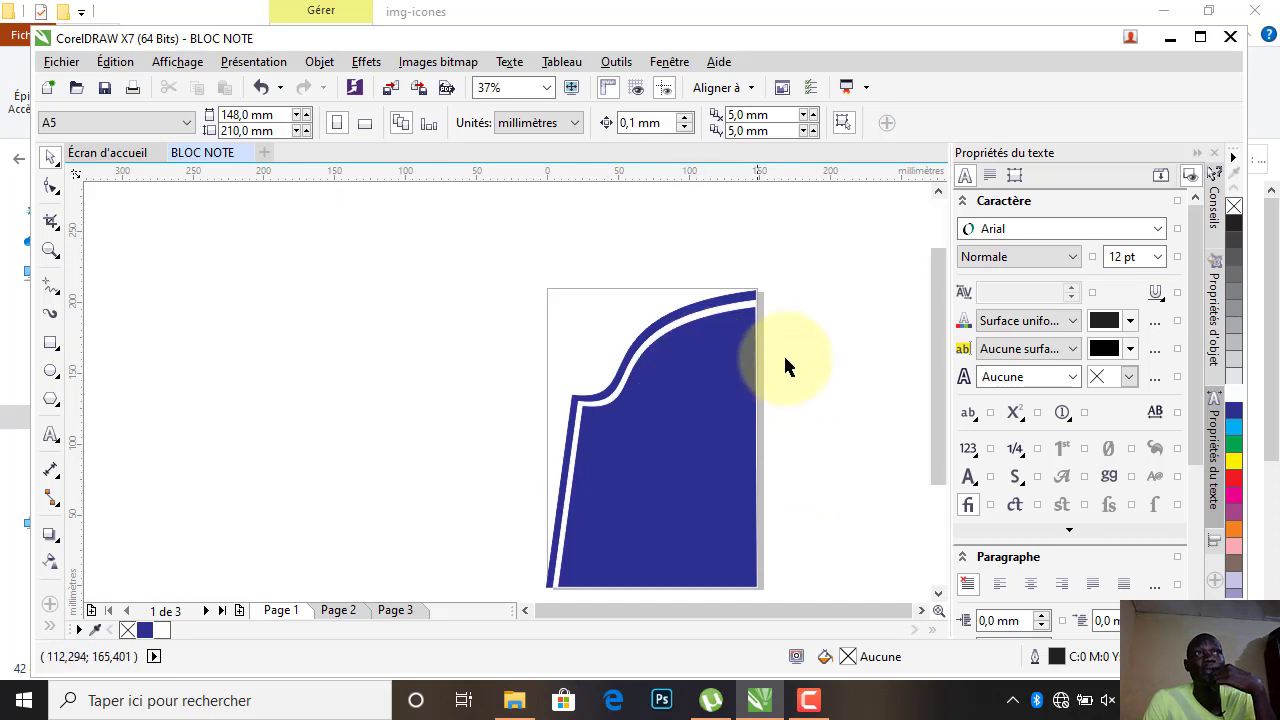
Draw a circle about 64 mm in diameter beside the page and move it onto the upper part of the inner blue shape.
scroll(690, 305, "down", 2)
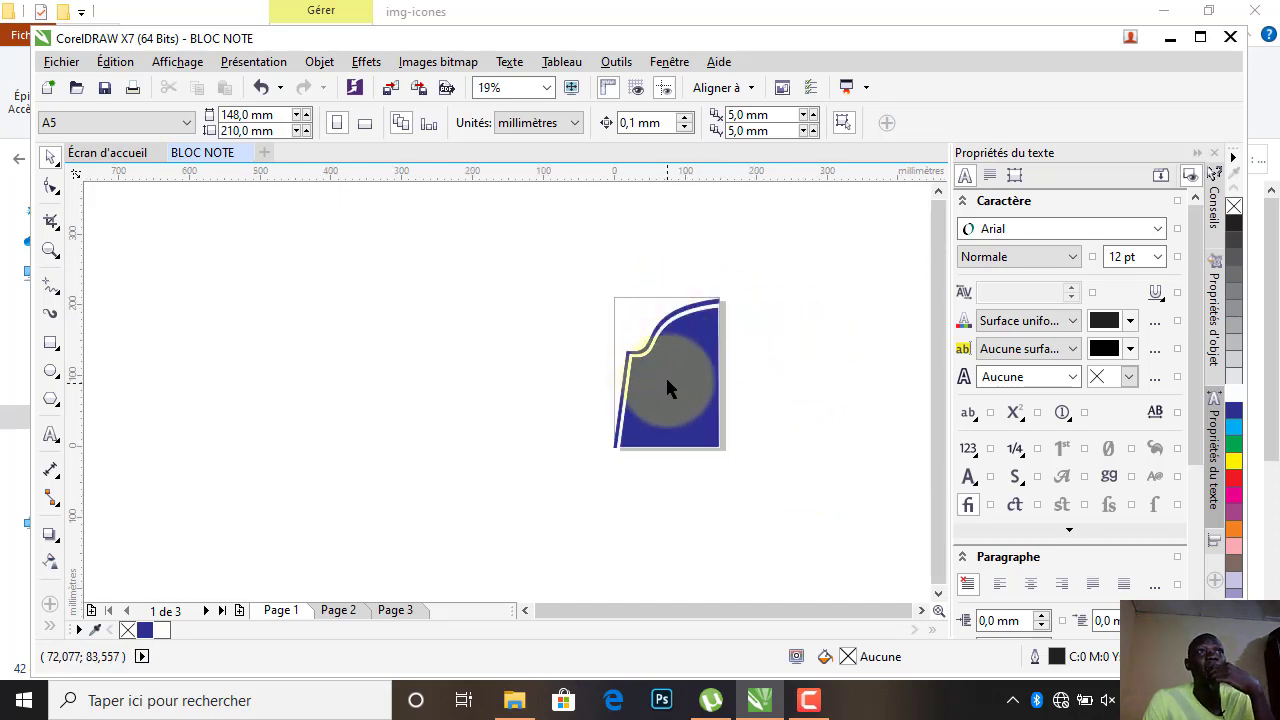
scroll(665, 368, "up", 2)
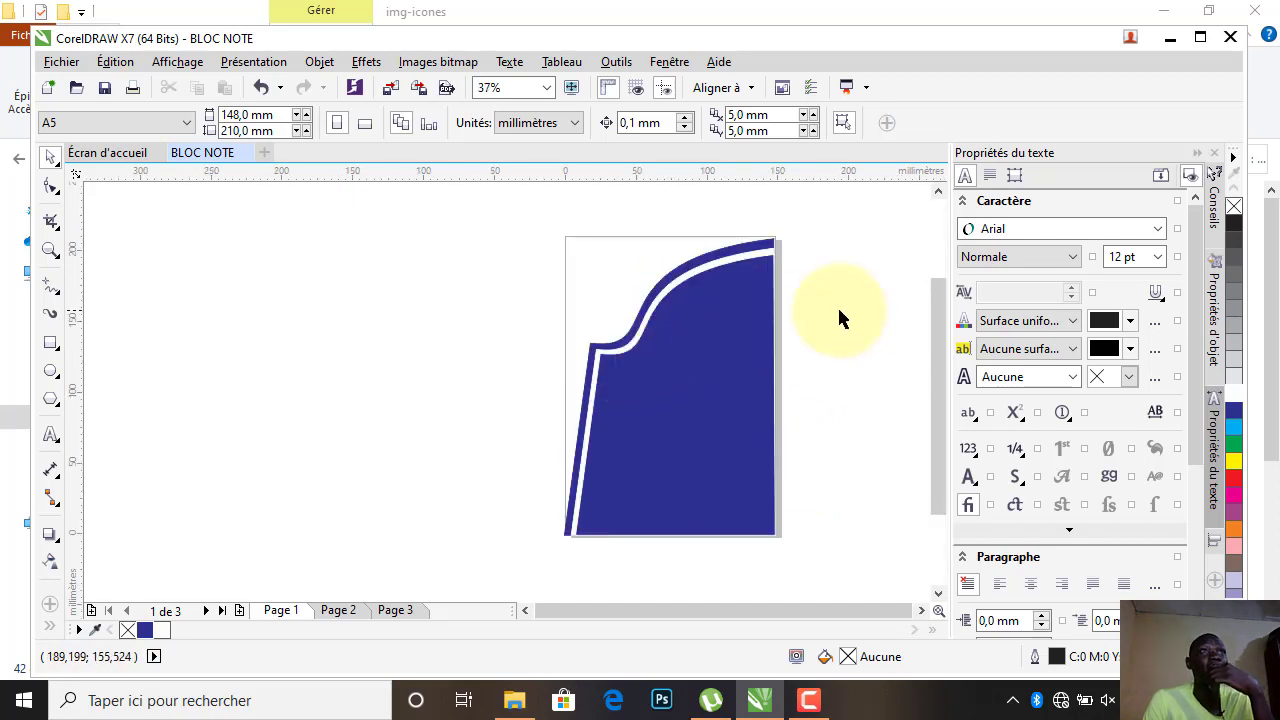
left_click(56, 372)
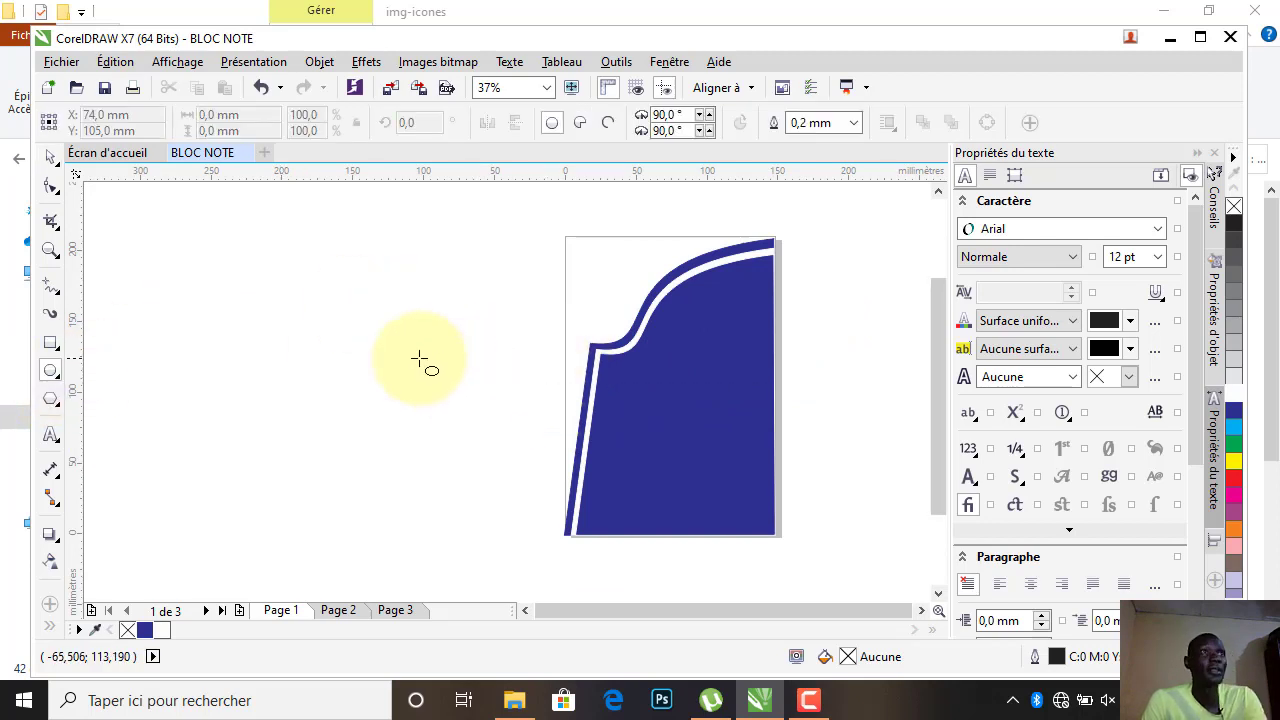
left_click_drag(429, 348, 520, 440)
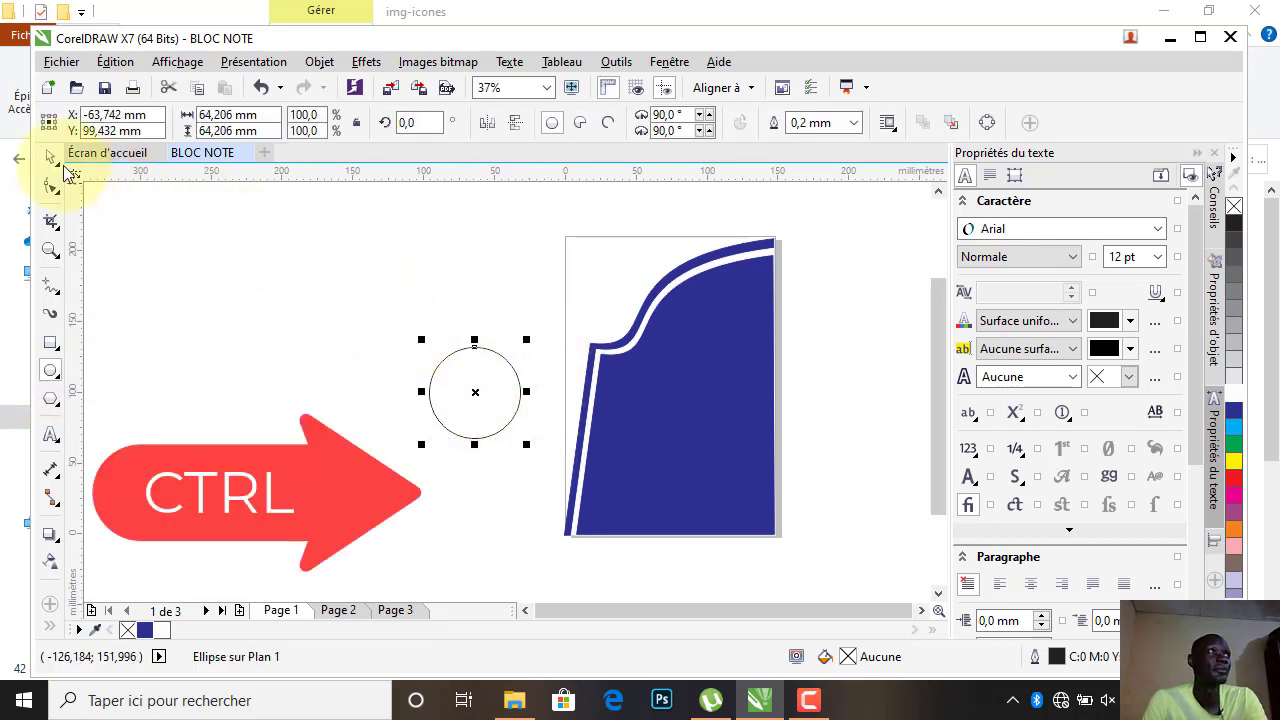
left_click_drag(472, 391, 700, 366)
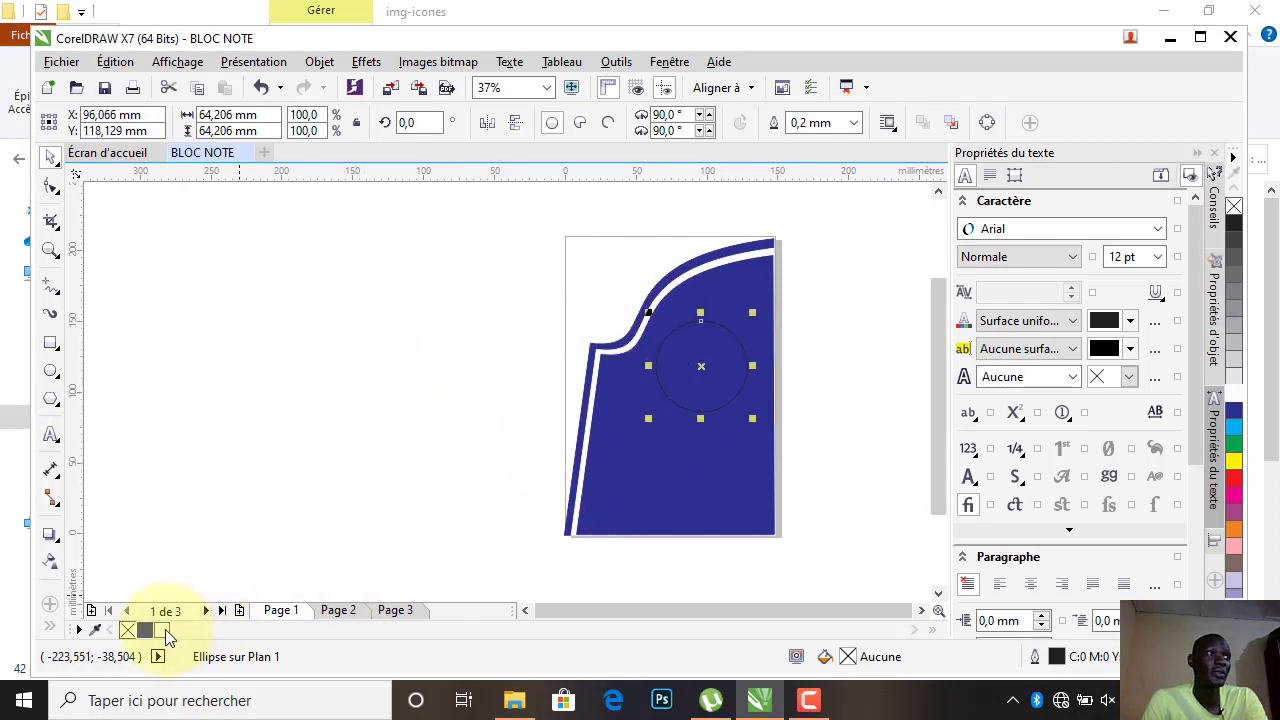
Fill the circle white and place a duplicate below it, toward the lower-left of the inner blue shape.
left_click(162, 630)
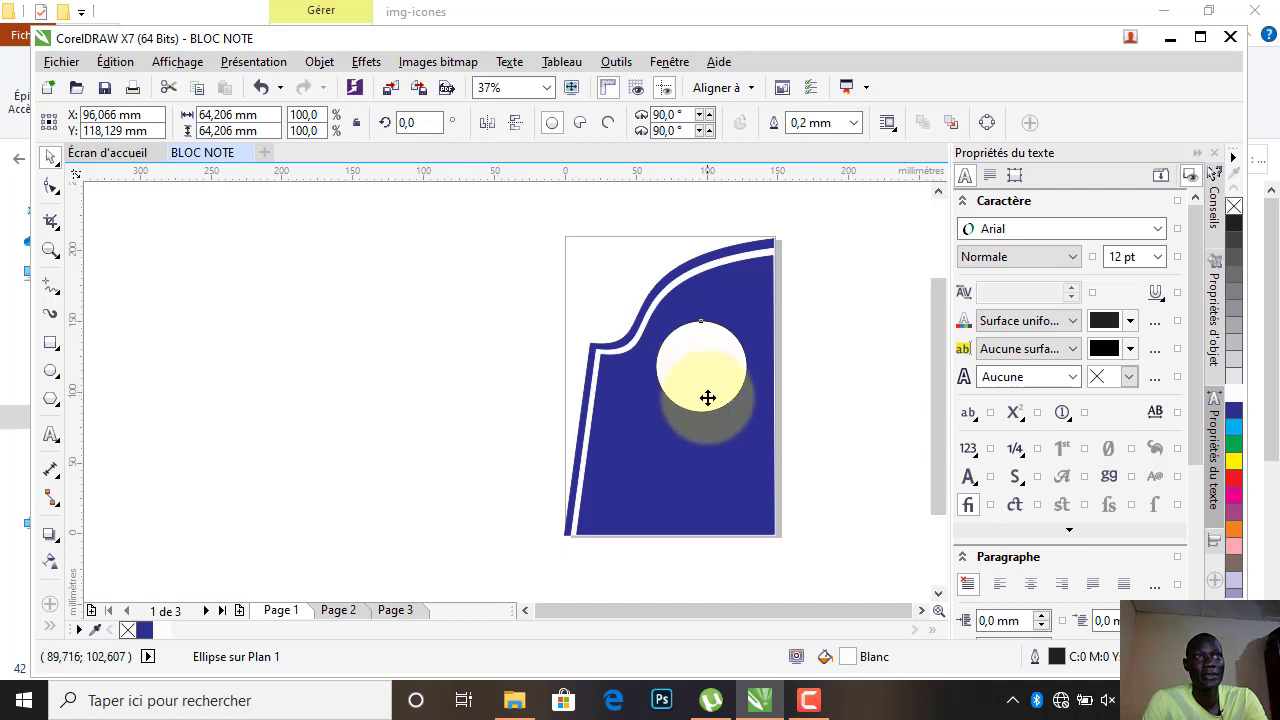
left_click(713, 386)
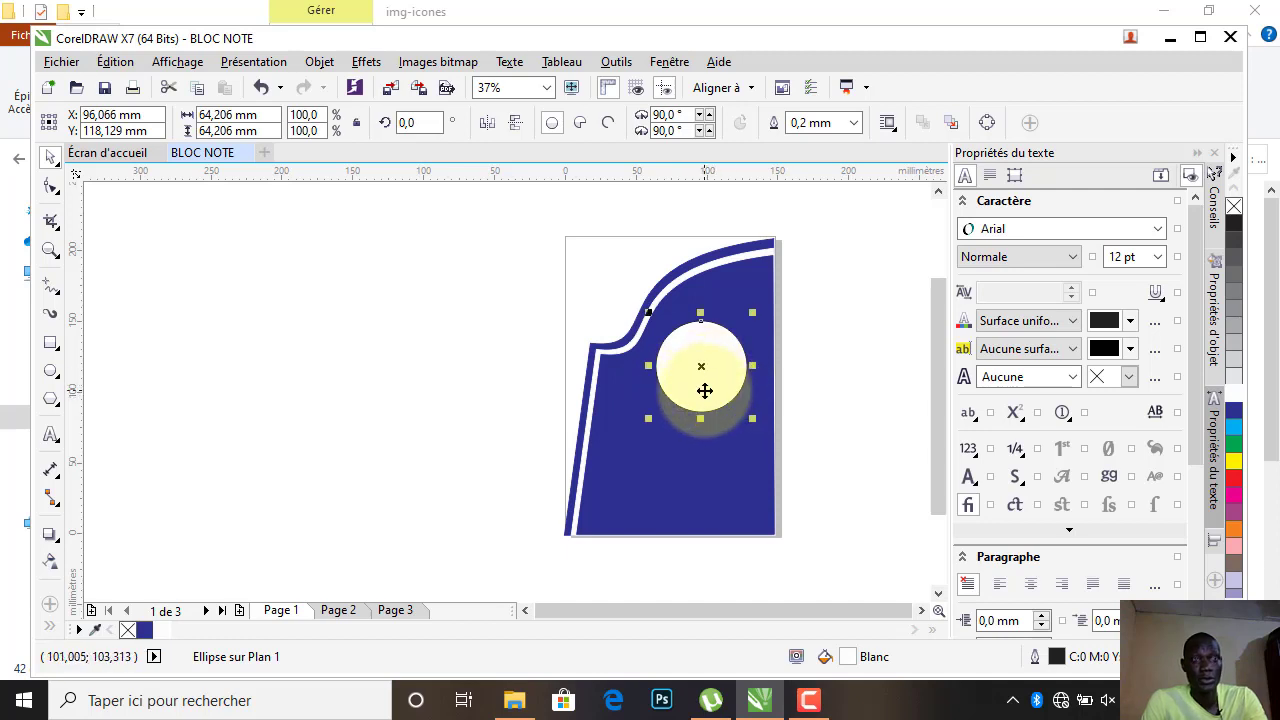
key("ctrl+d")
left_click_drag(707, 390, 652, 455)
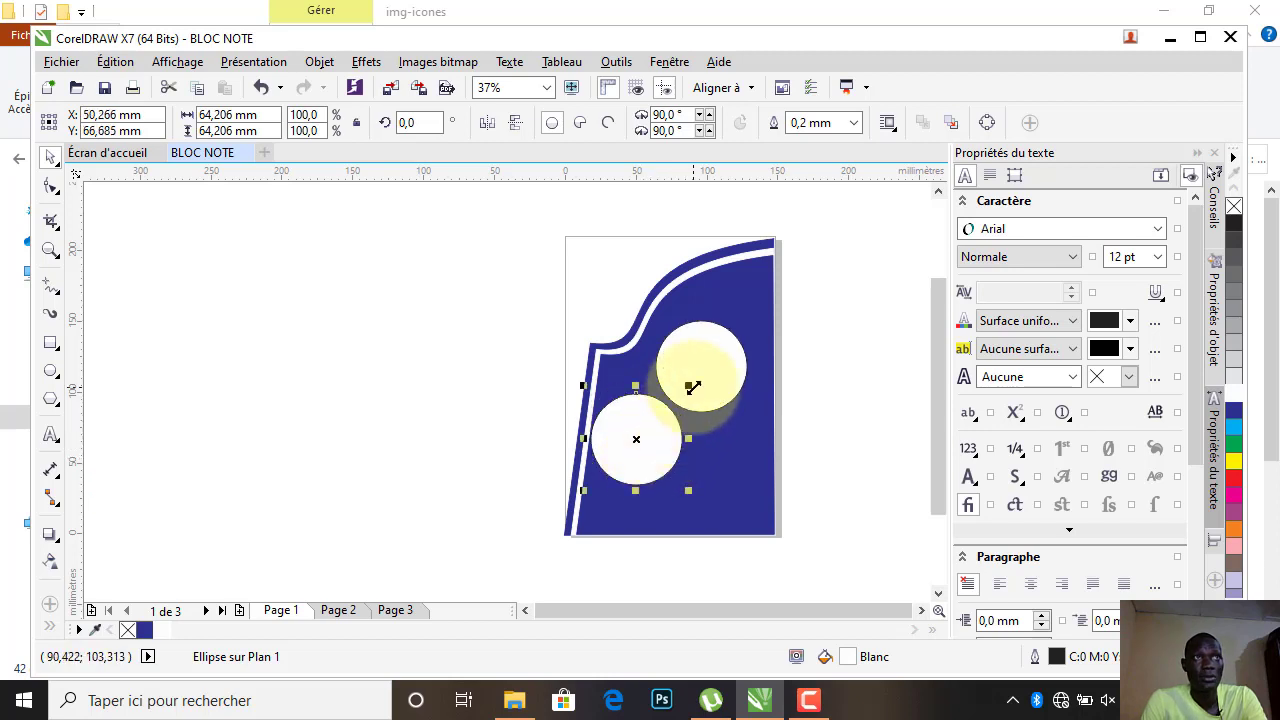
Arrange the white circles diagonally across the blue shape and add a third copy near its lower-left corner.
left_click_drag(703, 381, 734, 331)
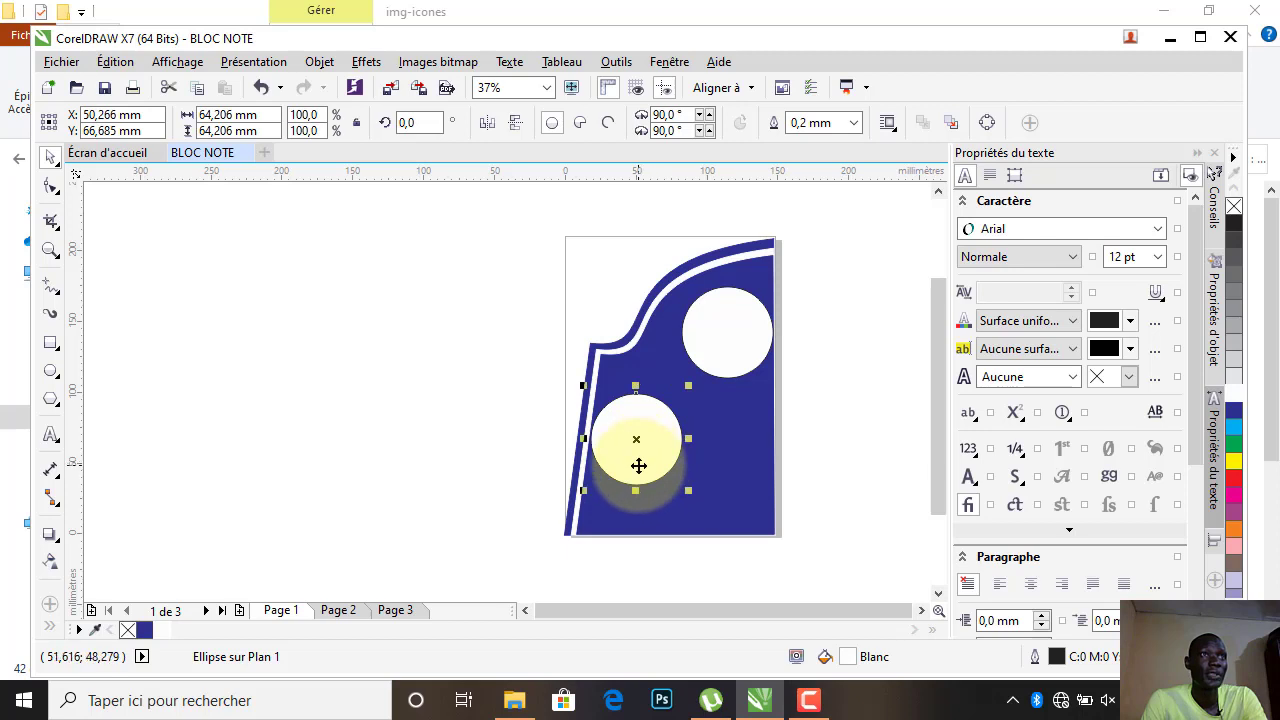
left_click_drag(638, 466, 667, 438)
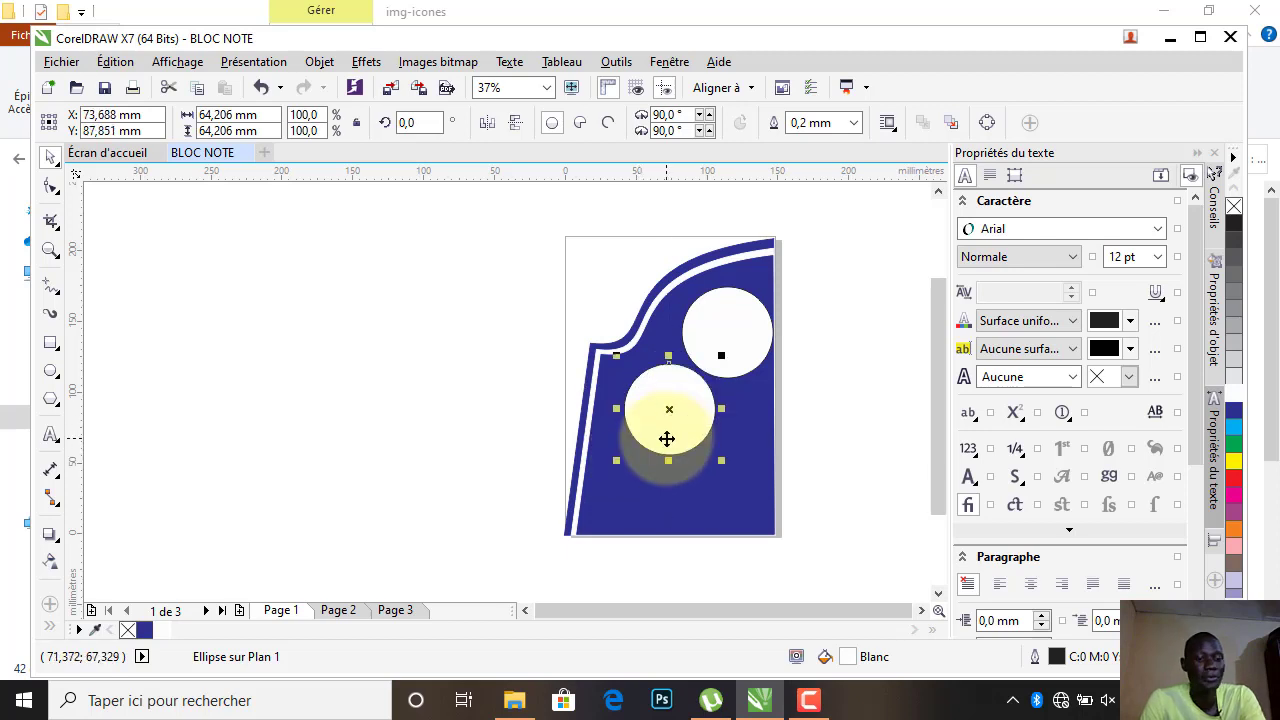
left_click_drag(677, 435, 631, 513)
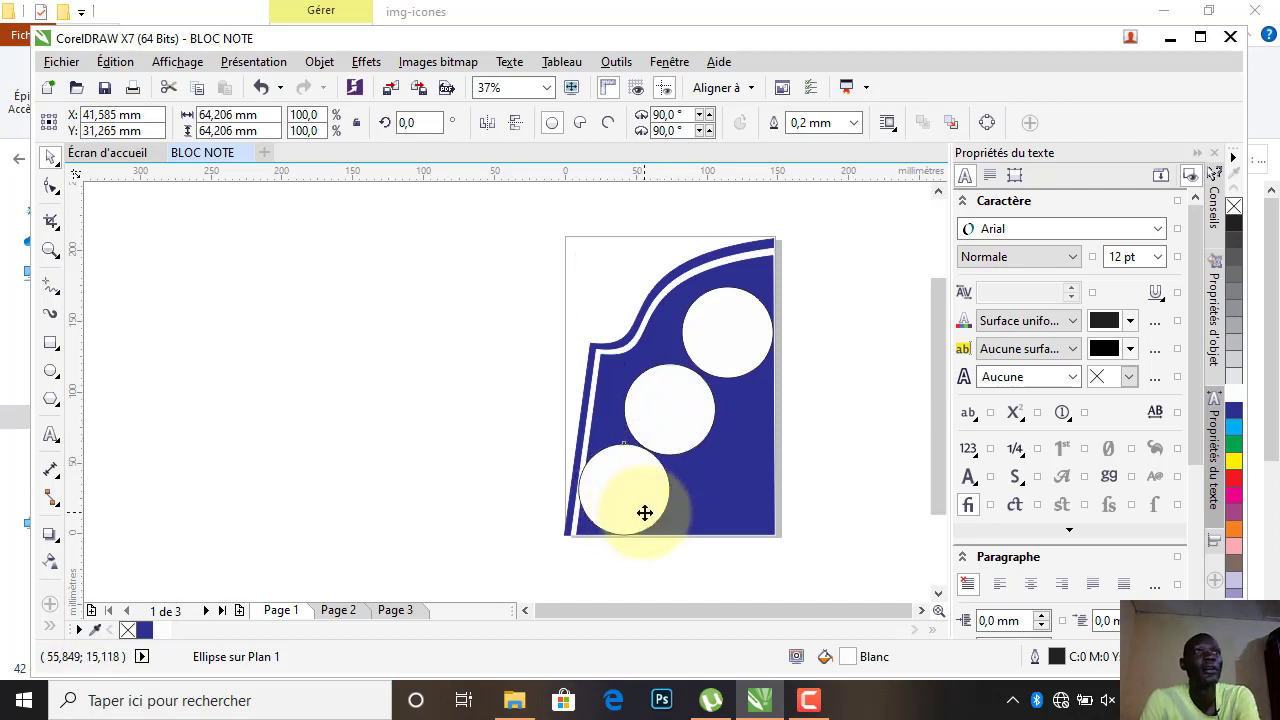
left_click_drag(649, 496, 649, 492)
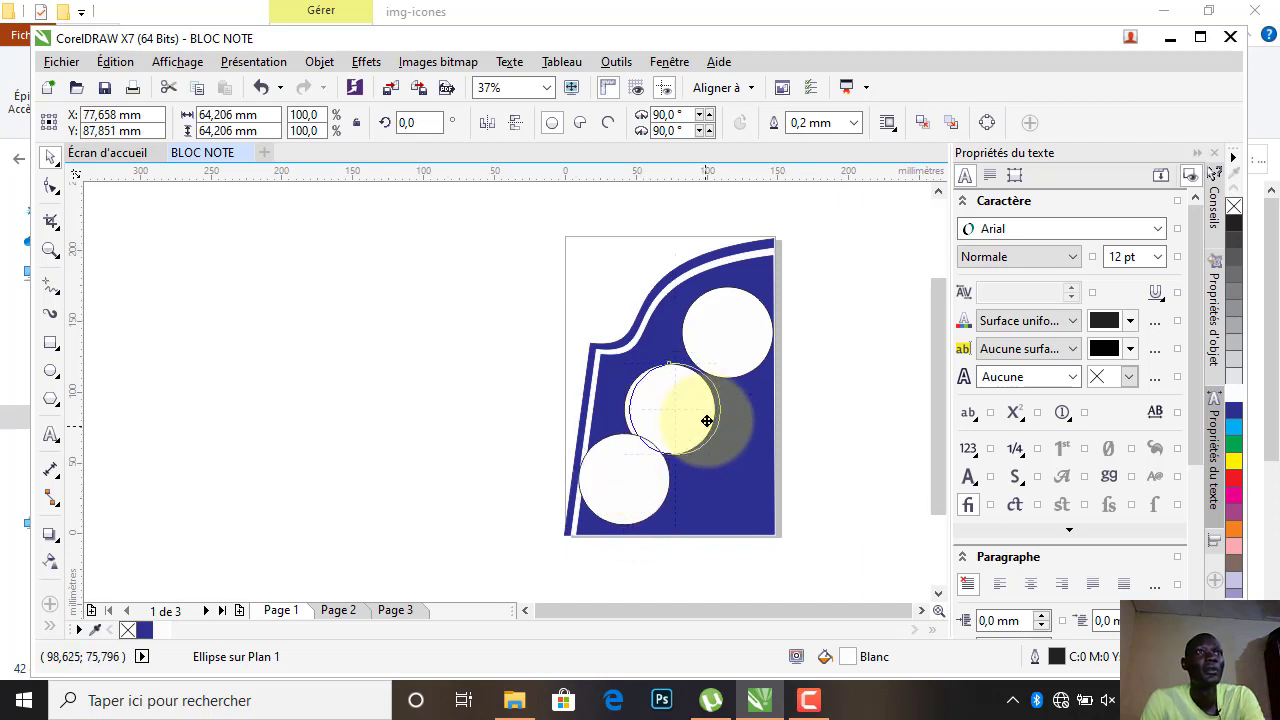
left_click_drag(707, 421, 706, 420)
left_click(836, 406)
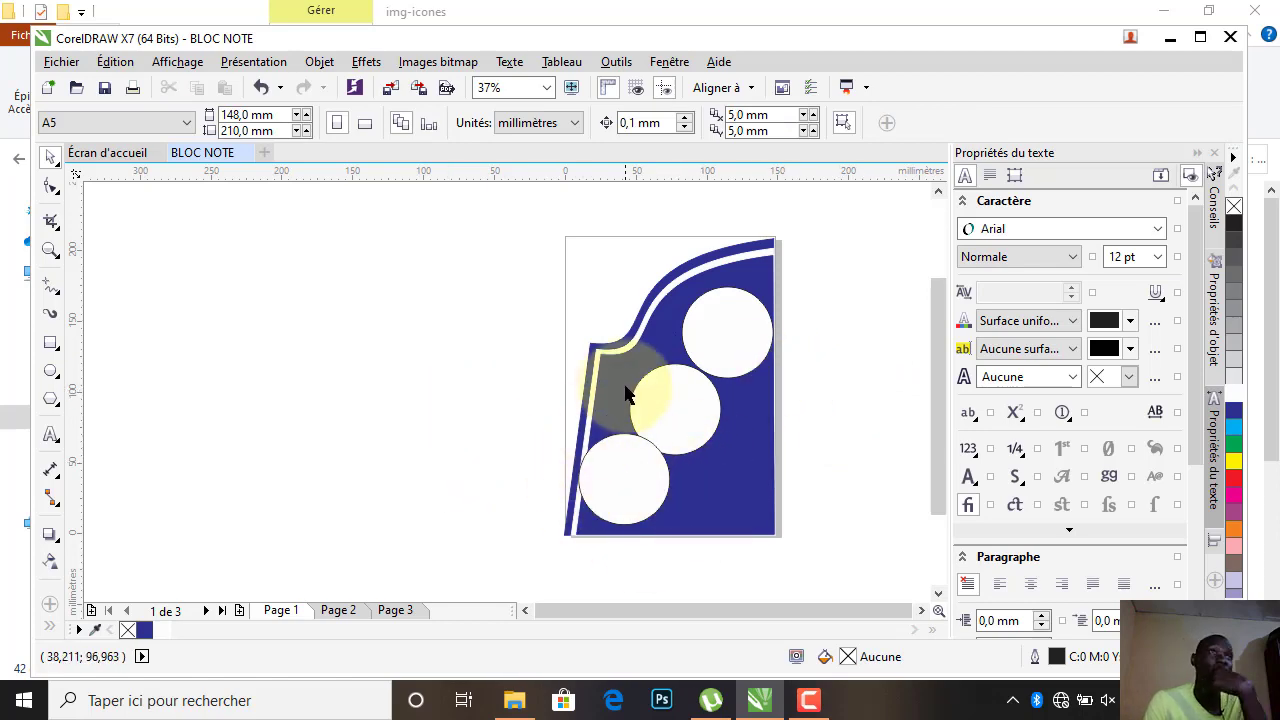
Import Coat_of_arms_of_Guinea from the img-icones folder, scale it down and place it in the white upper-left area of the cover.
left_click(513, 703)
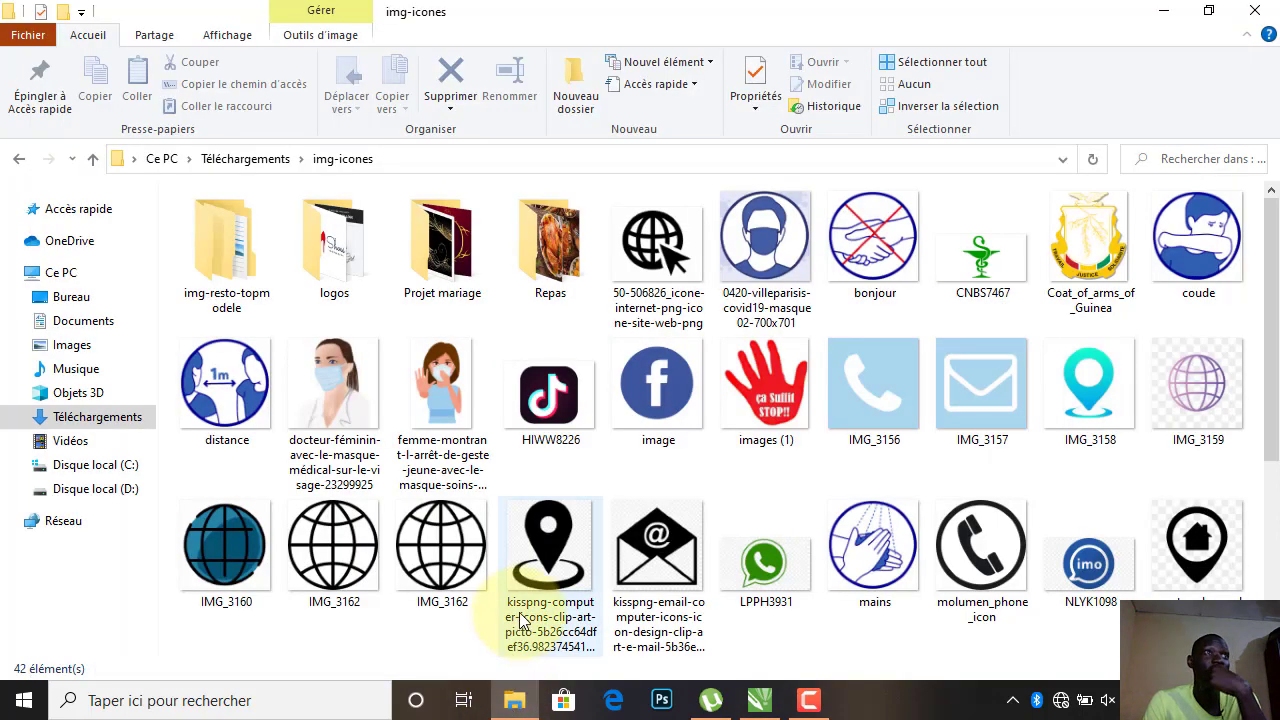
left_click(1085, 250)
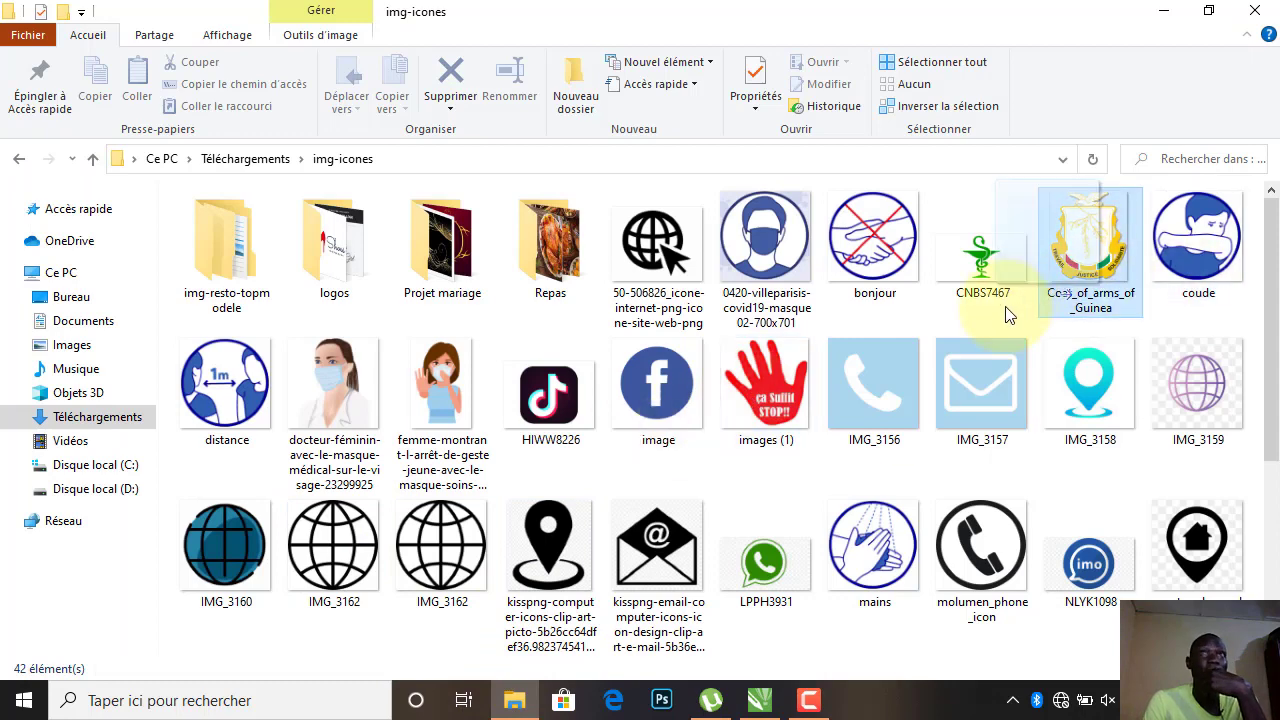
left_click_drag(793, 558, 608, 278)
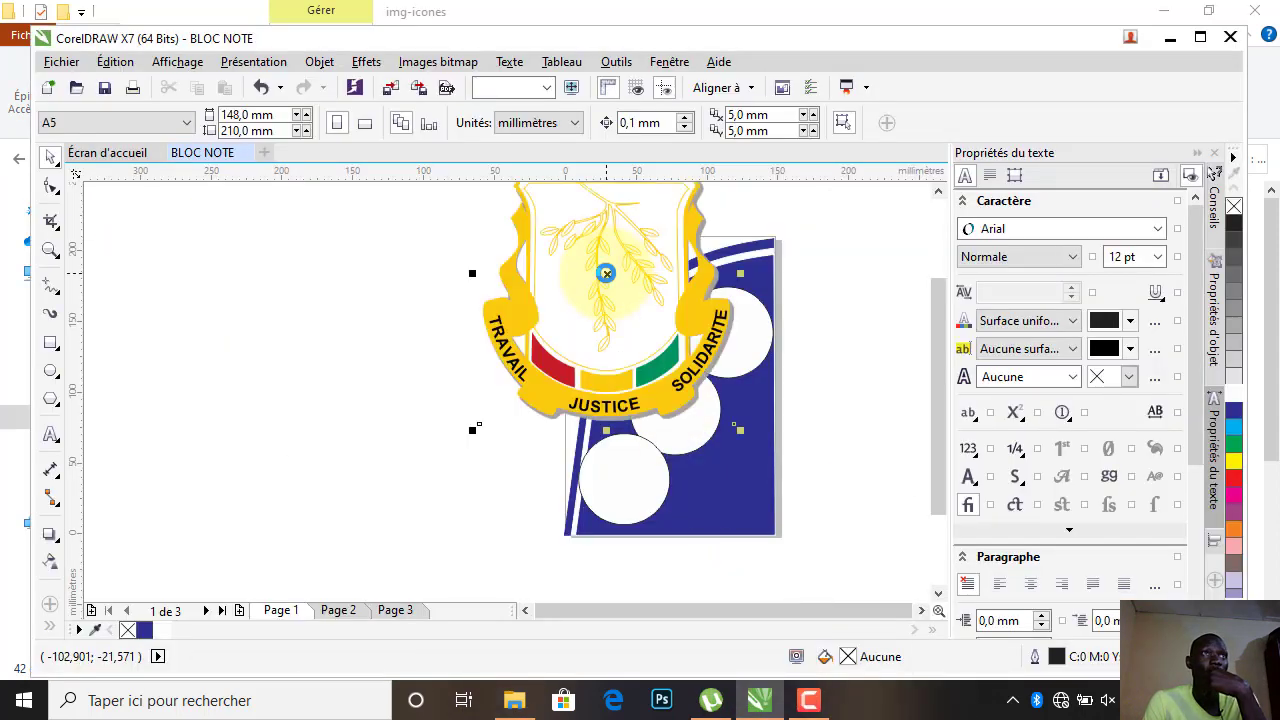
left_click(741, 430)
left_click_drag(741, 430, 592, 256)
left_click_drag(518, 229, 602, 285)
left_click_drag(666, 342, 590, 283)
left_click(376, 230)
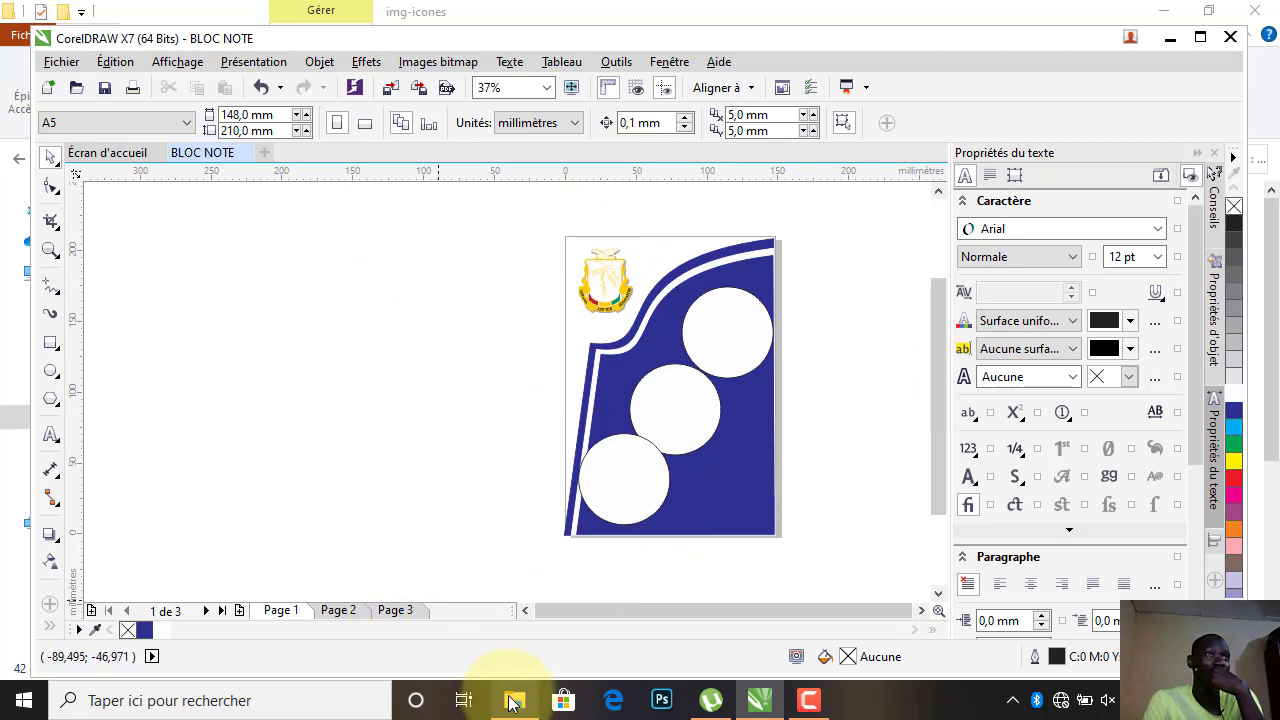
Import the photos 20210101_212856, 20210124_204226 and 20210426_144651 from the Images folder, placing them beside the cover page in CorelDRAW.
mouse_move(514, 700)
left_click(569, 586)
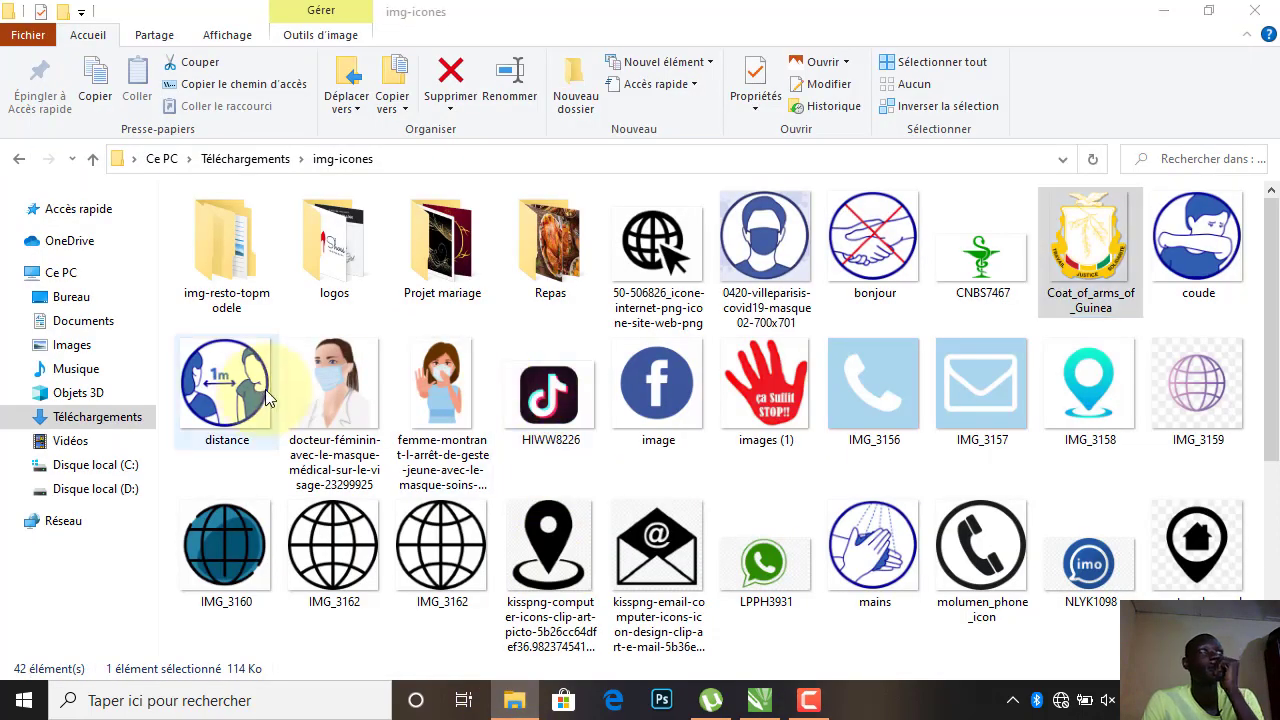
left_click(58, 446)
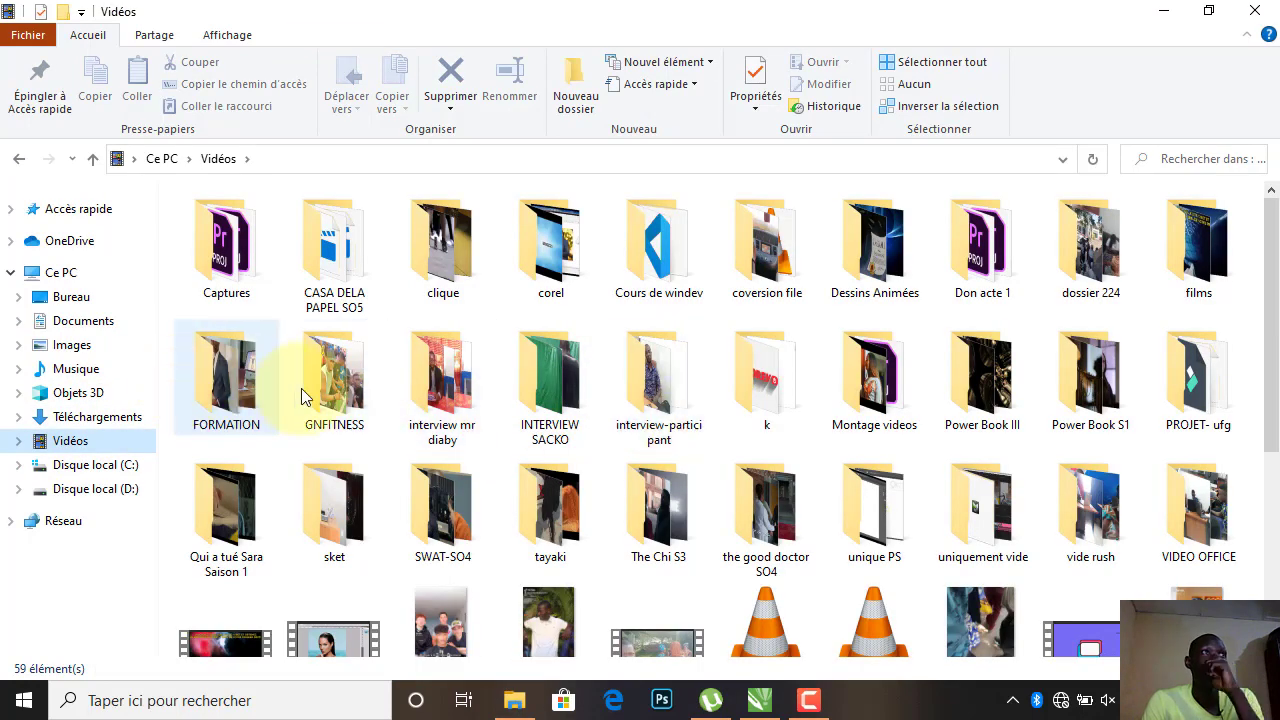
scroll(893, 459, "down", 5)
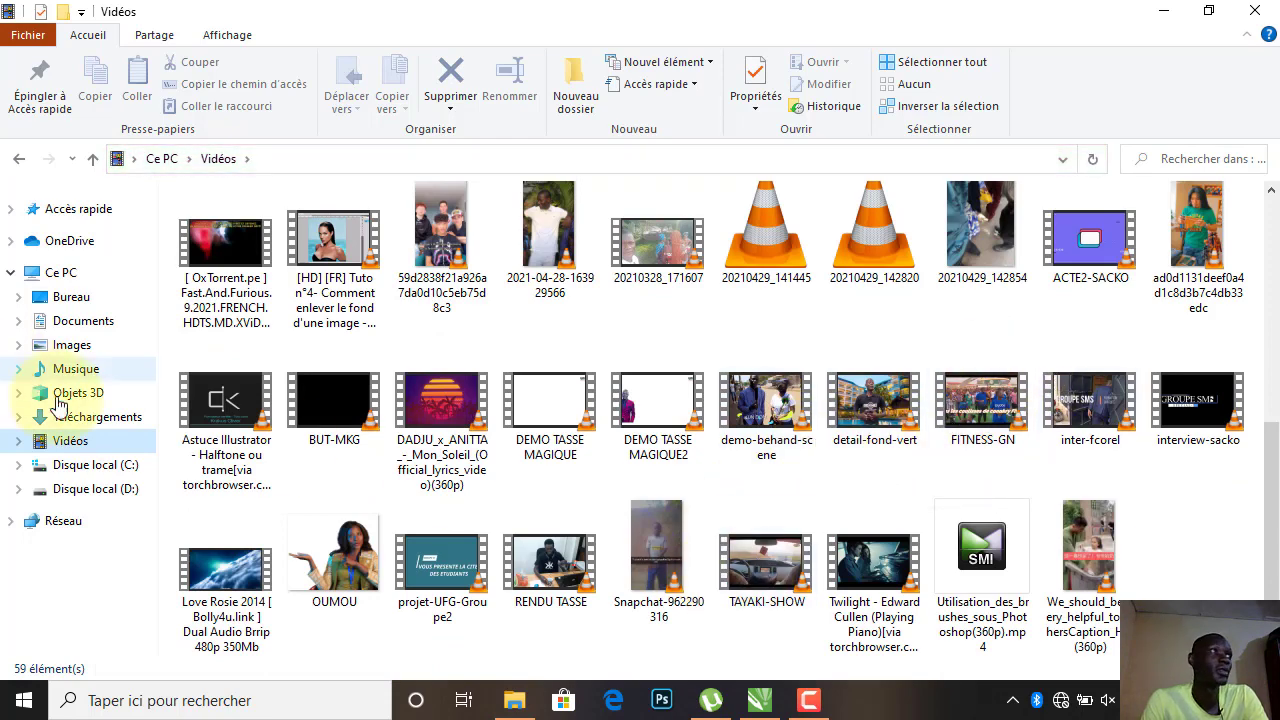
left_click(70, 345)
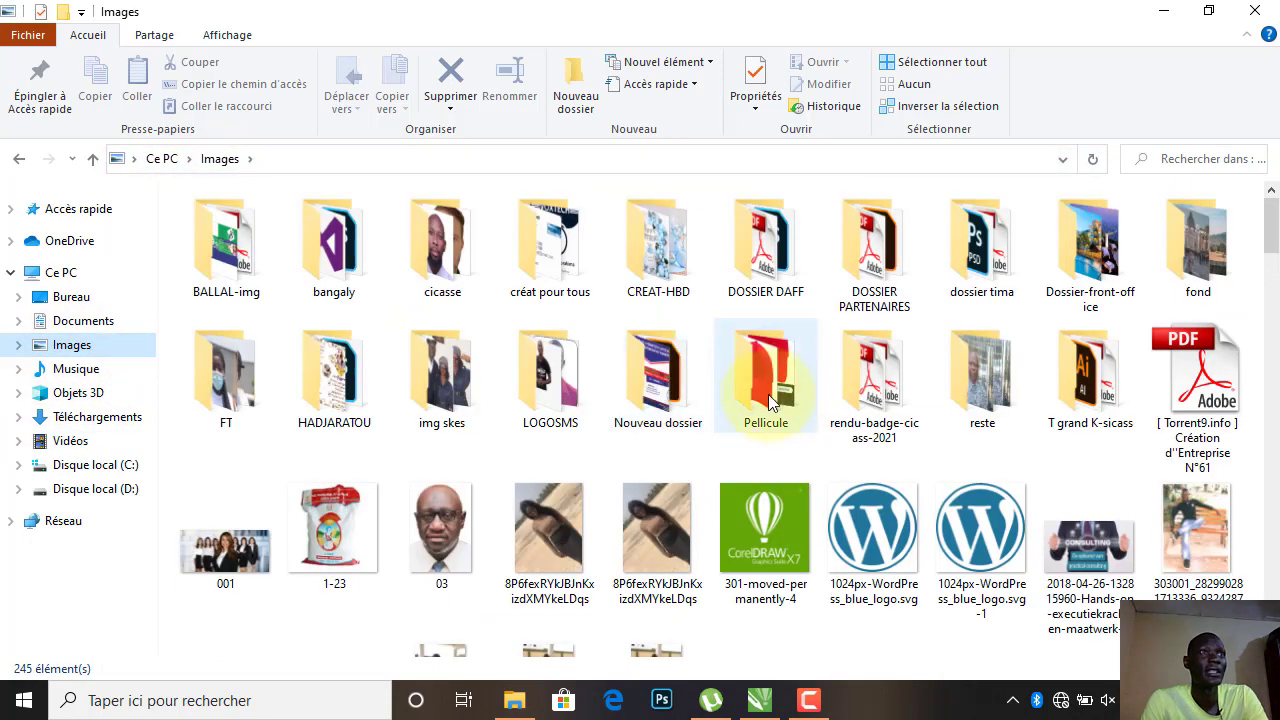
scroll(806, 422, "down", 5)
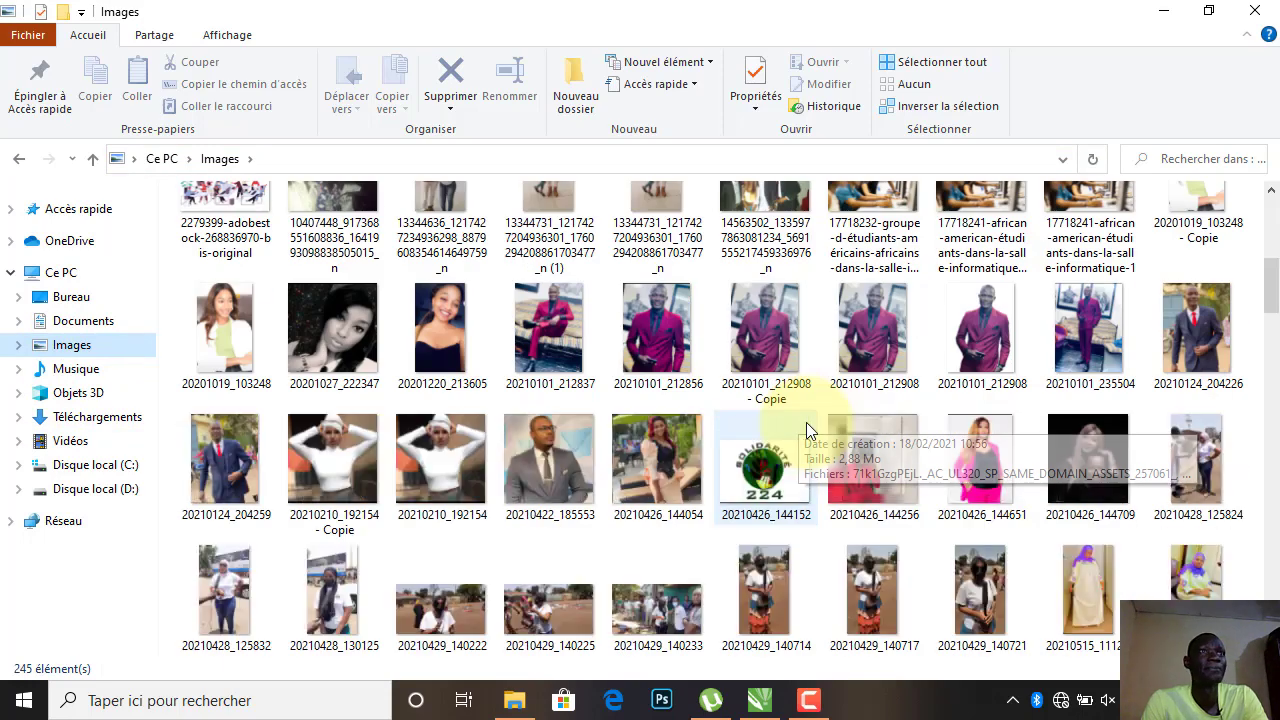
left_click(658, 330)
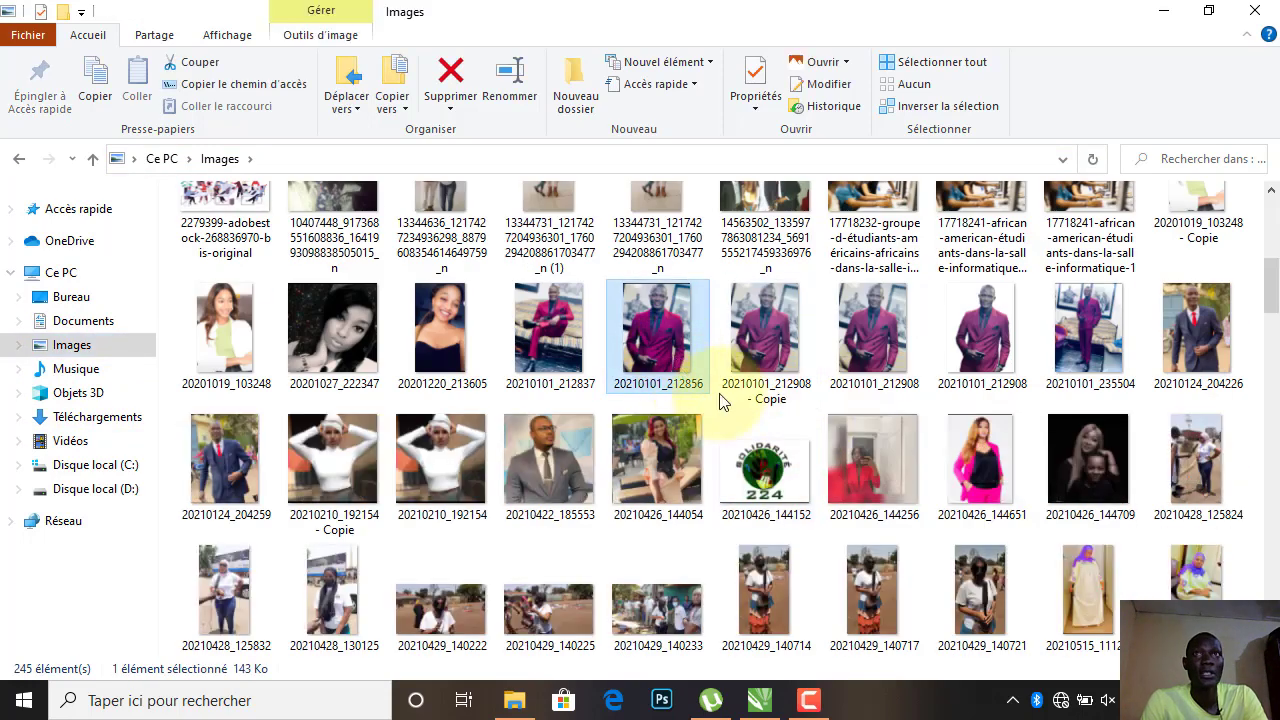
left_click(1196, 330, "ctrl")
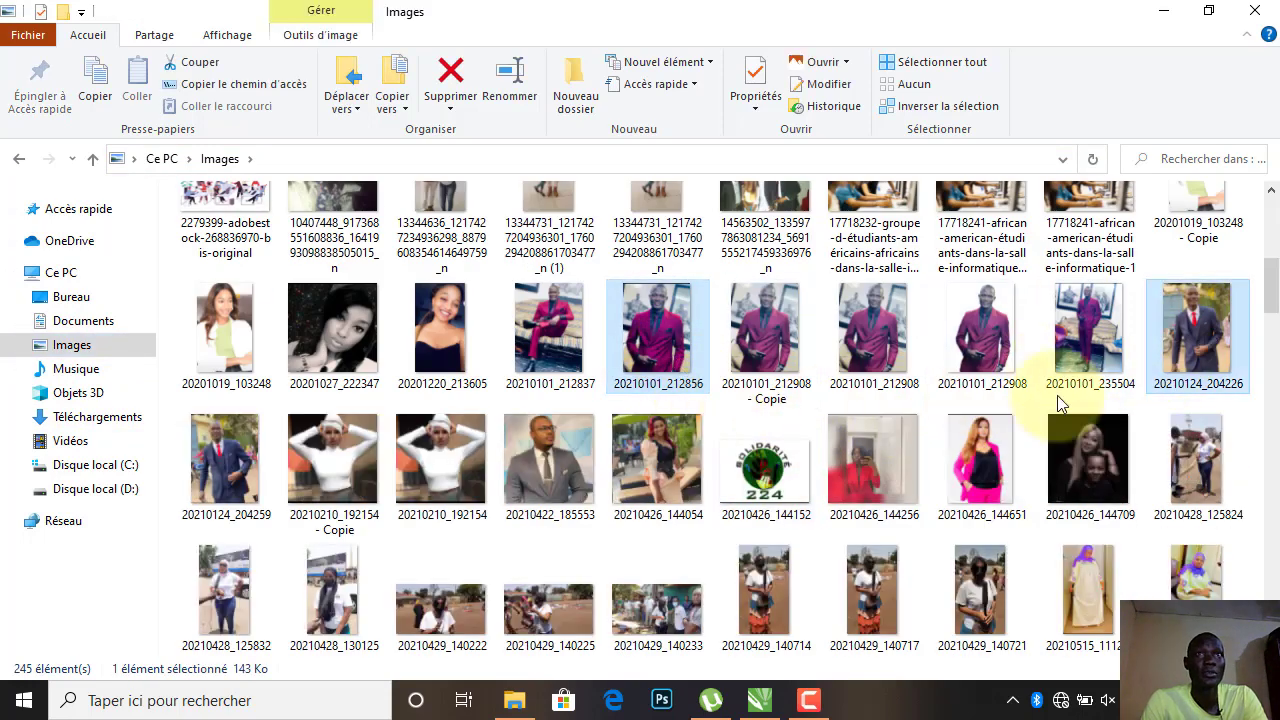
left_click(986, 458, "ctrl")
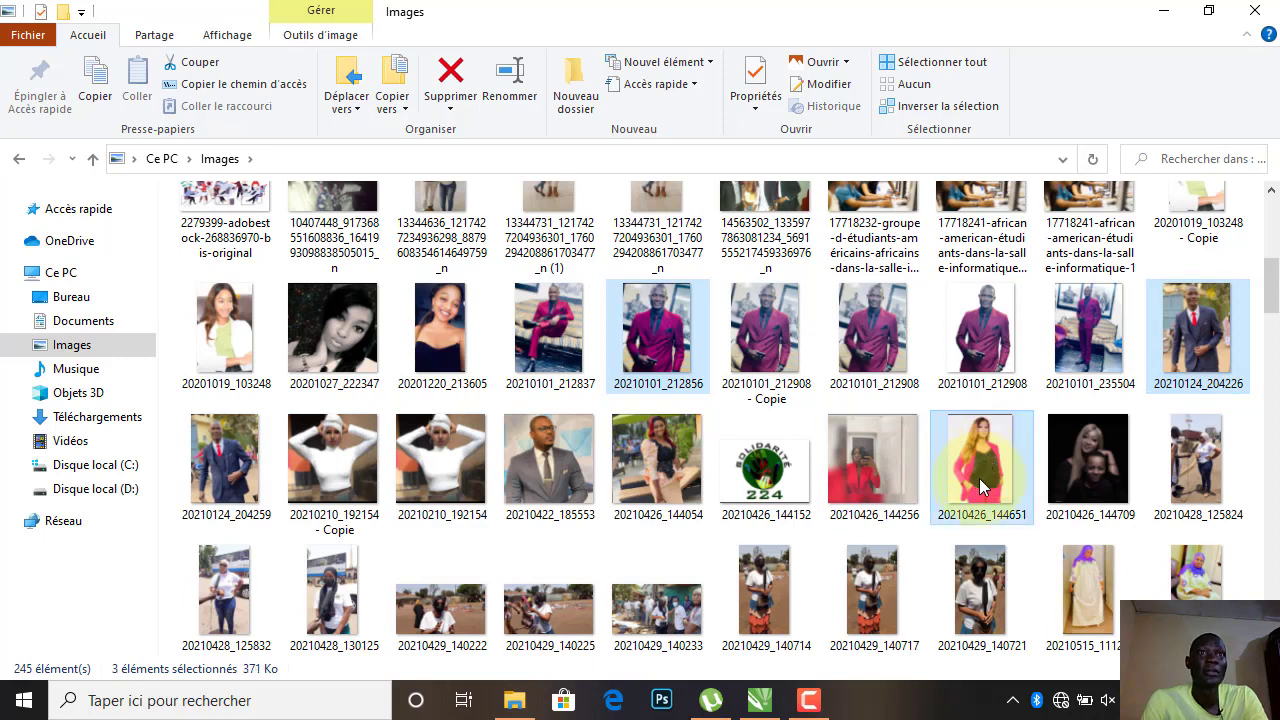
left_click_drag(979, 478, 376, 421)
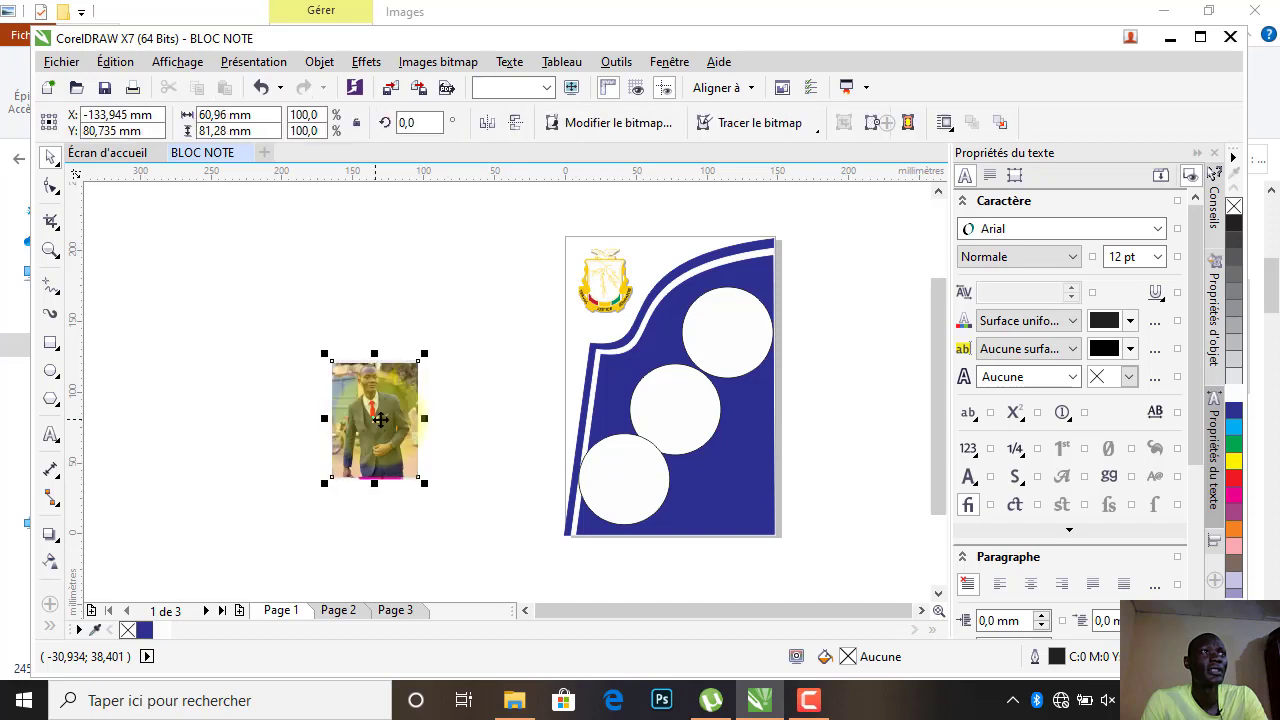
Move the photo of the man in the navy suit next to the circles and PowerClip it inside the uppermost circle.
left_click_drag(485, 317, 570, 366)
scroll(634, 328, "up", 2)
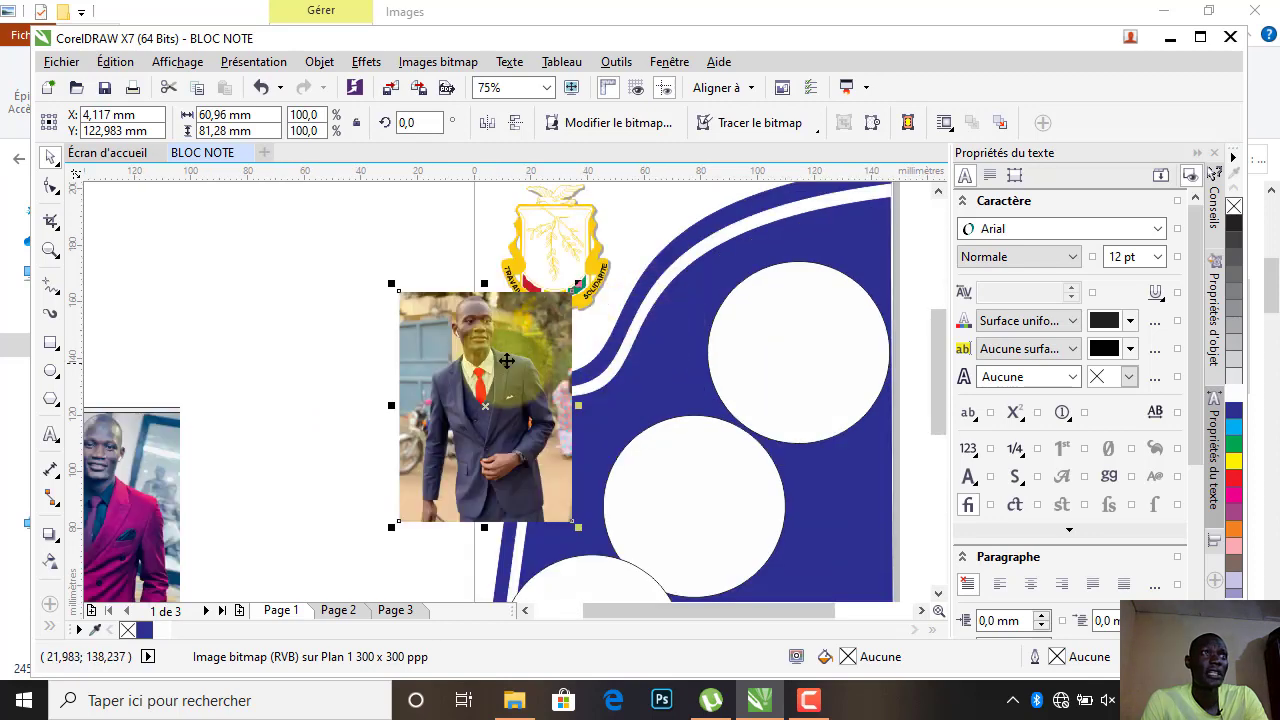
right_click(466, 352)
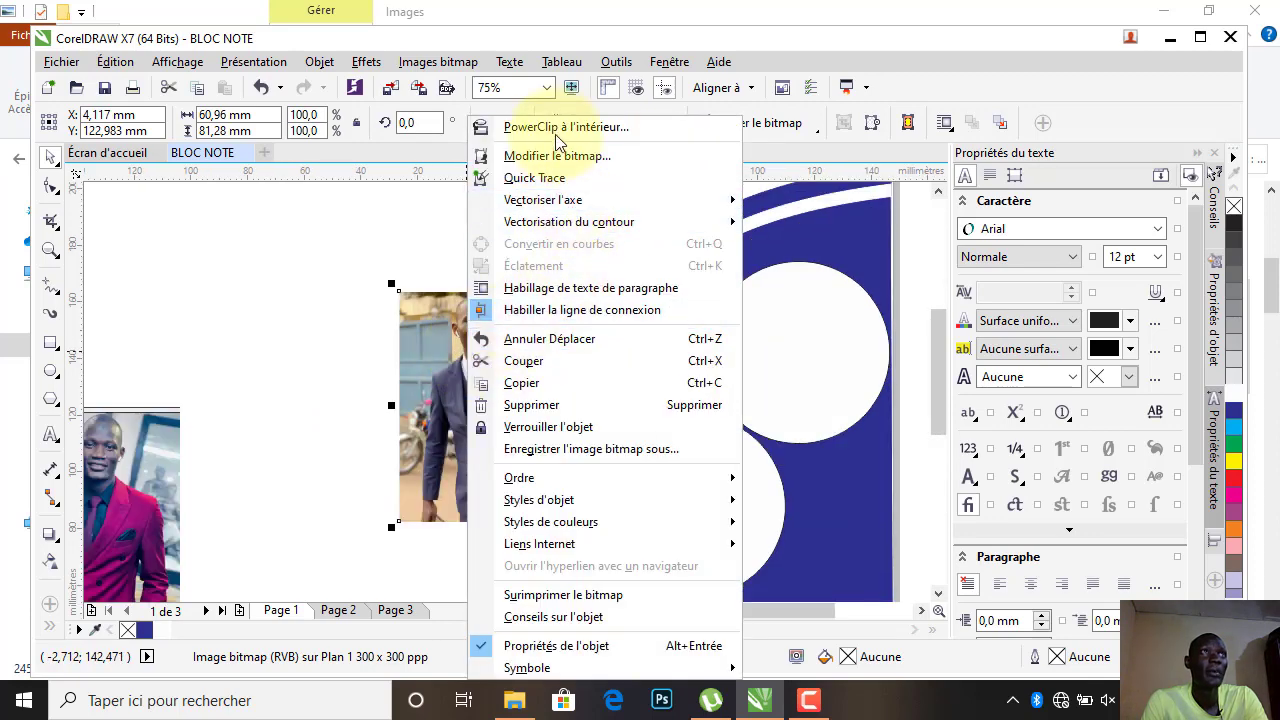
left_click(588, 128)
left_click(709, 333)
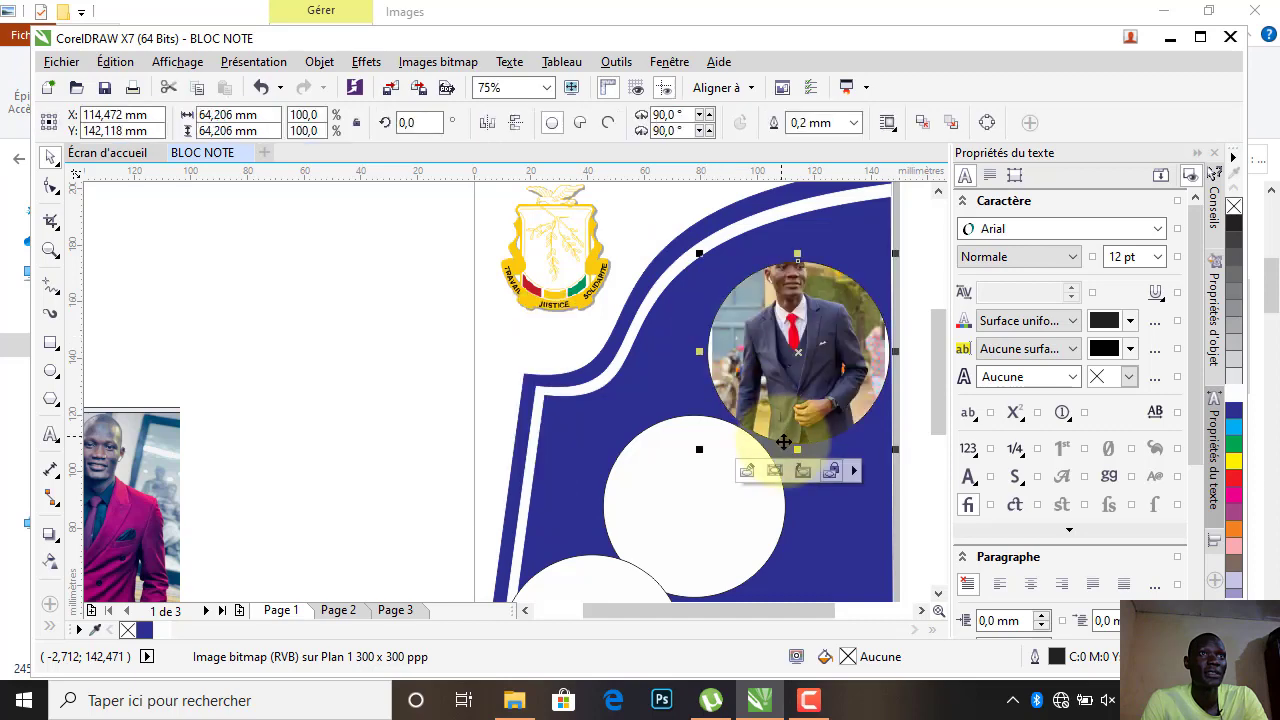
Edit the PowerClip contents, shifting the photo down to show the head and scaling it to about 106.3% to fill the circle.
left_click(776, 470)
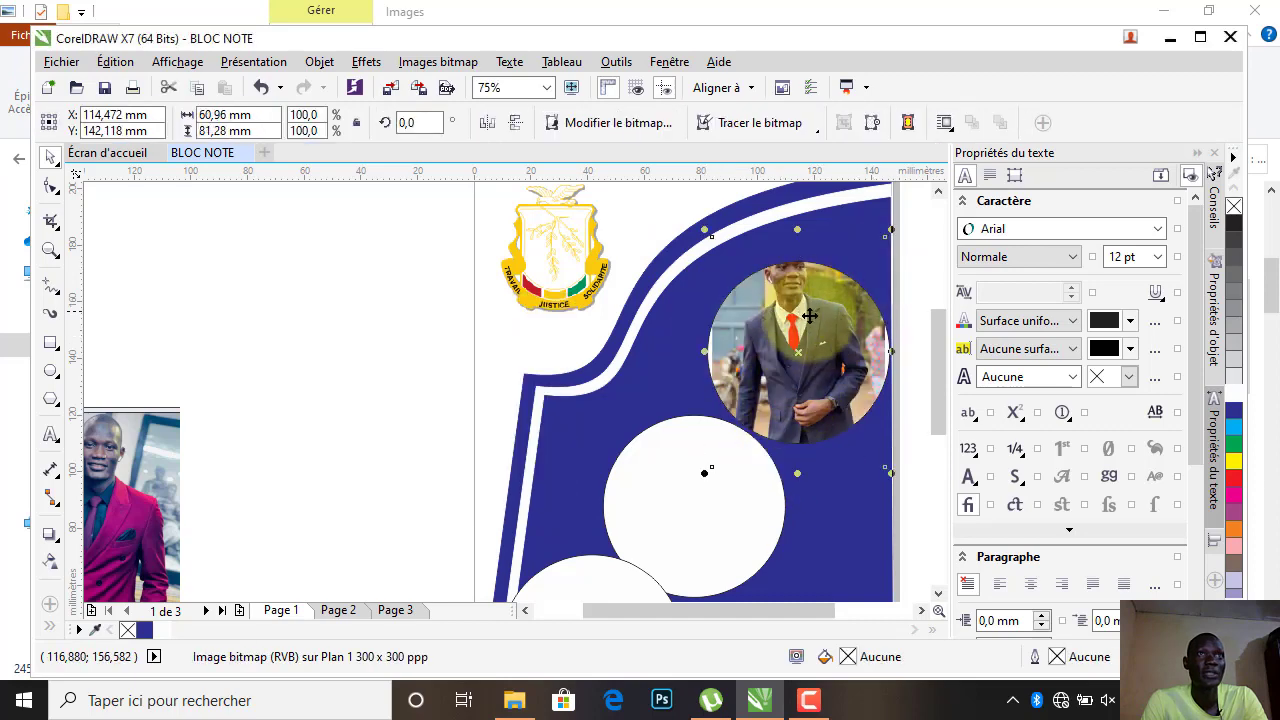
left_click_drag(804, 348, 812, 336)
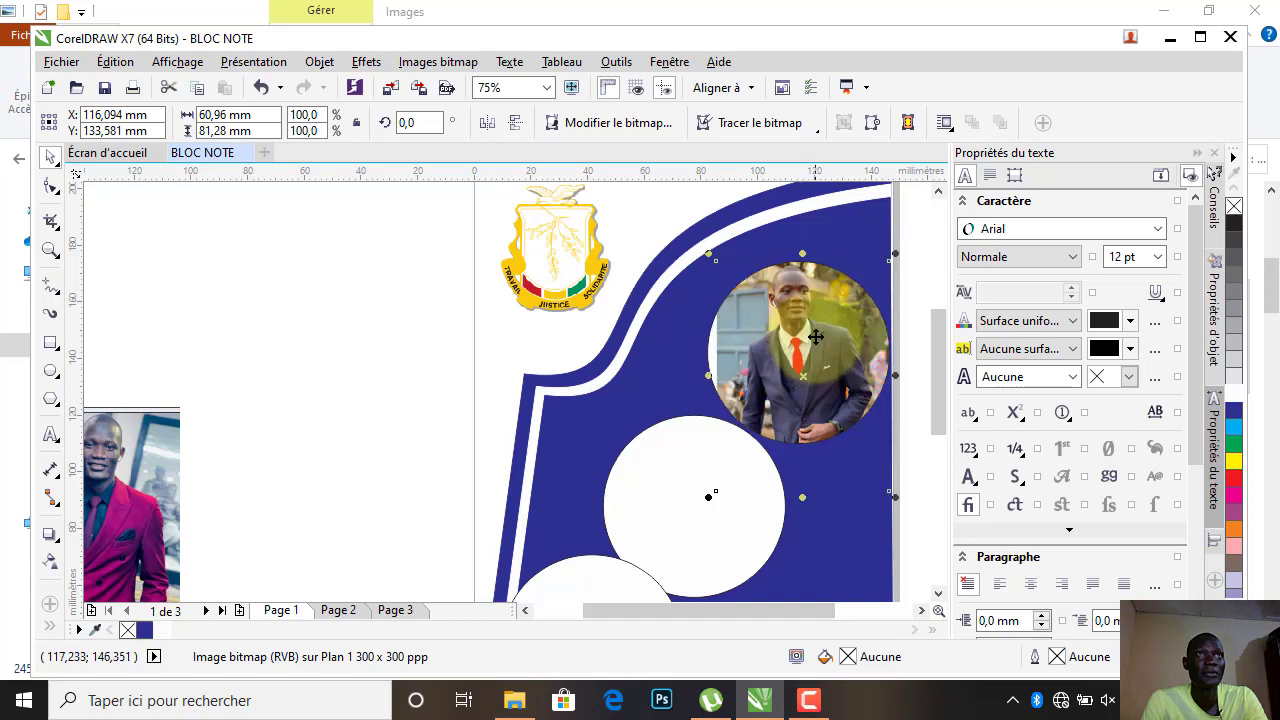
left_click_drag(706, 496, 691, 449)
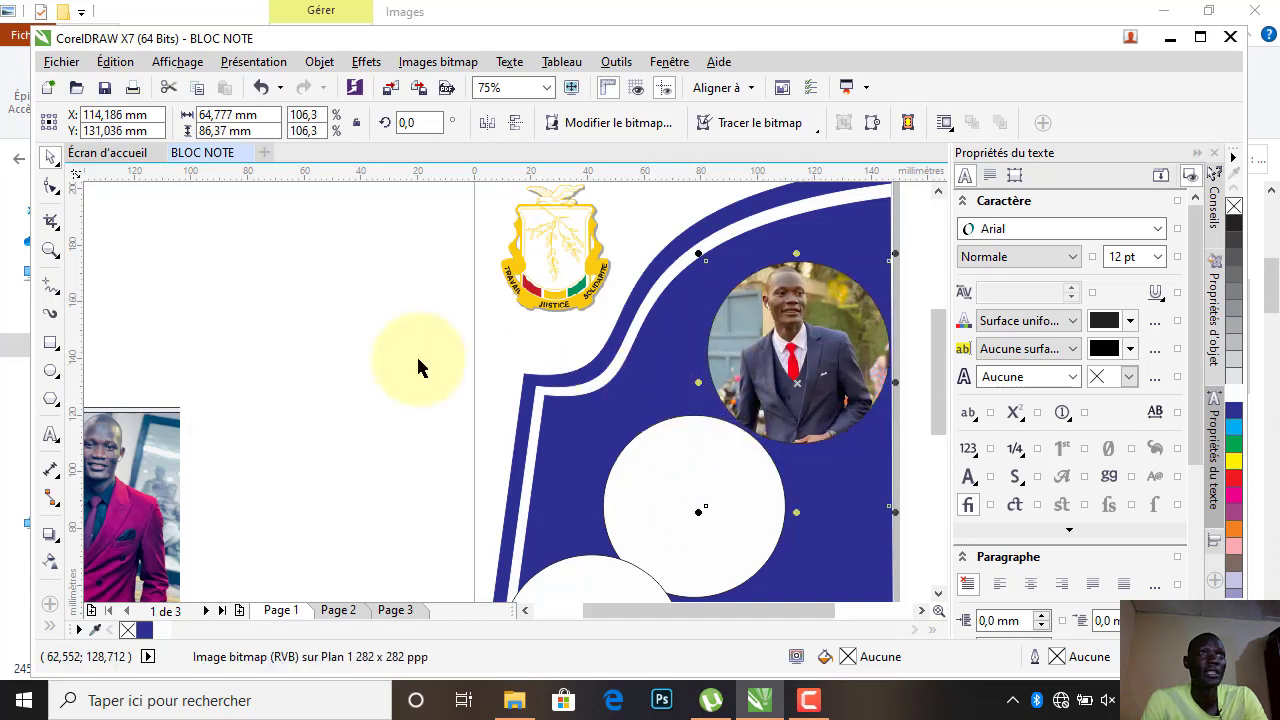
left_click(536, 248)
Give the circle holding the photo a 2.0 mm yellow outline.
left_click(720, 323)
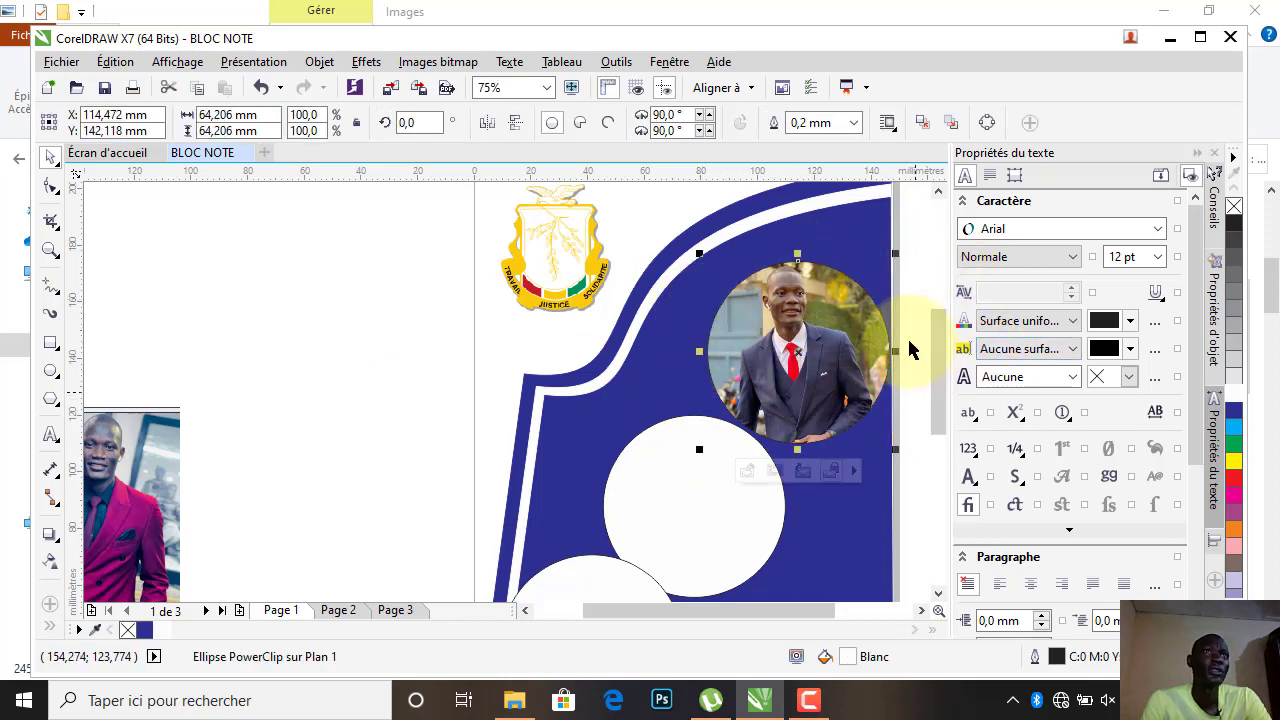
left_click(855, 124)
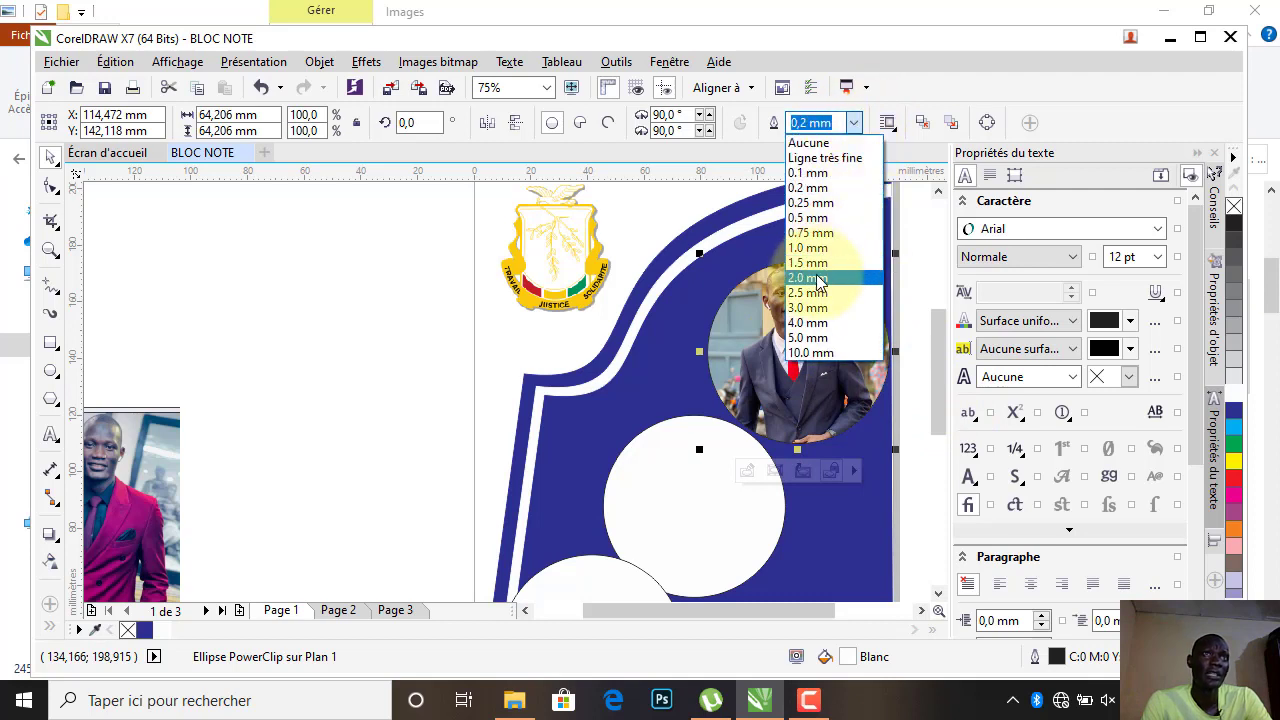
left_click(818, 278)
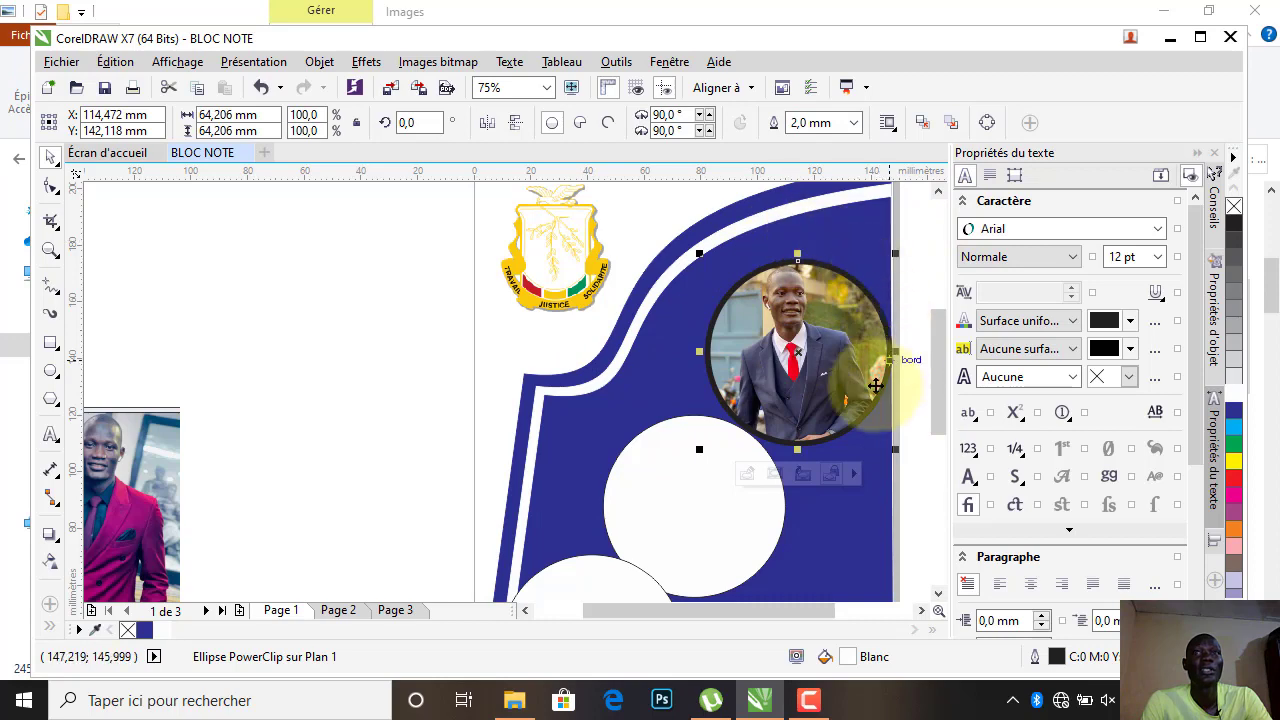
right_click(1237, 468)
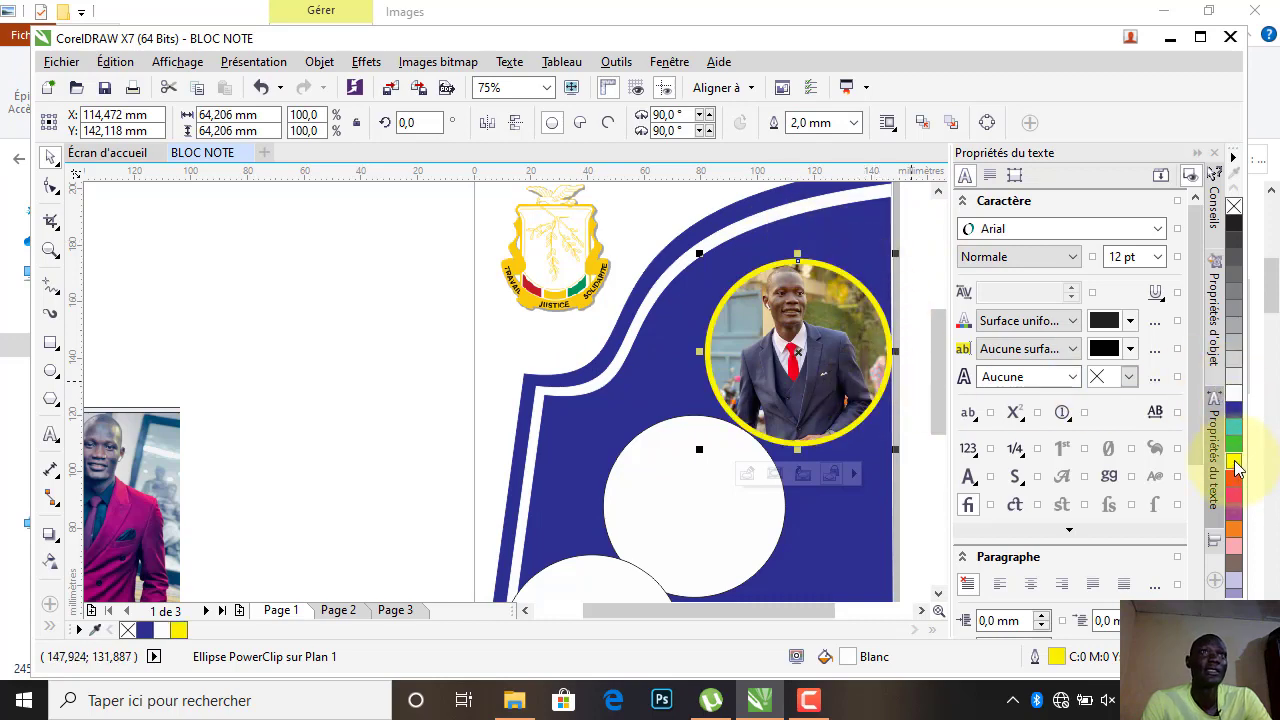
Move the photo of the woman in the pink suit clear of the other photo and PowerClip it inside the middle circle.
scroll(440, 362, "down", 1)
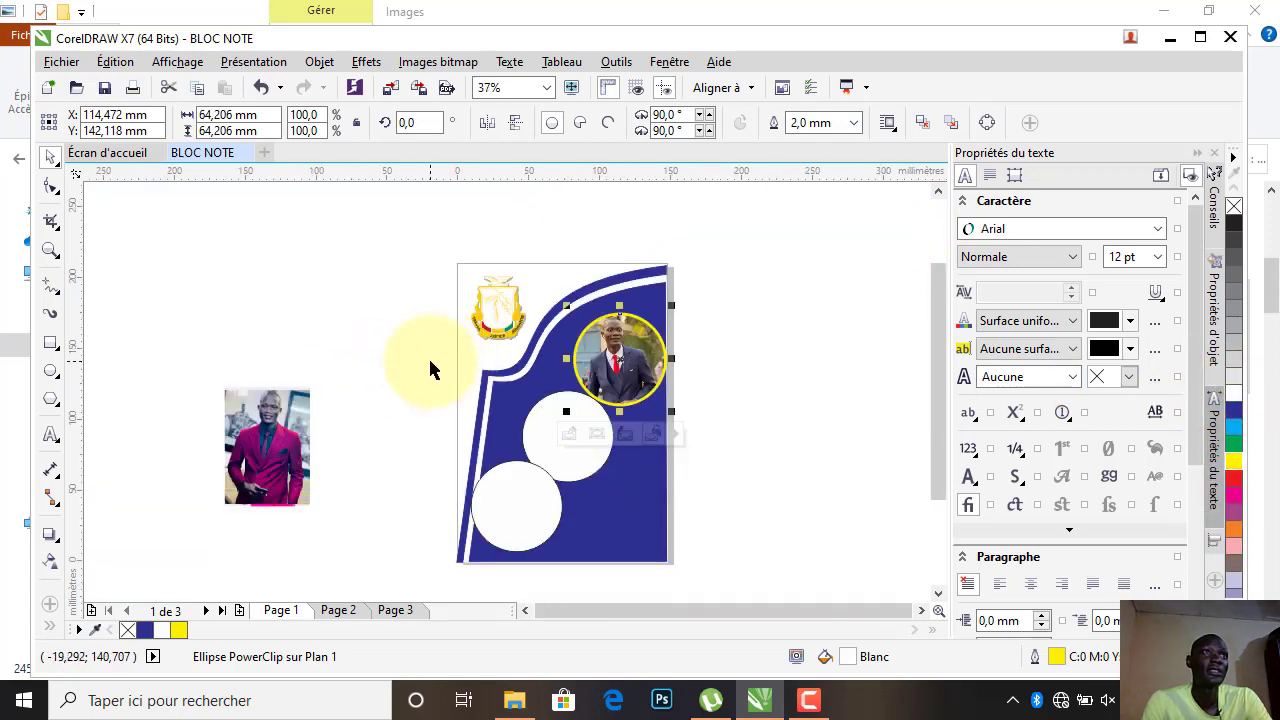
scroll(430, 362, "up", 1)
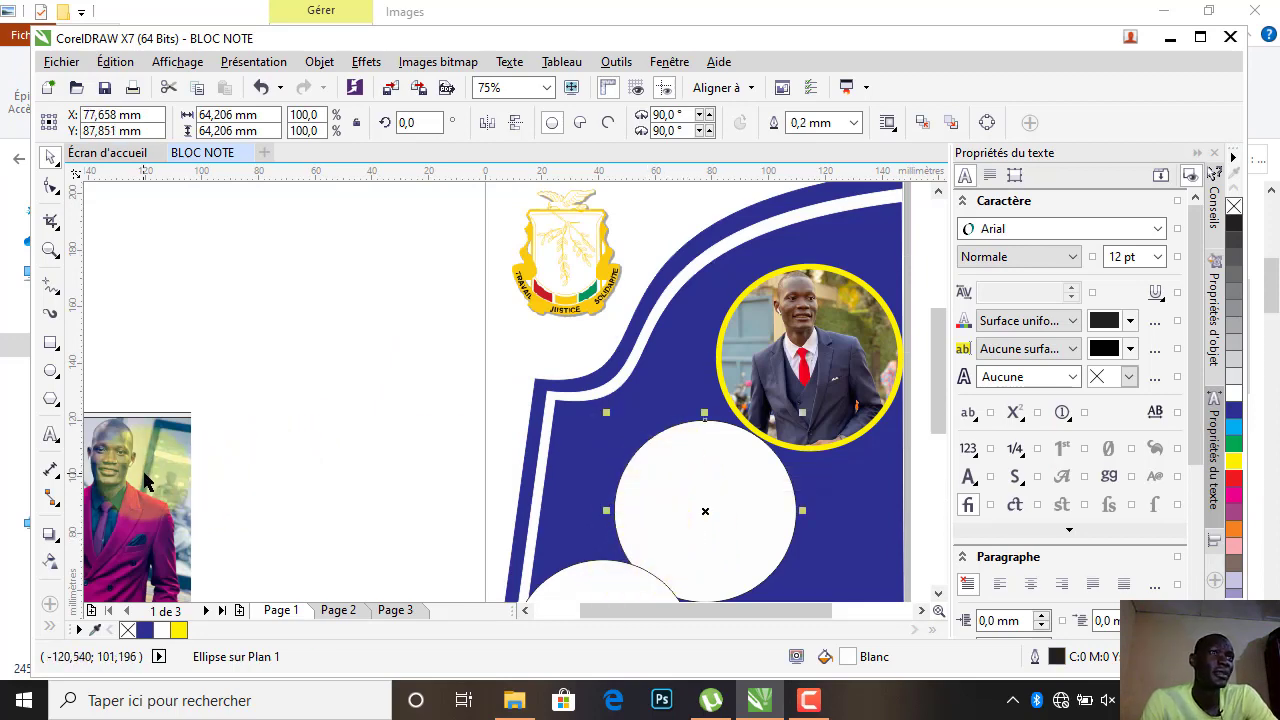
left_click_drag(113, 470, 272, 372)
right_click(272, 372)
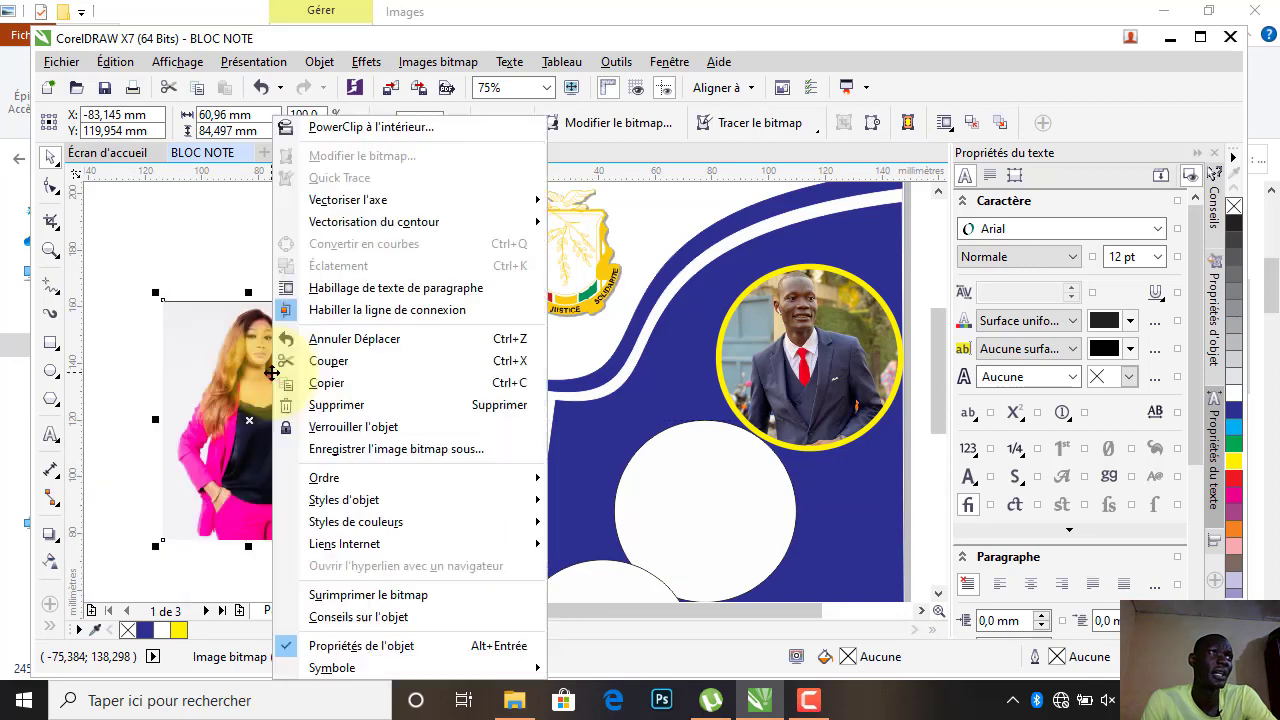
left_click(362, 127)
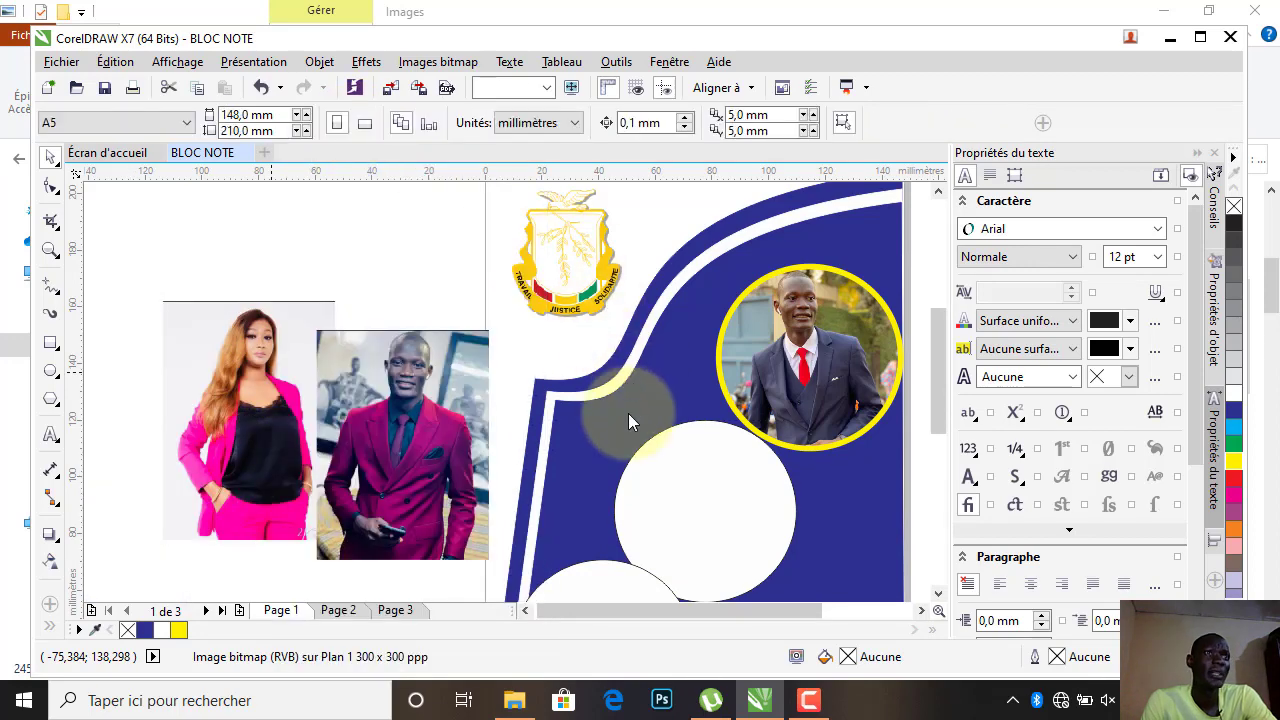
left_click(616, 472)
Edit the middle circle's PowerClip contents, shifting the woman's photo down until her whole head is inside the circle.
left_click(681, 393)
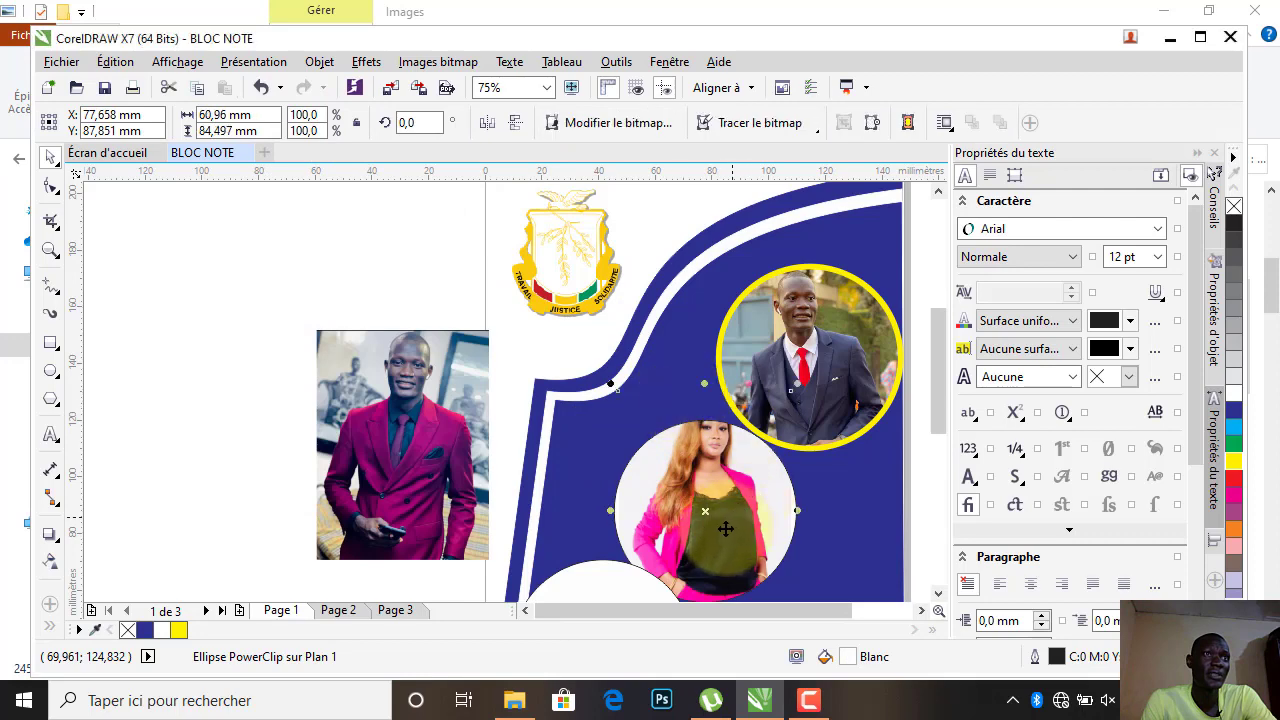
left_click_drag(721, 515, 721, 533)
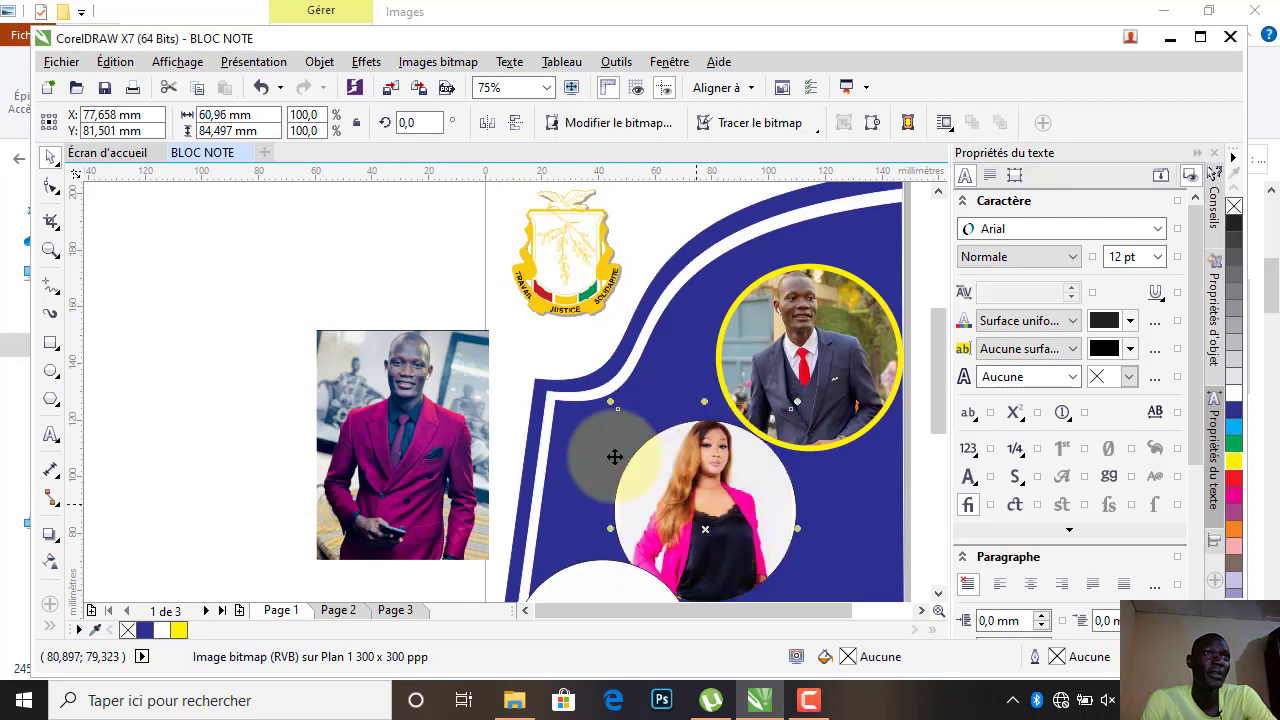
left_click(394, 266)
Give the middle circle holding the woman's photo a 2.0 mm yellow outline.
left_click(800, 425)
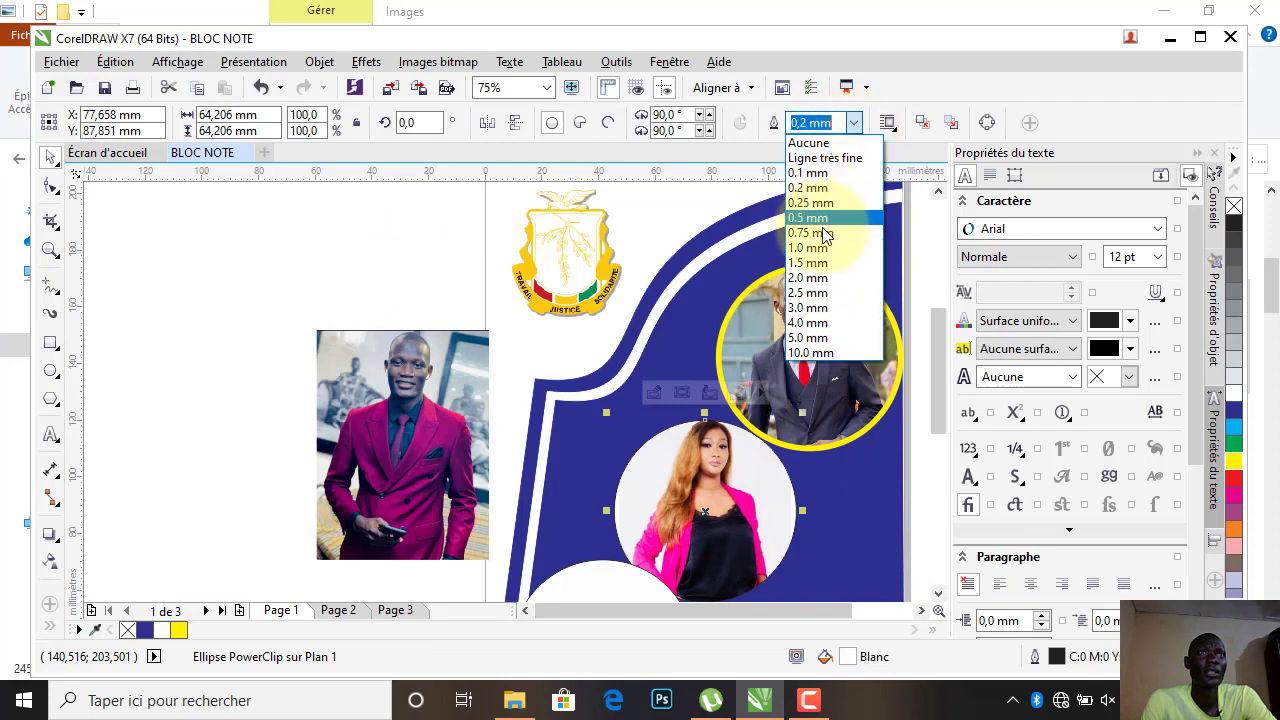
left_click(819, 279)
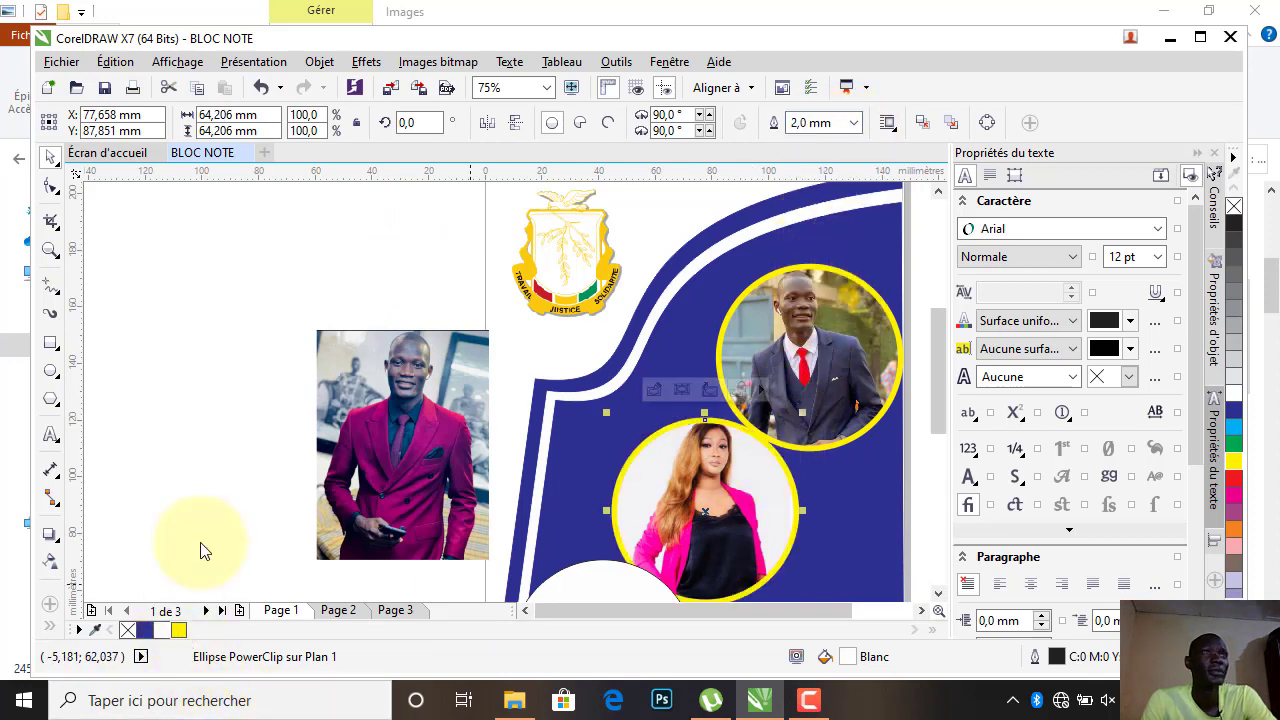
left_click(222, 384)
Set the outline width of the empty lowest circle to 2.0 mm.
scroll(818, 397, "down", 2)
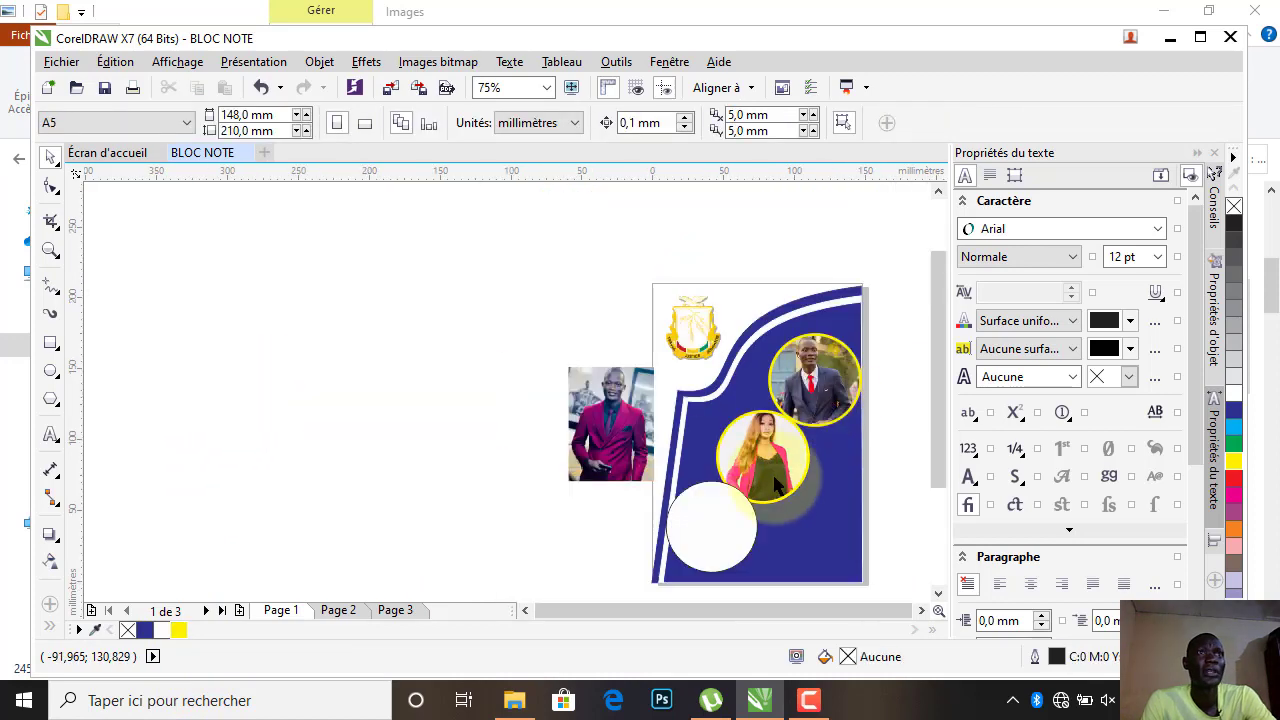
left_click(724, 558)
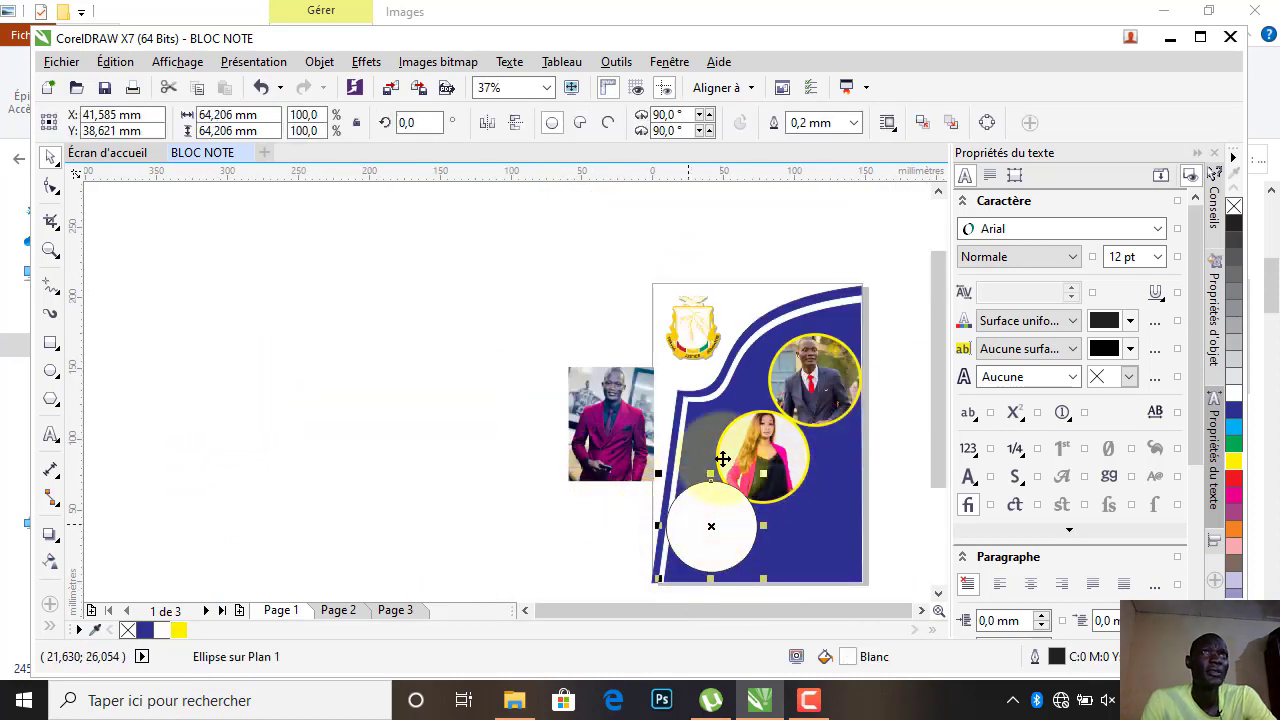
left_click(854, 122)
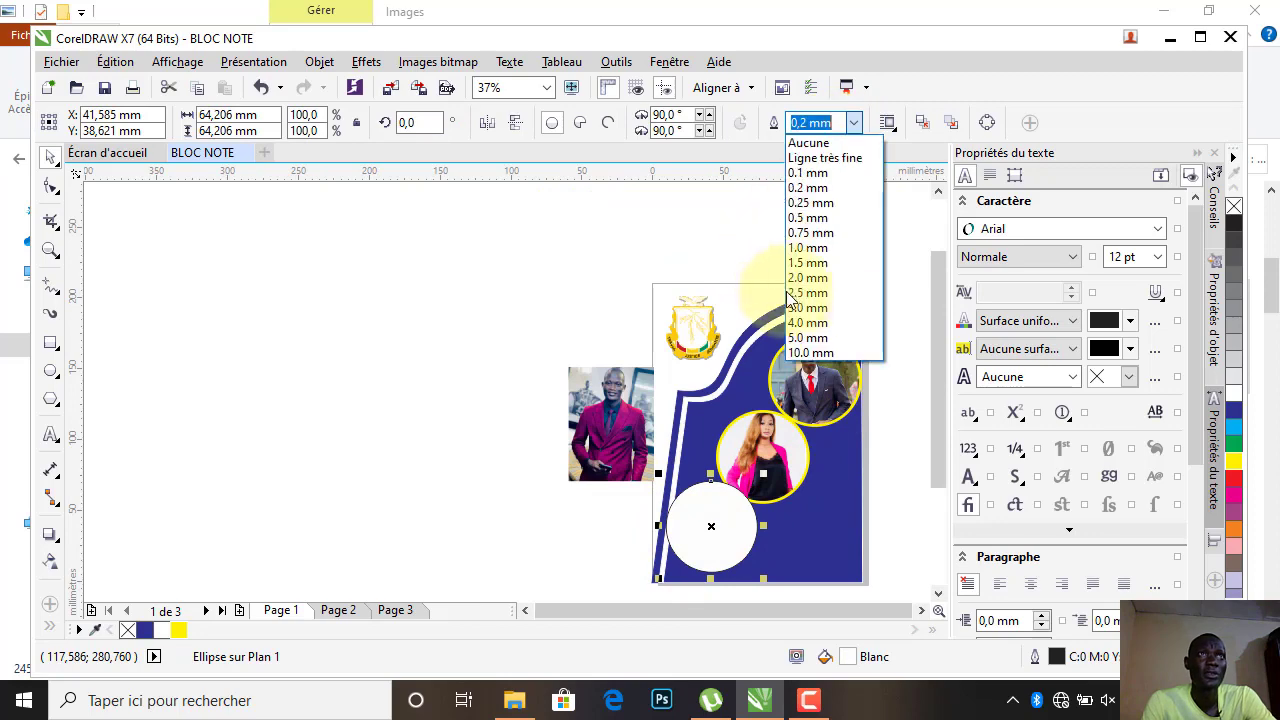
left_click(812, 277)
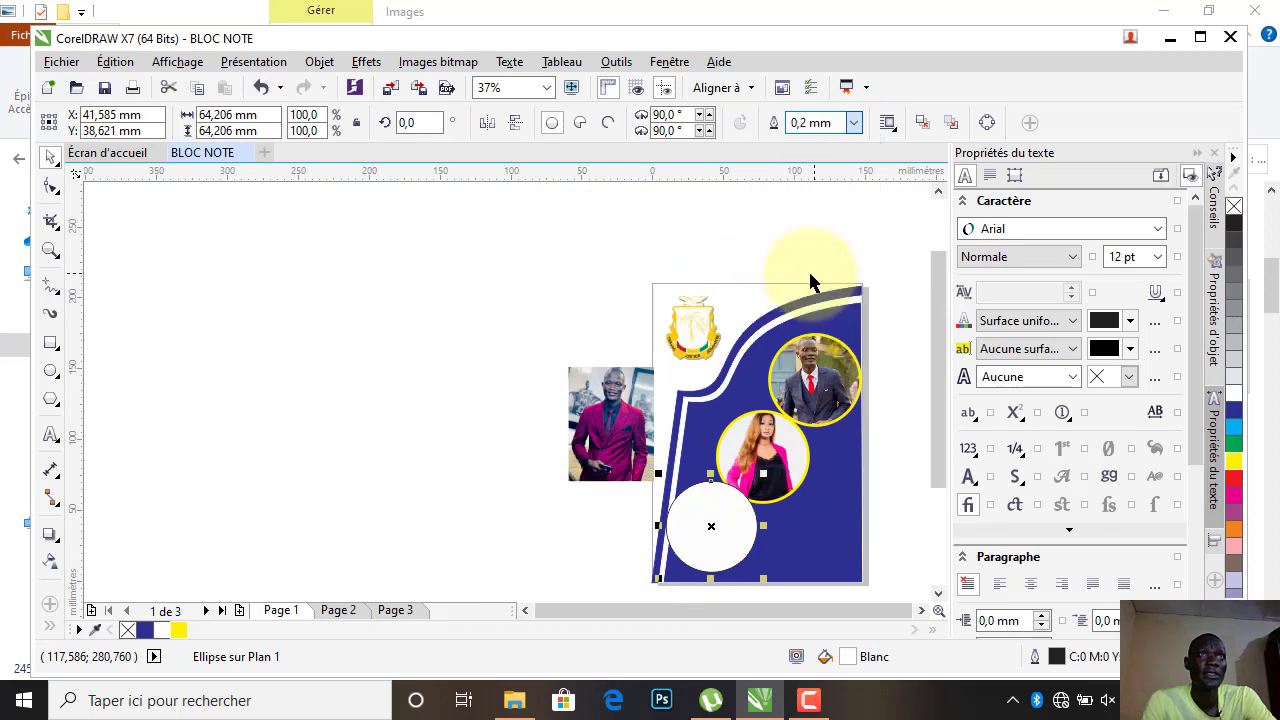
PowerClip the photo of the man in the maroon suit inside the lowest circle.
left_click(600, 428)
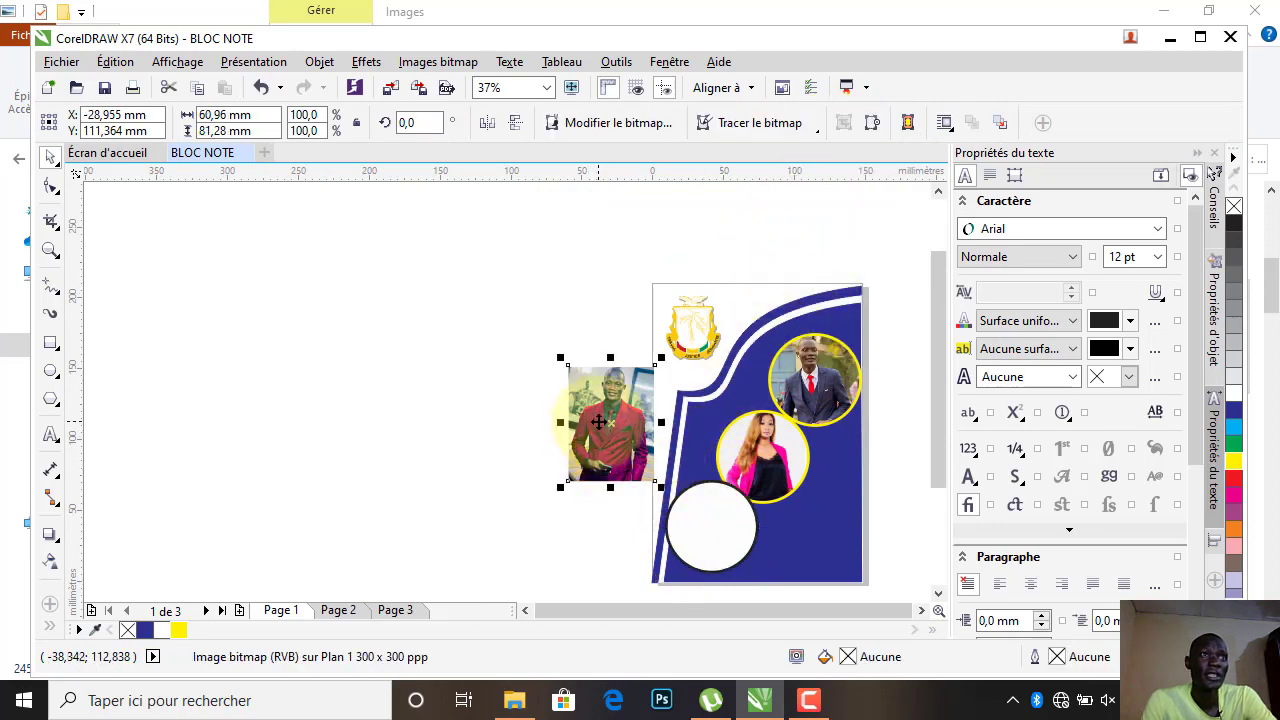
right_click(600, 428)
left_click(705, 128)
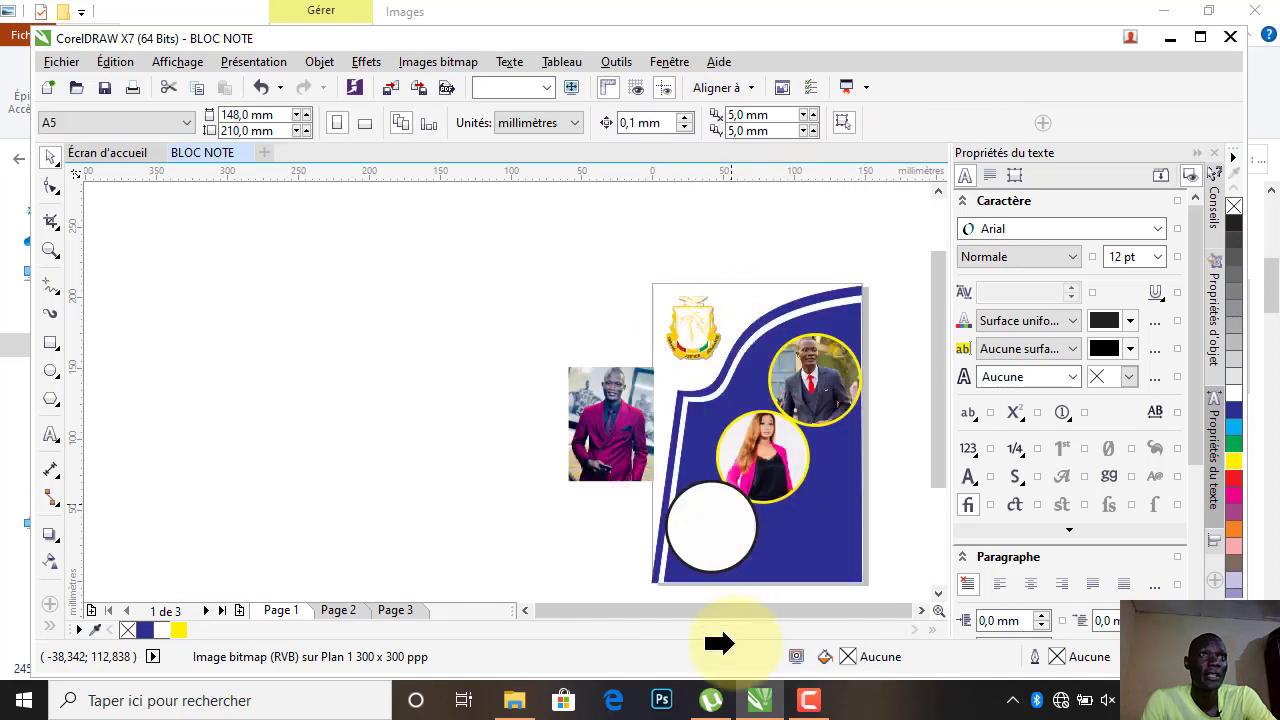
left_click(681, 560)
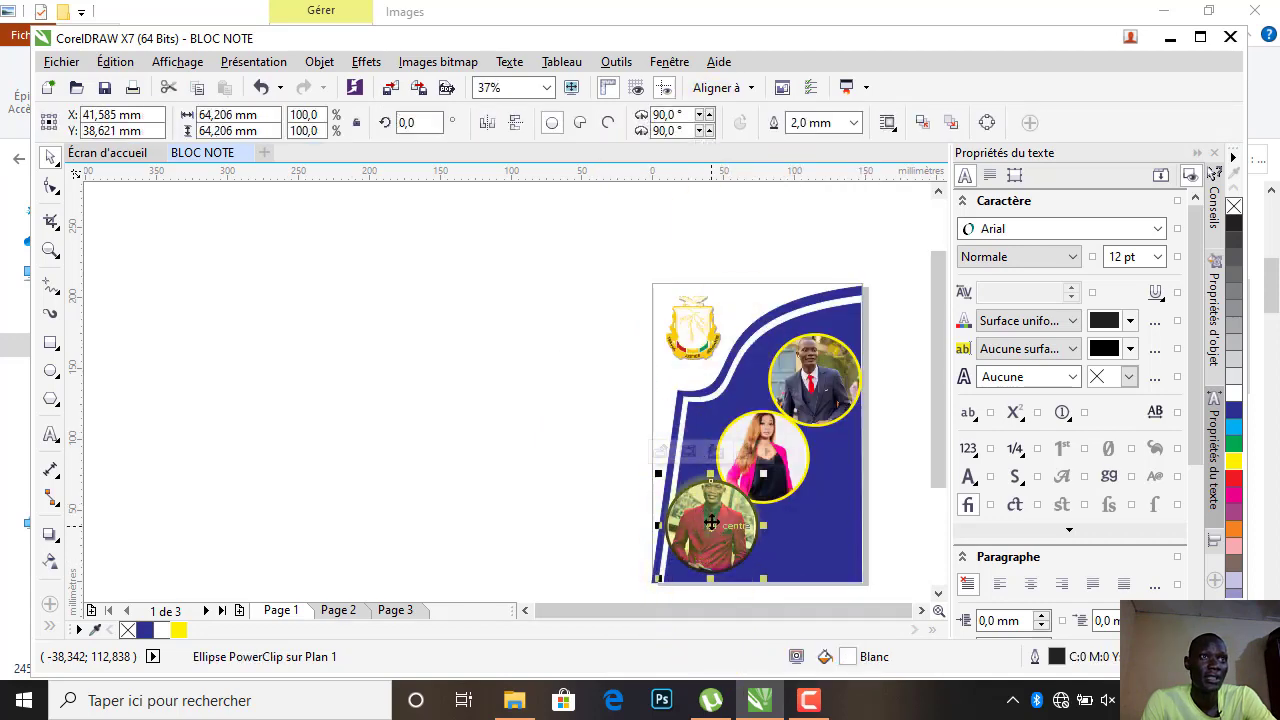
Edit the lowest circle's PowerClip contents, shifting the photo down so the man's head is fully inside the circle.
left_click(690, 452)
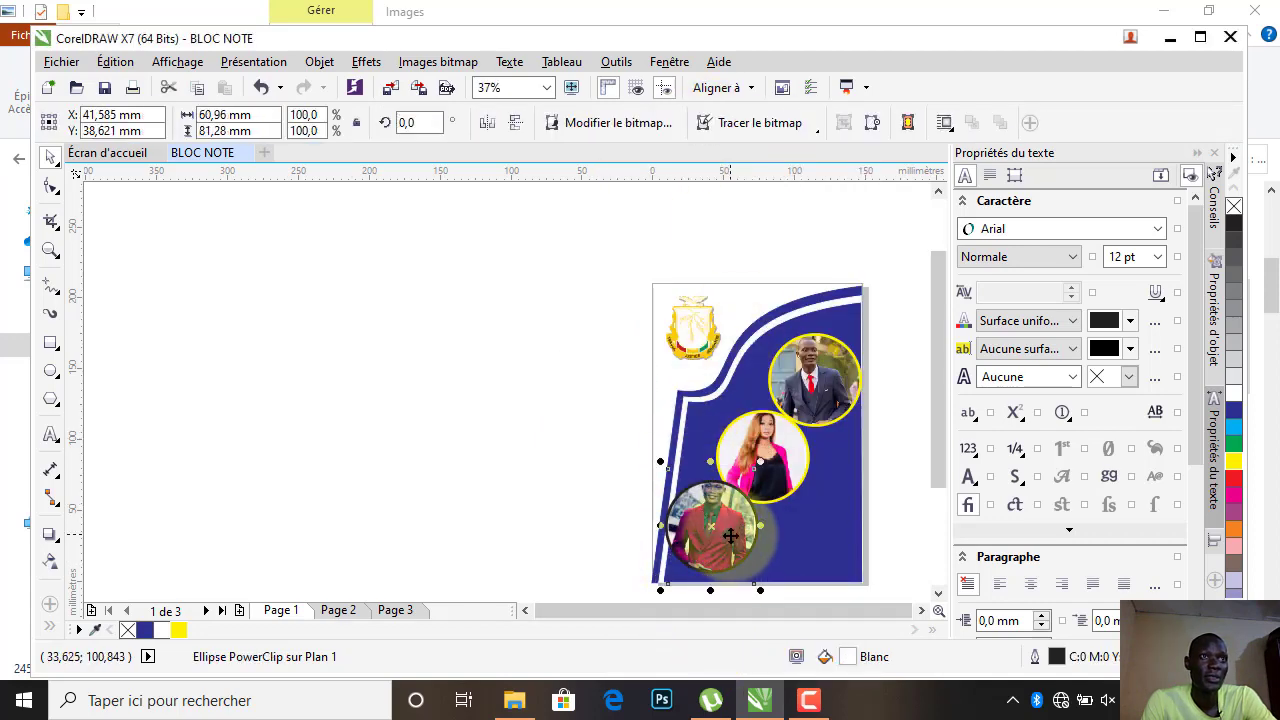
left_click_drag(729, 556, 731, 556)
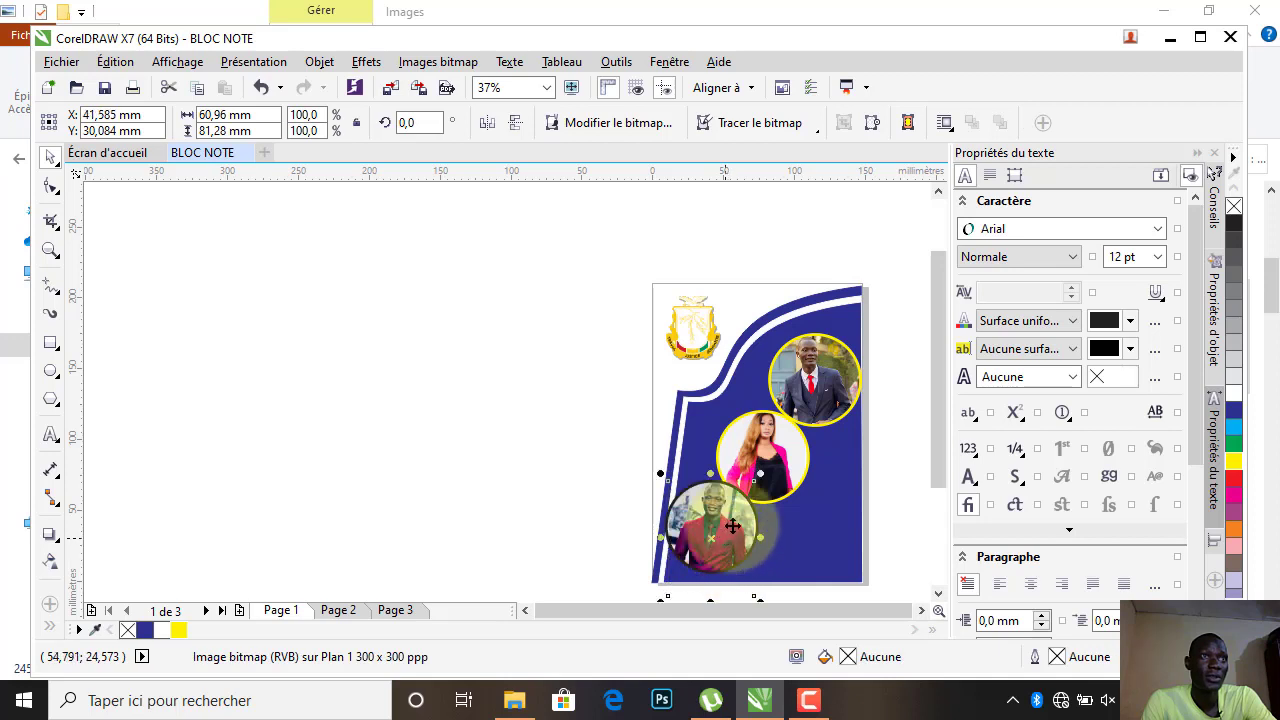
left_click(530, 435)
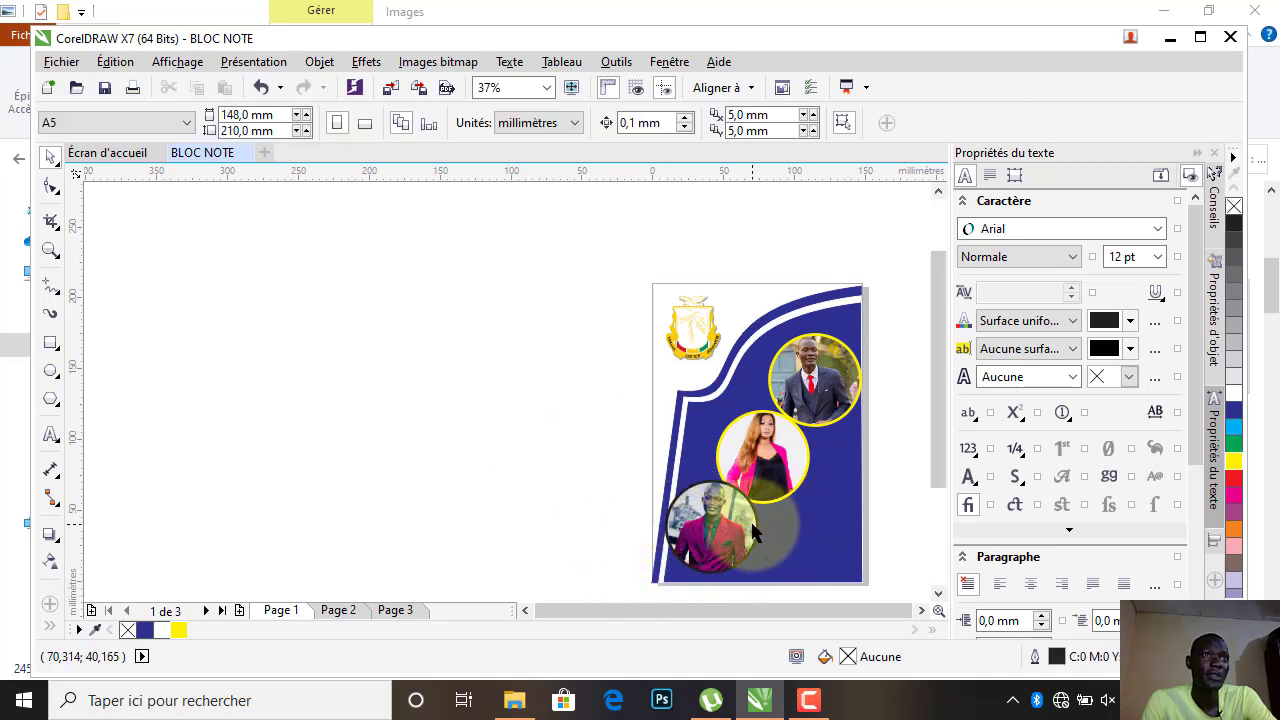
Colour the outline of the lowest photo circle yellow.
left_click(757, 538)
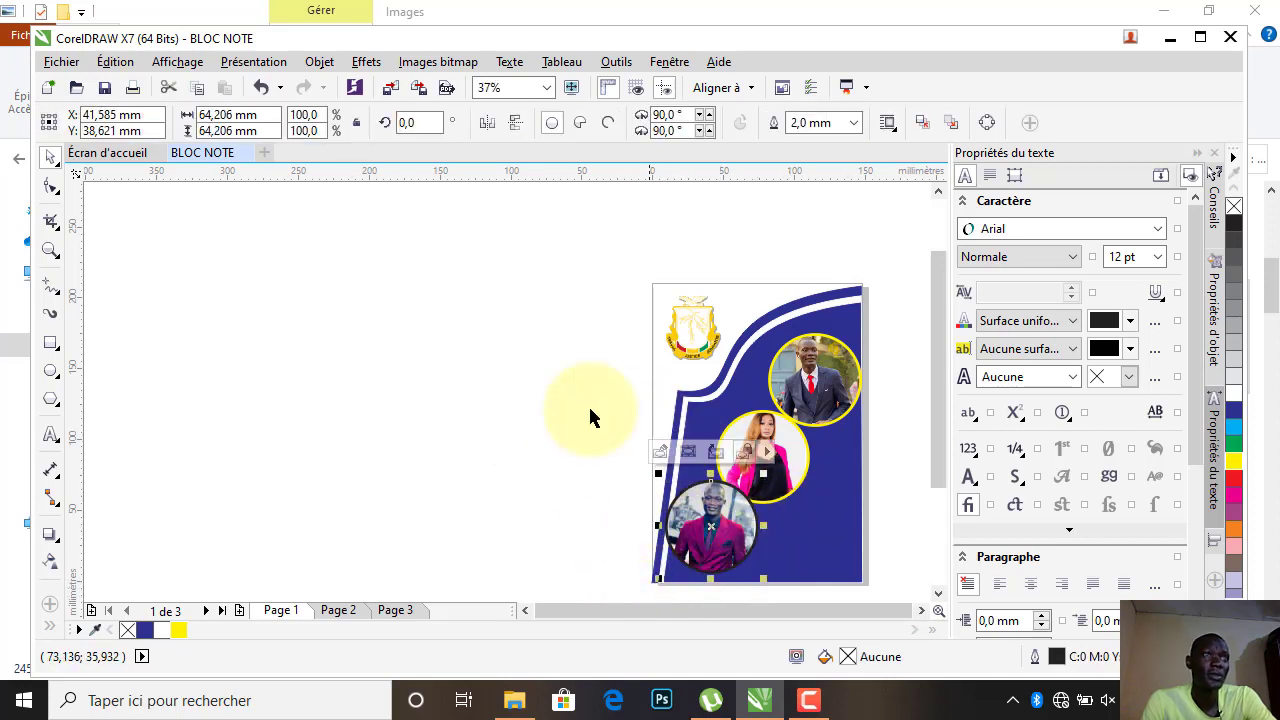
right_click(178, 630)
left_click(314, 514)
left_click(869, 481)
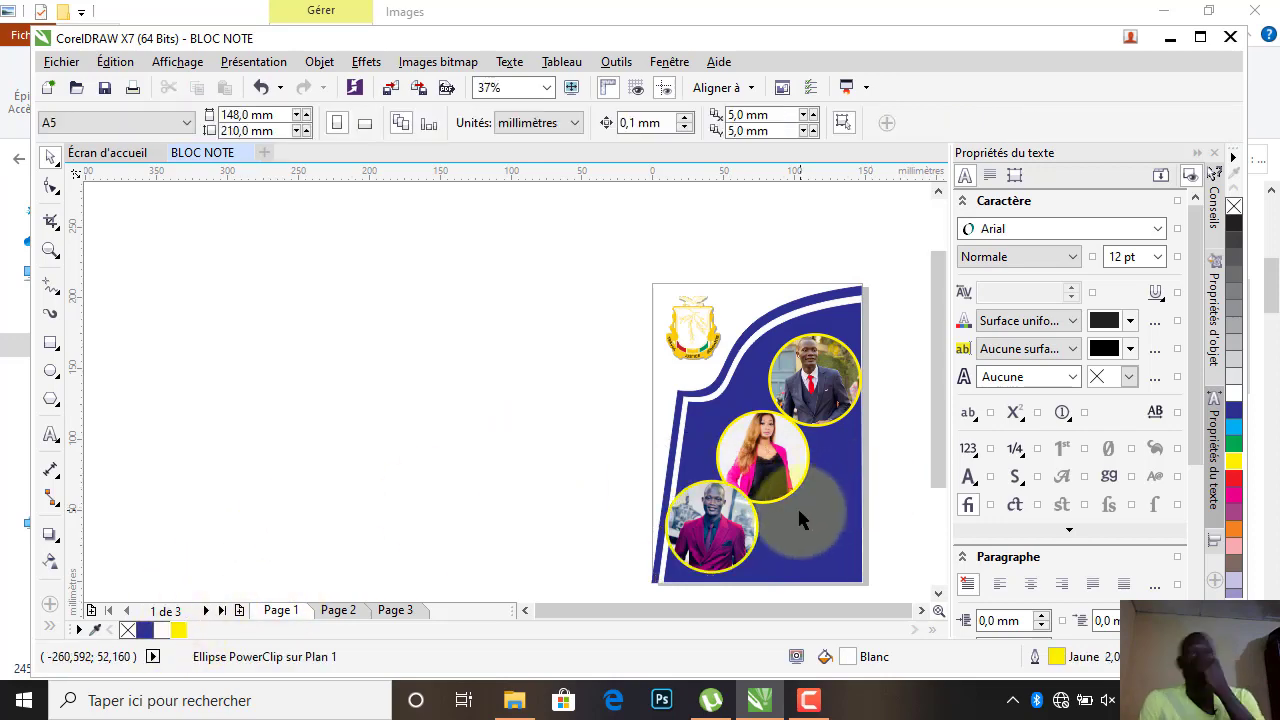
Draw a rectangle about 36.8 × 9.9 mm beside the lower part of the middle circle and fill it yellow.
scroll(875, 465, "up", 2)
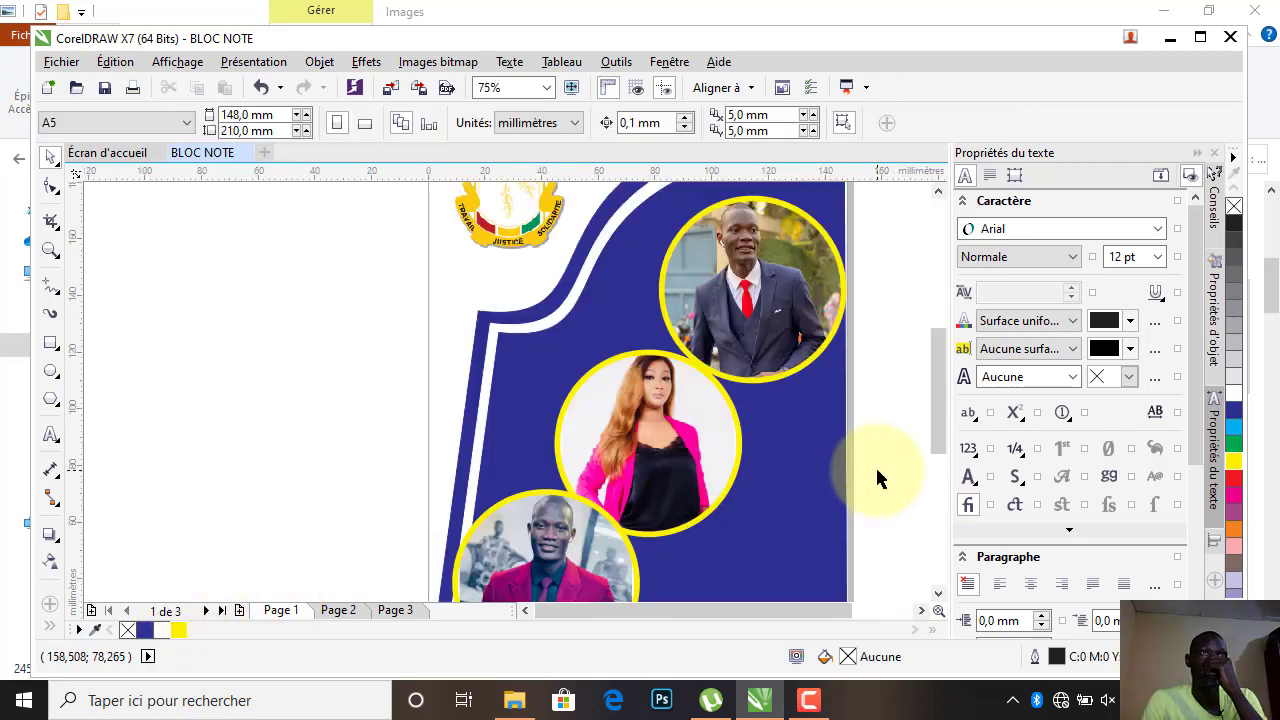
left_click_drag(942, 408, 941, 436)
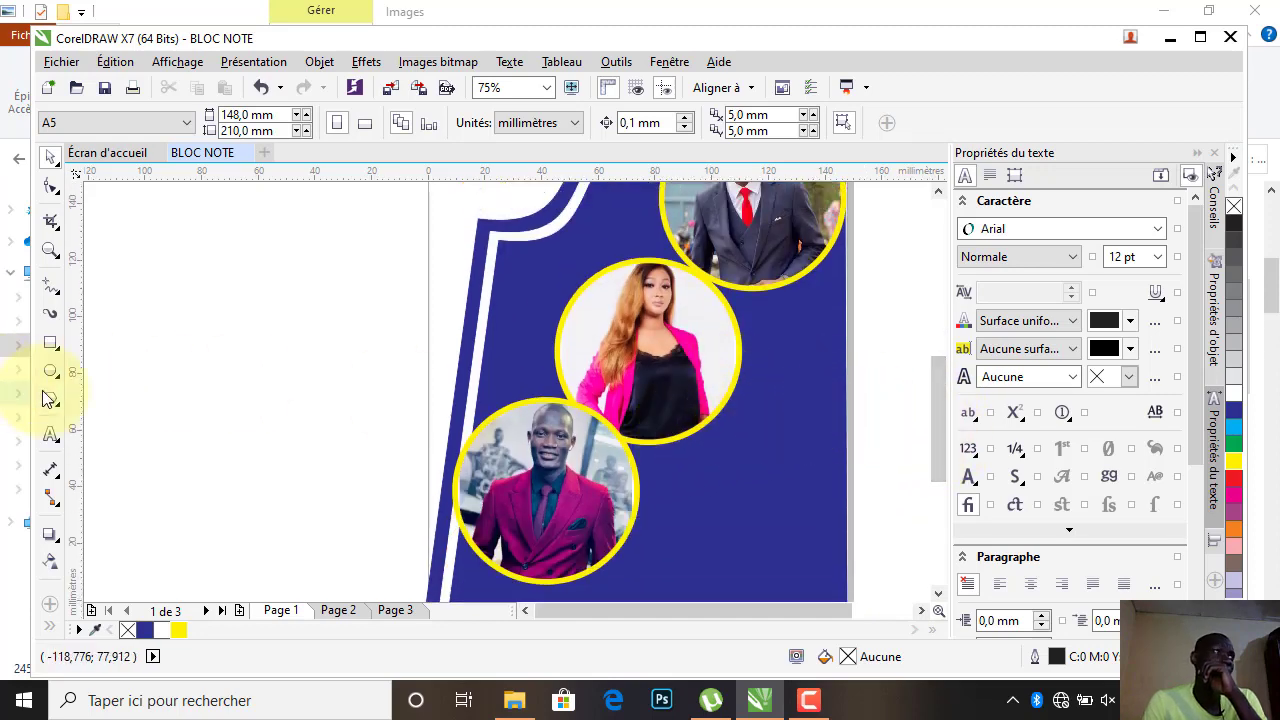
left_click(52, 347)
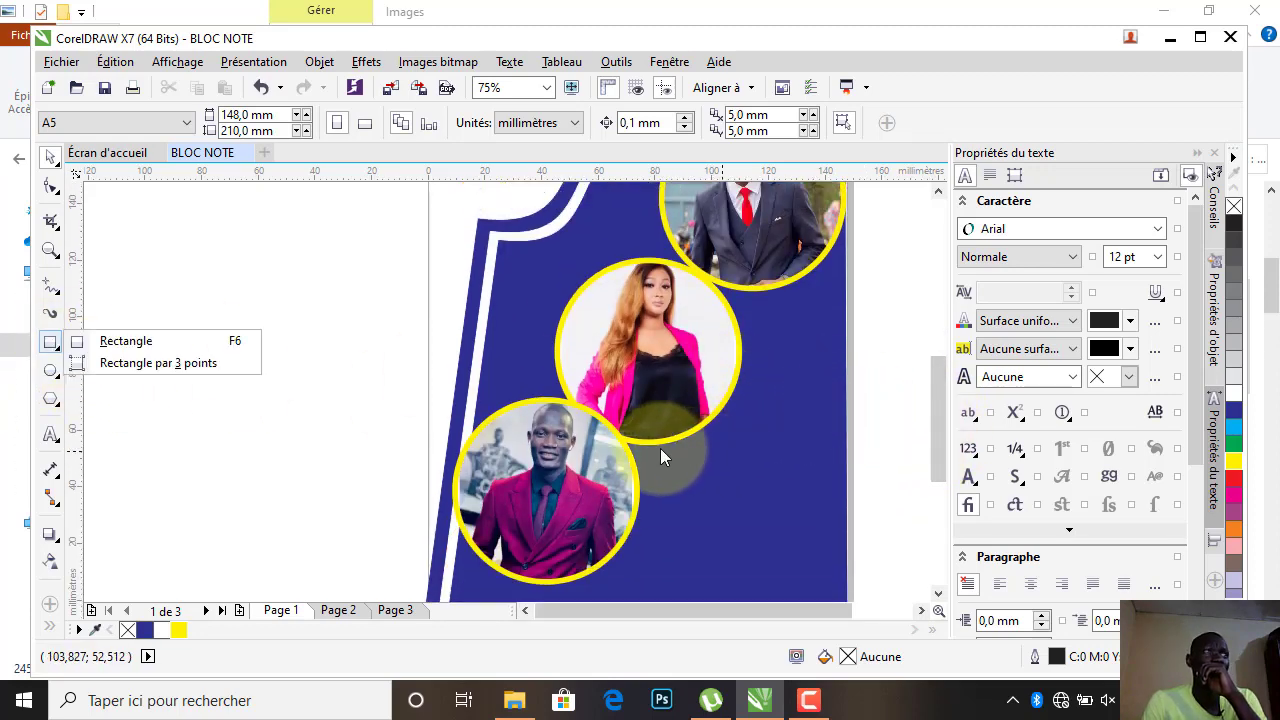
left_click(50, 342)
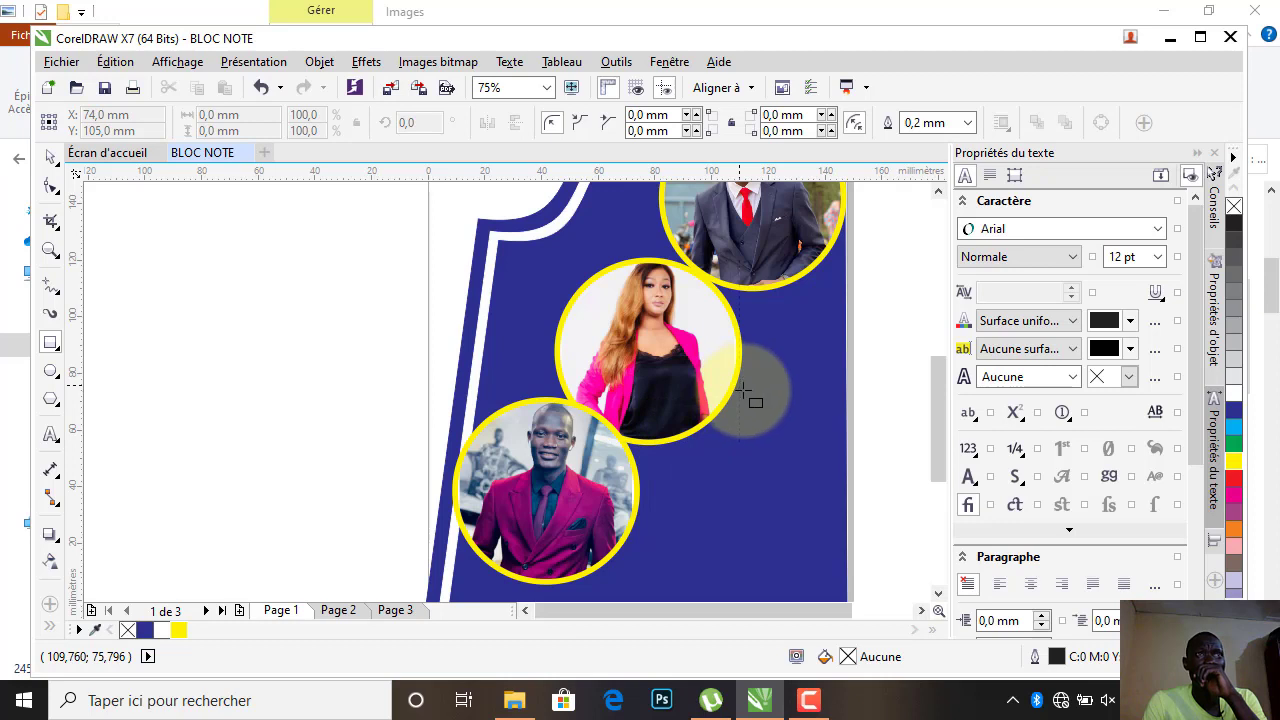
left_click_drag(740, 386, 841, 412)
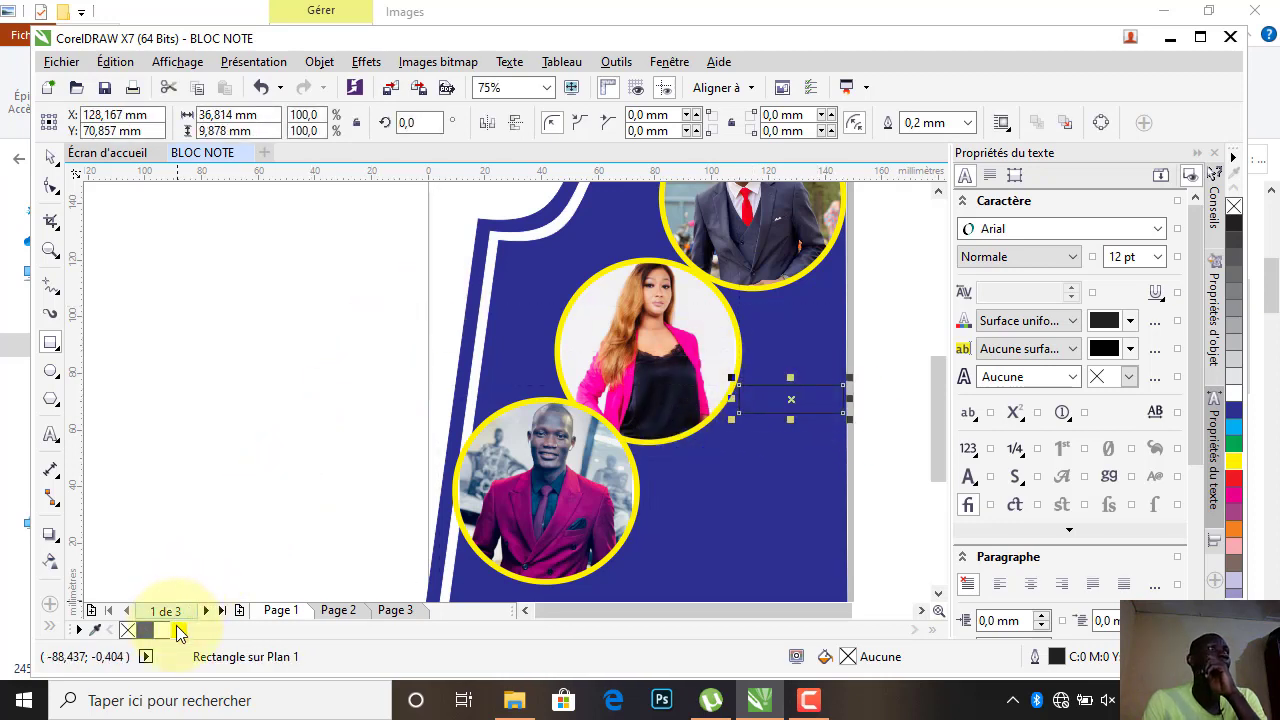
left_click(179, 630)
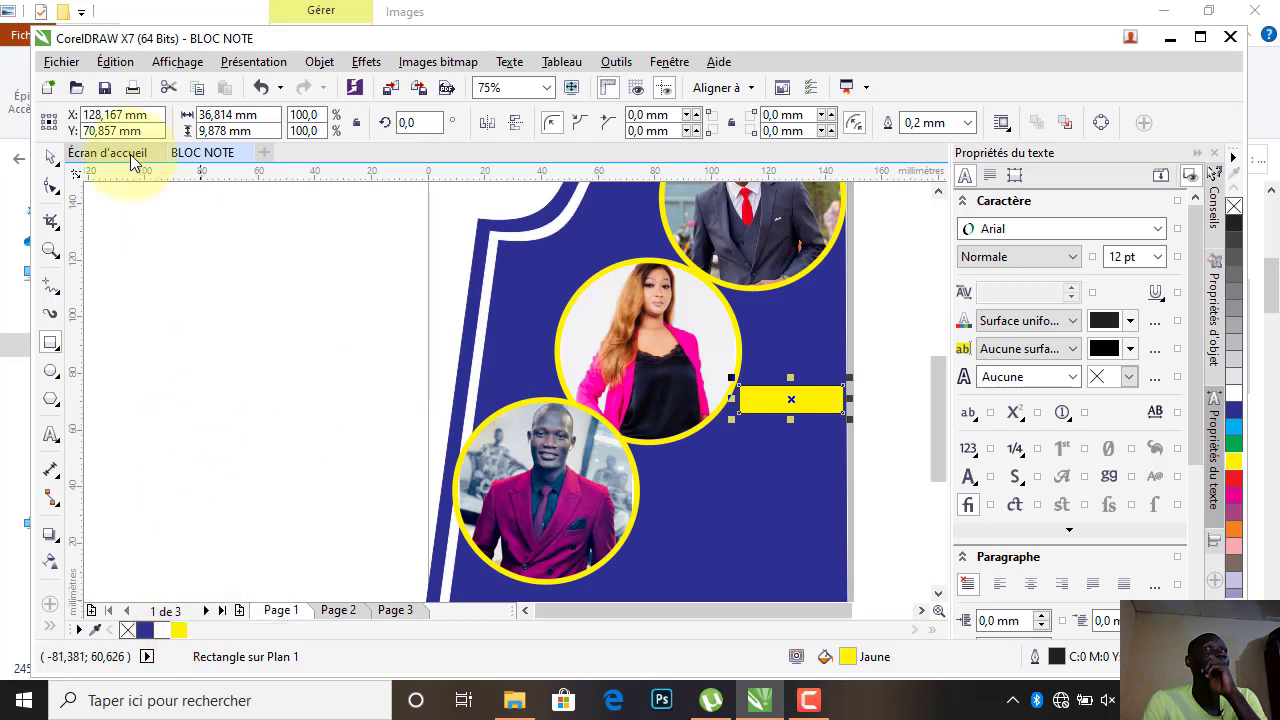
Turn the yellow rectangle into an outline-free pill with corner radii of about 4.9 mm, overlapping the edge of the middle circle.
left_click(56, 183)
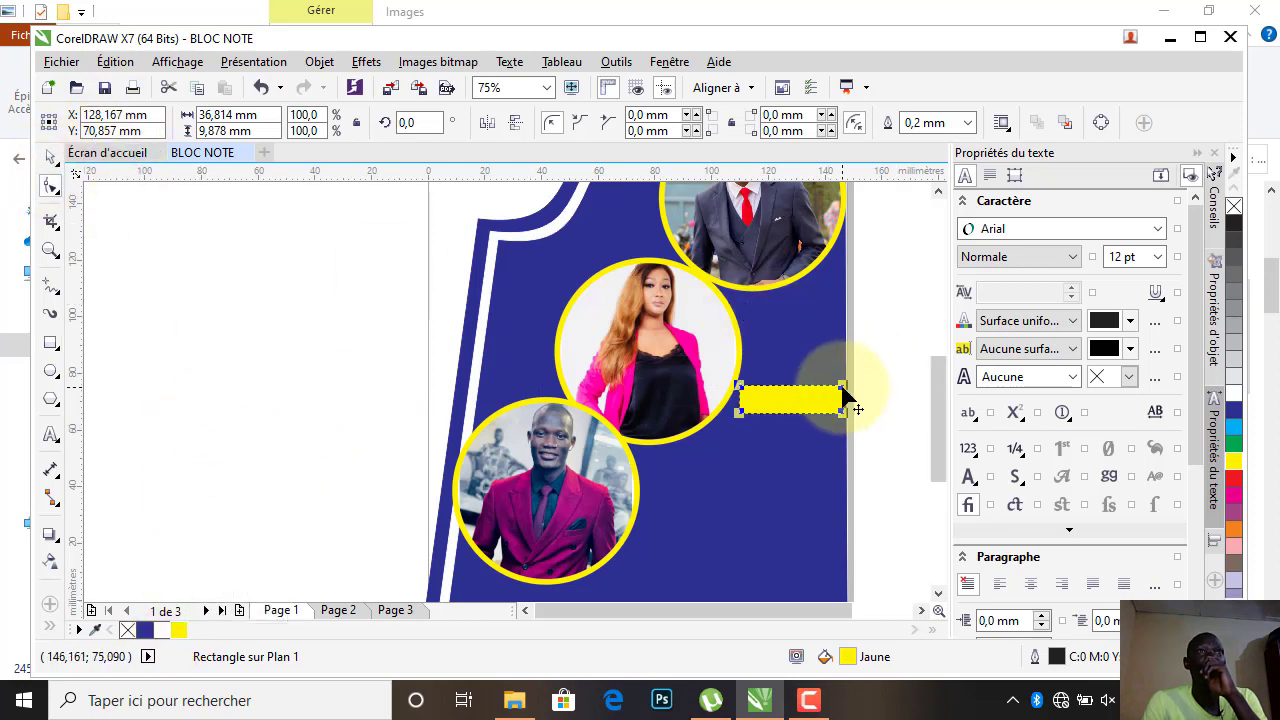
left_click_drag(844, 381, 800, 386)
left_click(50, 158)
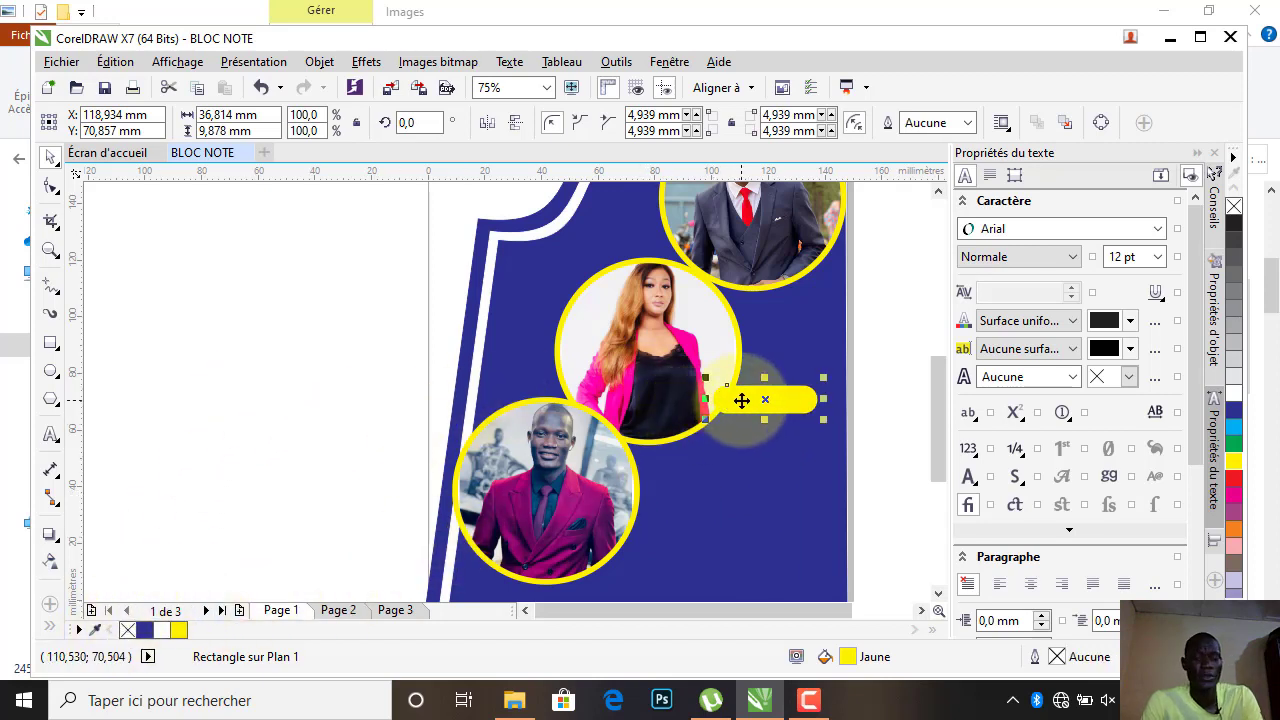
Duplicate the yellow pill and arrange the three copies as name plates, one below each photo circle near its lower edge.
key("ctrl+d")
left_click_drag(791, 383, 637, 549)
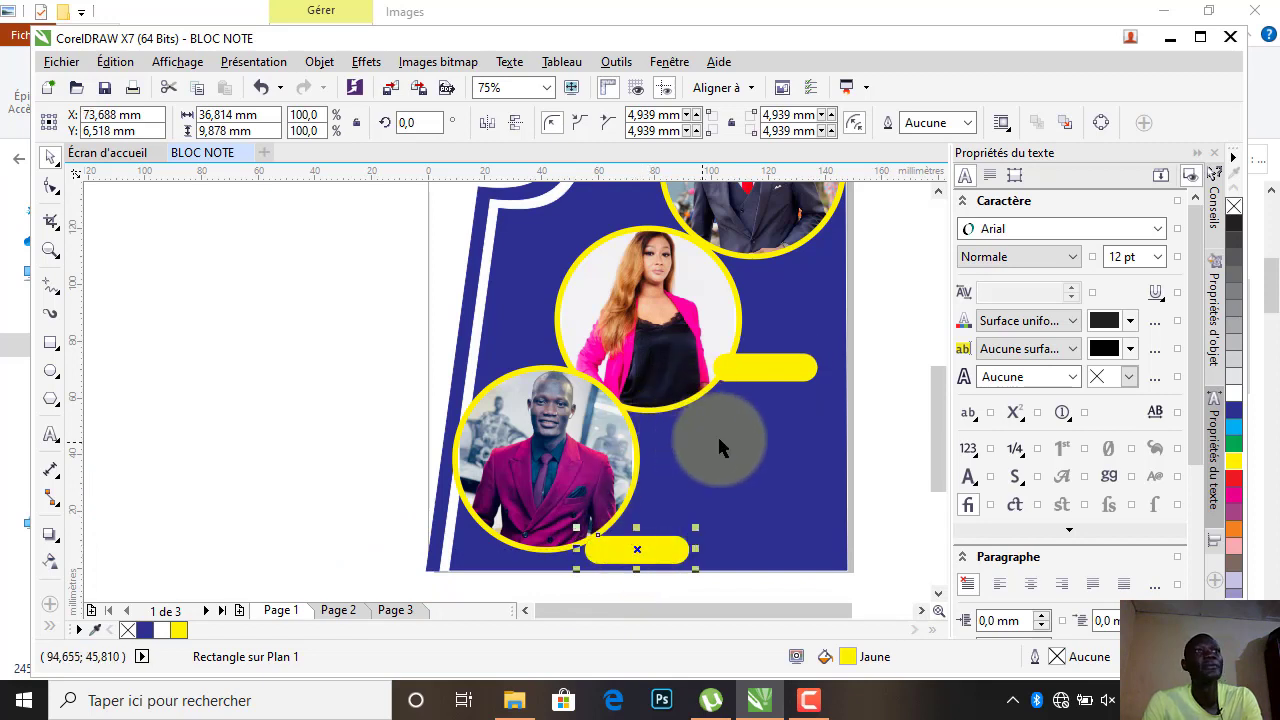
left_click_drag(771, 368, 825, 269)
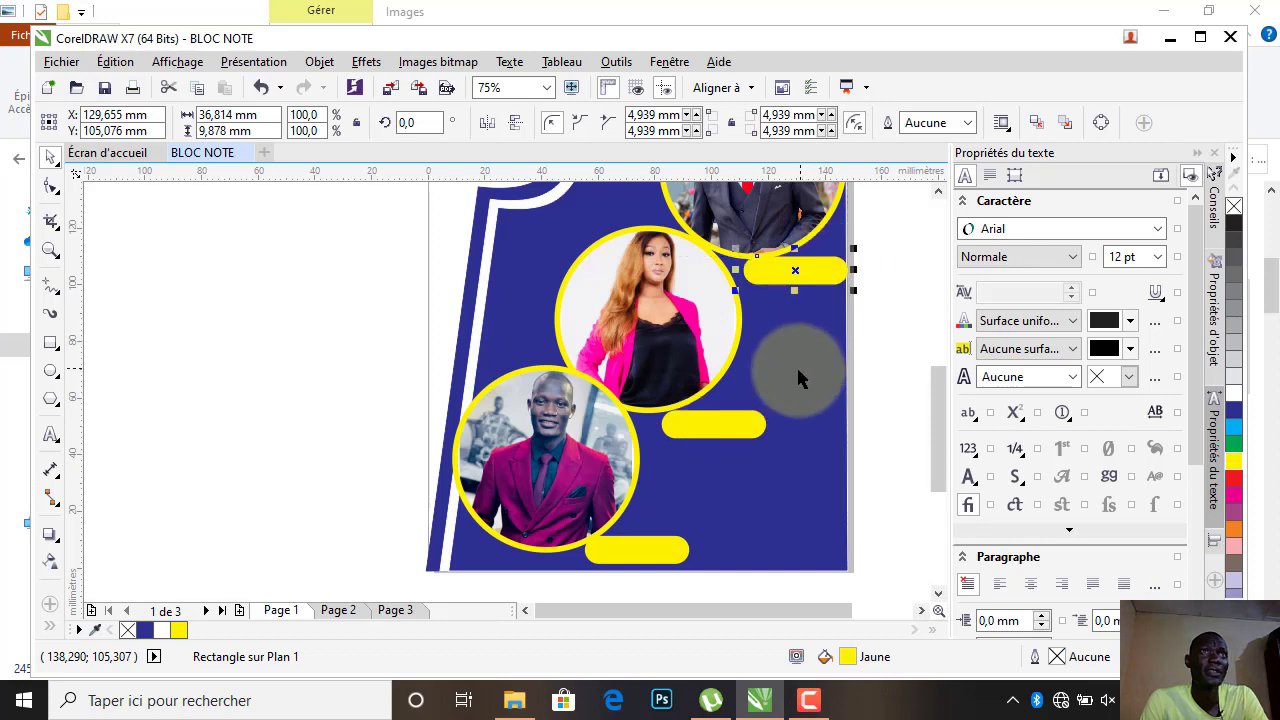
scroll(796, 365, "down", 2)
left_click(896, 284)
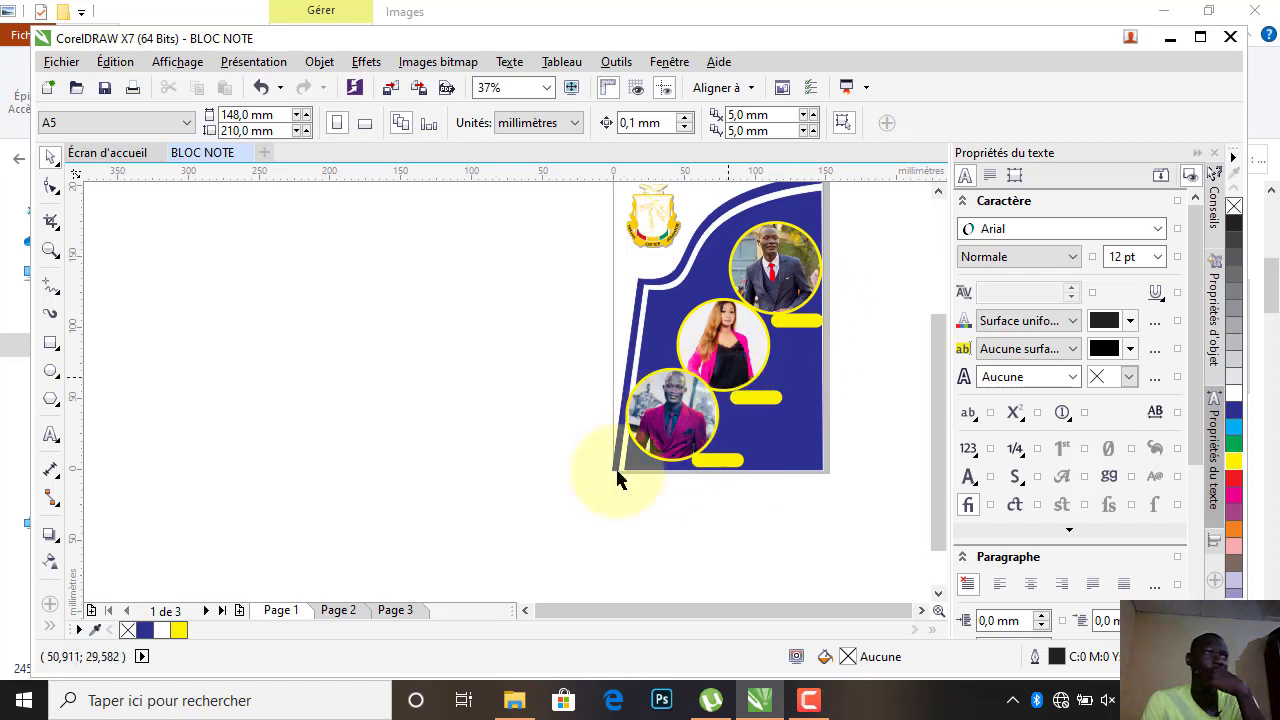
scroll(705, 440, "down", 2)
scroll(705, 440, "up", 2)
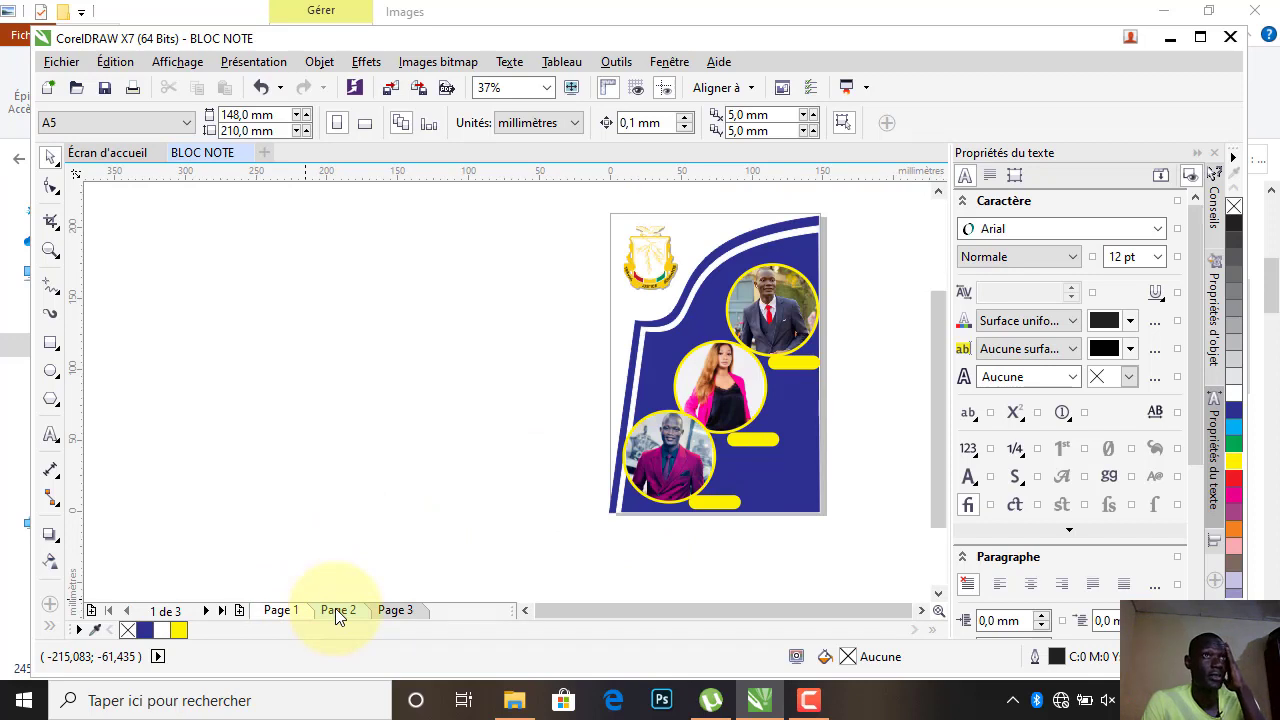
Copy the coat of arms from page 1 and place the copy centred near the upper edge of page 2.
left_click(337, 610)
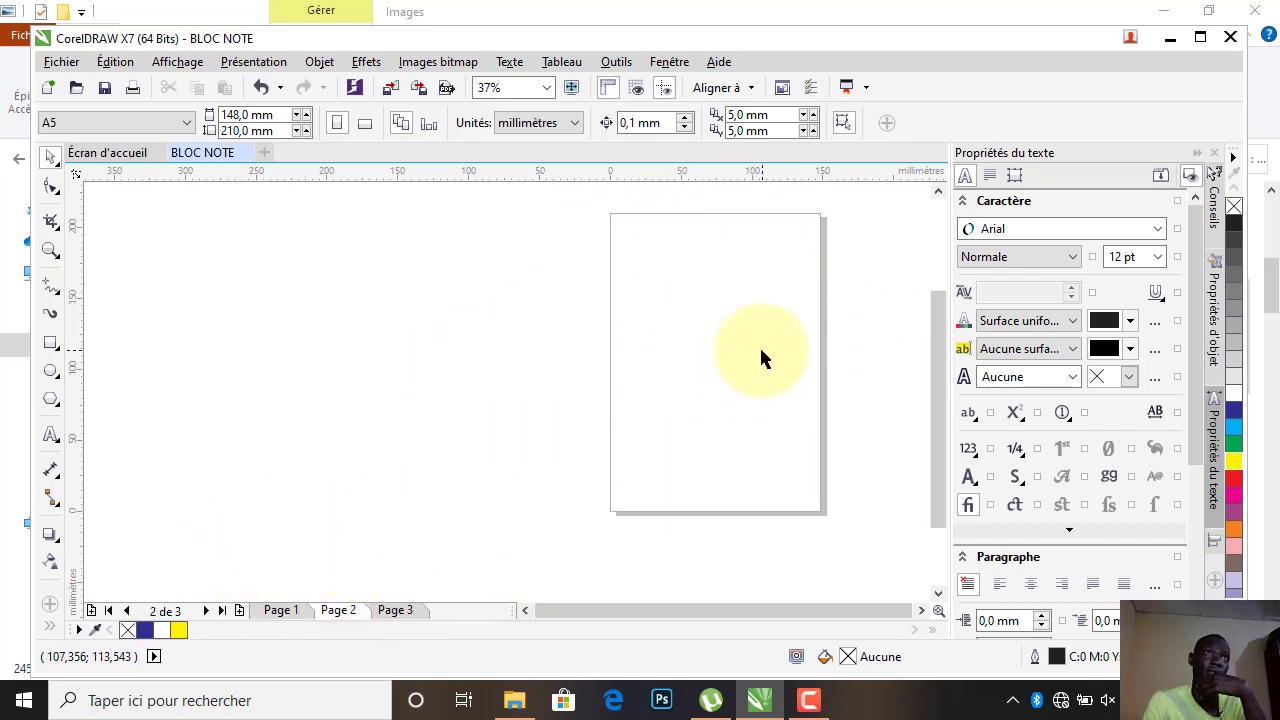
left_click(286, 609)
left_click(641, 256)
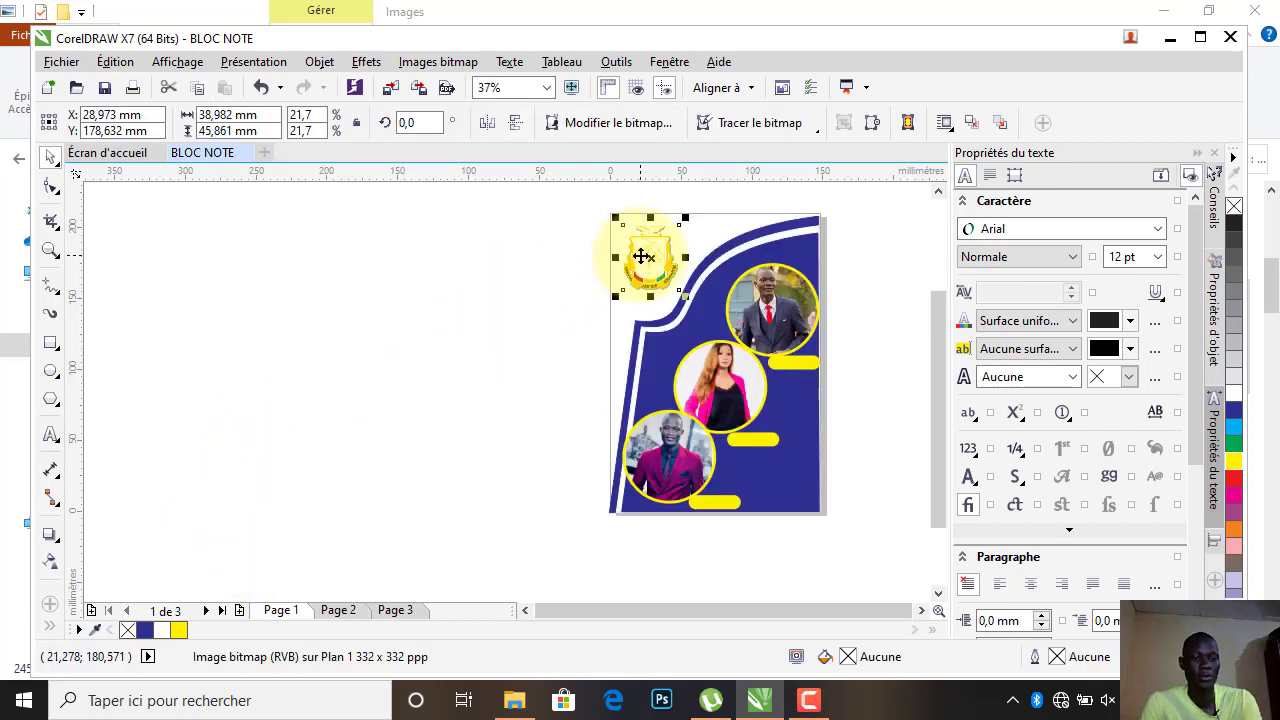
left_click(336, 611)
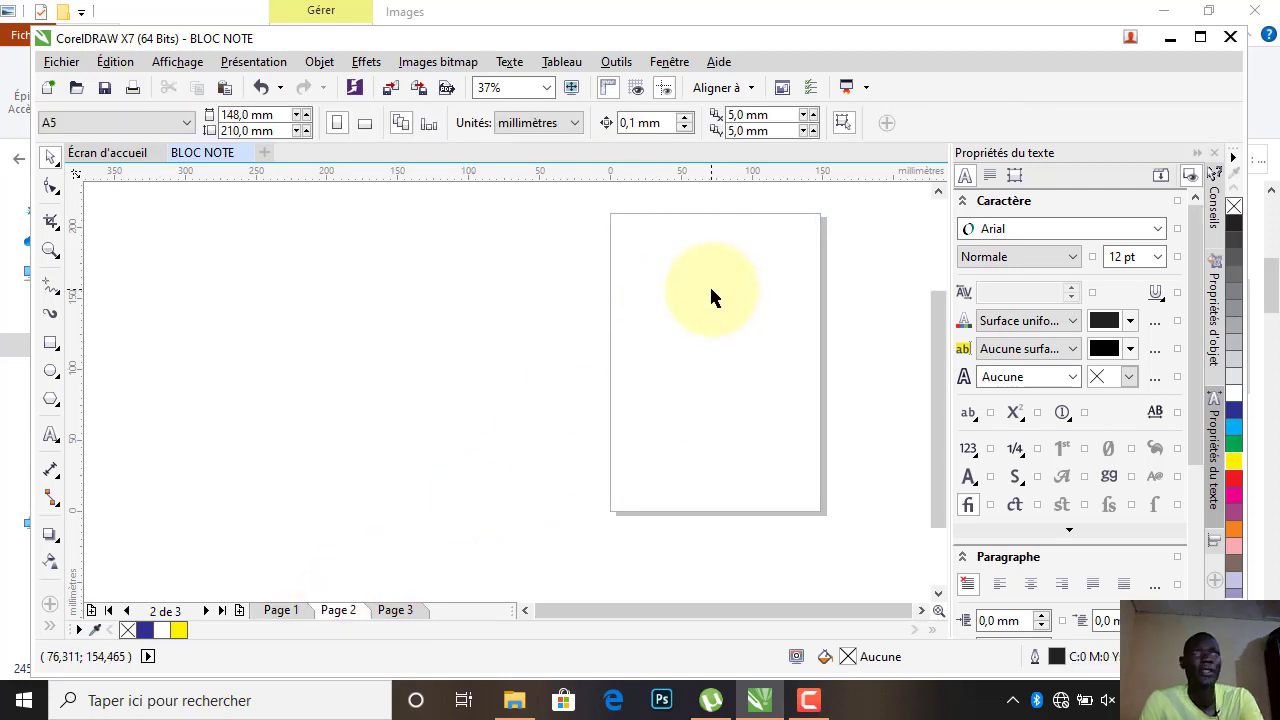
key("ctrl+v")
left_click_drag(653, 257, 717, 260)
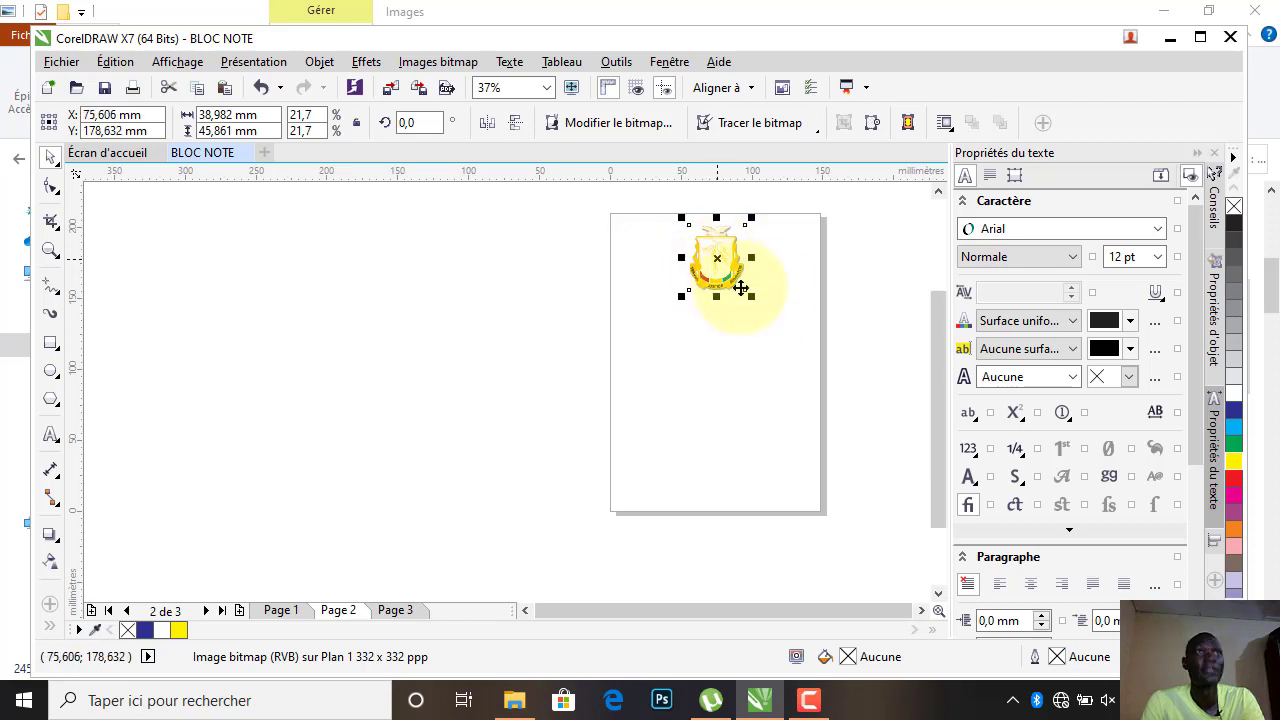
left_click(781, 300)
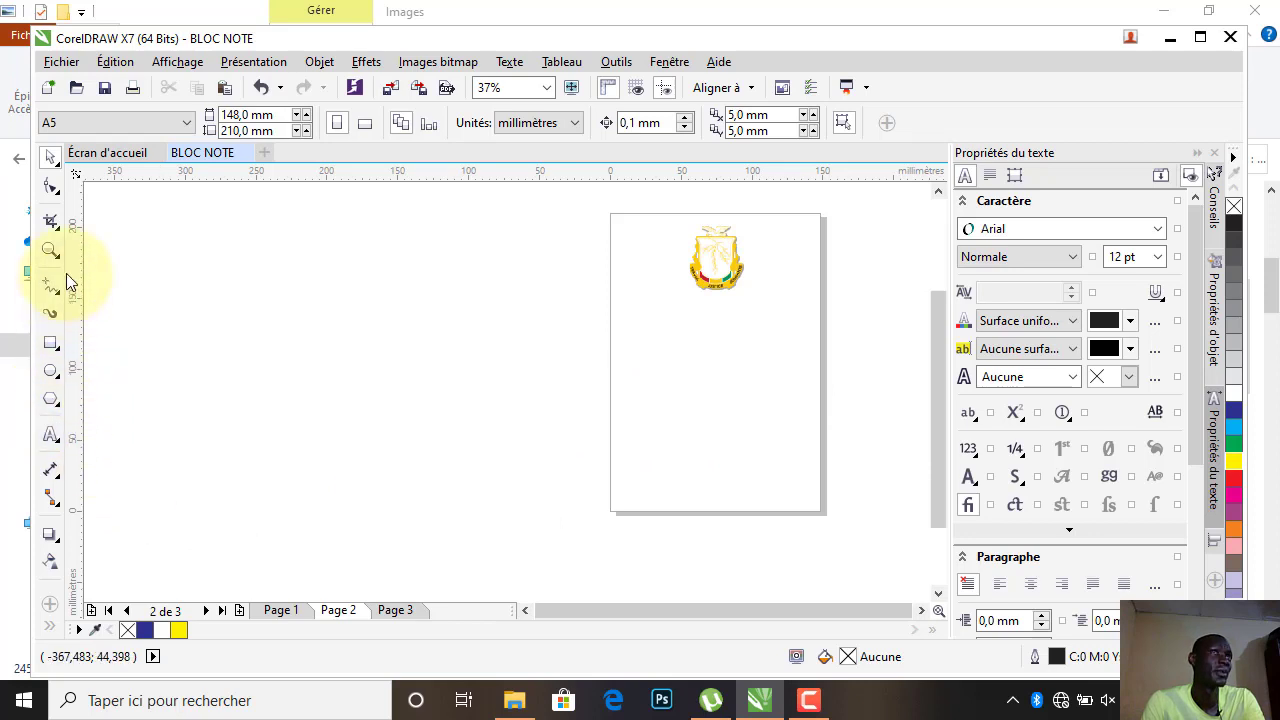
Draw a rectangle about 147.5 × 129.8 mm across the lower part of page 2 and convert it to curves.
left_click(52, 344)
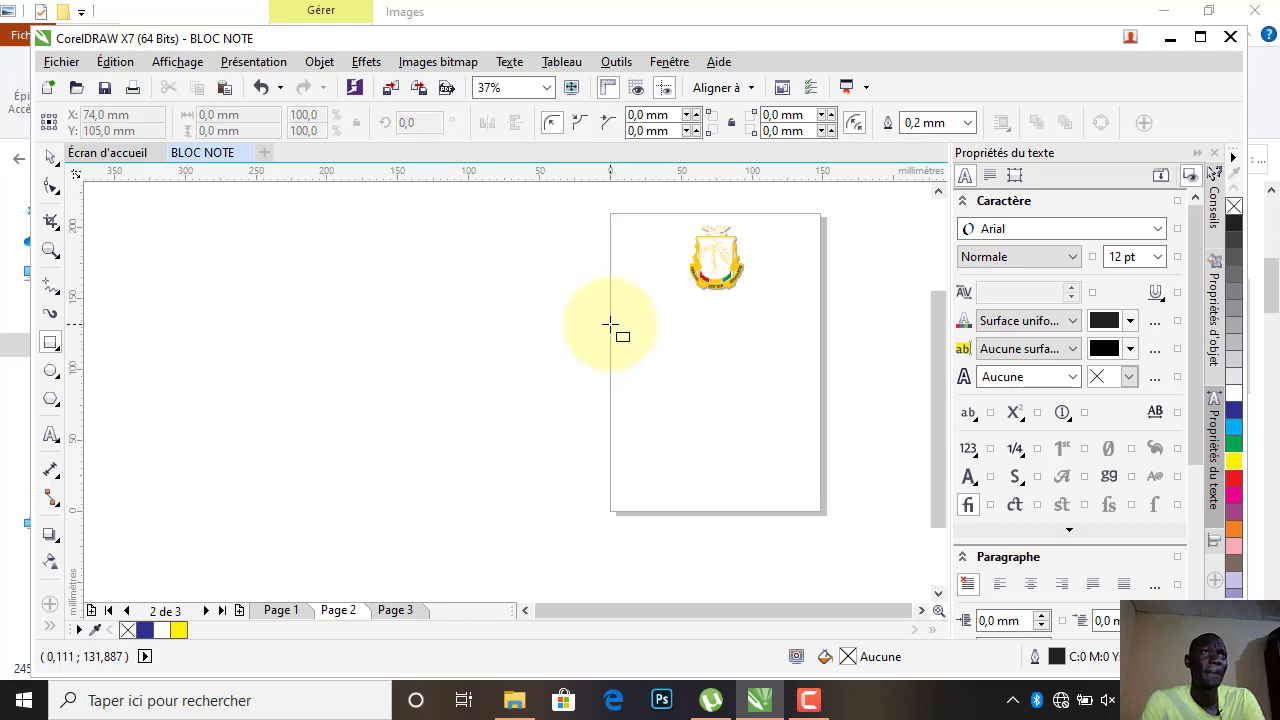
left_click_drag(611, 324, 821, 511)
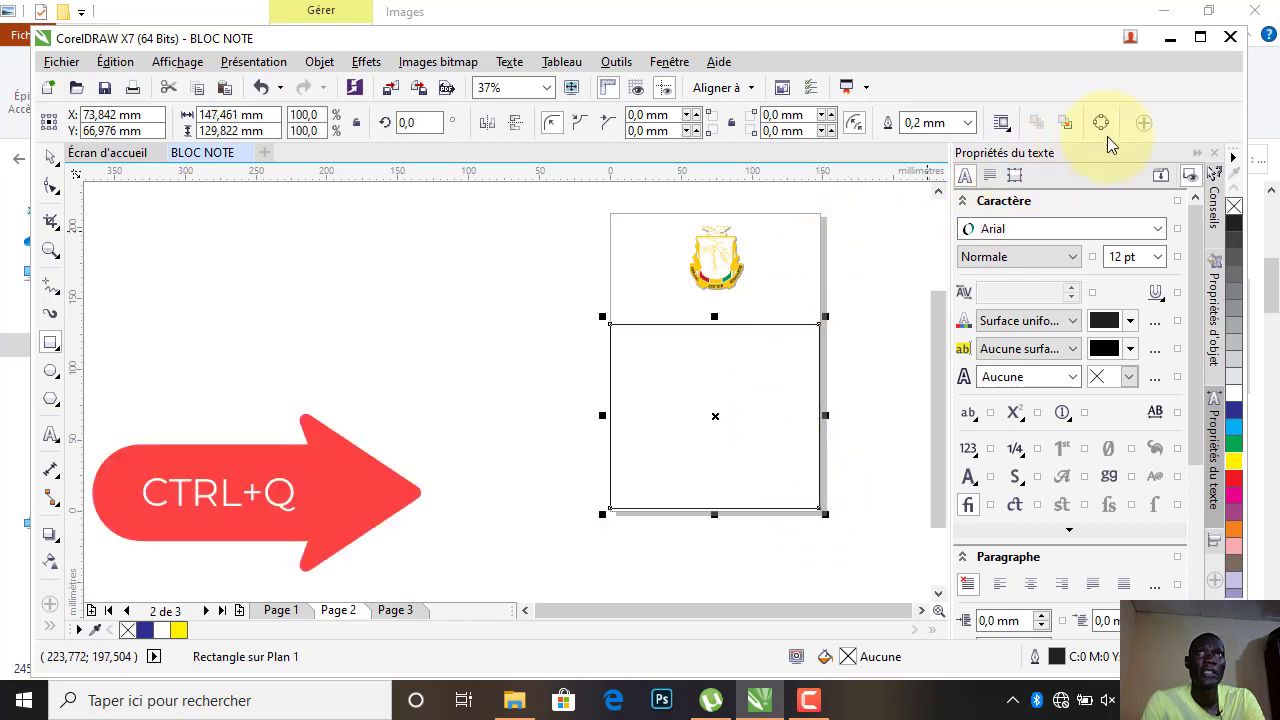
left_click(1096, 128)
Convert the rectangle's upper edge to a curve and bend it upward into an arch that peaks towards the right.
left_click(51, 185)
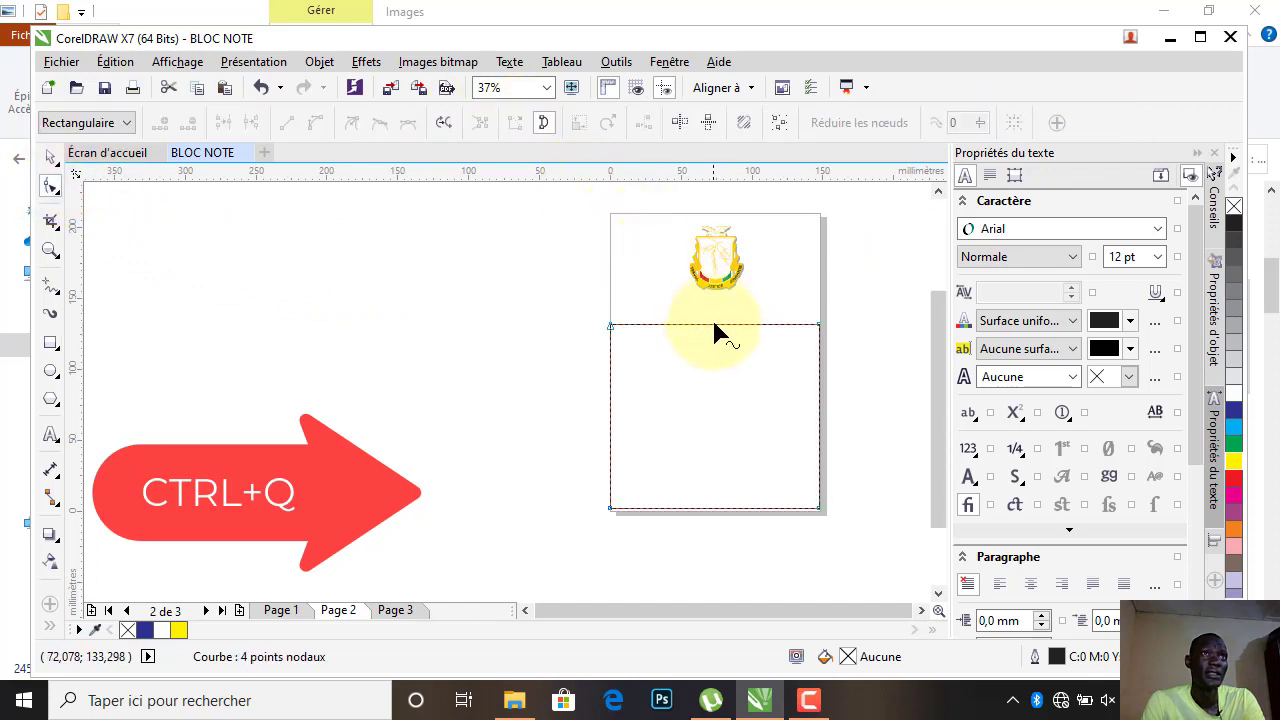
left_click_drag(714, 324, 719, 324)
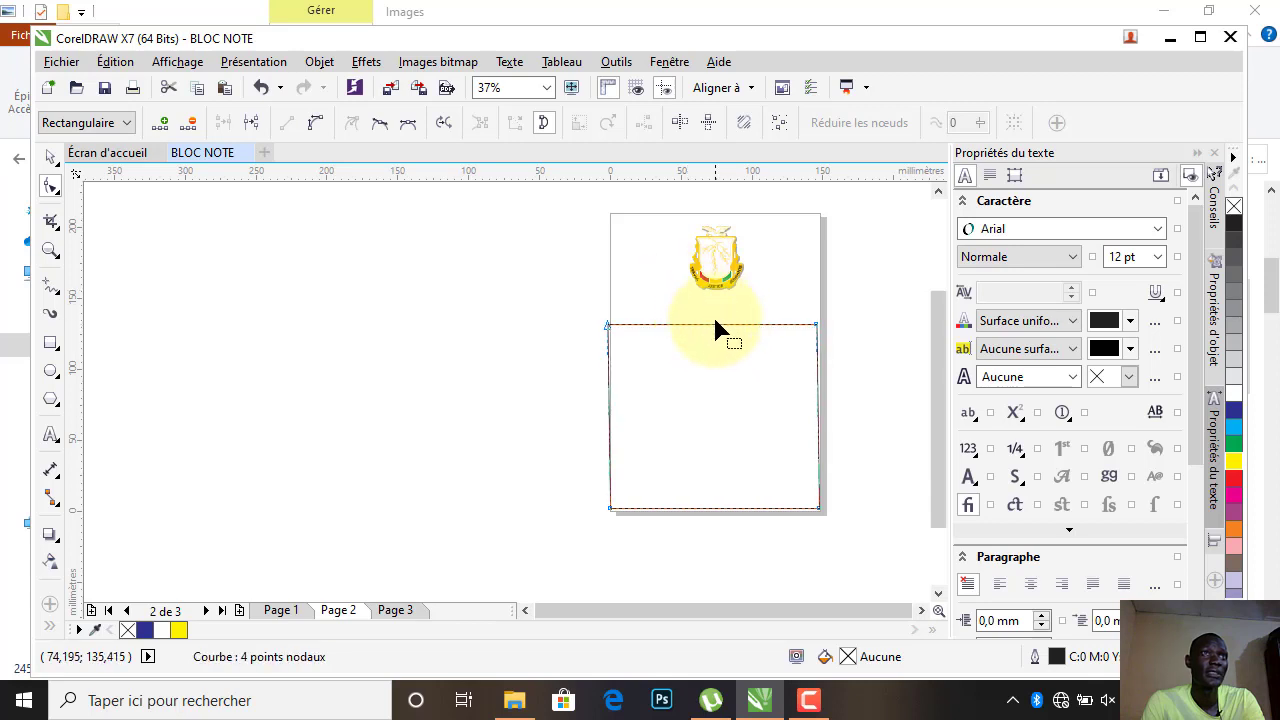
left_click(317, 125)
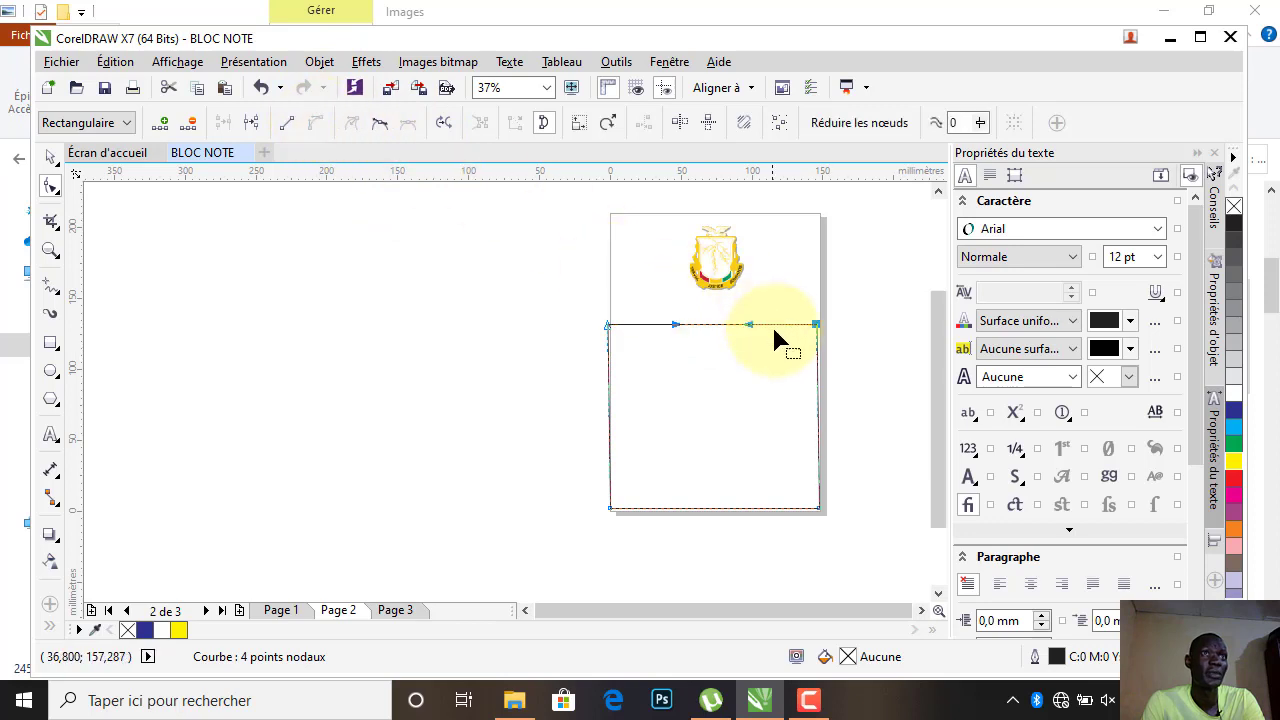
left_click_drag(748, 326, 790, 292)
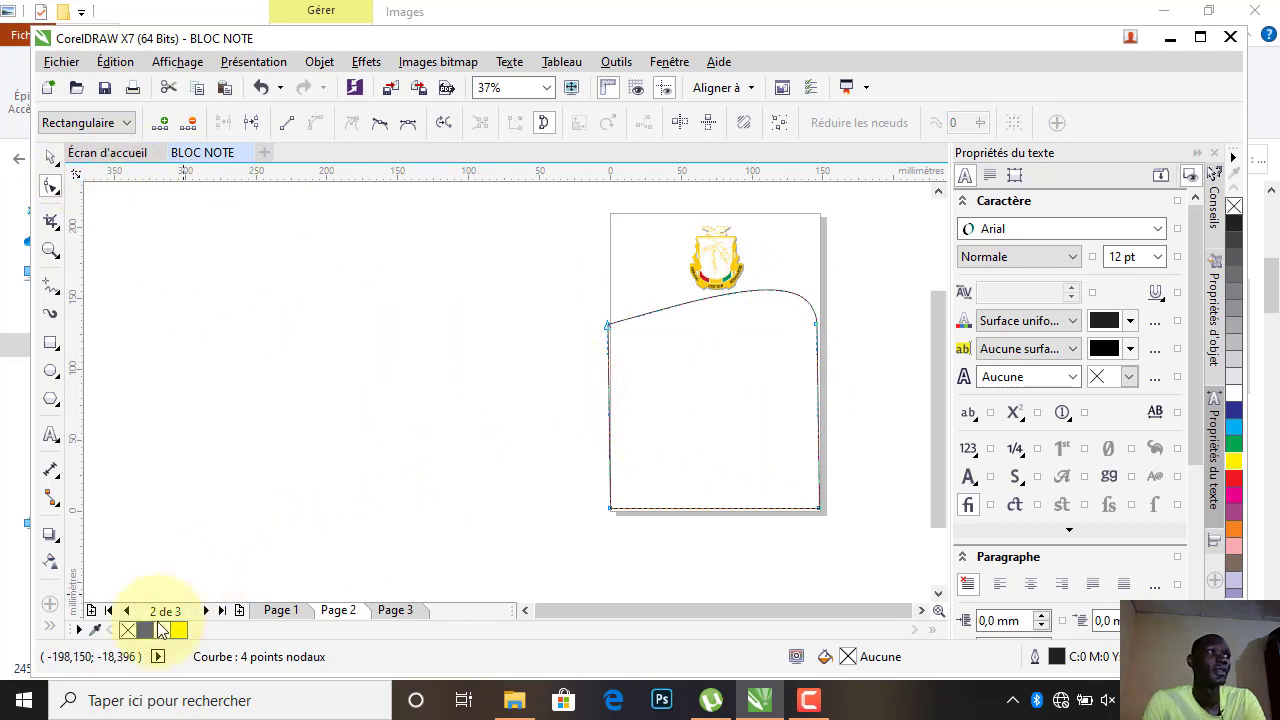
Colour the fill and outline of the arched shape blue.
left_click(146, 630)
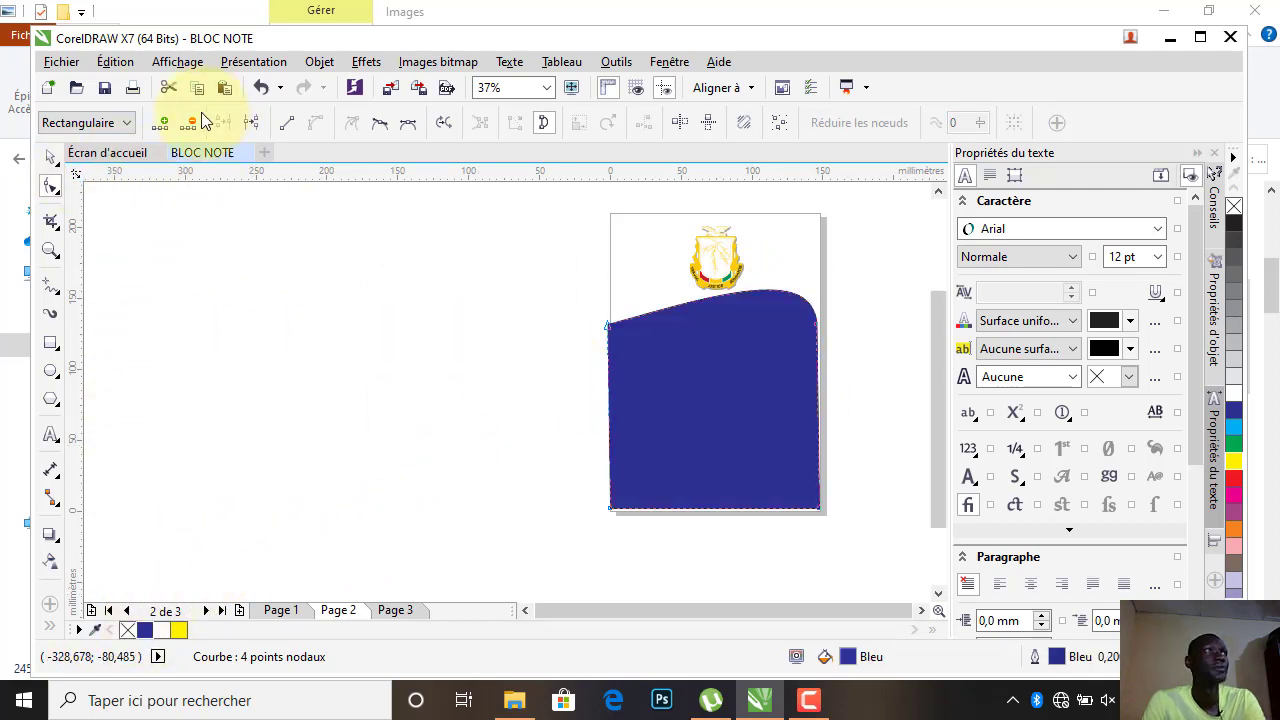
left_click(50, 157)
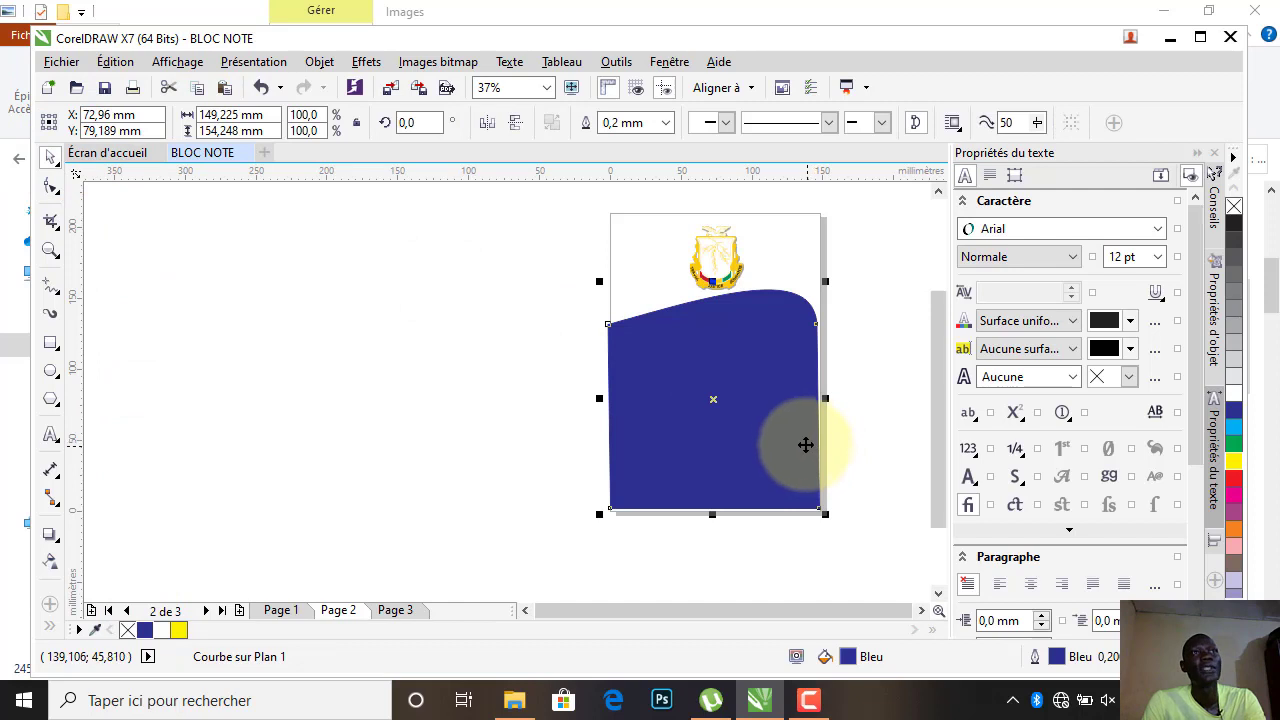
left_click(908, 357)
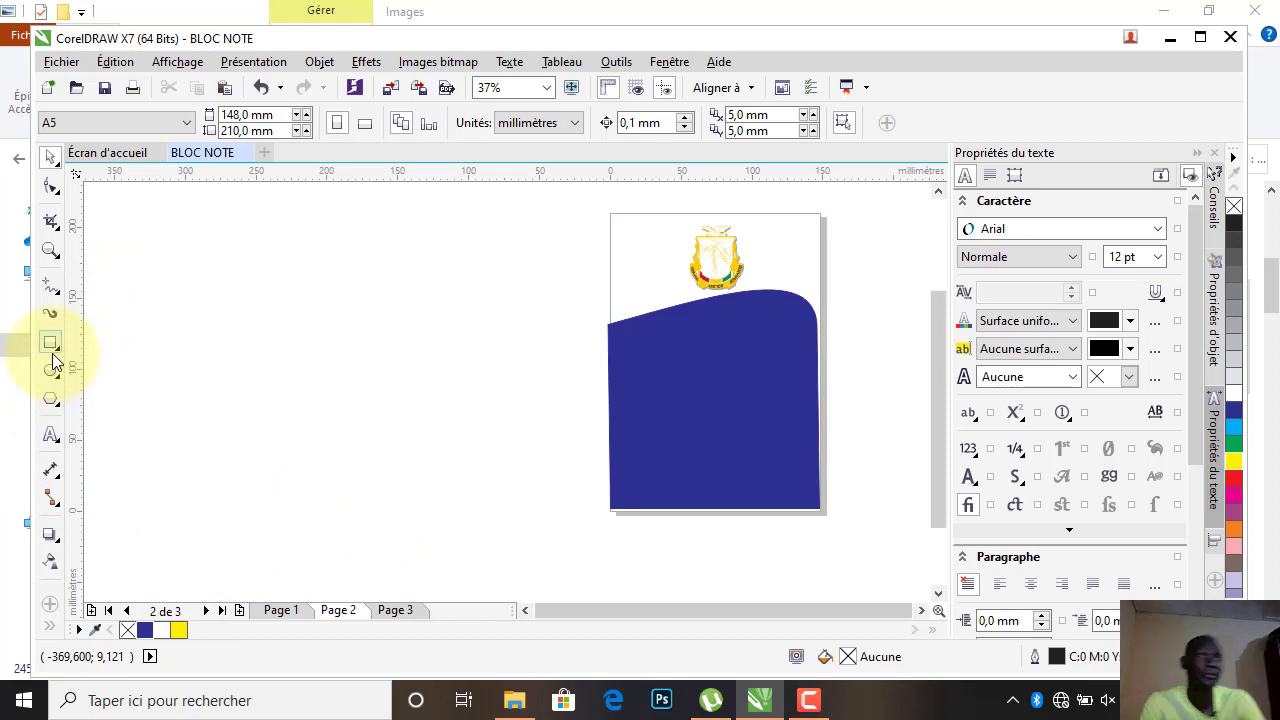
Nudge the blue shape down so its base meets the lower edge of page 2.
left_click(693, 480)
key("Down")
key("Down")
key("Down")
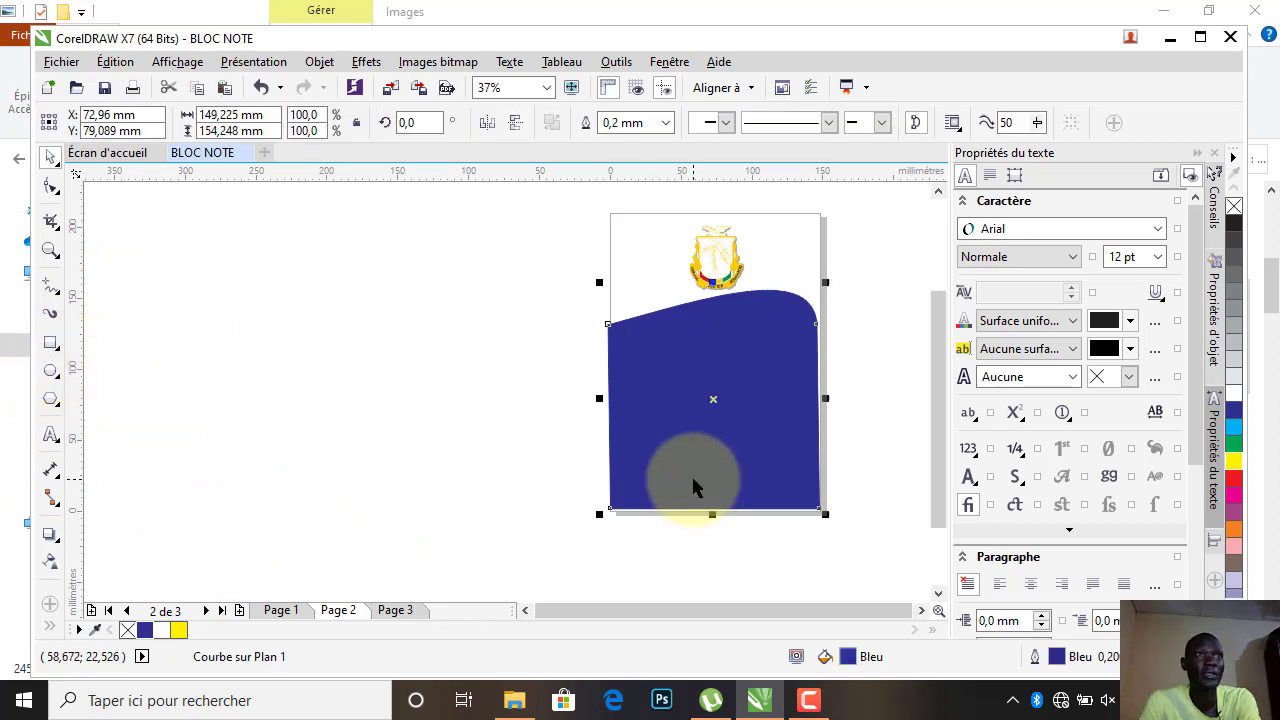
key("Down")
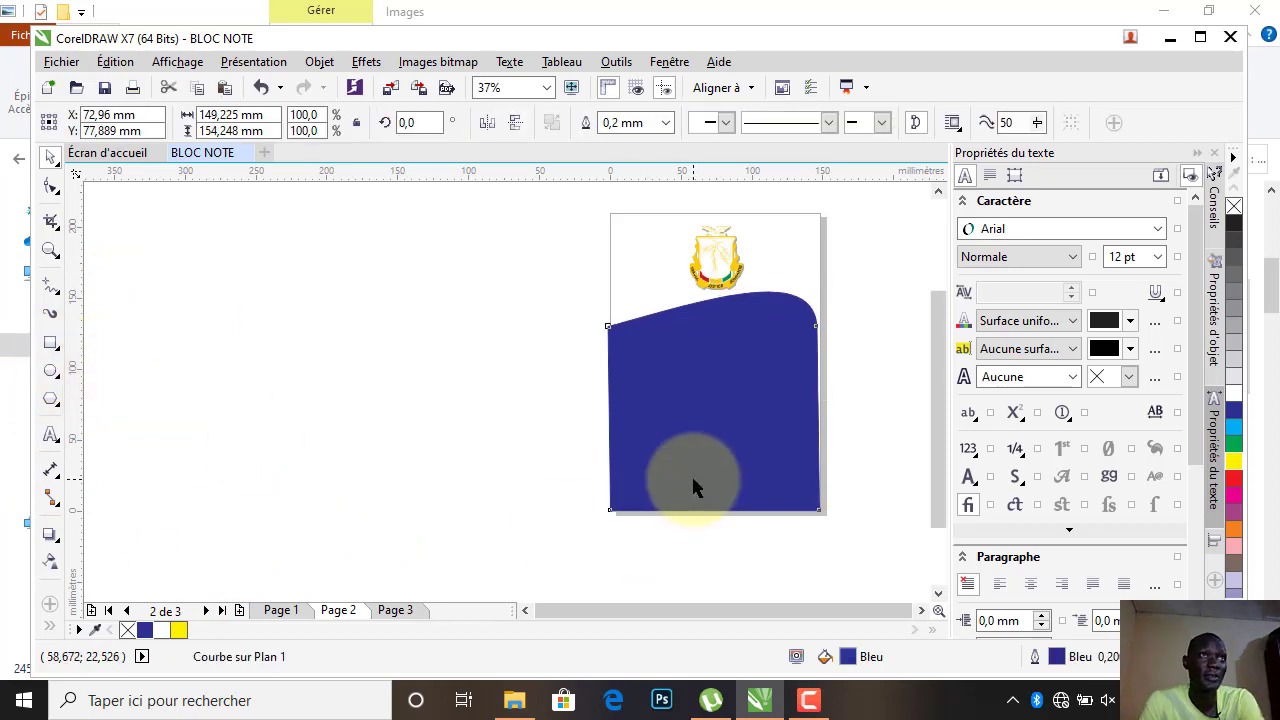
left_click(482, 380)
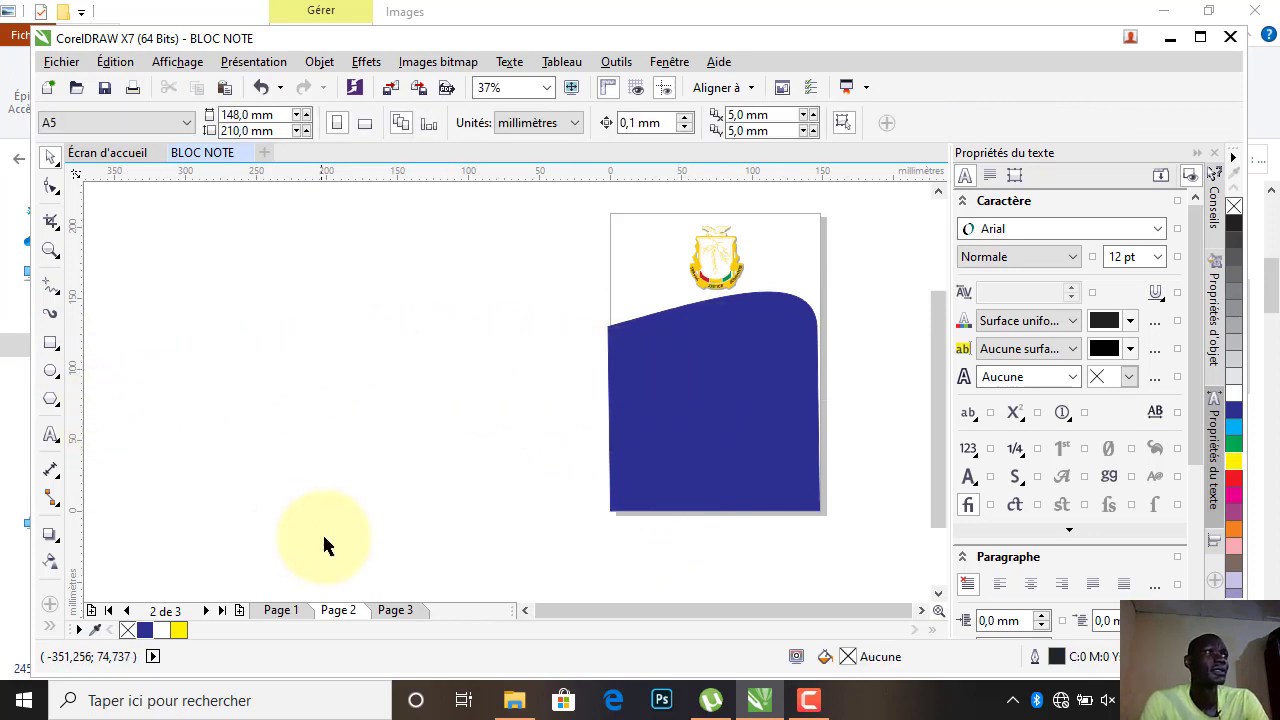
Duplicate the blue shape, colour the copy's fill and outline white, and scale it down to about 141.3 × 146.1 mm.
left_click(749, 471)
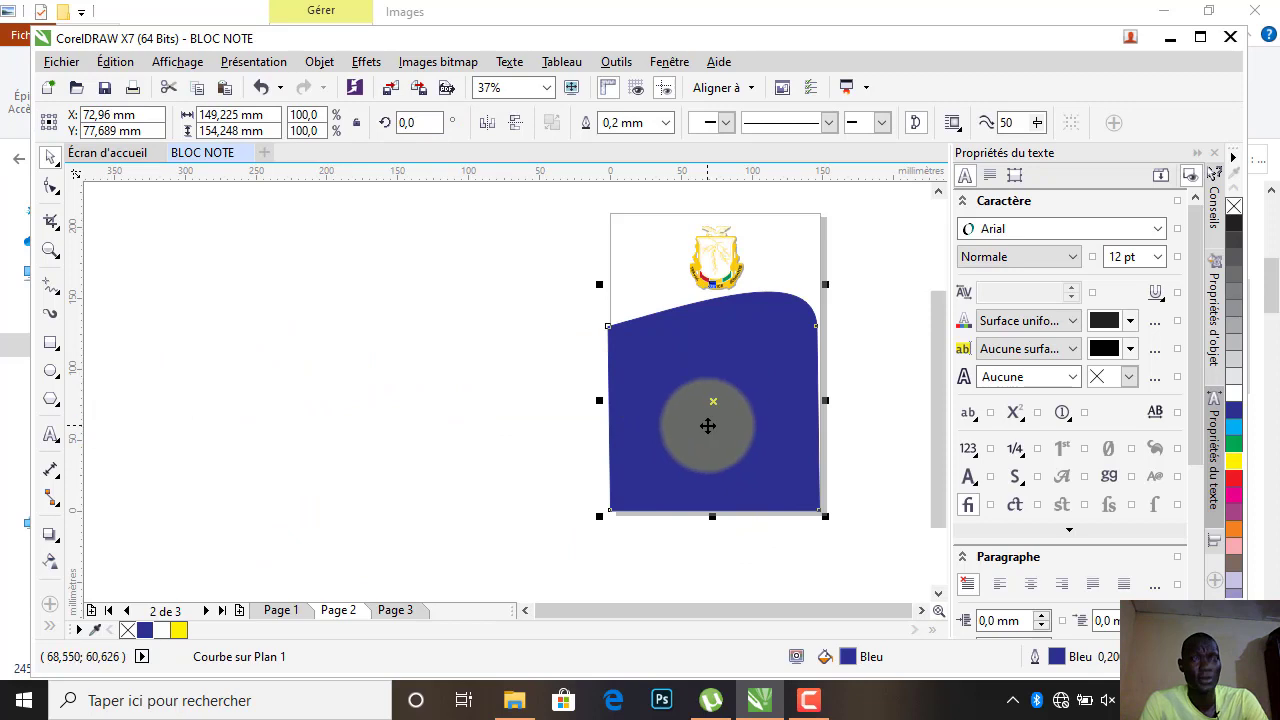
key("ctrl+d")
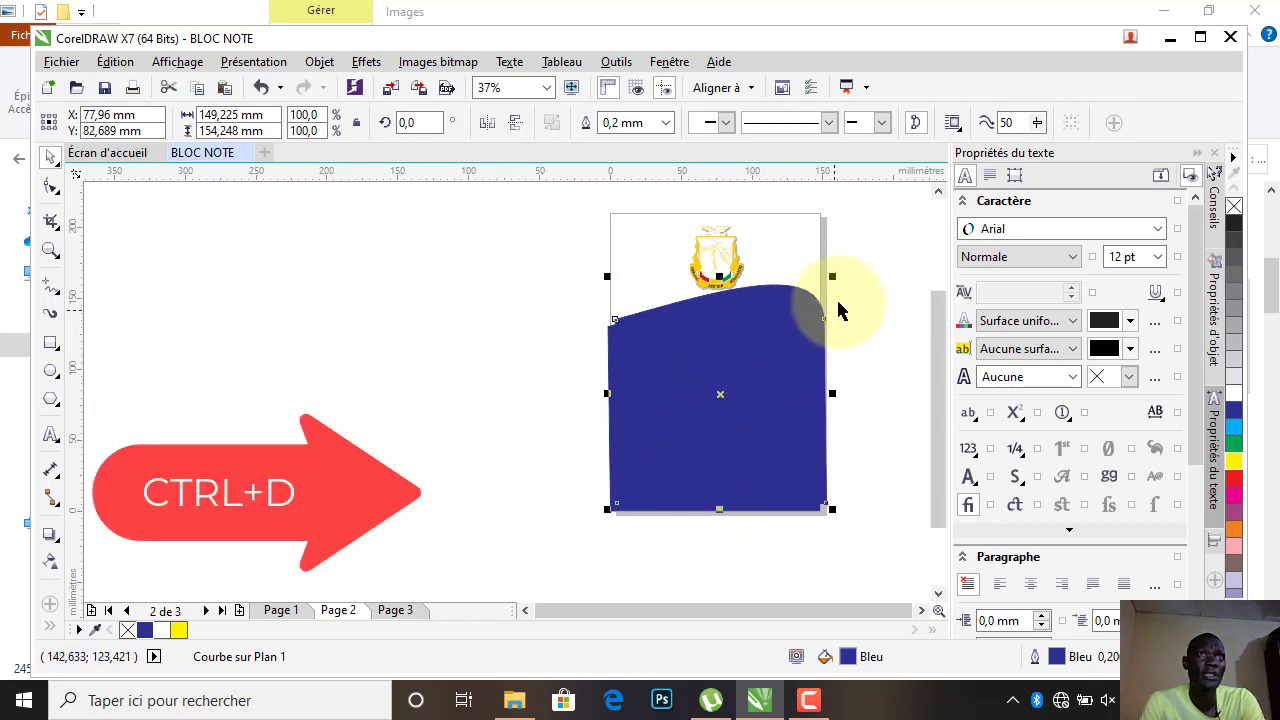
mouse_move(833, 276)
left_mouse_down()
mouse_move(813, 306)
mouse_move(826, 294)
left_mouse_up()
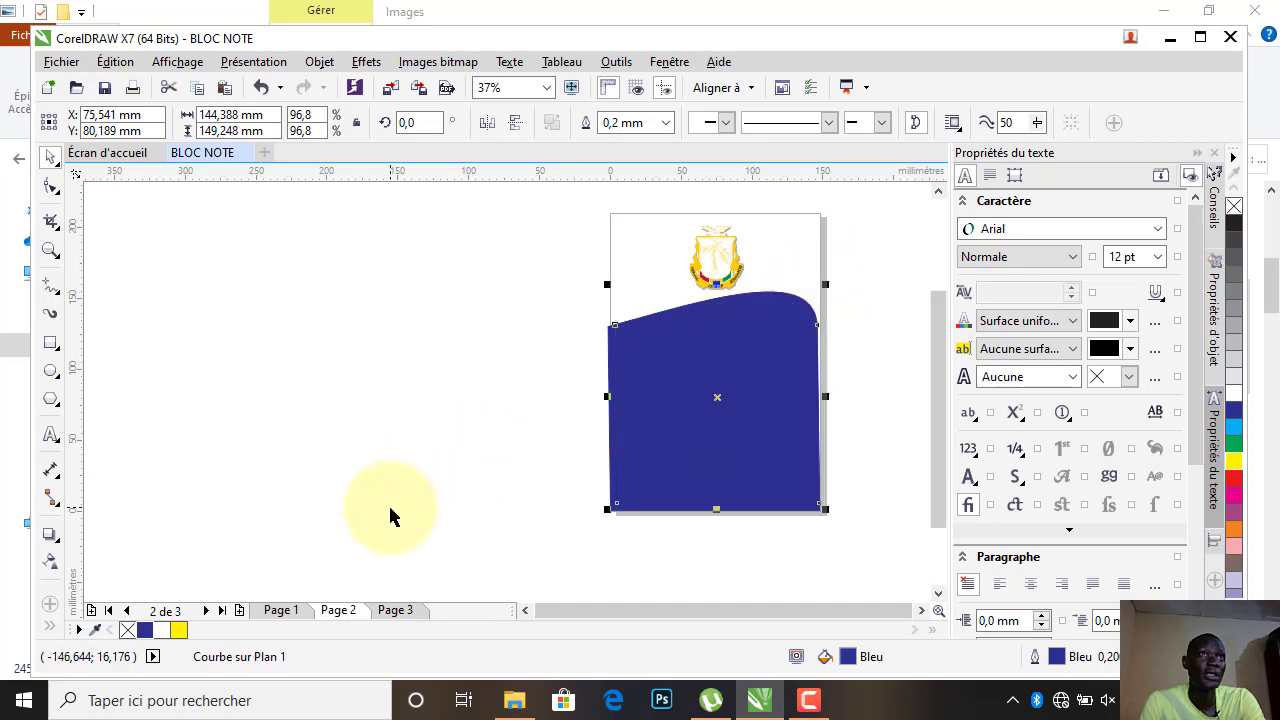
left_click(158, 632)
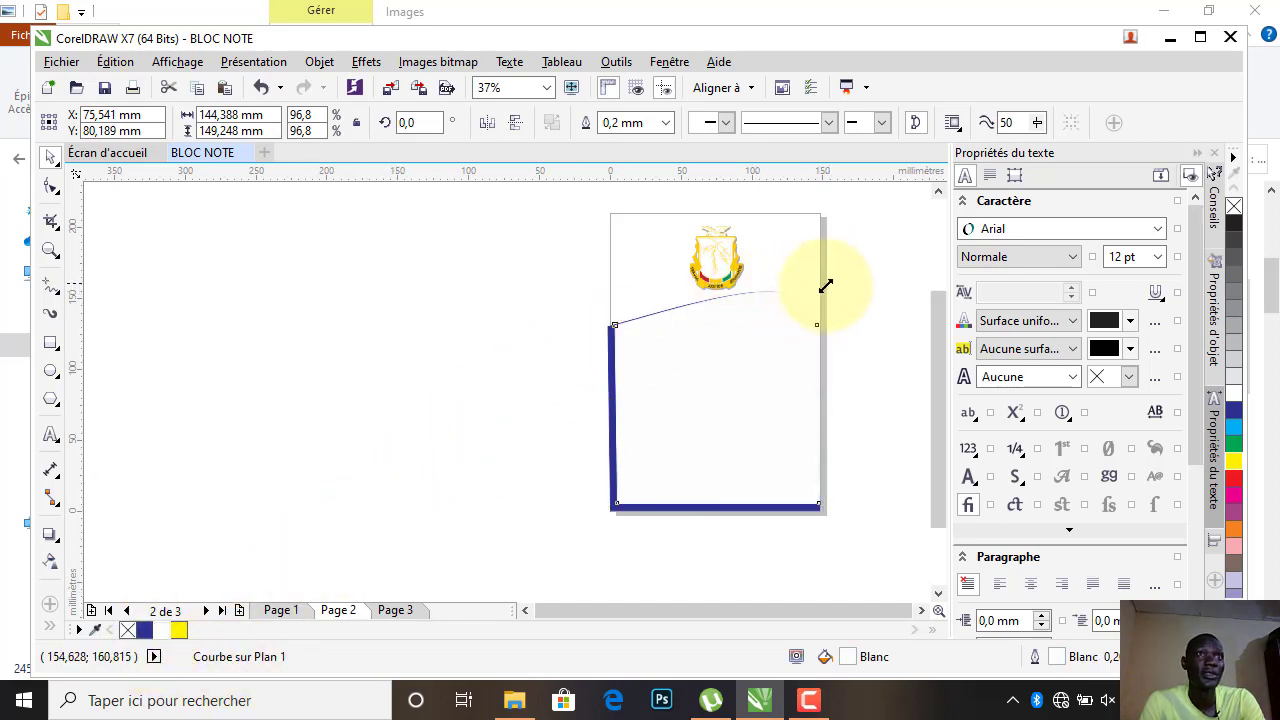
left_click_drag(826, 286, 824, 288)
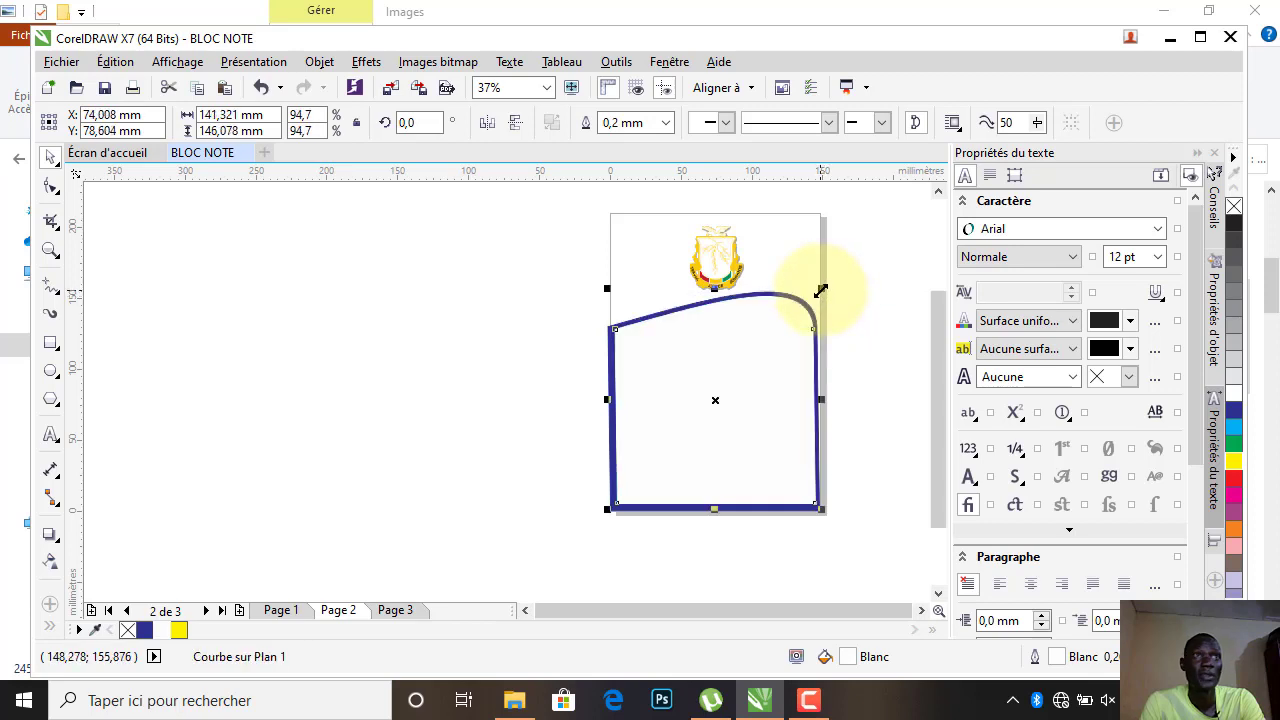
Enlarge the white shape from its lower-left corner to about 144.6 × 149.4 mm, leaving a thin blue border around it.
scroll(610, 500, "up", 2)
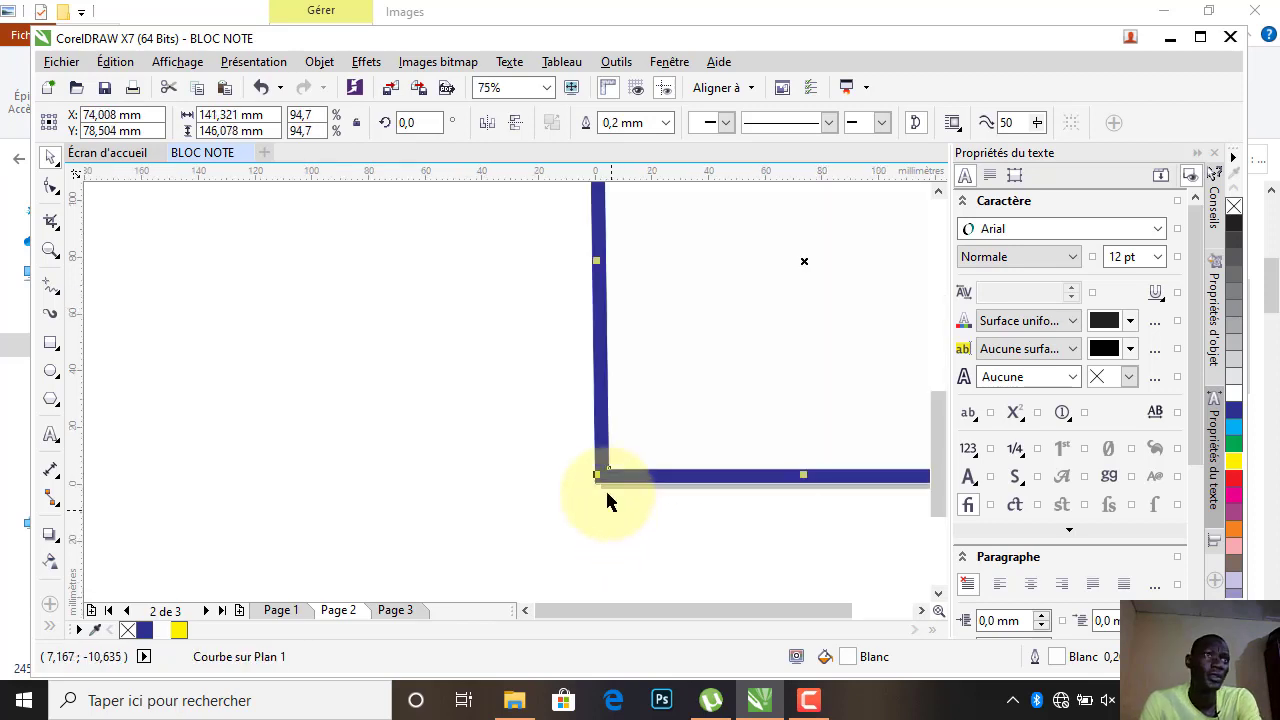
left_click_drag(596, 477, 585, 500)
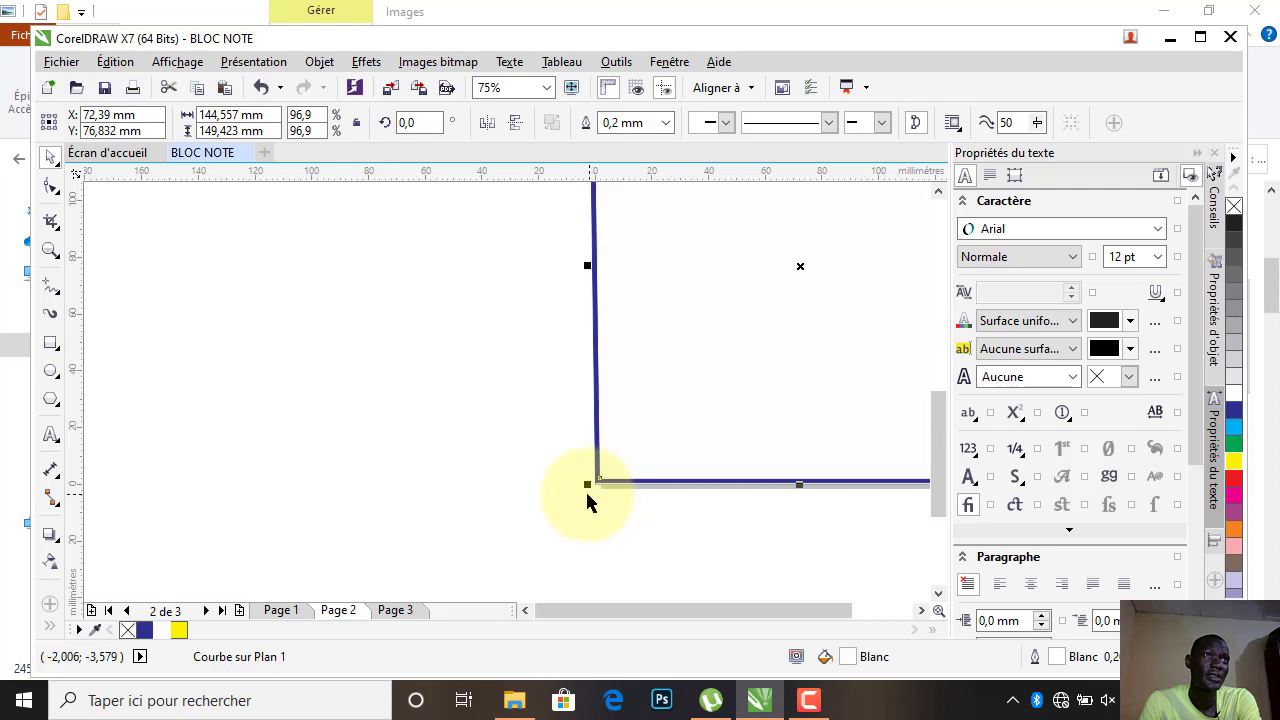
scroll(585, 500, "down", 2)
scroll(623, 466, "up", 2)
scroll(653, 419, "down", 2)
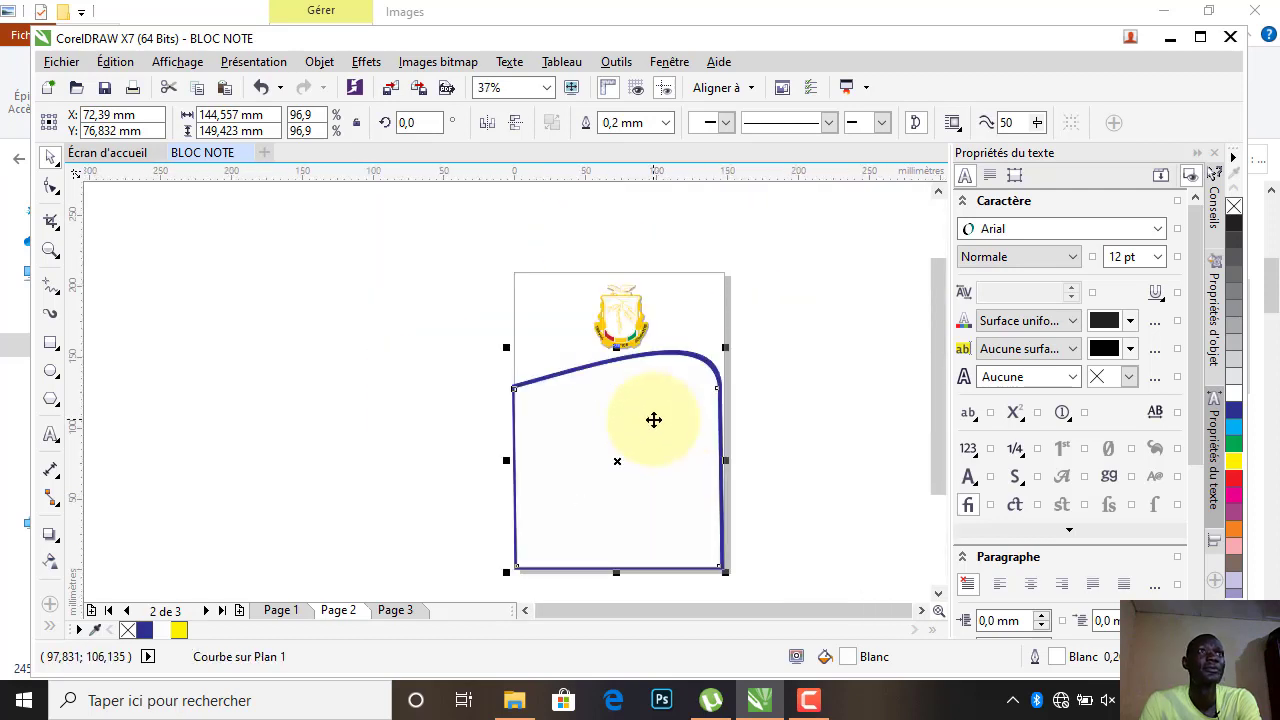
left_click(779, 433)
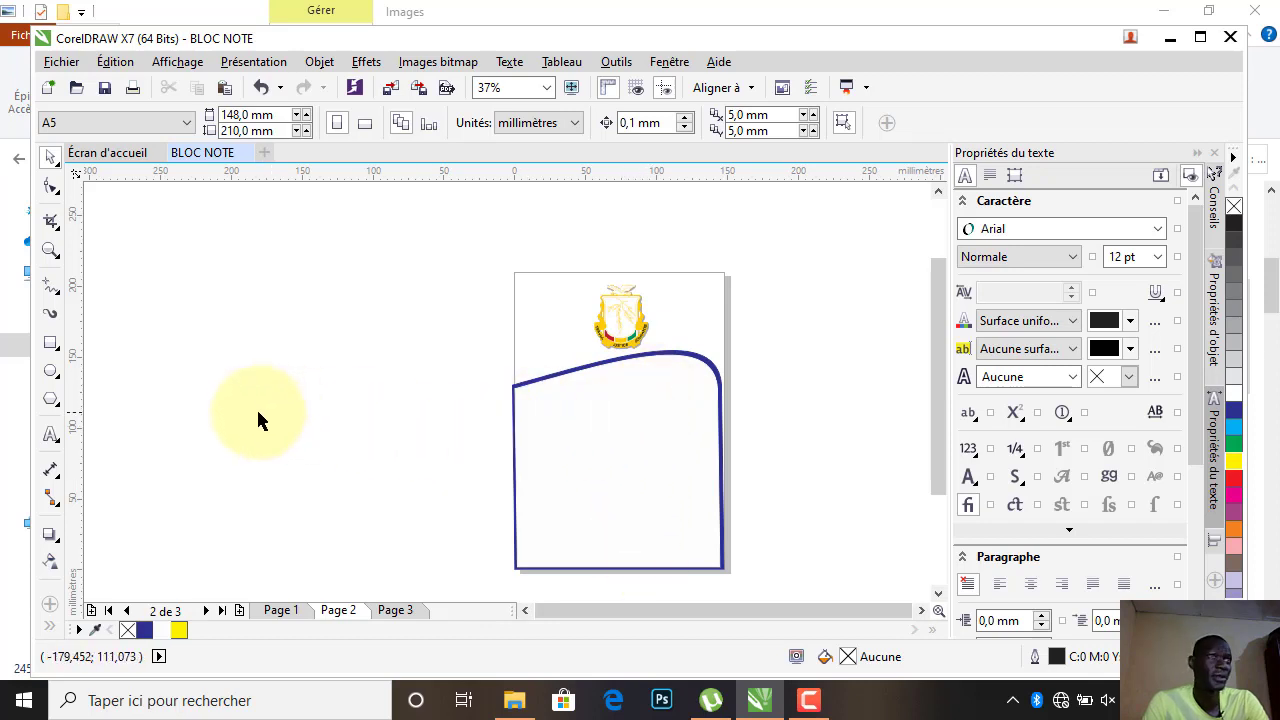
Write the text SERVICES in 24 pt Arial in the empty area beside page 2.
left_click(51, 432)
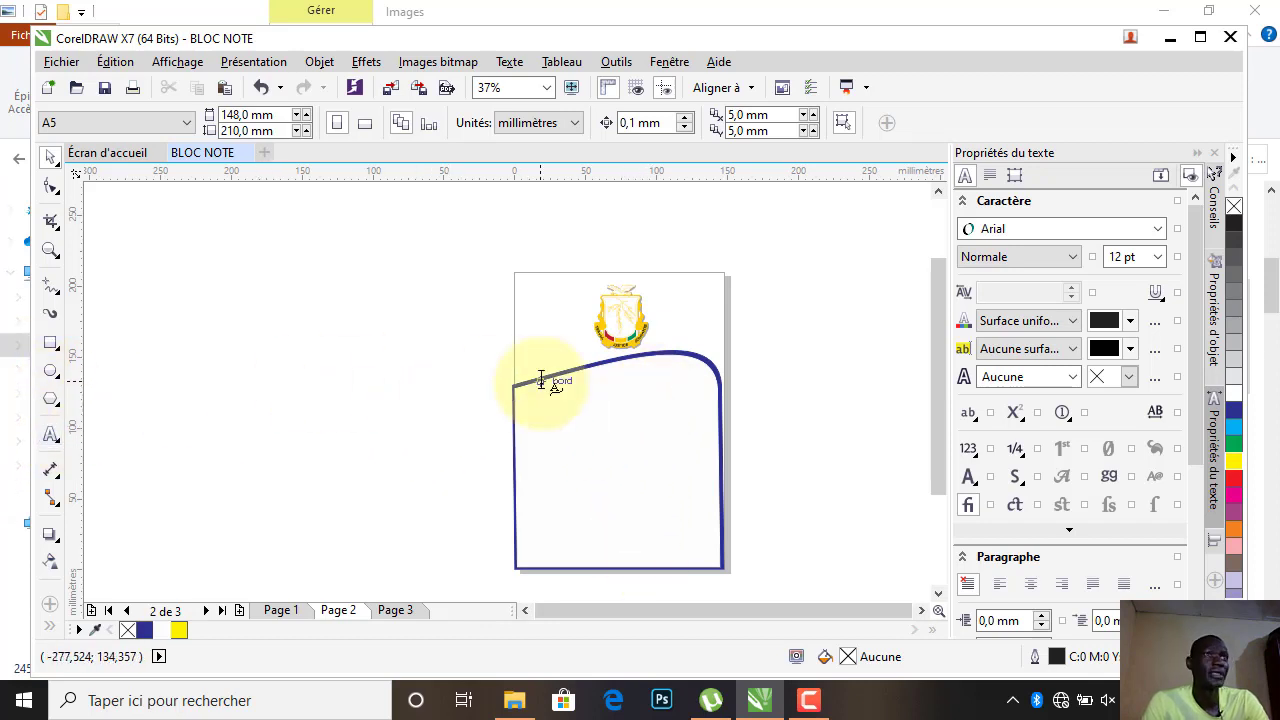
left_click(359, 430)
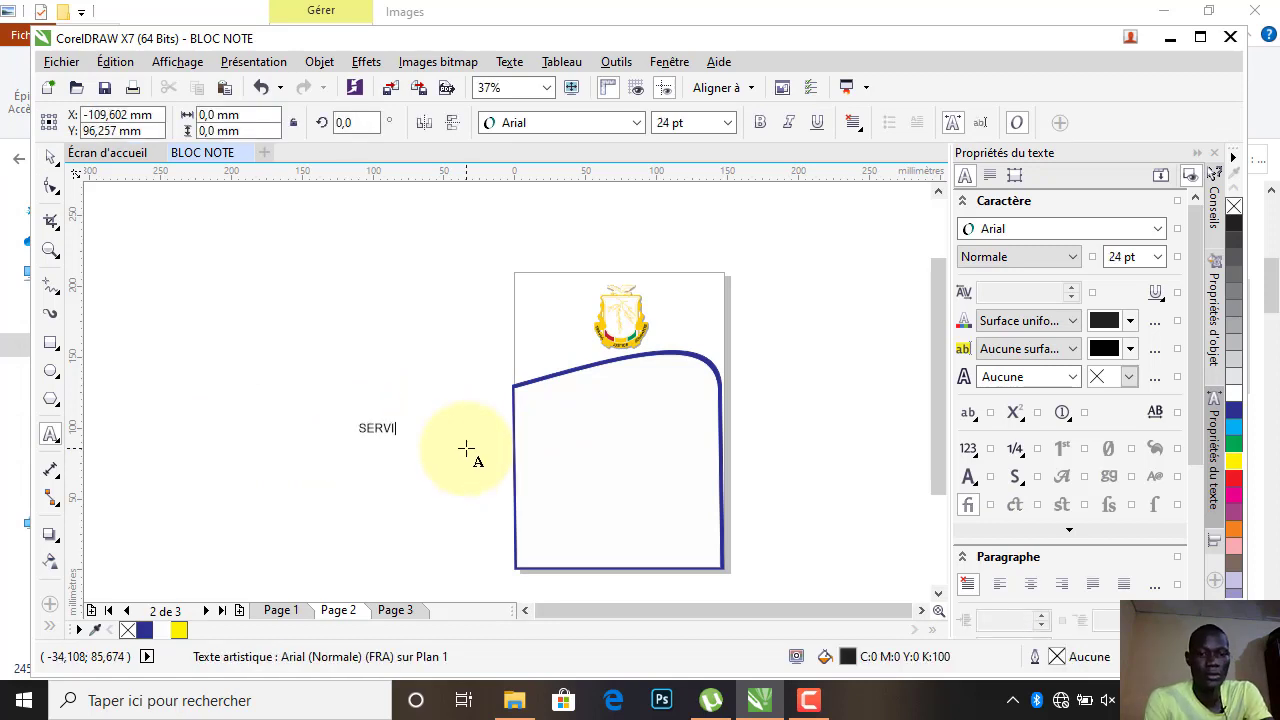
key("Escape")
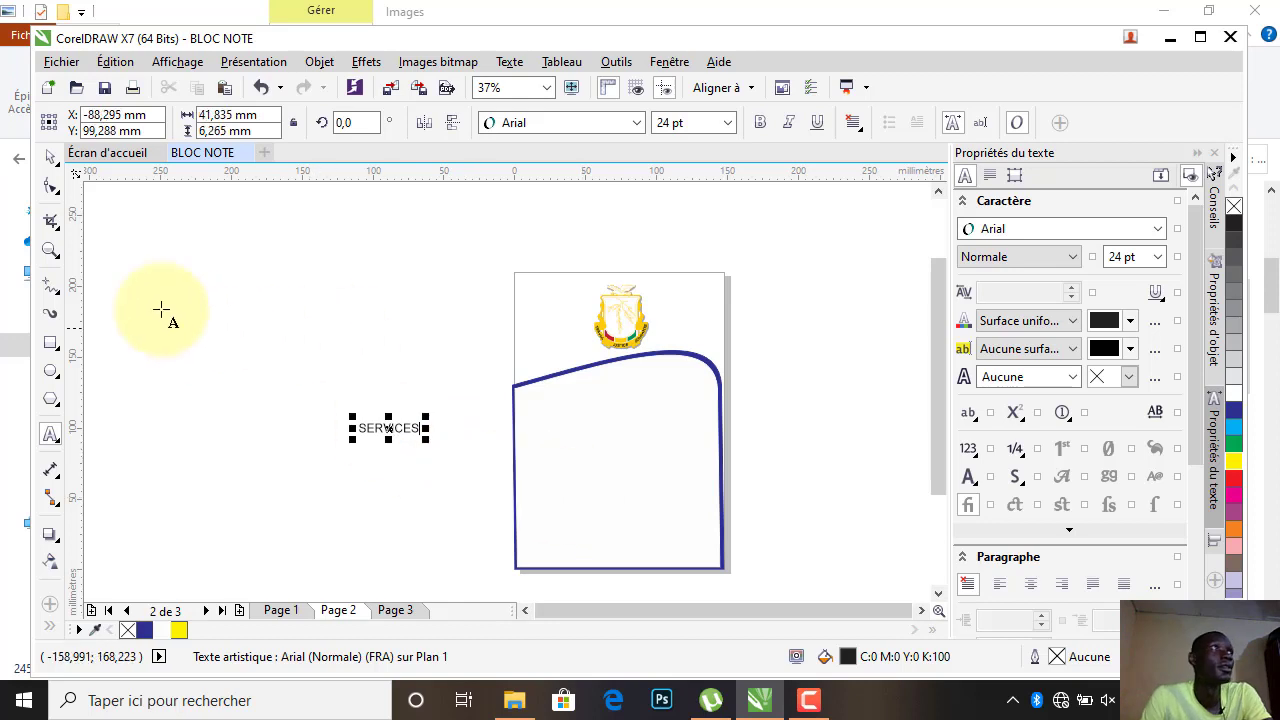
left_click(57, 163)
left_click(49, 165)
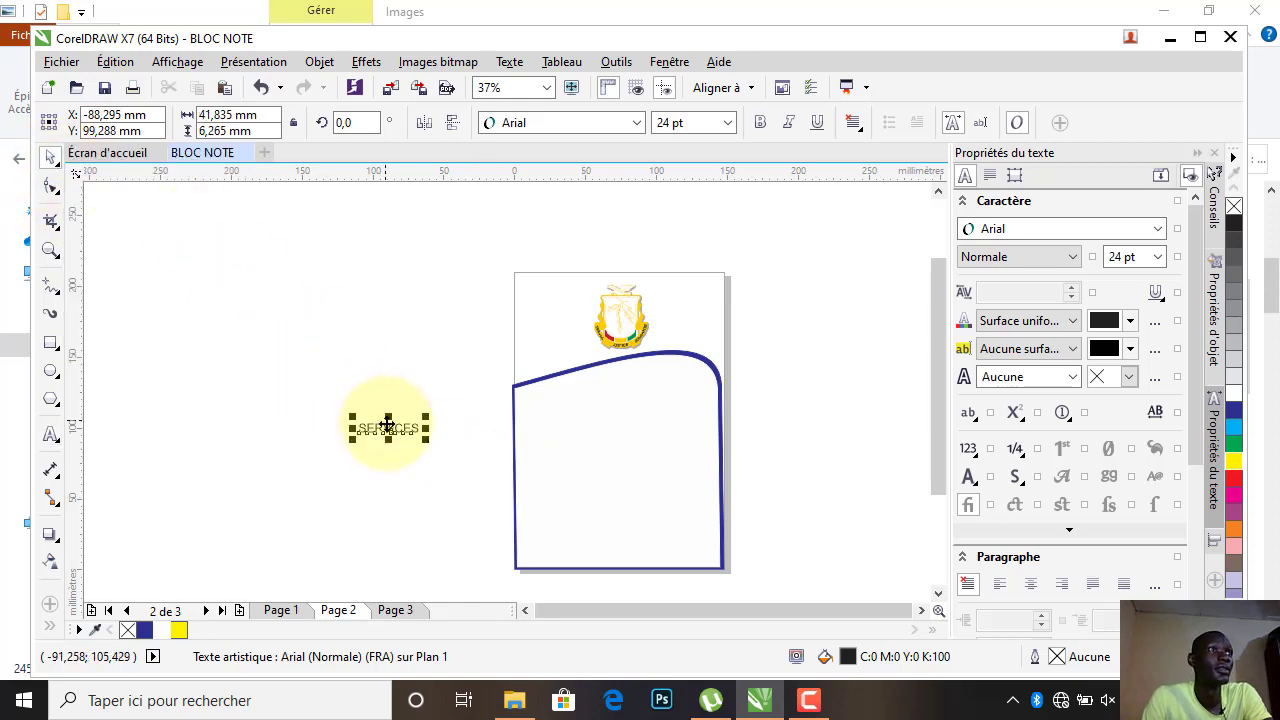
Place the SERVICES text just below the arch's peak inside the white shape and colour it blue.
left_click_drag(387, 424, 655, 374)
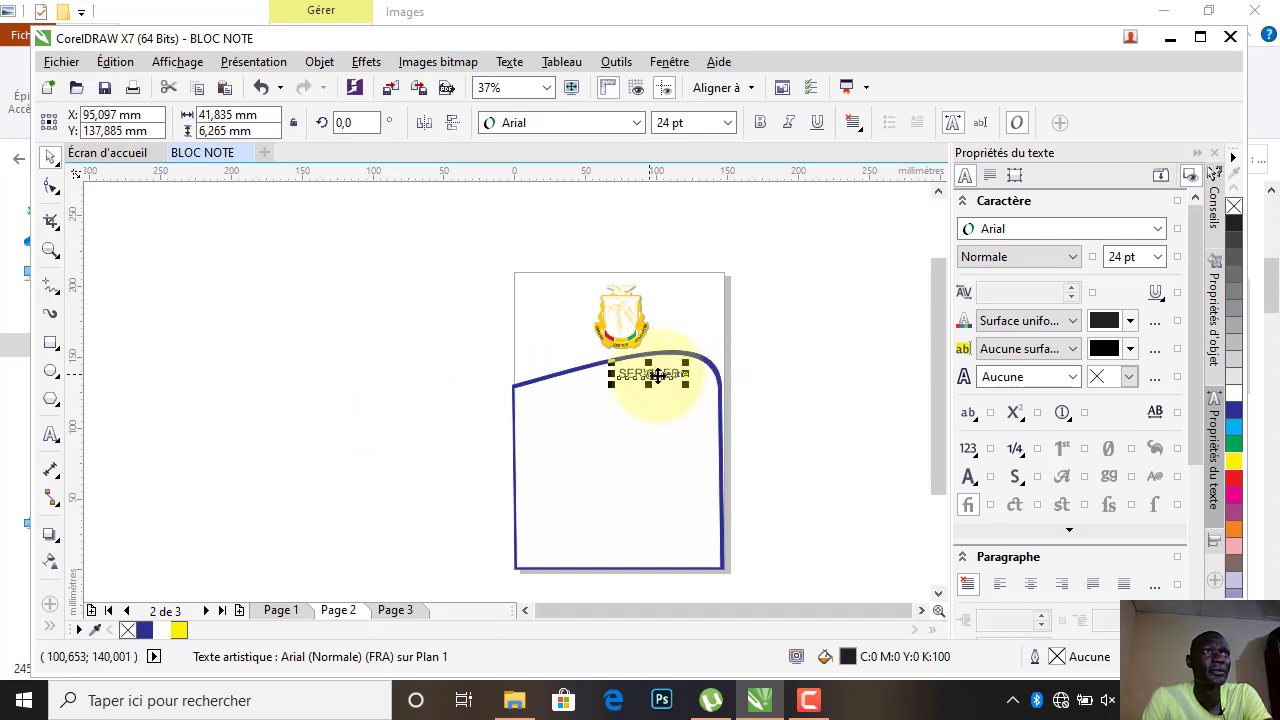
scroll(657, 371, "up", 2)
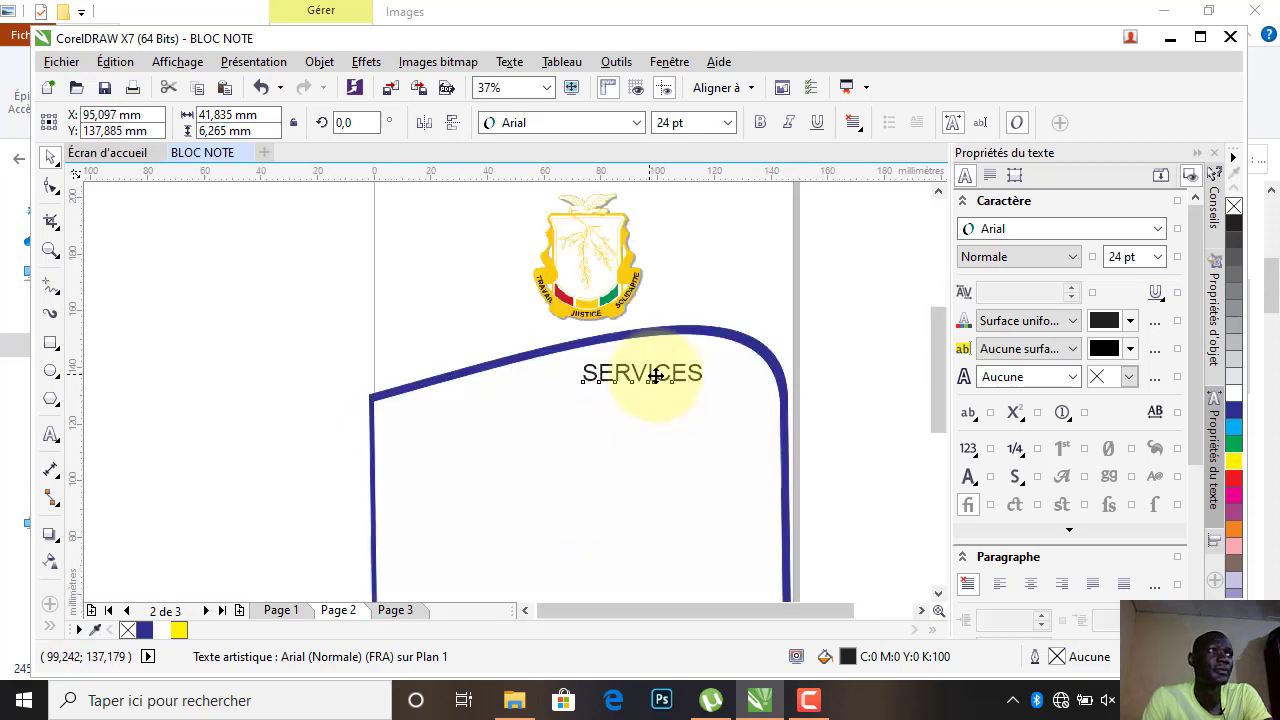
left_click(145, 630)
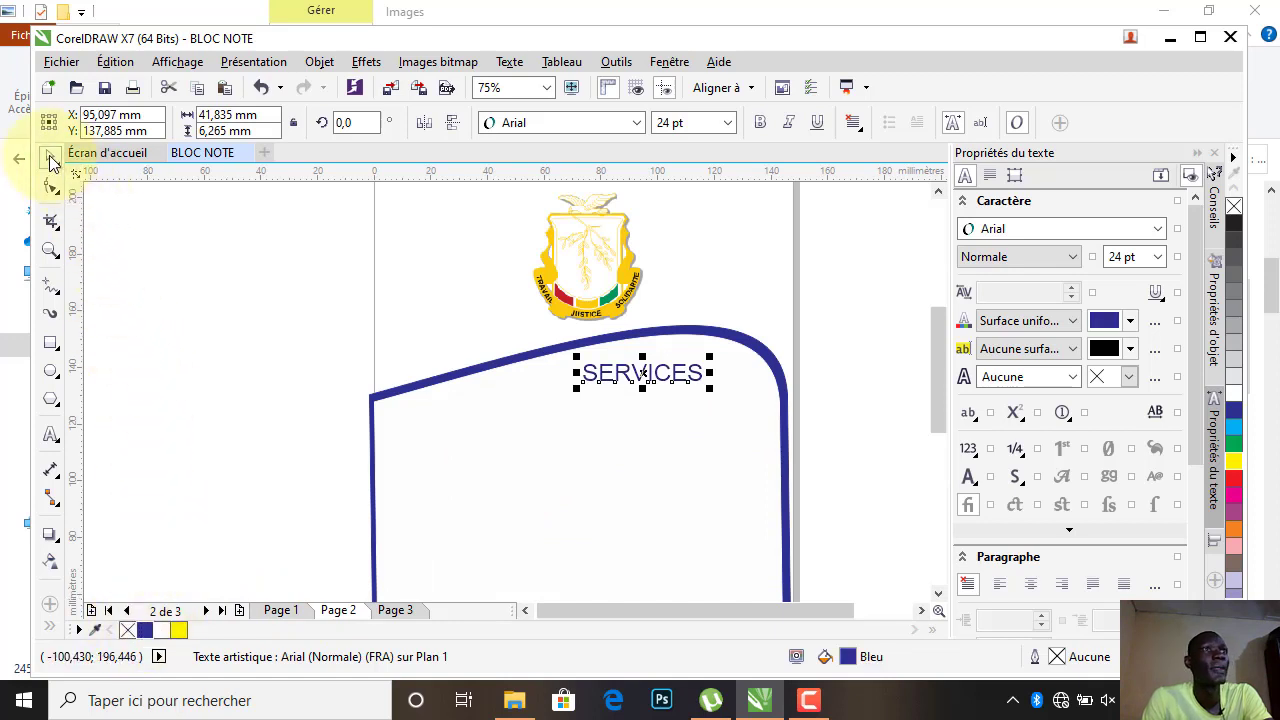
left_click(263, 337)
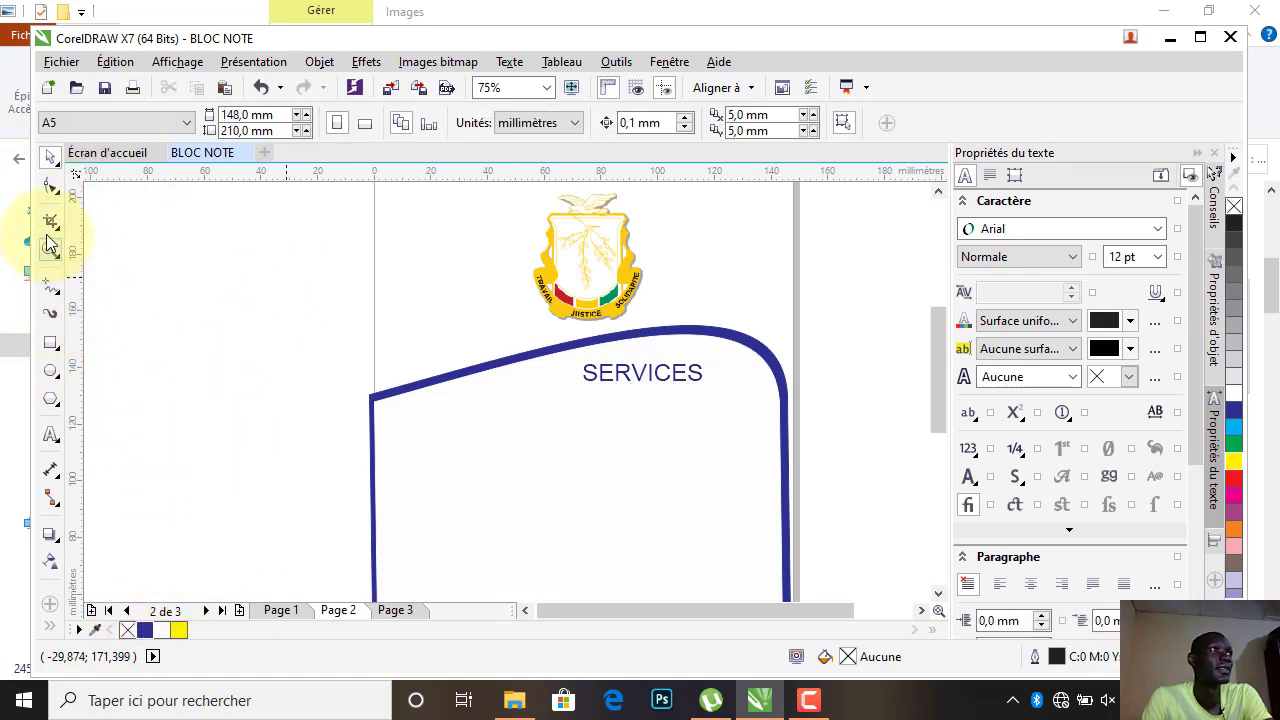
left_click(51, 344)
scroll(598, 383, "up", 3)
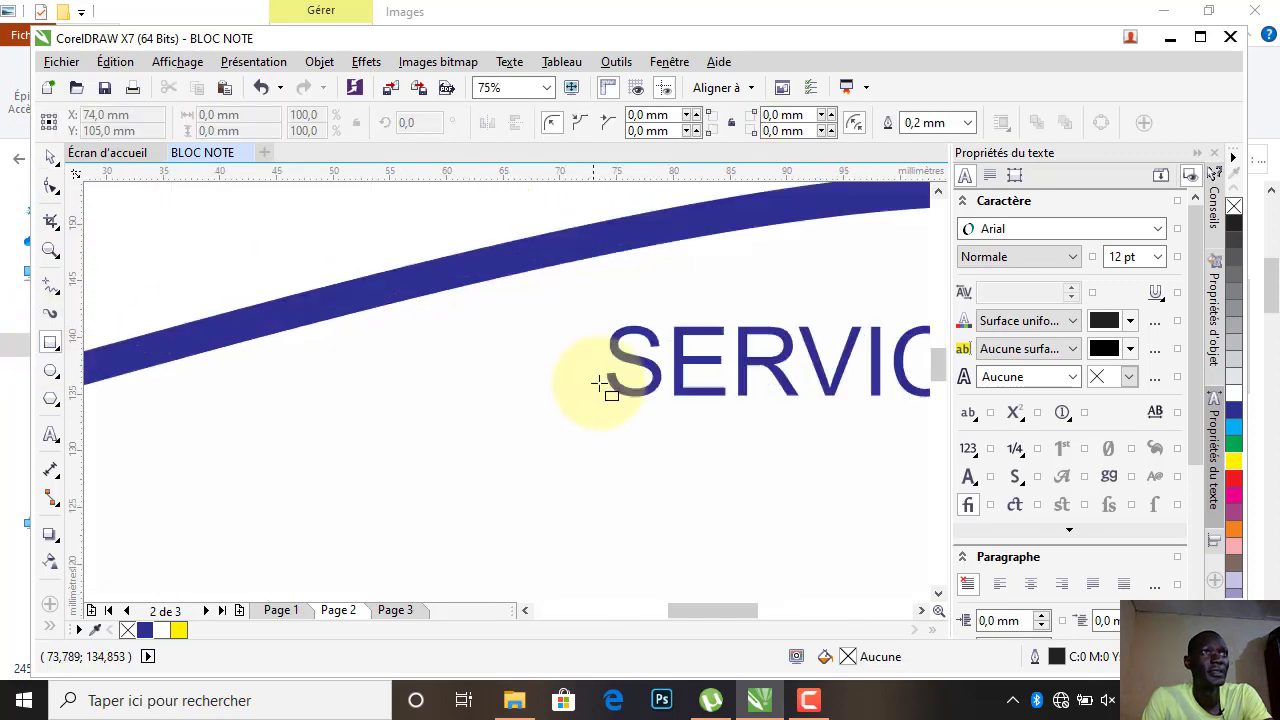
scroll(614, 398, "down", 2)
left_click_drag(582, 393, 815, 399)
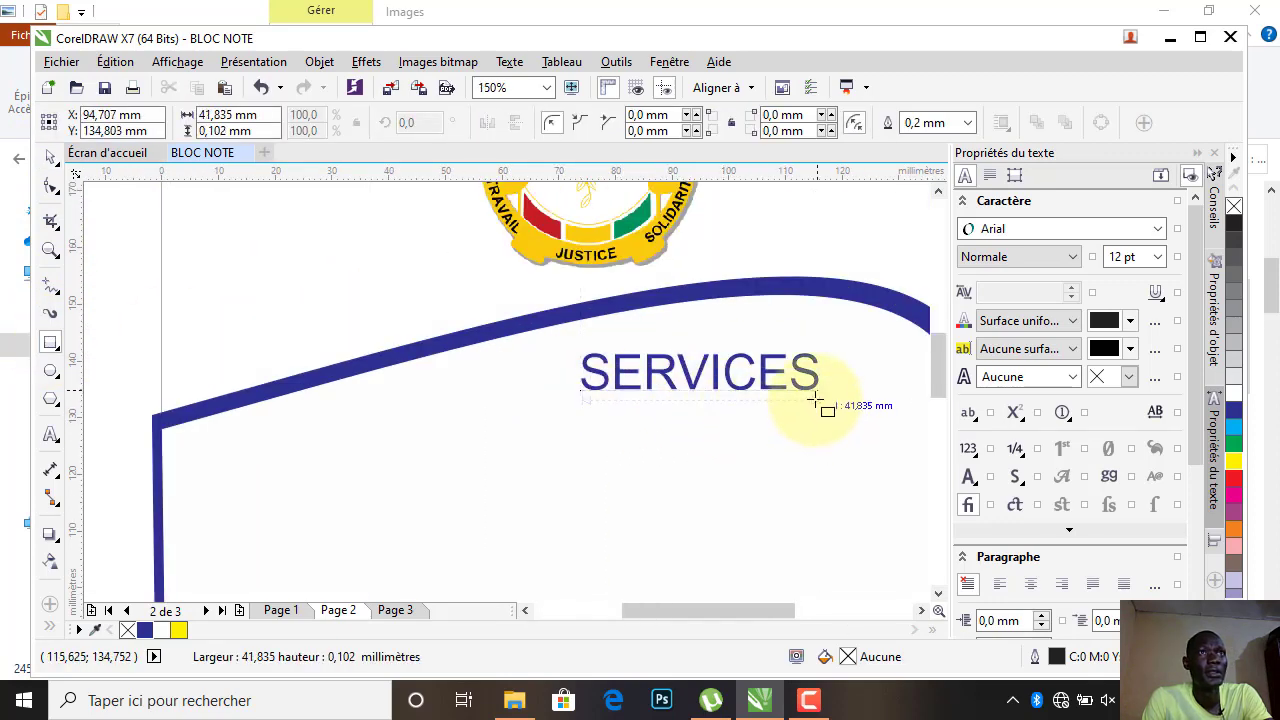
key("Escape")
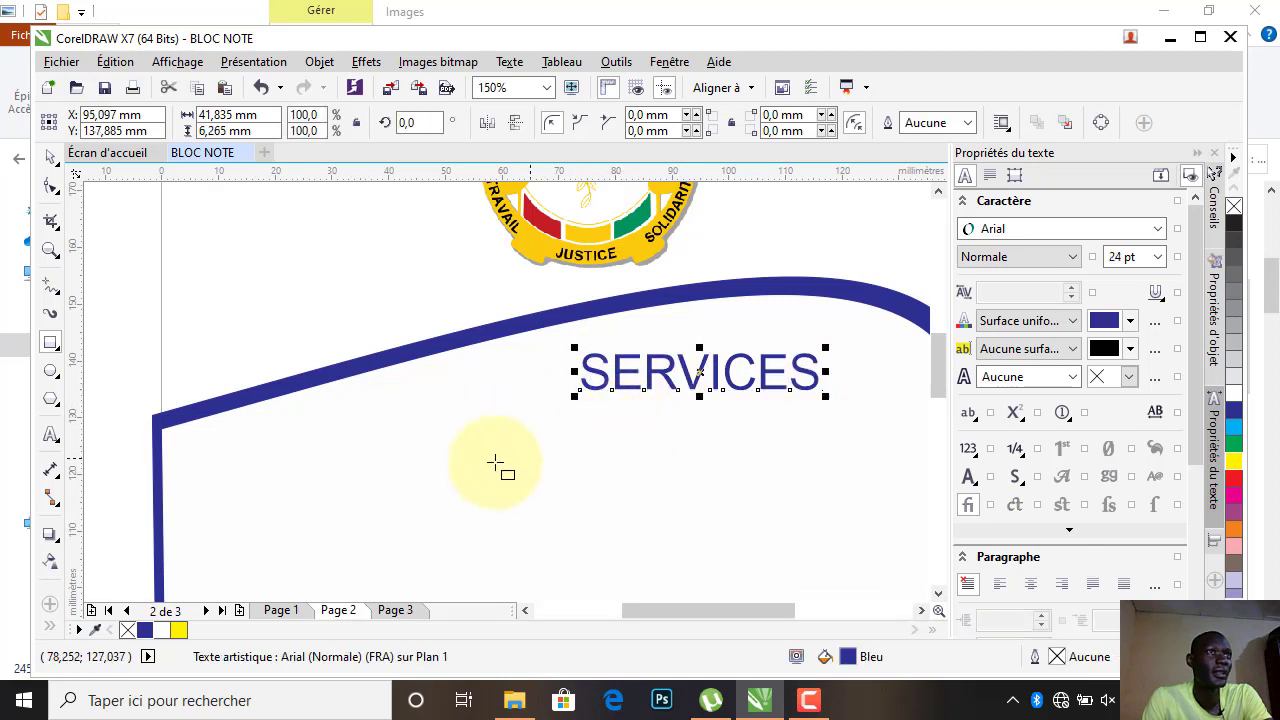
left_click(179, 630)
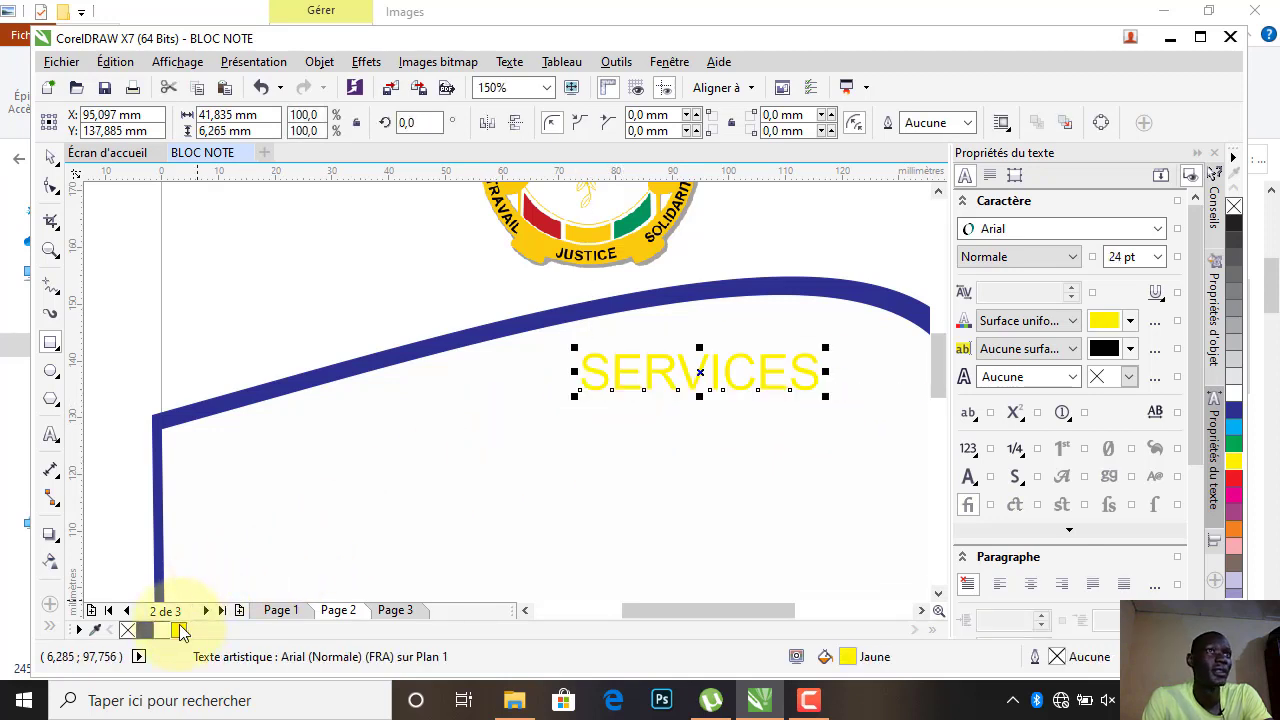
key("ctrl+z")
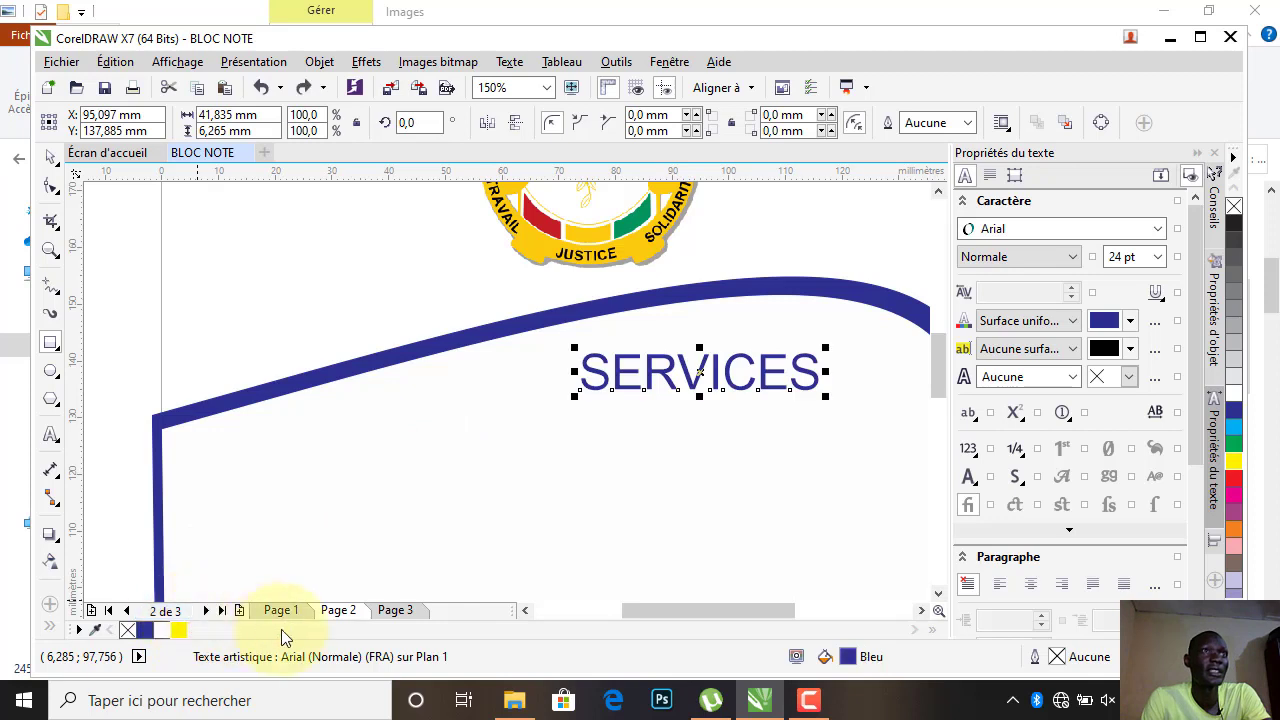
Draw a bar about 44.8 × 1.8 mm beneath the SERVICES heading, colour its fill and outline yellow, and move it closer to the text.
left_click_drag(565, 421, 820, 429)
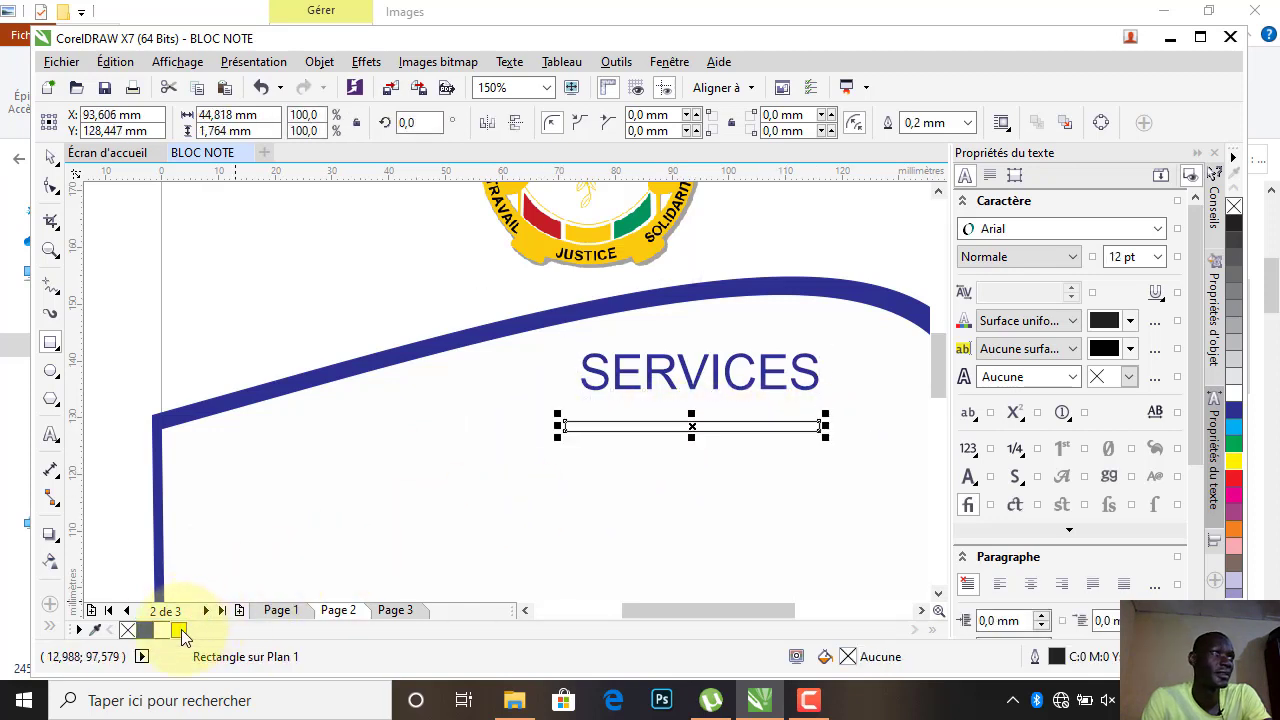
left_click(179, 630)
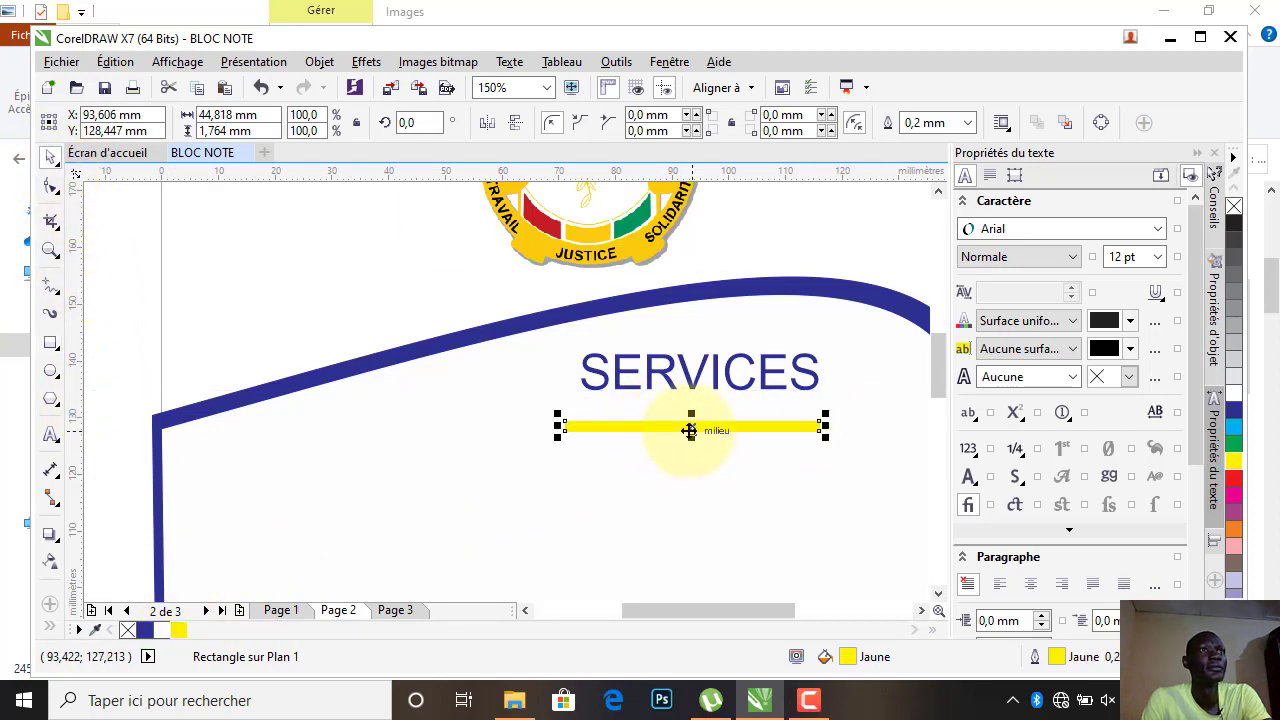
left_click_drag(688, 422, 697, 410)
scroll(698, 420, "down", 2)
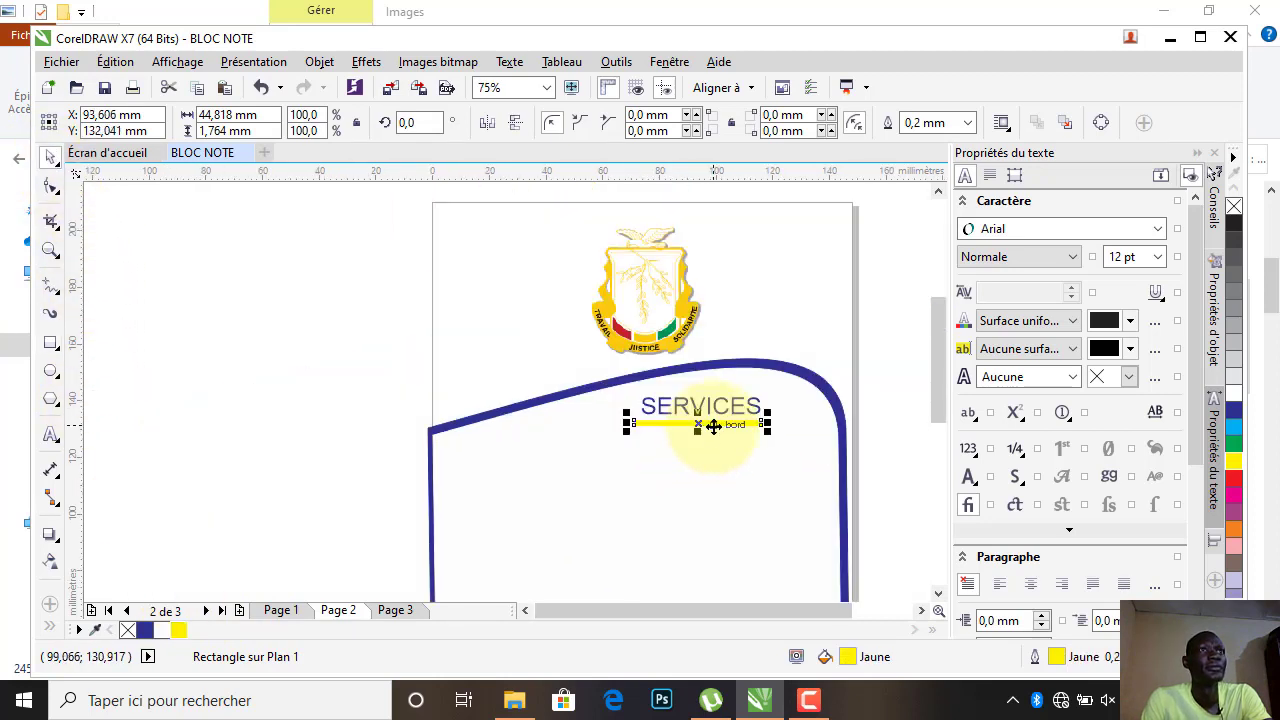
left_click_drag(932, 368, 929, 404)
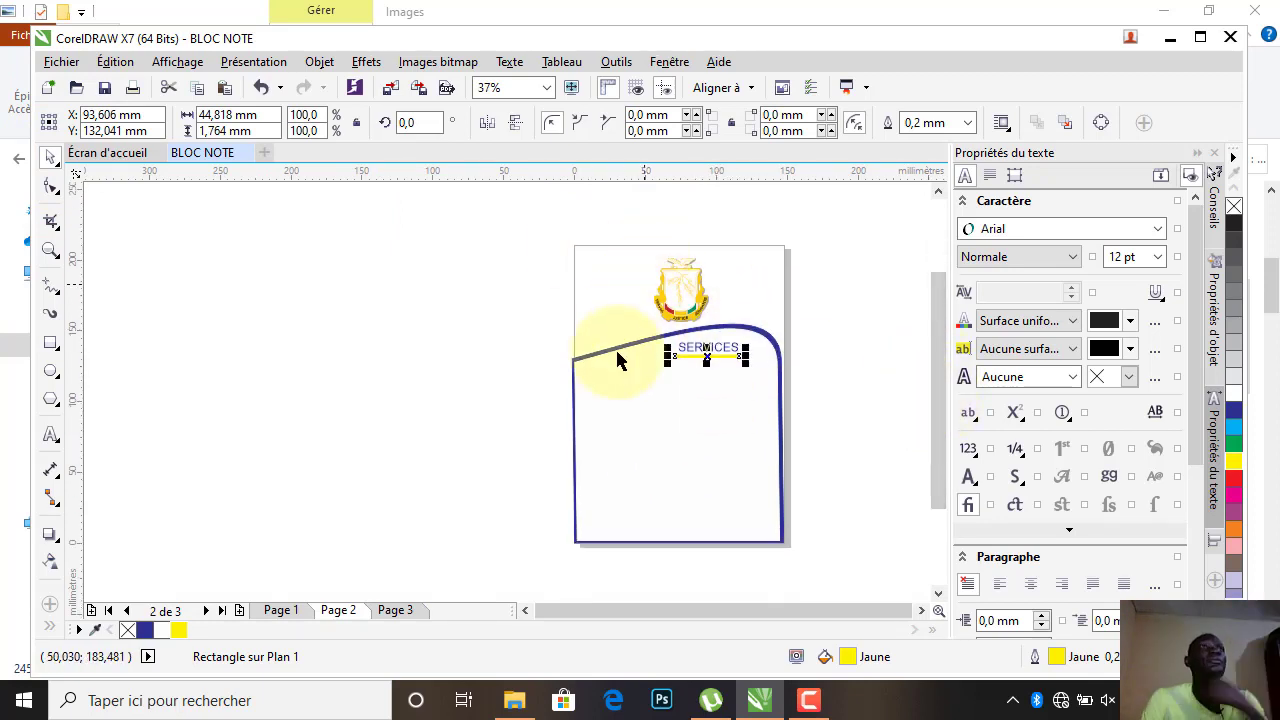
left_click(686, 368)
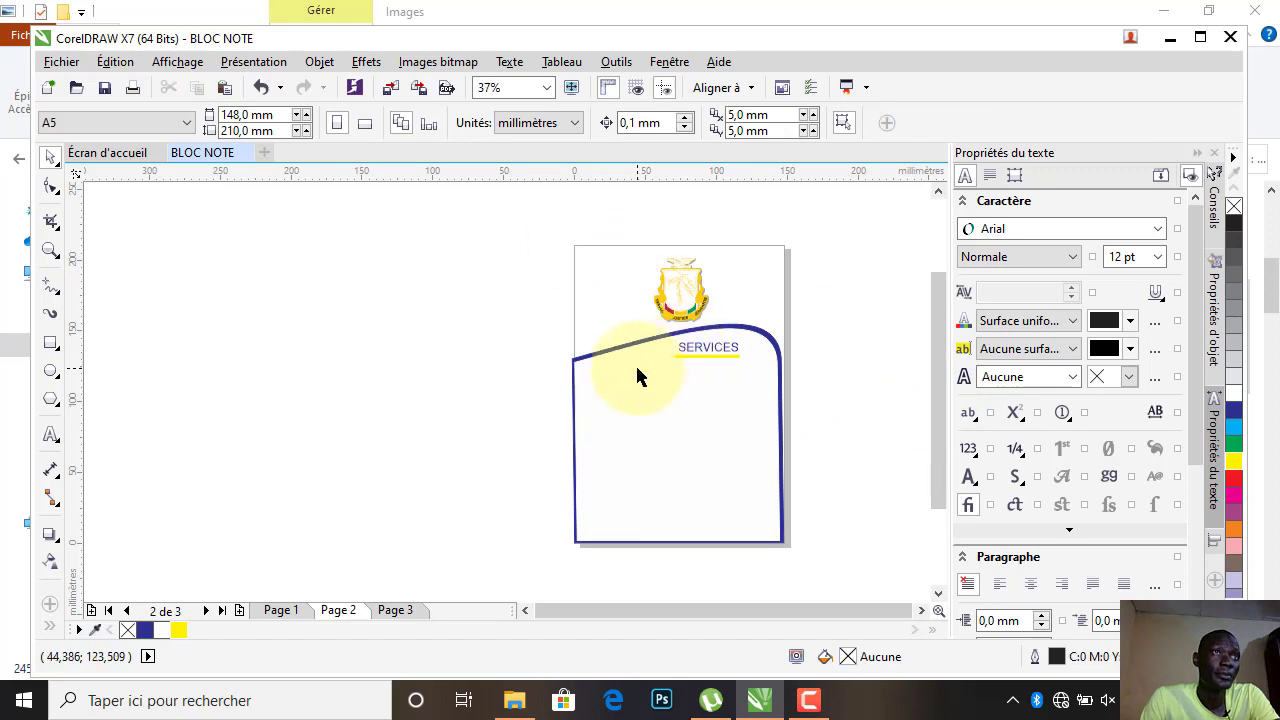
Duplicate the SERVICES heading twice, placing the copies one below the other along the white shape's left side.
scroll(640, 370, "up", 1)
scroll(694, 313, "down", 1)
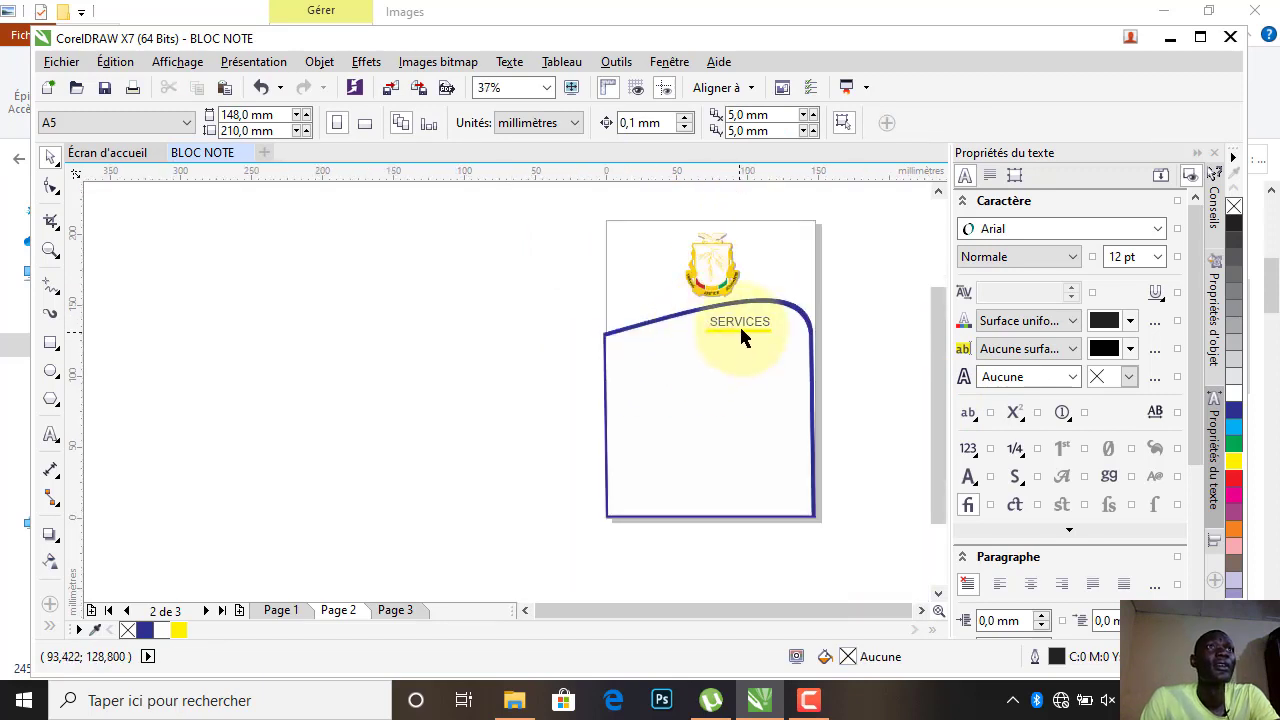
left_click(743, 323)
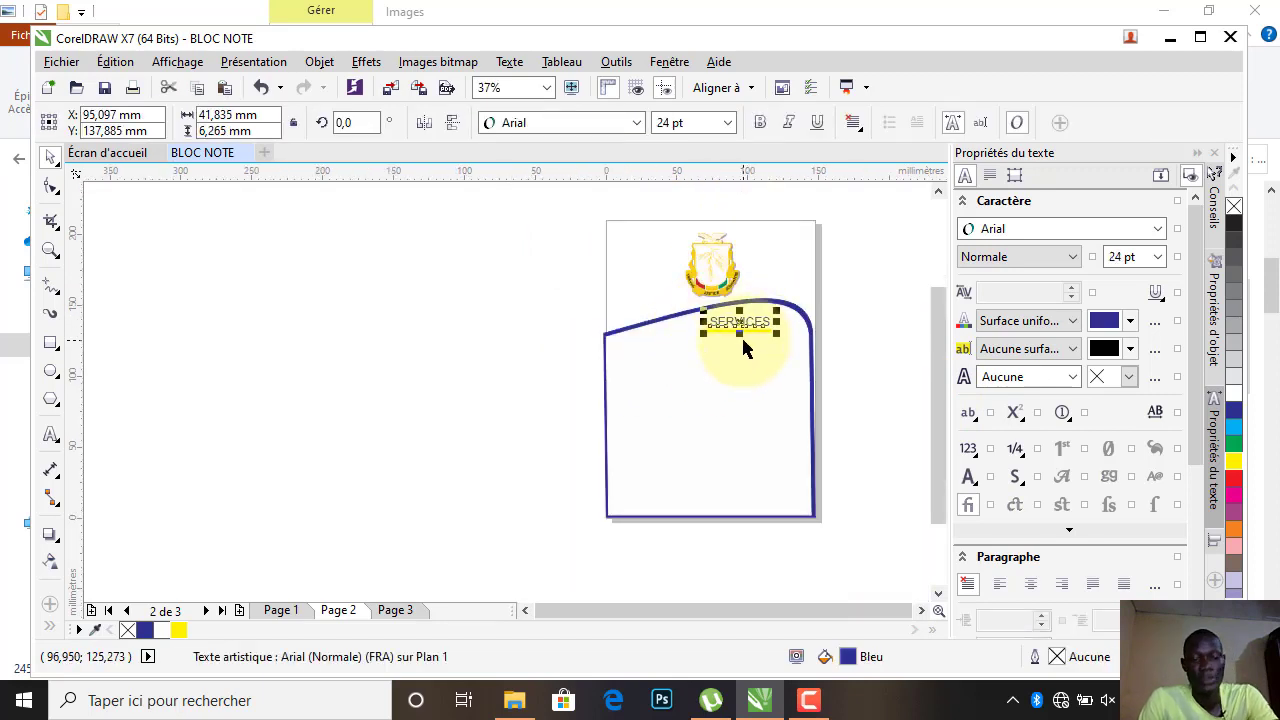
key("ctrl+d")
left_click_drag(741, 322, 665, 363)
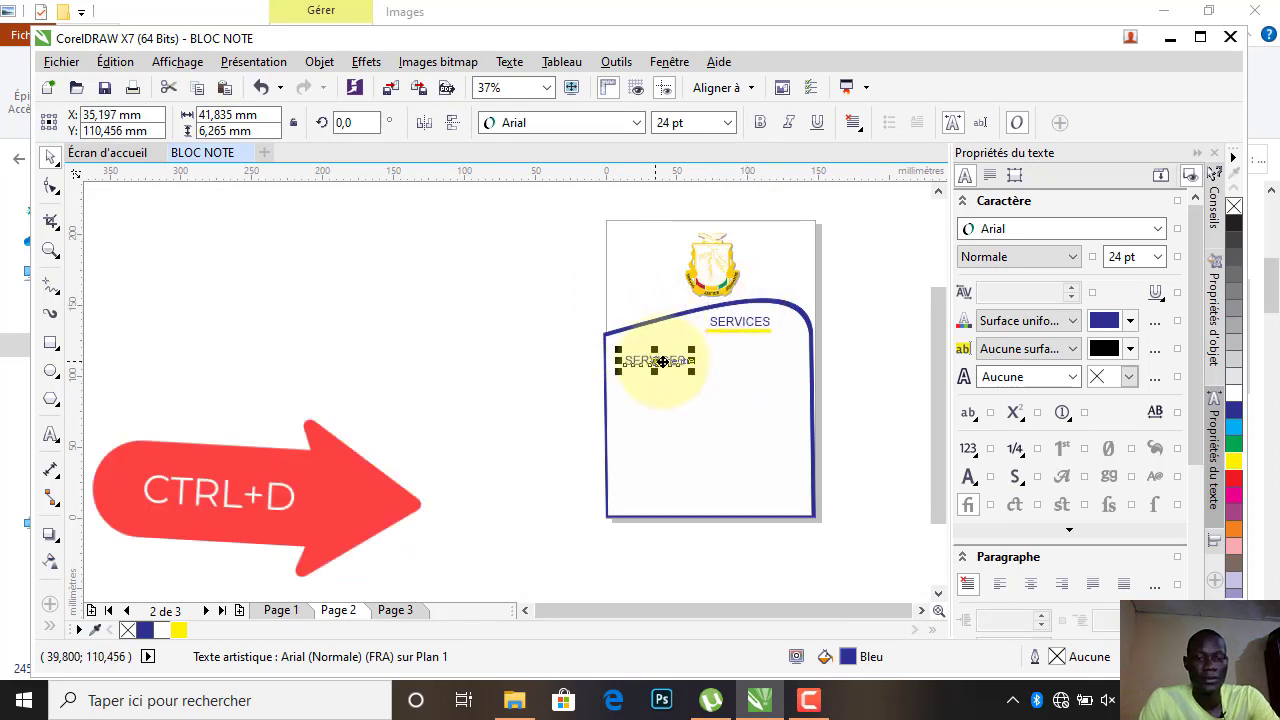
key("ctrl+d")
left_click_drag(566, 405, 651, 389)
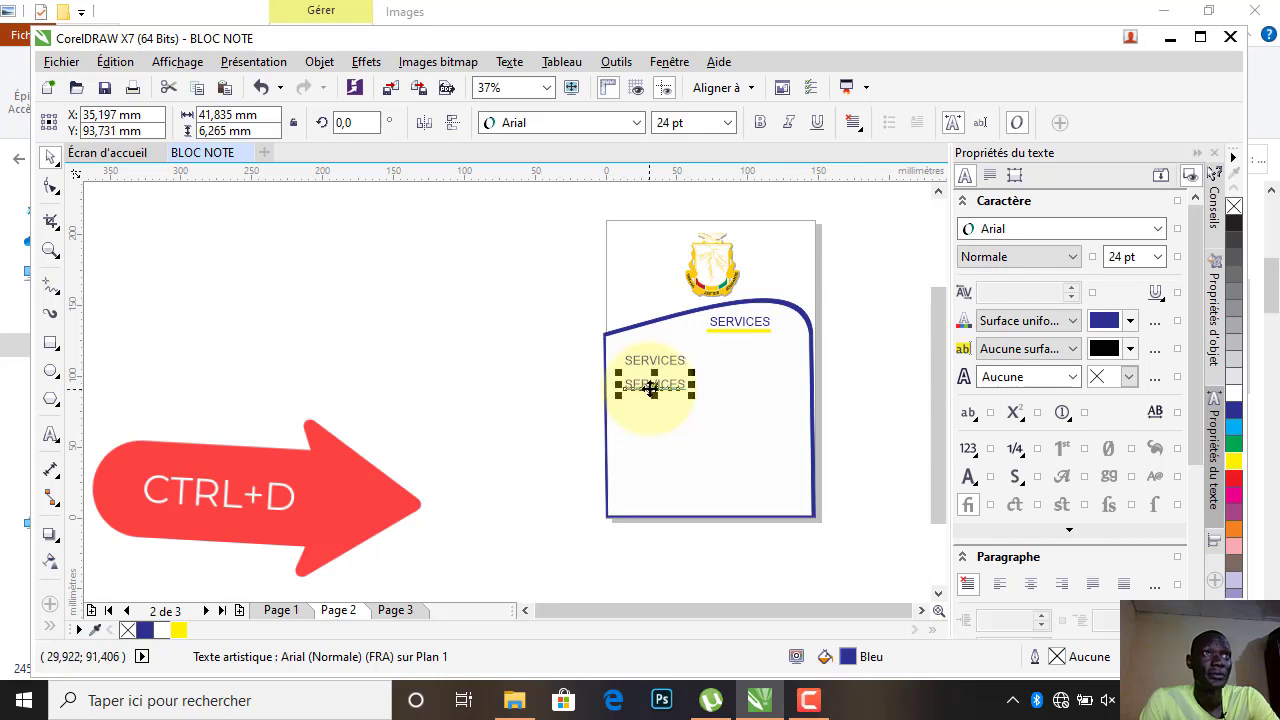
left_click_drag(649, 389, 649, 392)
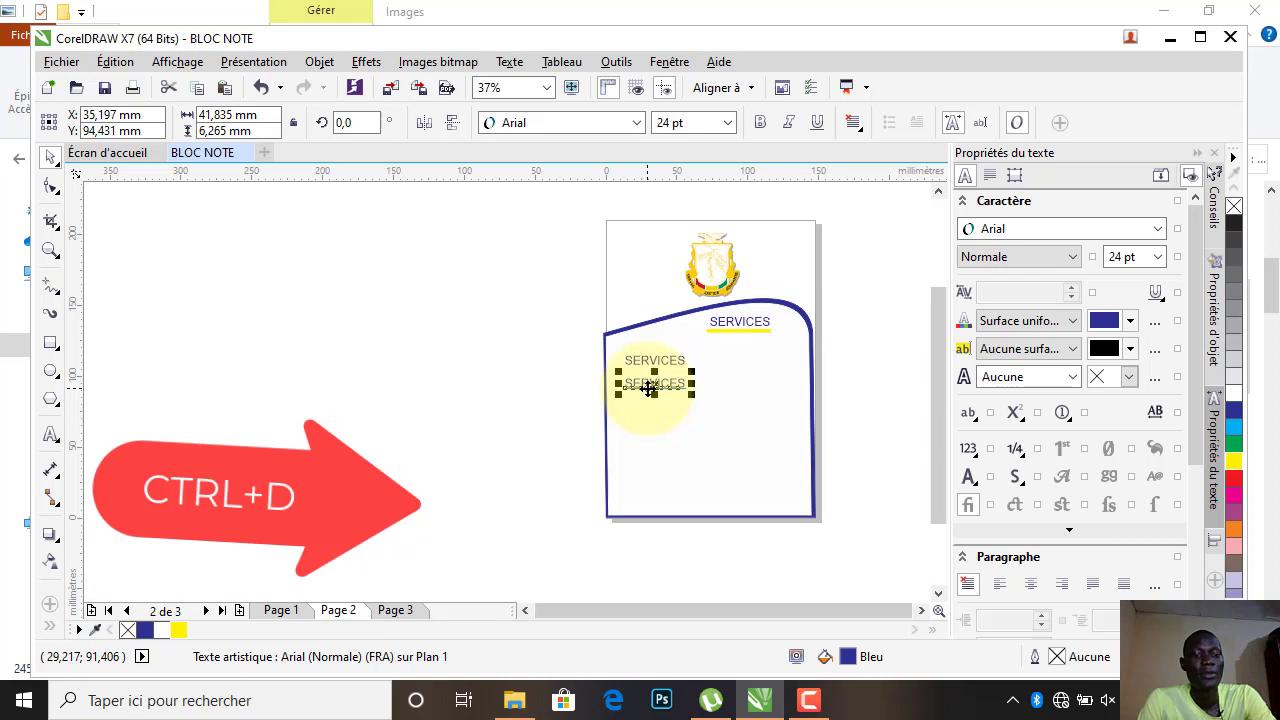
Repeat the duplication at the same spacing to complete a column of seven SERVICES entries down to the page's bottom.
key("ctrl+d")
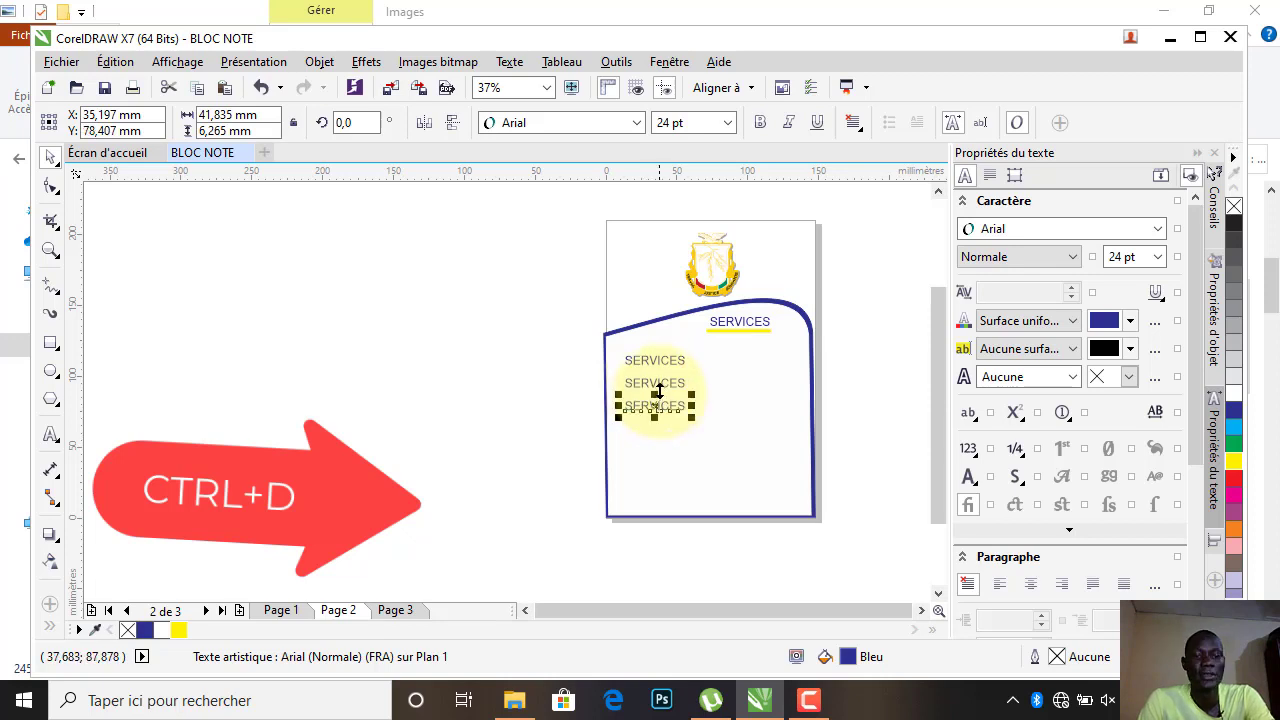
key("ctrl+d")
key("ctrl+d")
key("ctrl+d")
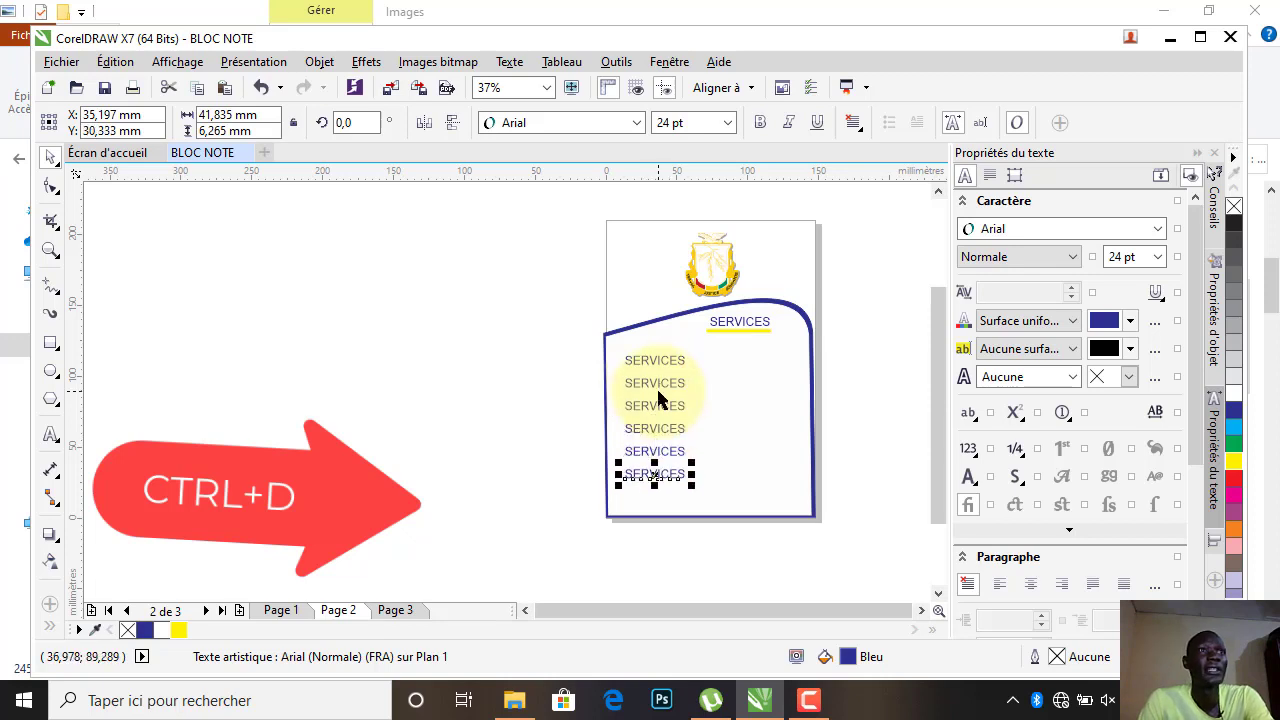
key("ctrl+d")
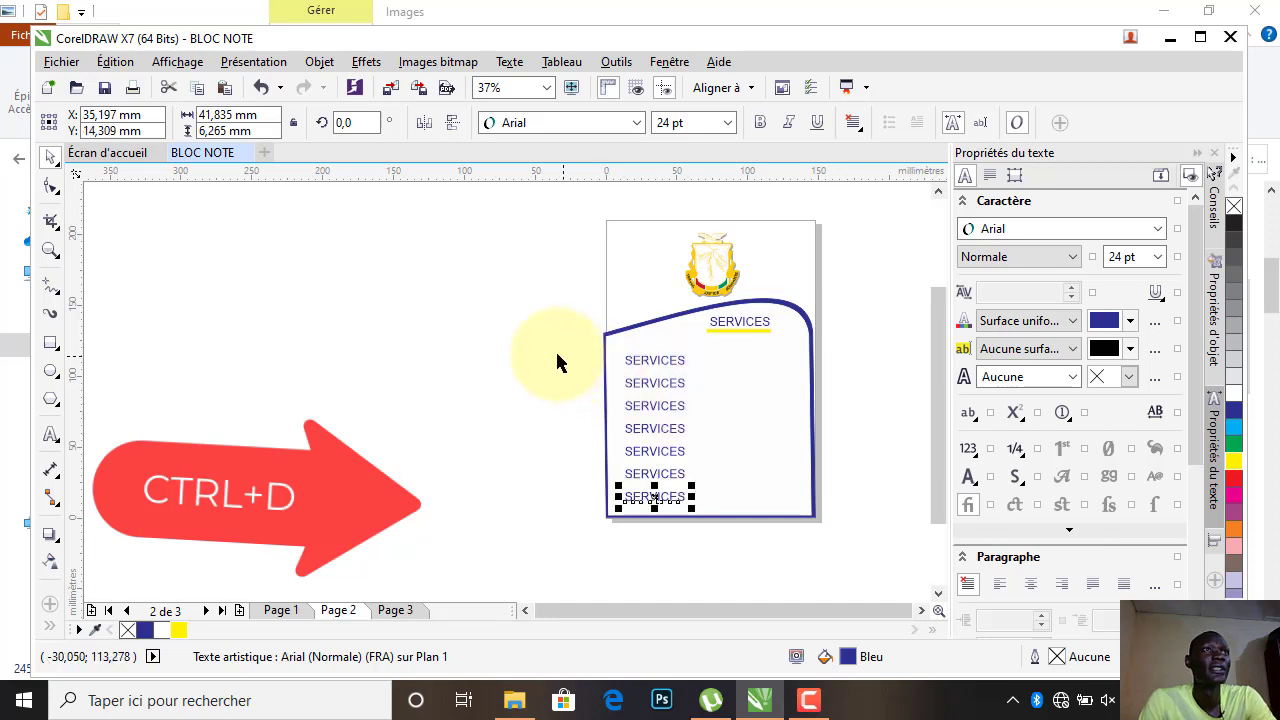
left_click(346, 387)
Draw a vertical divider about 1.8 × 102.4 mm beside the SERVICES column and colour its fill and outline blue.
left_click(50, 345)
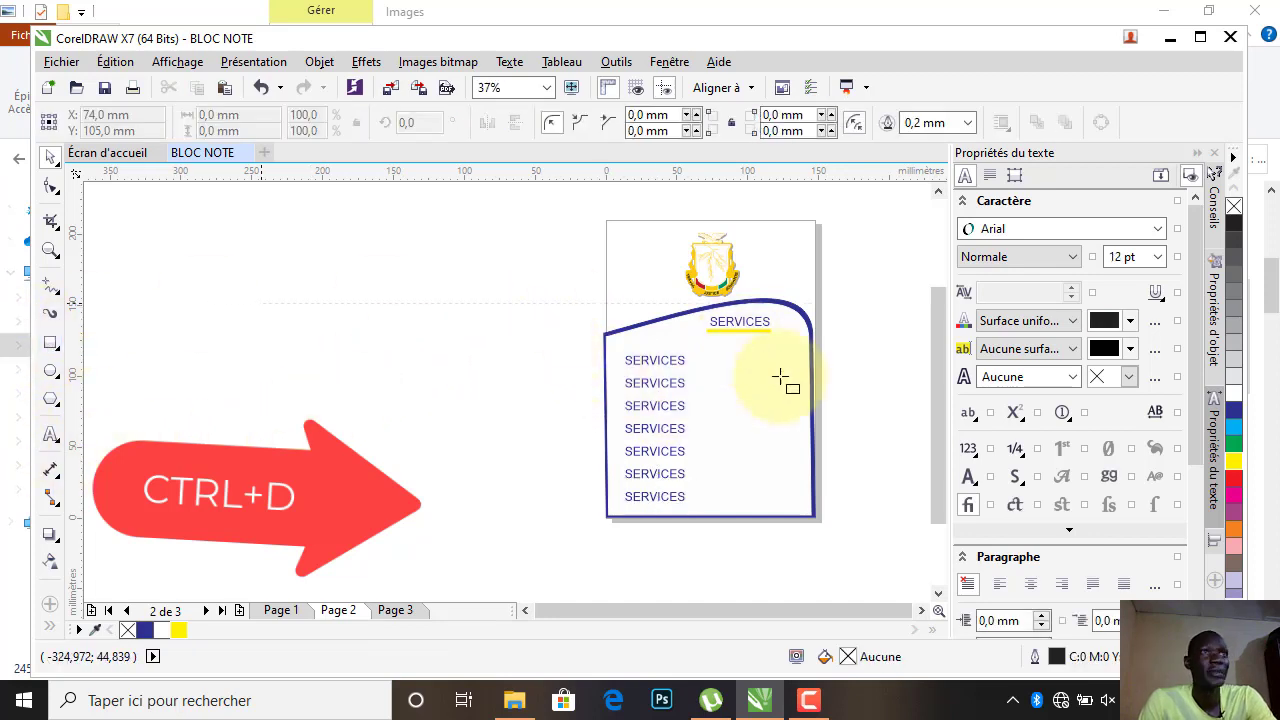
left_click_drag(709, 357, 708, 508)
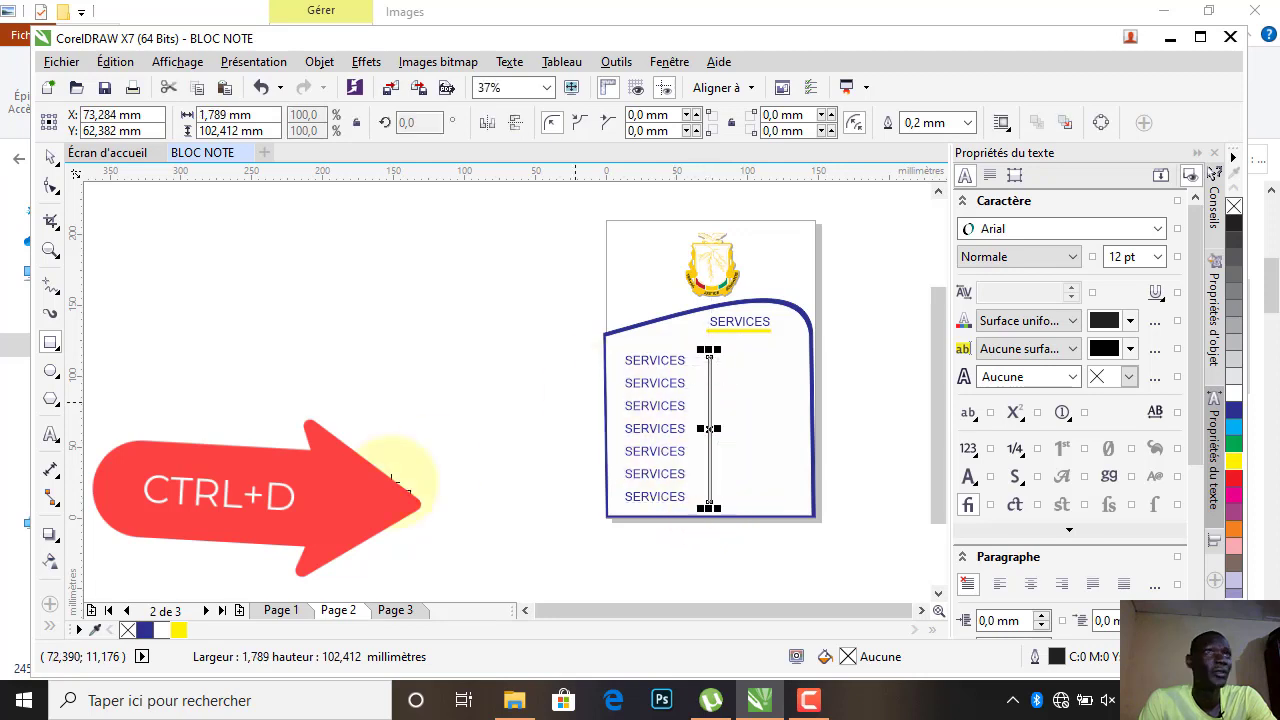
left_click(145, 629)
right_click(145, 629)
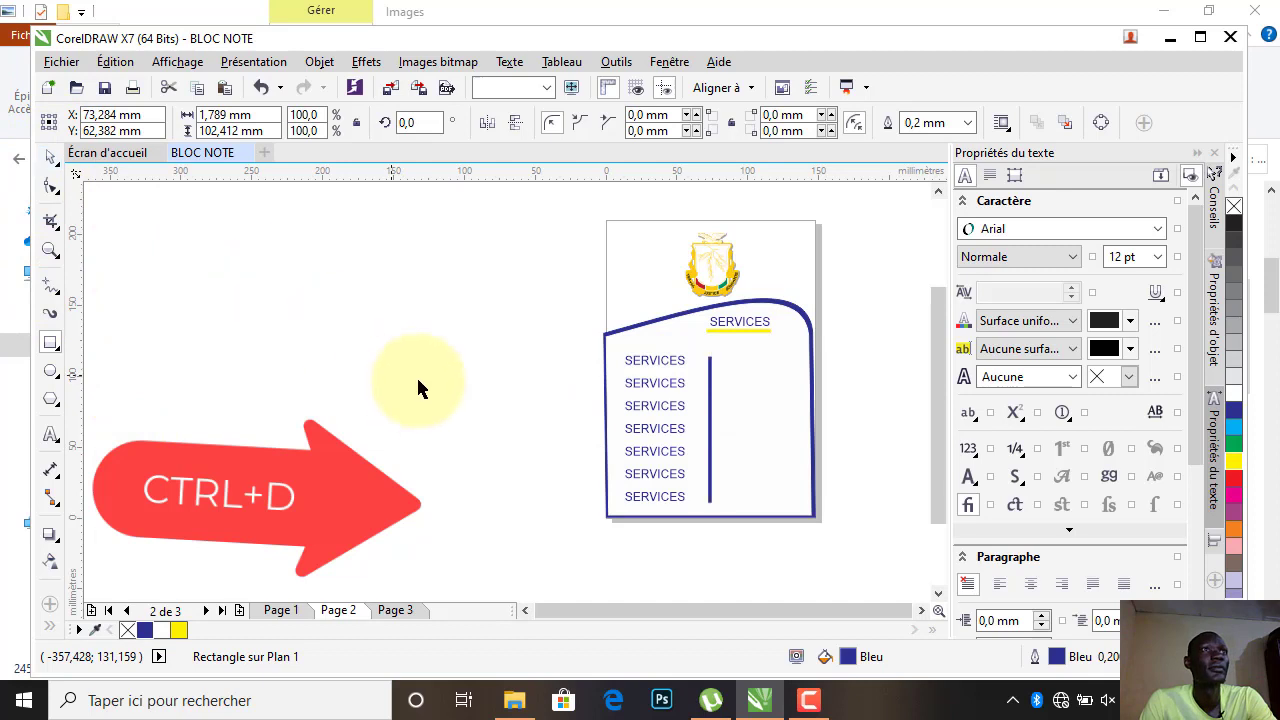
Duplicate the seven SERVICES entries and place the copied column on the other side of the vertical divider.
left_click_drag(521, 321, 697, 529)
key("ctrl+d")
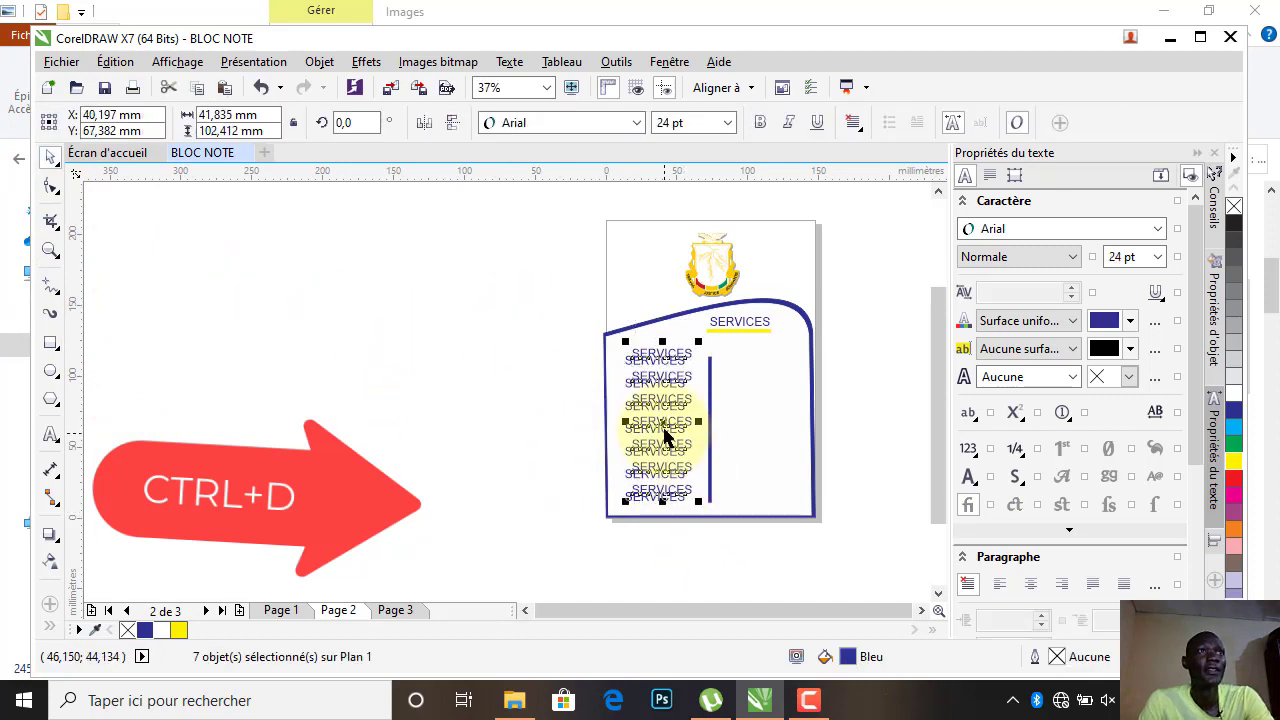
left_click_drag(659, 421, 763, 428)
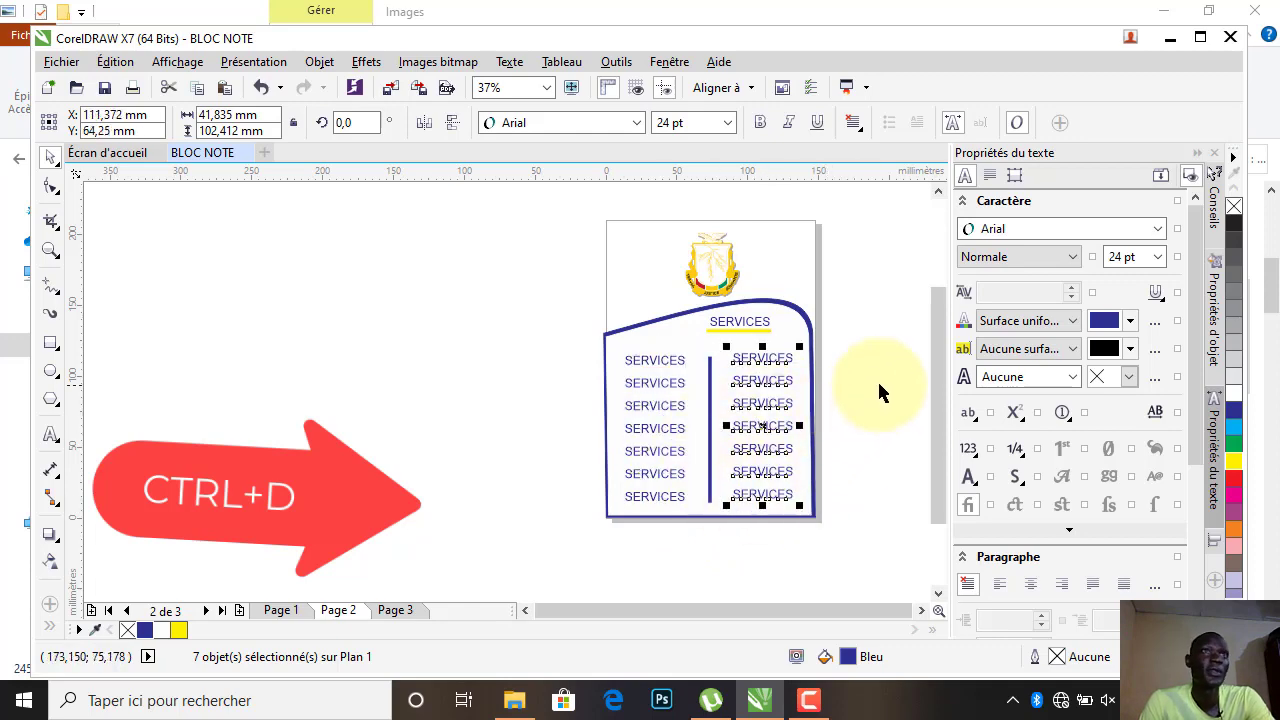
left_click(603, 400)
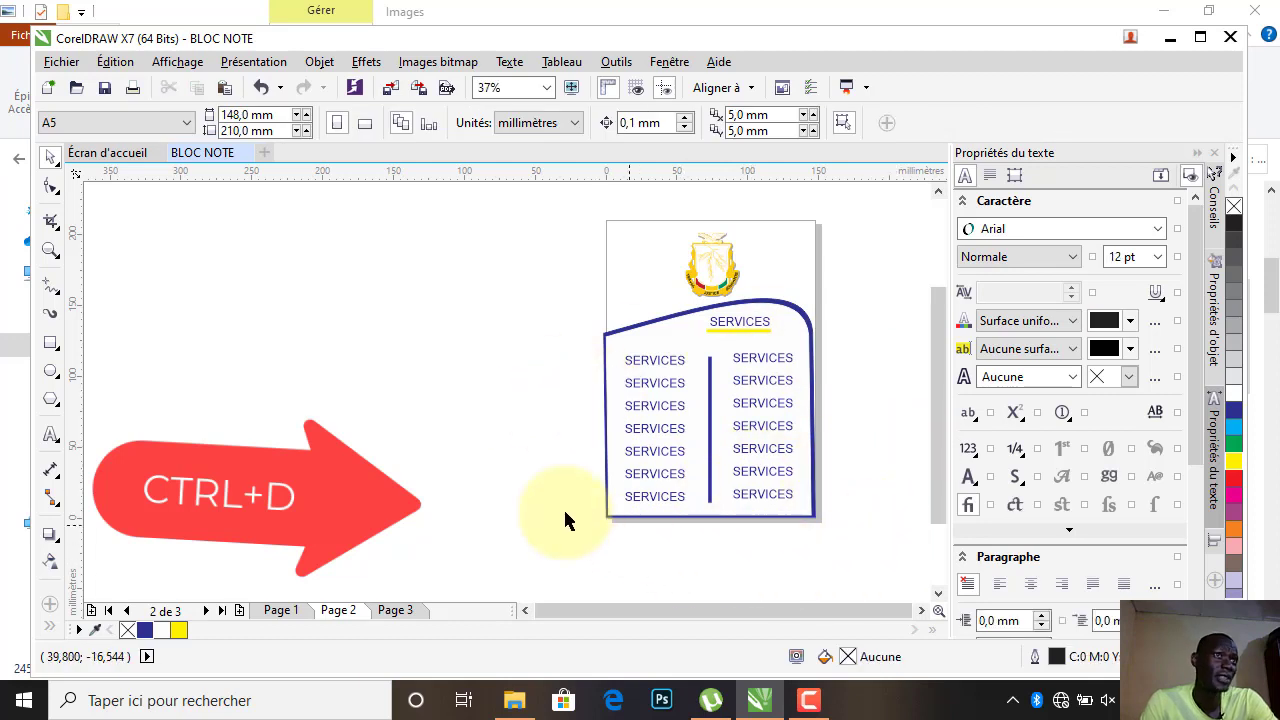
Draw a footer bar about 147.6 × 9.7 mm across the page's bottom and colour its fill and outline blue.
left_click(51, 345)
left_click_drag(607, 504, 822, 521)
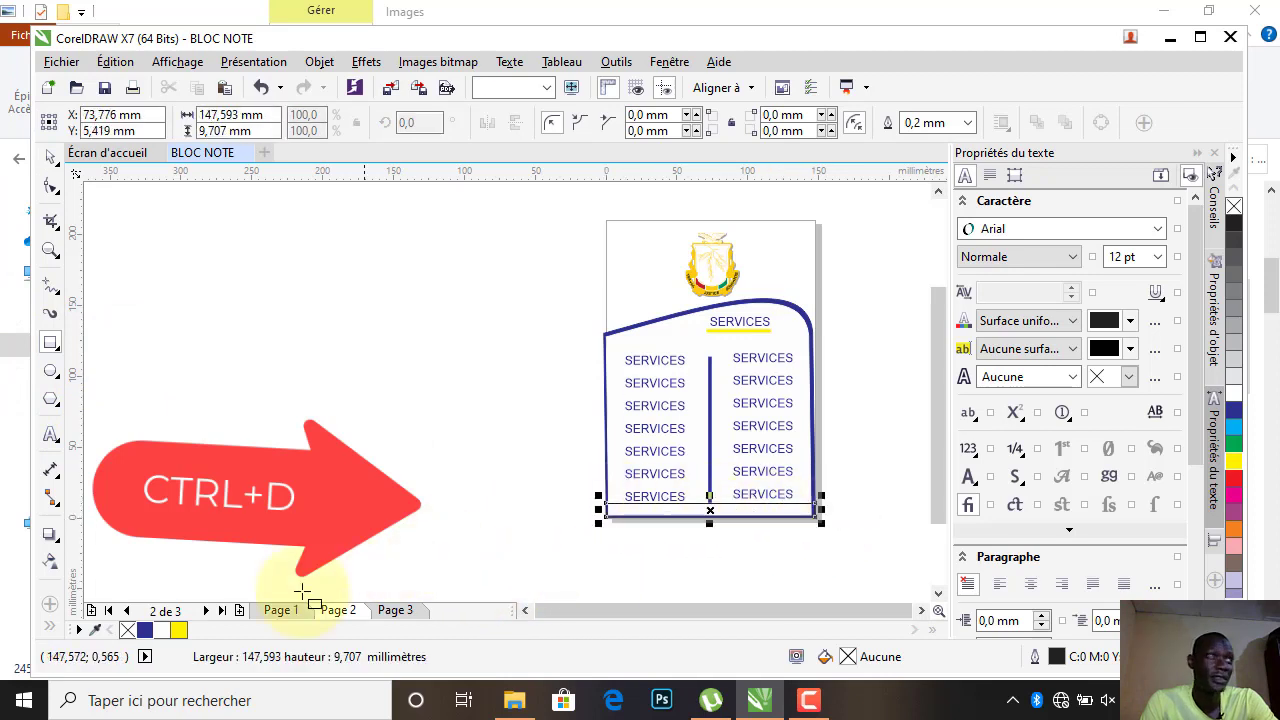
left_click(144, 632)
right_click(145, 635)
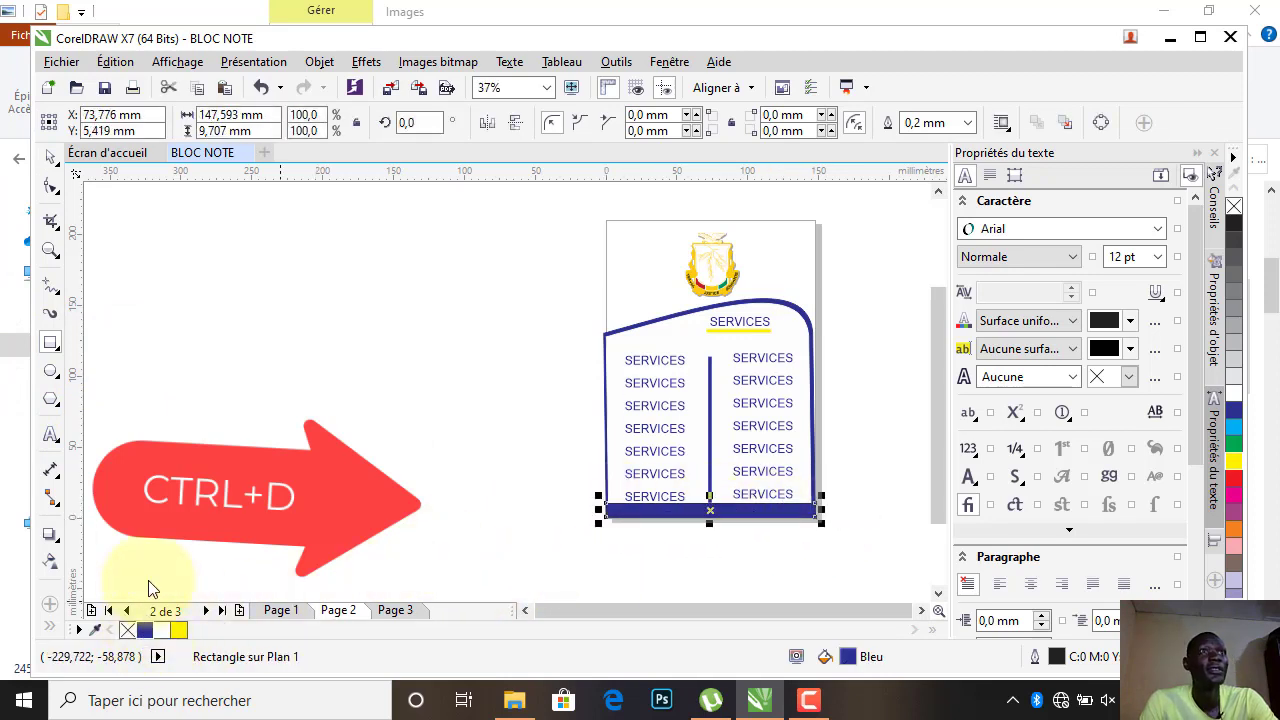
left_click(50, 158)
left_click(330, 250)
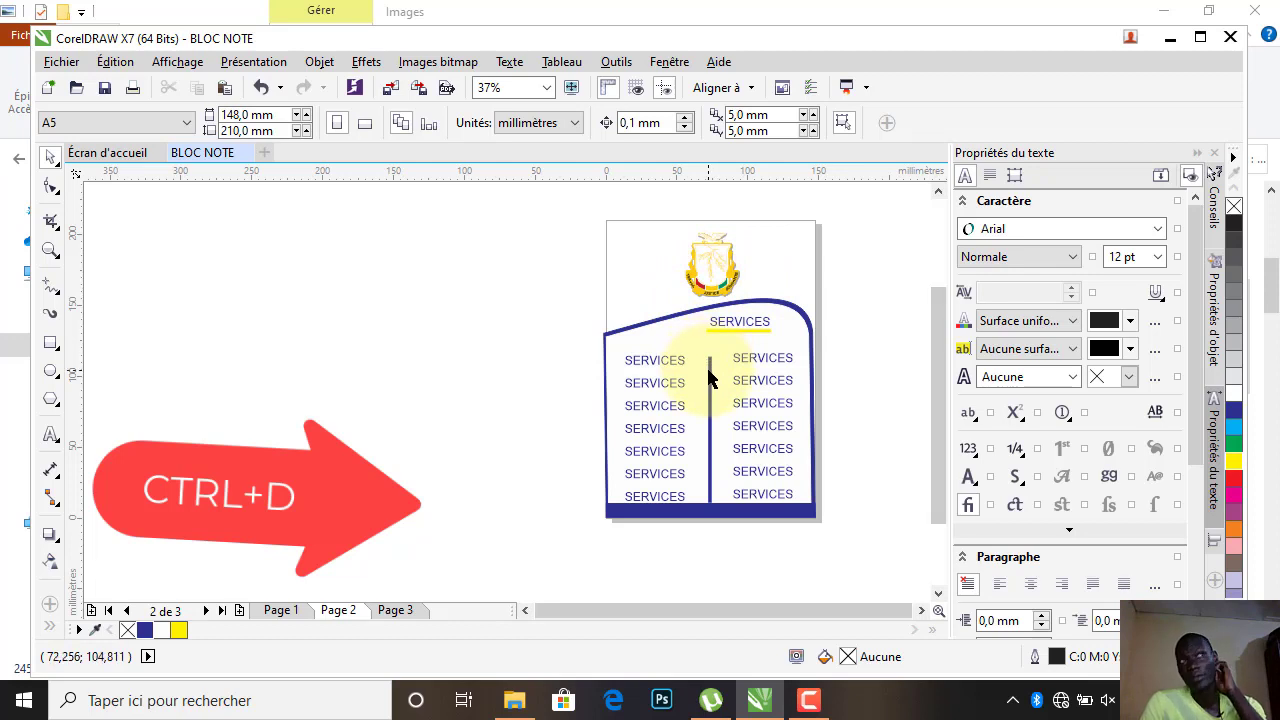
Draw a circle about 16.9 mm in diameter at the left end of the blue arch, with a white fill and blue outline.
left_click(50, 371)
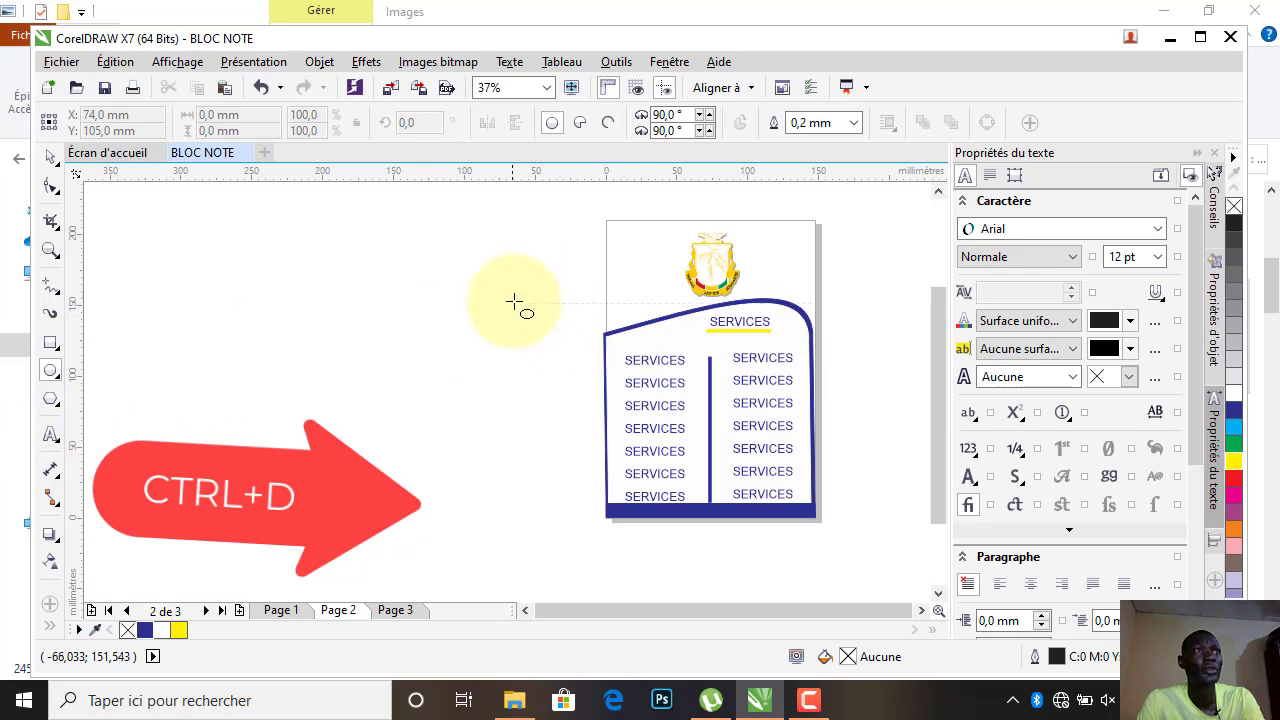
mouse_move(514, 302)
left_mouse_down()
mouse_move(528, 323)
mouse_move(514, 308)
mouse_move(651, 337)
mouse_move(616, 330)
left_mouse_up()
left_click(51, 158)
scroll(610, 330, "up", 2)
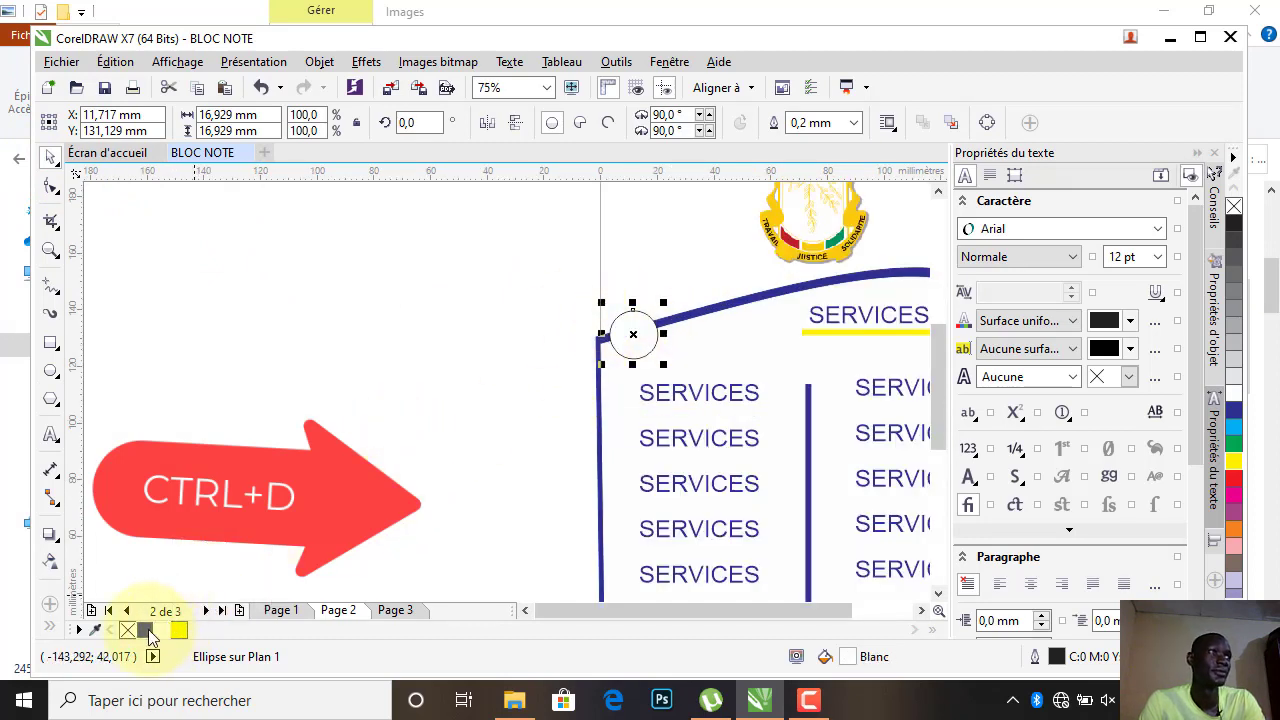
right_click(146, 630)
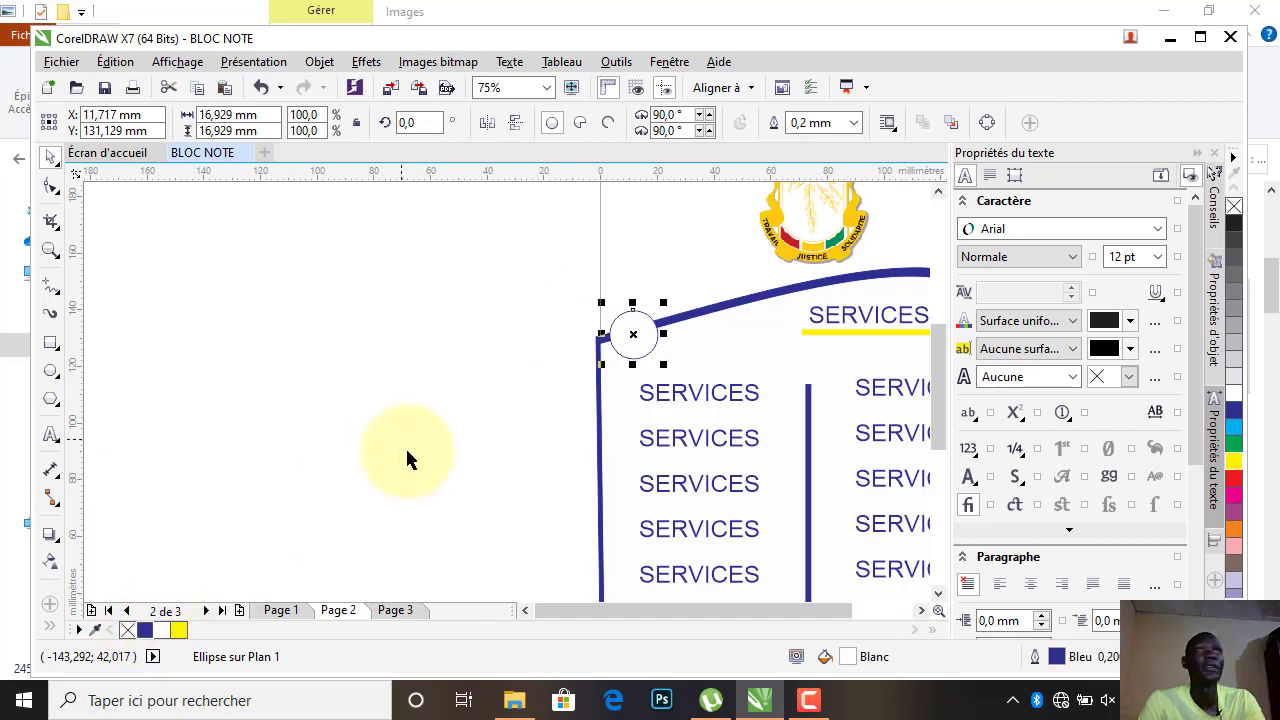
Set the circle's outline width to 2.5 mm.
left_click(852, 124)
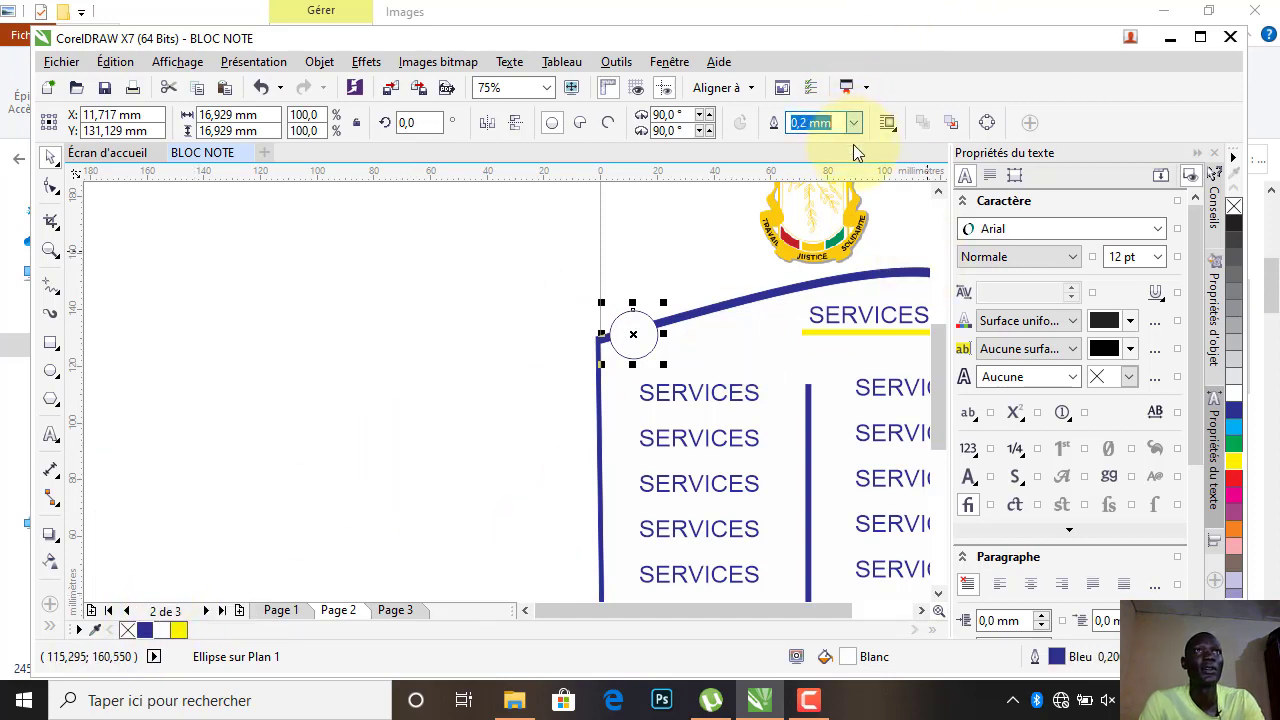
left_click(826, 218)
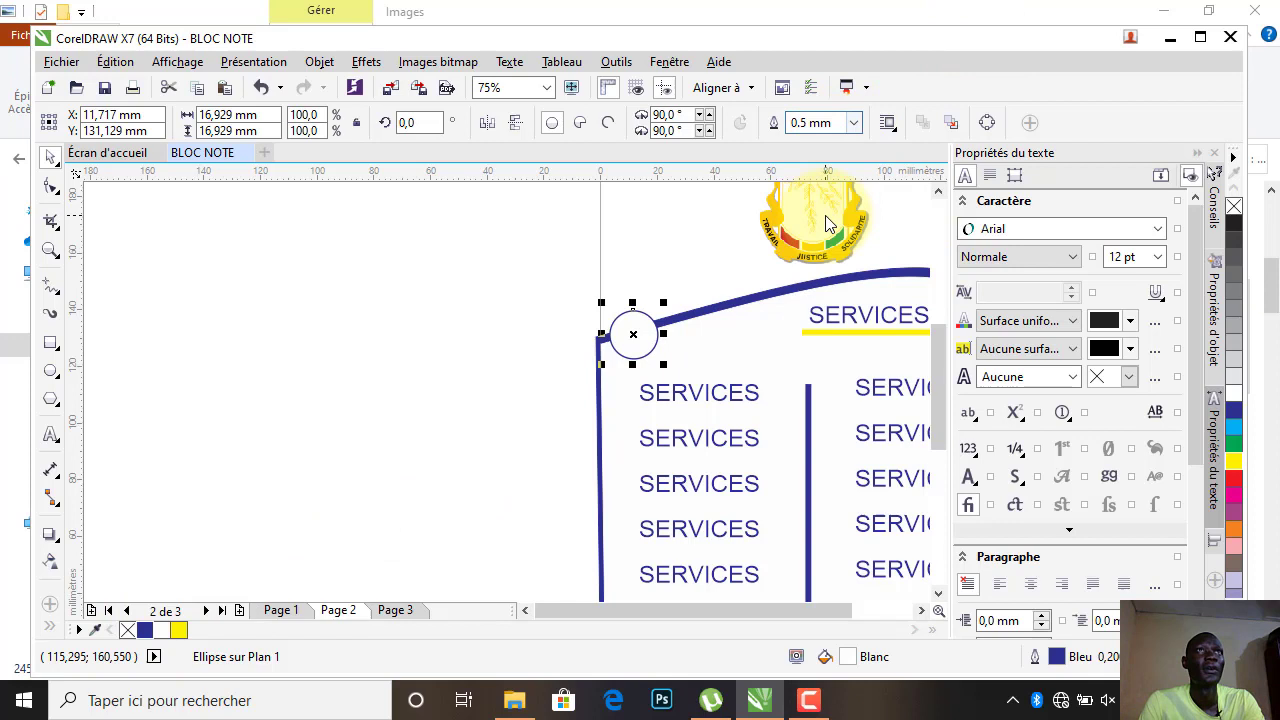
left_click(853, 122)
left_click(815, 293)
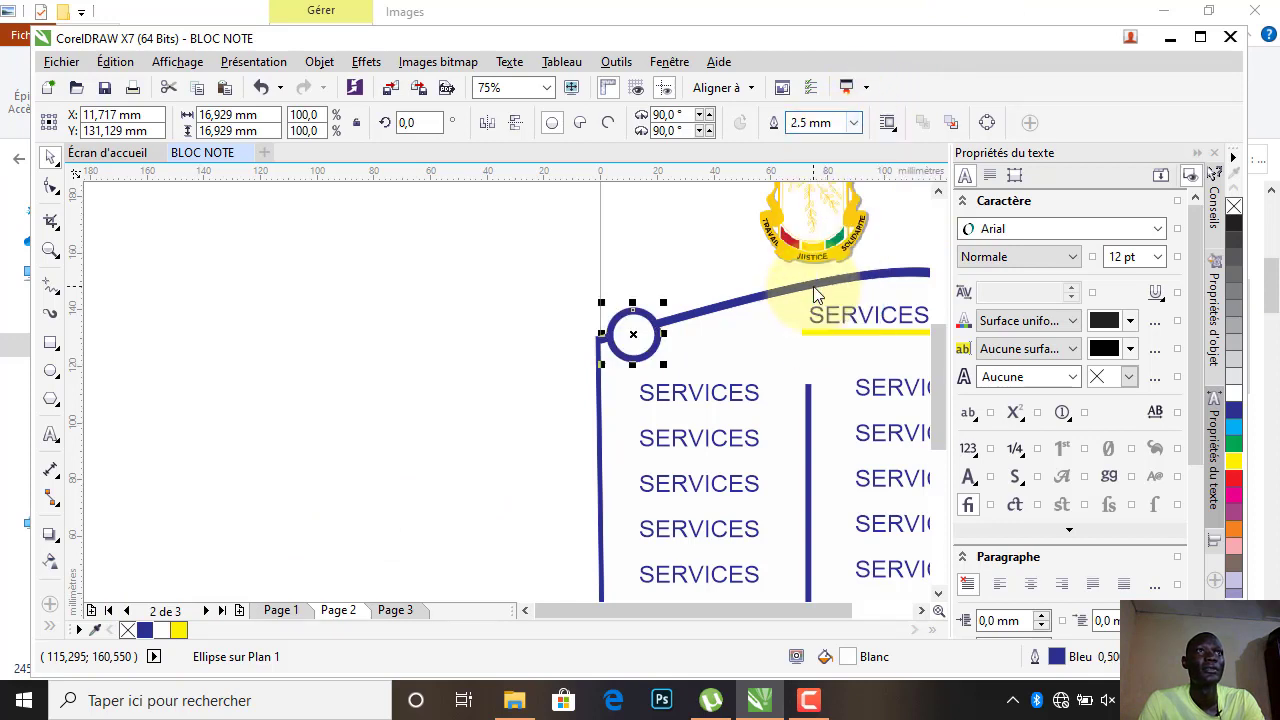
Duplicate the circle along the arch and repeat the copy at the same spacing, making a row of three circles.
scroll(722, 293, "down", 2)
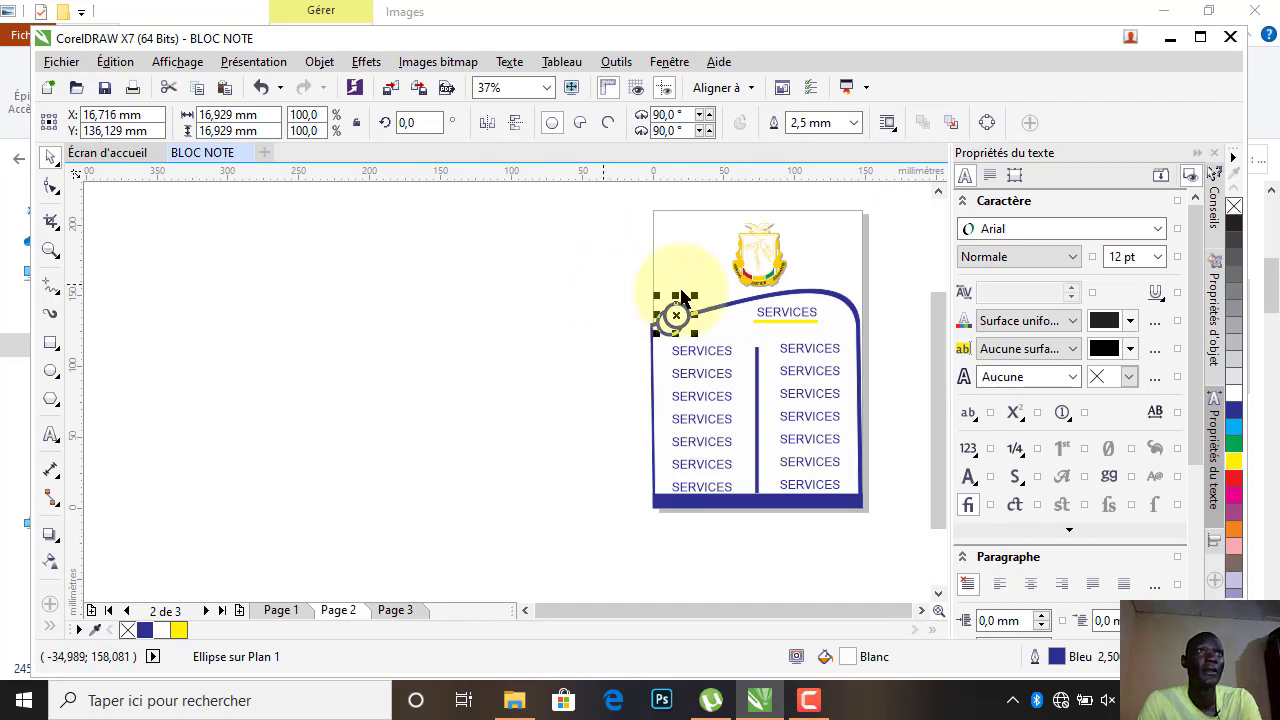
left_click_drag(669, 321, 716, 305)
key("ctrl+r")
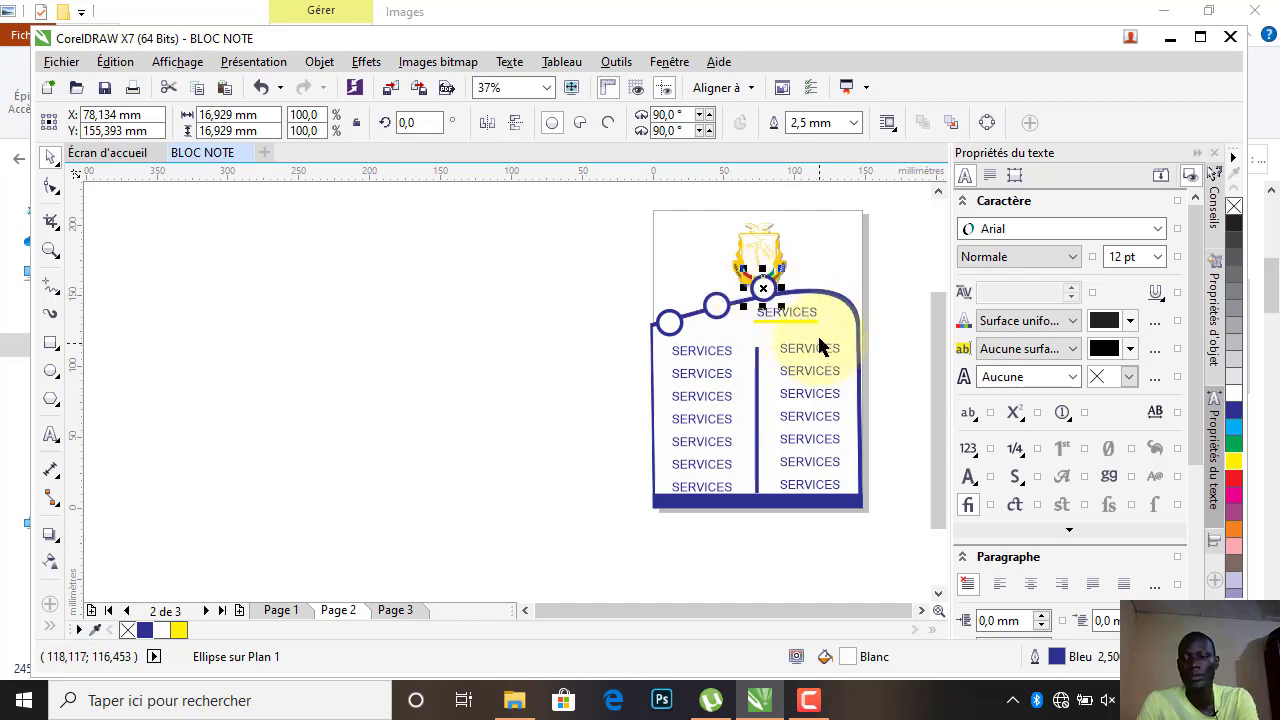
Nudge the third circle about 1.2 mm down so it sits on the blue arch.
key("Down")
key("Down")
key("Down")
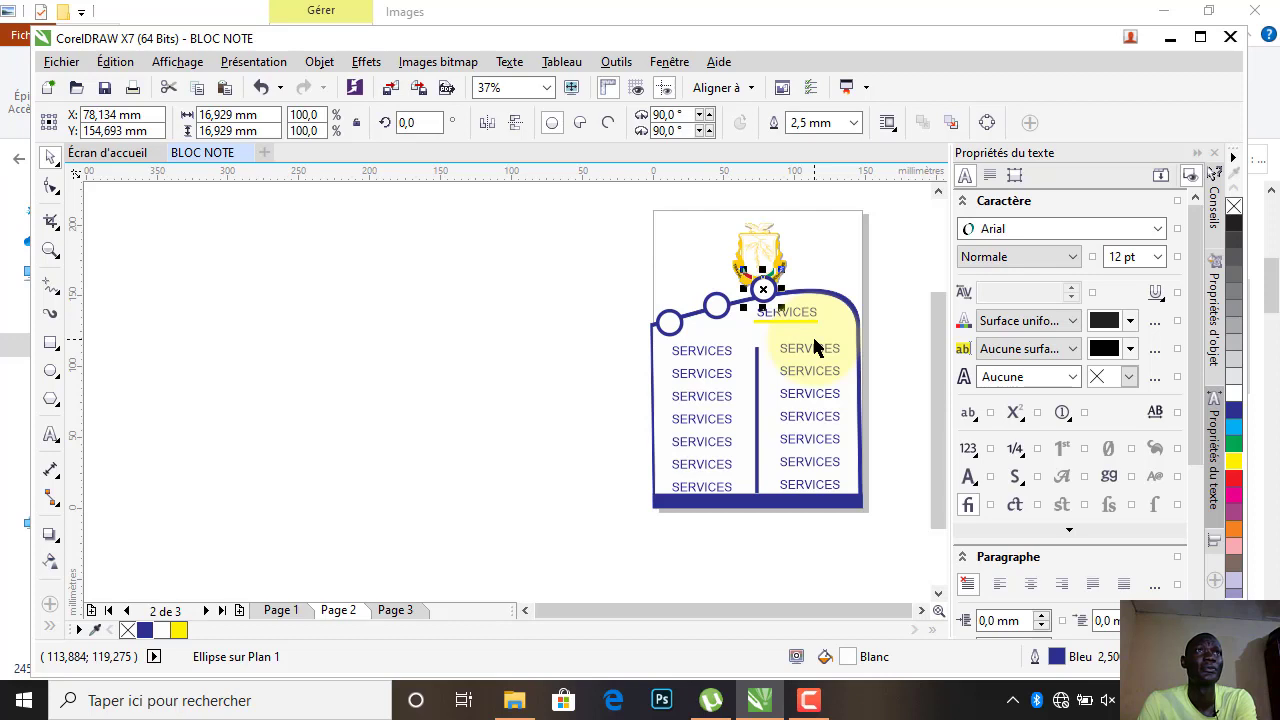
key("Down")
key("Down")
key("Down")
key("Down")
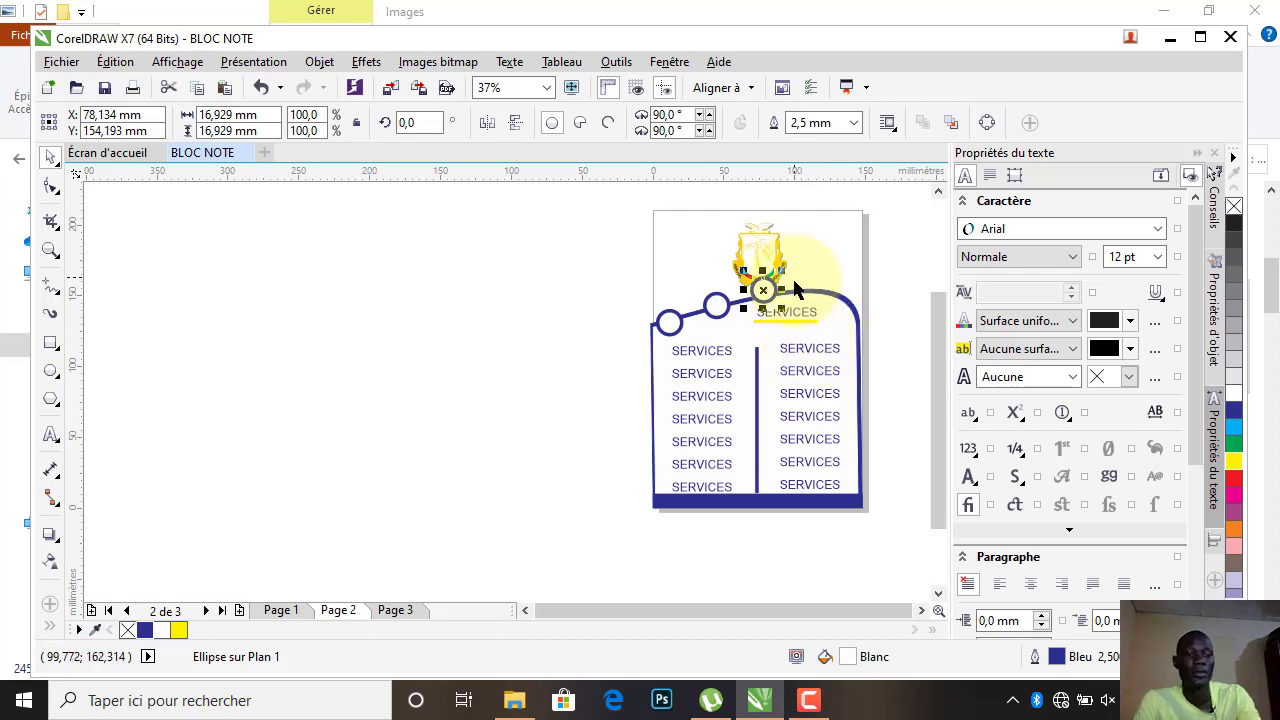
Duplicate the third circle and place the copy as a fourth circle near the right end of the arch.
key("ctrl+d")
left_click_drag(808, 273, 823, 289)
left_click(879, 307)
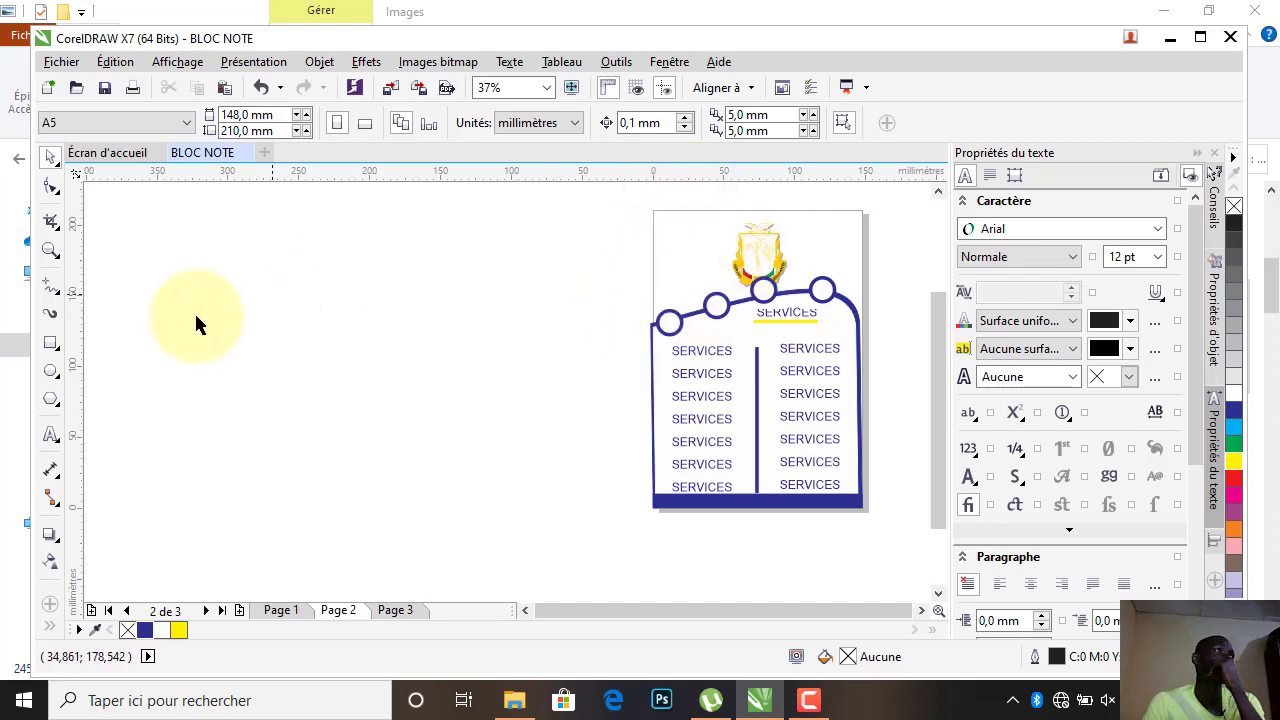
Draw a rectangle about 39 × 31 mm in the page's top-left corner and convert it to curves.
left_click(49, 345)
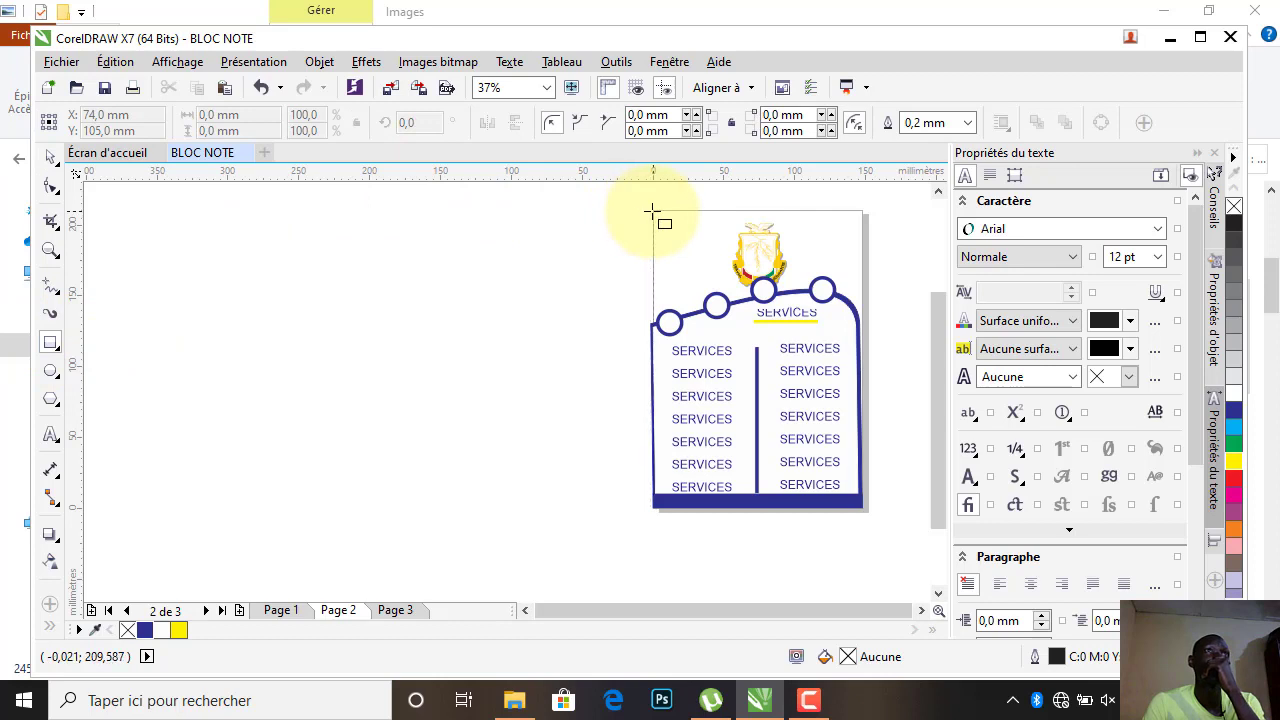
left_click_drag(652, 212, 708, 256)
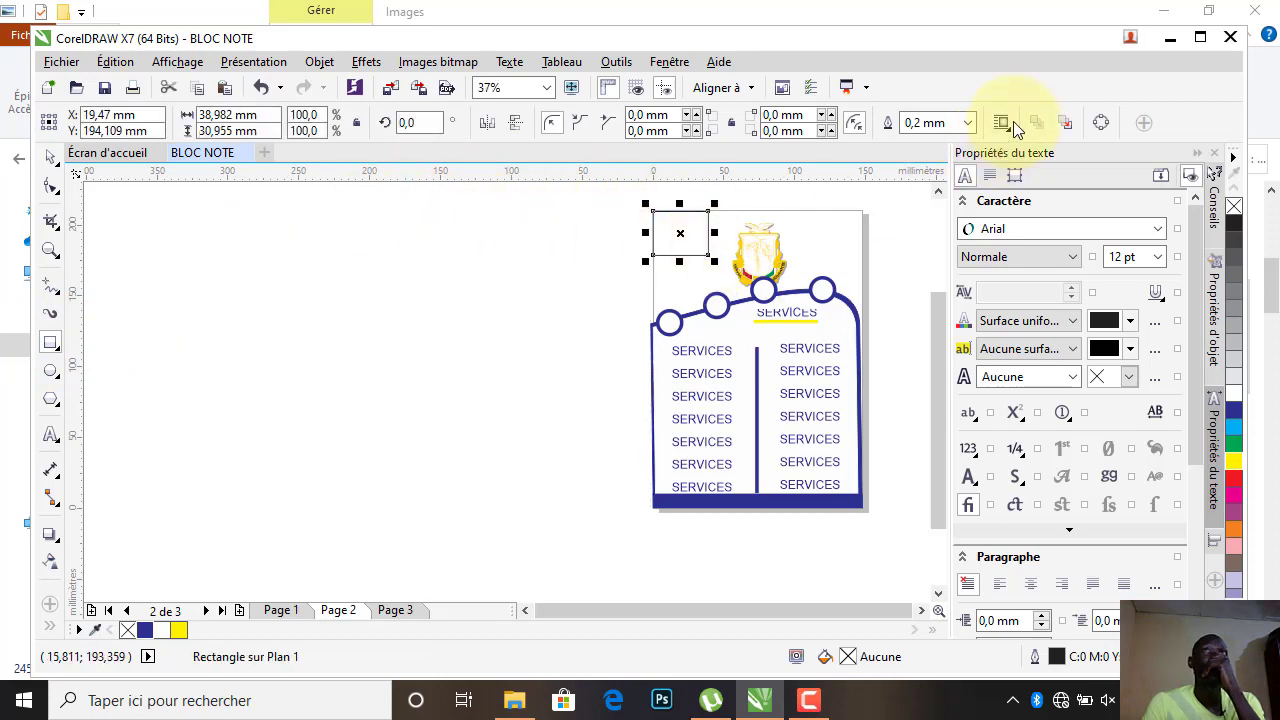
key("ctrl+q")
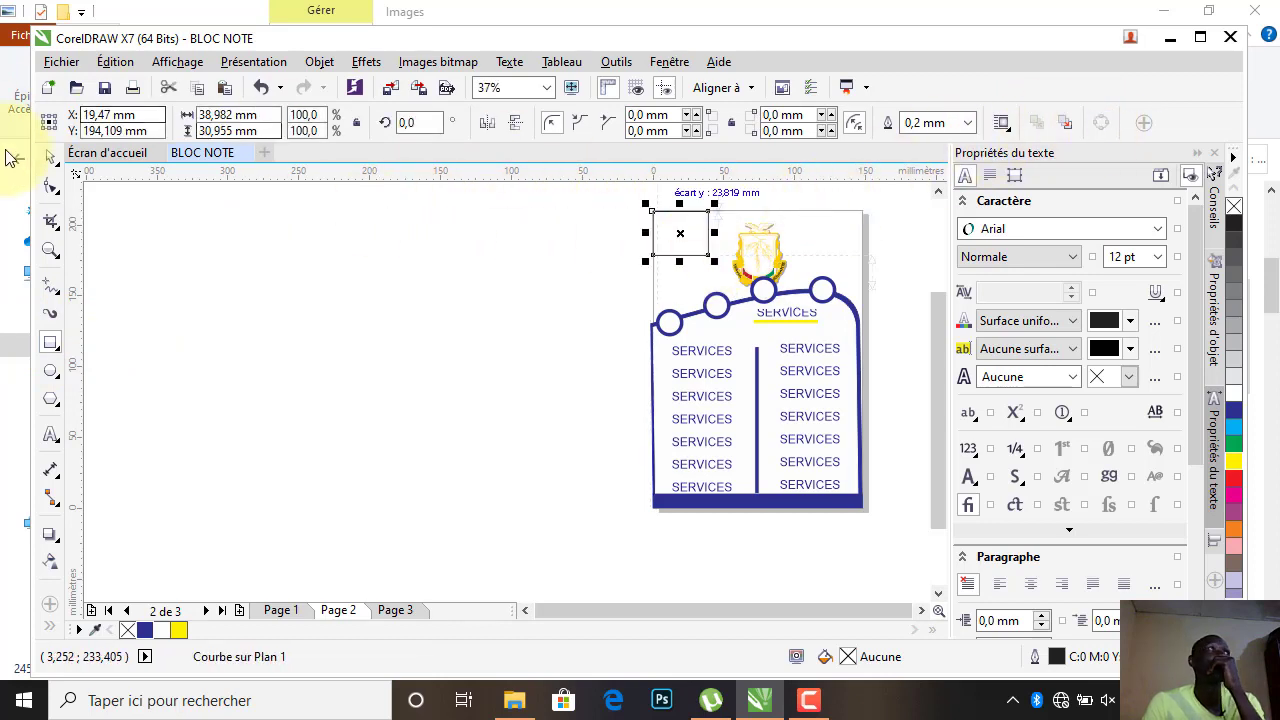
Move the rectangle's lower-right node up to the page's top edge and bend the resulting diagonal side outward into a curve.
left_click(55, 188)
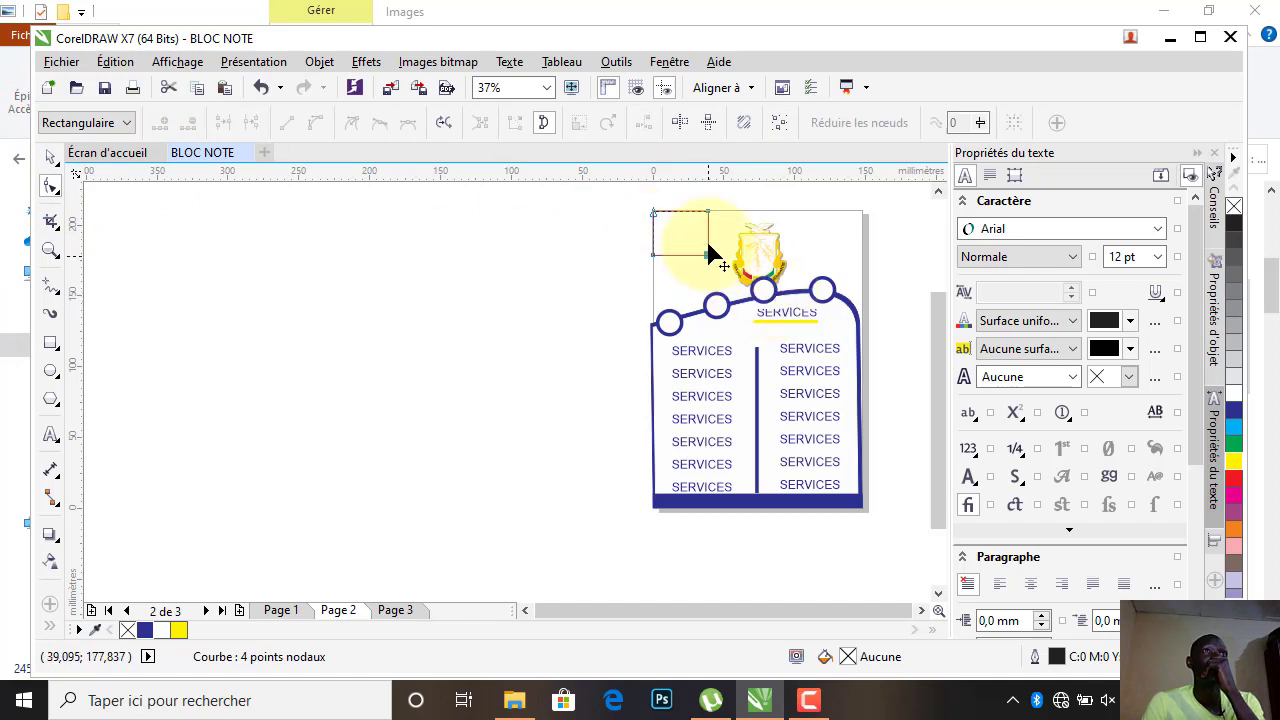
left_click_drag(708, 256, 714, 209)
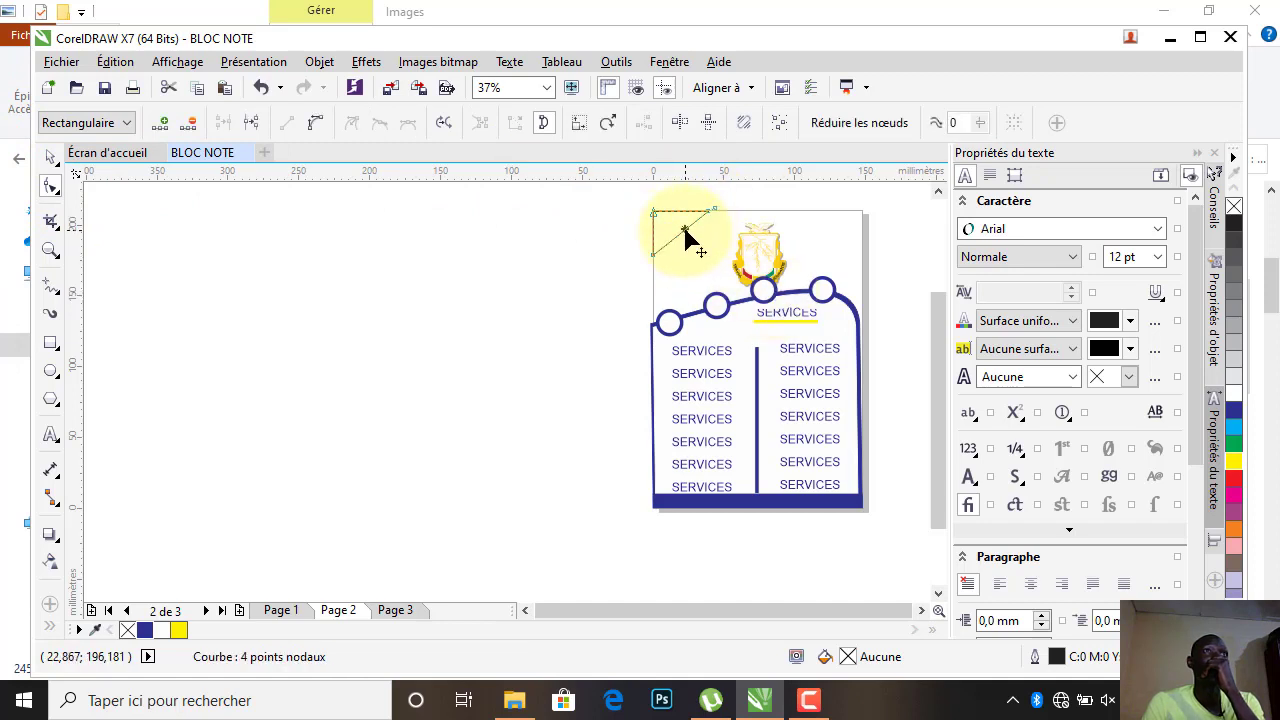
left_click(685, 230)
left_click(316, 123)
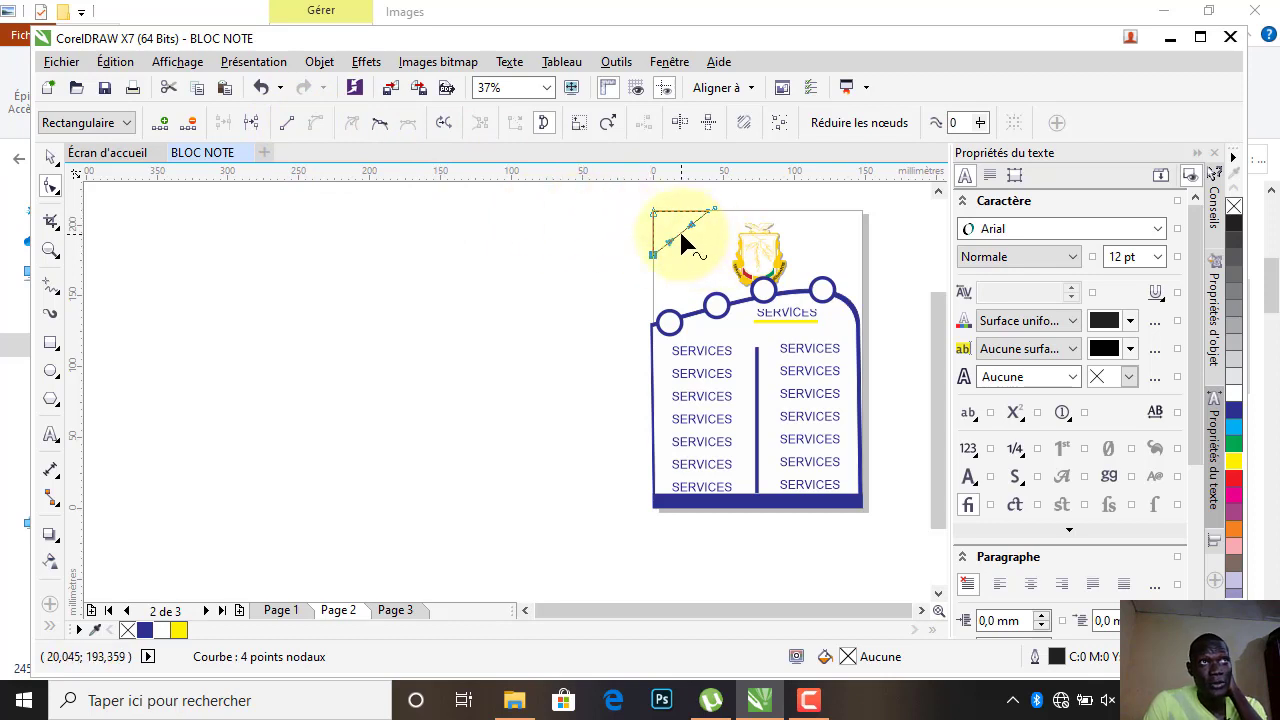
left_click_drag(681, 236, 655, 266)
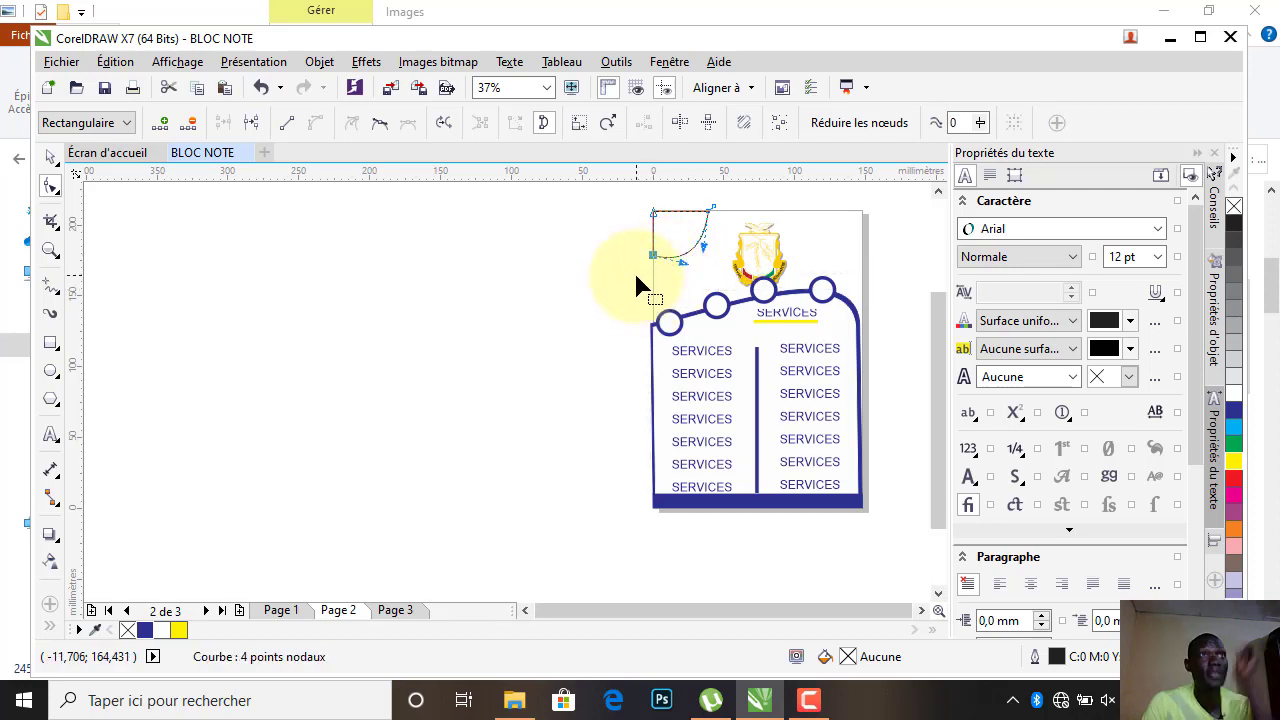
Colour the fill and outline of the curved corner shape blue.
left_click(146, 628)
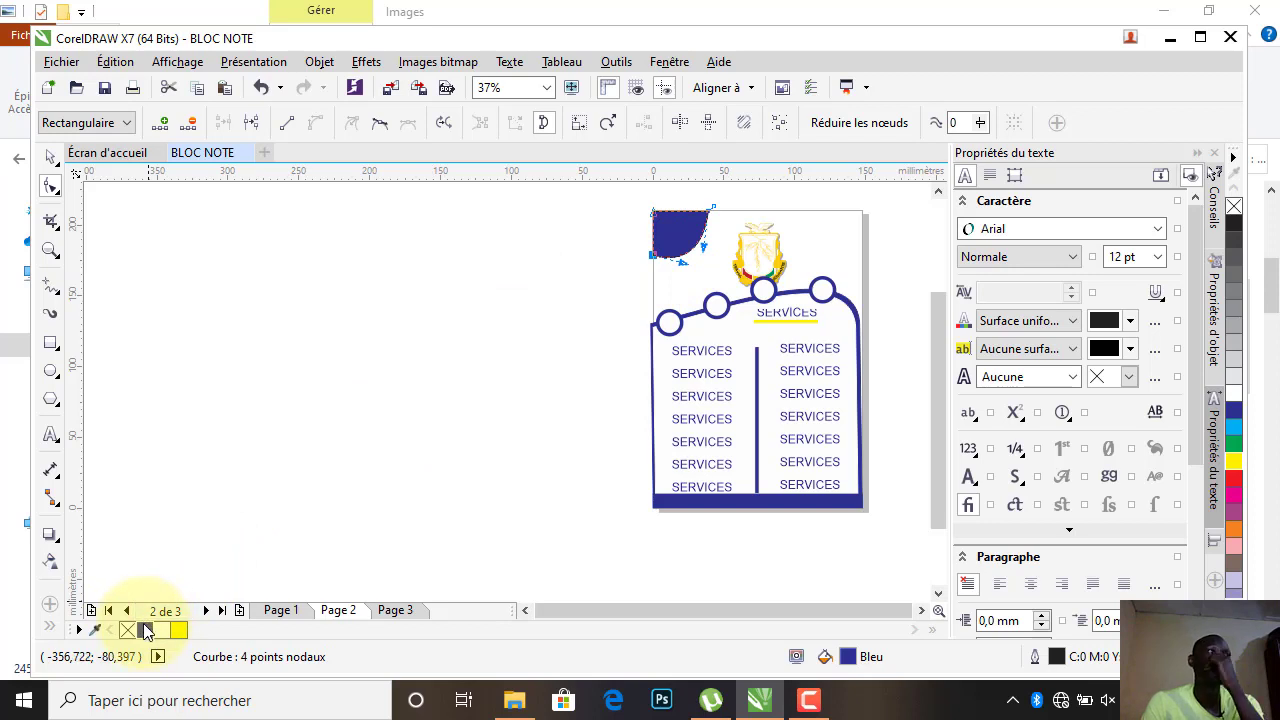
right_click(146, 628)
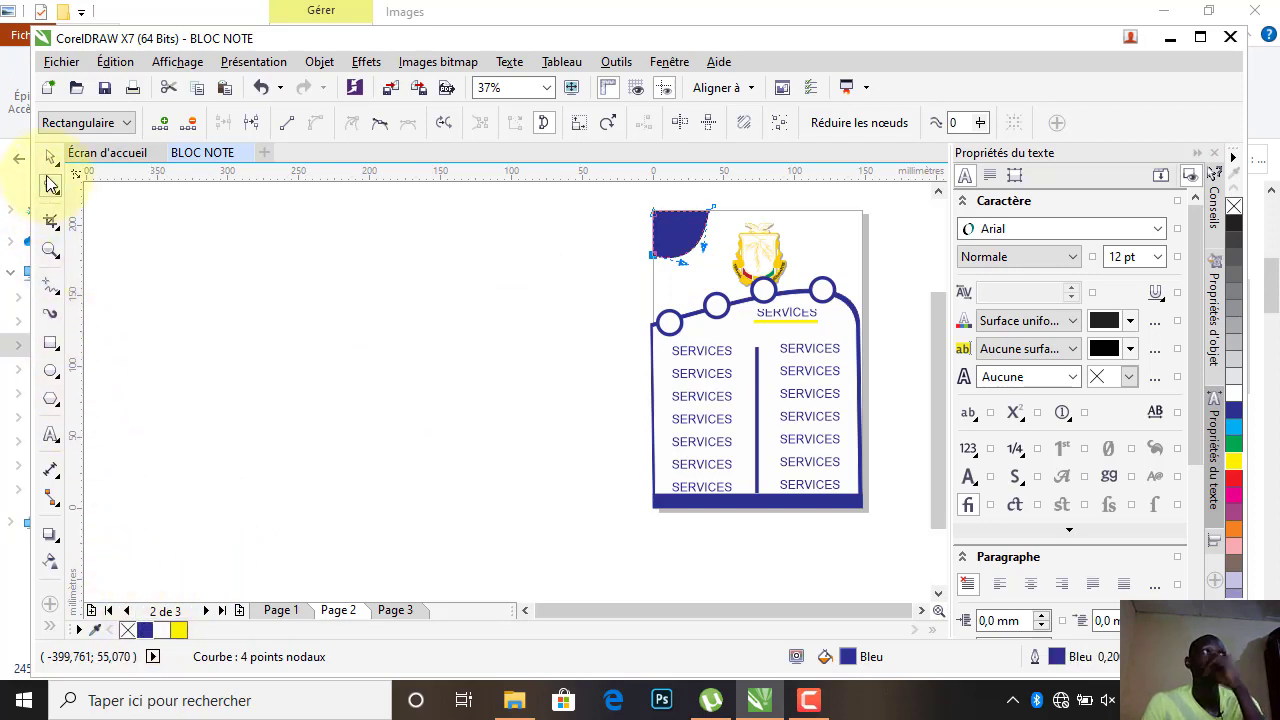
left_click(50, 157)
left_click(170, 205)
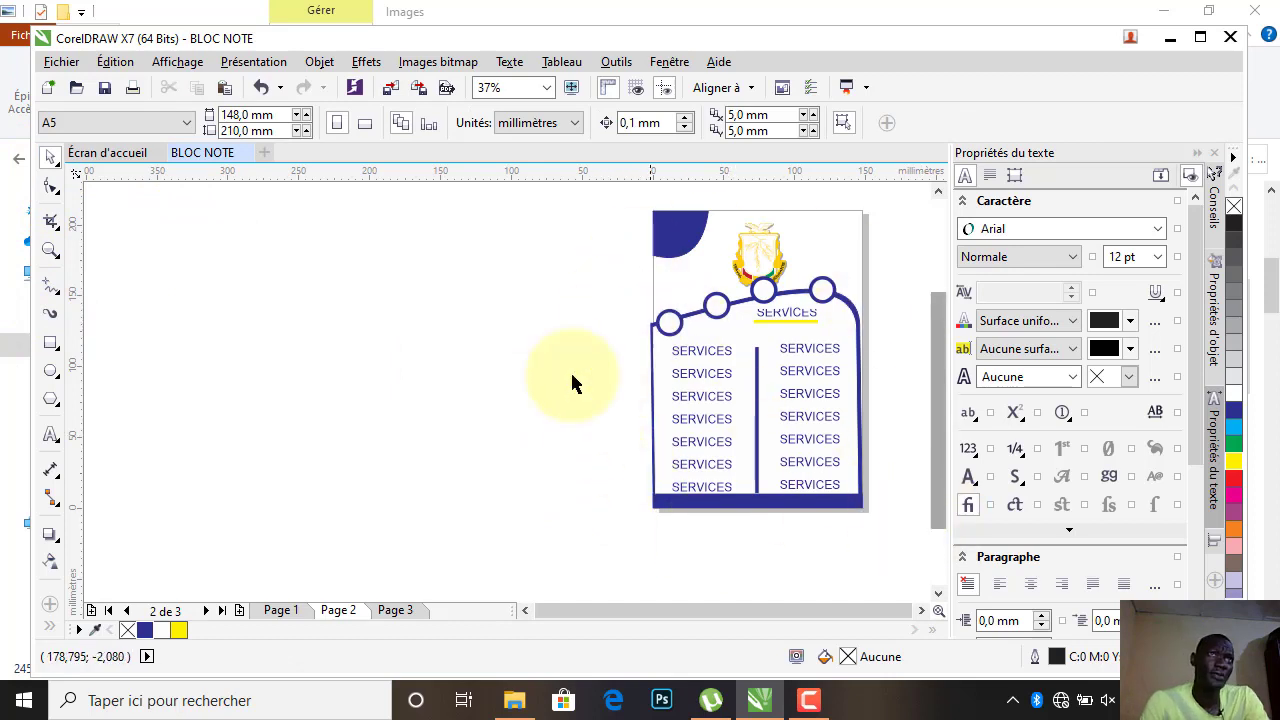
Add the artistic text "République dde Guinée" at the top of page 3.
left_click(287, 609)
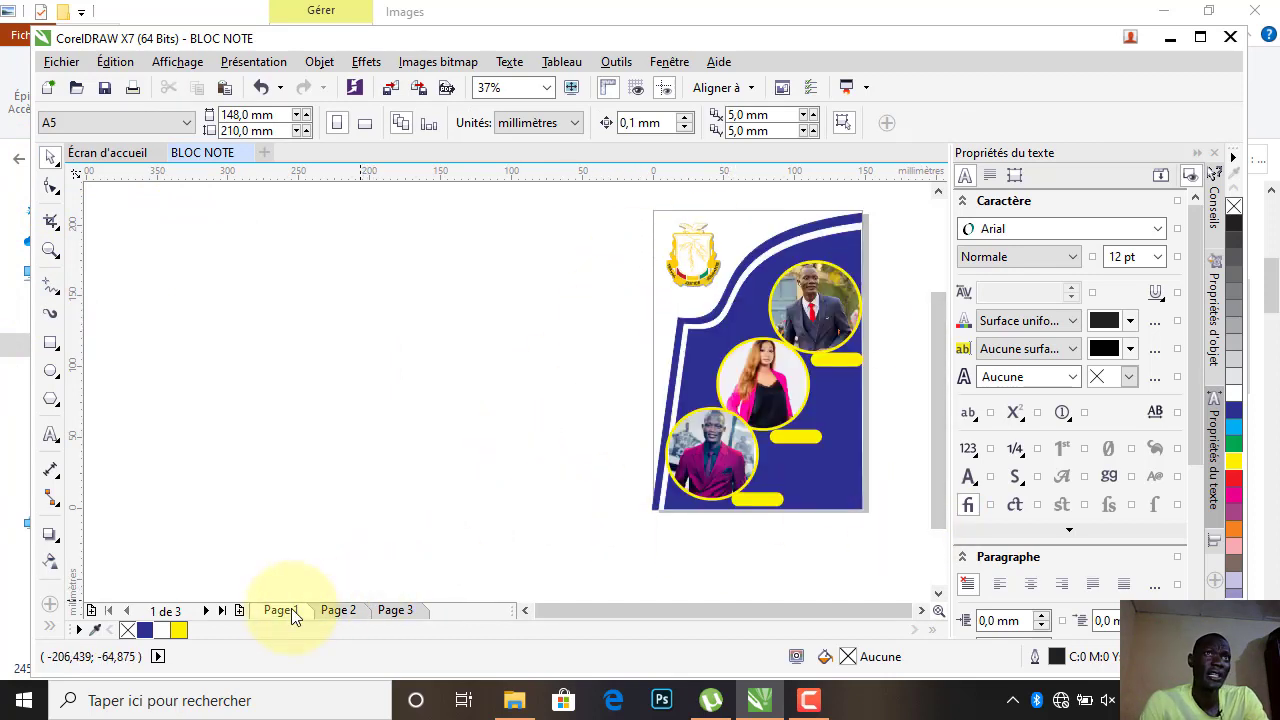
left_click(338, 609)
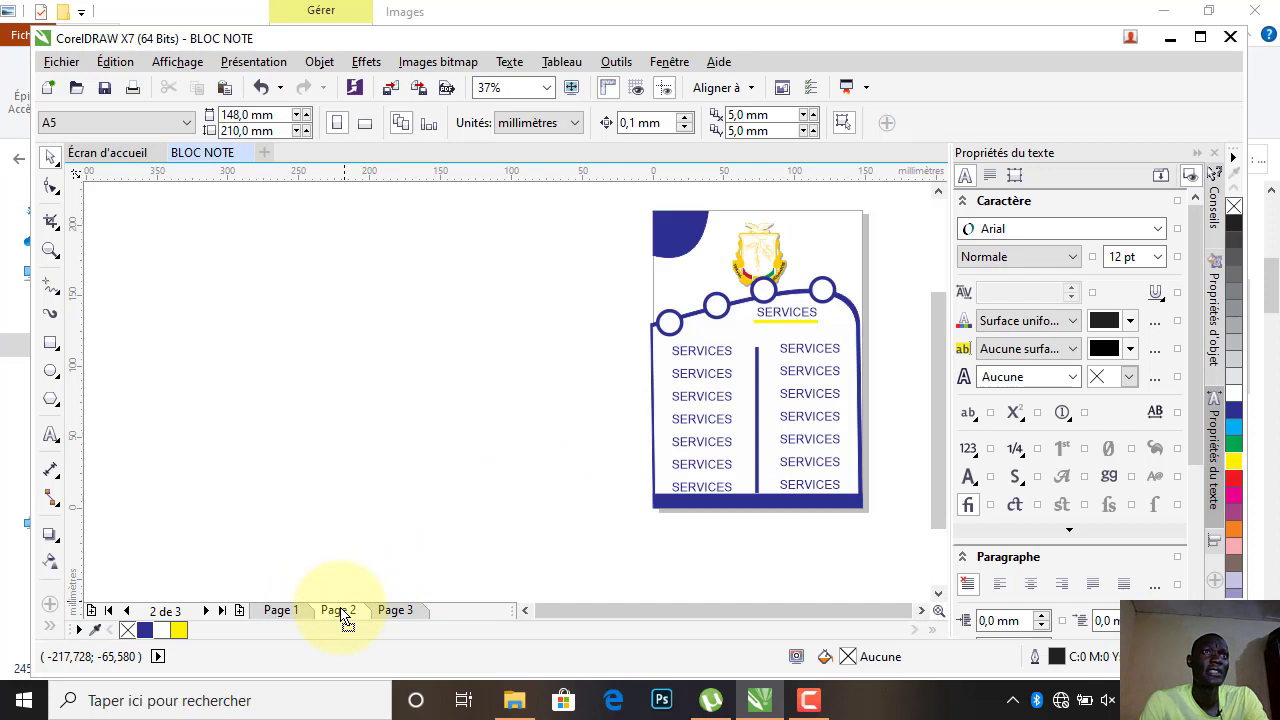
left_click(395, 612)
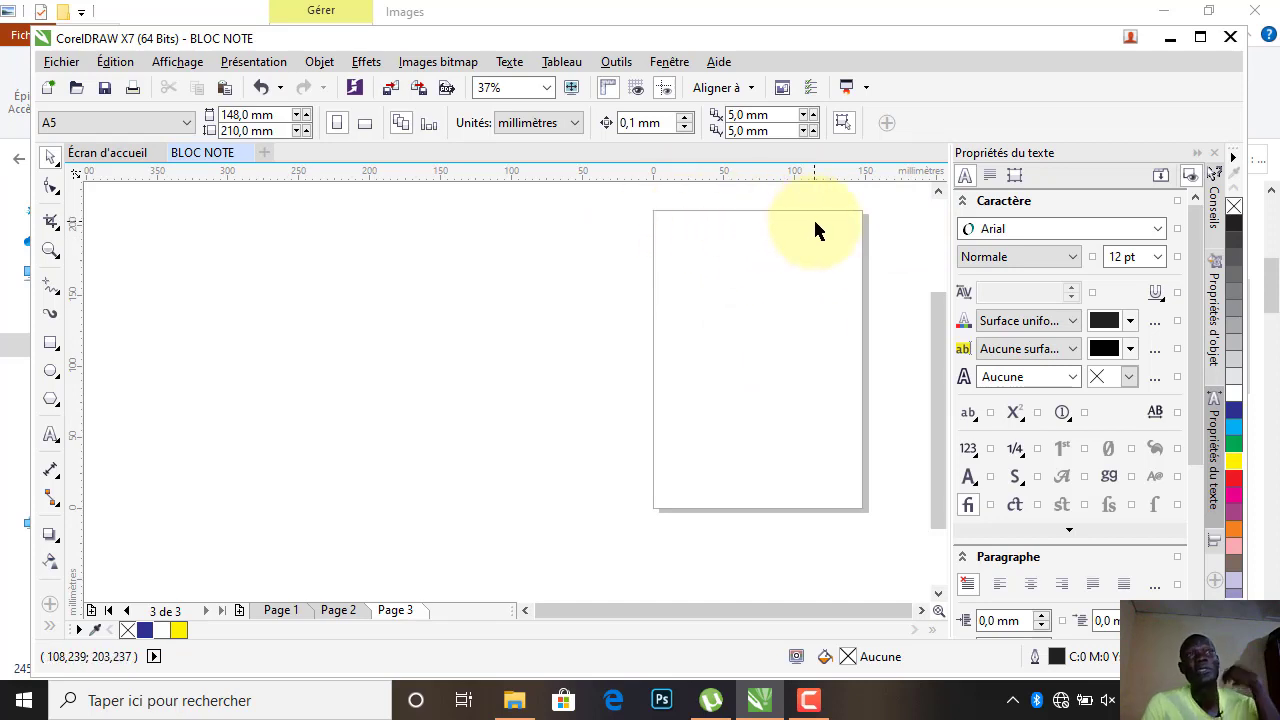
left_click(50, 434)
left_click(691, 220)
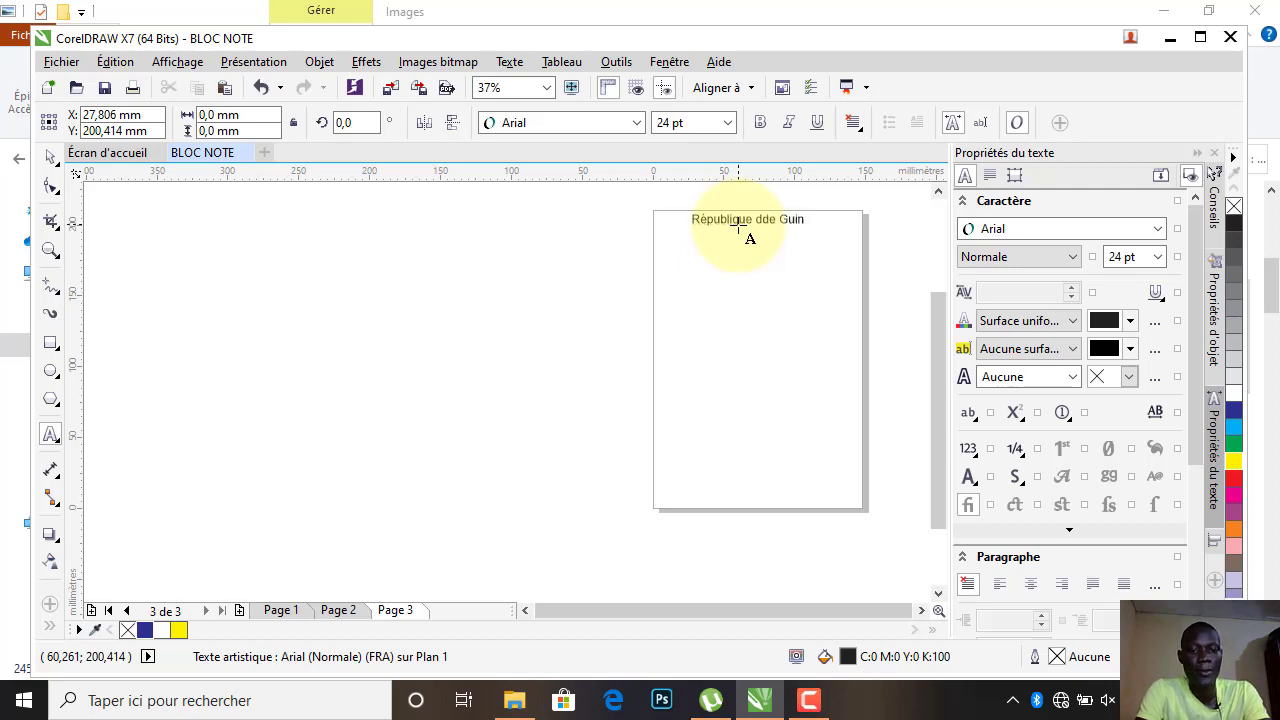
left_click(722, 229)
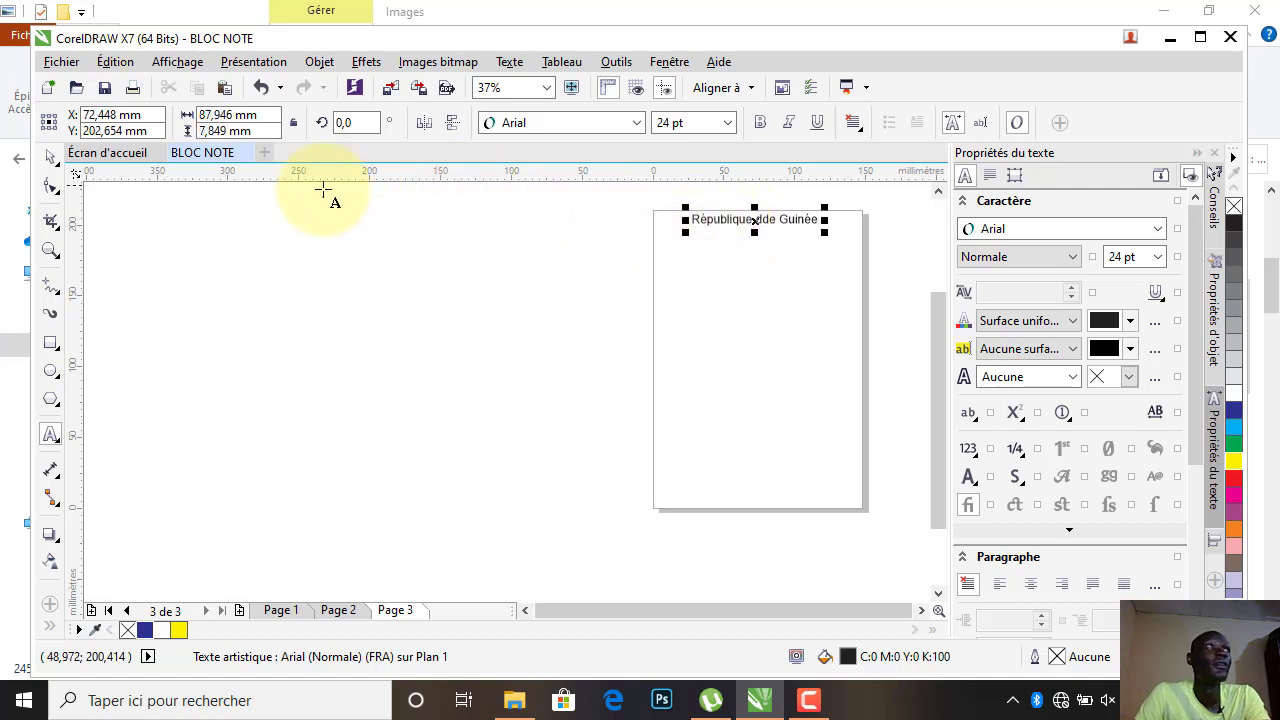
left_click(50, 160)
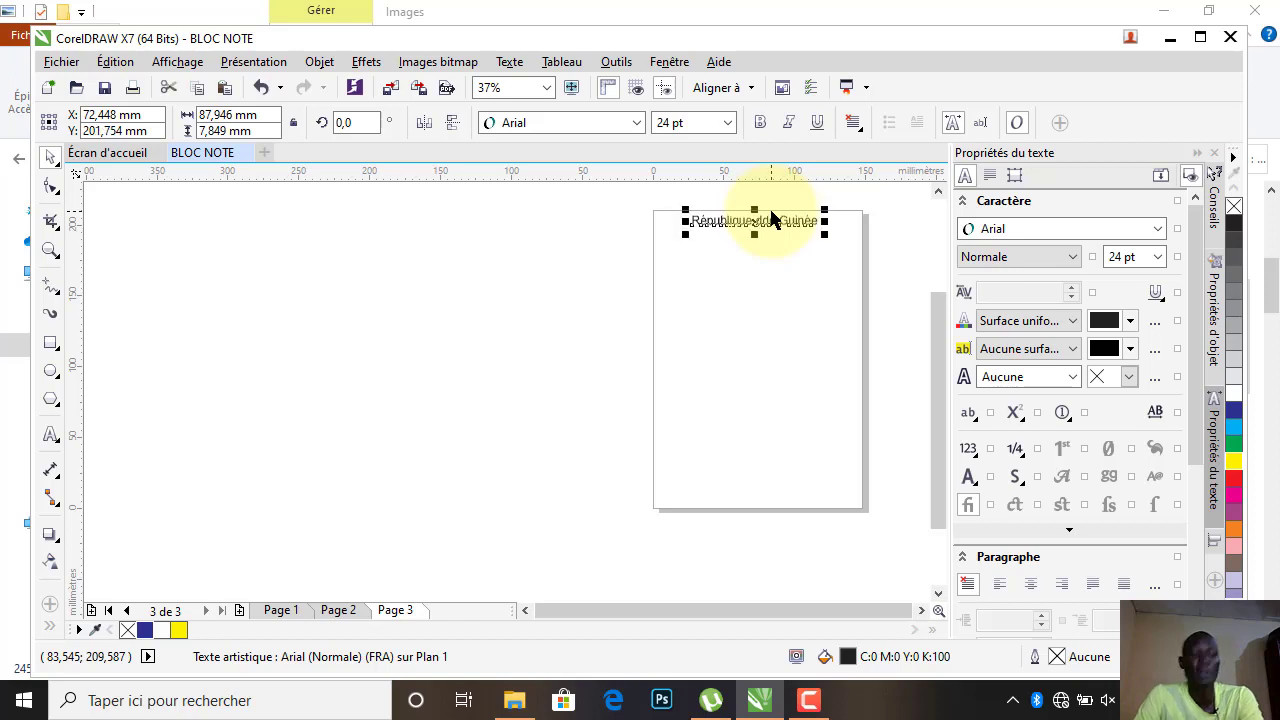
Duplicate the title just below itself and replace the copy's text with "Travail-Justice-Solidarité".
key("ctrl+d")
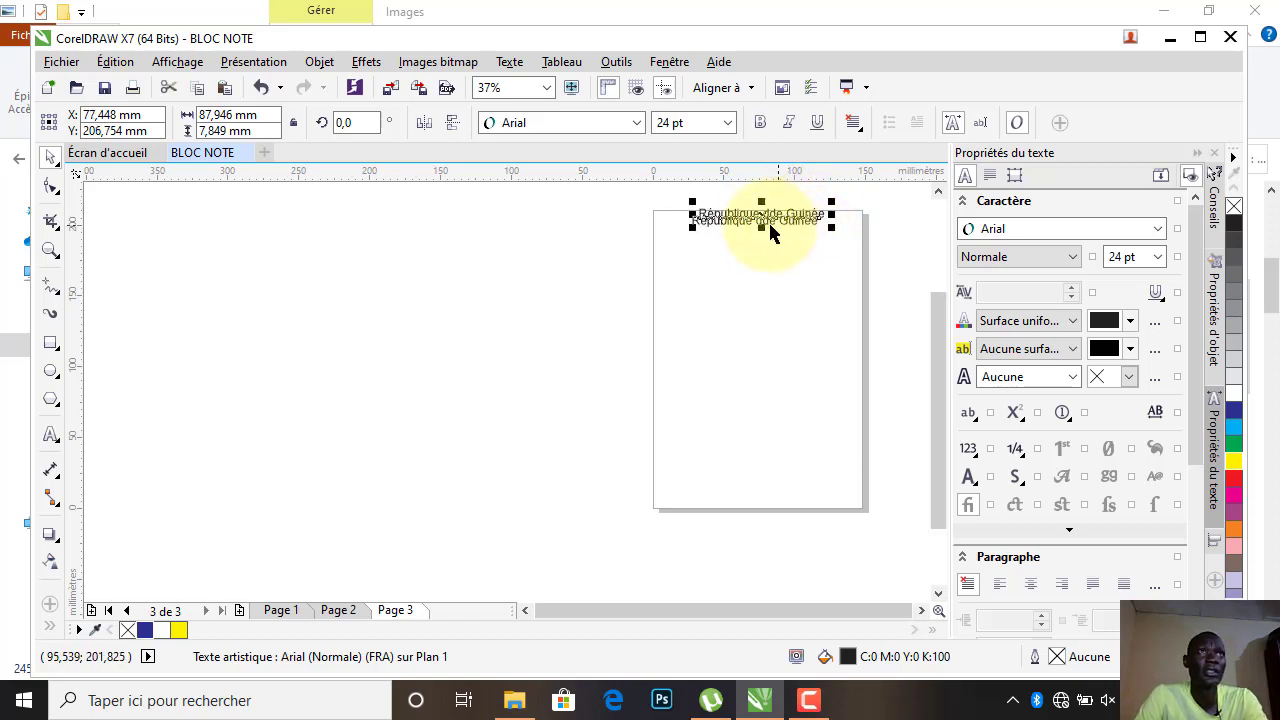
left_click_drag(764, 218, 770, 238)
left_click_drag(768, 234, 762, 246)
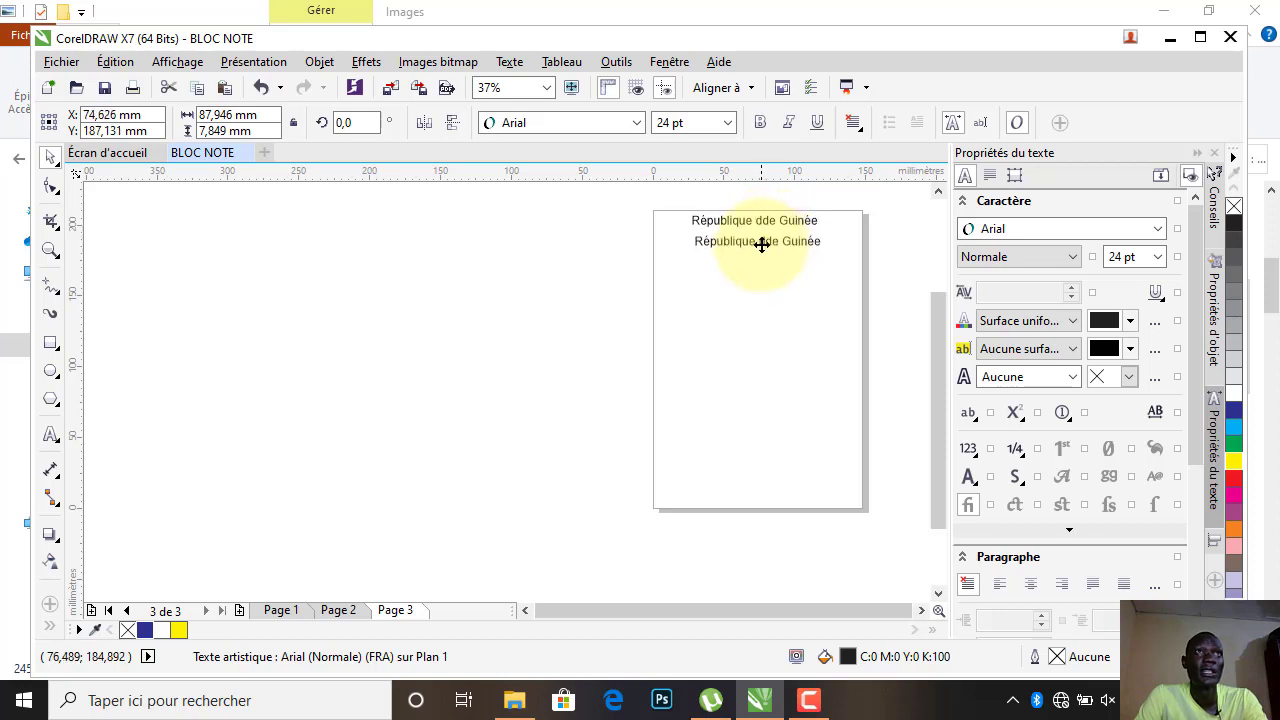
double_click(762, 245)
key("ctrl+a")
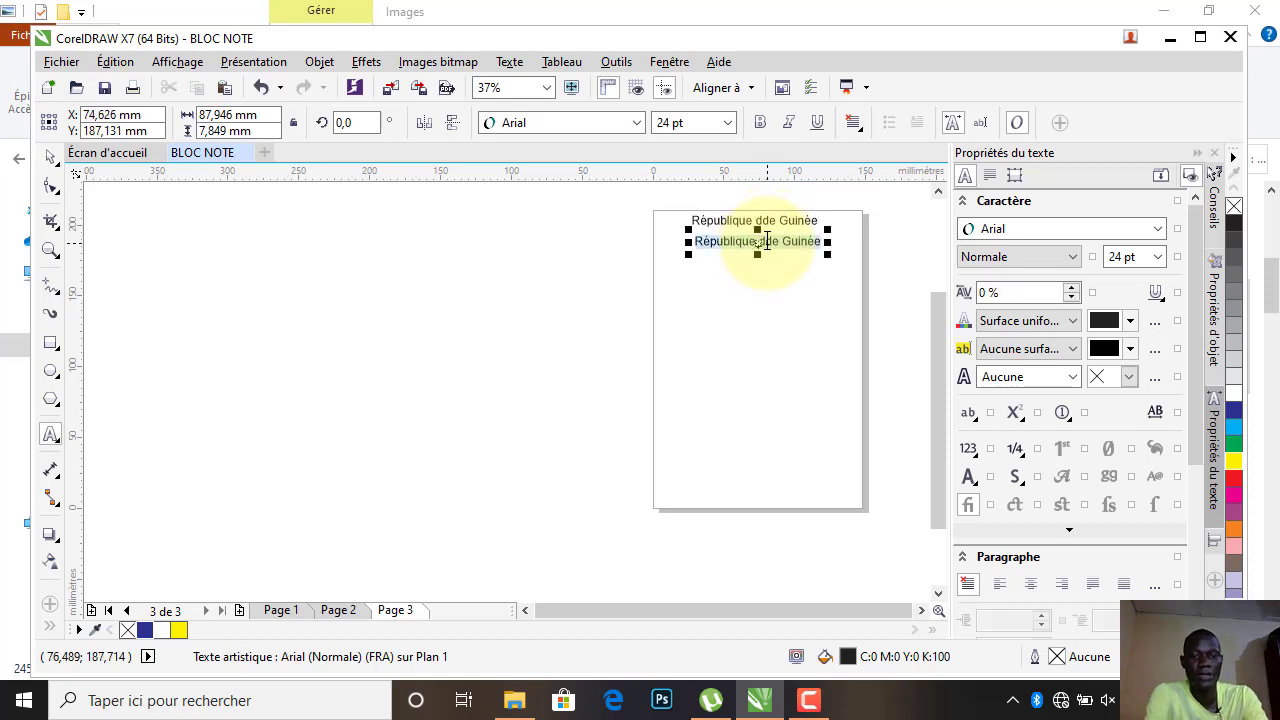
type("Travail-Justice-Solidarité")
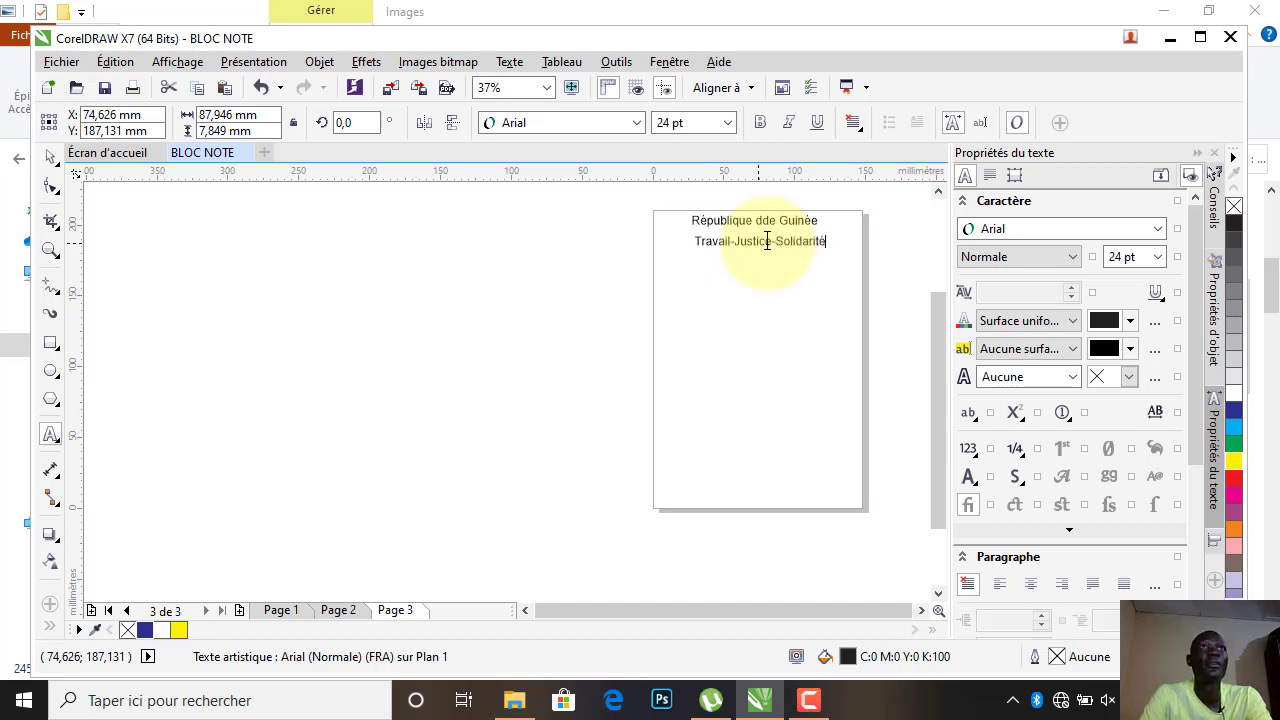
left_click(835, 248)
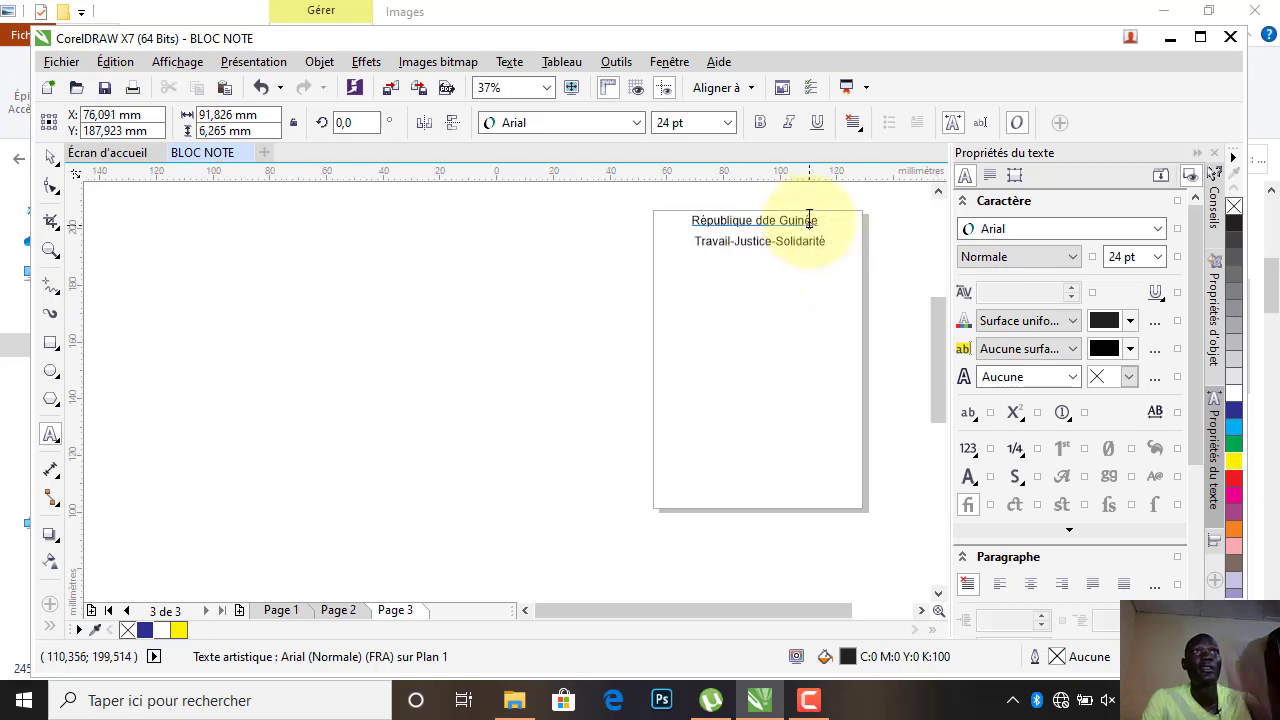
Colour the word "Travail" red and the word "Justice" yellow in the motto.
scroll(807, 218, "up", 2)
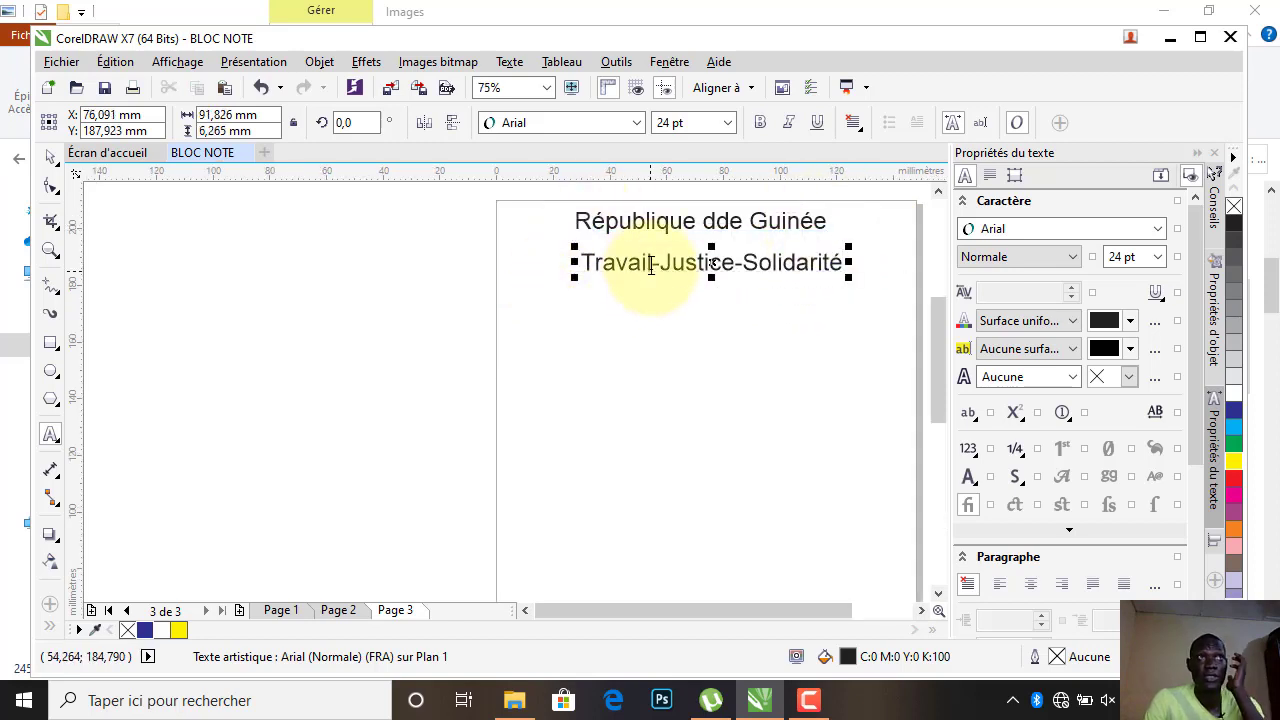
left_click_drag(648, 264, 571, 258)
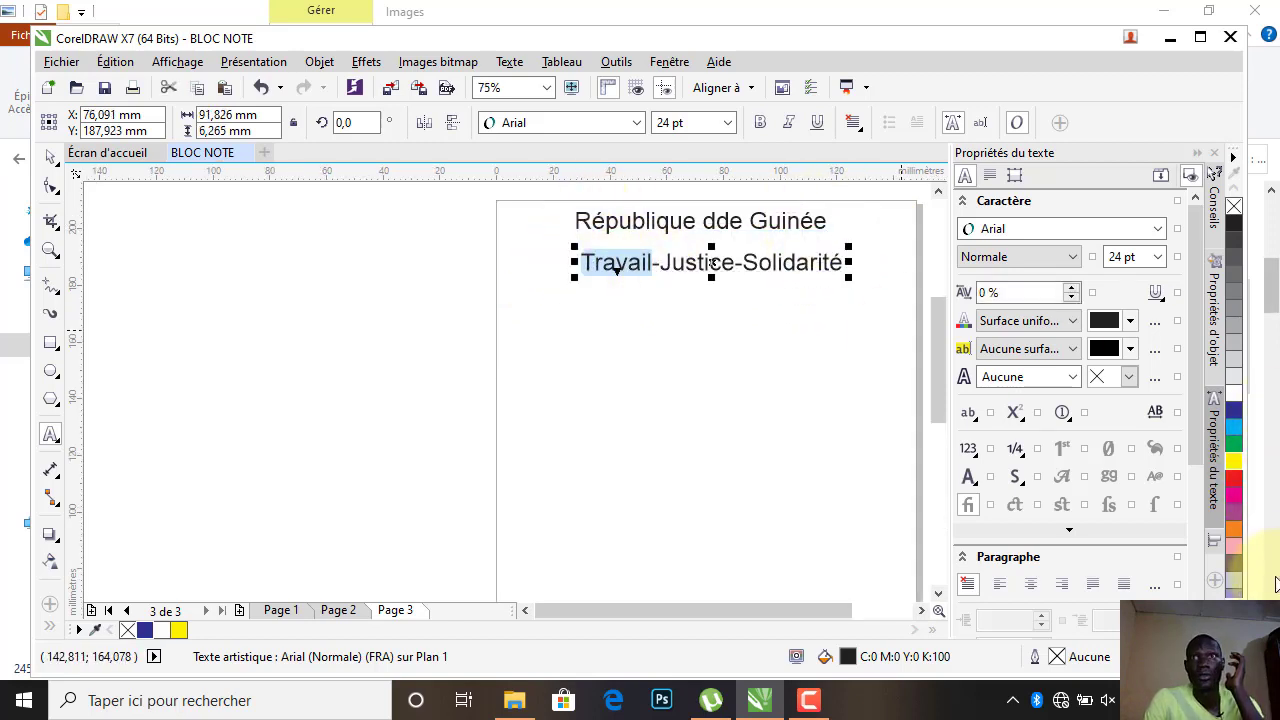
left_click(1234, 478)
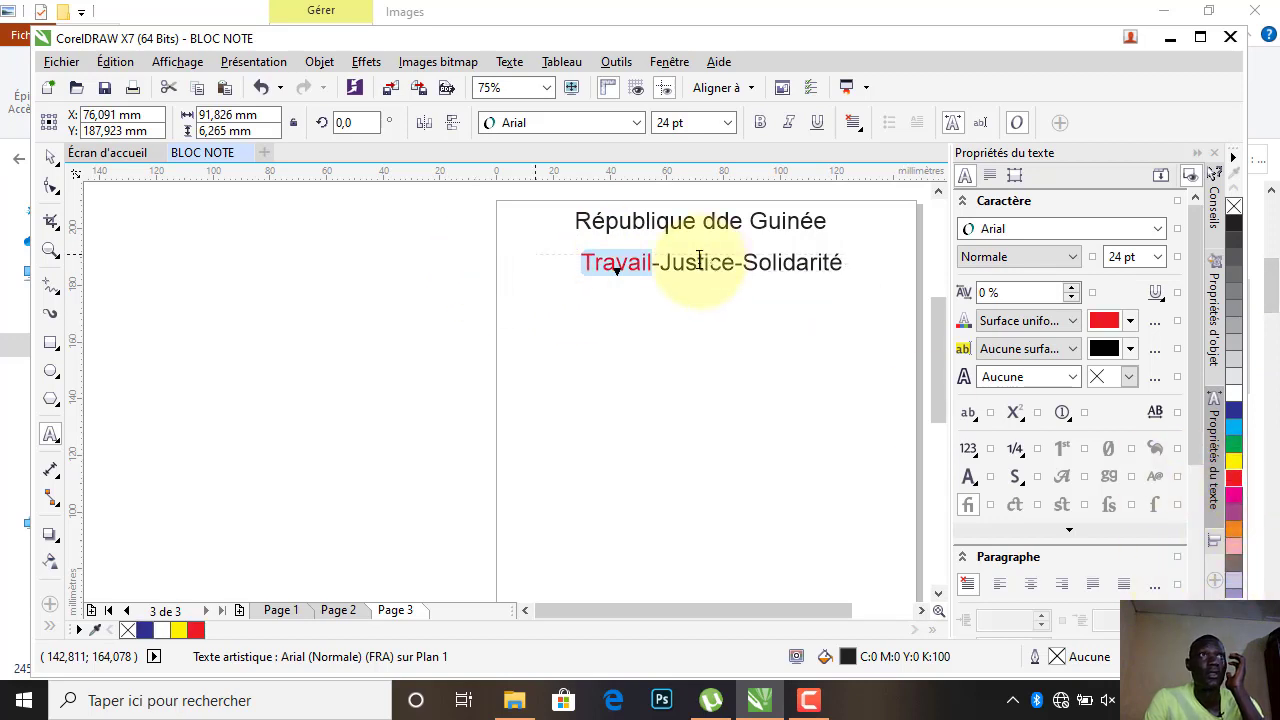
left_click_drag(659, 263, 848, 275)
left_click(1234, 461)
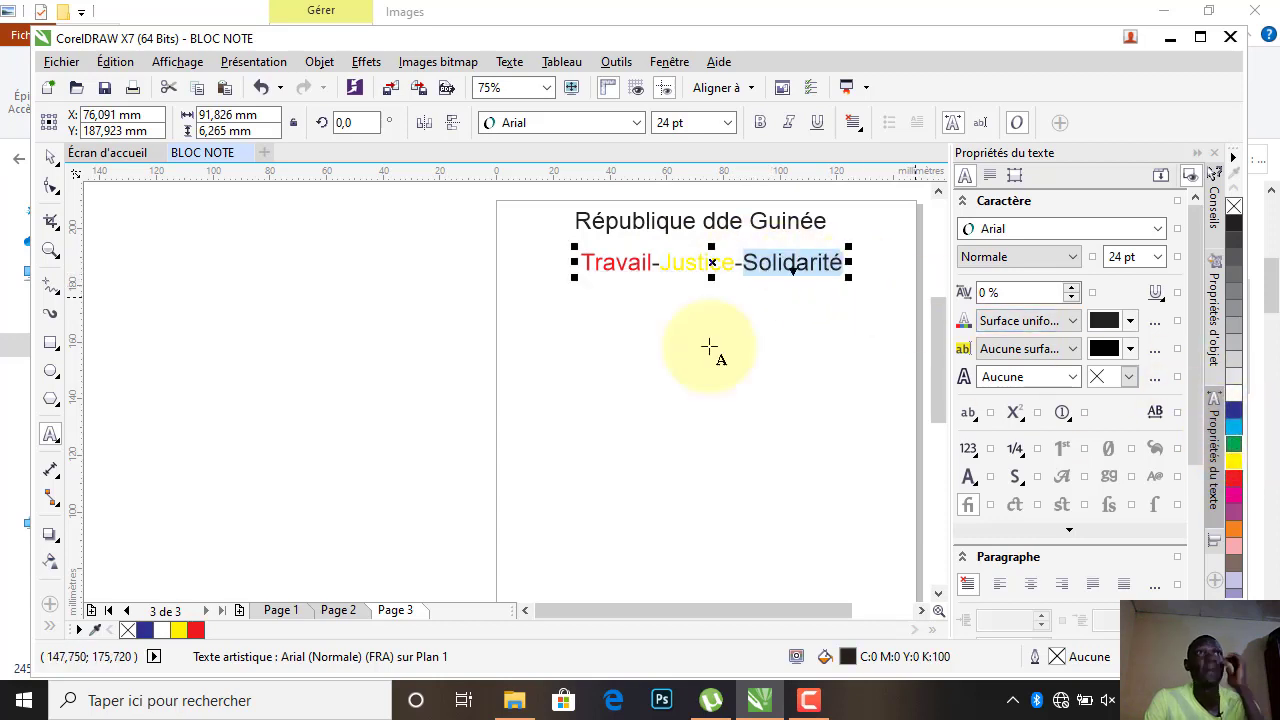
Set the font size of the word "Solidarité" in the motto to 12 pt.
left_click(52, 158)
left_click(728, 122)
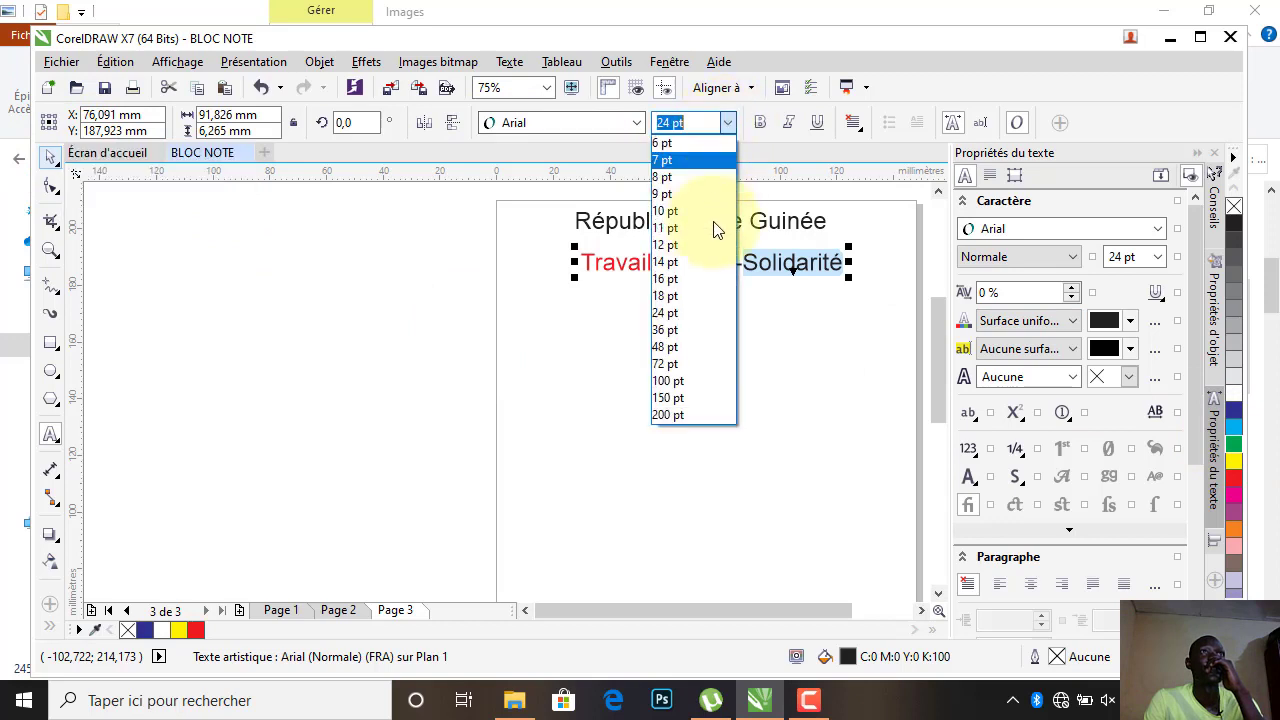
left_click(675, 261)
left_click(728, 123)
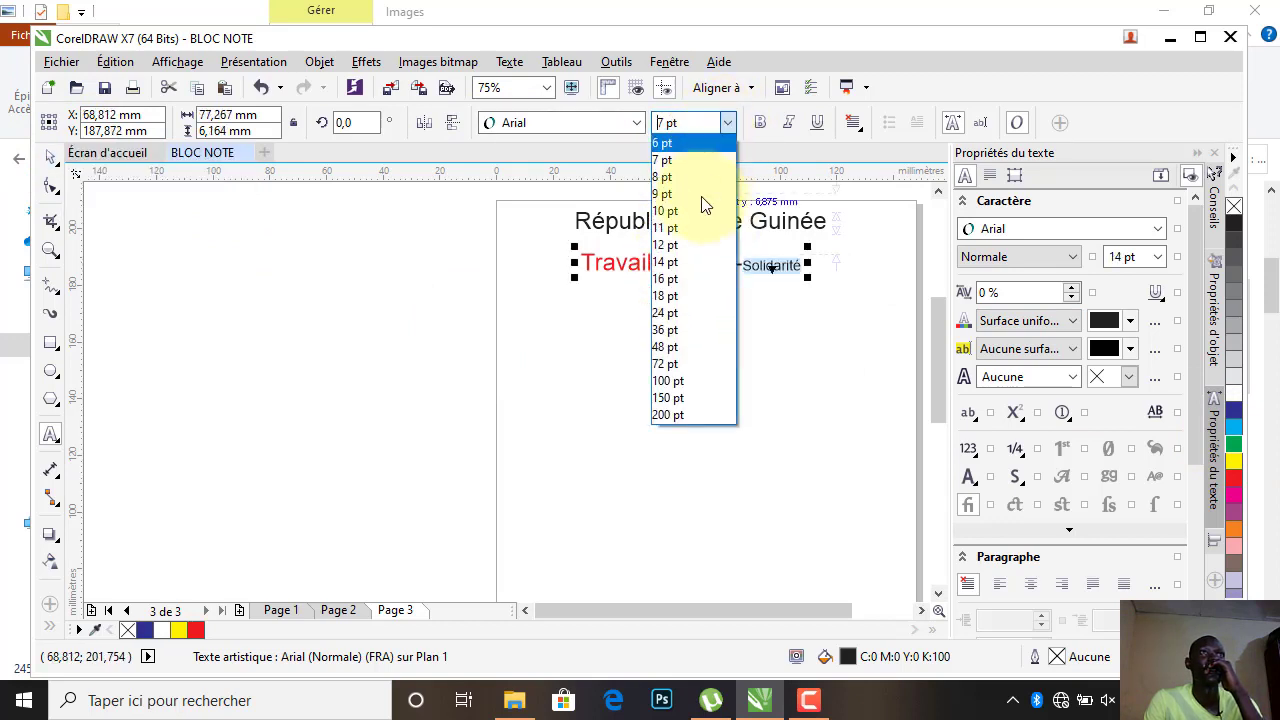
left_click(676, 246)
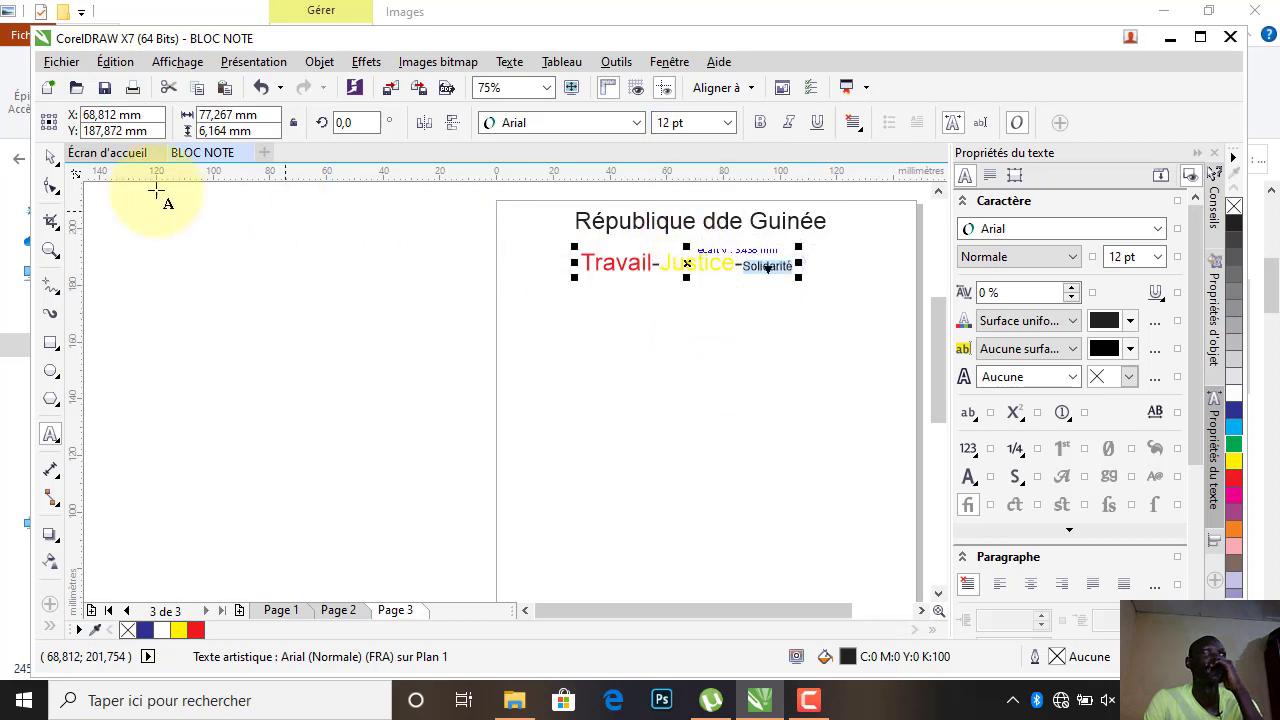
Move the motto up close beneath the title and centre it under that line.
left_click(50, 158)
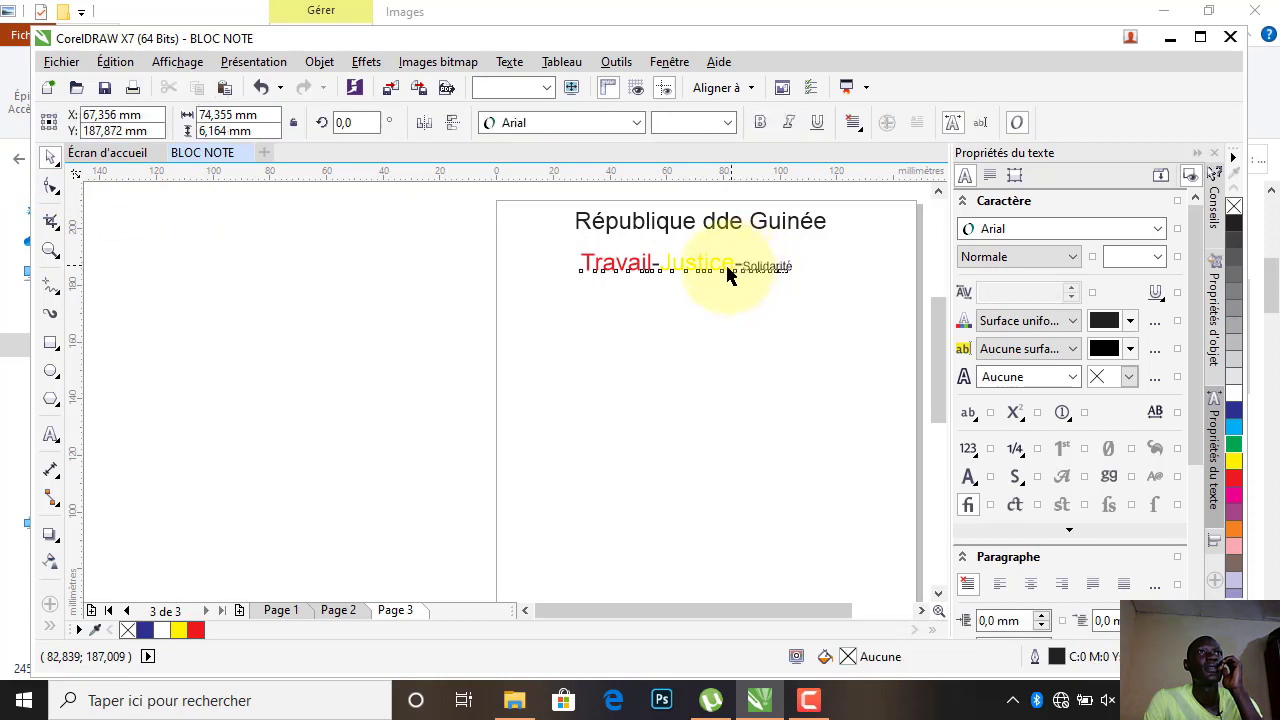
left_click_drag(729, 266, 737, 254)
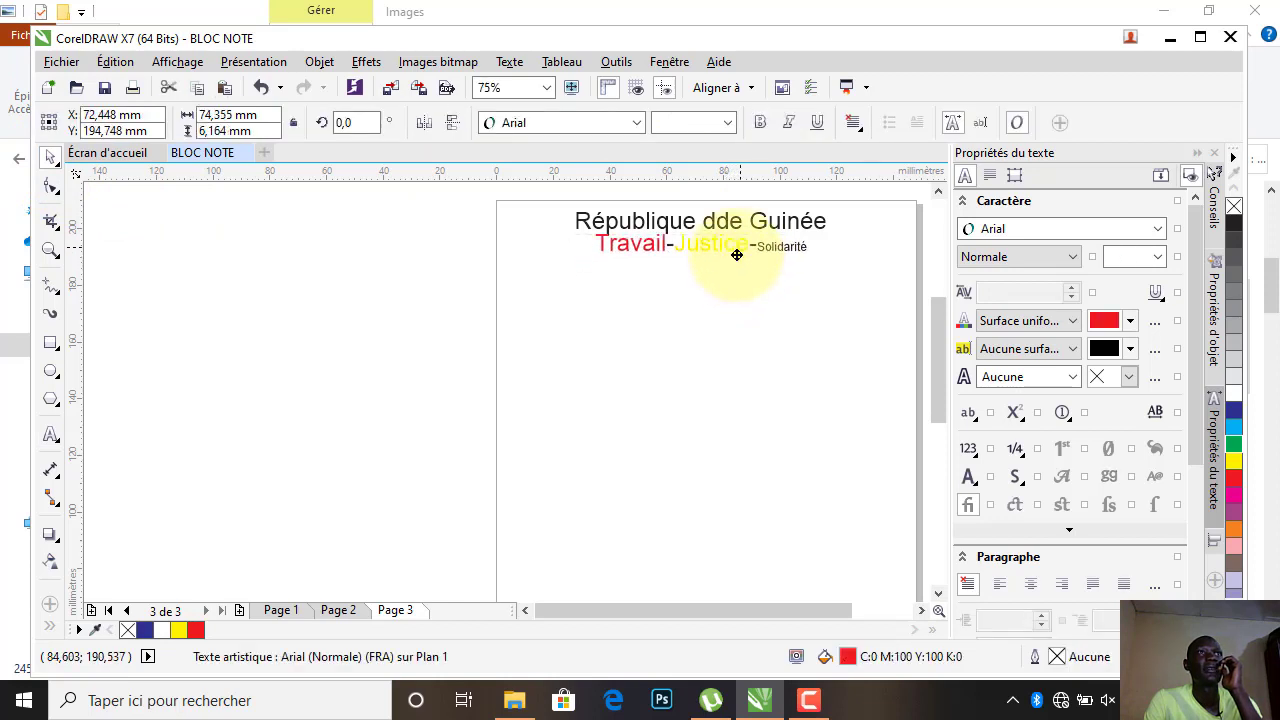
scroll(711, 288, "down", 2)
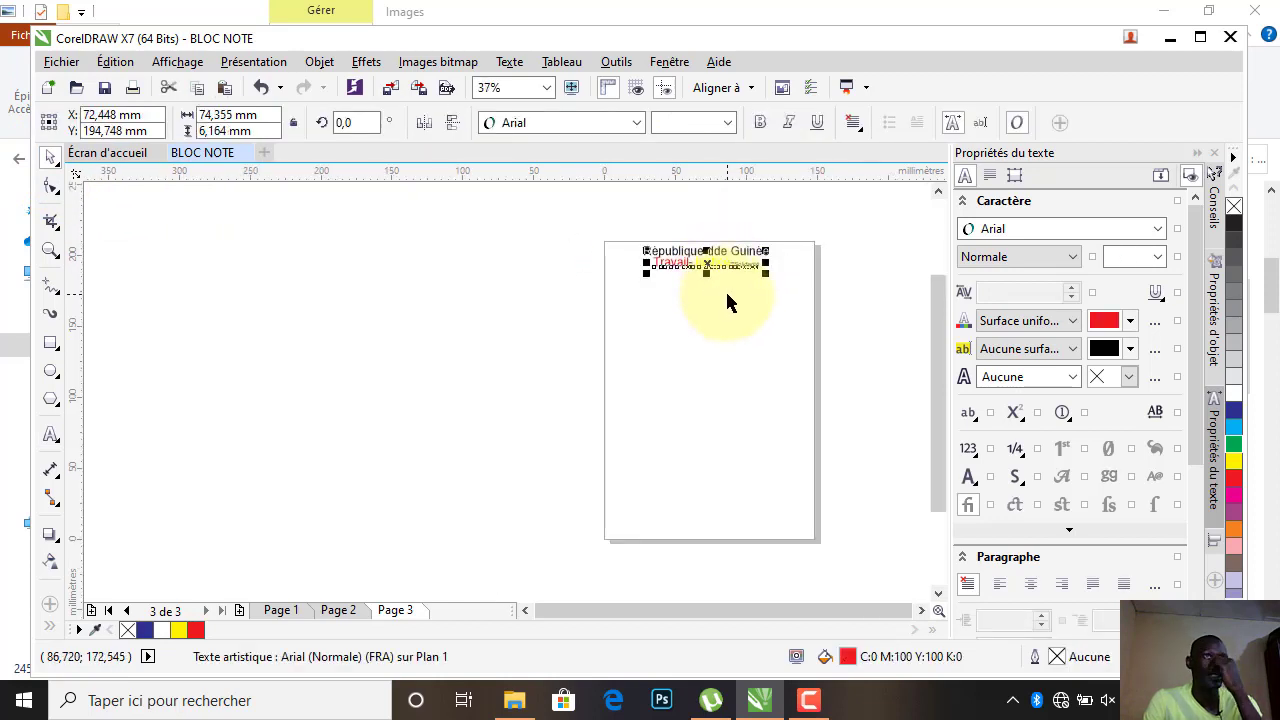
left_click(636, 267)
scroll(796, 248, "up", 2)
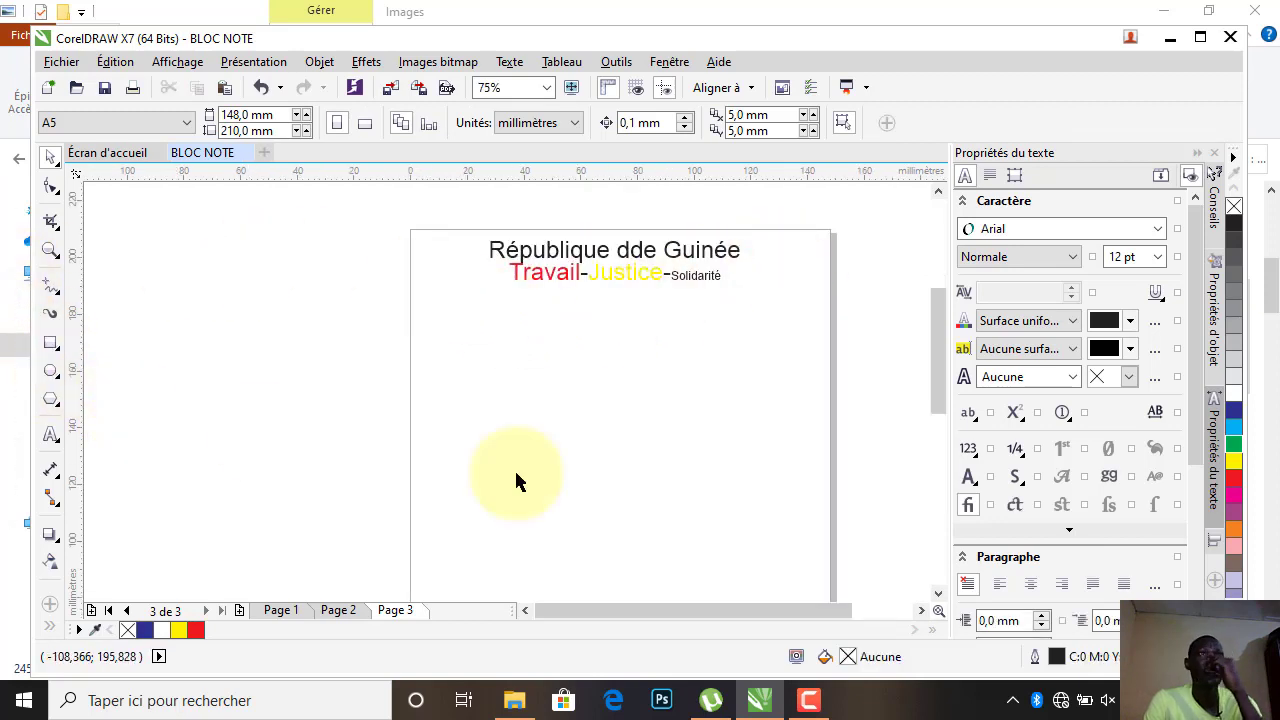
Duplicate the motto line and place the copy about 16 mm directly below the original, centred under it.
left_click(617, 275)
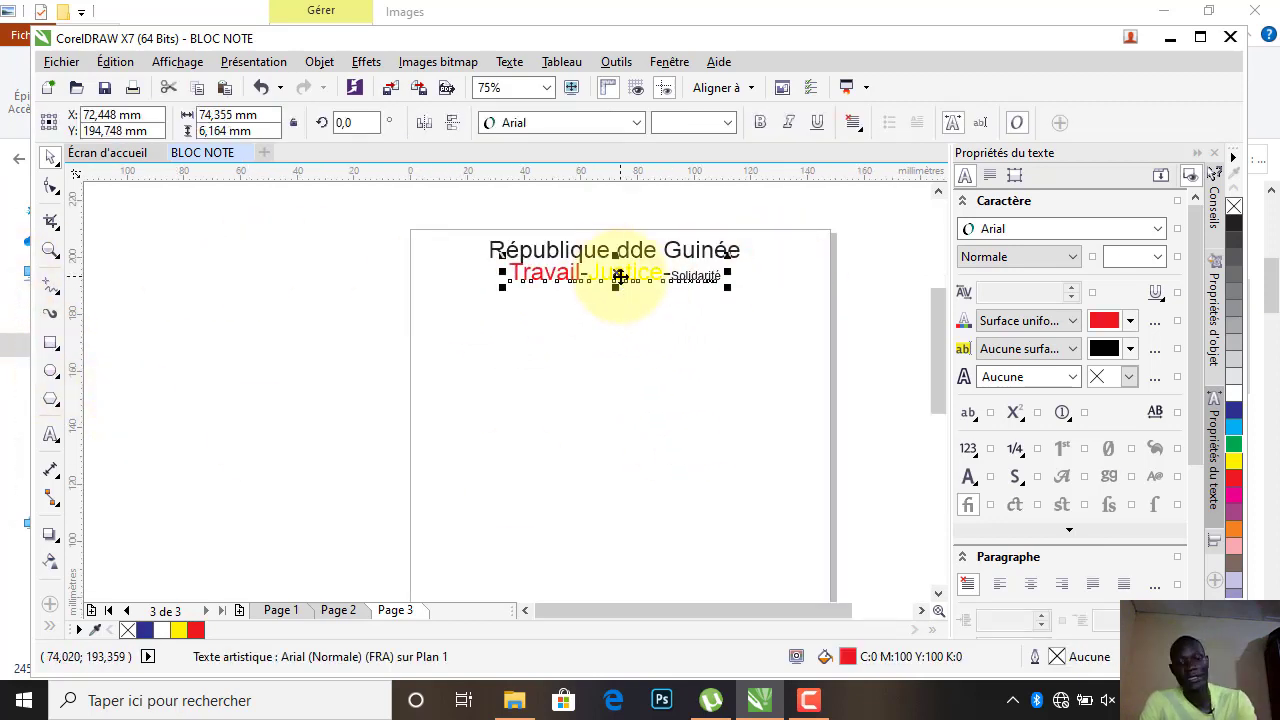
key("ctrl+d")
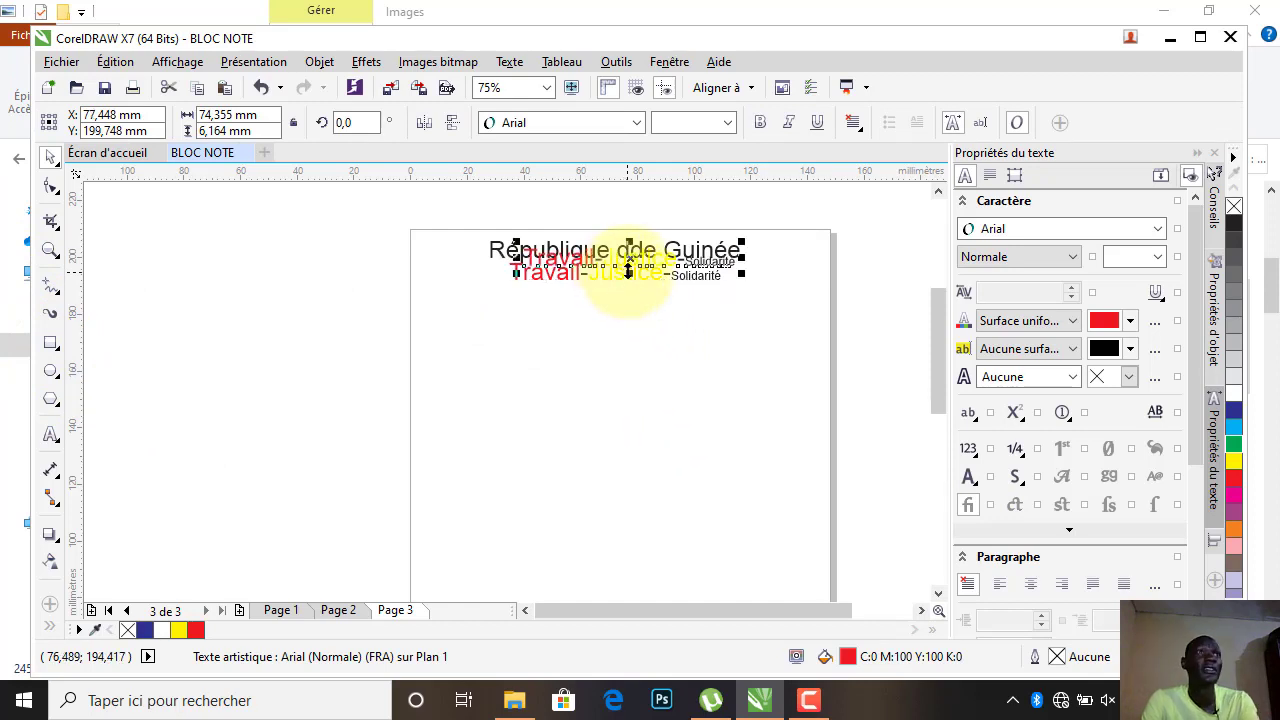
left_click_drag(631, 263, 611, 318)
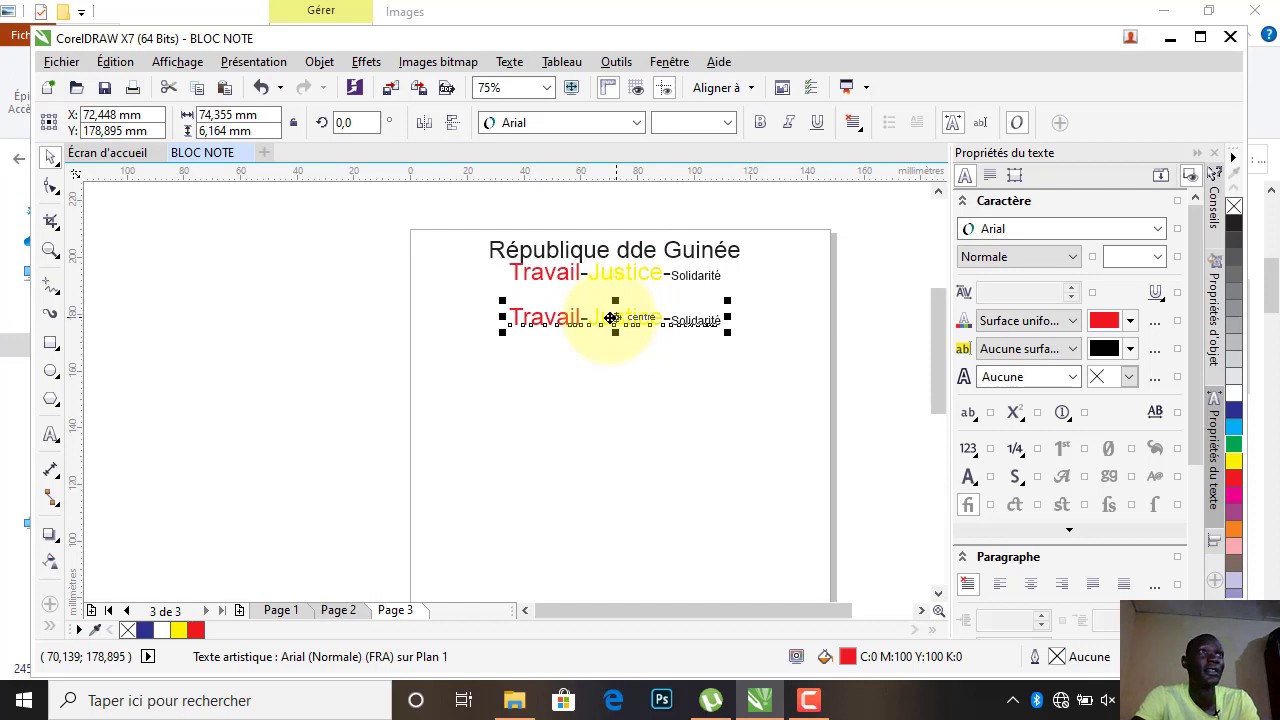
Replace the motto copy's text with a row of asterisks about 75 mm wide and move it up close beneath the motto.
double_click(584, 319)
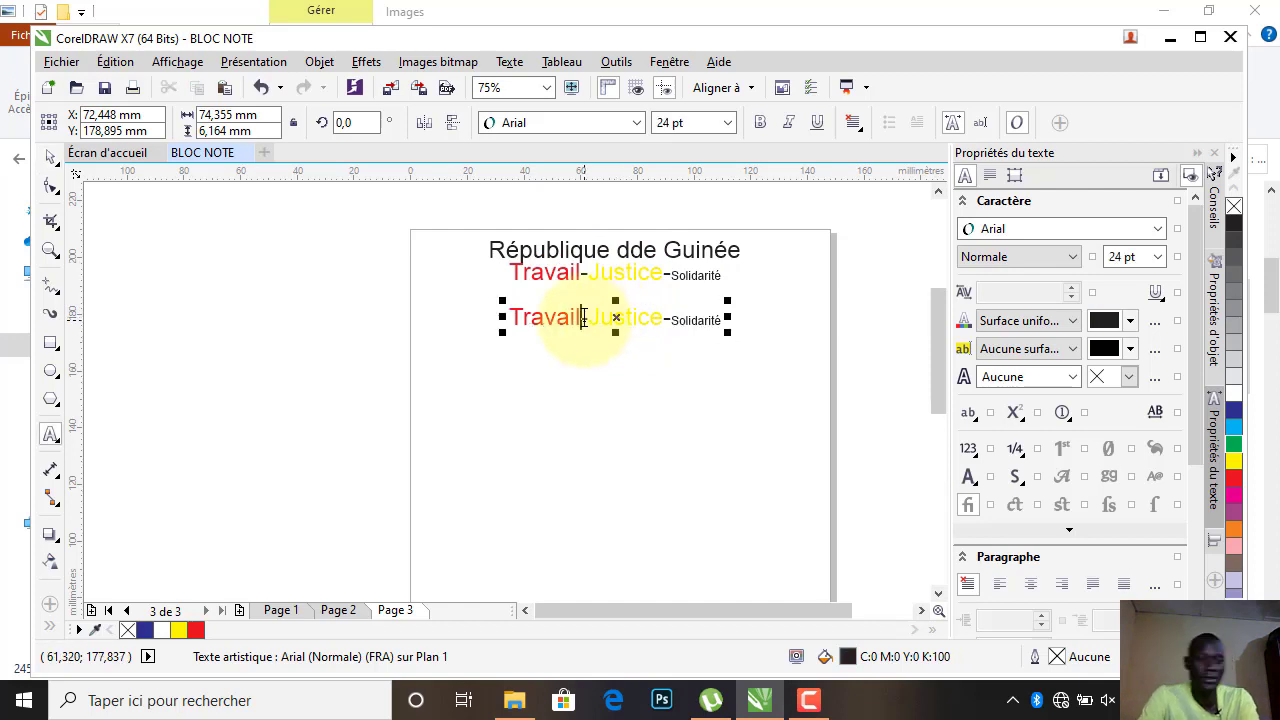
key("ctrl+a")
key("Delete")
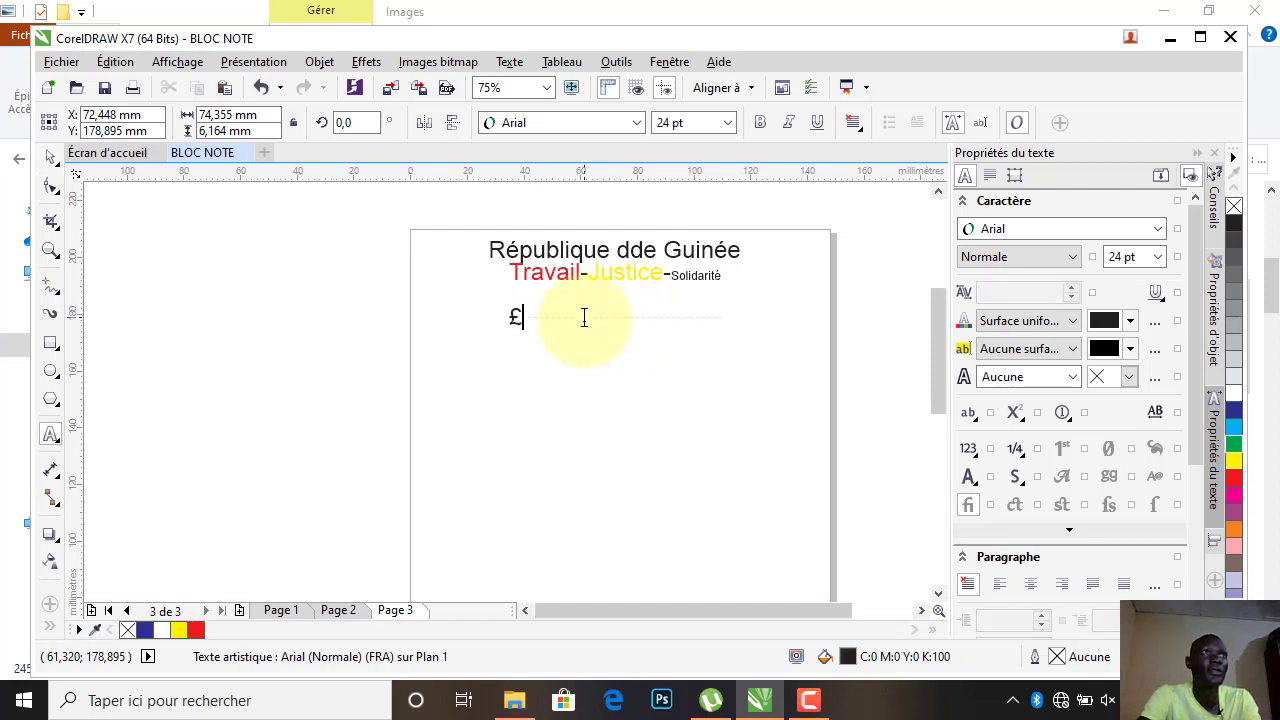
key("BackSpace")
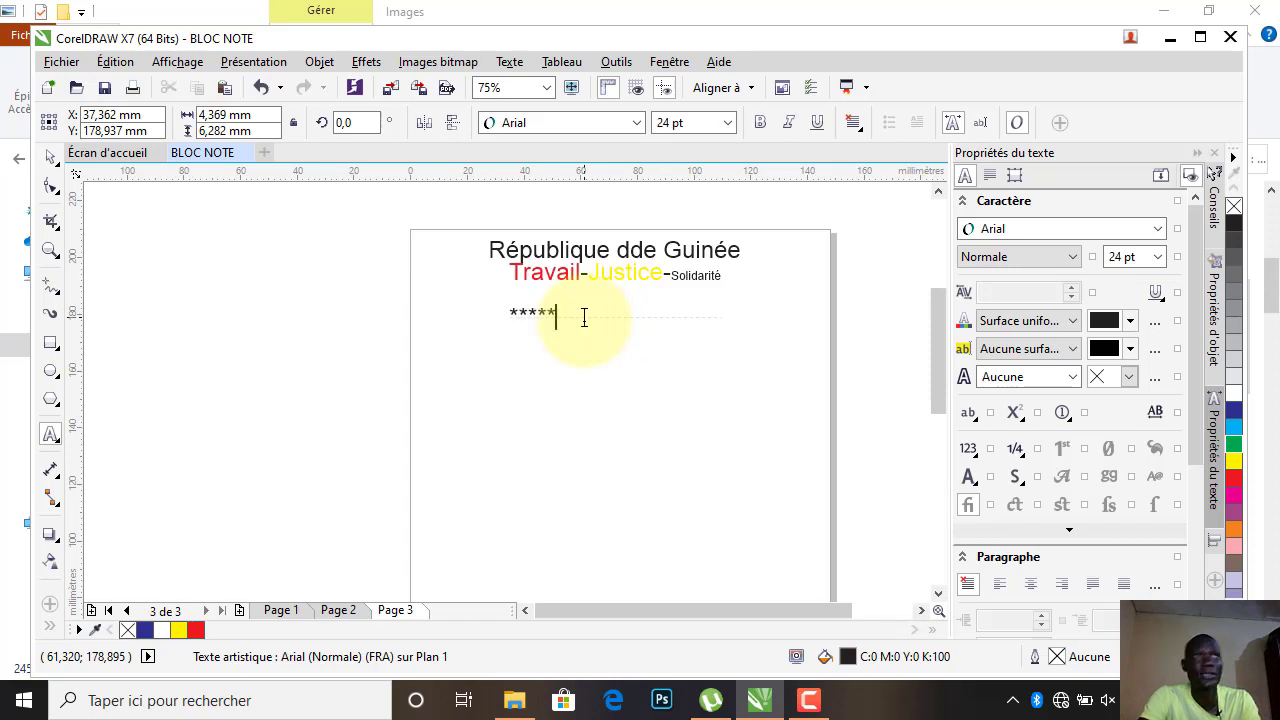
type("********************")
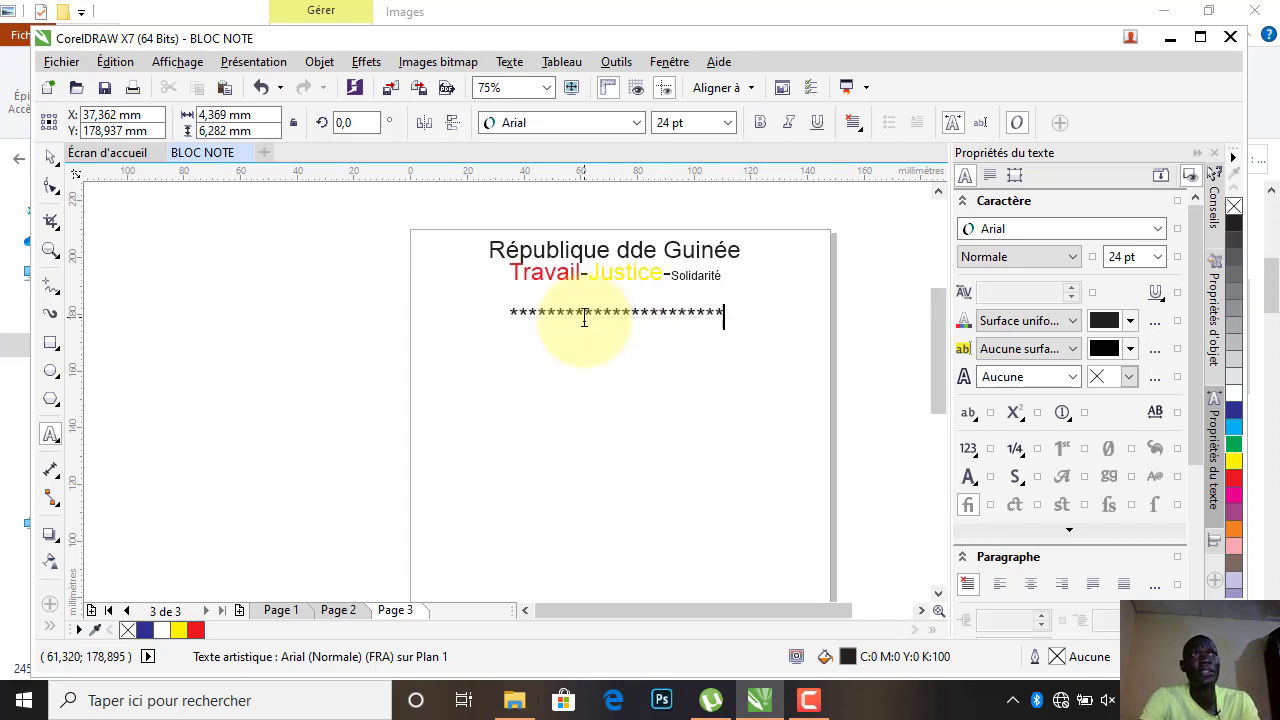
left_click(50, 157)
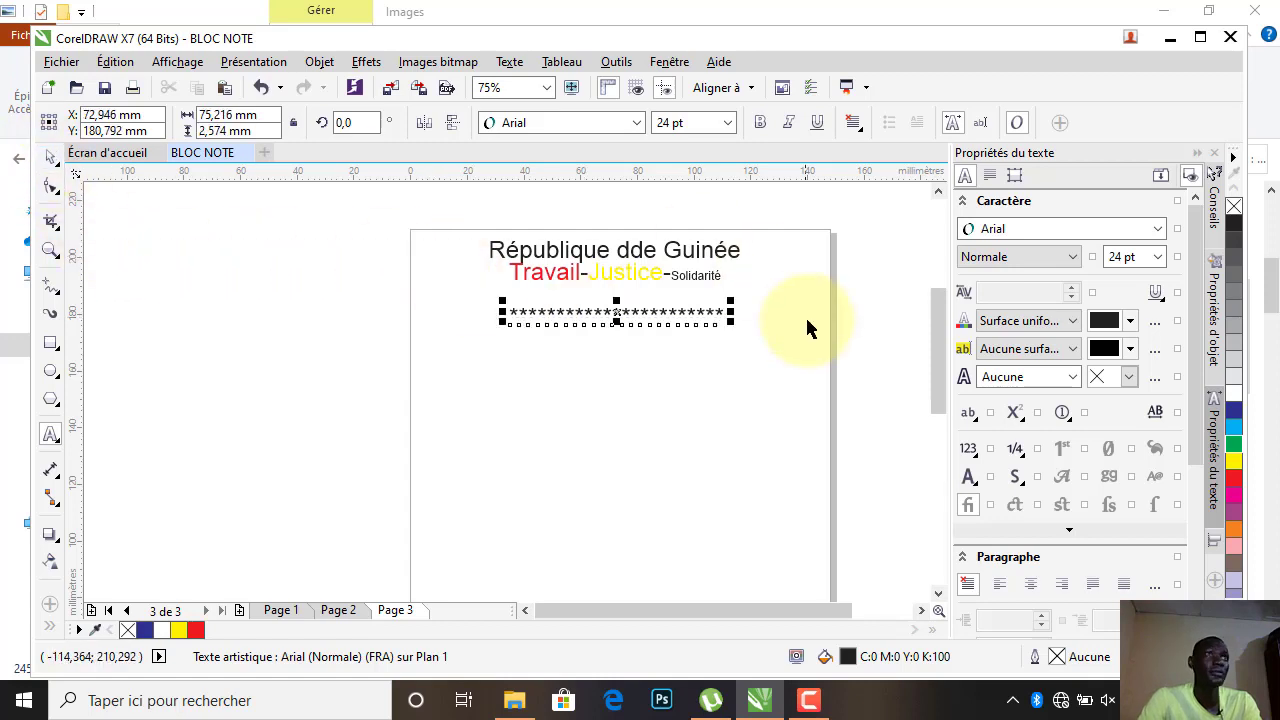
left_click_drag(652, 311, 648, 292)
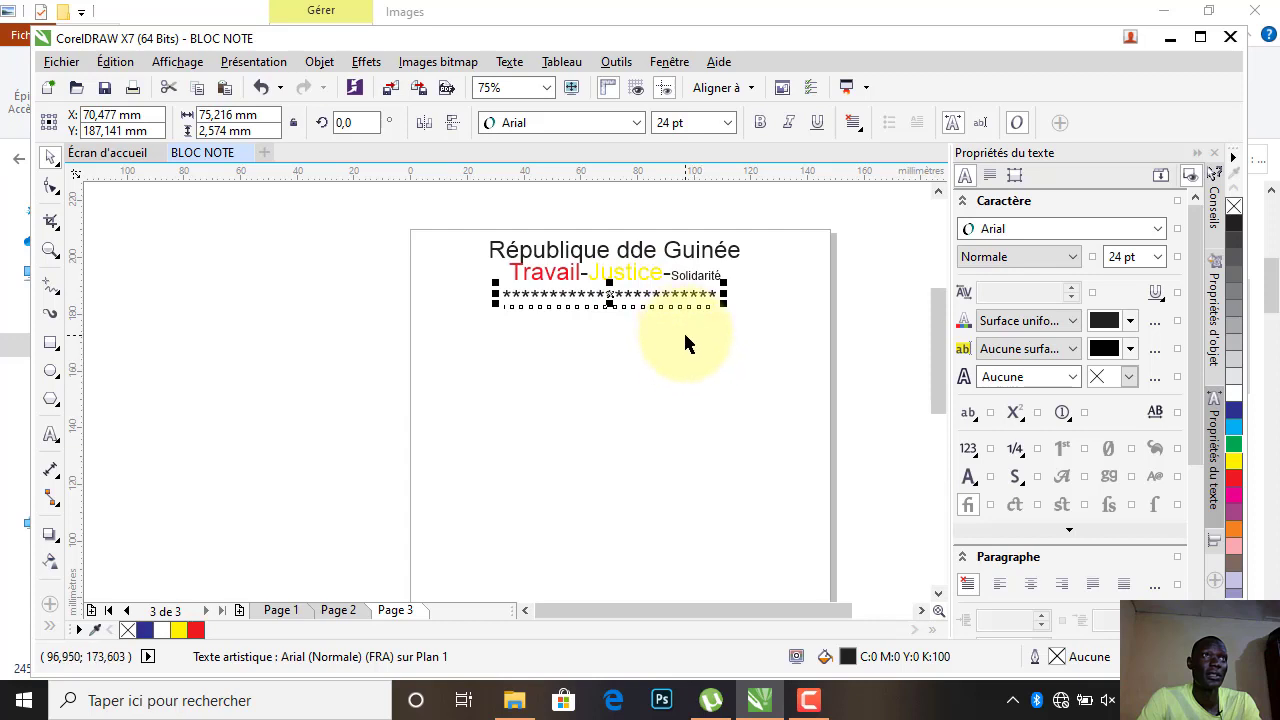
left_click(668, 348)
Duplicate the title "République dde Guinée" about 29 mm below itself, under the asterisks, and replace the copy's text with "GUINEA CONSULTING".
scroll(641, 347, "down", 1)
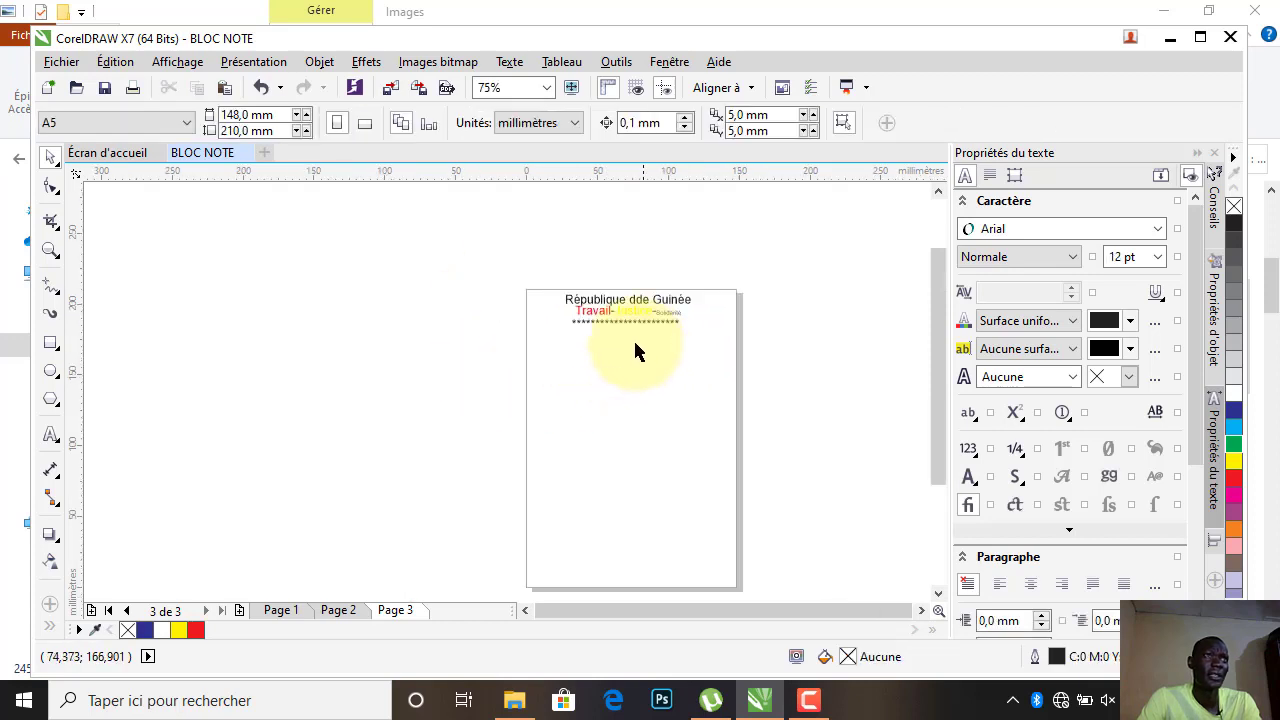
scroll(589, 321, "up", 1)
left_click(620, 283)
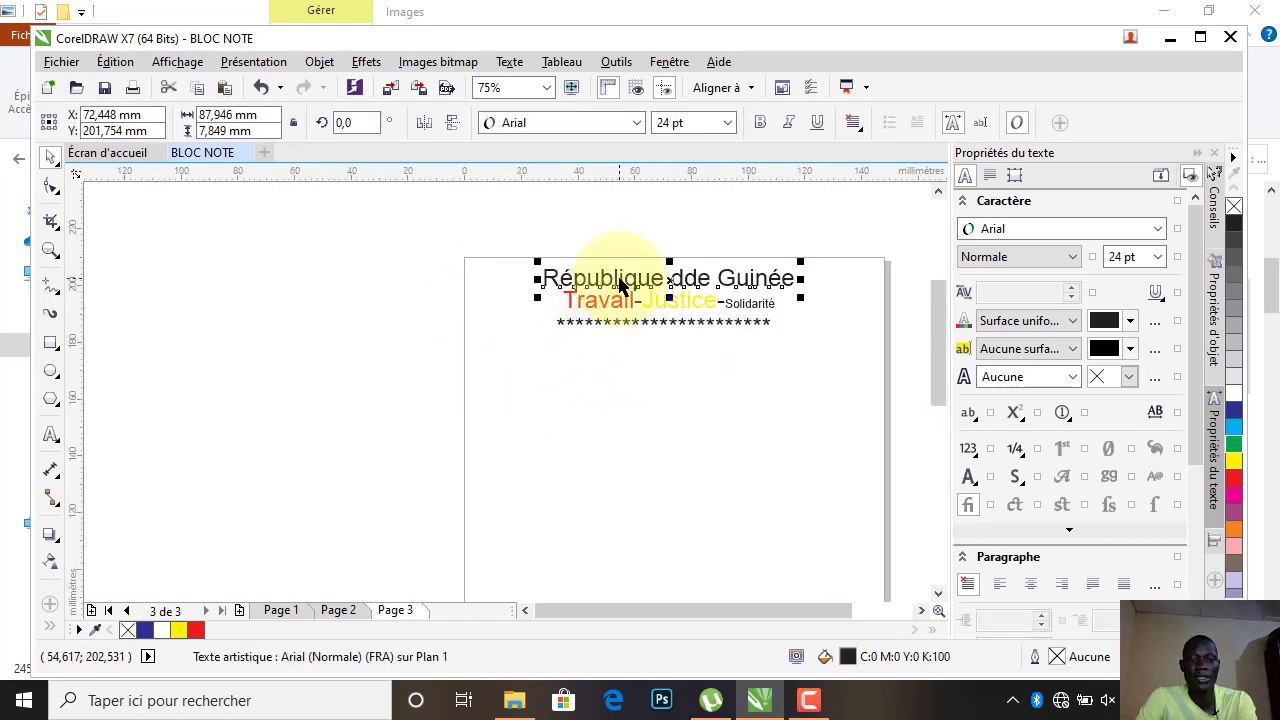
left_click_drag(620, 283, 674, 350)
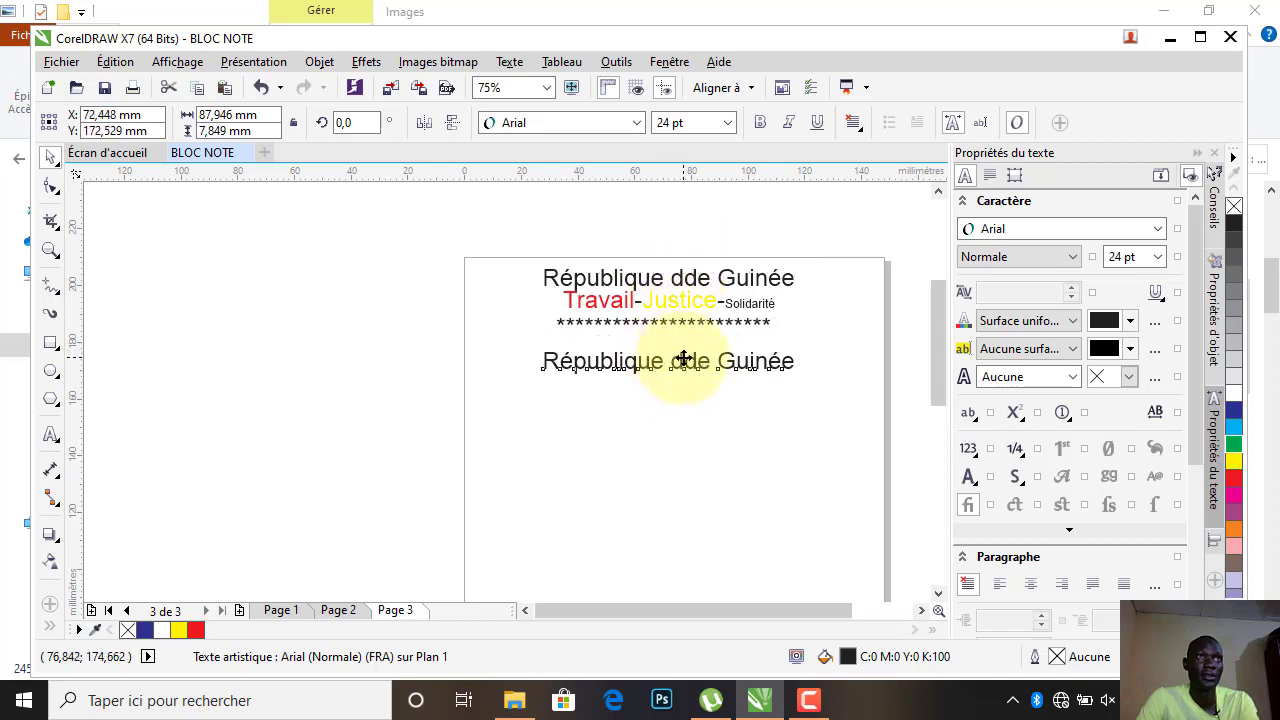
double_click(686, 359)
key("ctrl+a")
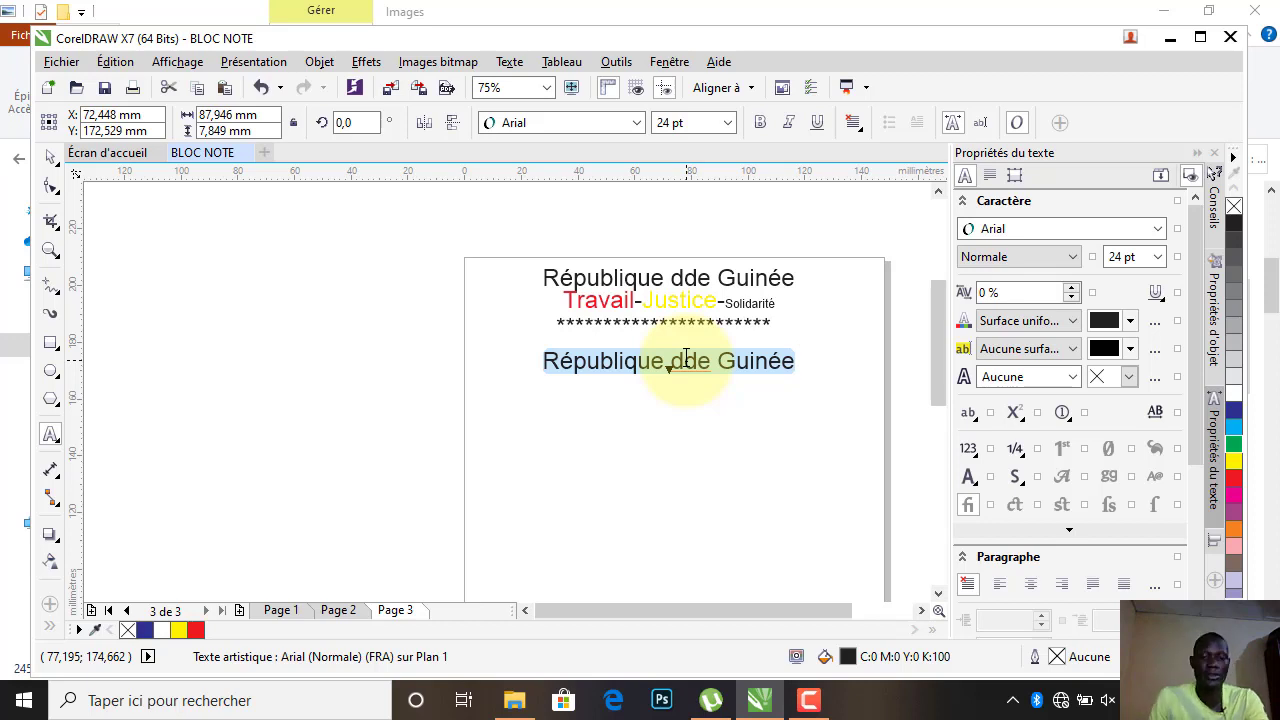
type("GUINEA CONSULTIN")
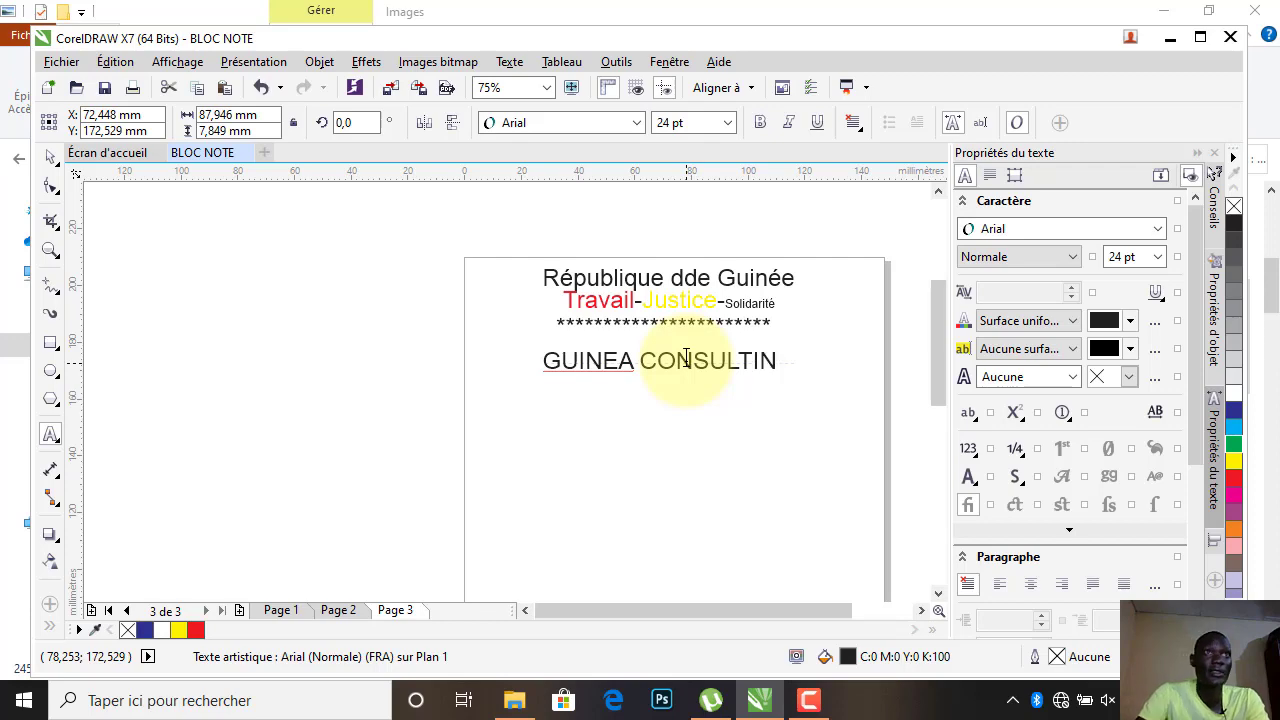
type("G")
key("Escape")
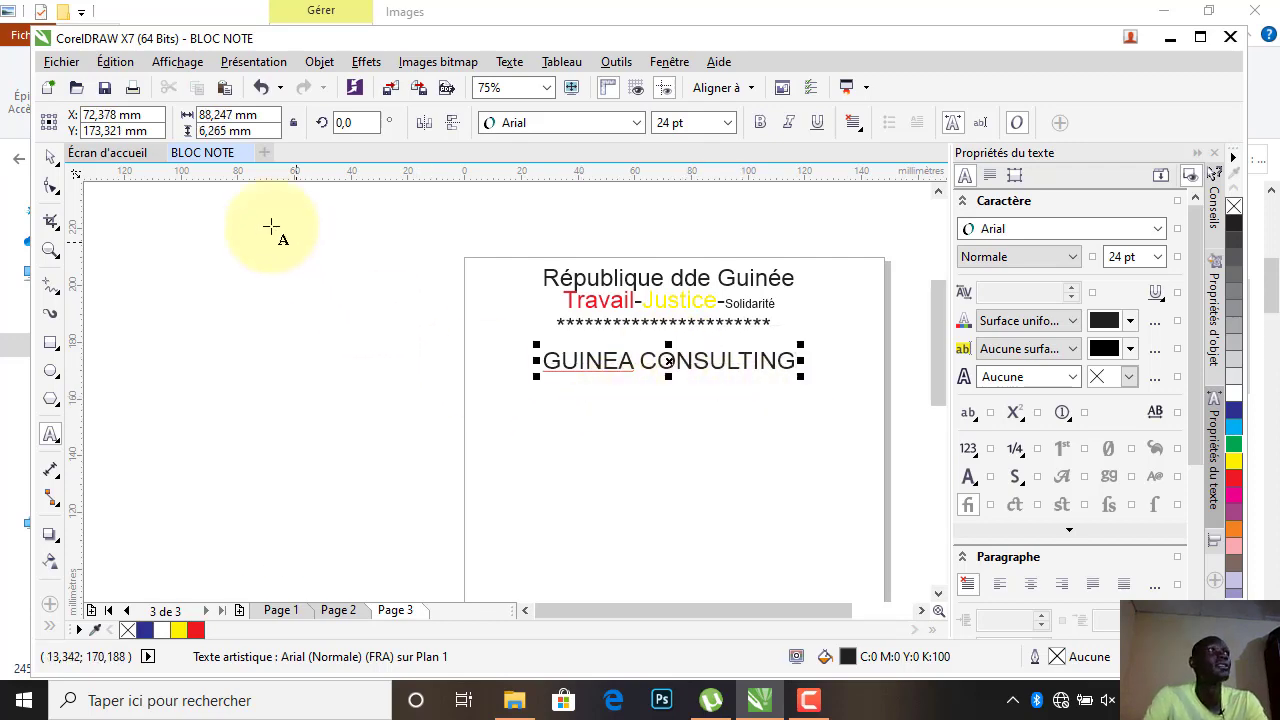
left_click(27, 160)
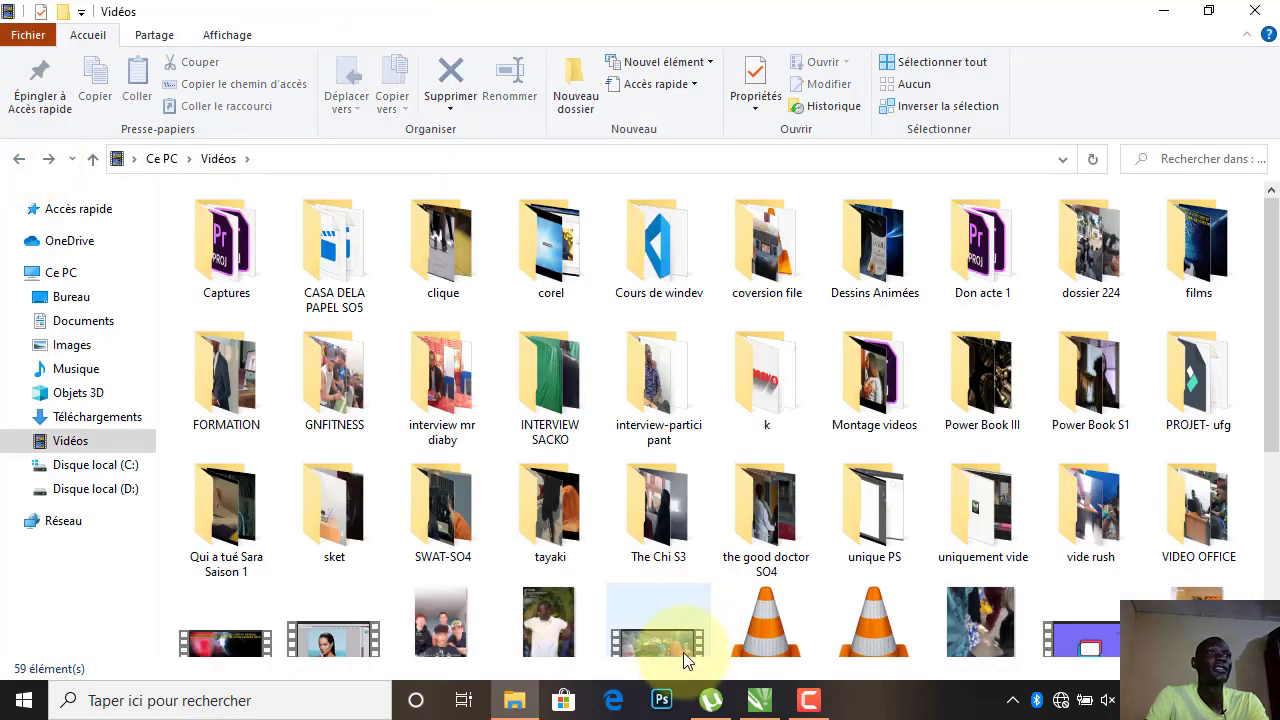
left_click(759, 700)
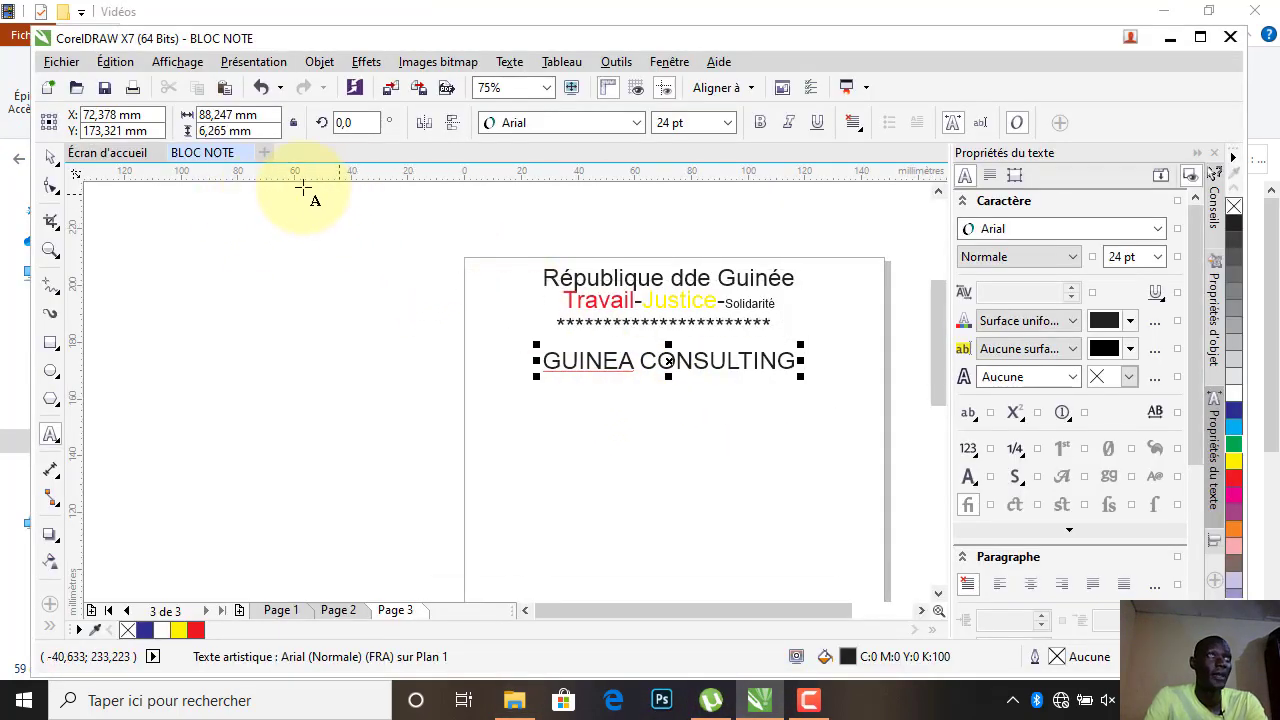
Change the font of the GUINEA CONSULTING text to Arial Unicode MS.
scroll(466, 277, "down", 1)
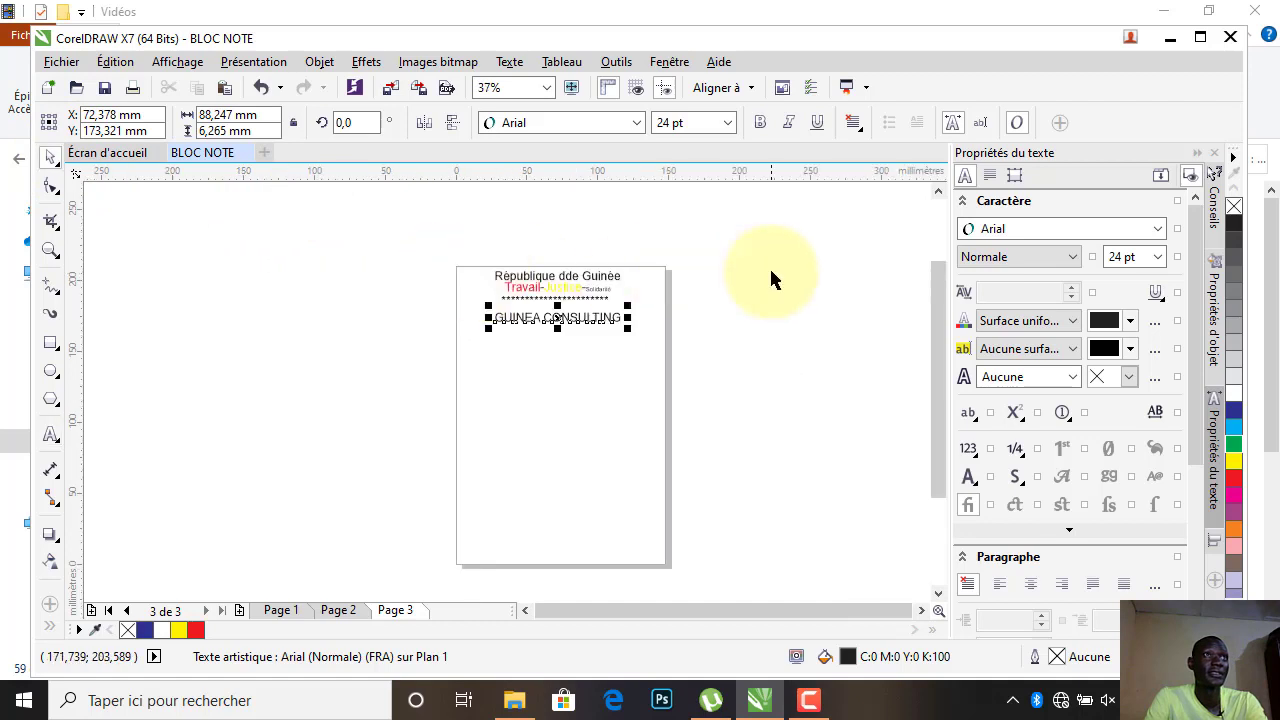
scroll(769, 266, "up", 1)
left_click(637, 122)
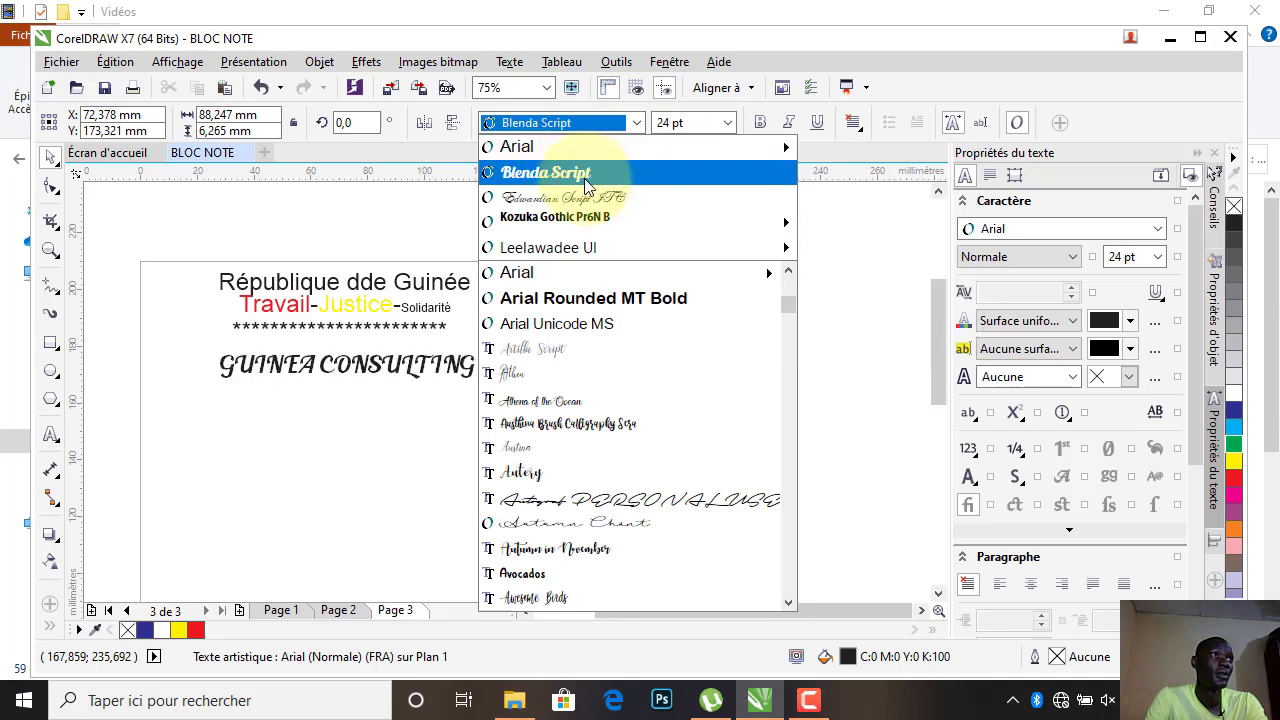
mouse_move(583, 218)
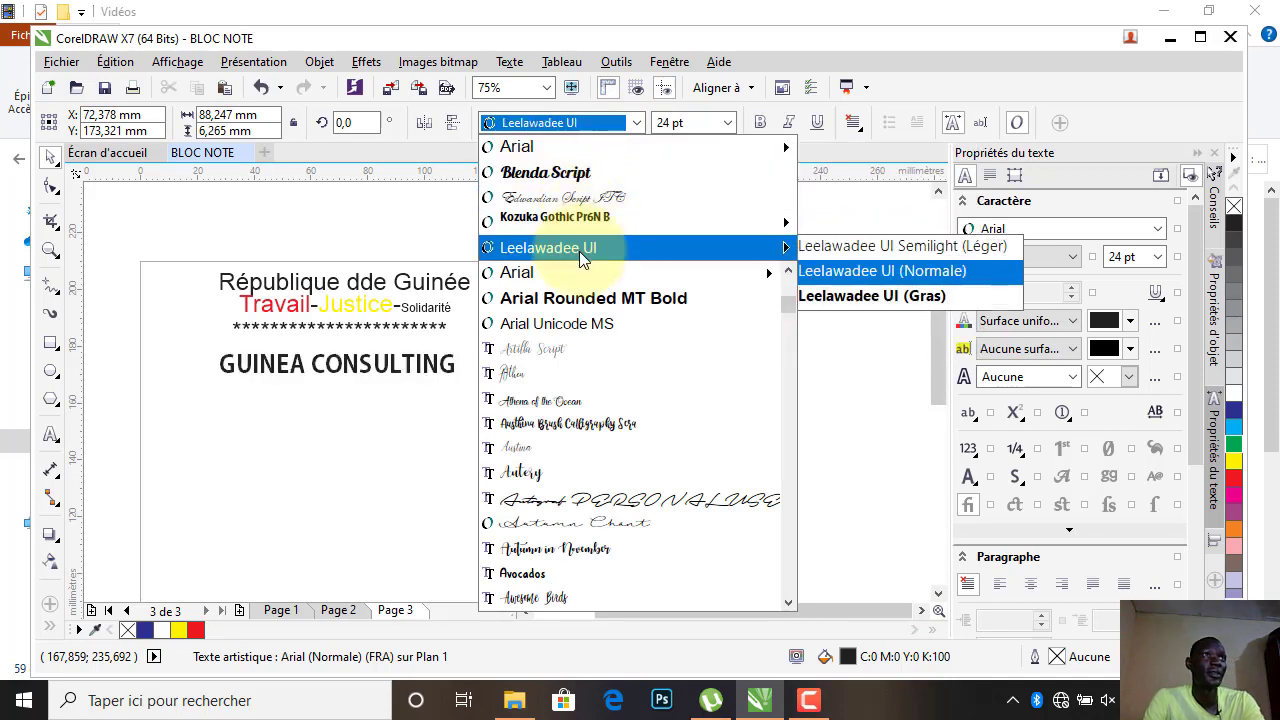
left_click(582, 327)
scroll(737, 309, "down", 2)
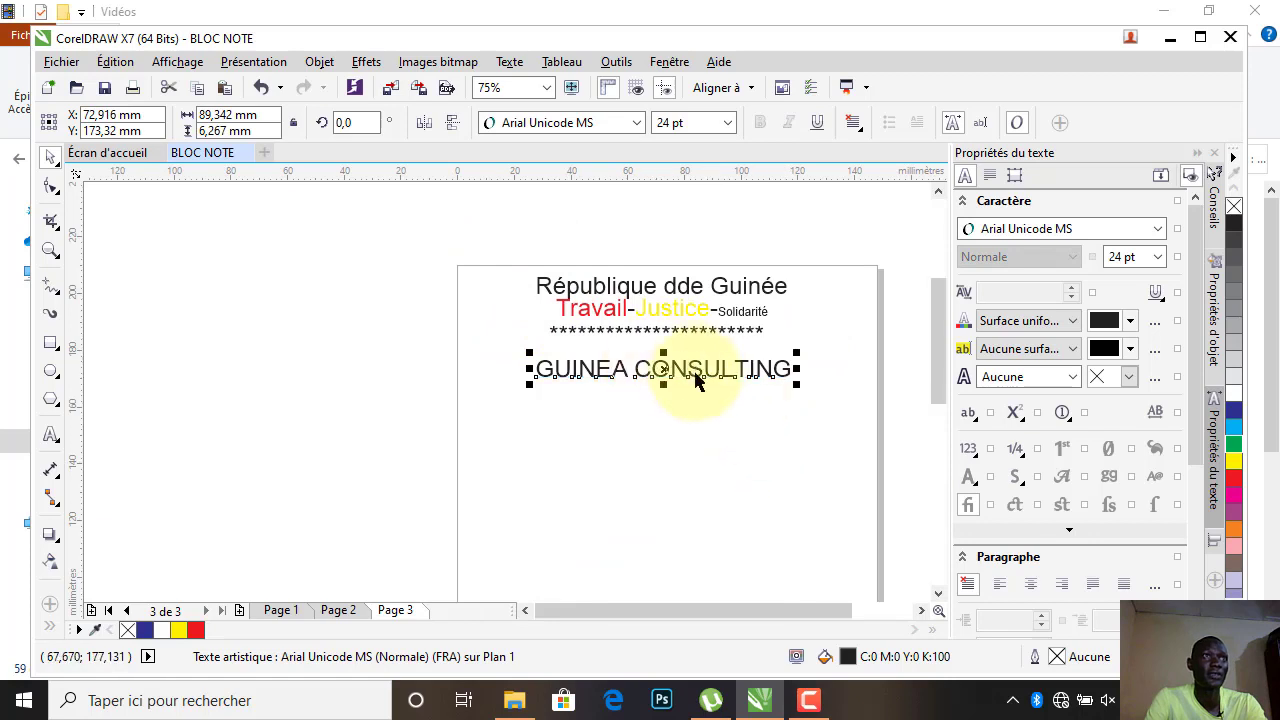
Move the GUINEA CONSULTING text up so it sits closely below the row of asterisks, roughly centred under it.
left_click_drag(689, 374, 682, 356)
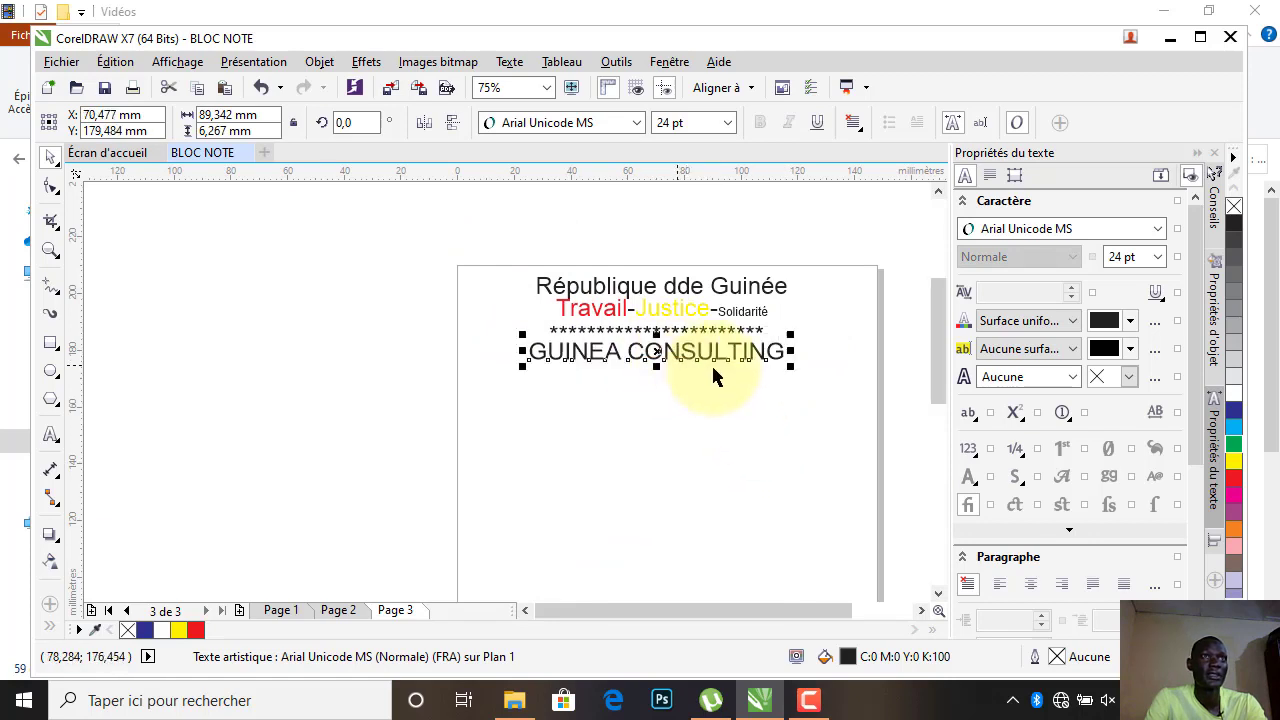
key("Down")
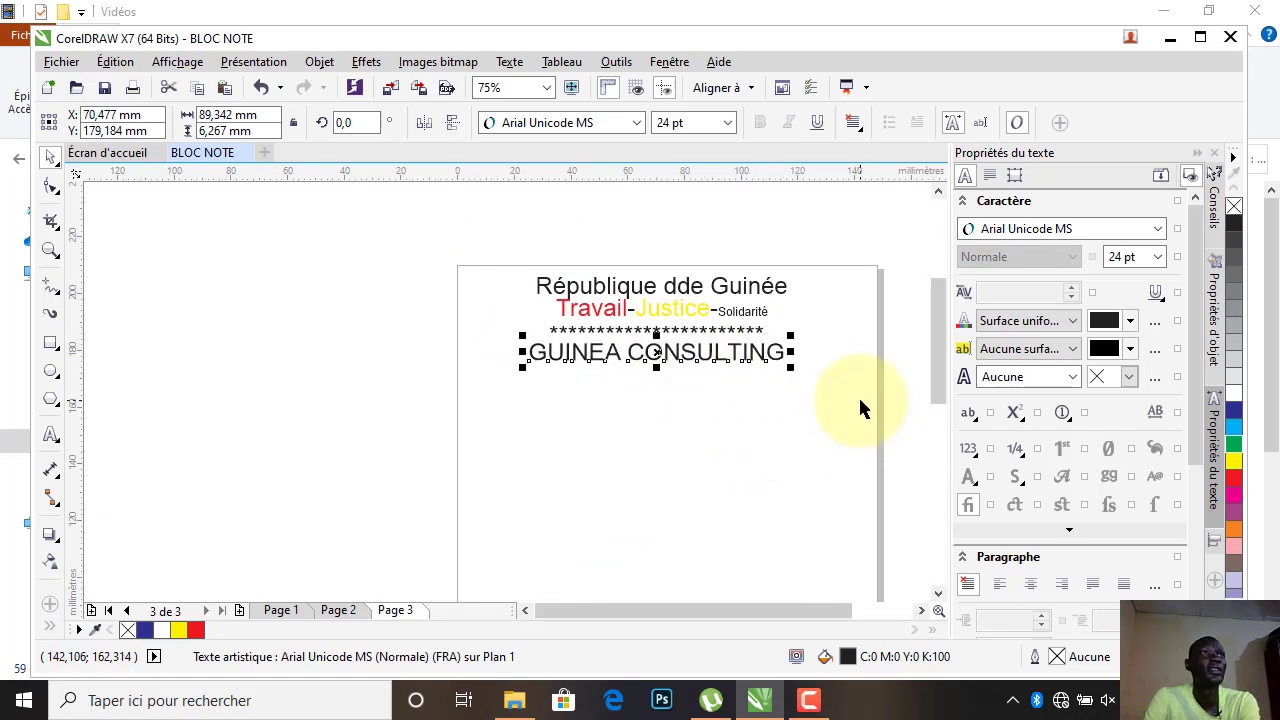
key("Down")
key("Down")
key("Down")
key("Down")
key("Down")
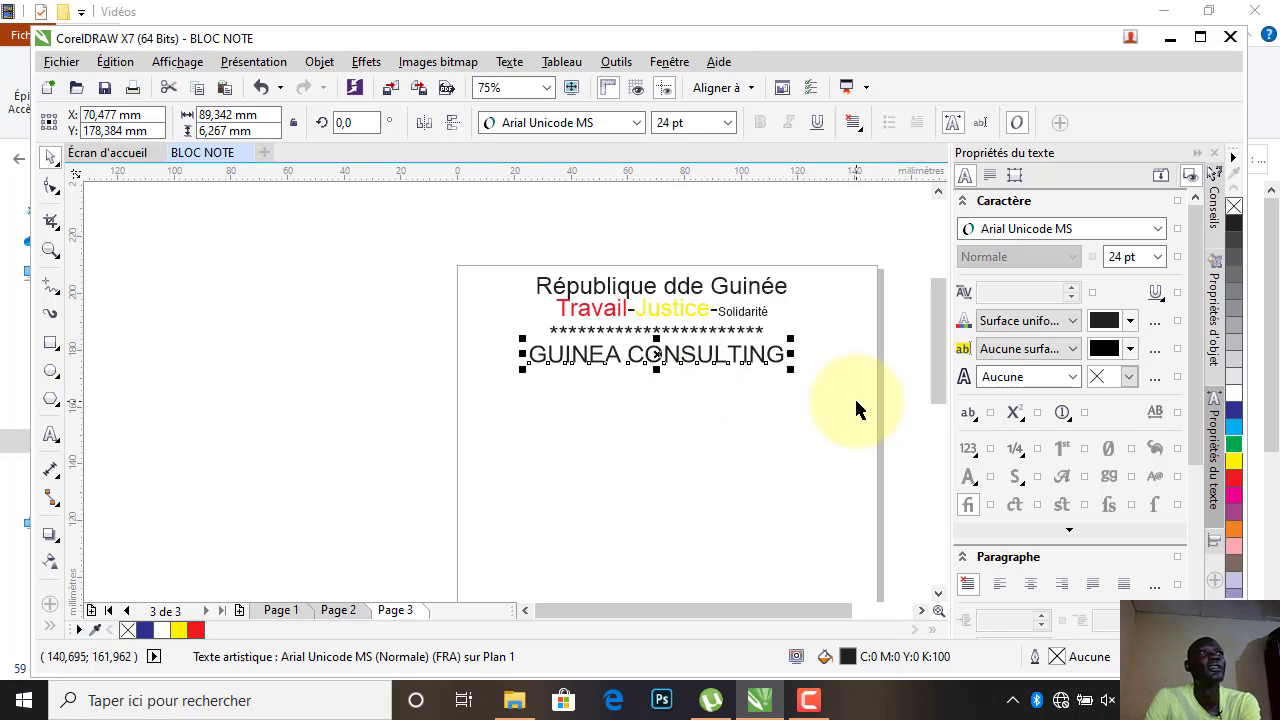
key("Right")
key("Right")
key("Right")
key("Right")
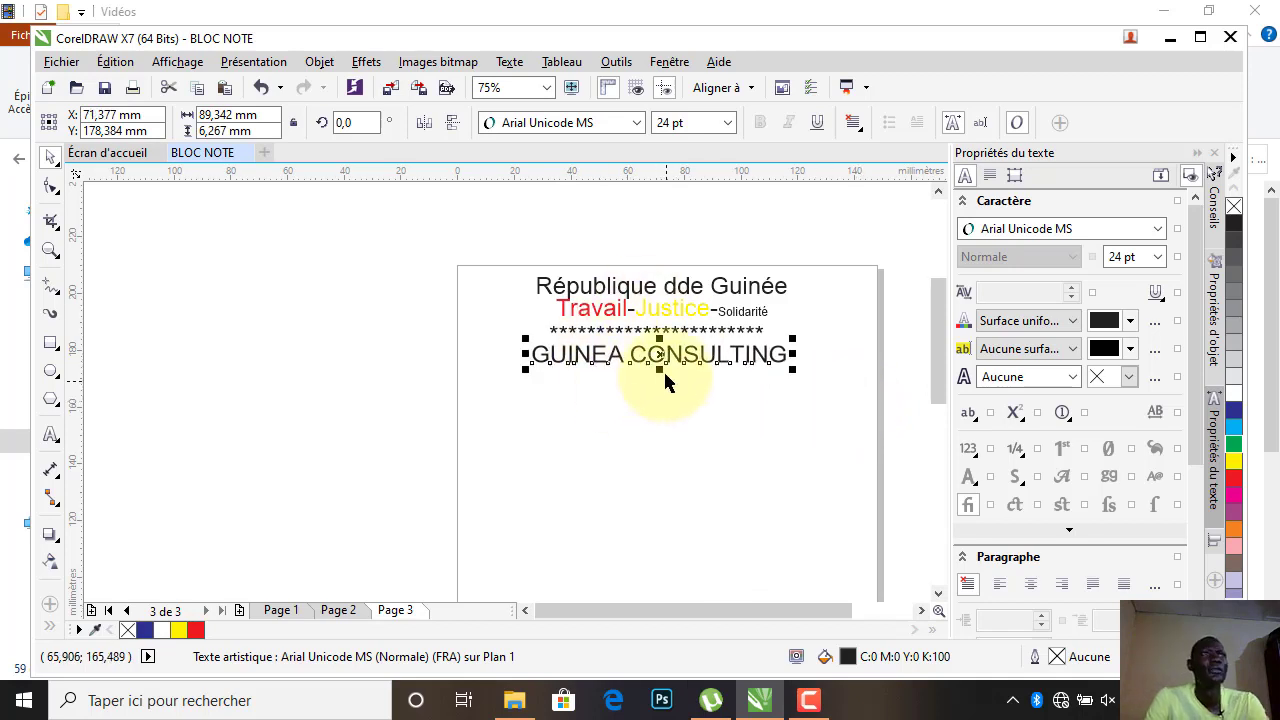
Duplicate the Travail-Justice-Solidarité line below GUINEA CONSULTING and replace its text with "Formation-Insertion-Publicité".
left_click(676, 326)
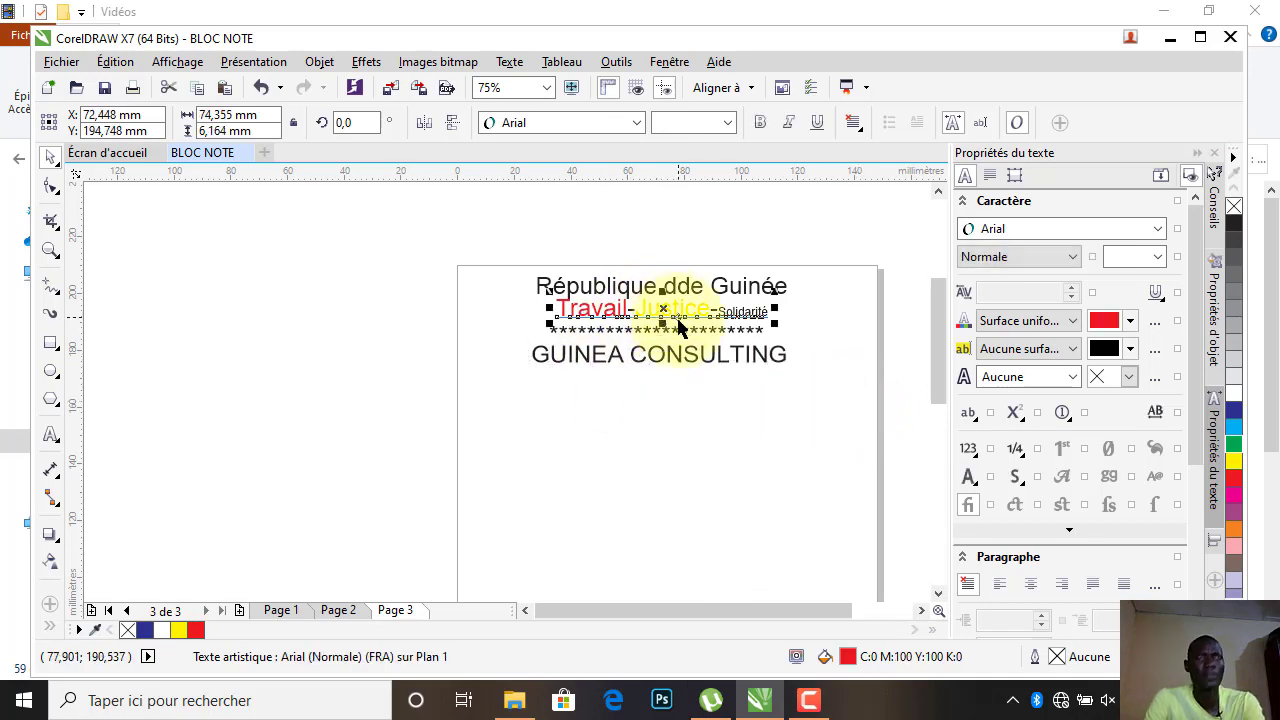
left_click_drag(677, 326, 647, 378)
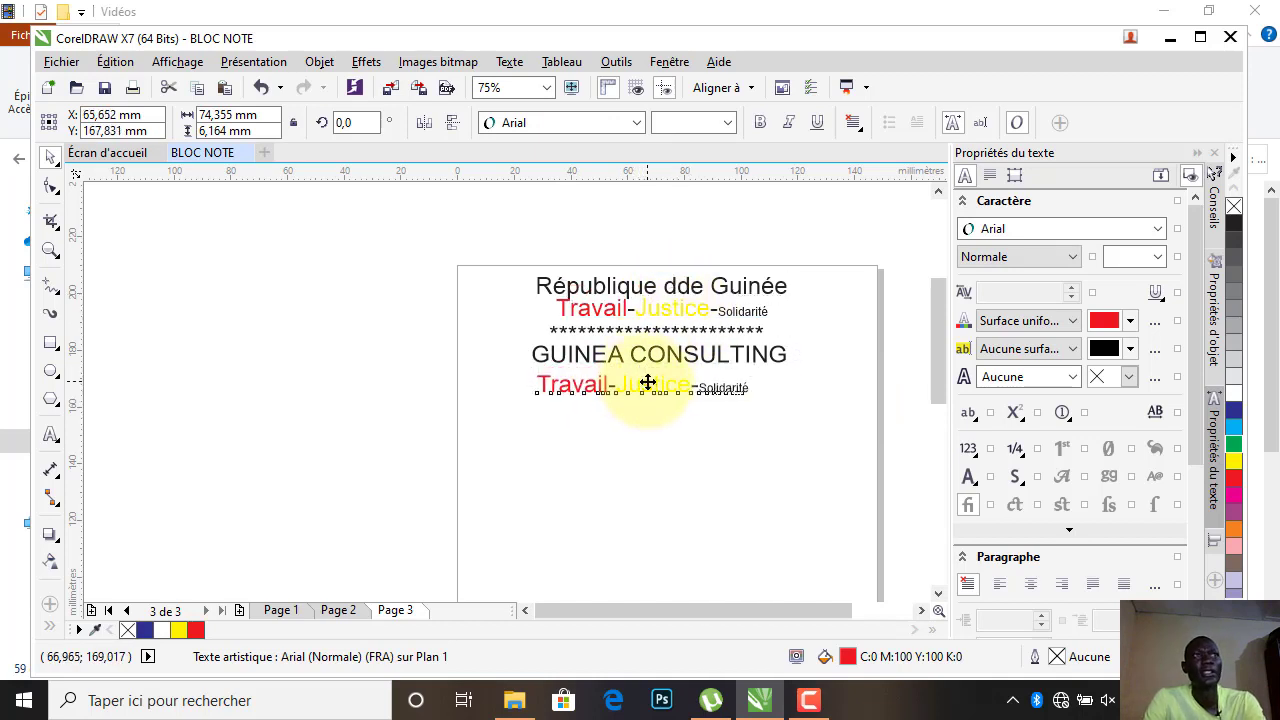
double_click(651, 381)
key("ctrl+a")
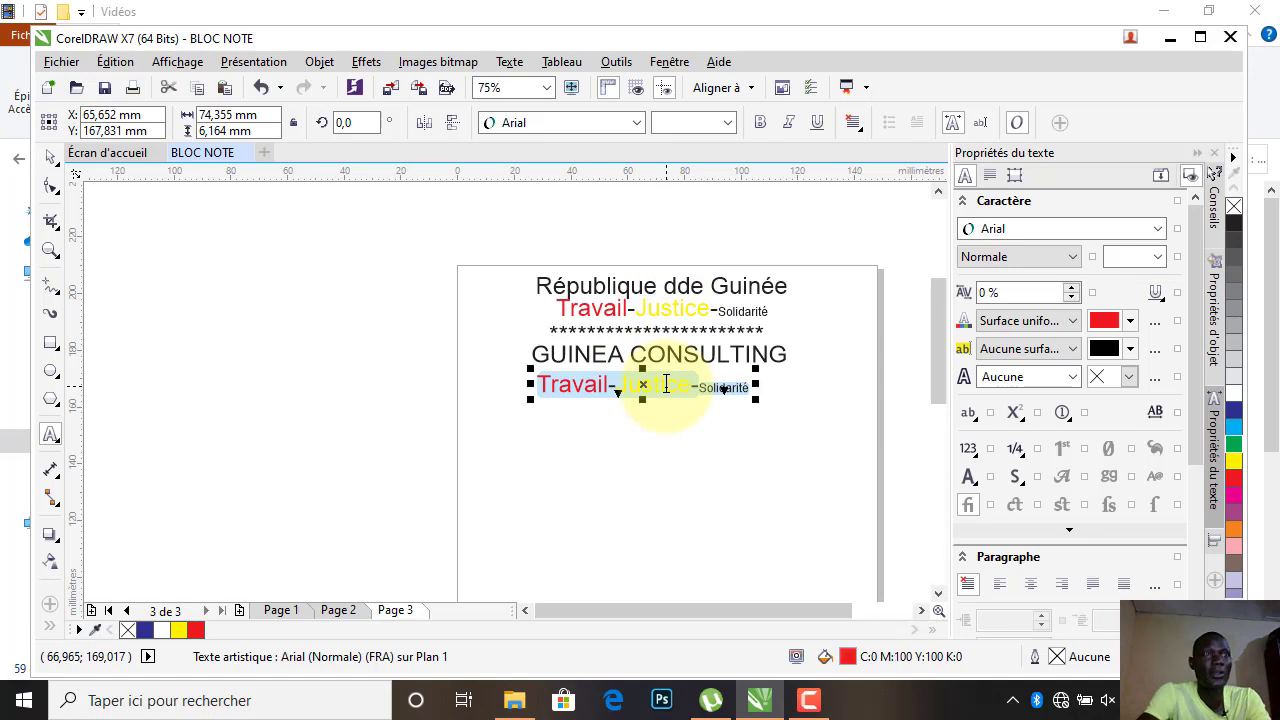
key("BackSpace")
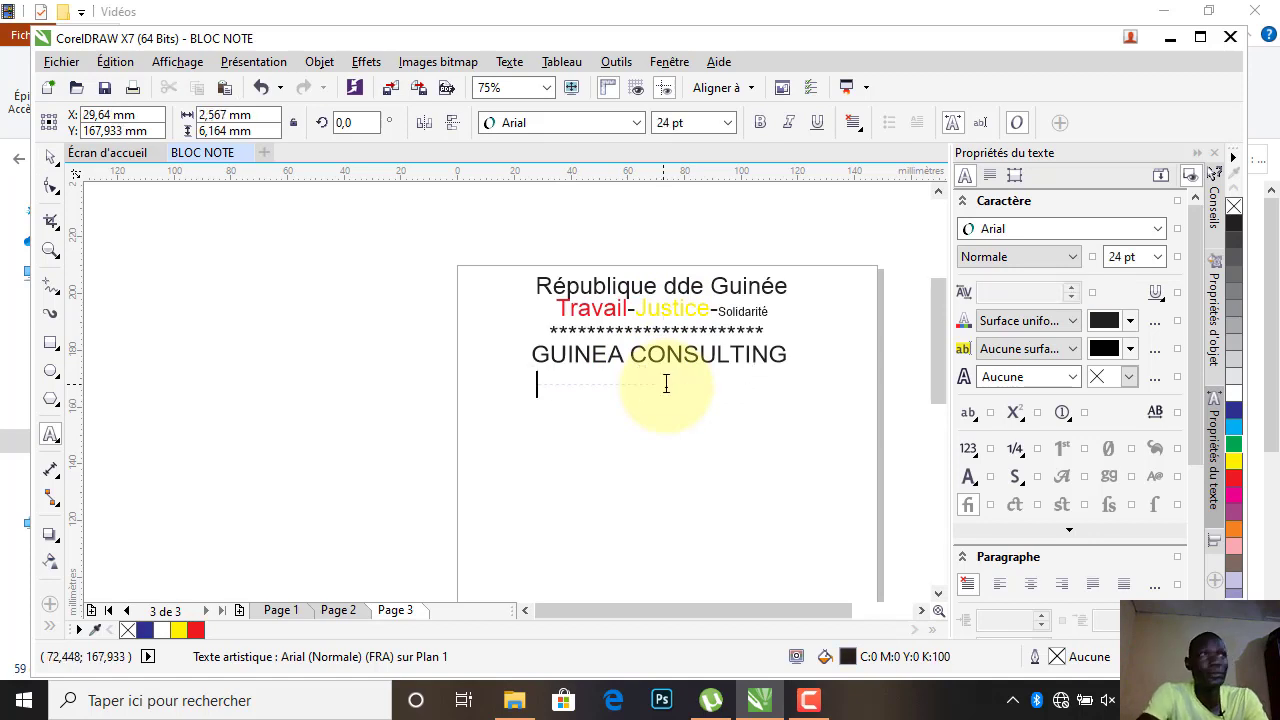
type("Formation-Insertion-Publicité")
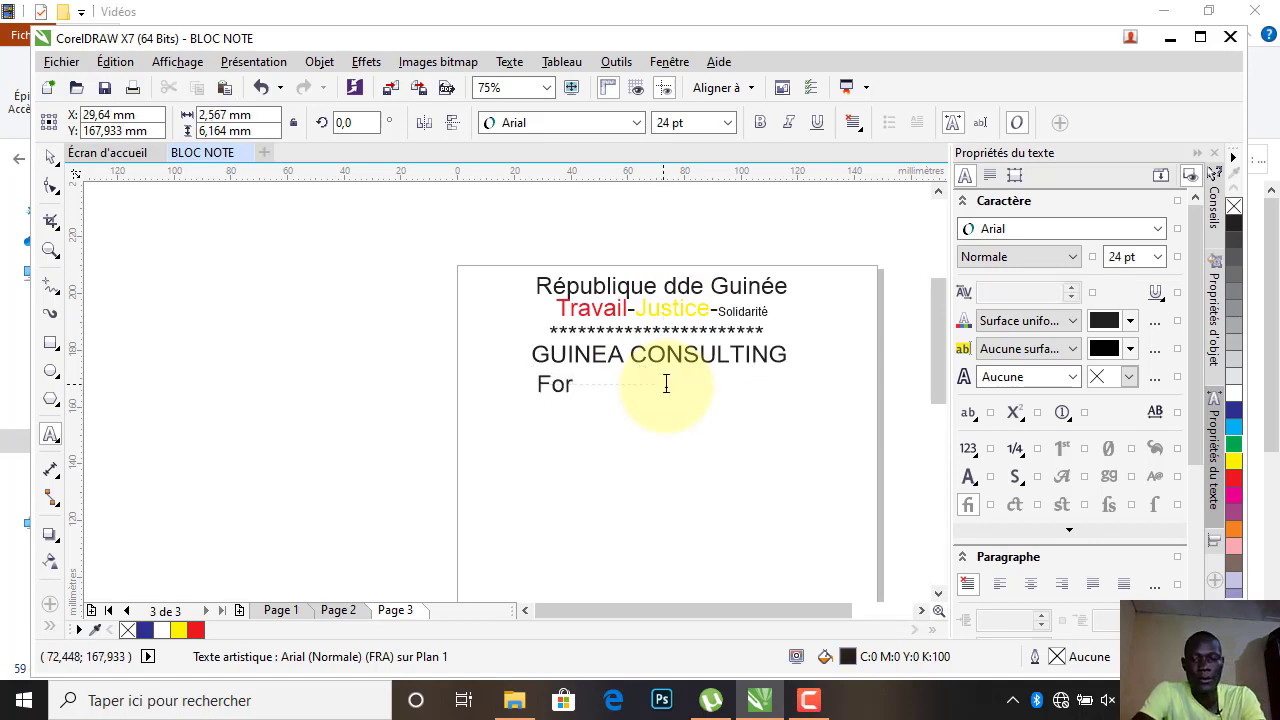
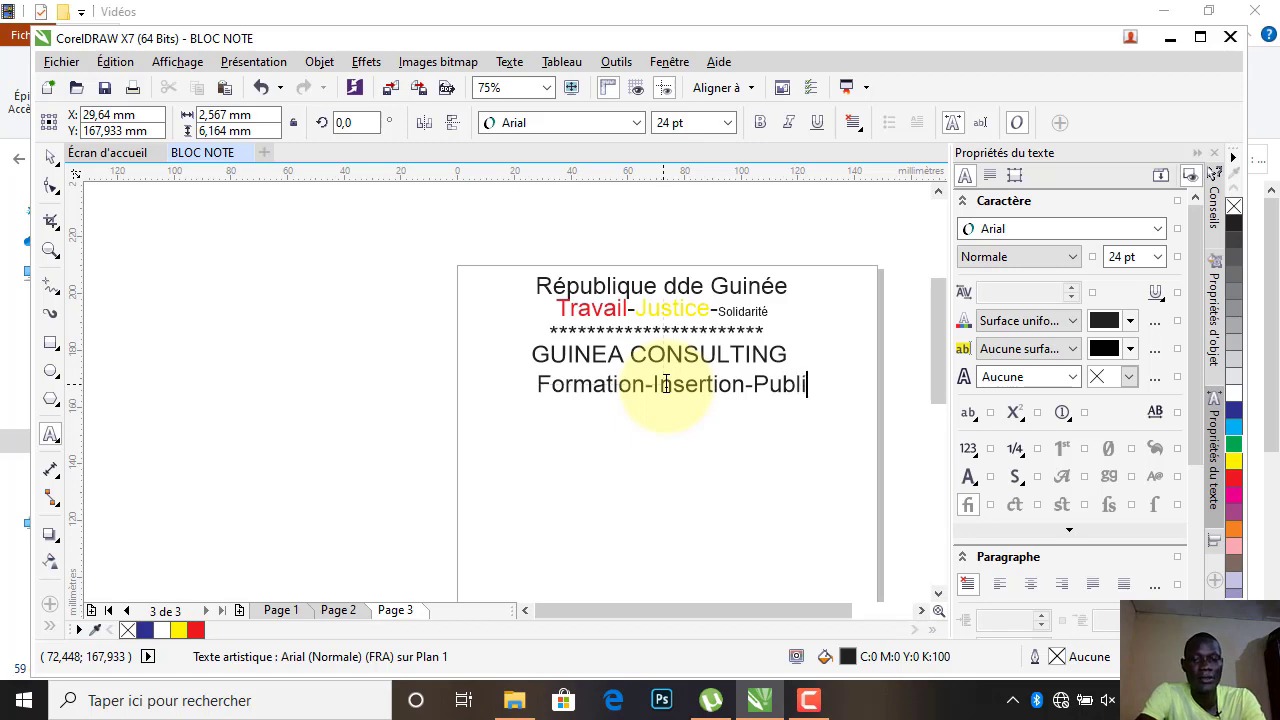
type("té")
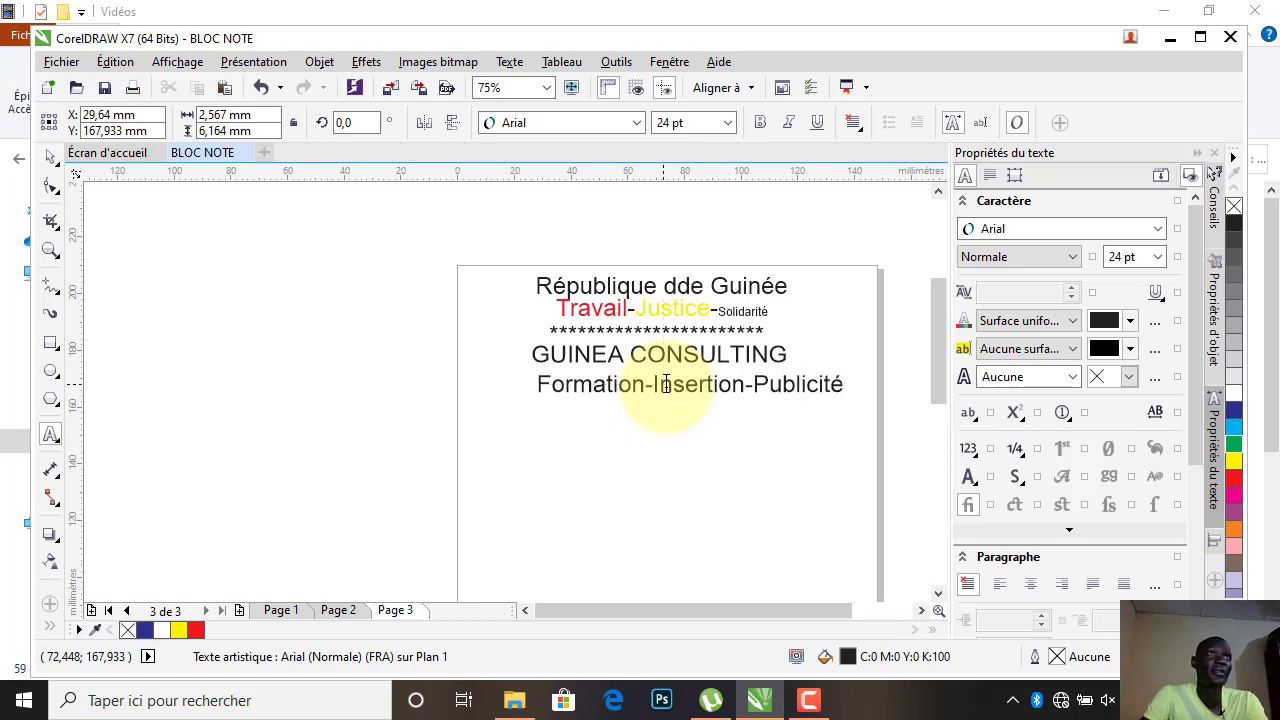
Set the "Formation-Insertion-Publicité" line to 12 pt and position it centrally below GUINEA CONSULTING.
left_click(50, 158)
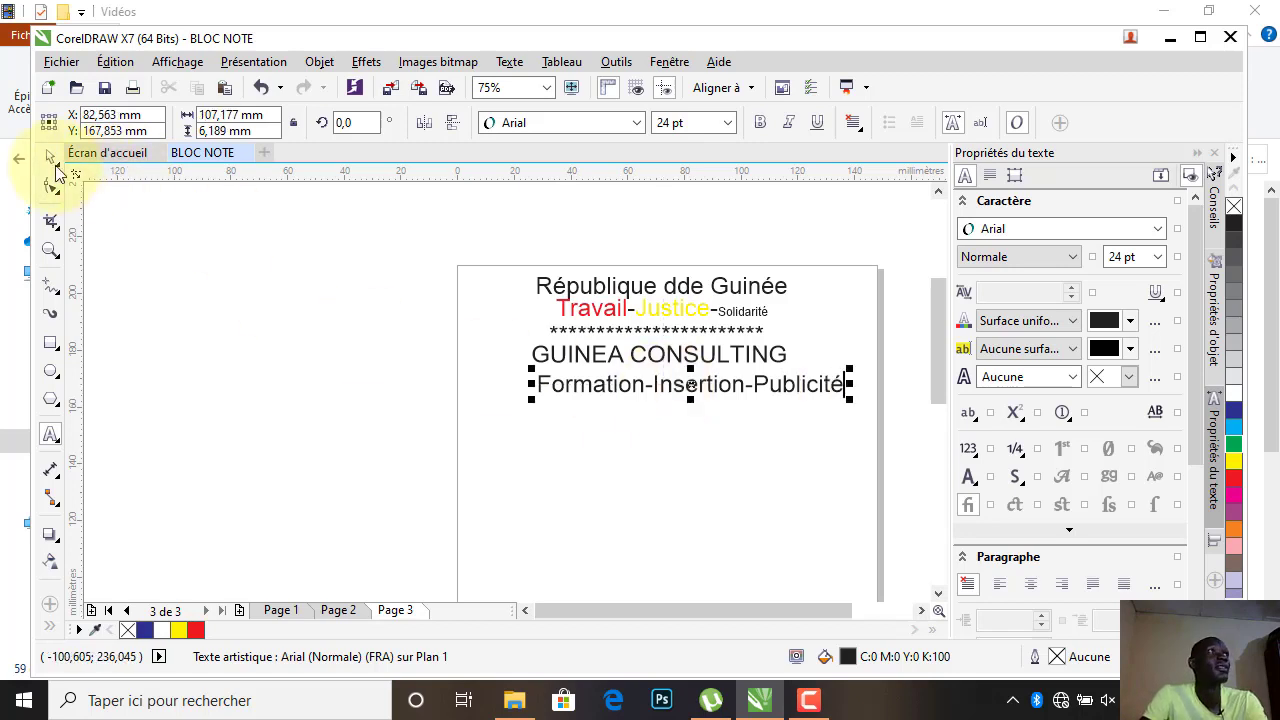
left_click(727, 122)
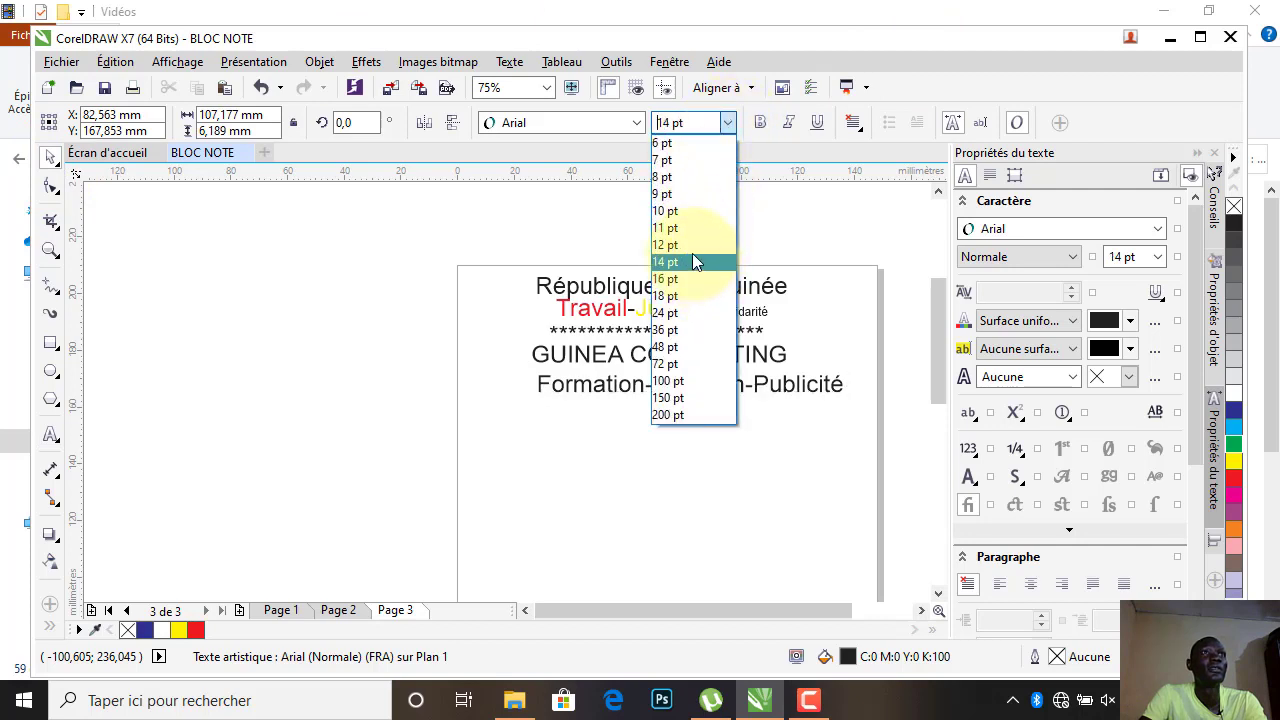
left_click(692, 250)
left_click_drag(680, 385, 697, 380)
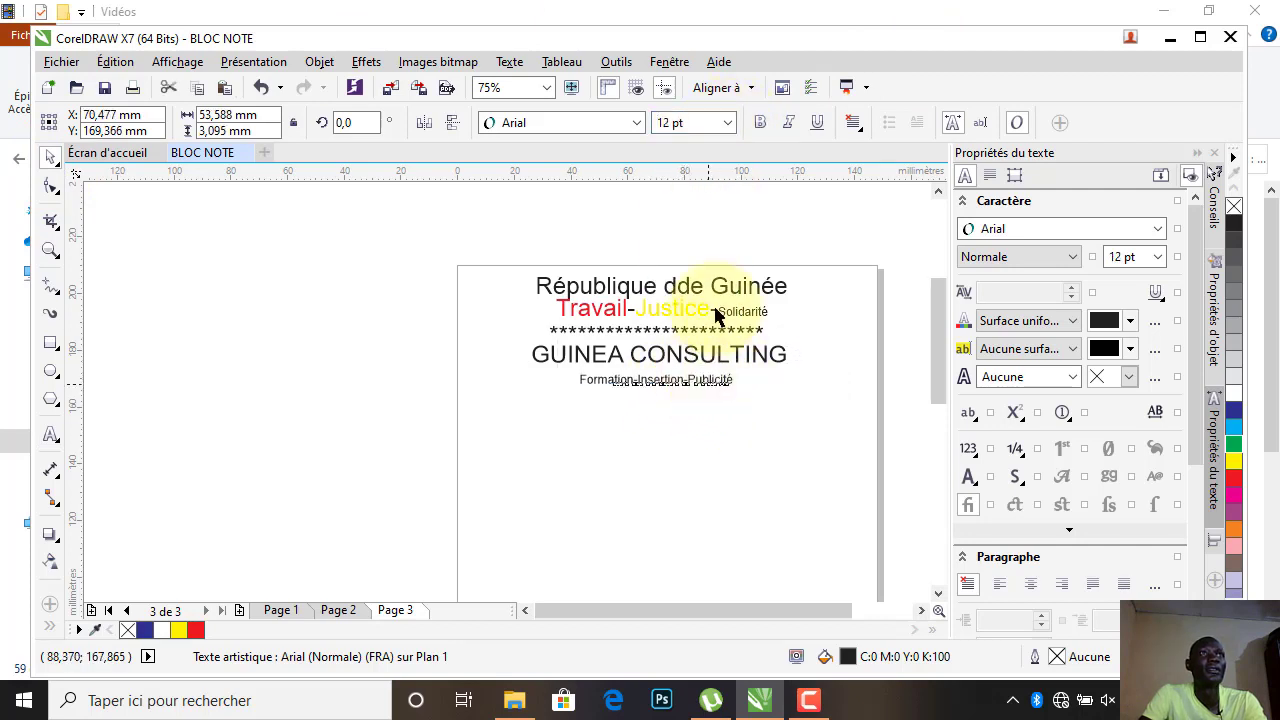
Set the font size of the "Formation-Insertion-Publicité" line to 14 pt and deselect it.
left_click(727, 122)
left_click(727, 122)
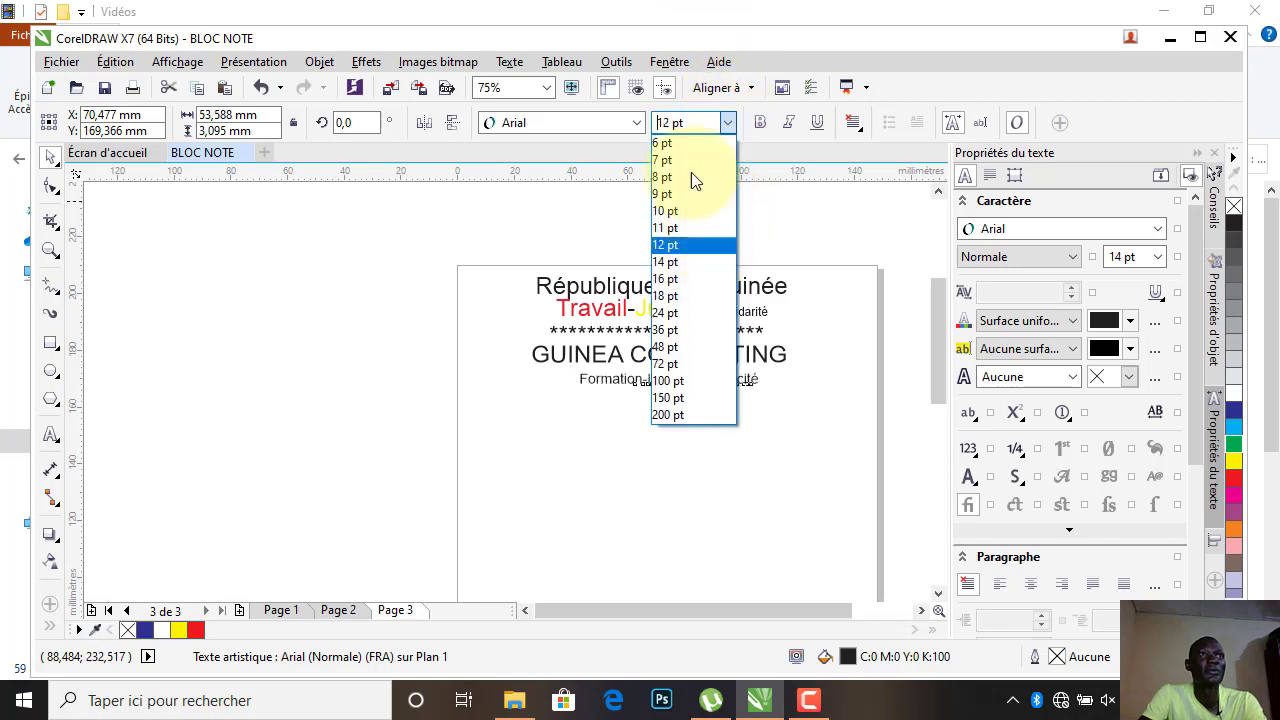
key("Escape")
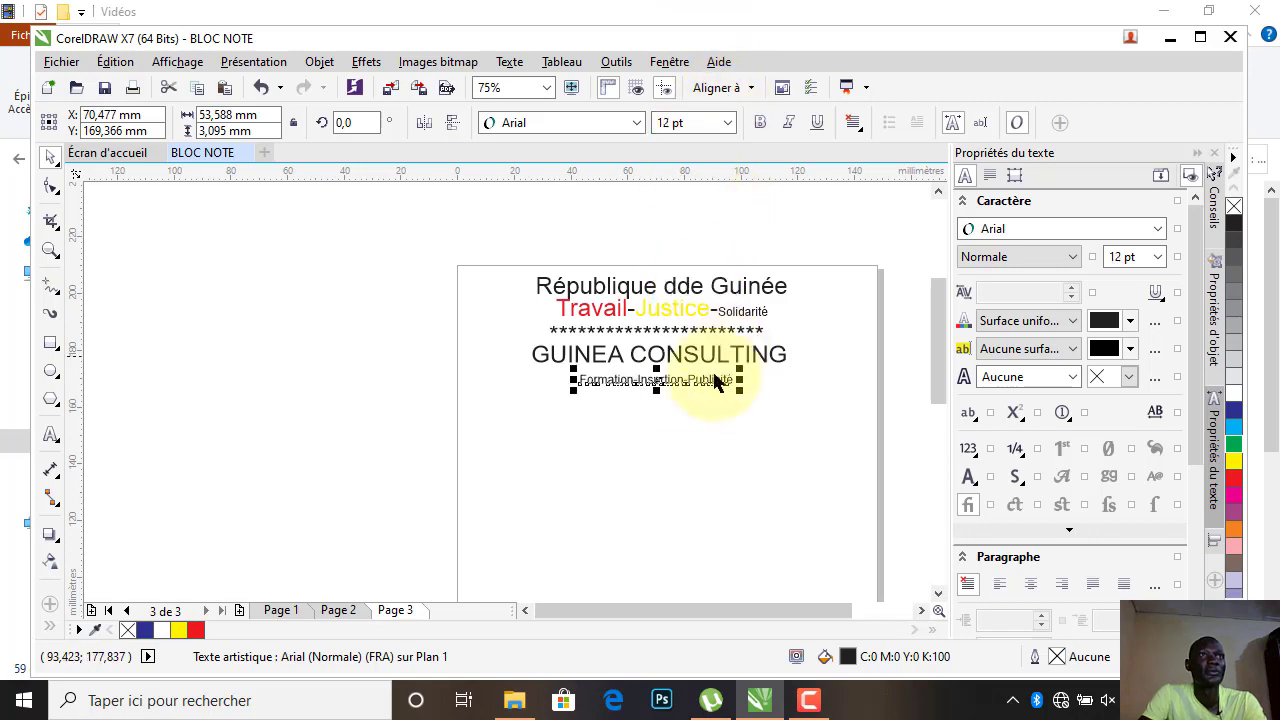
left_click(728, 122)
left_click(688, 262)
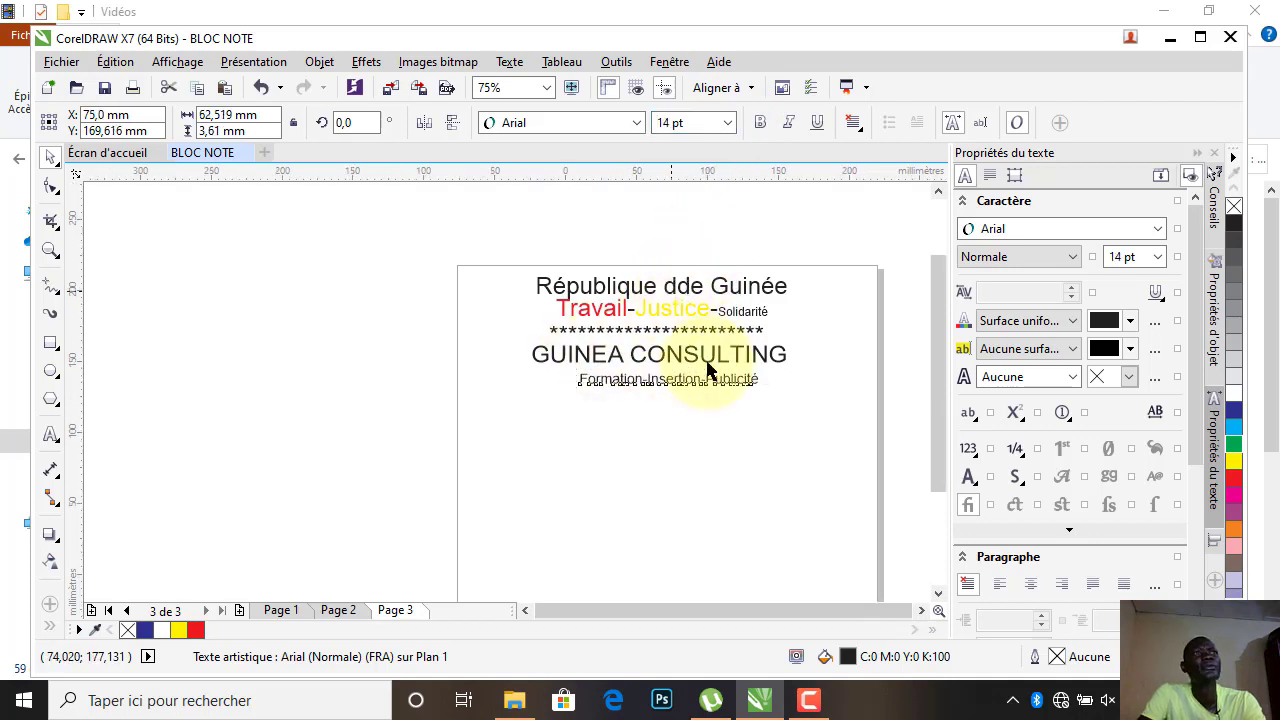
scroll(700, 360, "down", 2)
scroll(695, 345, "up", 2)
scroll(705, 355, "down", 2)
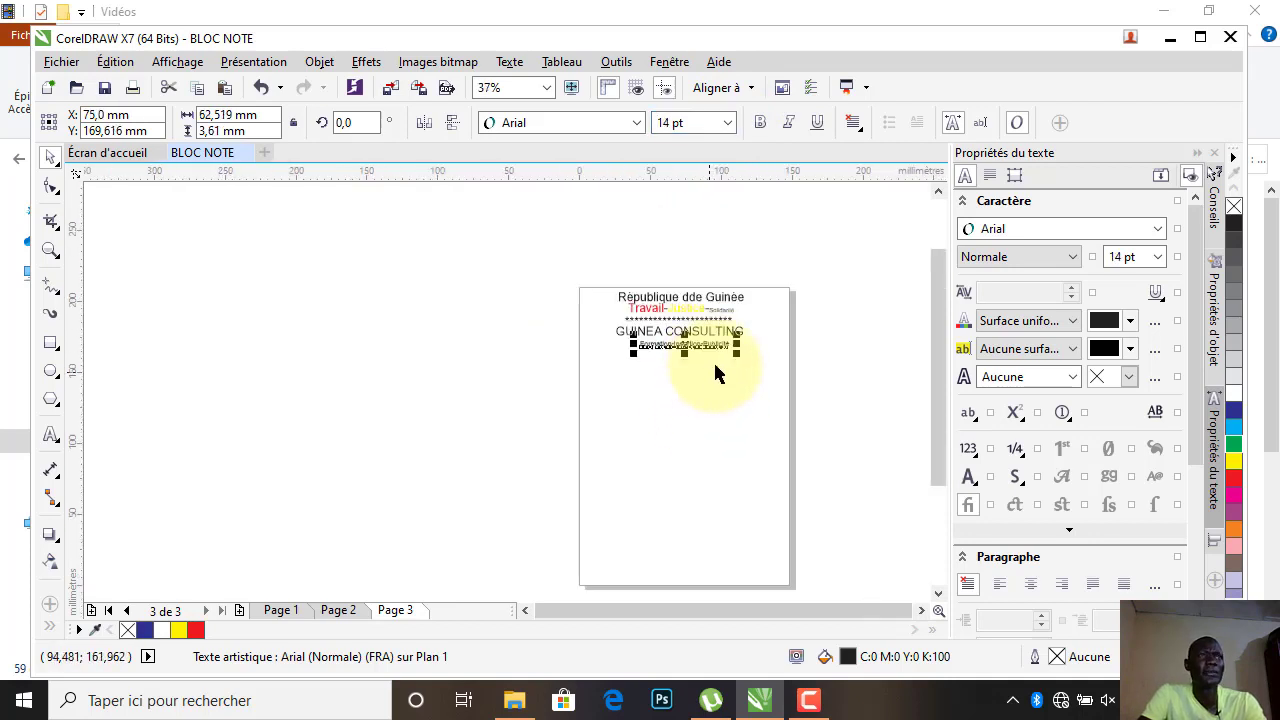
left_click(729, 370)
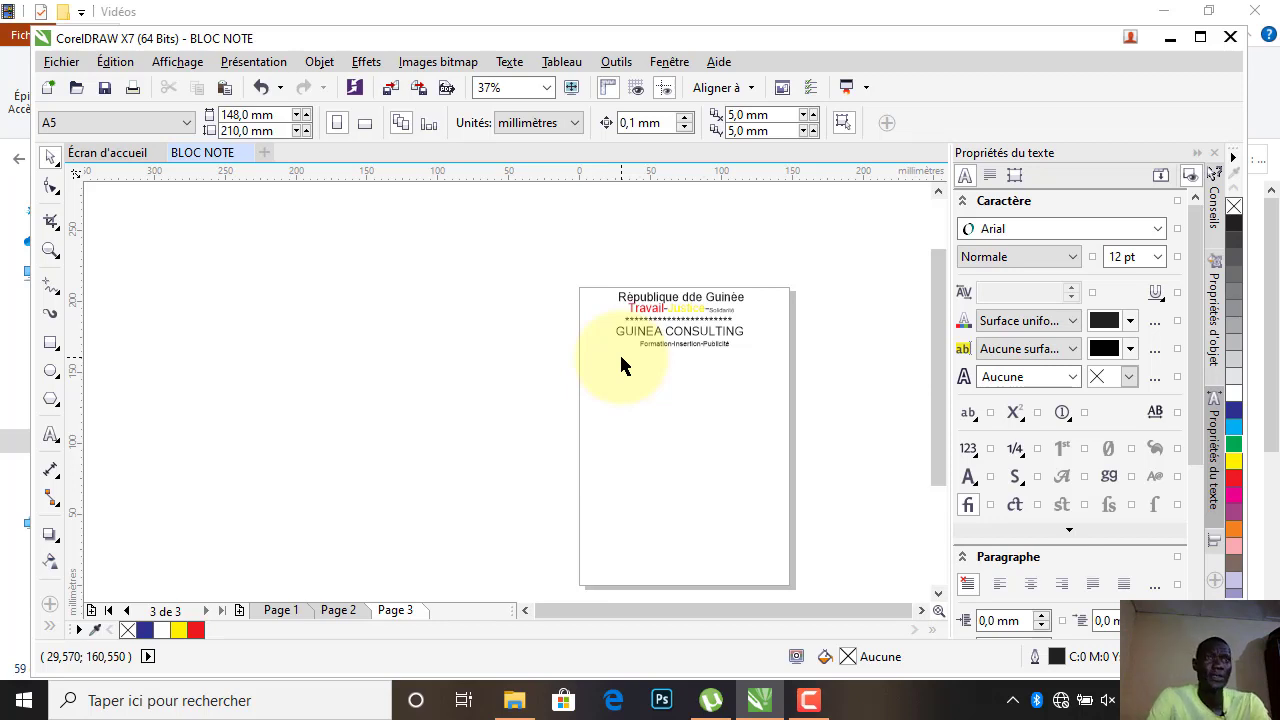
Duplicate the GUINEA CONSULTING text below the Formation-Insertion-Publicité line and replace its wording with "Nom et prénom du client:".
scroll(668, 344, "up", 2)
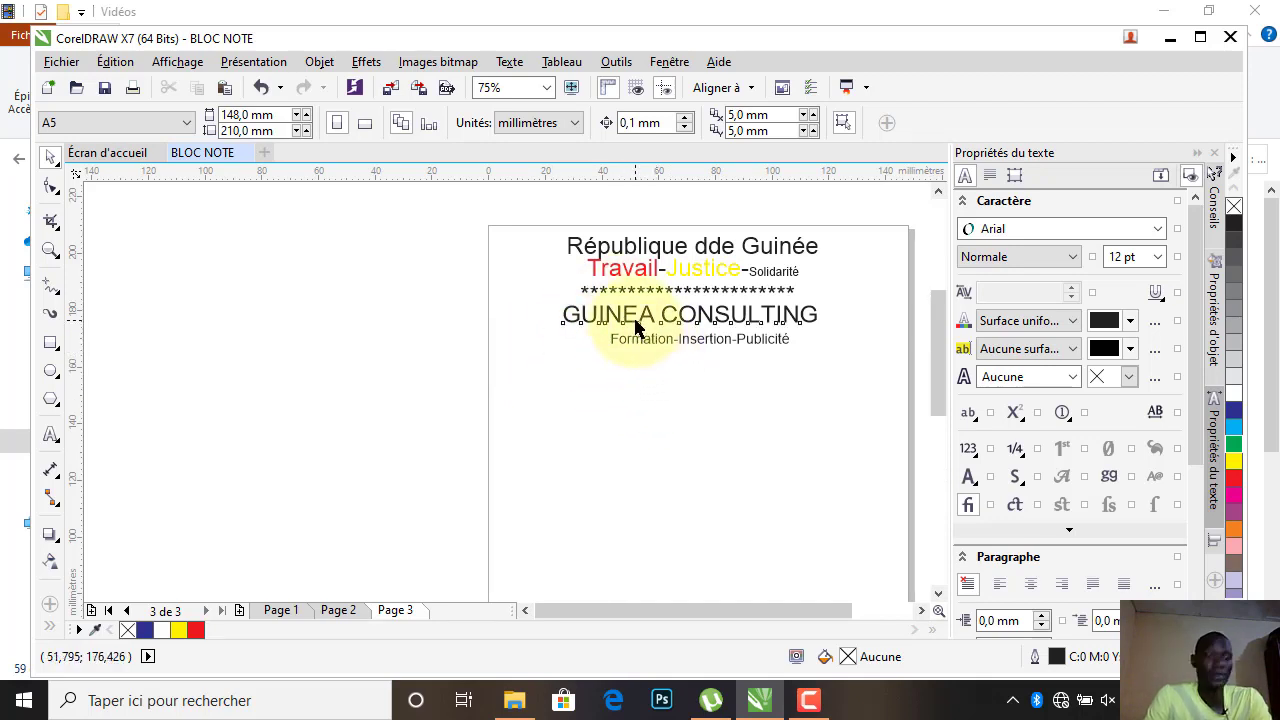
left_click(637, 327)
left_click_drag(635, 327, 617, 364)
double_click(617, 364)
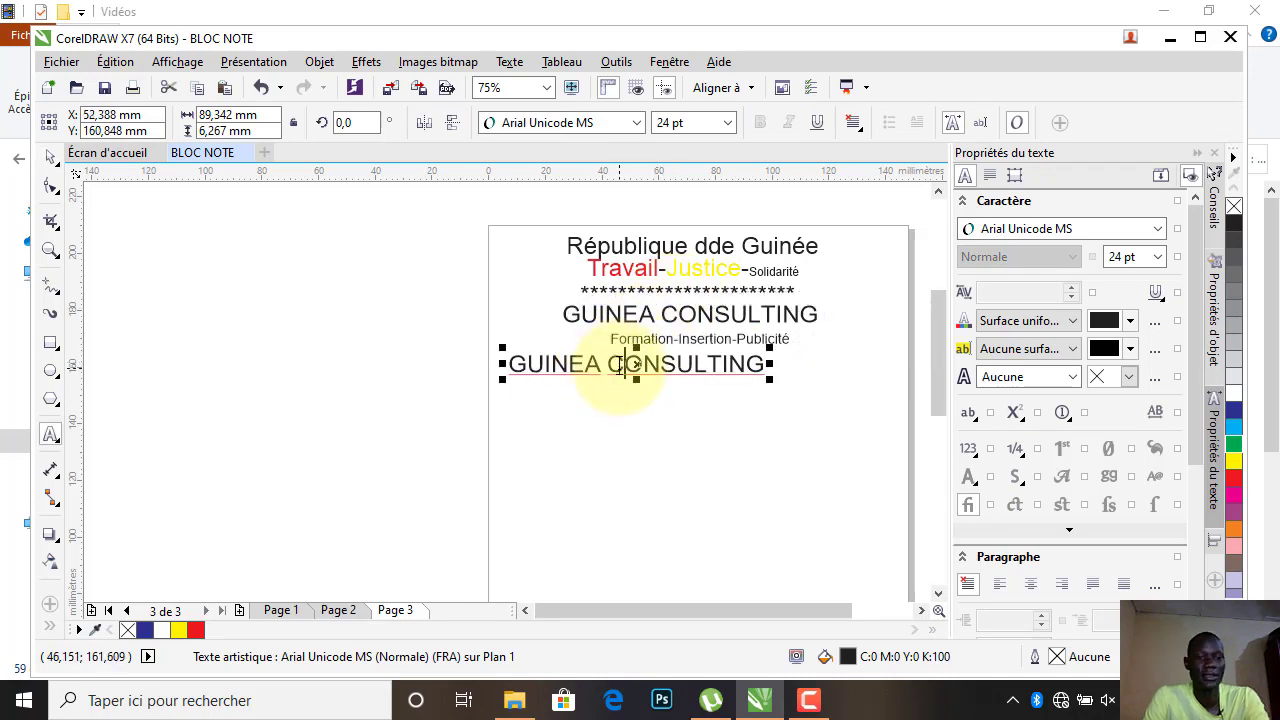
key("ctrl+a")
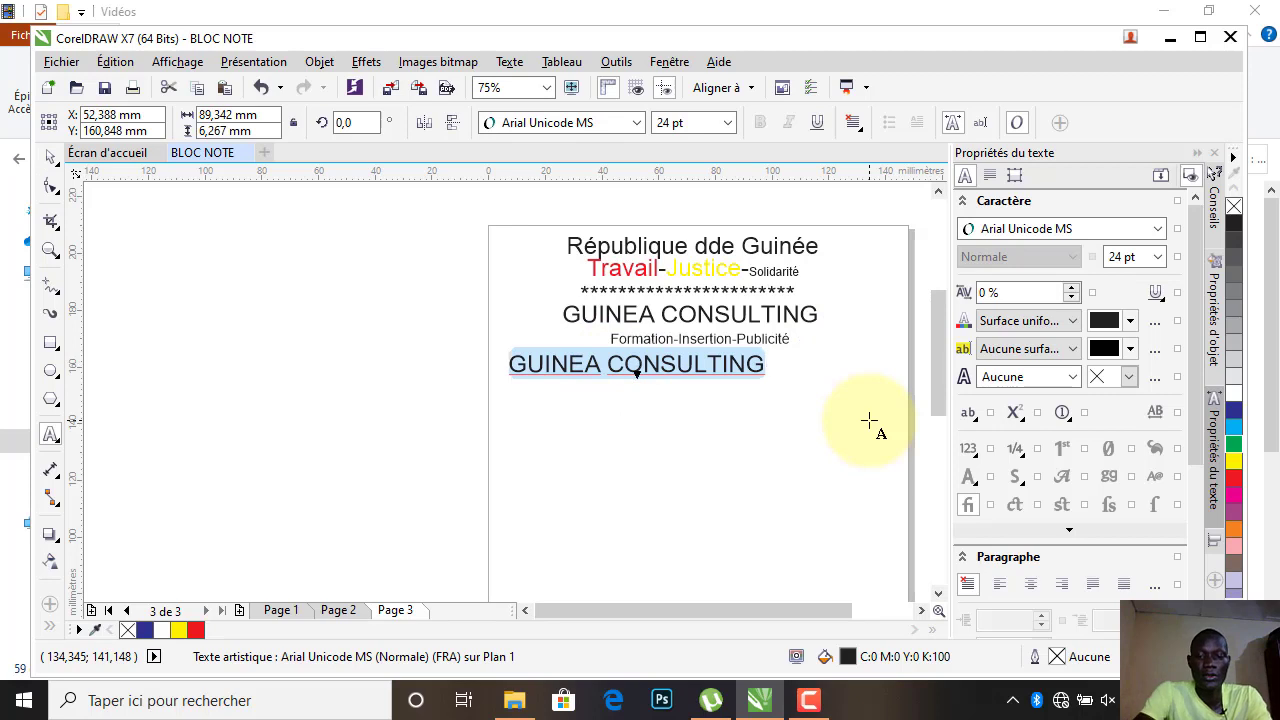
type("Nom et prénom du client:")
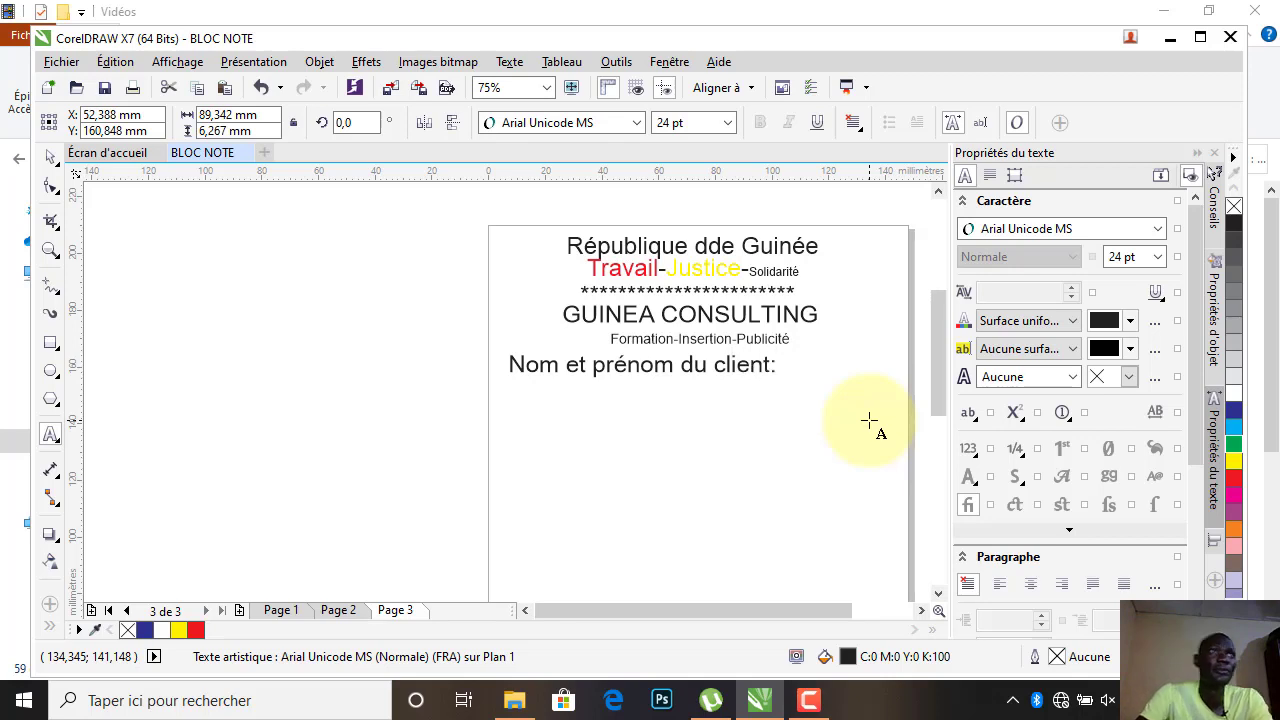
key("Escape")
Try to reduce the "Nom et prénom du client:" text to 14 pt and then to 12 pt.
left_click(728, 121)
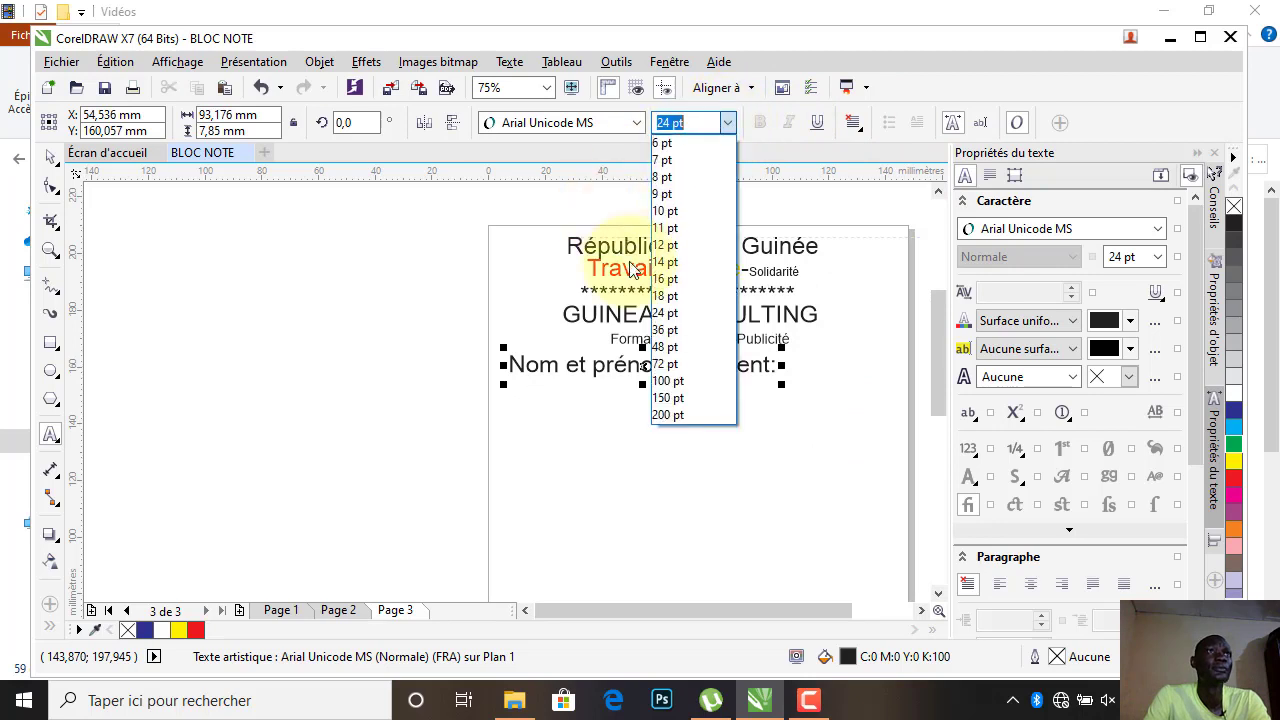
left_click(666, 262)
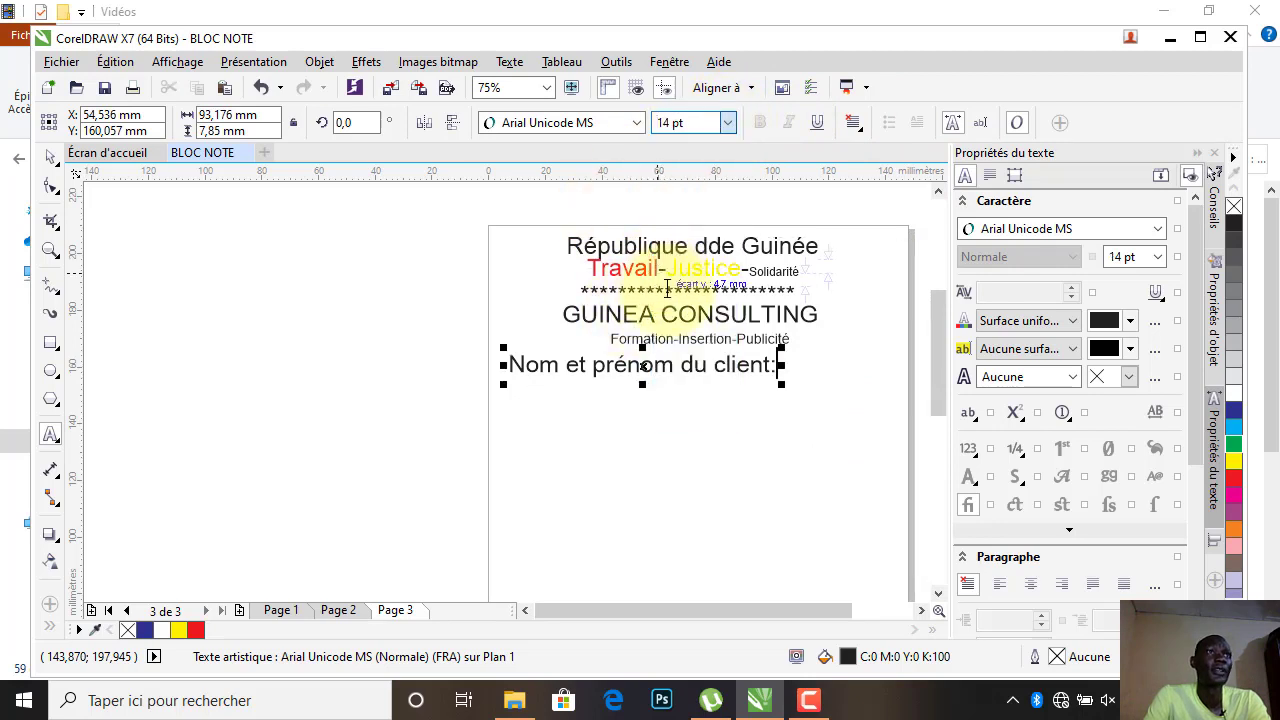
left_click(728, 122)
left_click(728, 124)
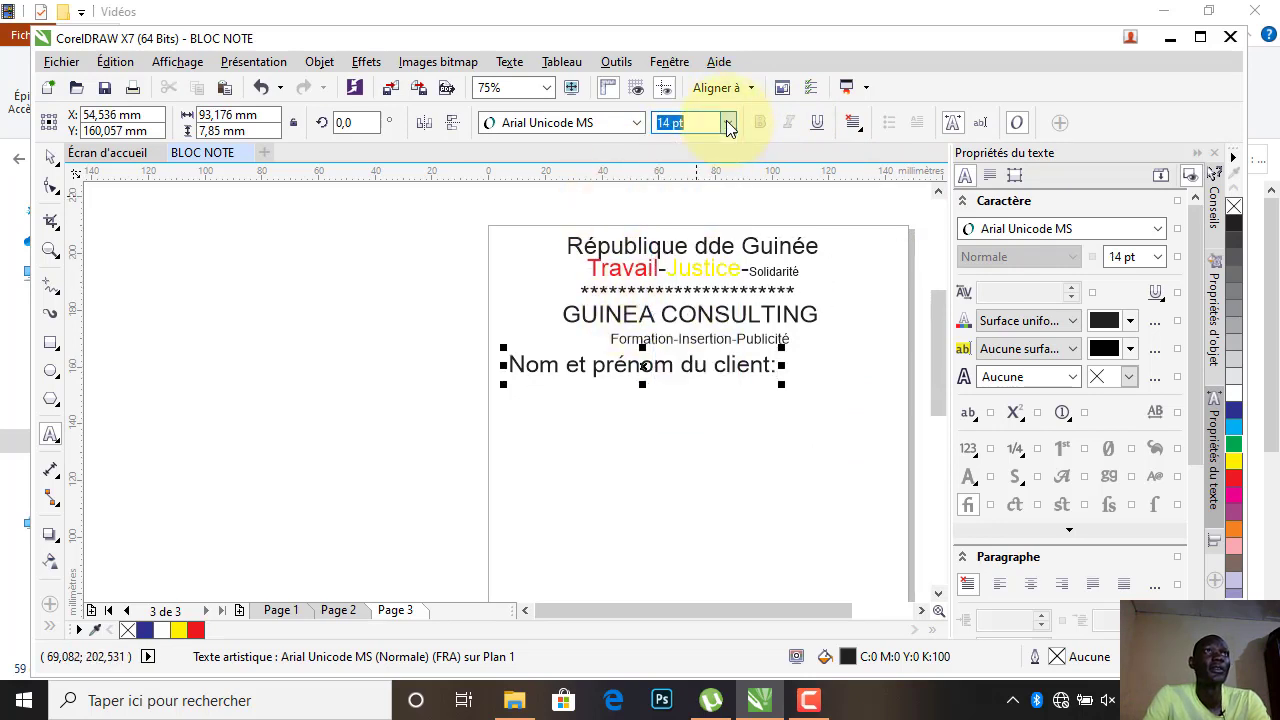
type("8 pt")
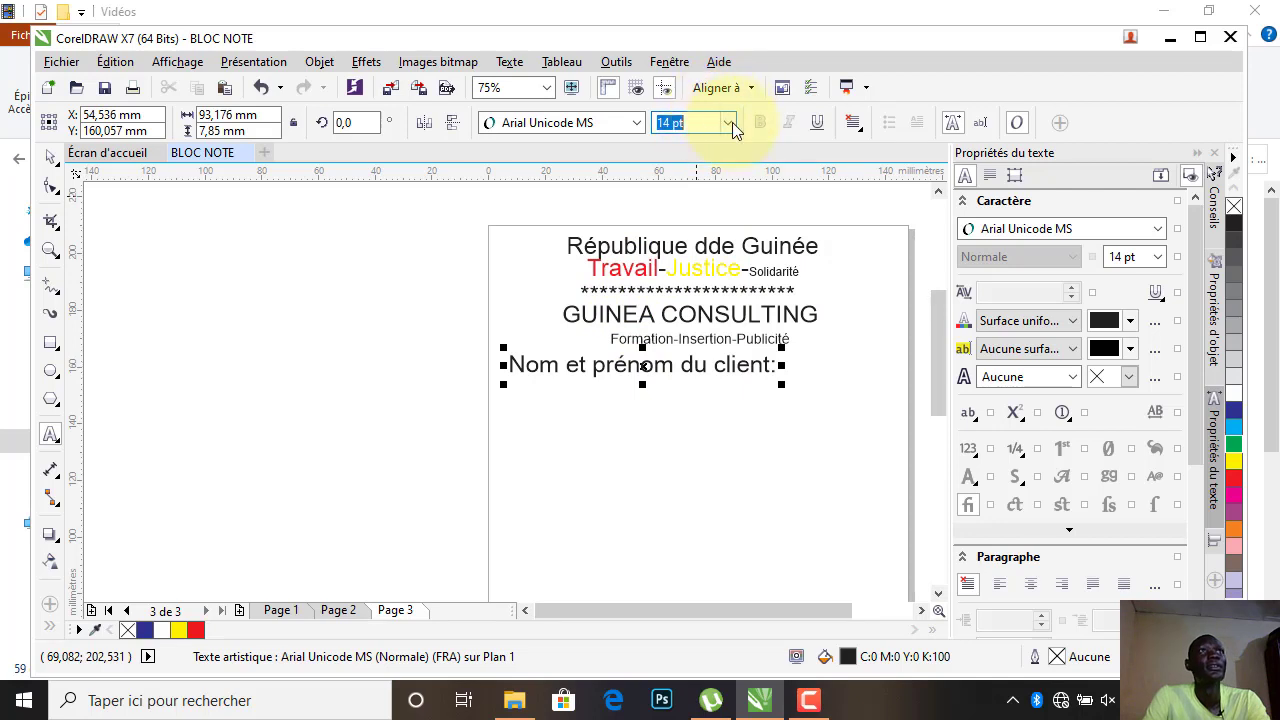
left_click(728, 122)
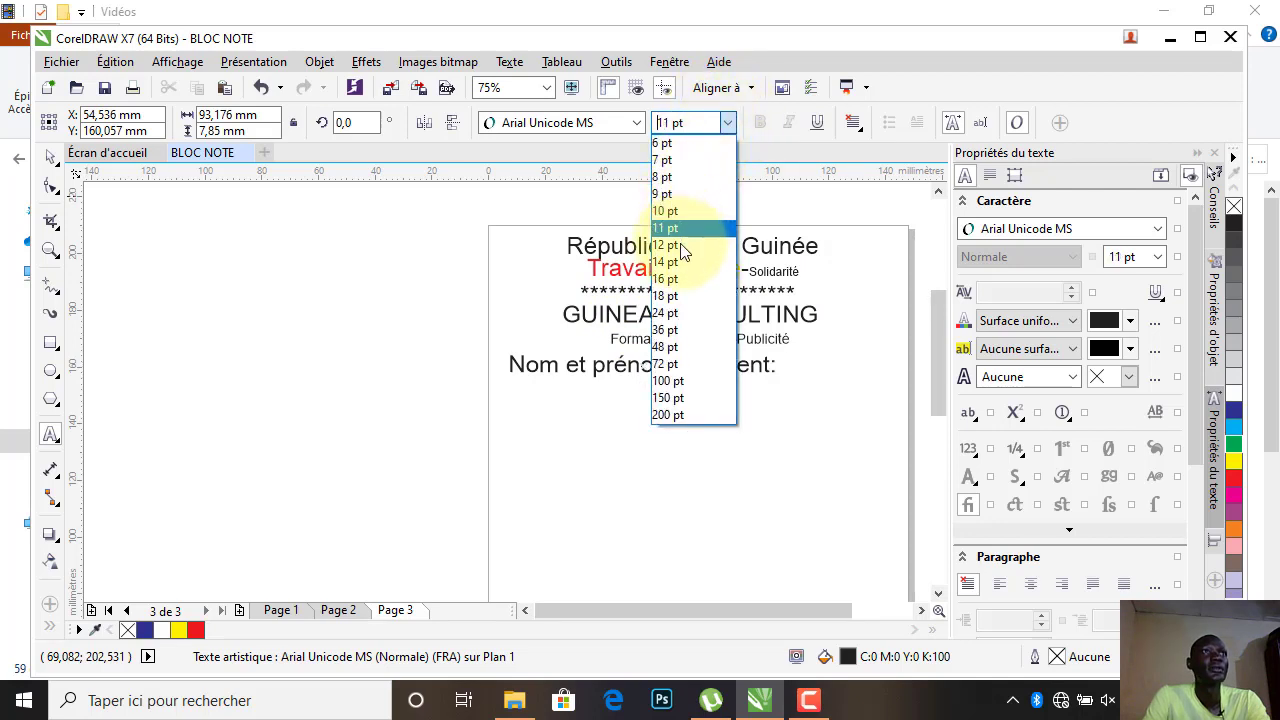
left_click(683, 254)
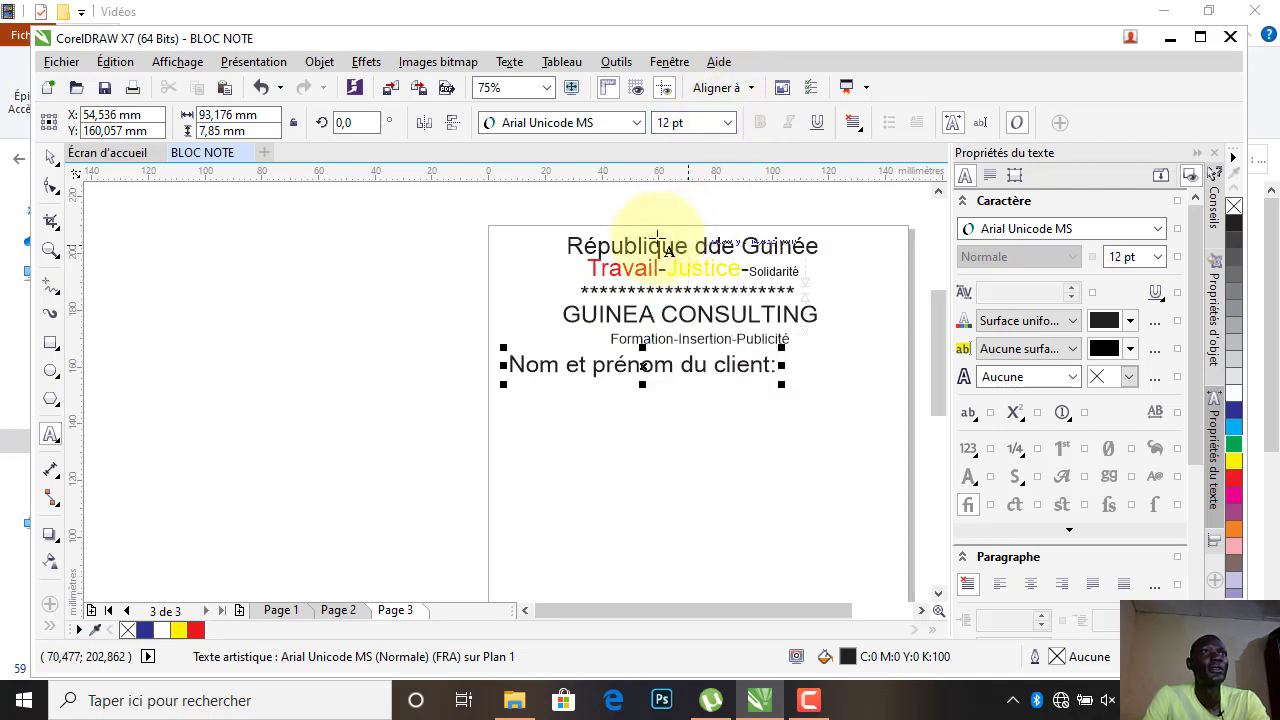
Set the font size of the "Nom et prénom du client:" text to 14 pt and deselect it.
left_click(50, 158)
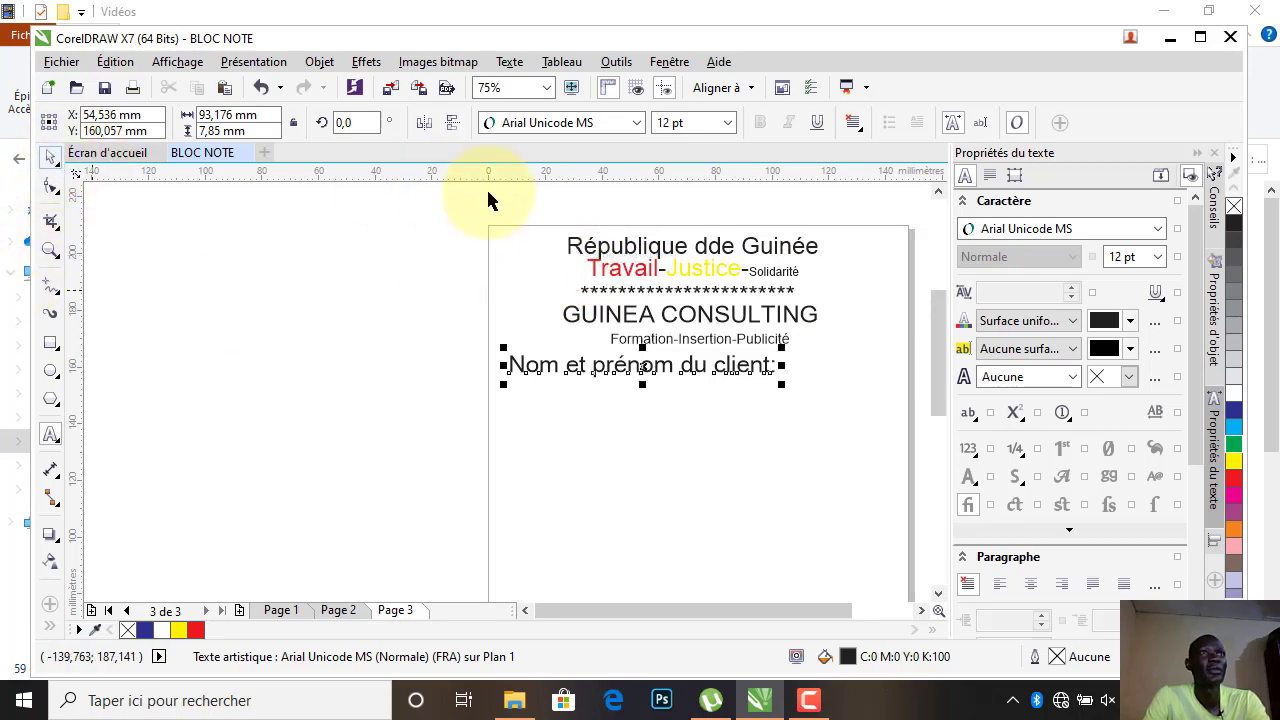
left_click(720, 131)
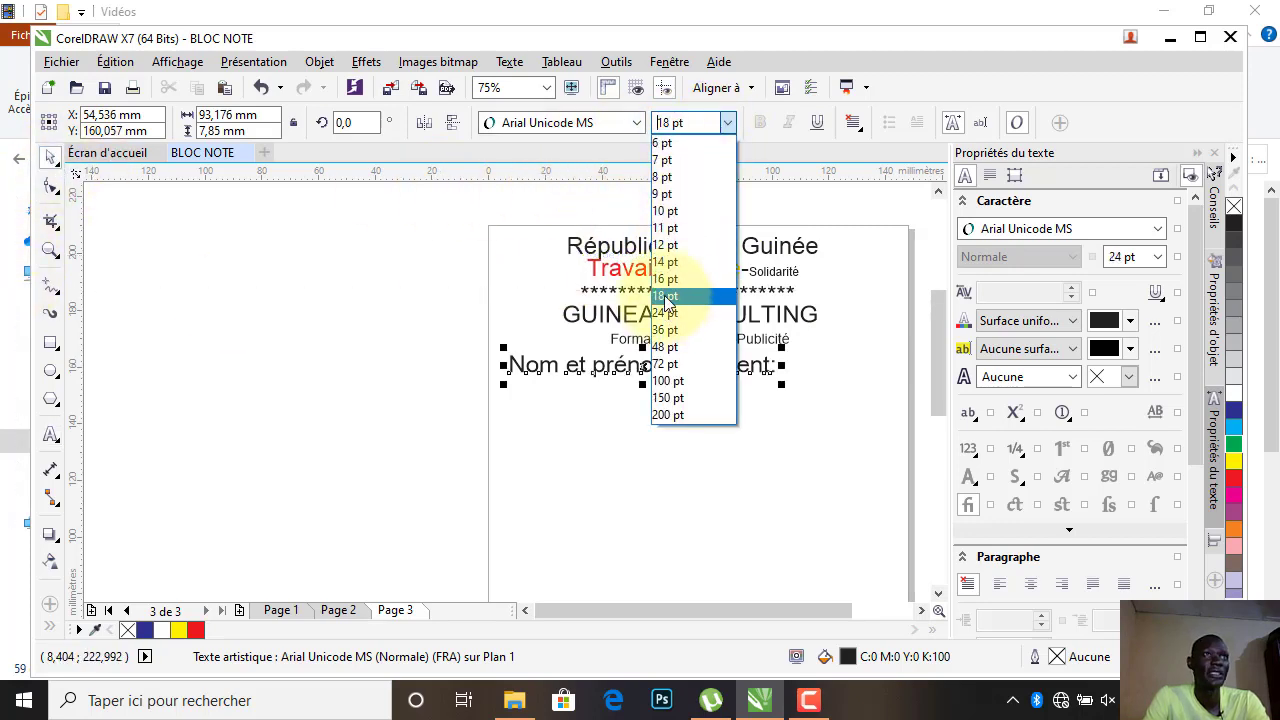
left_click(670, 265)
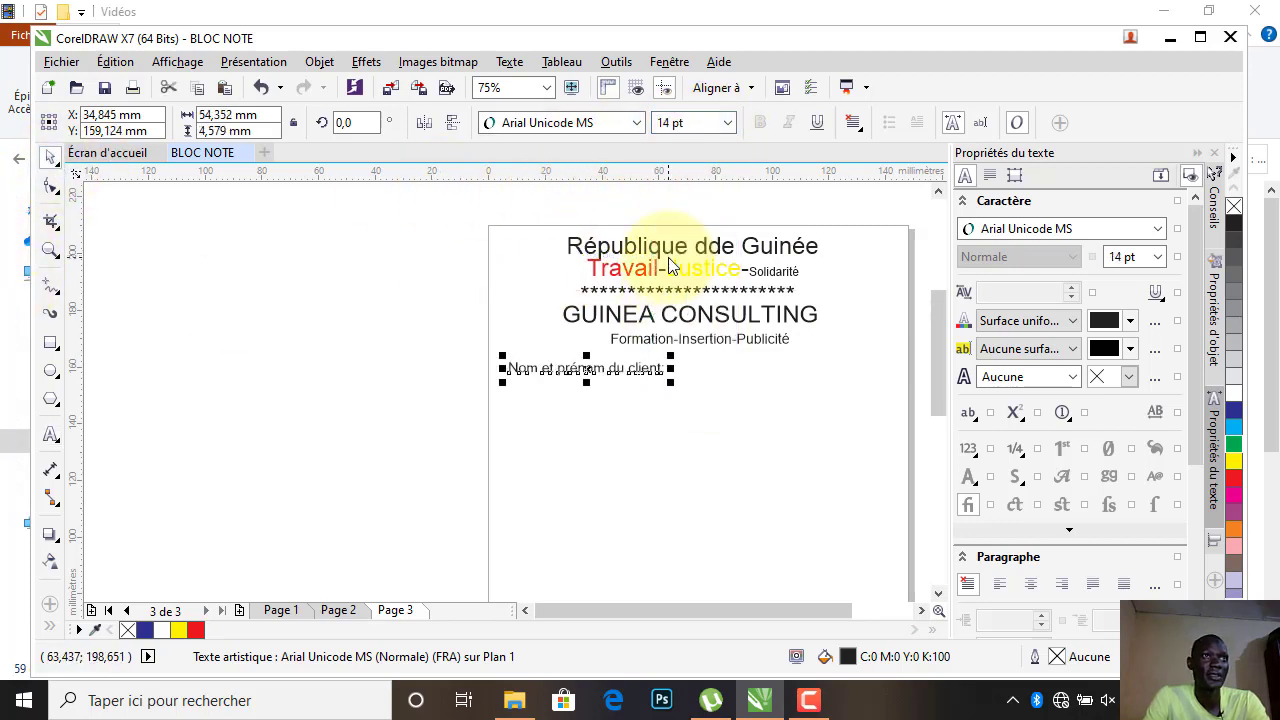
left_click(437, 337)
Append a dotted fill-in line after "Nom et prénom du client:" across the page width, and move the whole line about 8 mm down.
scroll(661, 372, "up", 2)
double_click(661, 370)
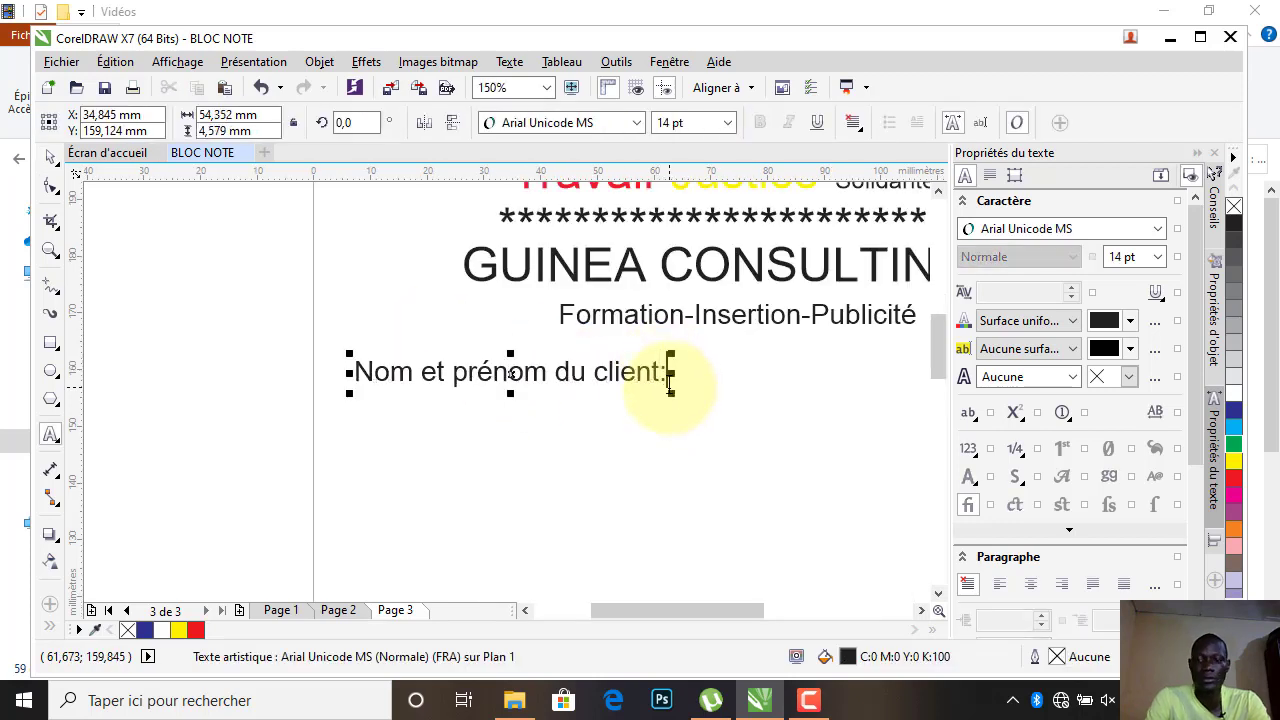
type(":................")
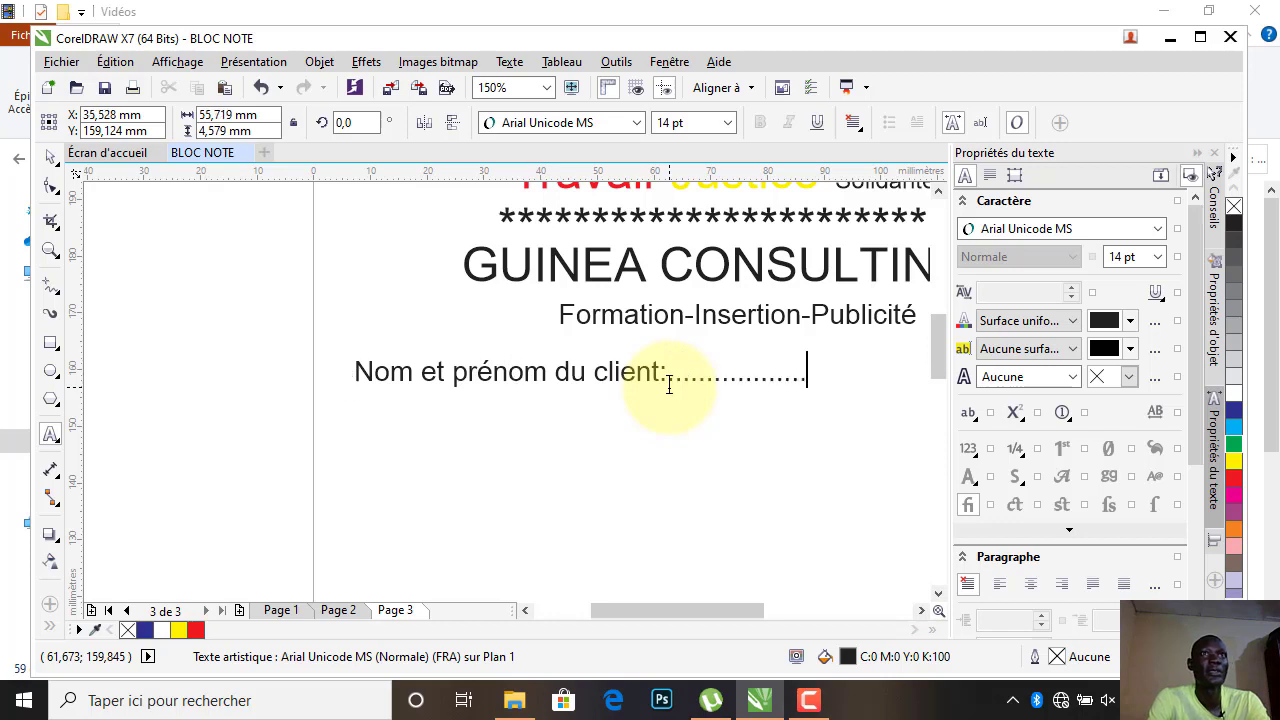
type(".............................")
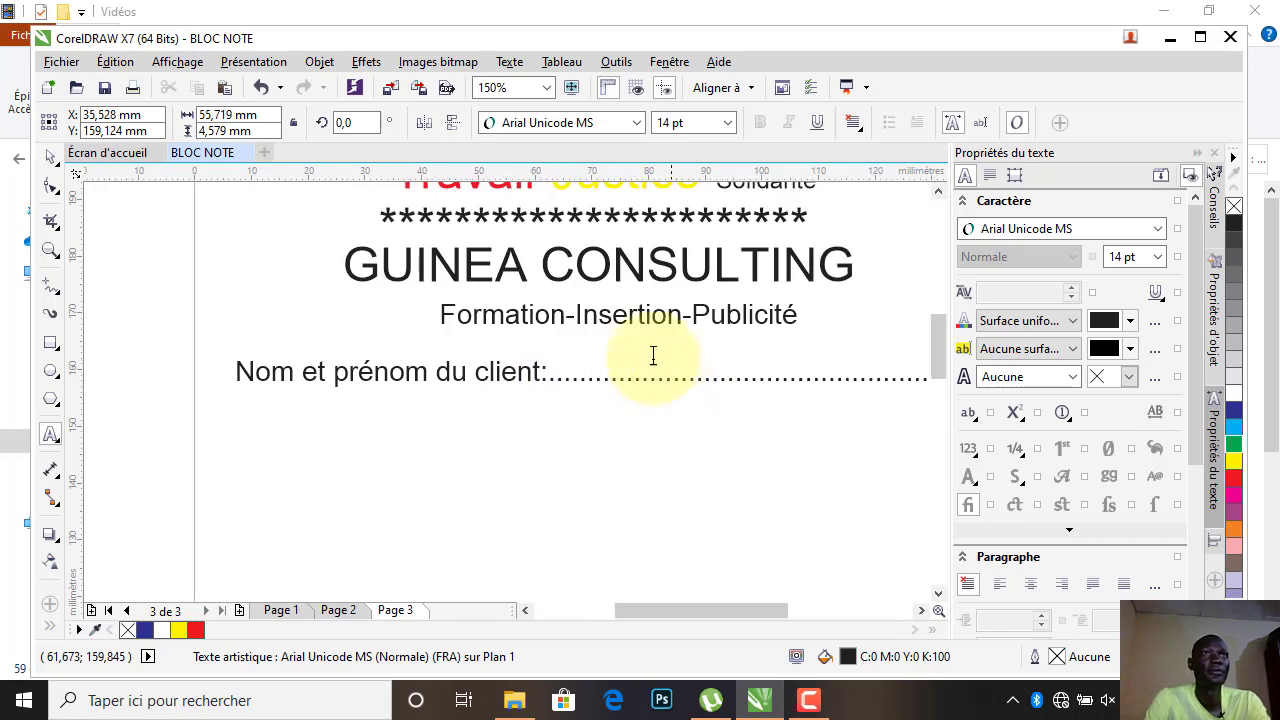
scroll(654, 355, "down", 2)
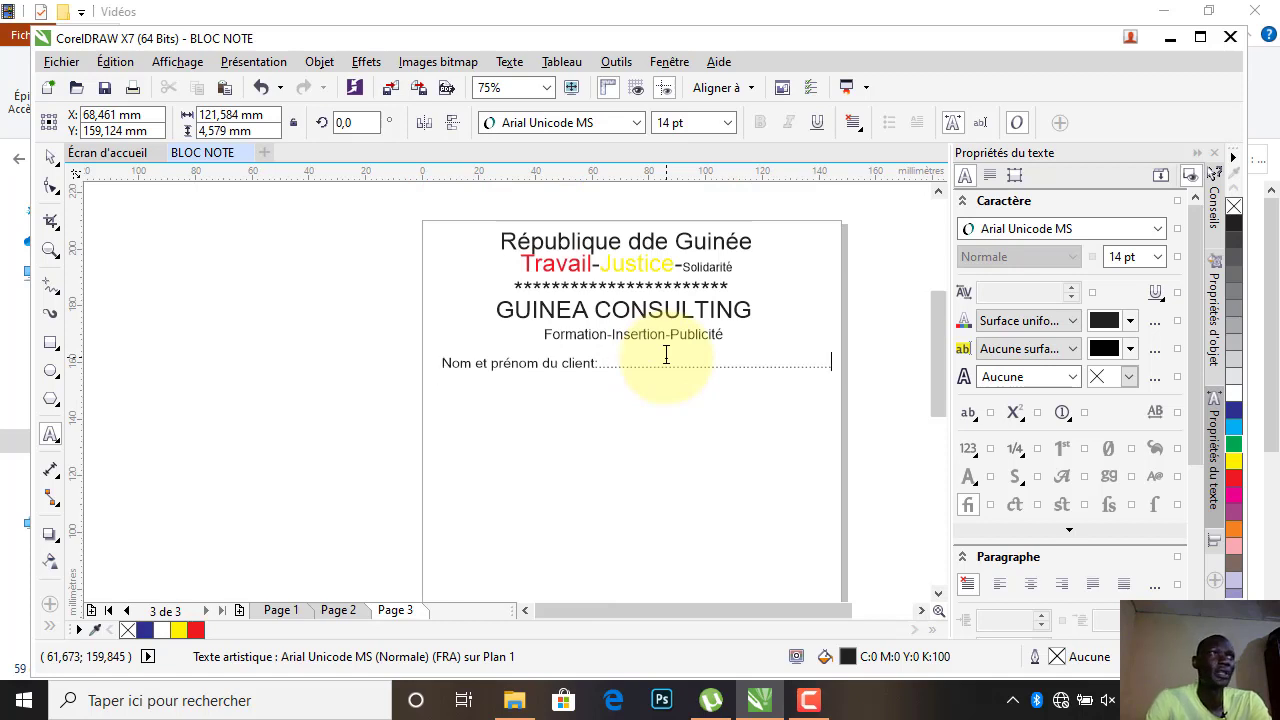
left_click(50, 157)
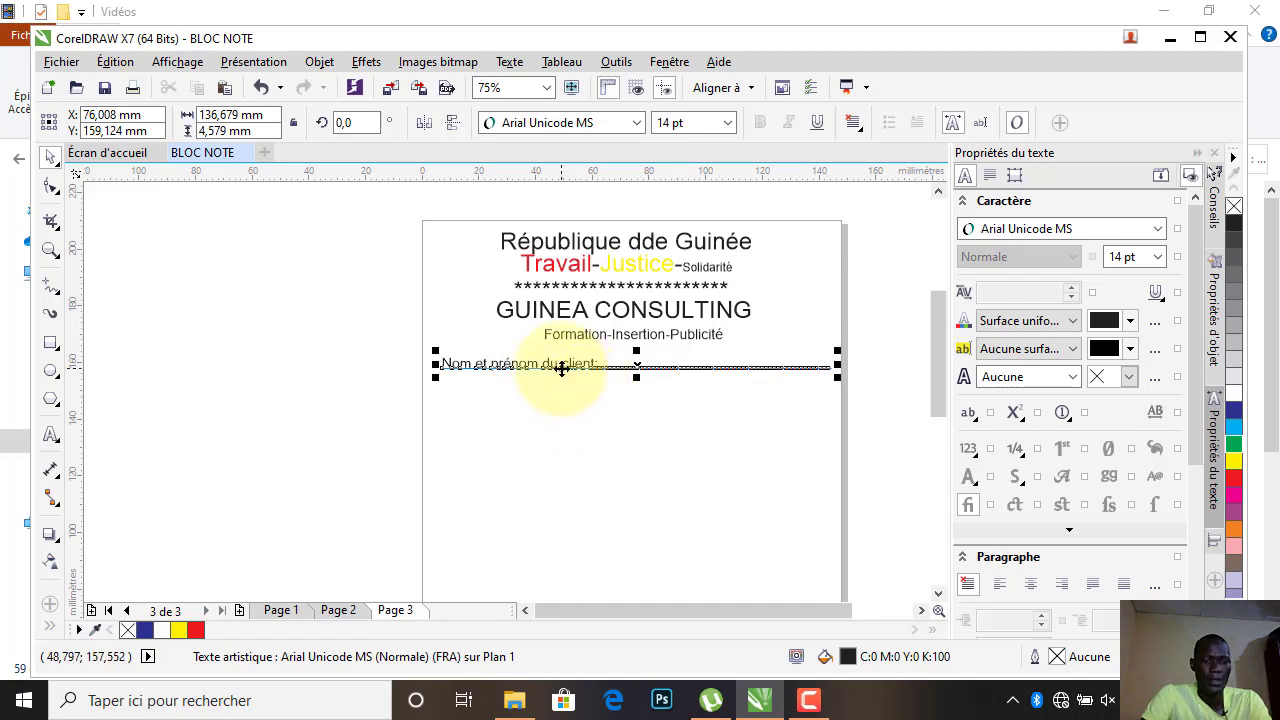
left_click_drag(562, 367, 557, 387)
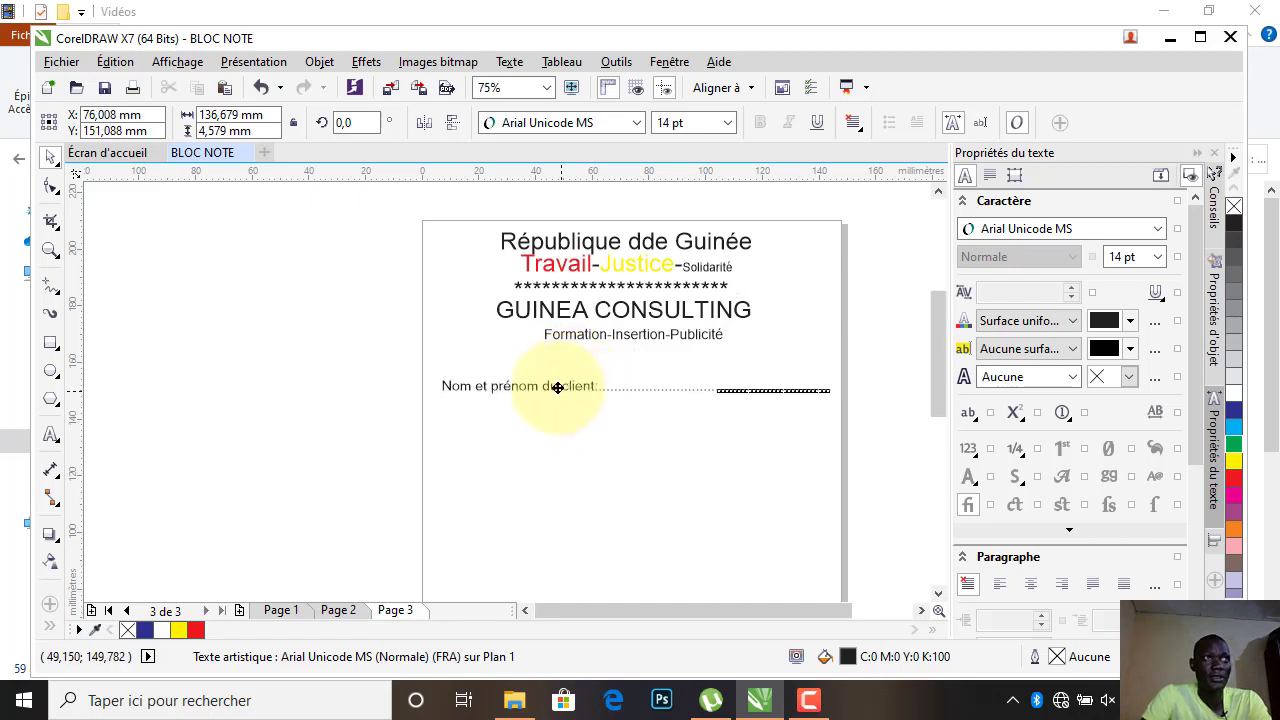
Duplicate the client name line into the gap above it and replace its wording with "Adresse:" followed by a dotted line.
key("ctrl+d")
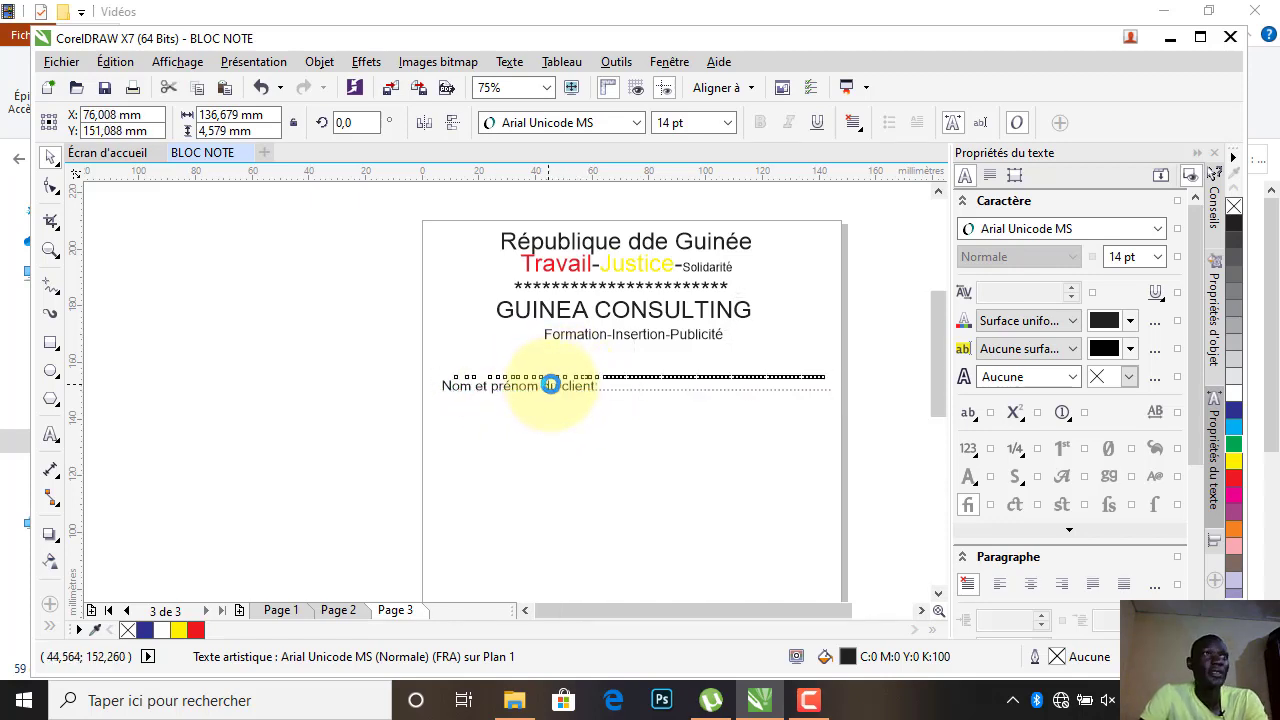
mouse_move(548, 375)
left_mouse_down()
mouse_move(531, 363)
mouse_move(543, 357)
mouse_move(552, 372)
left_mouse_up()
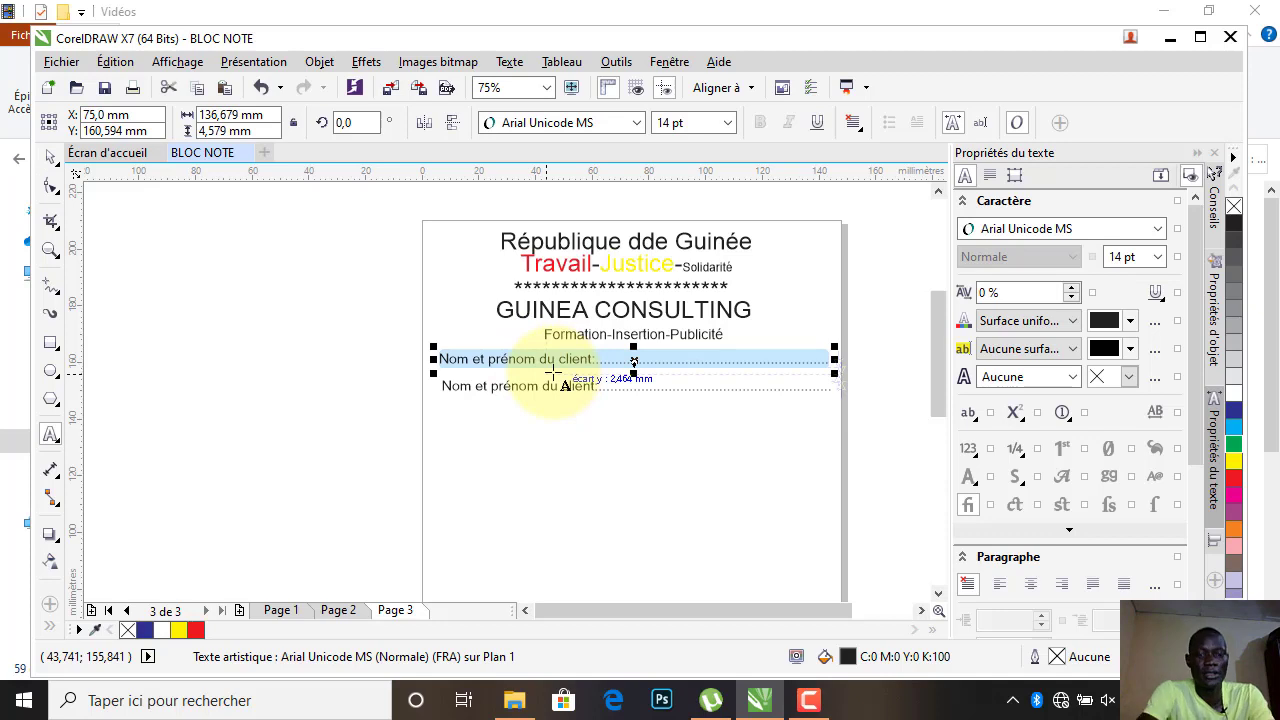
type("A")
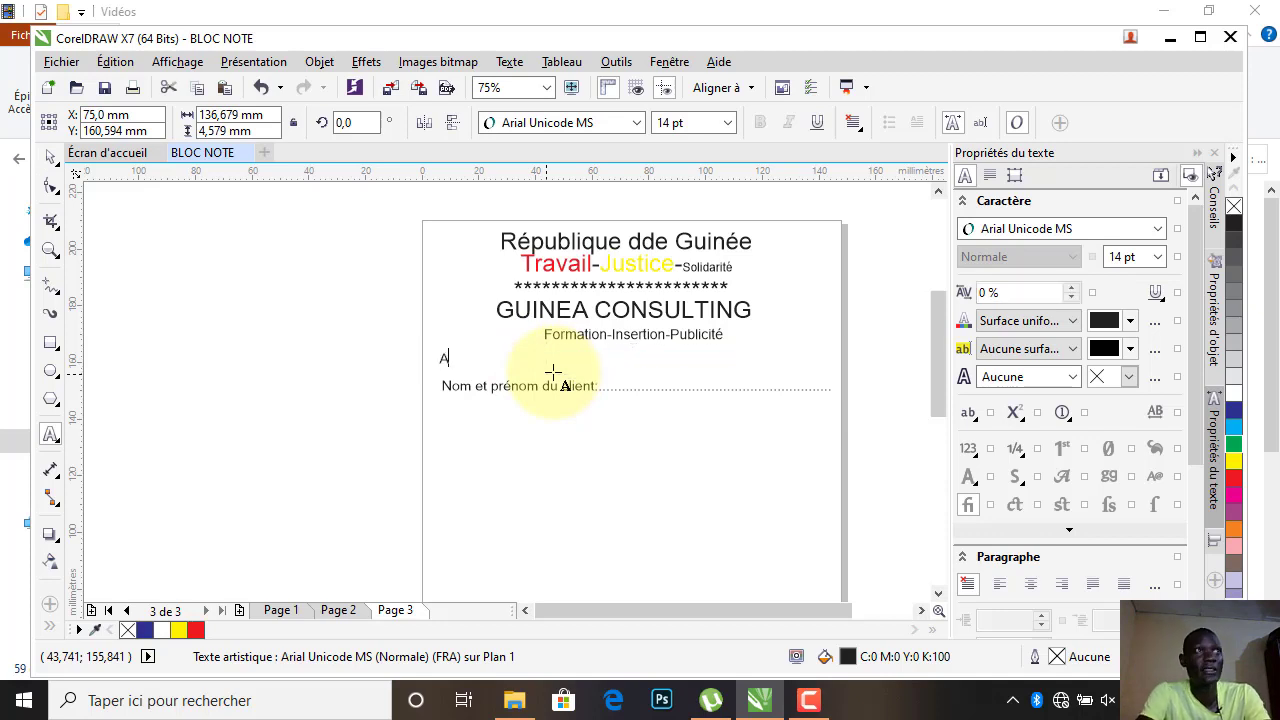
type("de")
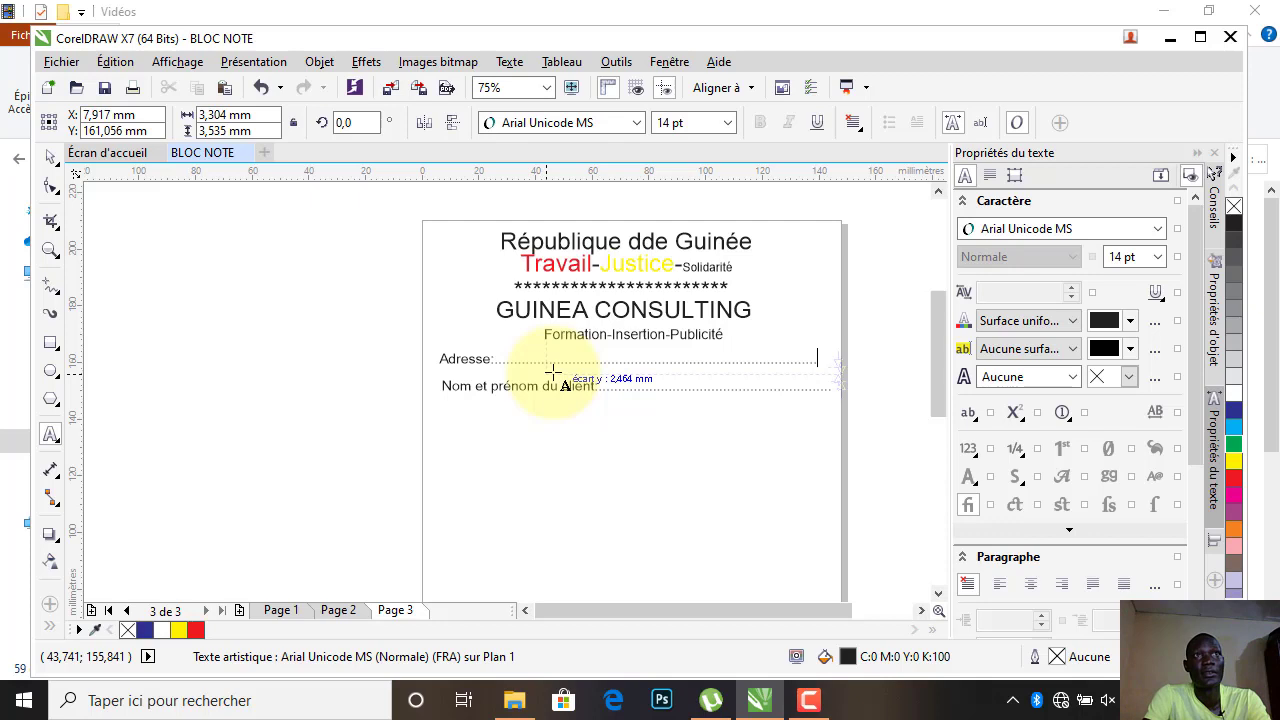
left_click(455, 313)
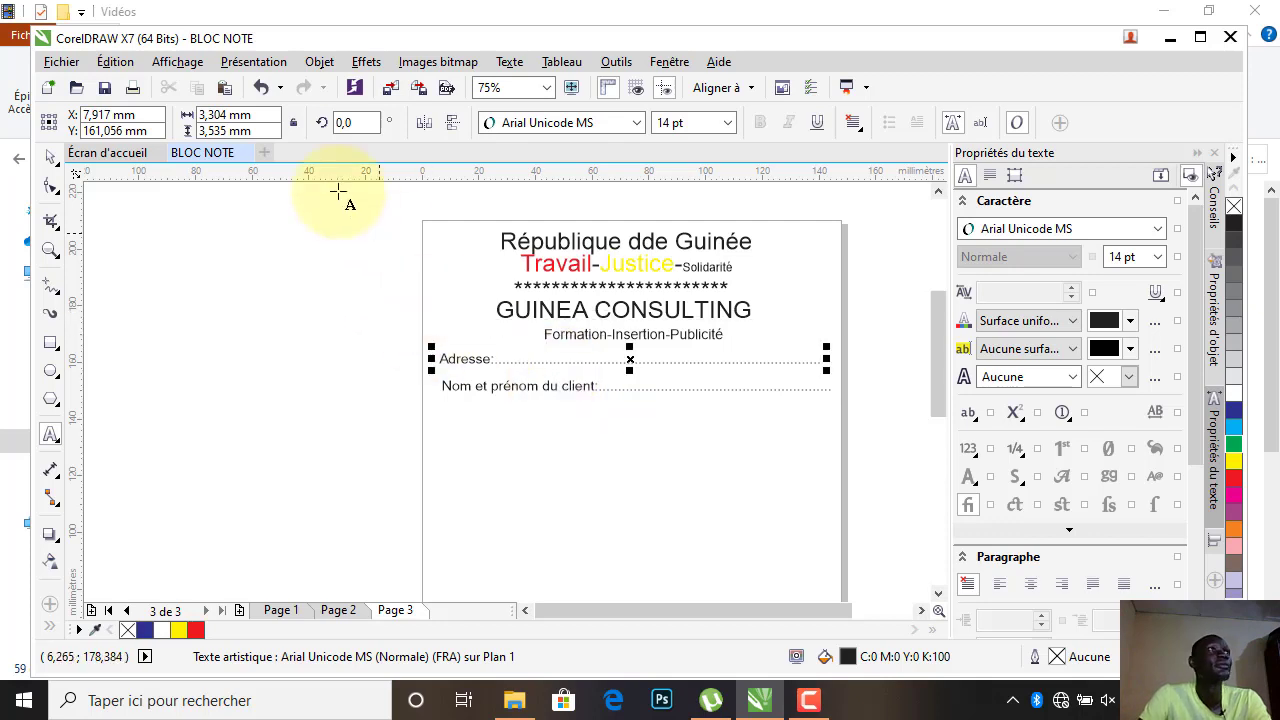
Copy the coat of arms image from Page 2 and paste it onto Page 3.
scroll(457, 259, "down", 2)
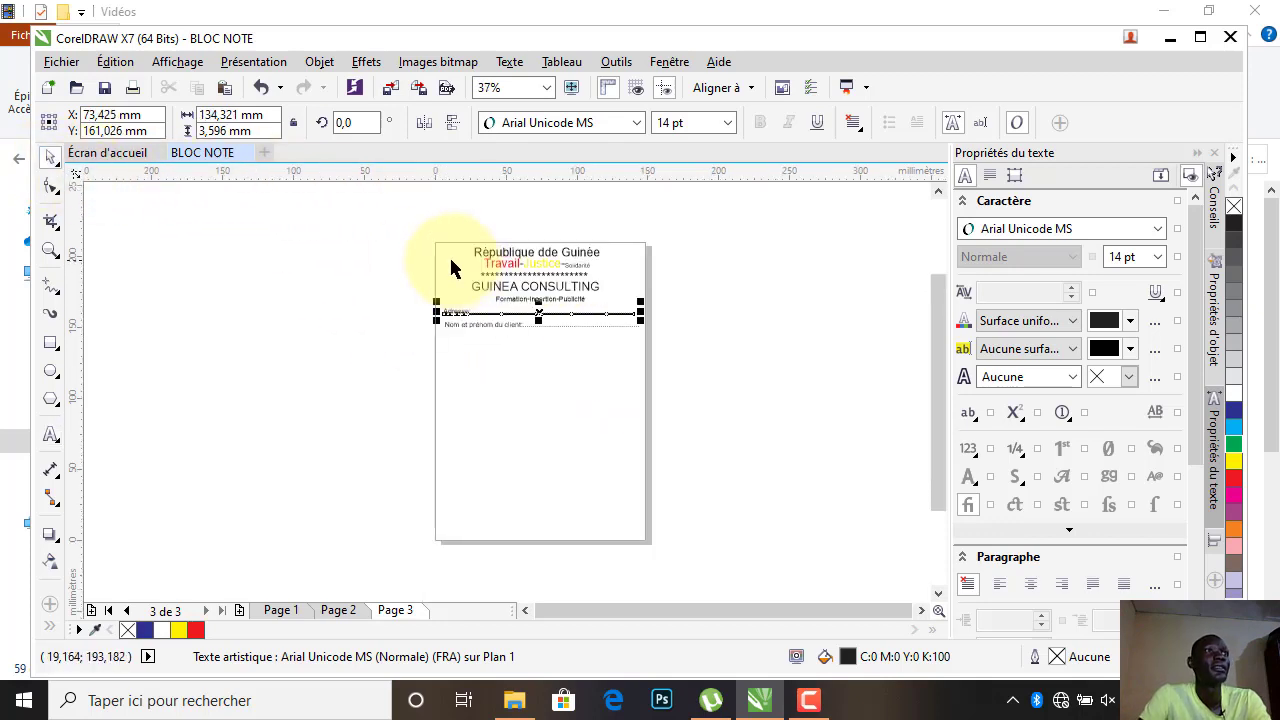
left_click(340, 611)
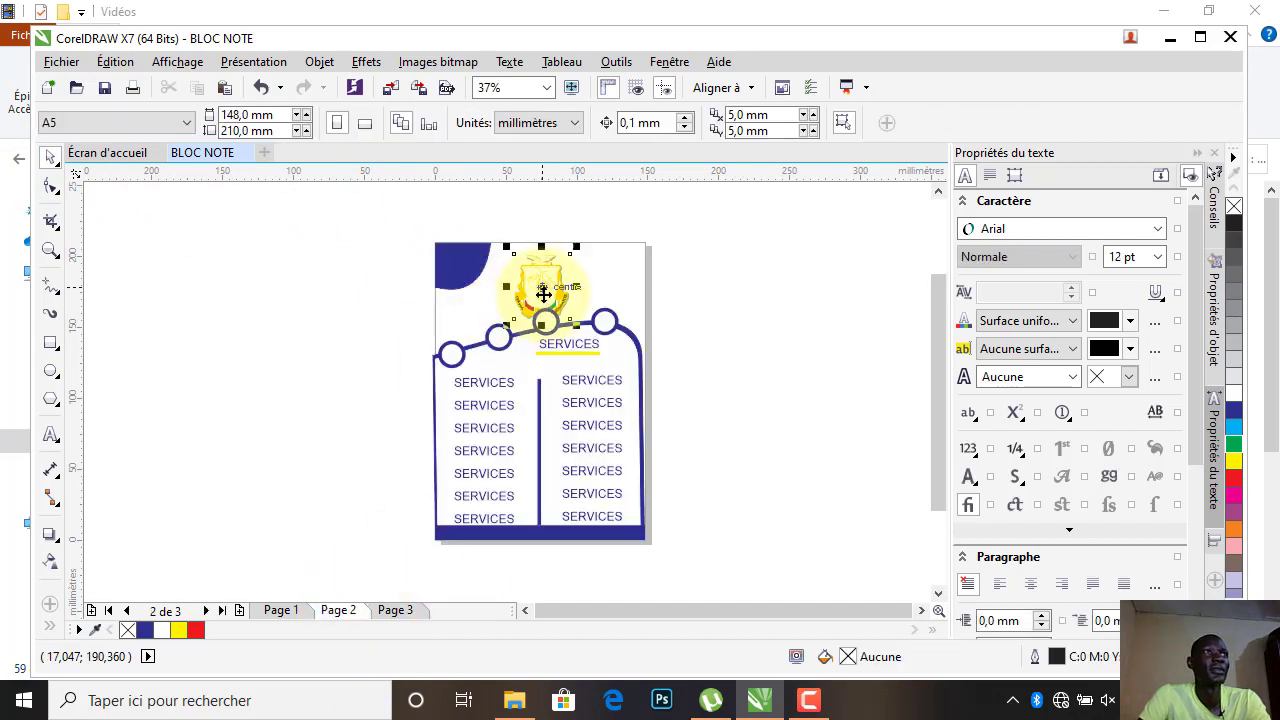
left_click(543, 293)
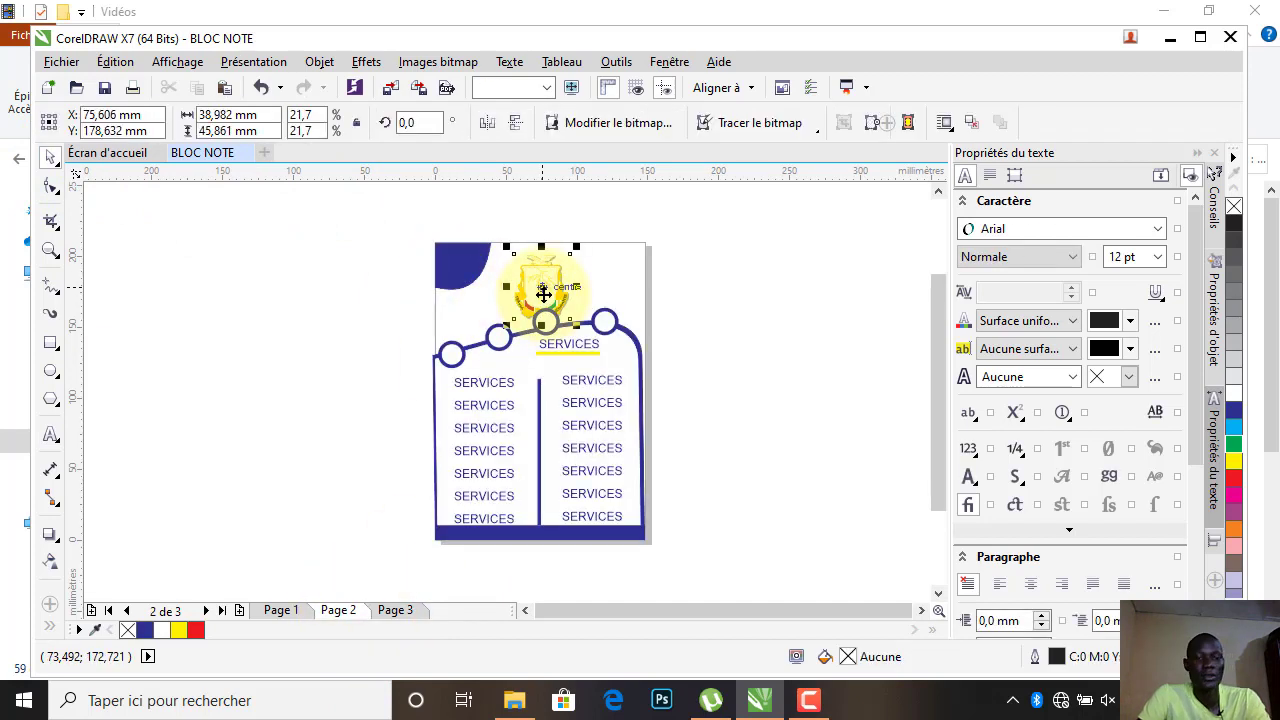
left_click(397, 610)
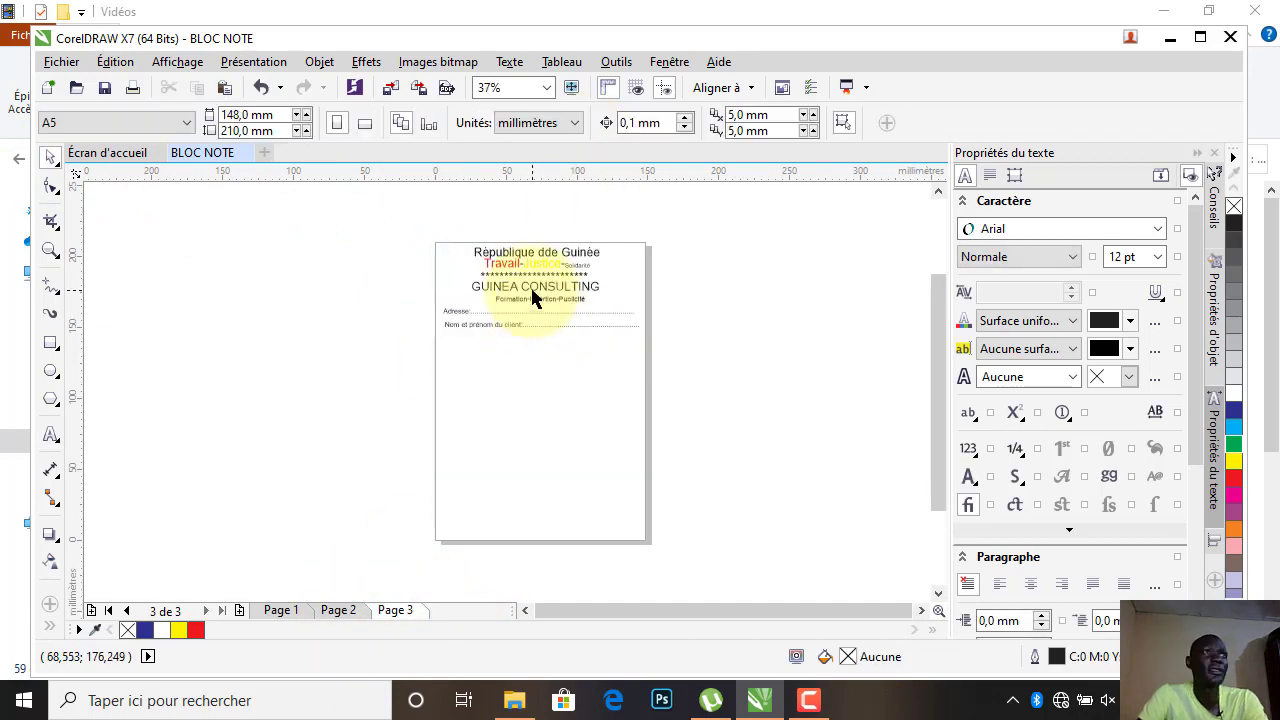
key("ctrl+v")
Shrink the coat of arms to about 19.5 by 23 mm and place one copy on each side of the header text.
scroll(408, 249, "up", 2)
left_click_drag(675, 343, 496, 299)
left_click_drag(553, 222, 830, 301)
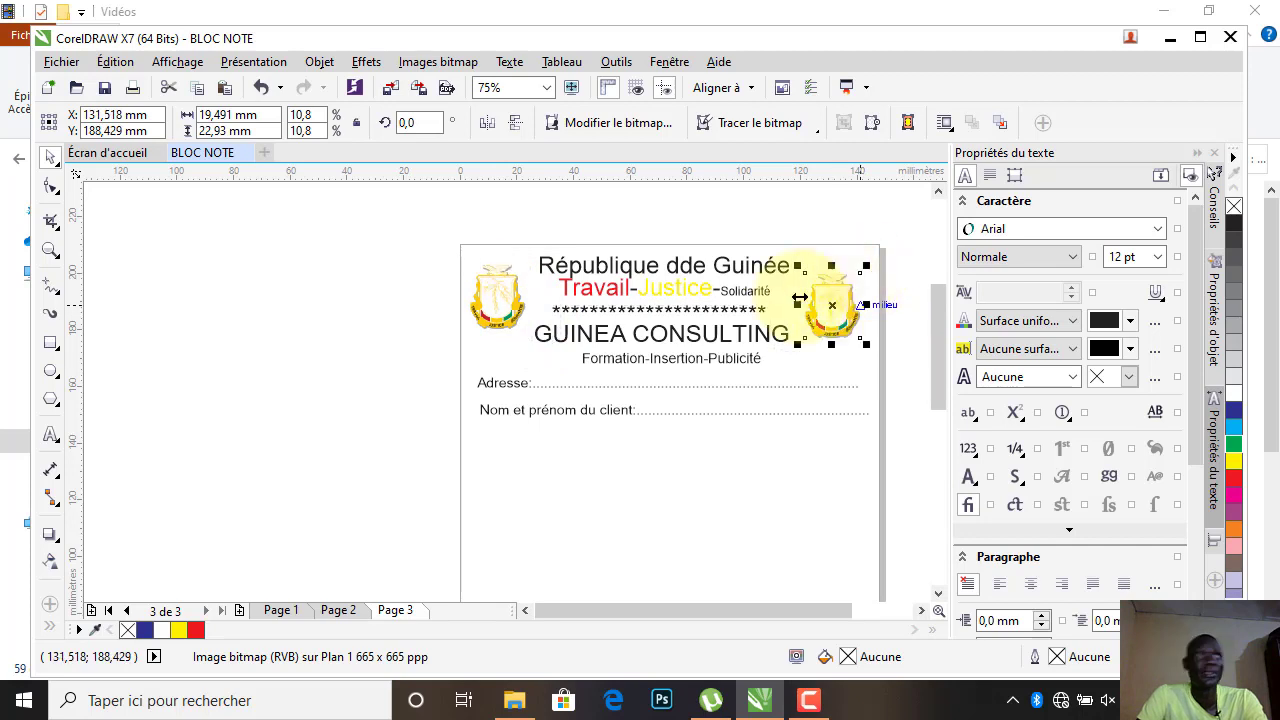
scroll(643, 370, "down", 2)
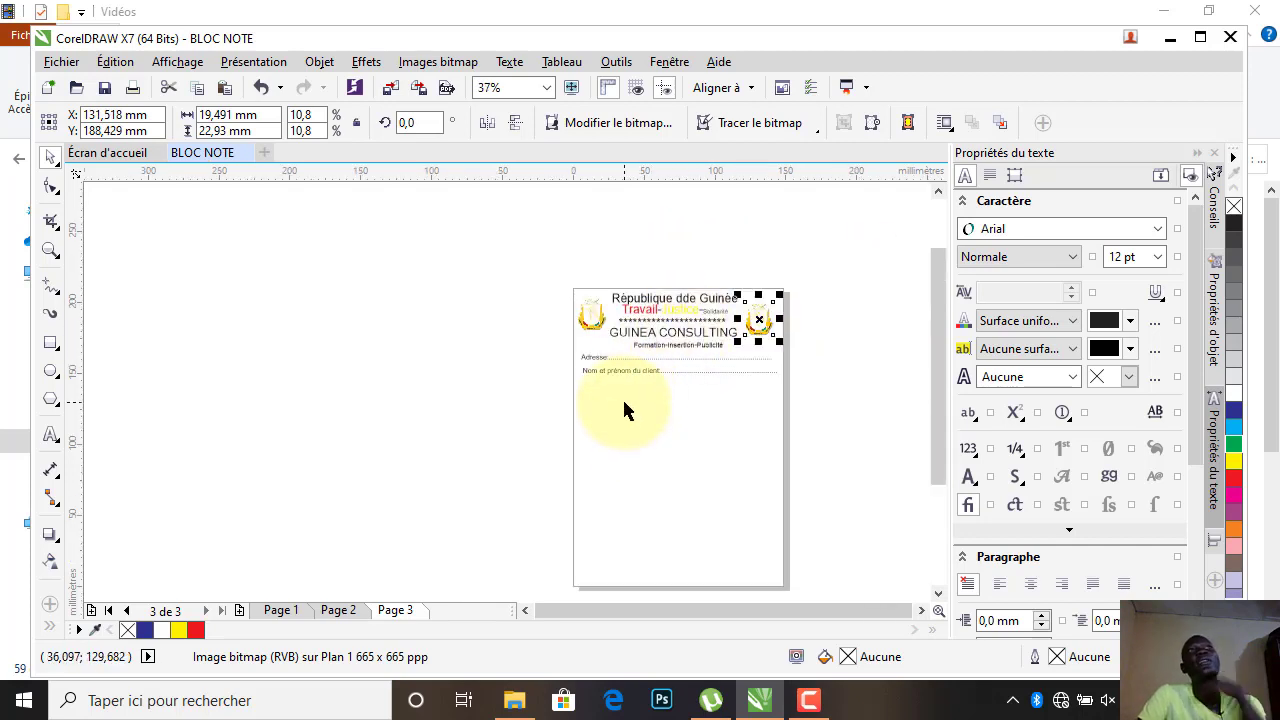
scroll(621, 397, "up", 2)
scroll(620, 385, "down", 2)
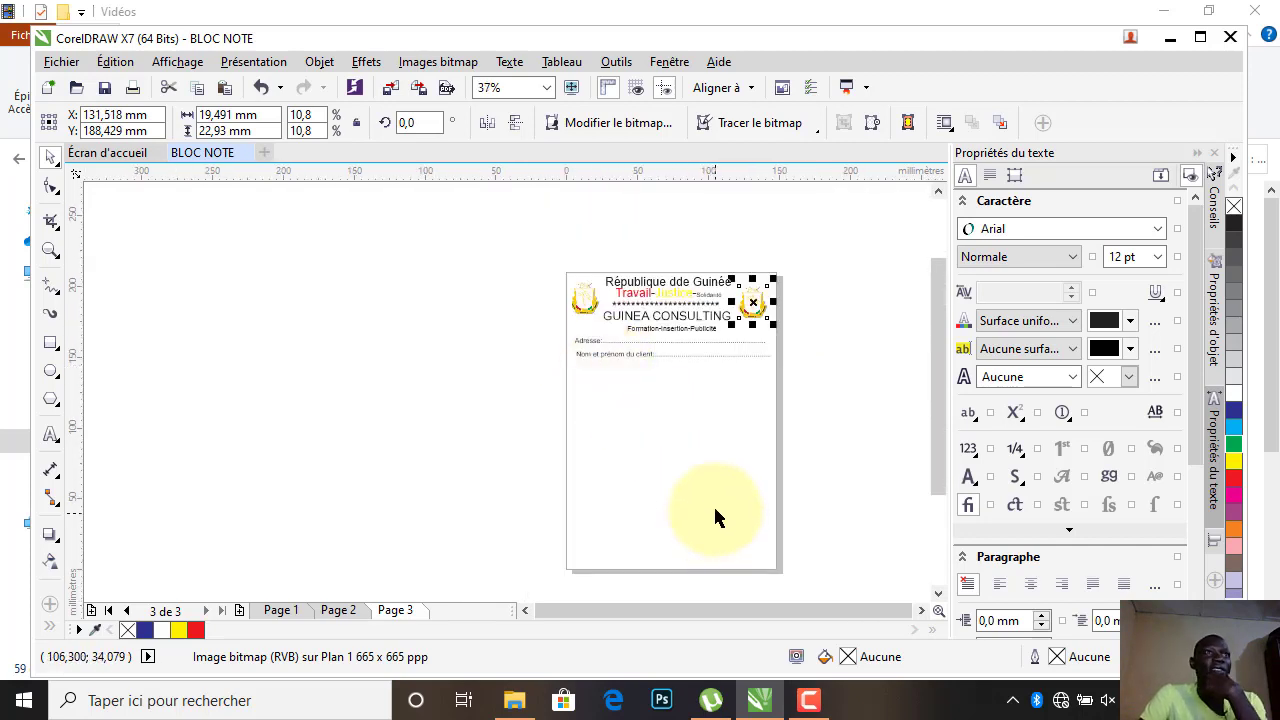
scroll(652, 410, "up", 2)
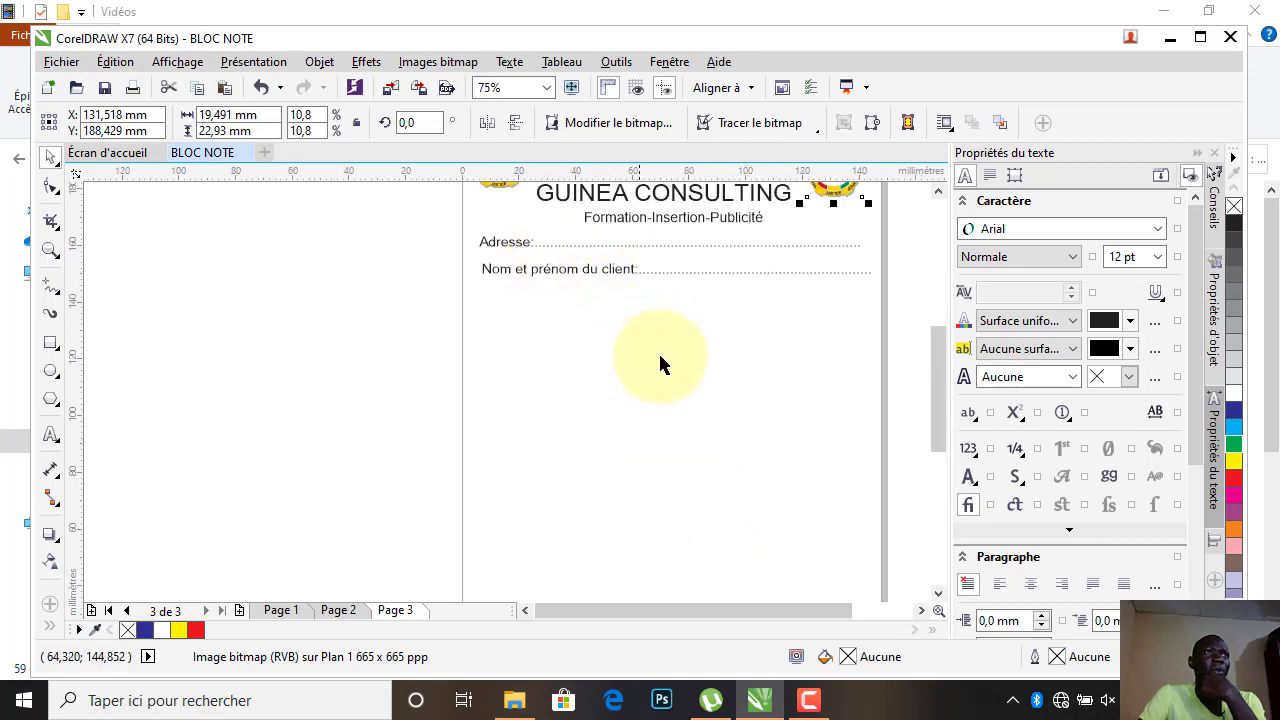
scroll(658, 358, "down", 2)
scroll(687, 450, "up", 2)
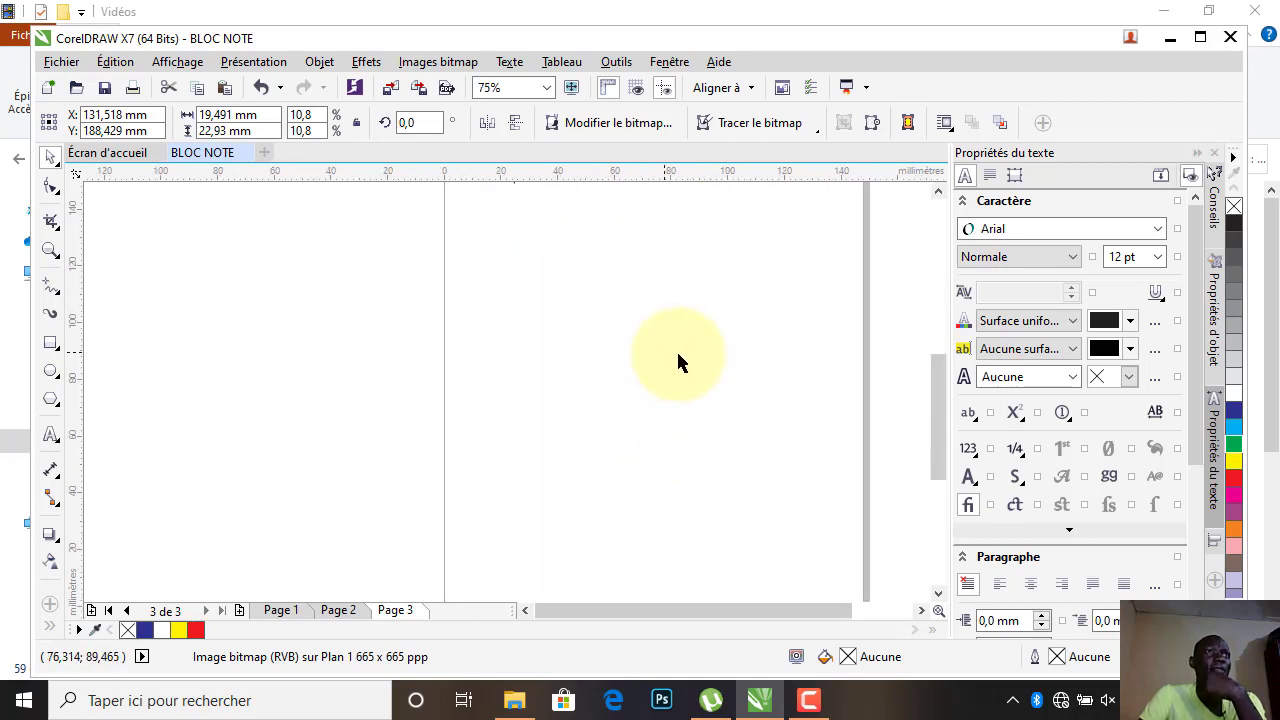
scroll(676, 355, "down", 2)
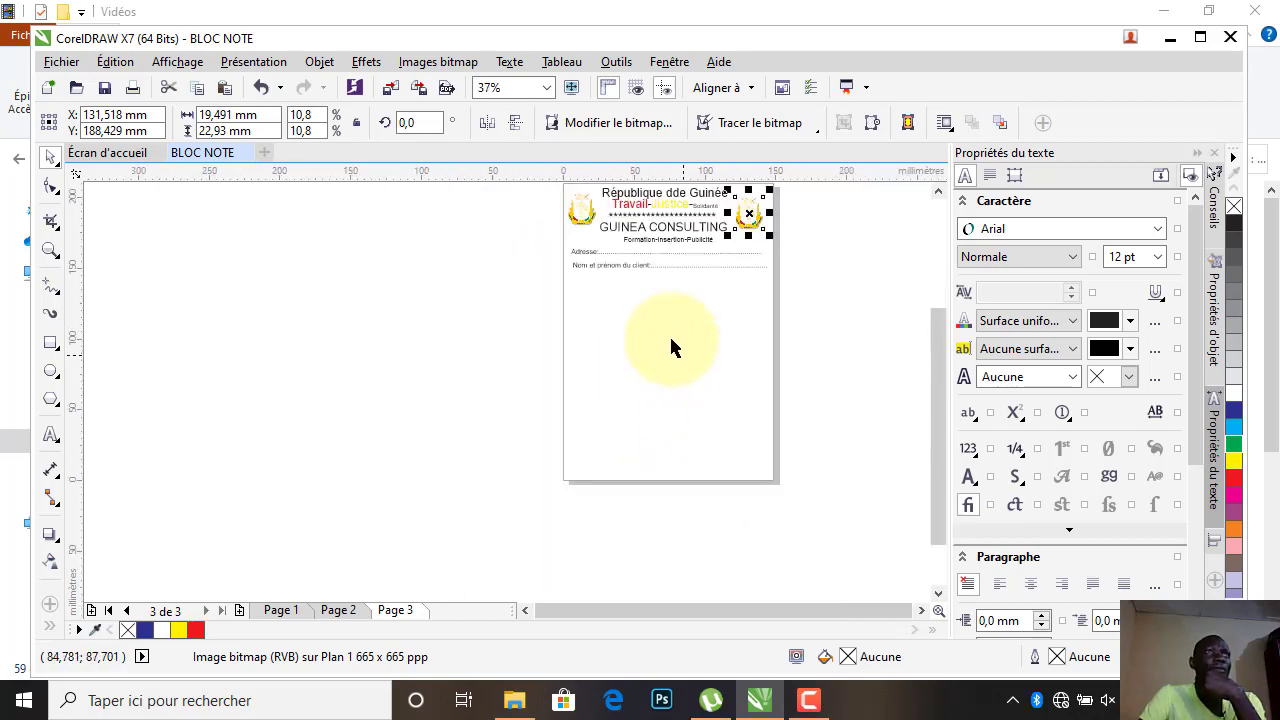
Draw a rectangle about 135 by 112 mm below the client fields and a thin full-width bar about 0.35 mm high near its upper edge.
left_click(50, 345)
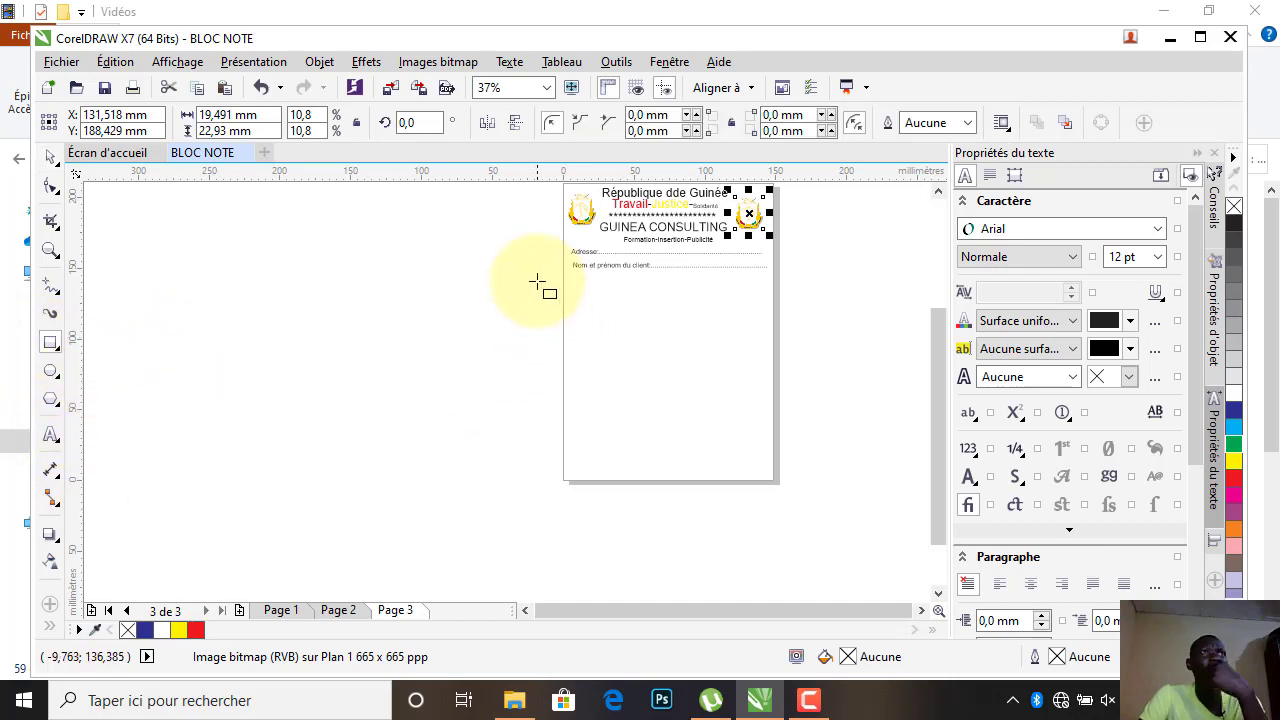
left_click_drag(572, 284, 765, 441)
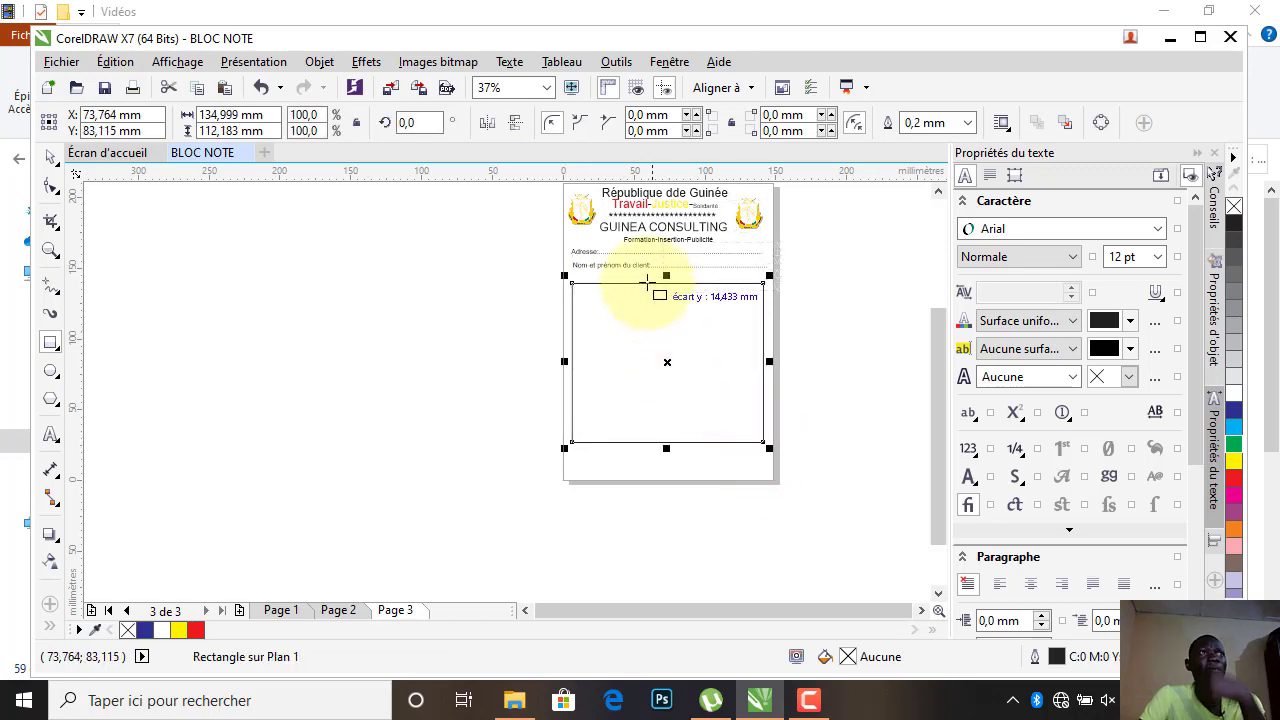
scroll(643, 292, "up", 2)
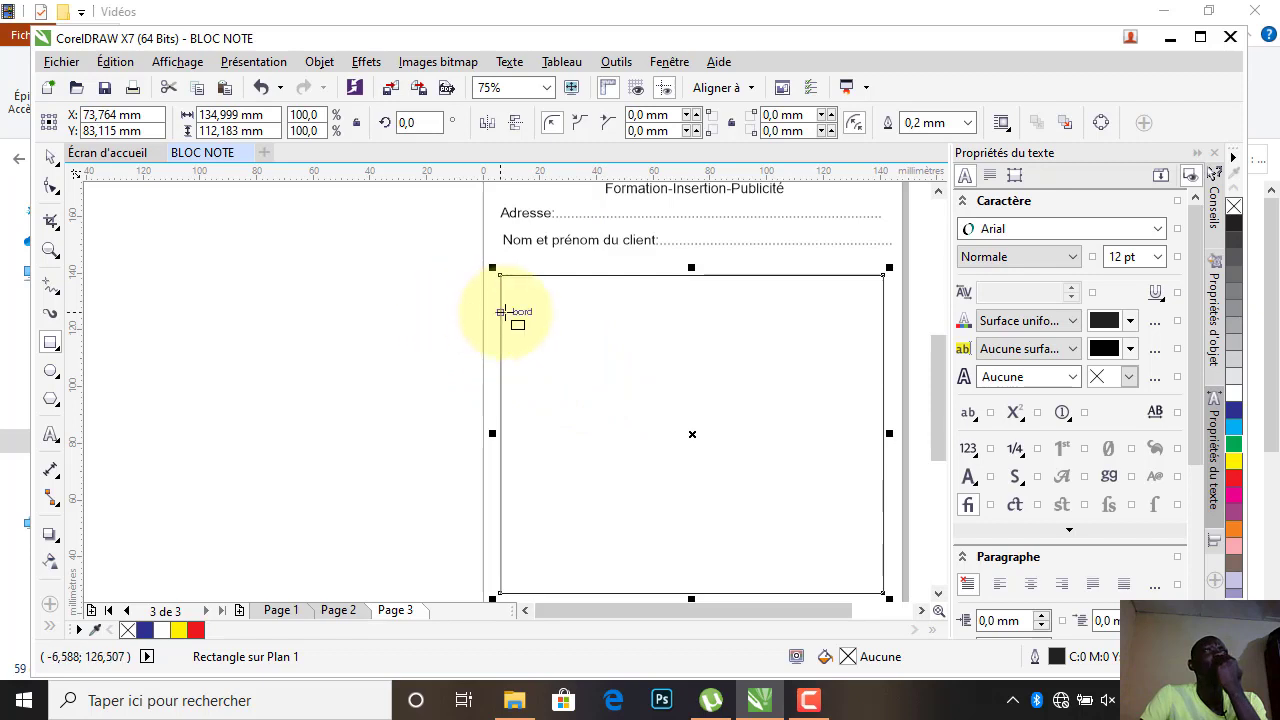
left_click_drag(500, 302, 881, 301)
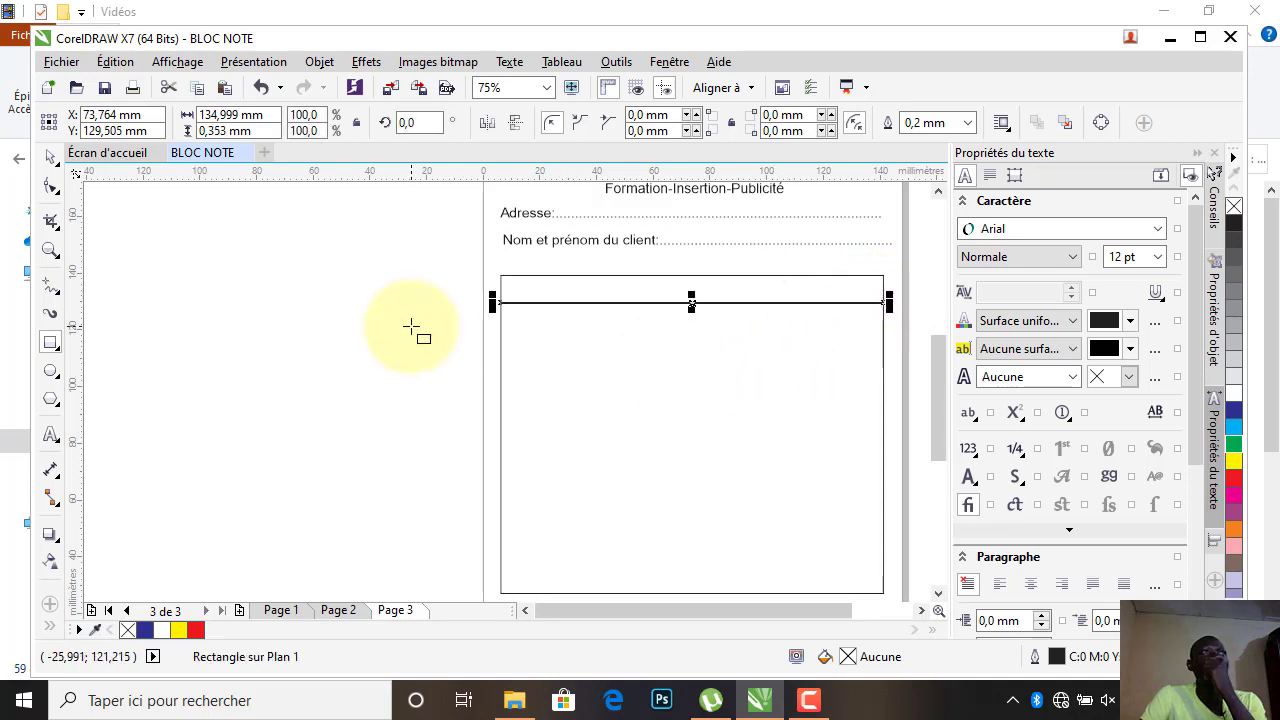
Duplicate the thin bar and place the copy 5 mm below the original, aligned with the rectangle's sides.
left_click(51, 157)
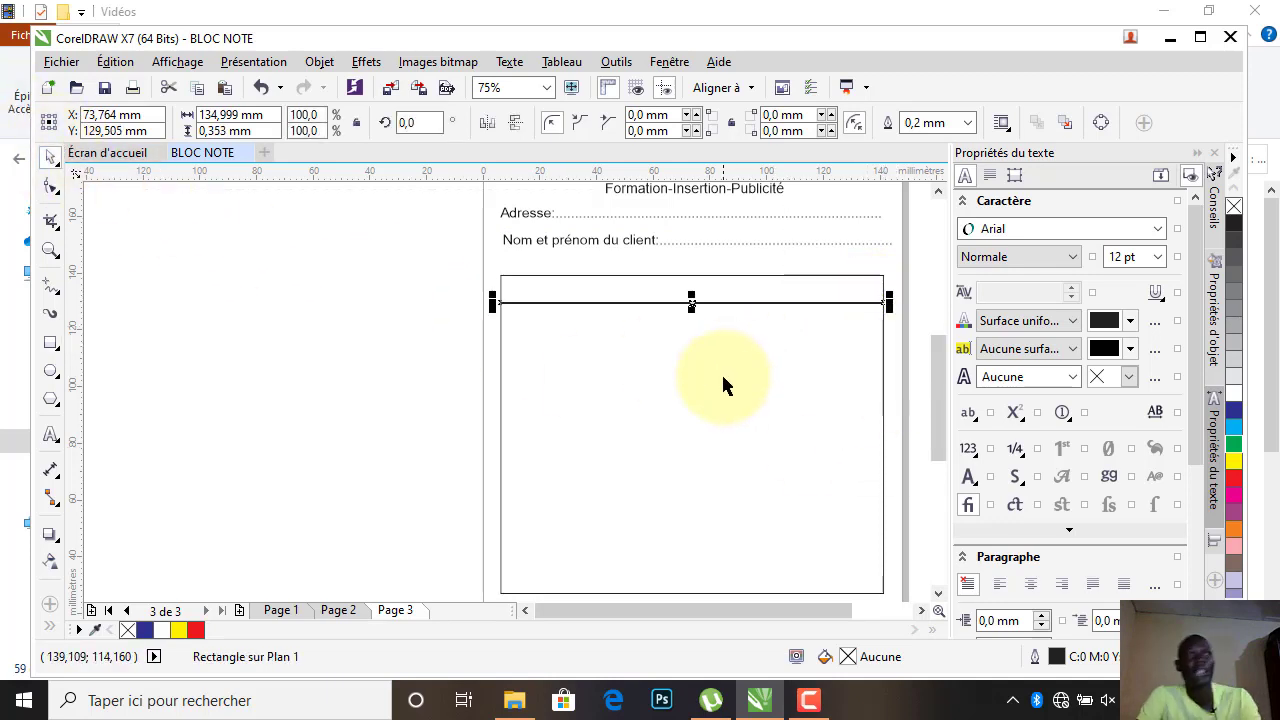
key("Up")
key("Right")
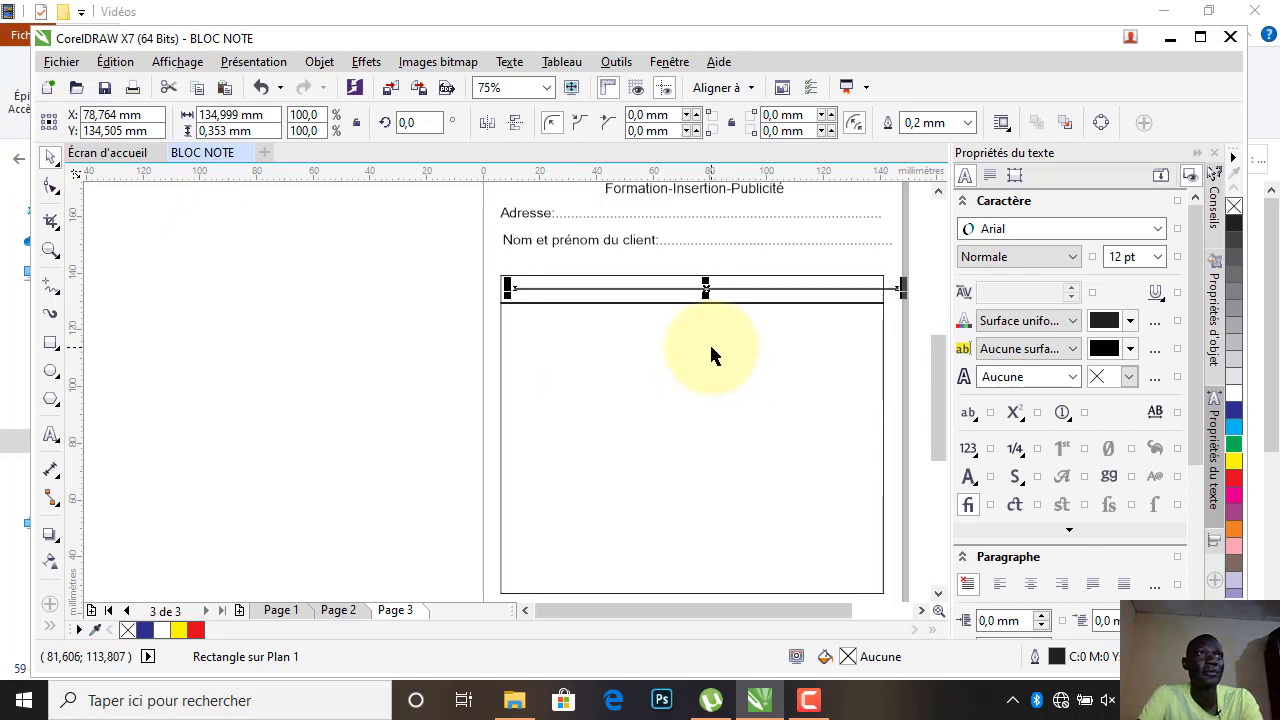
scroll(708, 291, "up", 2)
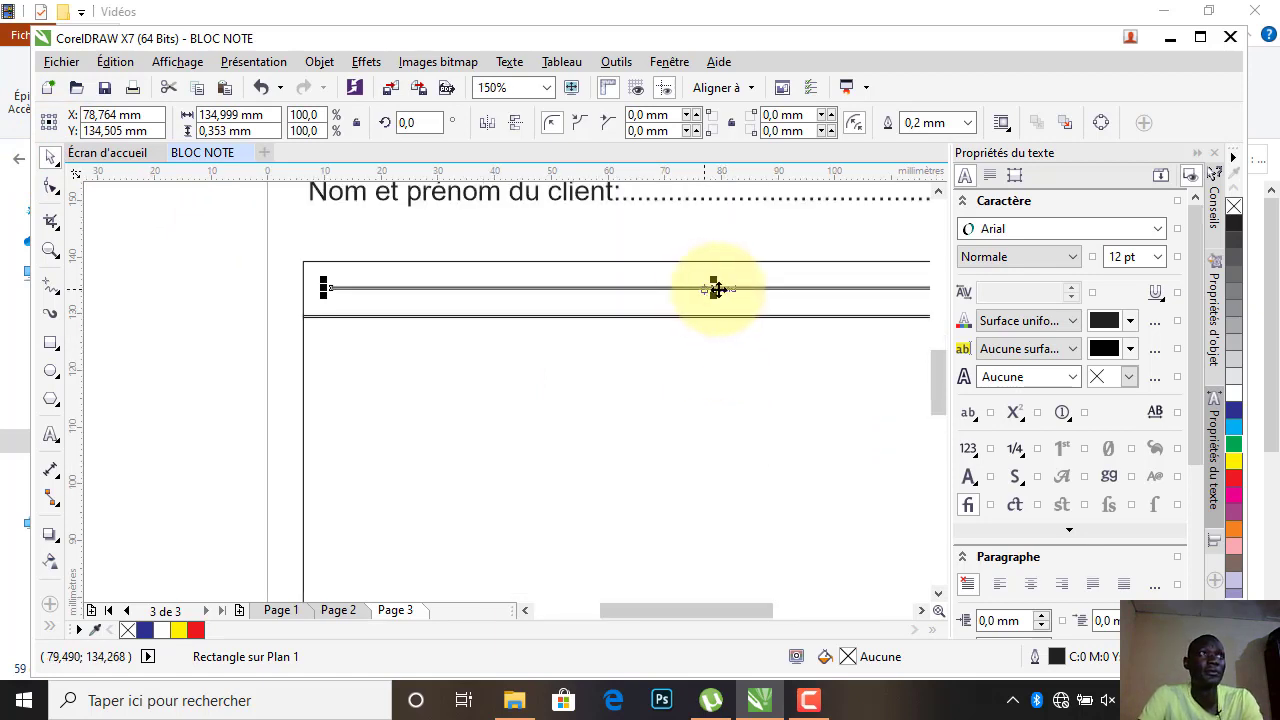
left_click_drag(714, 286, 689, 343)
scroll(654, 366, "down", 2)
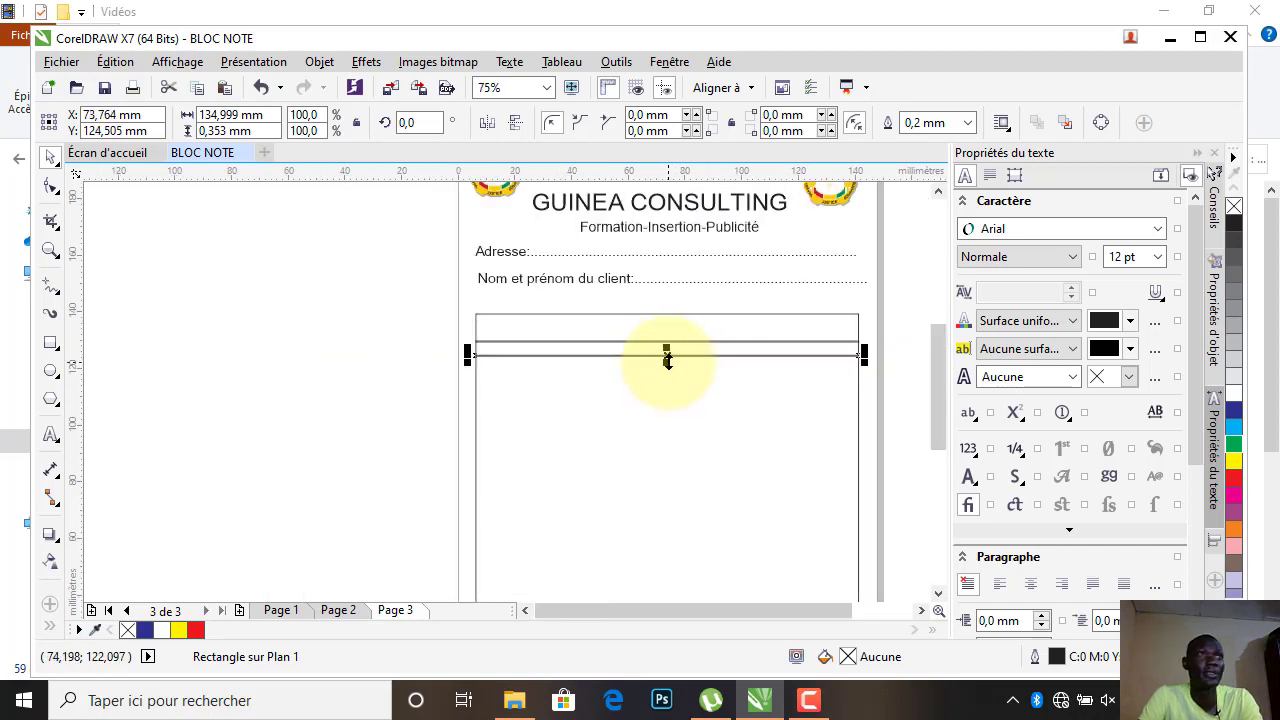
Repeat the 5 mm offset duplication of the thin bar to rule horizontal lines all the way down the rectangle.
key("ctrl+r")
key("ctrl+r")
key("ctrl+r")
key("ctrl+r")
key("ctrl+r")
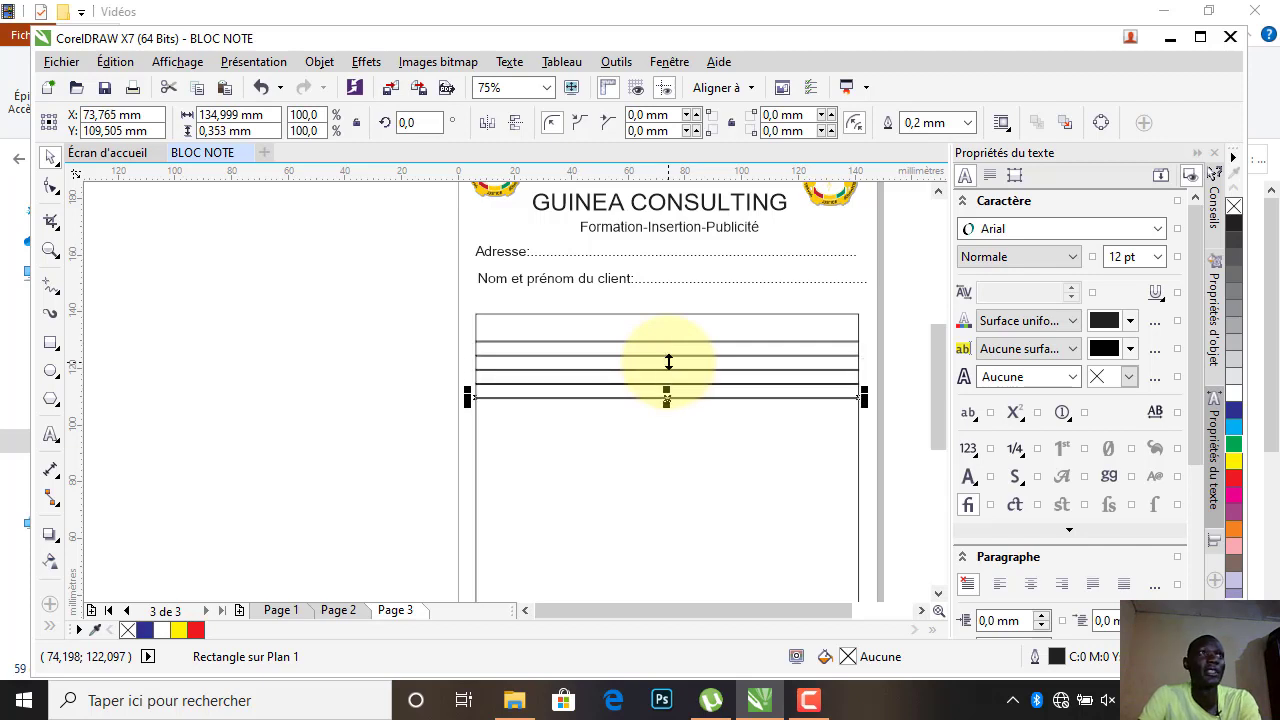
key("ctrl+r")
key("ctrl+r")
key("ctrl+r")
key("ctrl+r")
key("ctrl+r")
key("ctrl+r")
key("ctrl+r")
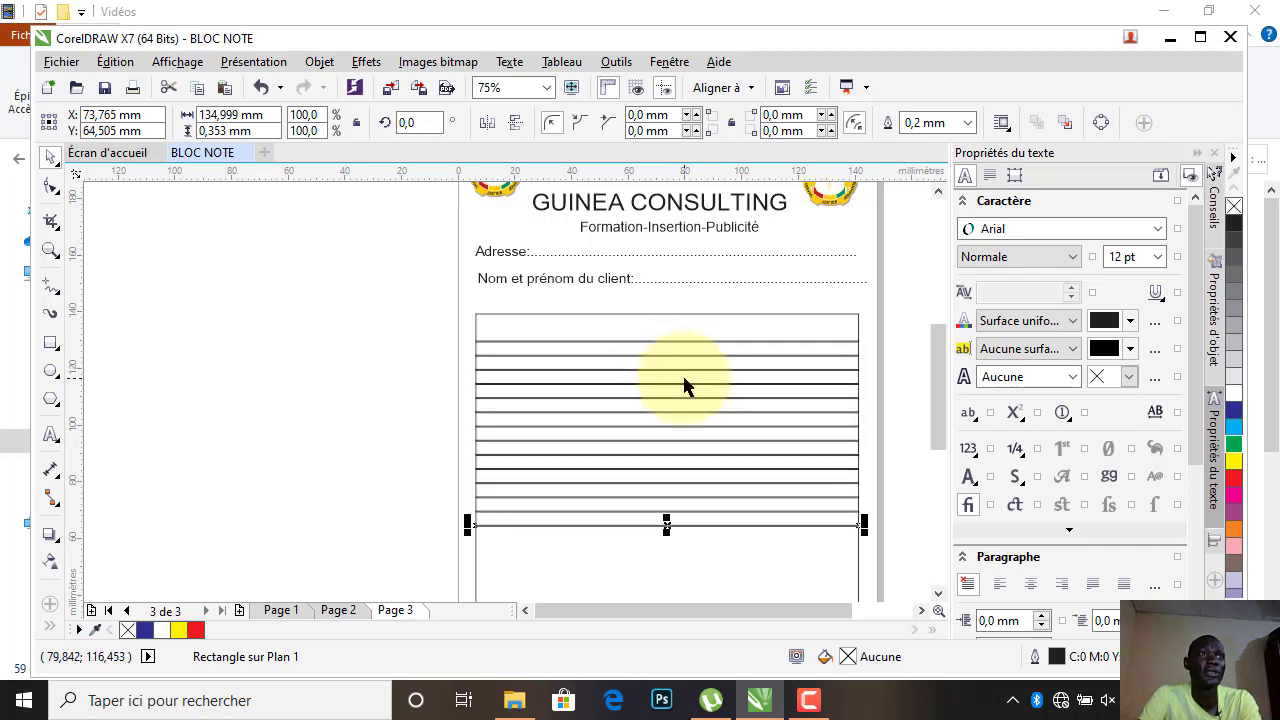
scroll(686, 386, "down", 3)
scroll(679, 421, "up", 3)
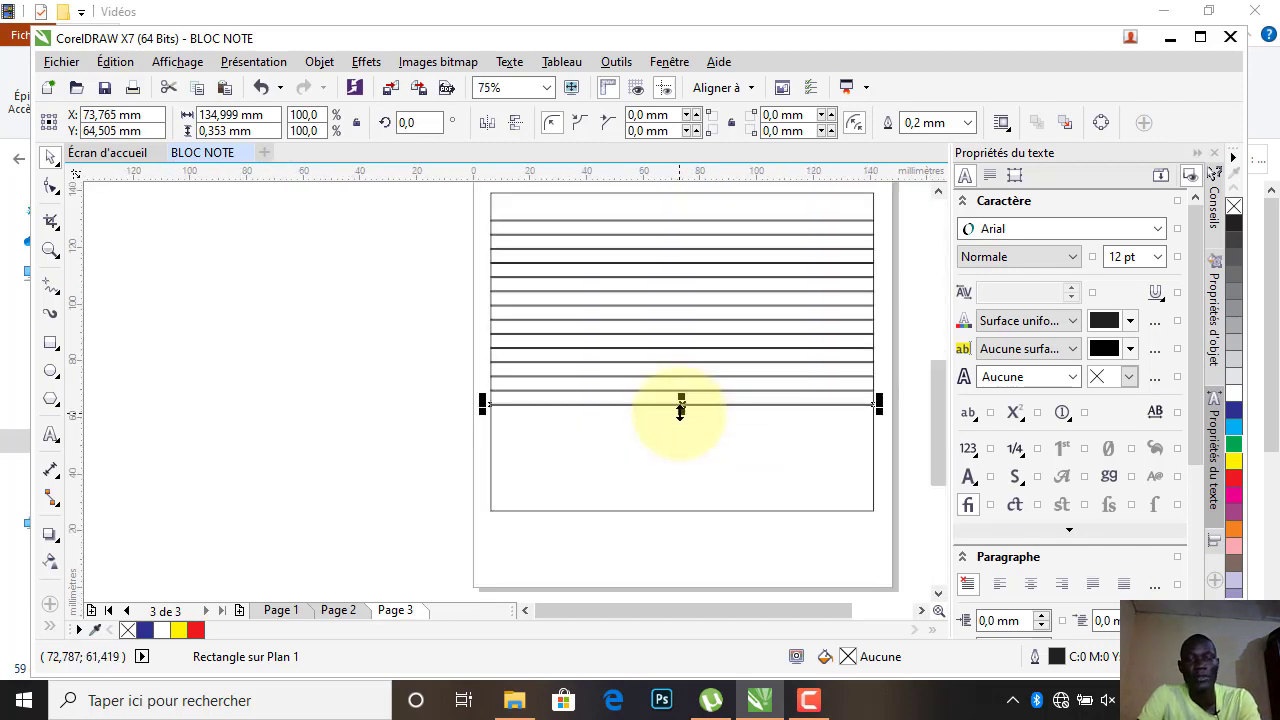
key("ctrl+r")
key("ctrl+r")
key("ctrl+r")
key("ctrl+r")
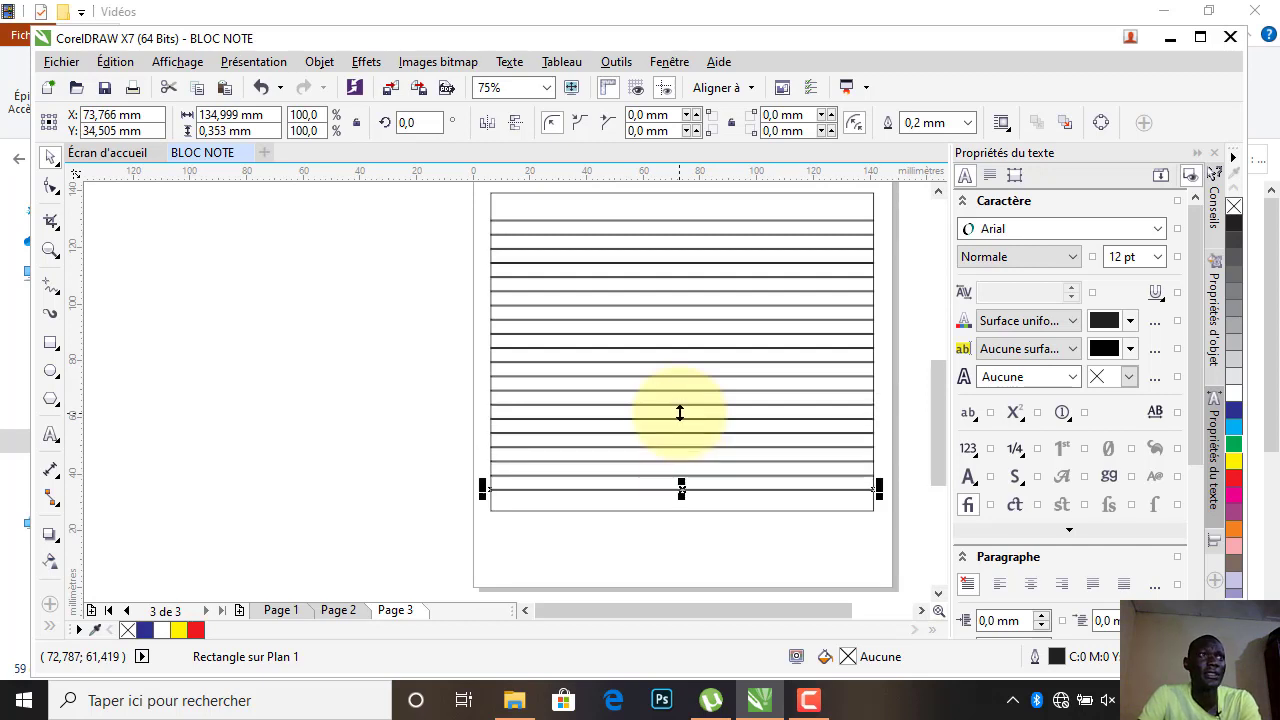
scroll(686, 386, "down", 1)
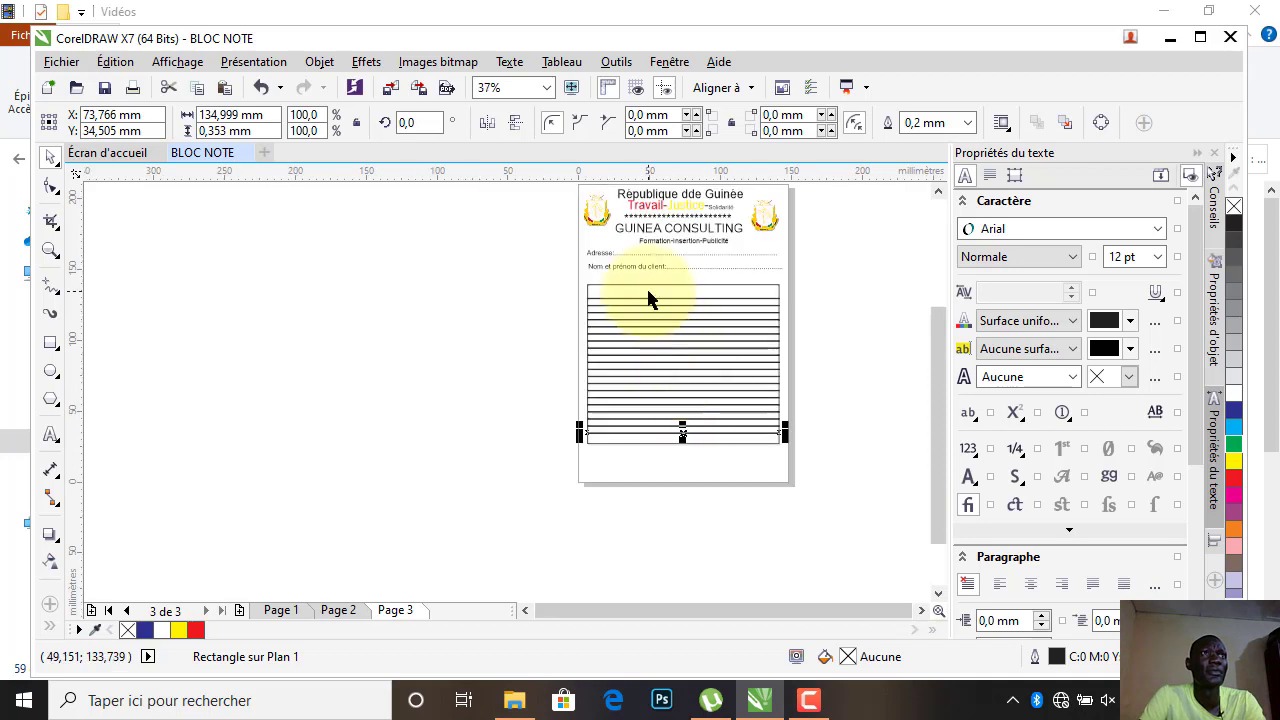
scroll(648, 300, "up", 1)
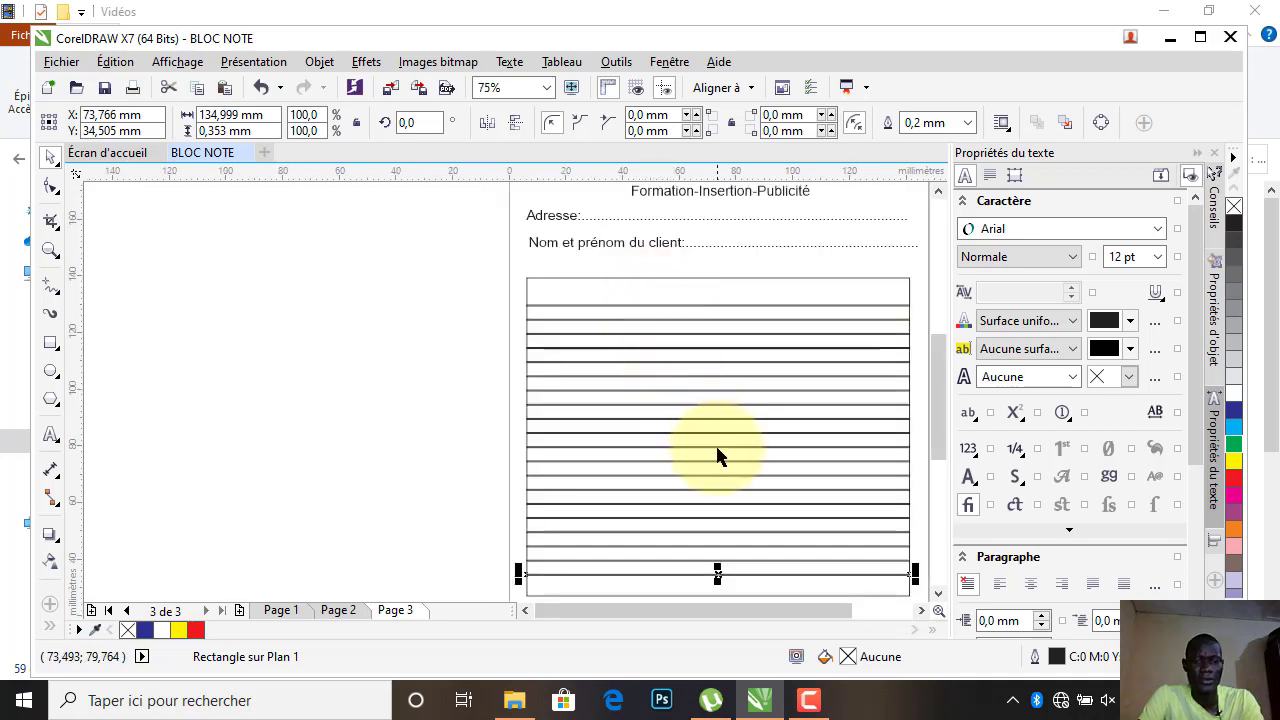
left_click_drag(705, 572, 715, 587)
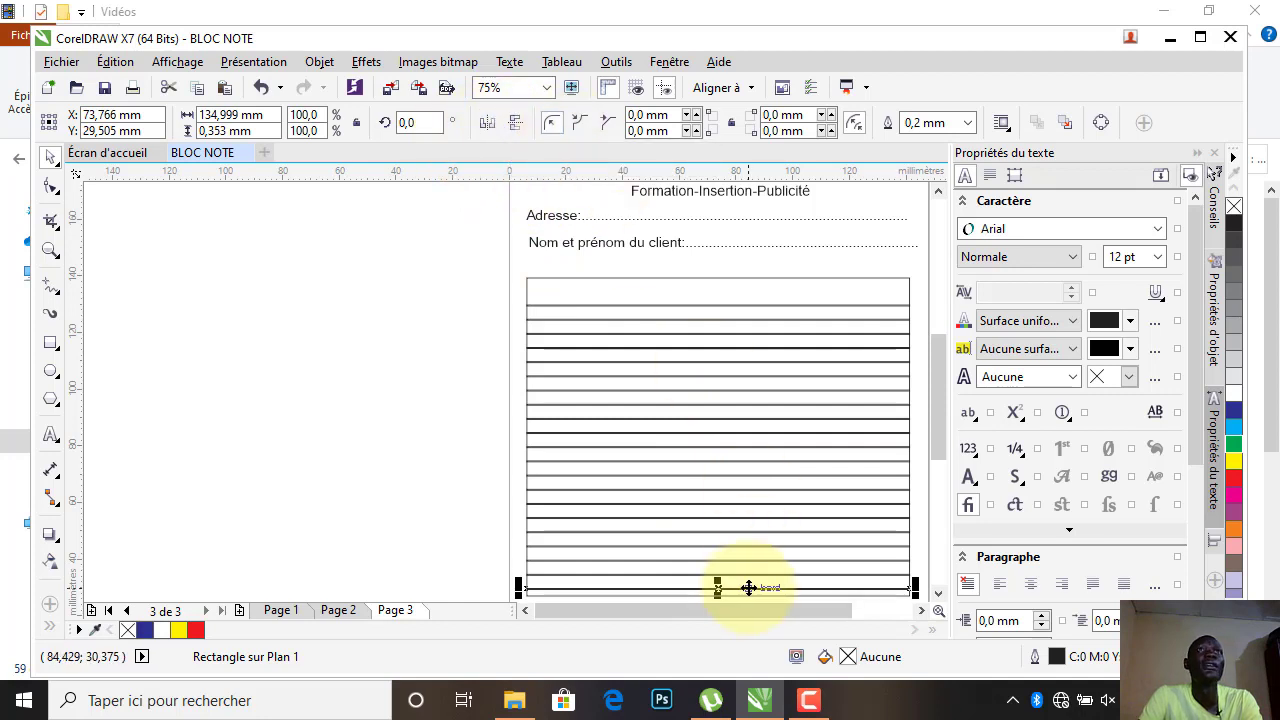
Rotate the lowest thin bar to 270° so that it stands vertical.
scroll(762, 486, "down", 1)
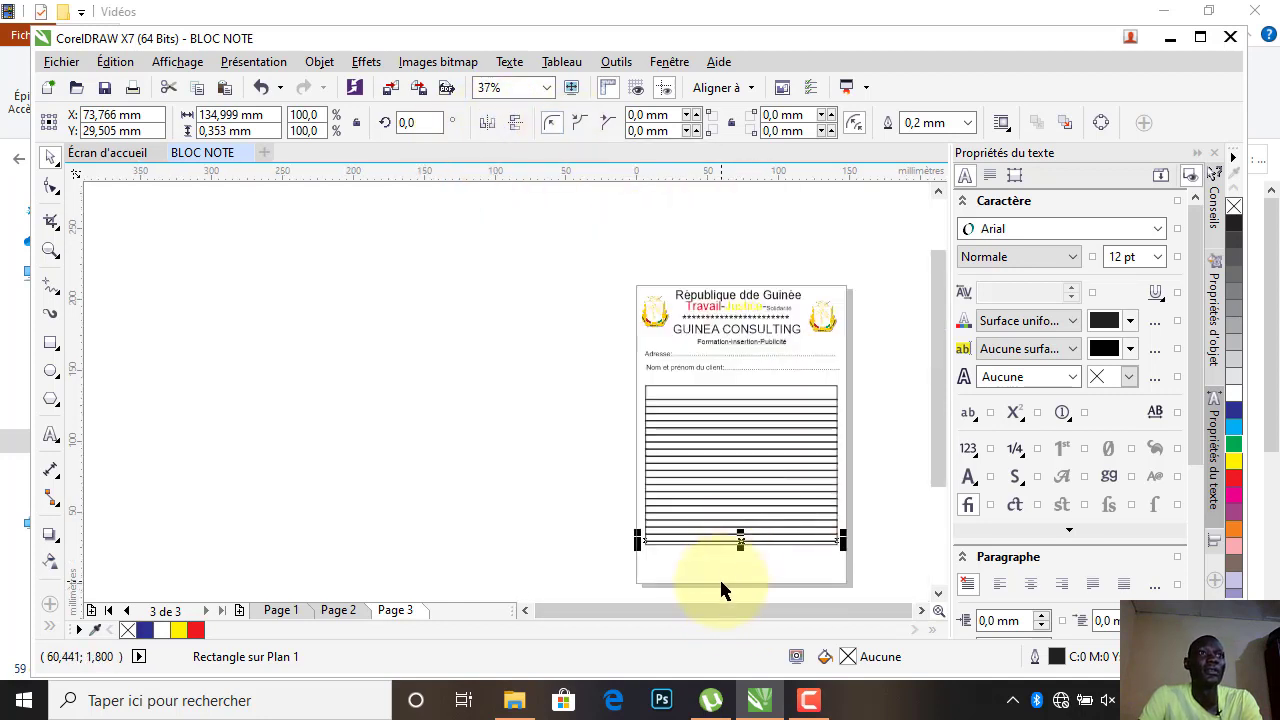
scroll(743, 567, "up", 2)
scroll(745, 577, "up", 2)
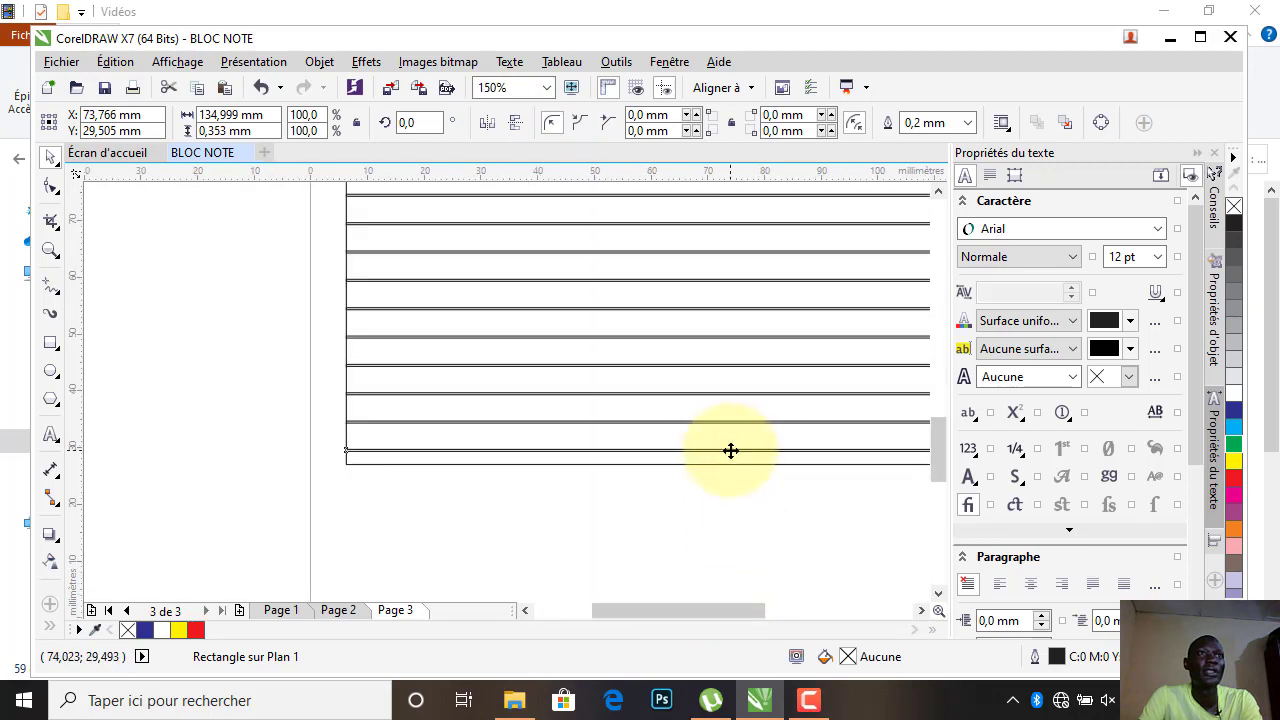
left_click(730, 451)
scroll(628, 495, "down", 1)
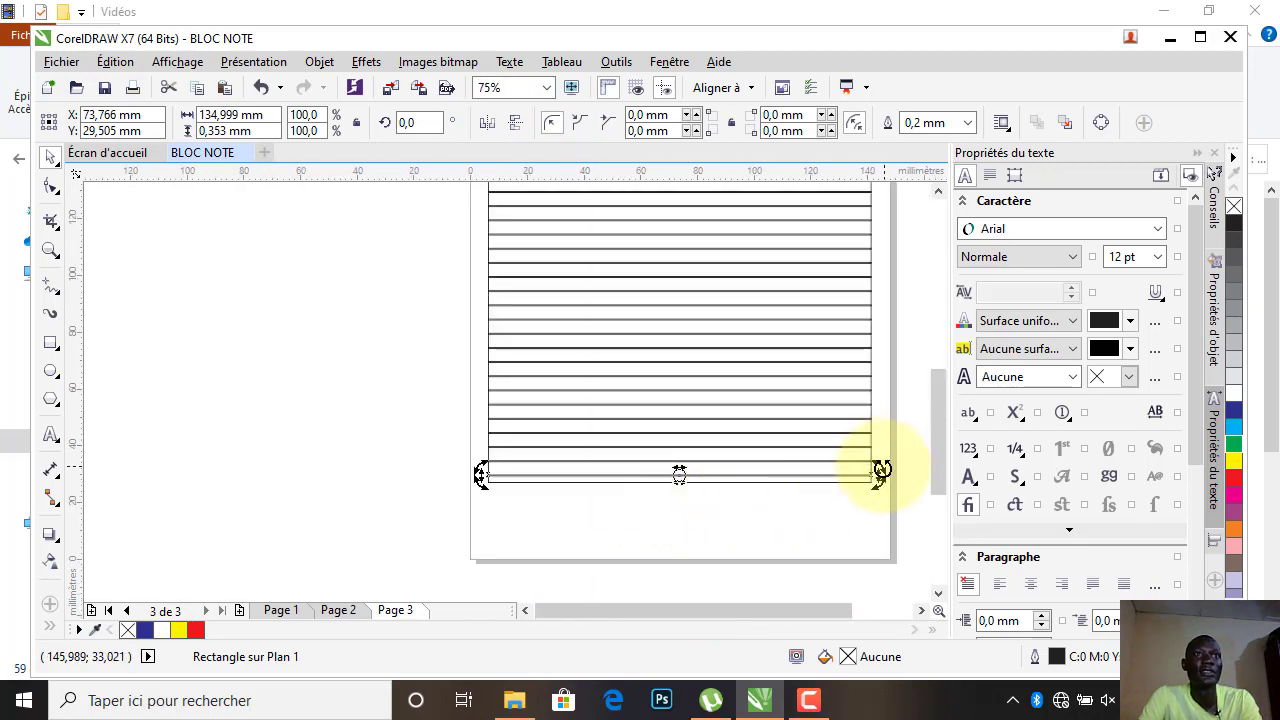
left_click_drag(880, 473, 675, 543)
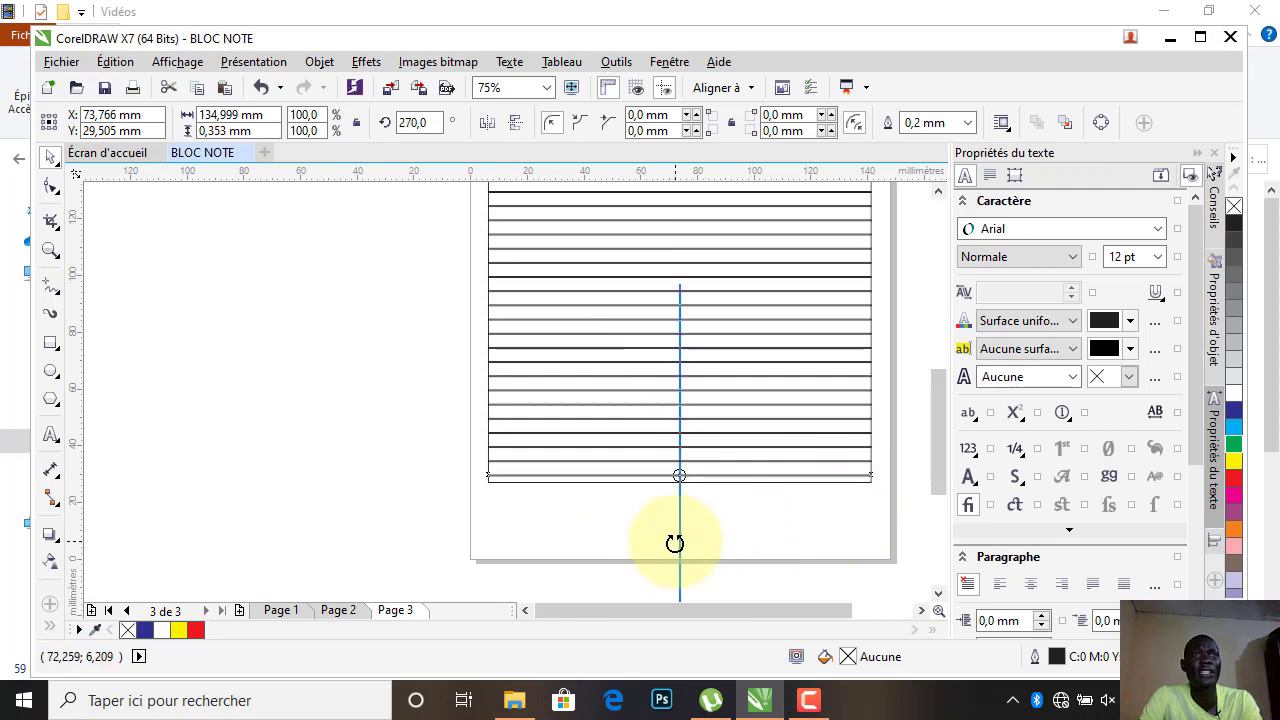
left_click_drag(675, 543, 677, 541)
Move the vertical bar just inside the rectangle's left side, at X about 12.8 mm, and shorten it to about 113 mm.
scroll(710, 518, "down", 1)
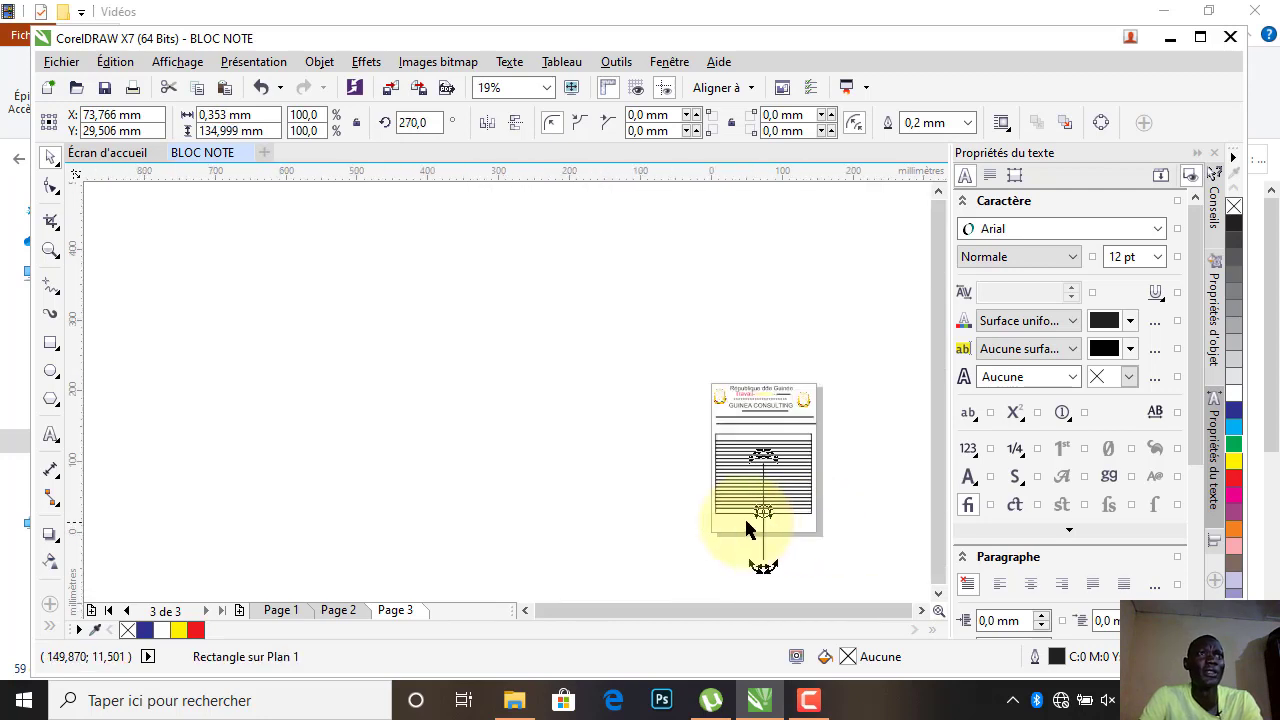
left_click(766, 569)
left_click_drag(766, 569, 680, 511)
scroll(680, 570, "up", 5)
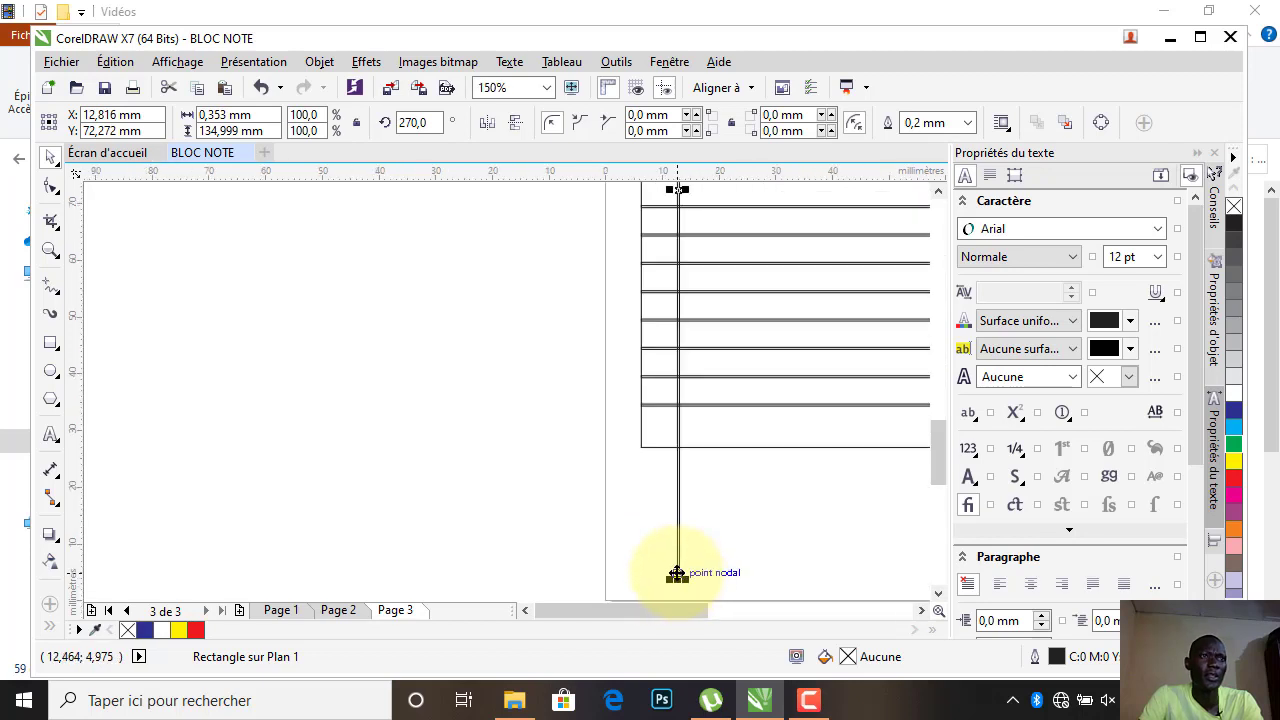
left_click(677, 573)
left_click(677, 577)
left_click(676, 581)
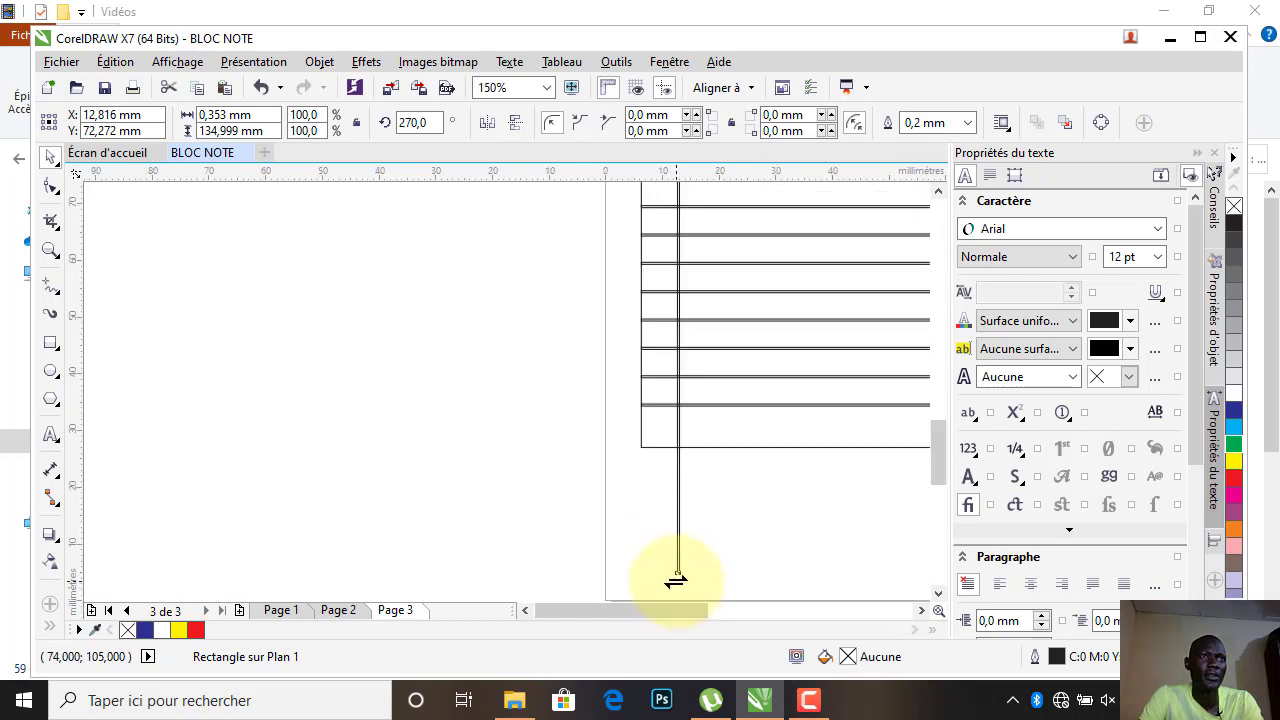
left_click_drag(677, 574, 682, 450)
scroll(665, 400, "down", 5)
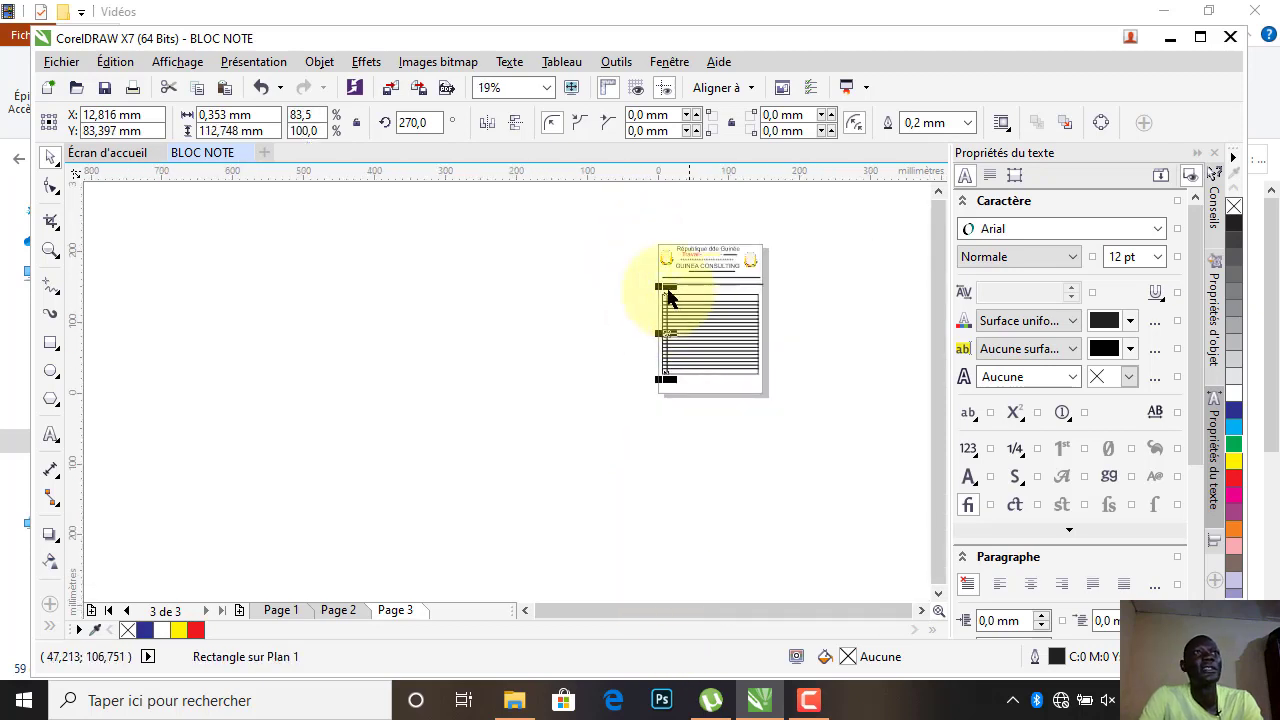
scroll(668, 298, "up", 2)
scroll(829, 349, "up", 2)
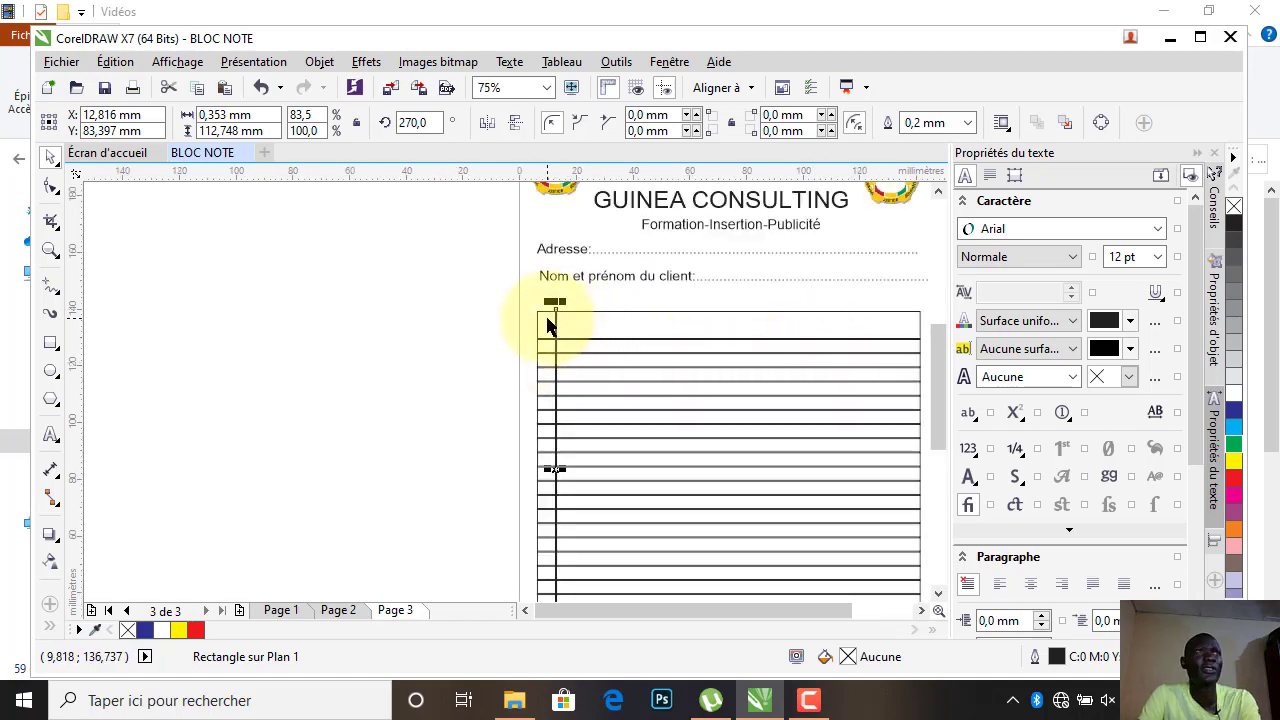
Paste another thin bar beside the page and rotate it to a vertical 90° position.
key("ctrl+v")
left_click(383, 393)
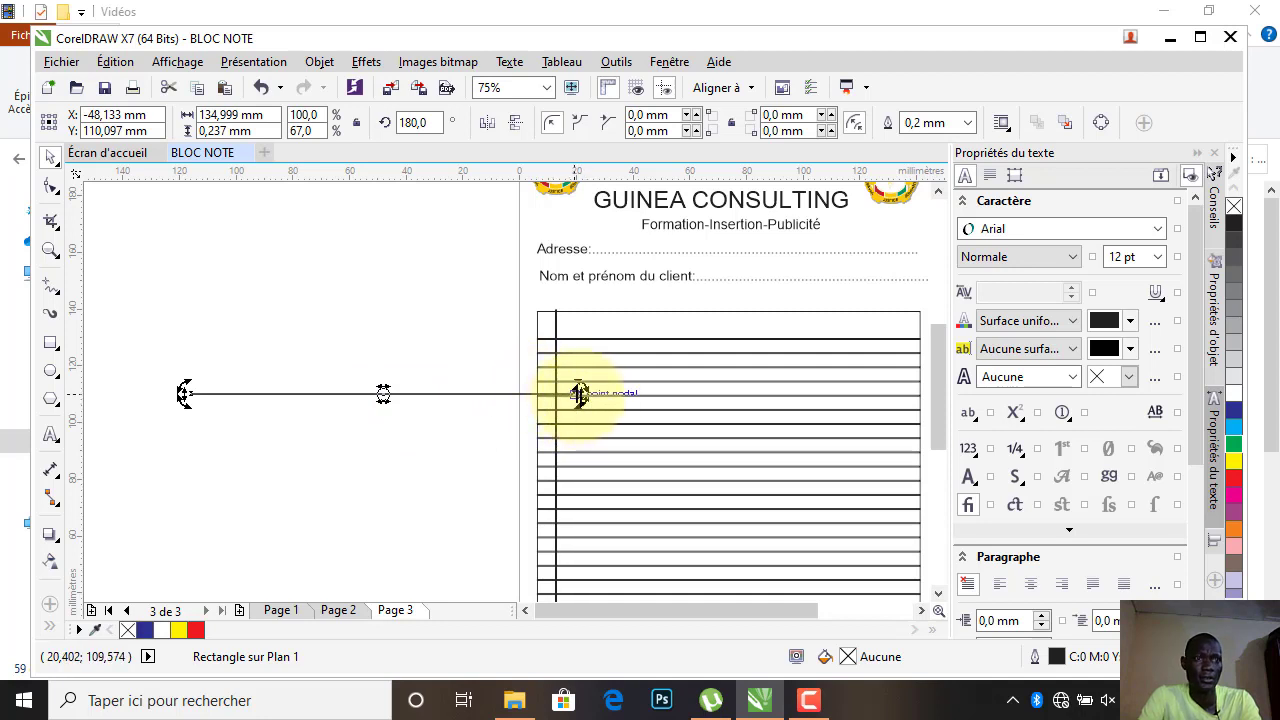
left_click_drag(580, 395, 343, 520)
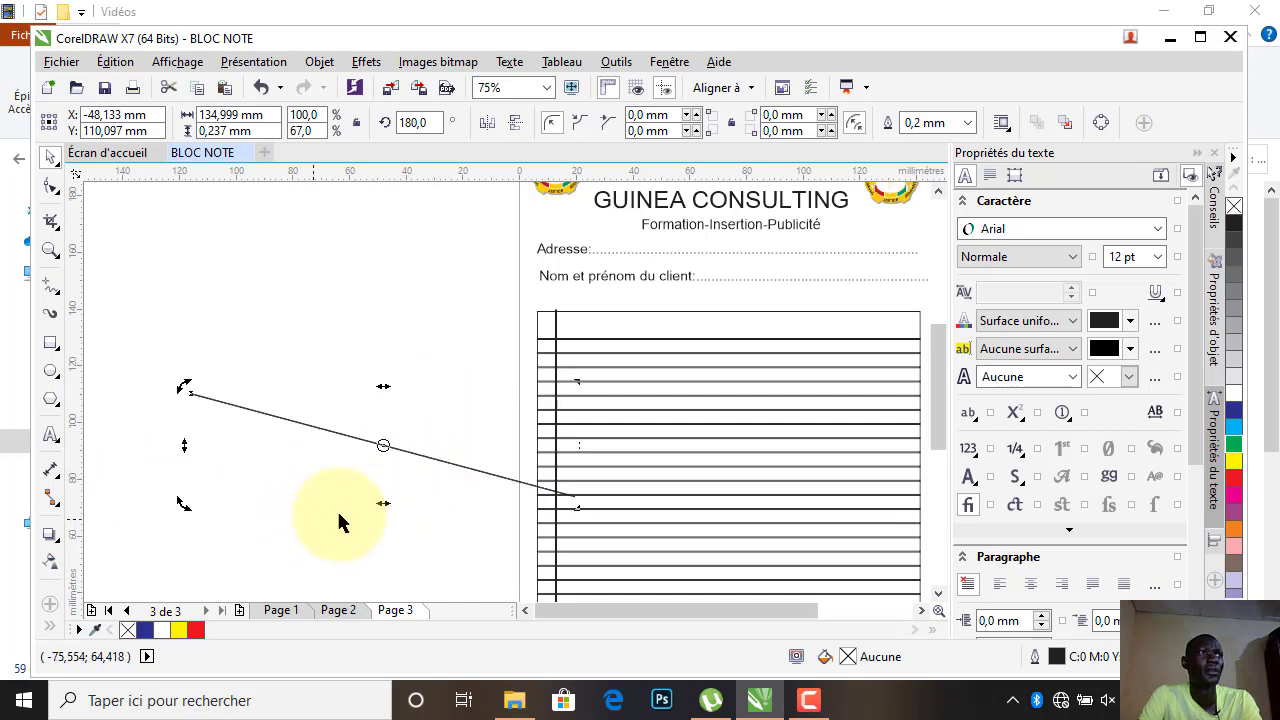
scroll(568, 440, "down", 1)
left_click_drag(579, 478, 478, 522)
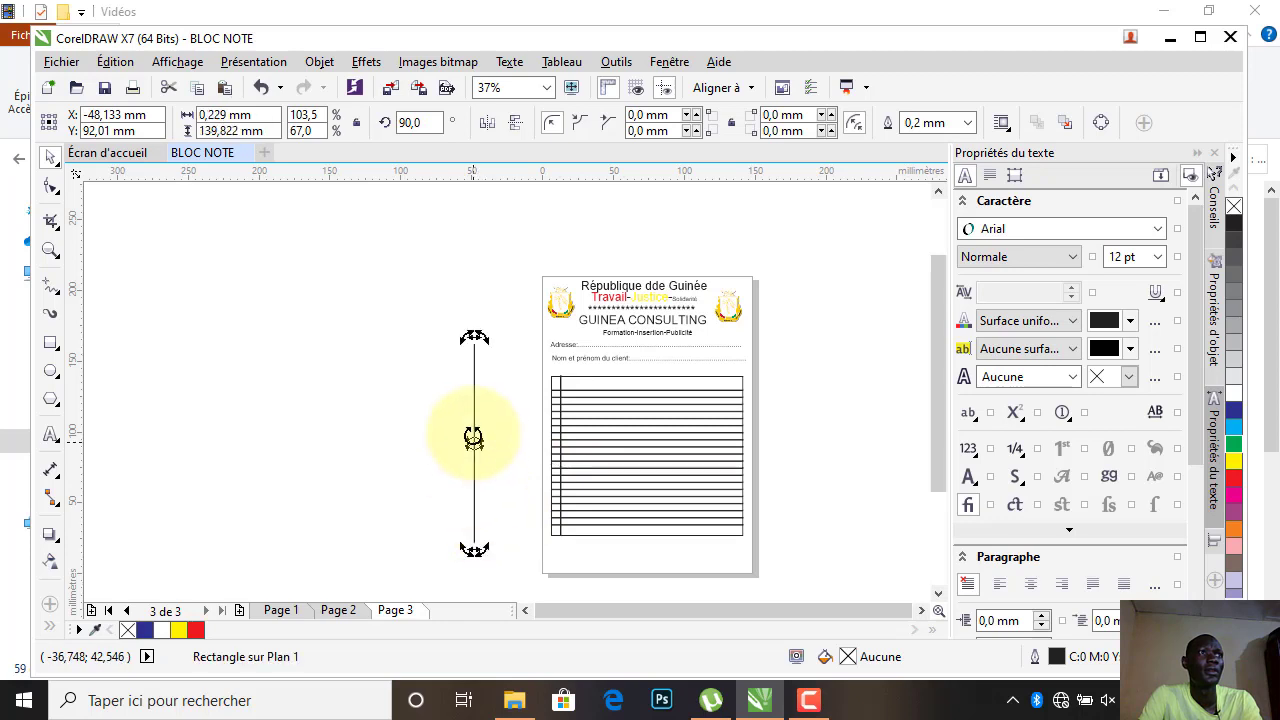
Move the second vertical bar into the ruled box at X about 45.7 mm and shorten it to about 105 mm within the box.
left_click(473, 430)
left_click_drag(474, 428, 603, 430)
scroll(600, 410, "up", 2)
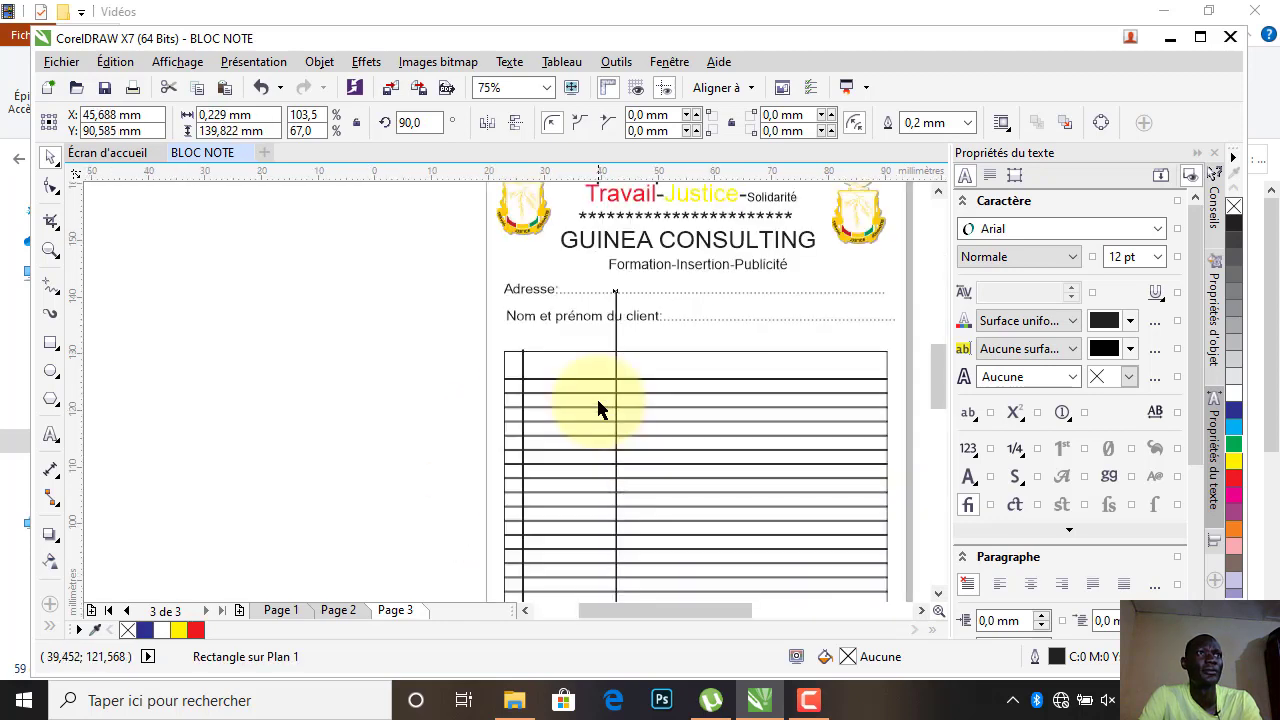
scroll(631, 338, "down", 2)
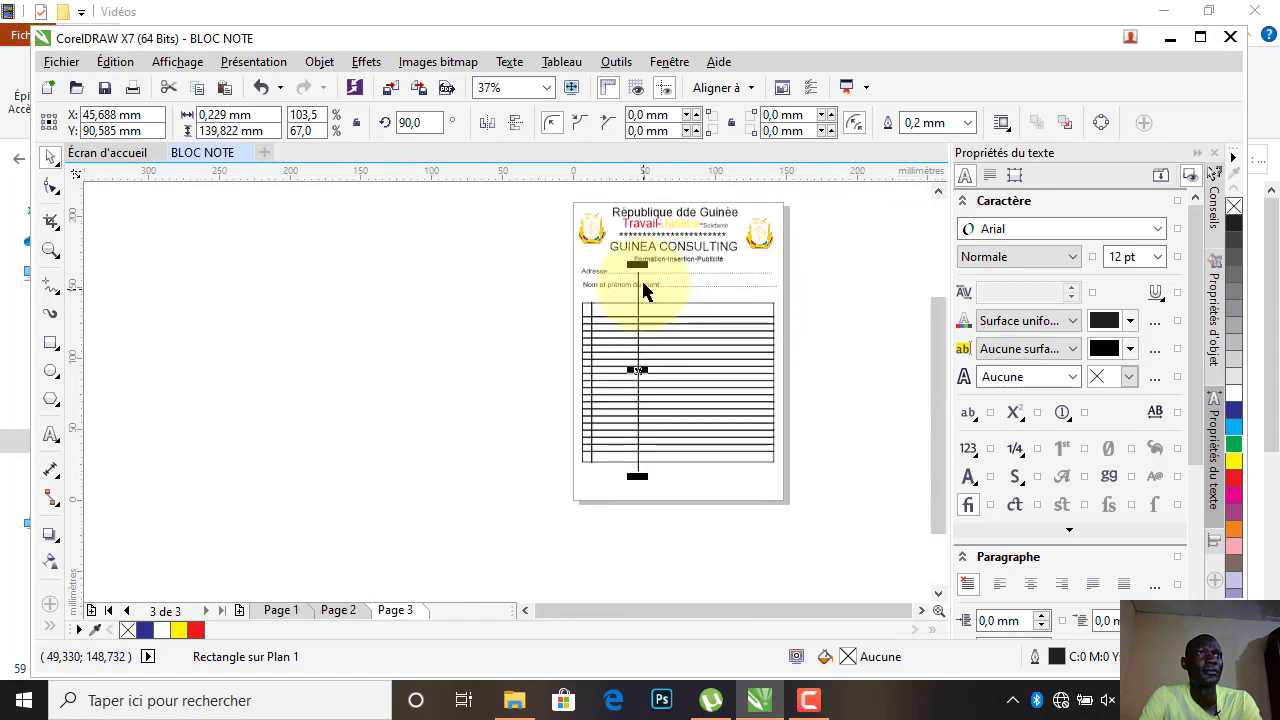
scroll(645, 285, "up", 1)
left_click_drag(633, 280, 632, 338)
scroll(671, 440, "down", 1)
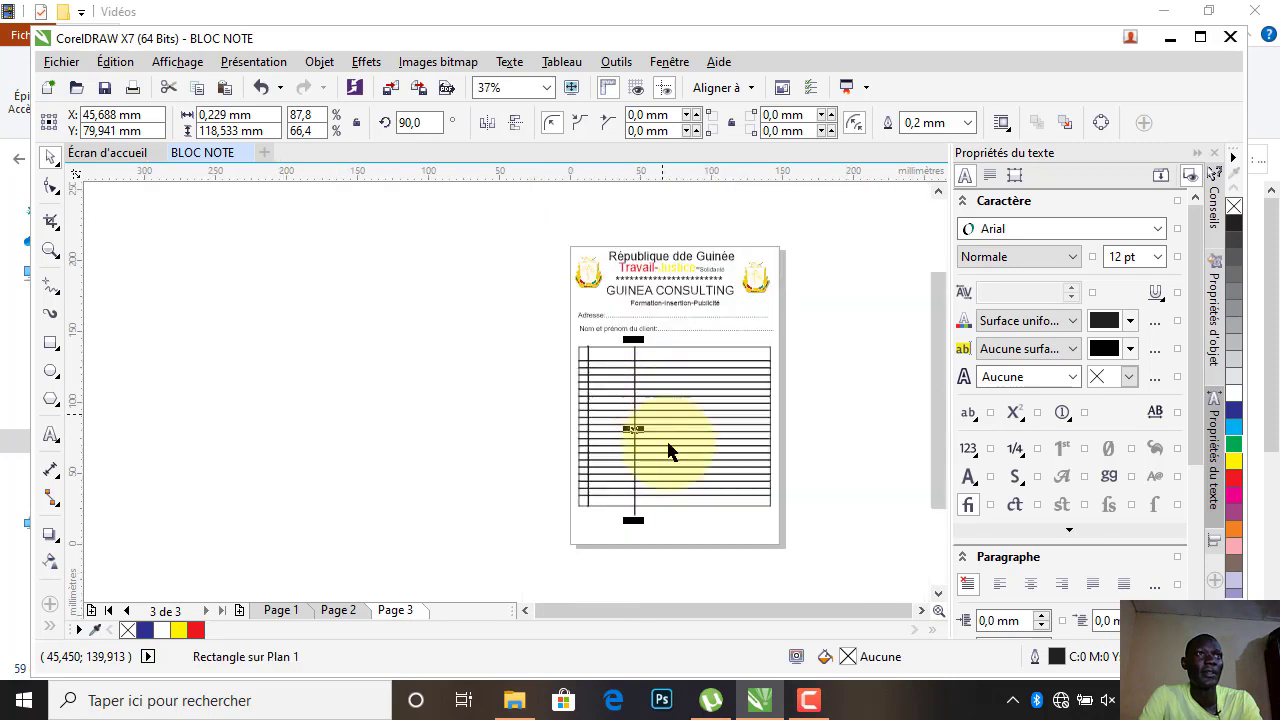
scroll(625, 520, "up", 2)
left_click_drag(671, 511, 670, 437)
scroll(651, 471, "down", 2)
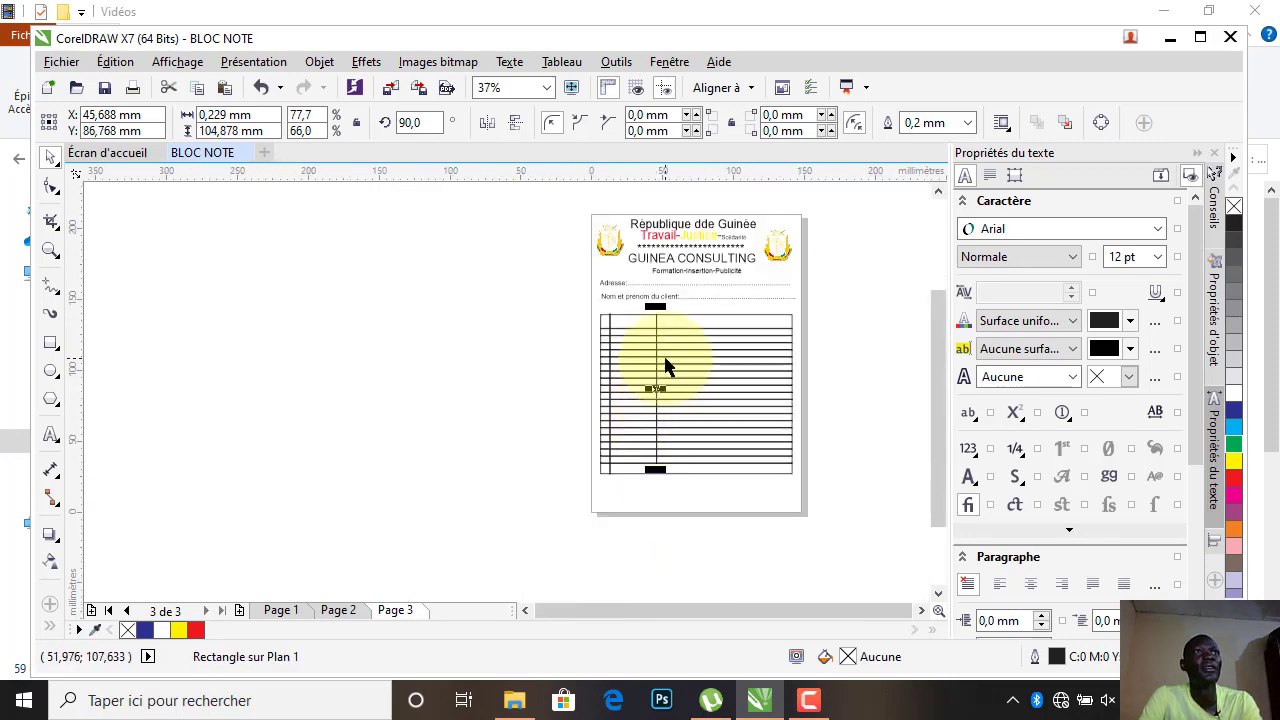
Add the artistic text "DESIGNATION" beside the ruled box's top row.
scroll(667, 345, "up", 1)
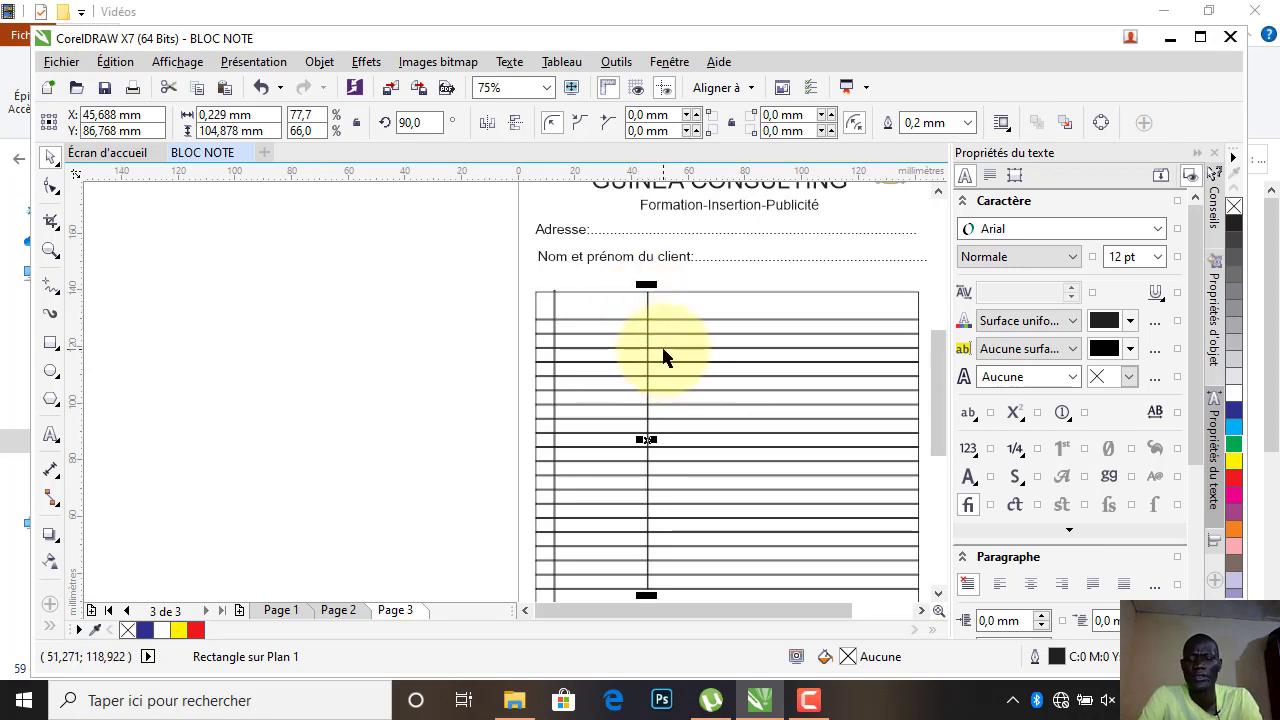
left_click(94, 378)
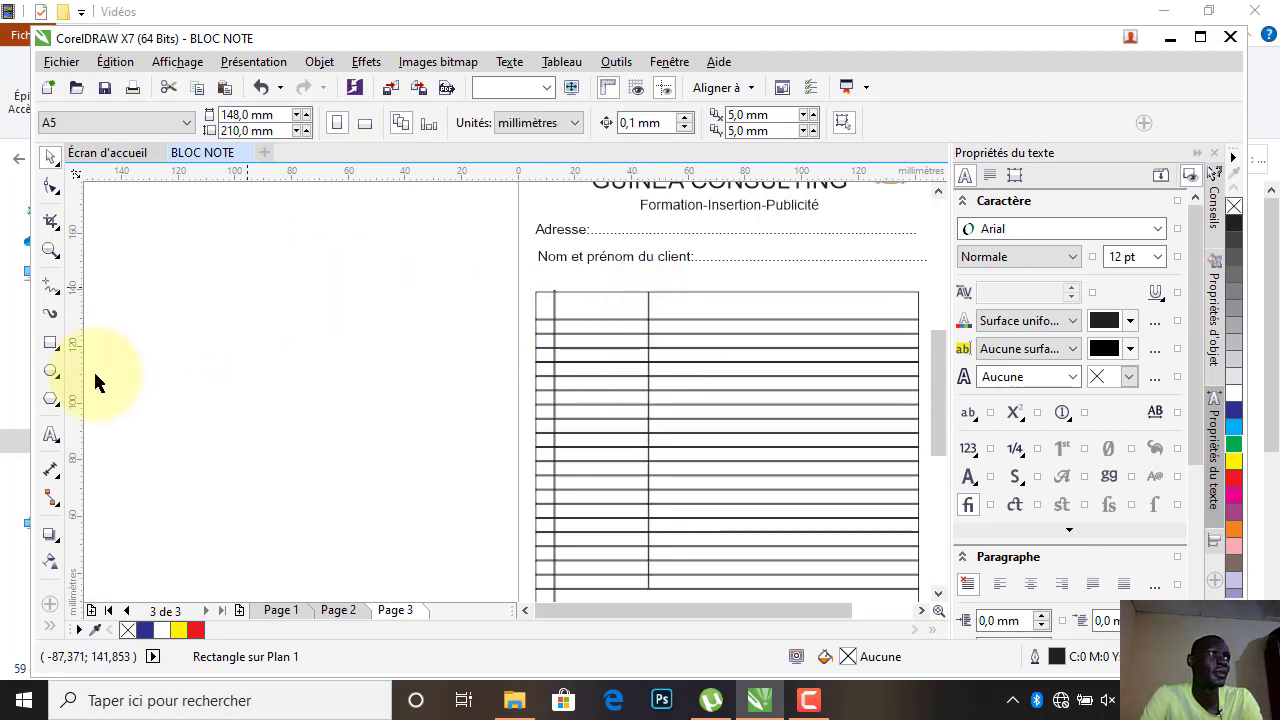
left_click(51, 438)
left_click(461, 322)
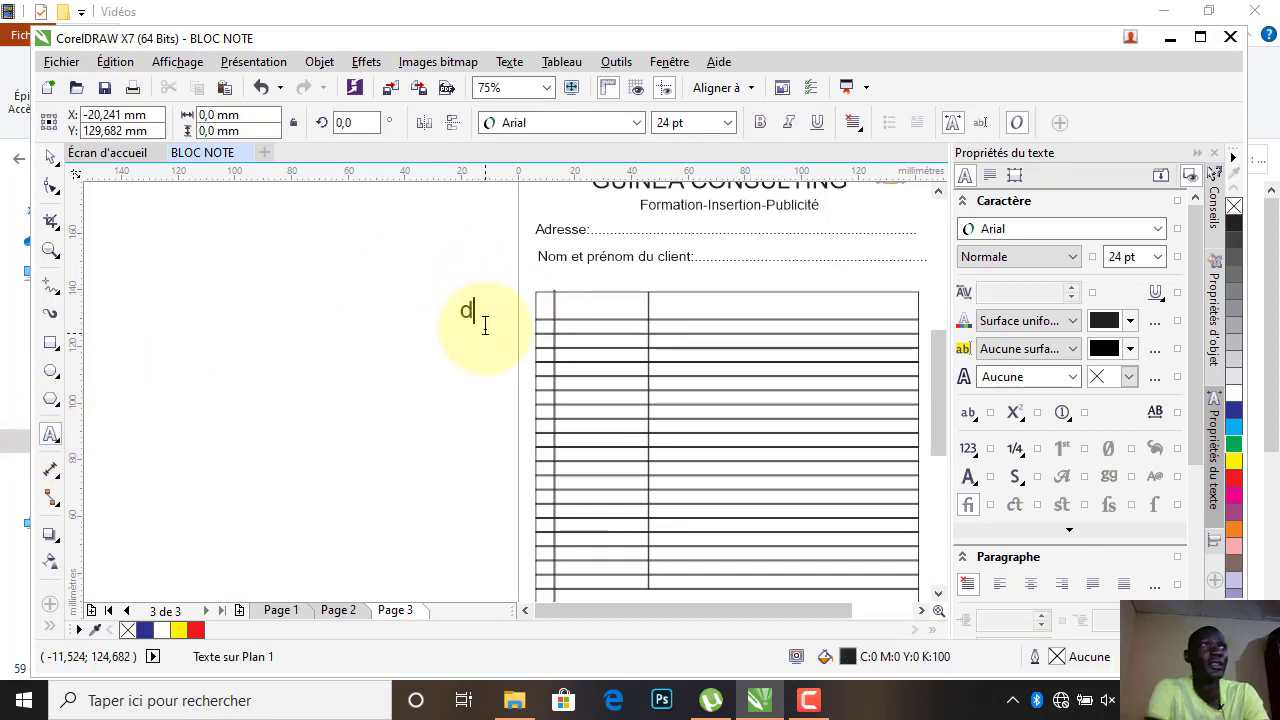
key("Escape")
key("Delete")
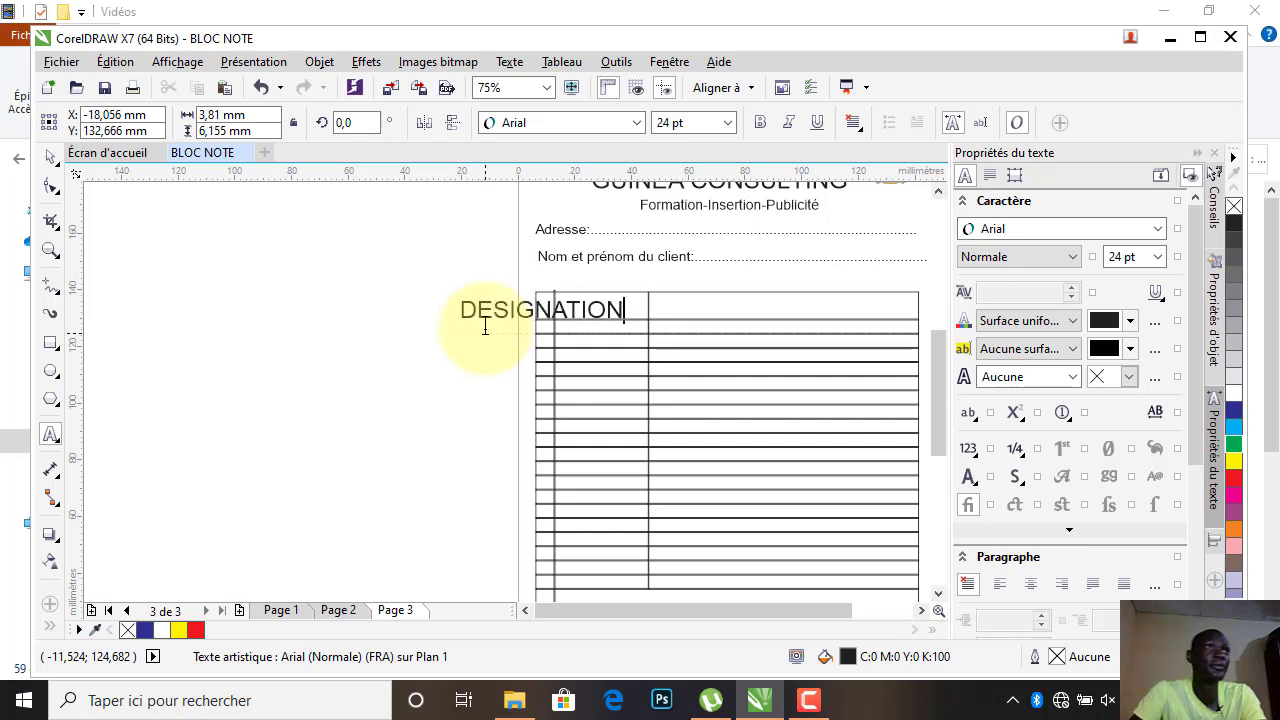
Set the DESIGNATION text to 14 pt and move it into the top row between the two vertical bars.
left_click(50, 157)
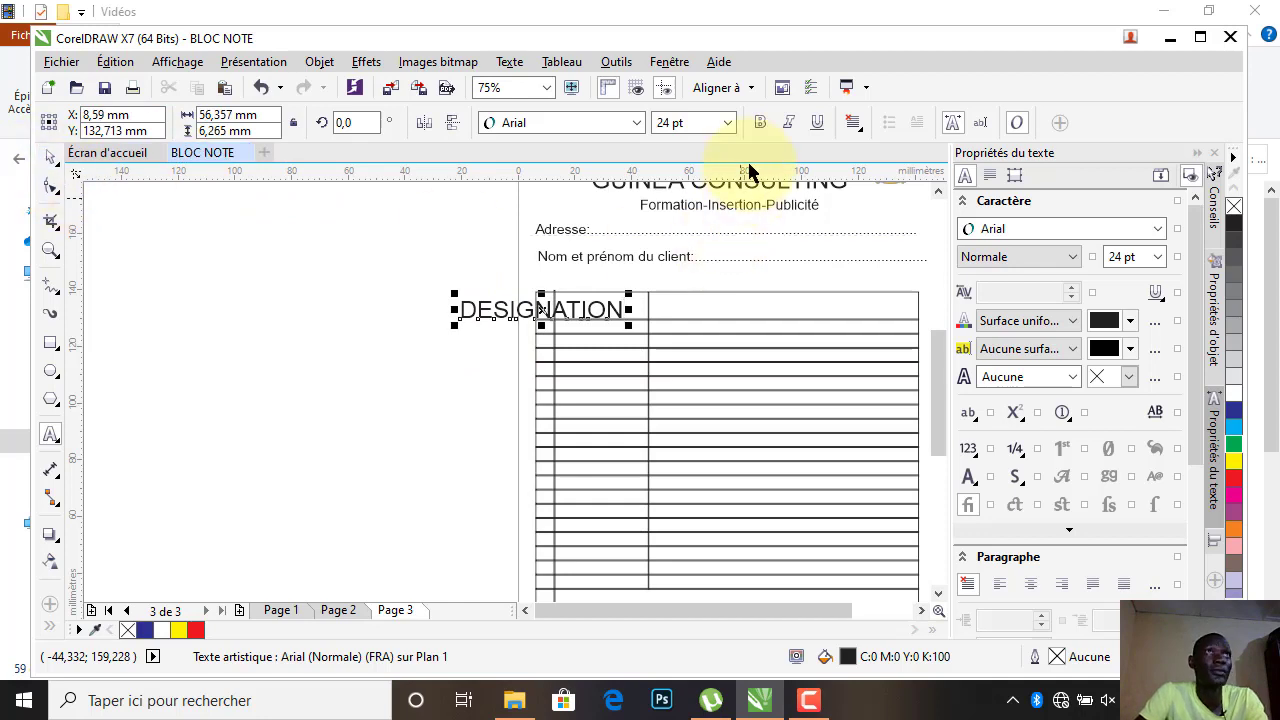
left_click(728, 123)
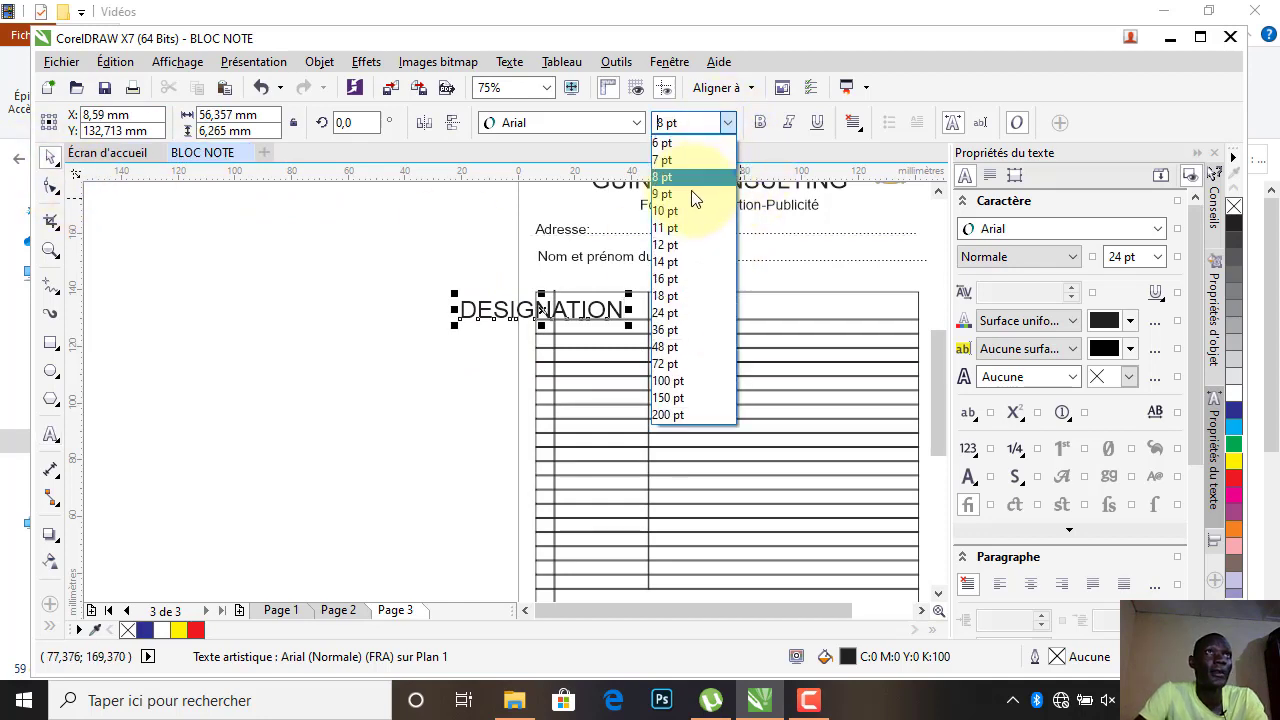
left_click(677, 260)
left_click_drag(551, 314, 633, 311)
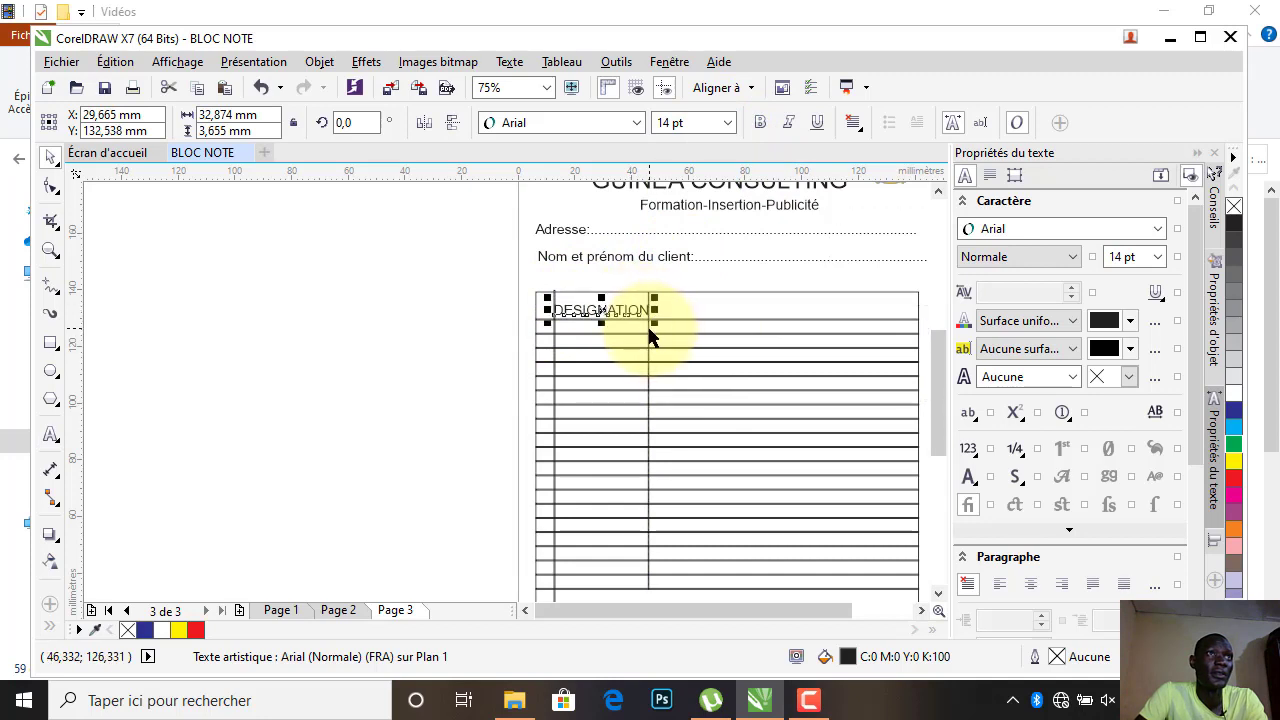
Shift the second vertical bar to widen the column and reposition the DESIGNATION heading centrally between the bars.
left_click(649, 336)
mouse_move(640, 334)
left_mouse_down()
mouse_move(666, 337)
mouse_move(645, 314)
left_mouse_up()
left_click(637, 318)
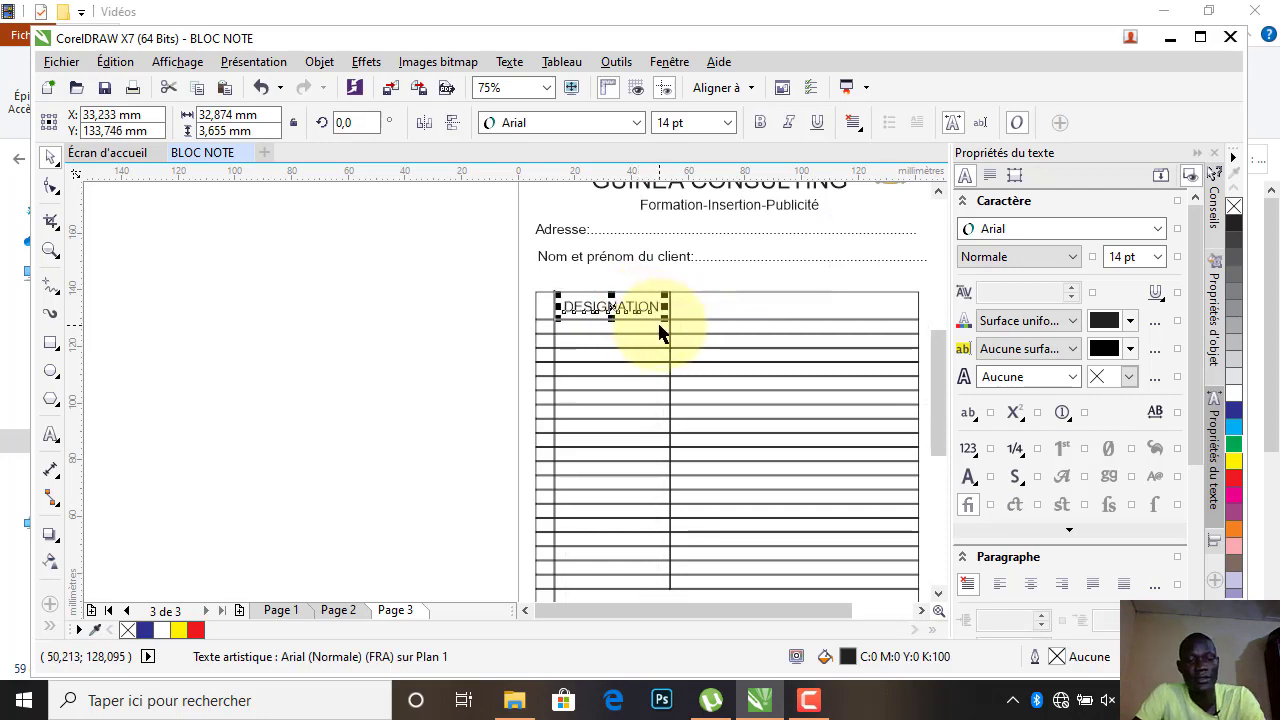
Duplicate the DESIGNATION heading into the next column and replace the copy's text with "QUANTITE".
key("ctrl+d")
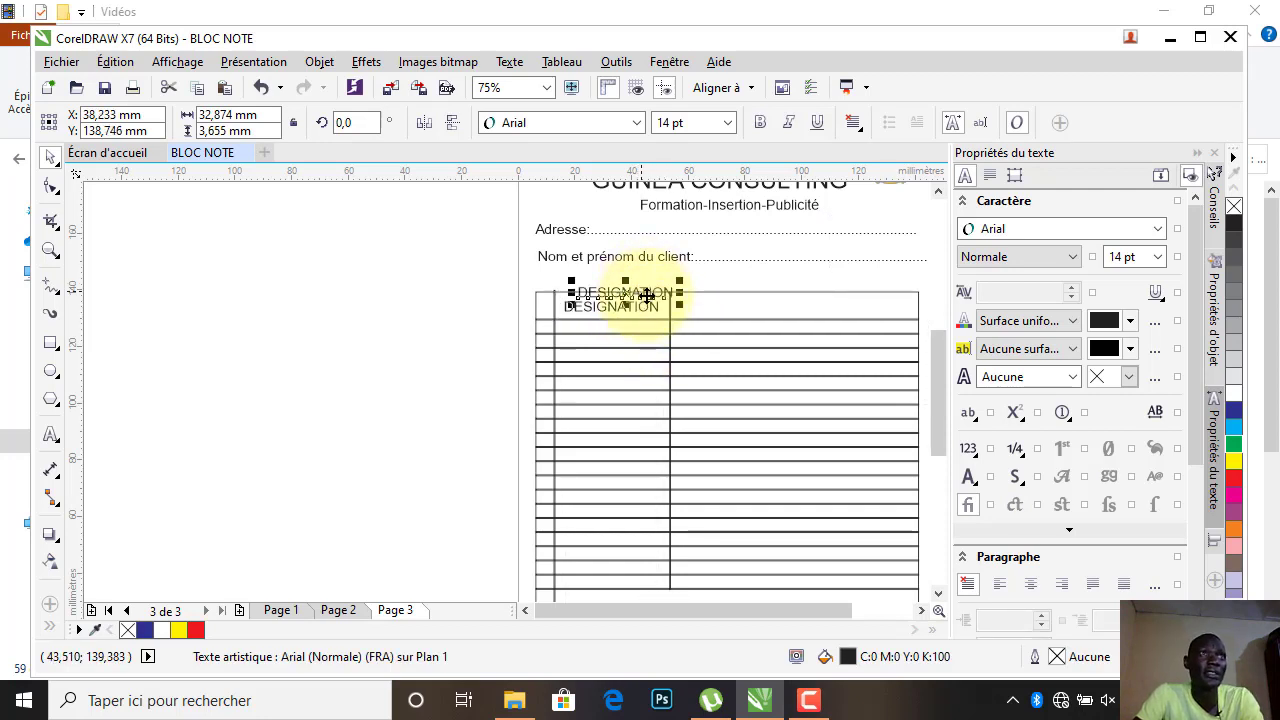
left_click_drag(648, 296, 739, 306)
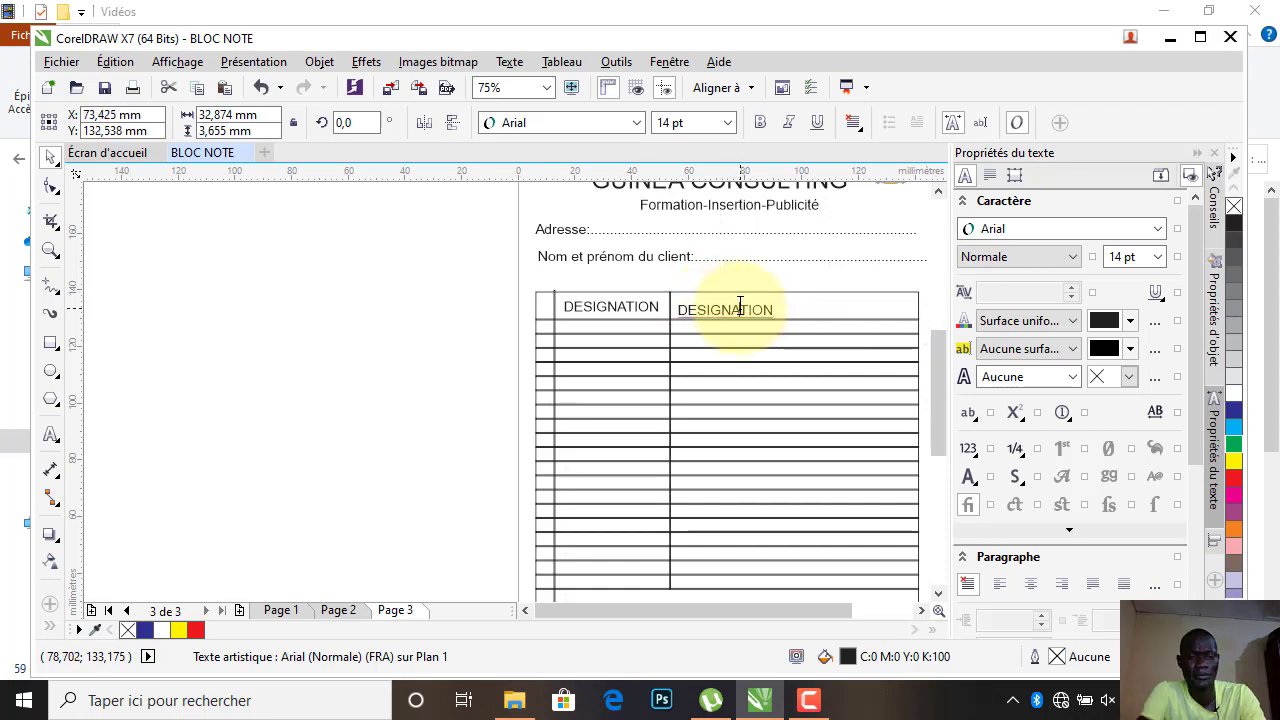
double_click(740, 306)
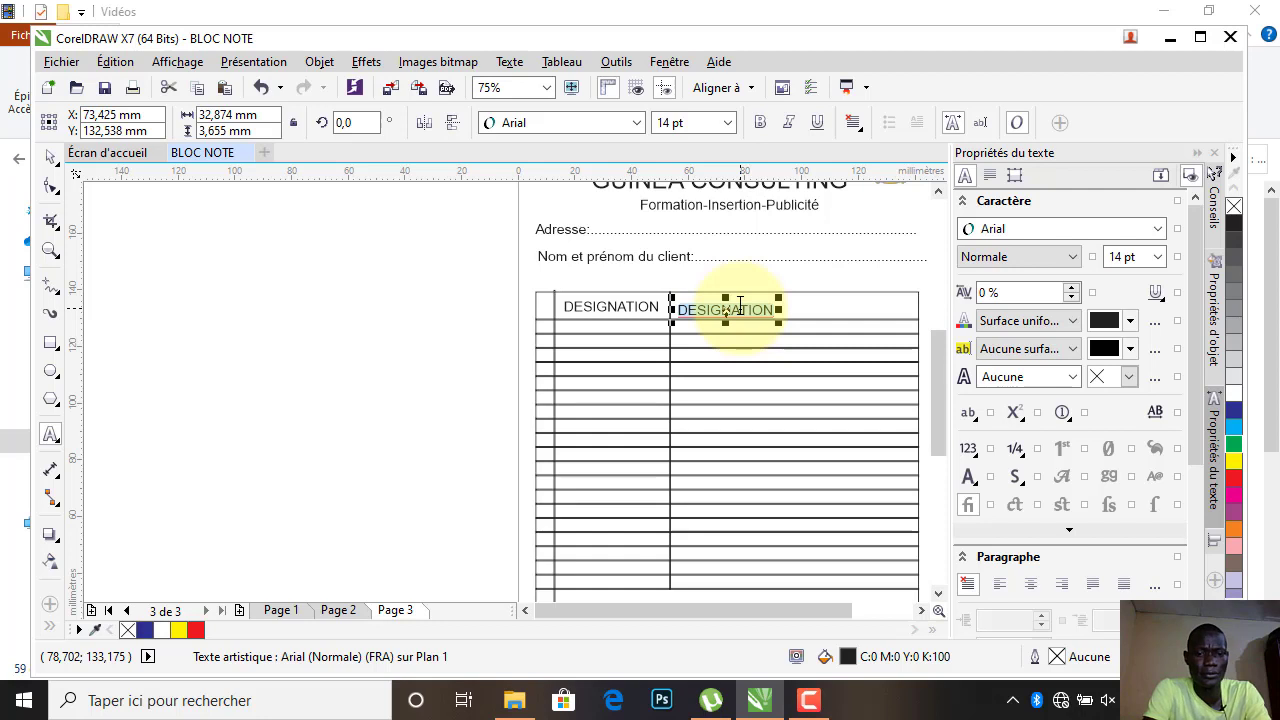
key("BackSpace")
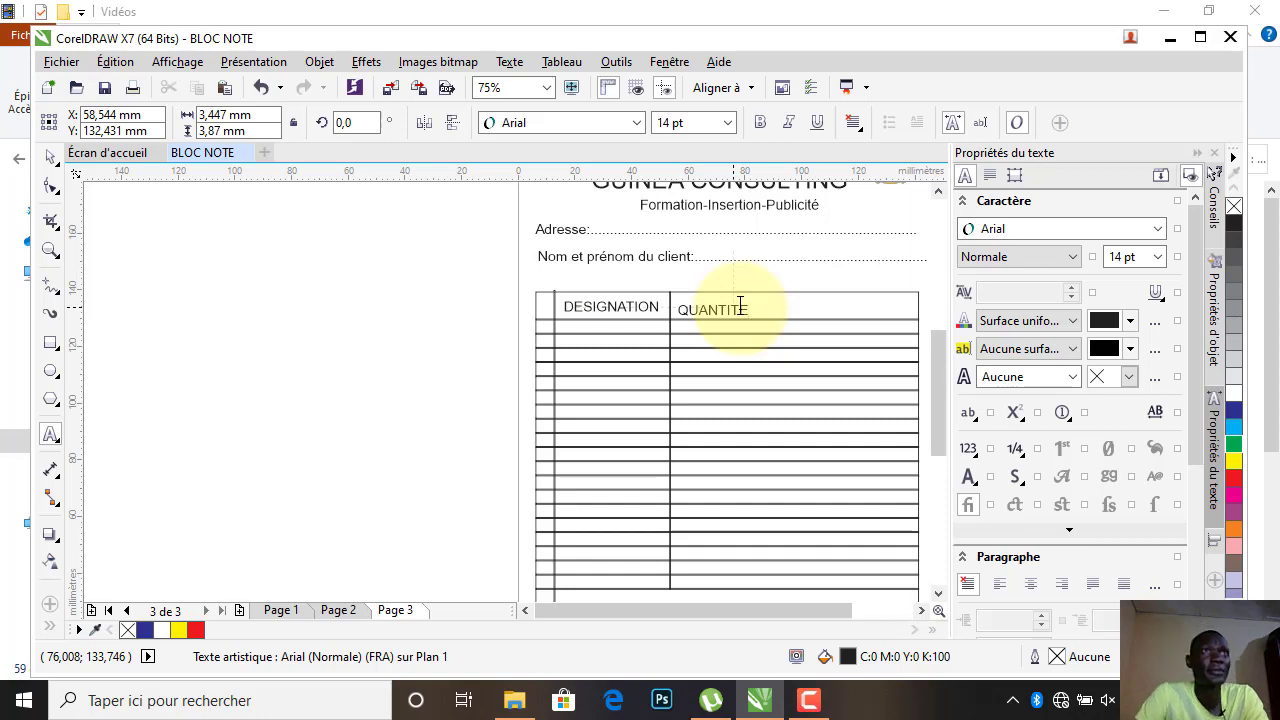
Duplicate the QUANTITE heading further along the header row and replace the copy's text with "P UNITAIRE".
key("Escape")
left_click(50, 157)
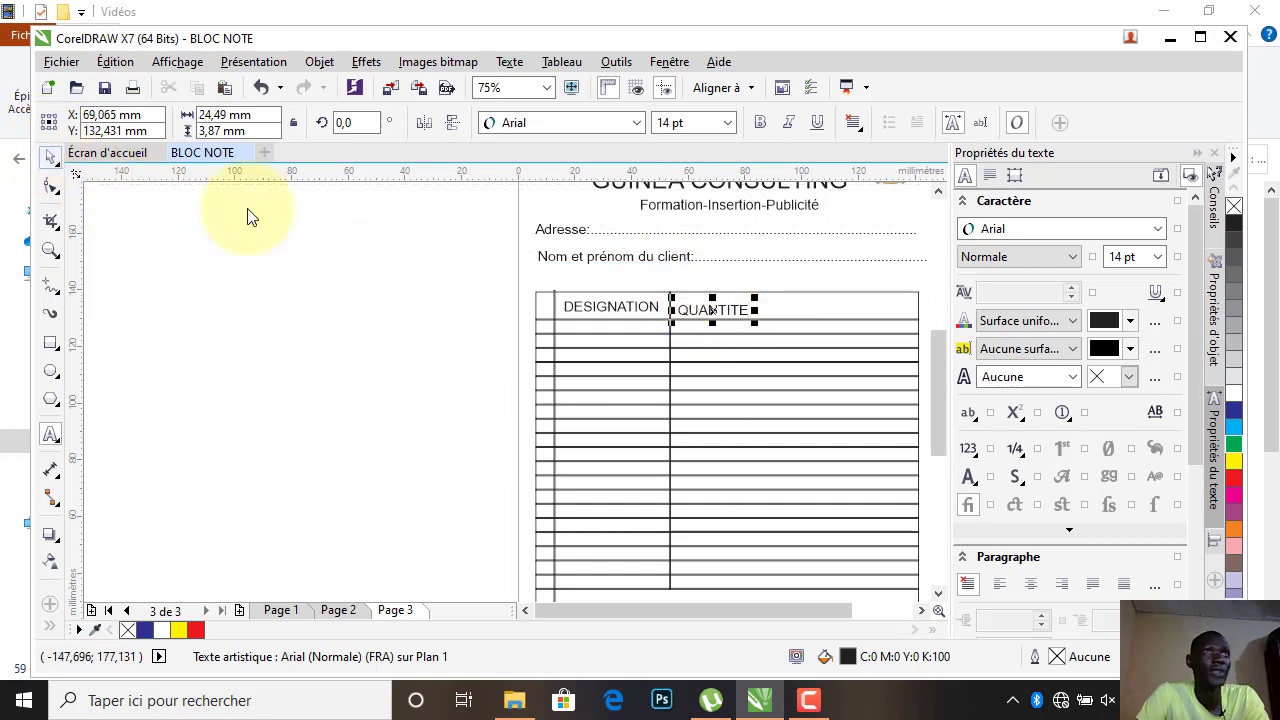
key("ctrl+d")
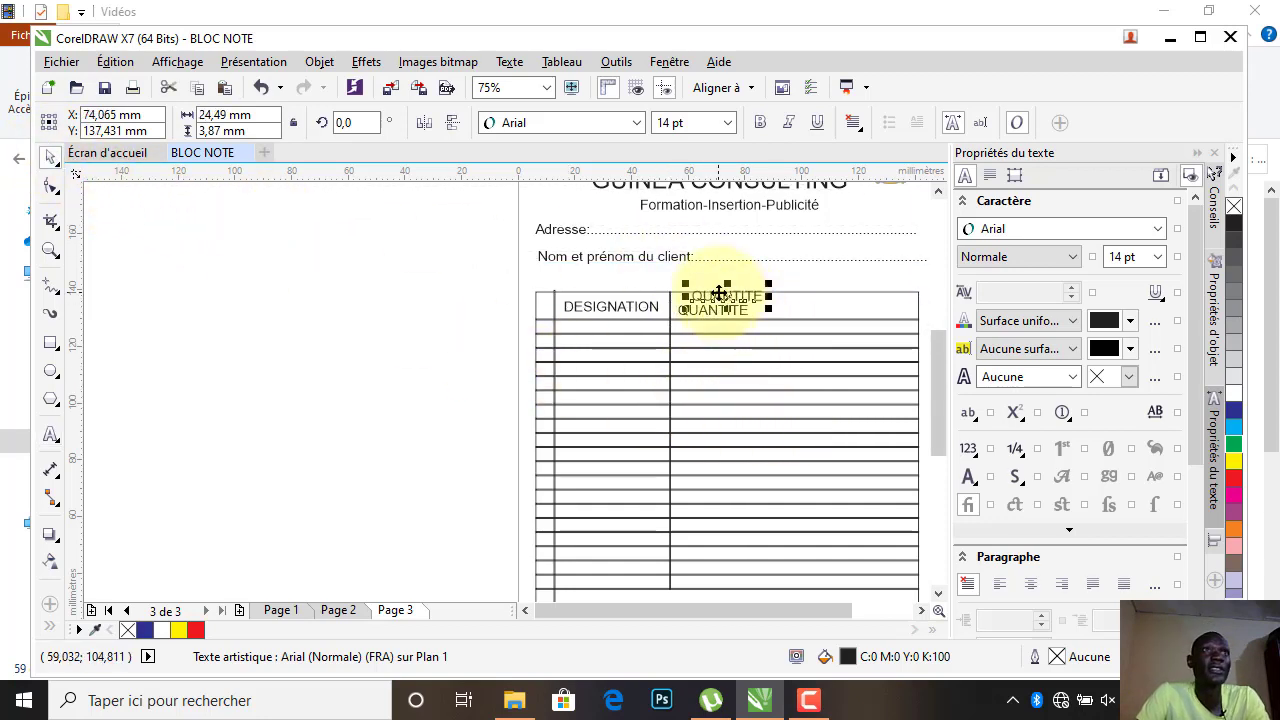
left_click_drag(719, 293, 812, 307)
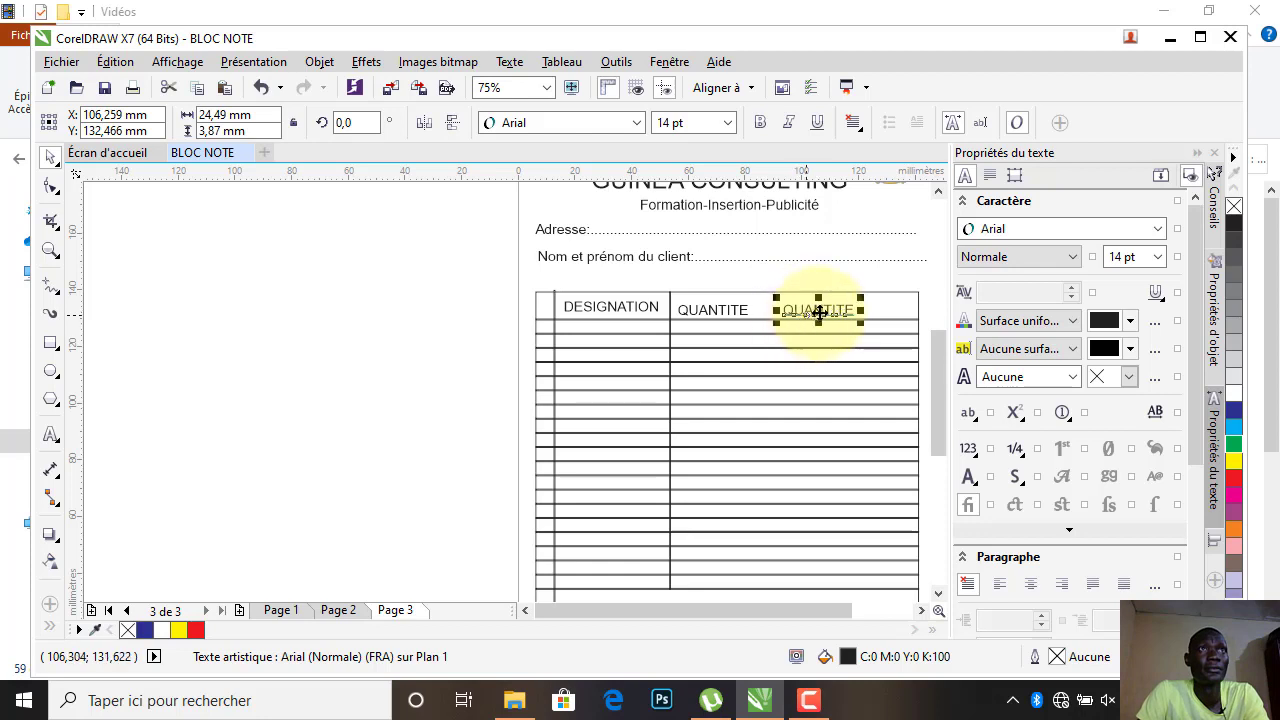
double_click(812, 309)
key("ctrl+a")
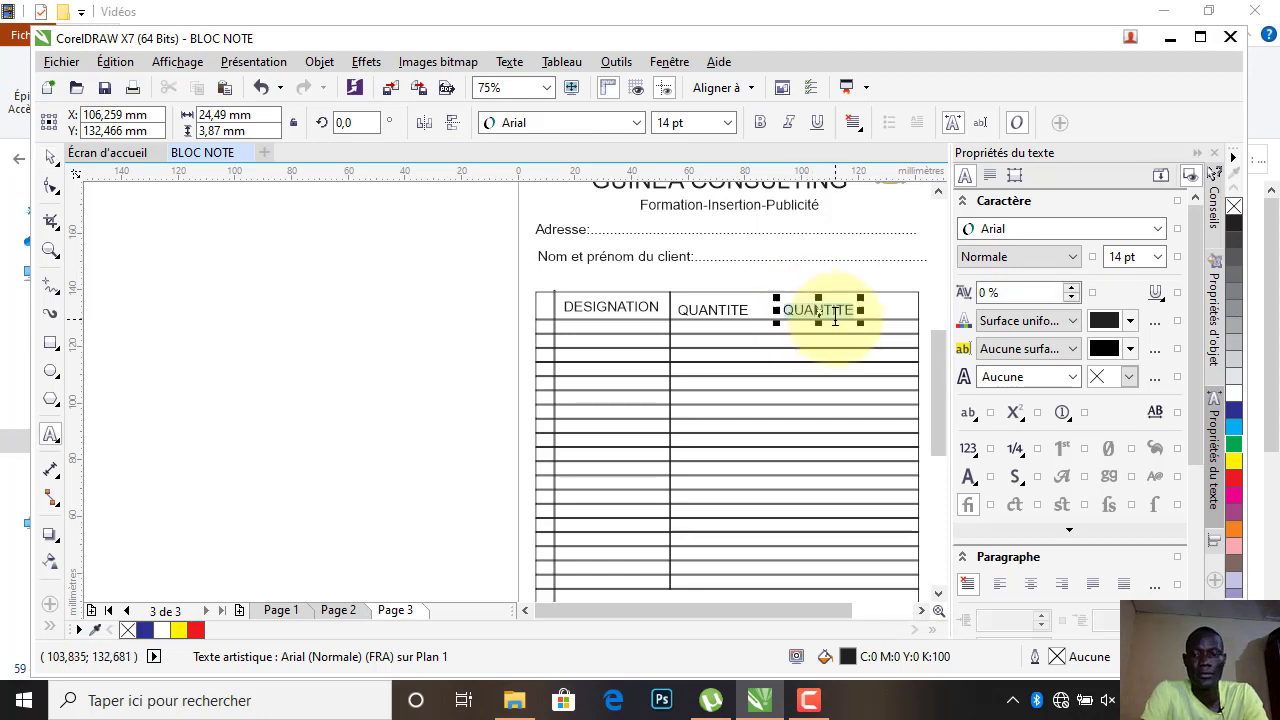
key("BackSpace")
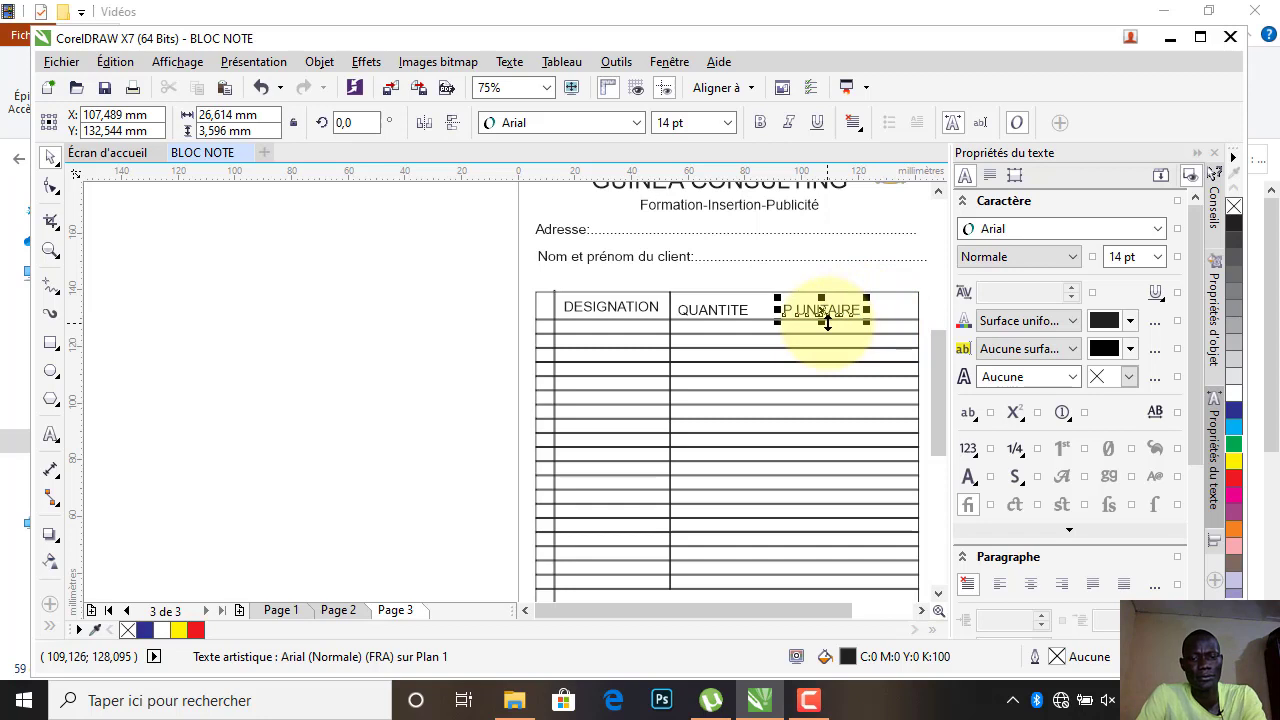
Duplicate the P UNITAIRE heading, placing one copy right beside QUANTITE and the other at the right end of the header row.
key("ctrl+d")
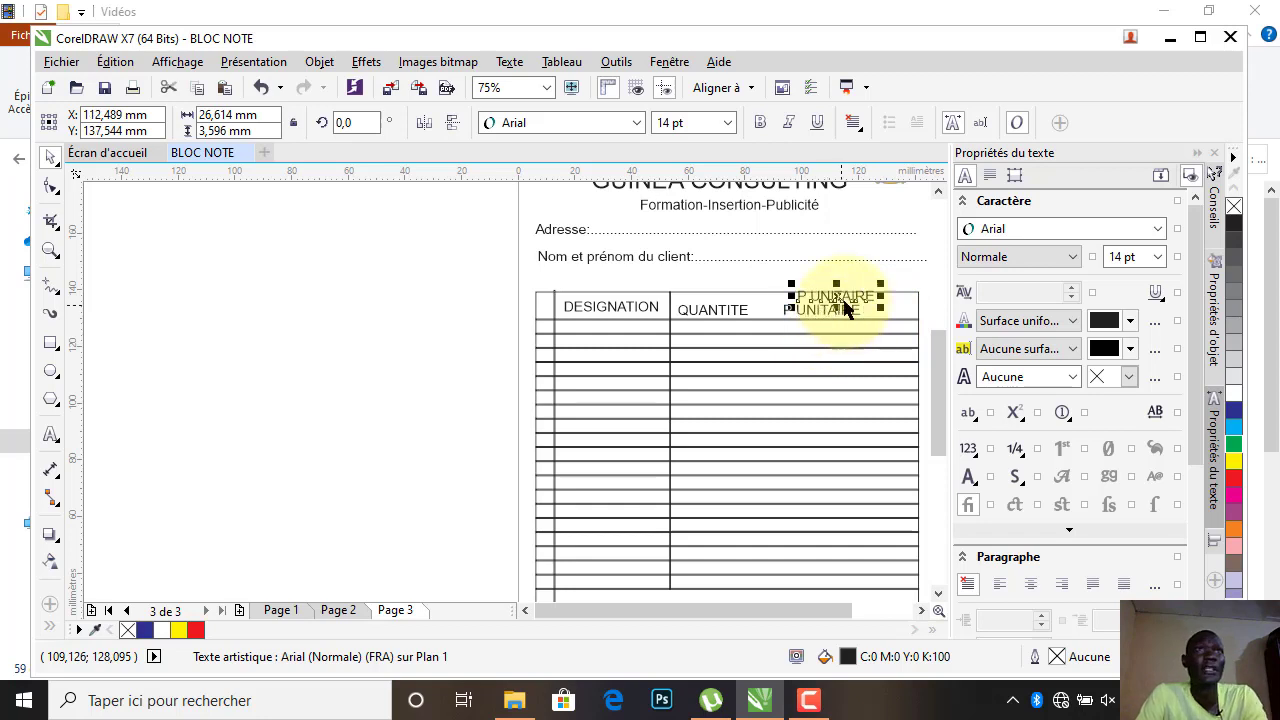
scroll(677, 343, "down", 1)
scroll(818, 318, "up", 1)
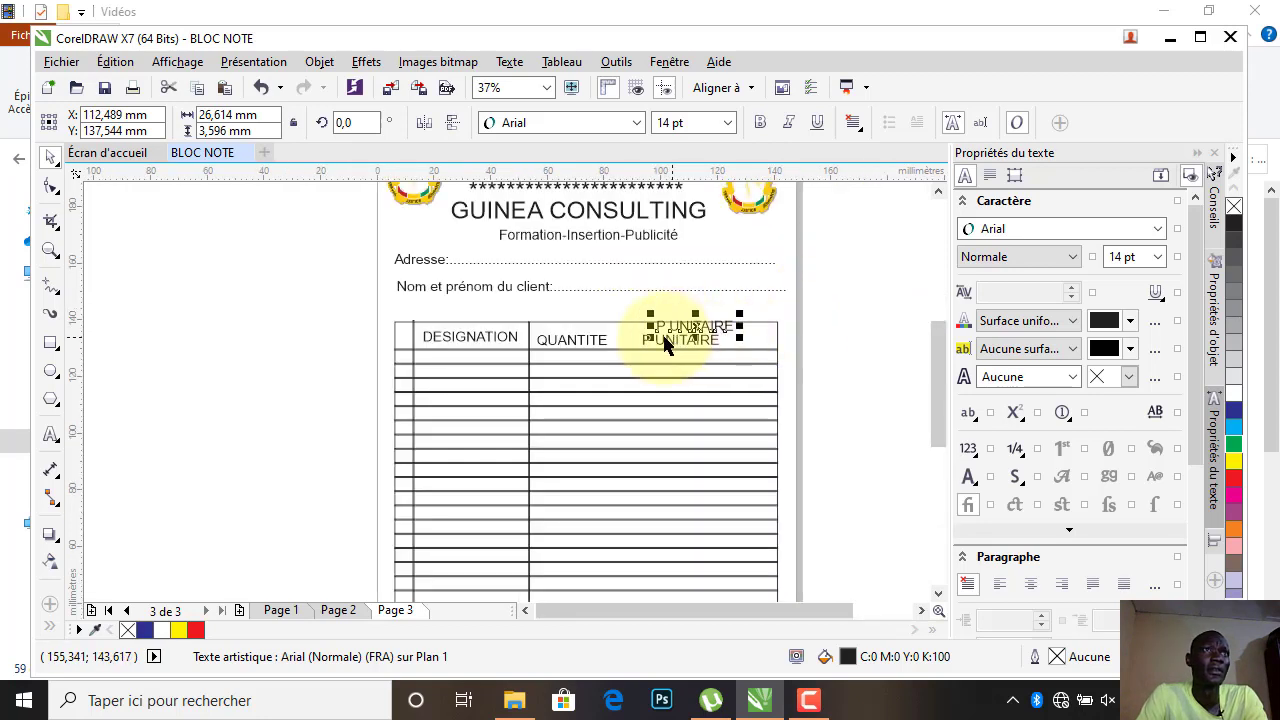
mouse_move(666, 337)
left_mouse_down()
mouse_move(737, 329)
mouse_move(765, 341)
mouse_move(651, 337)
mouse_move(664, 338)
left_mouse_up()
left_click(692, 343)
left_click(772, 343)
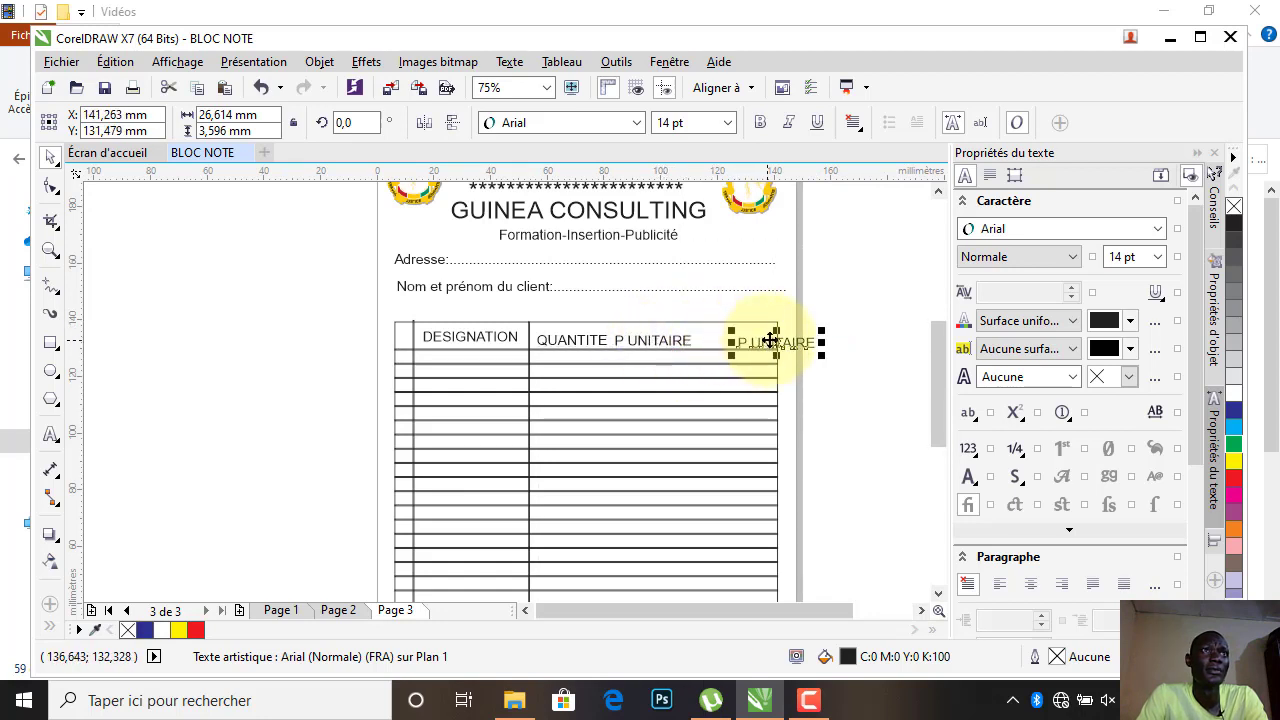
left_click_drag(772, 343, 727, 342)
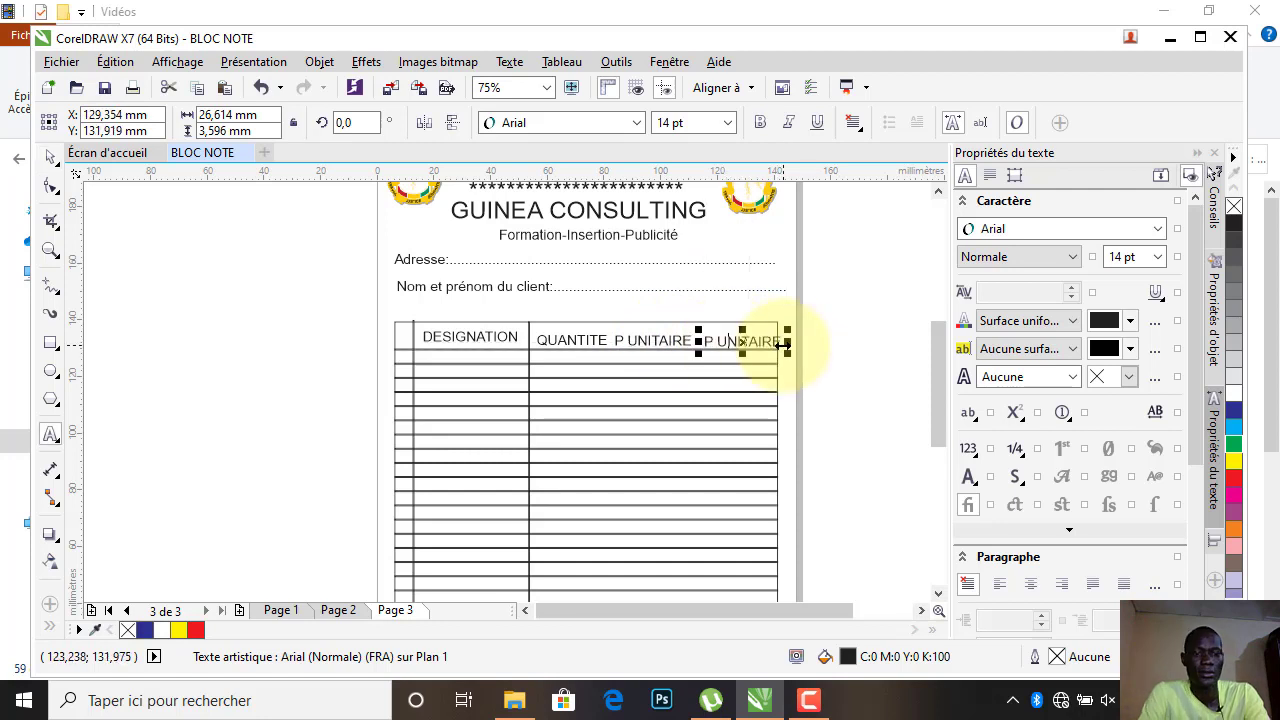
Replace the text of the last P UNITAIRE heading with "MONTANT".
key("ctrl+a")
type("MONT")
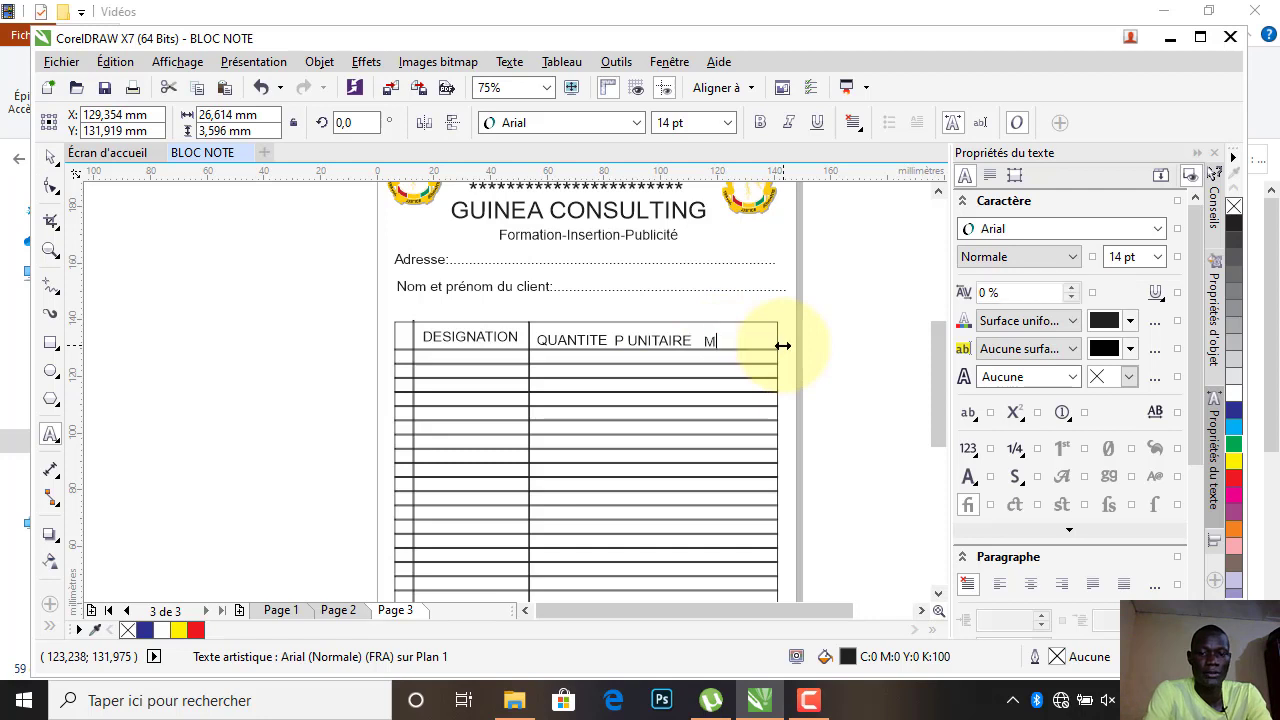
type("ANT")
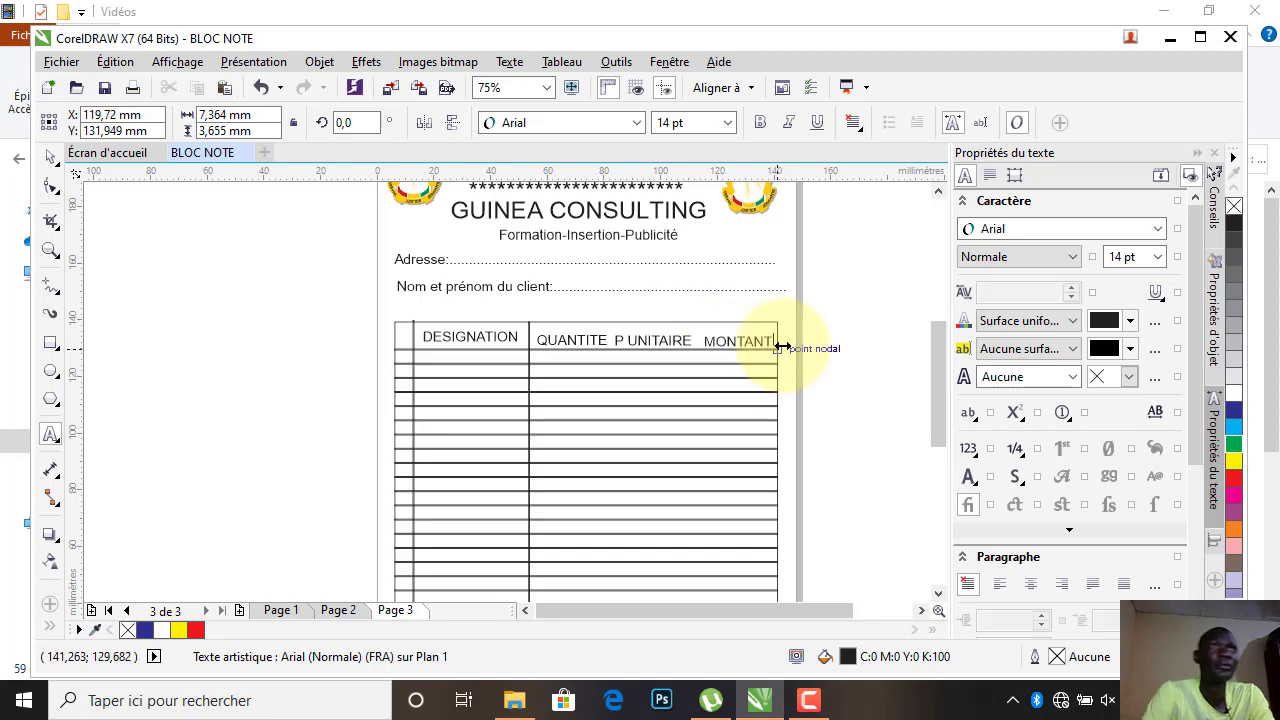
key("Escape")
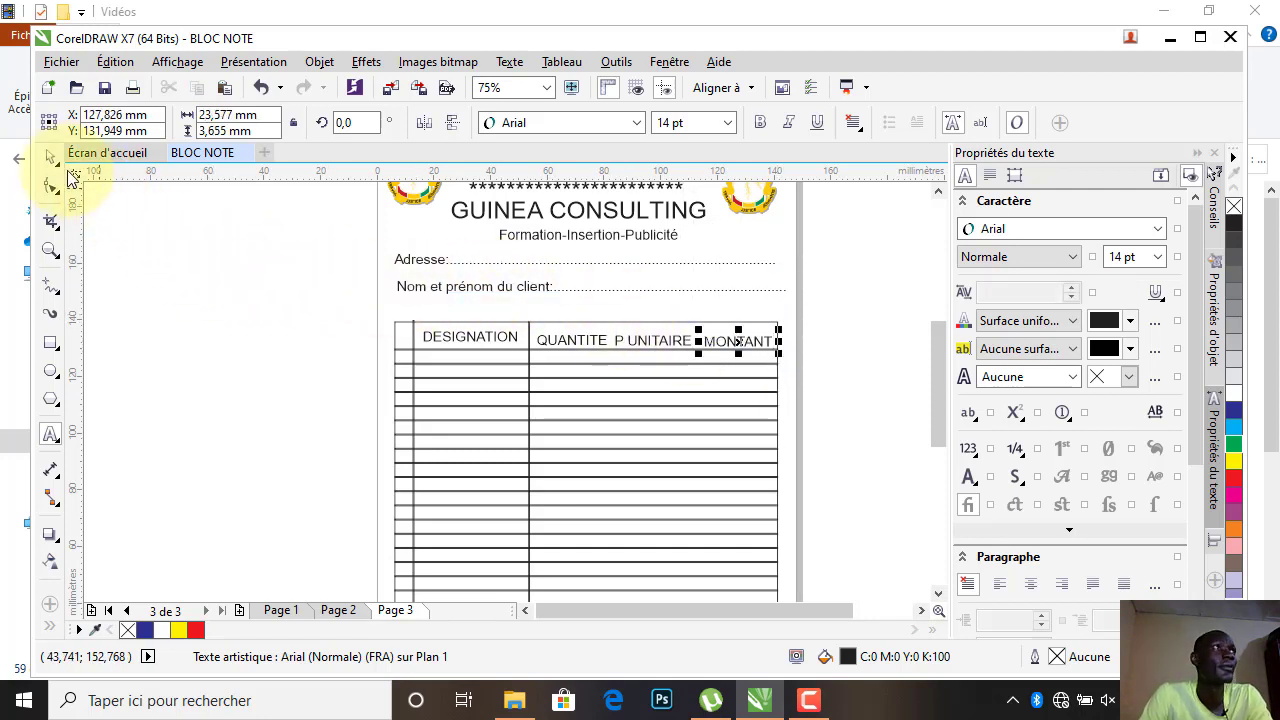
left_click(50, 157)
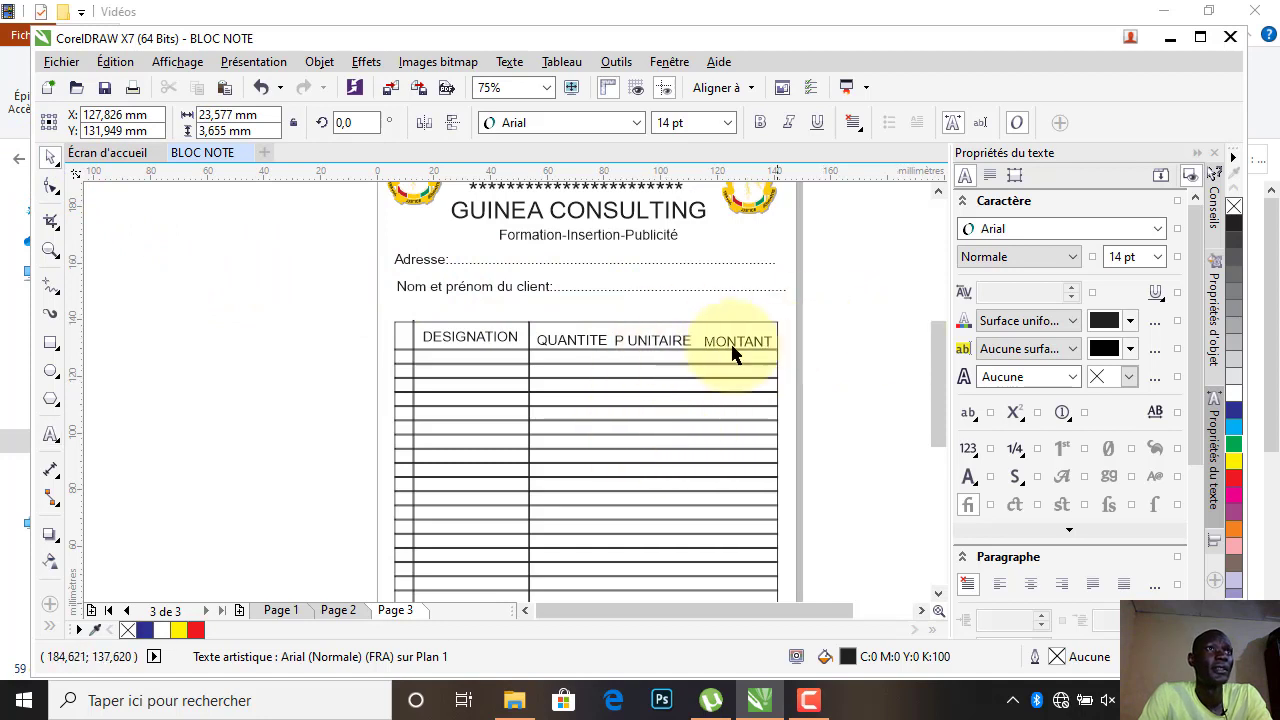
left_click(663, 306)
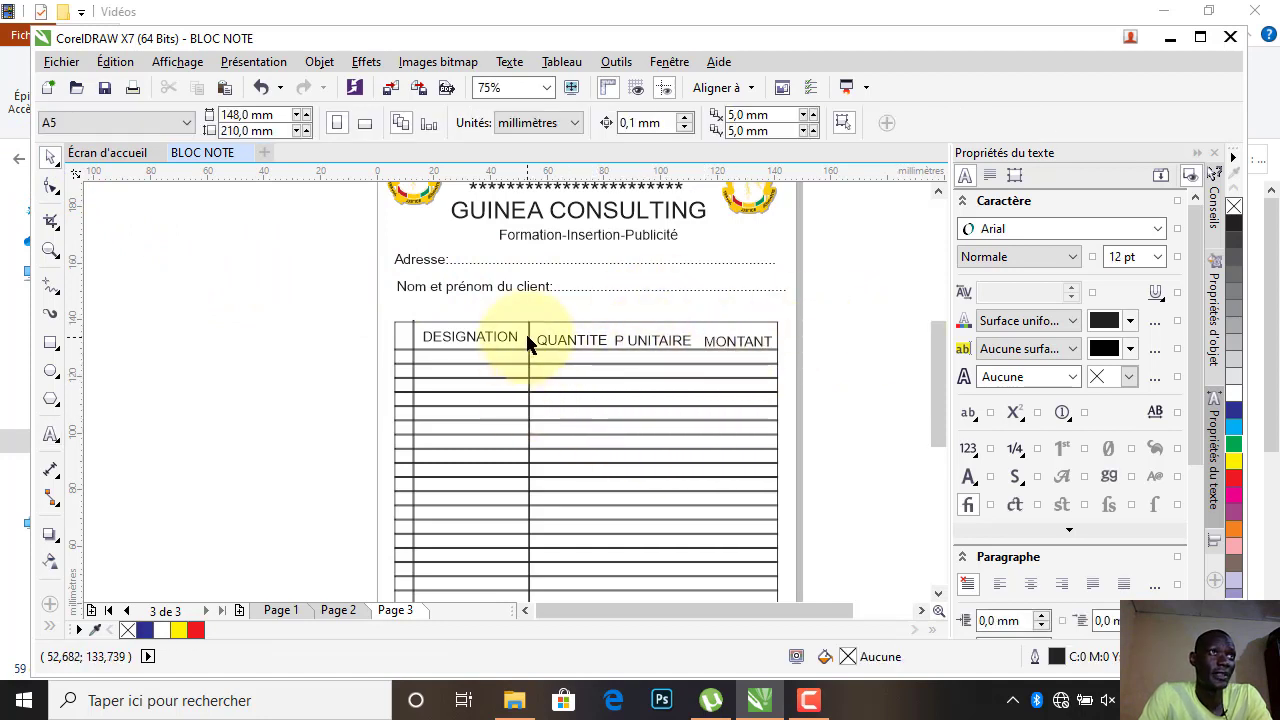
Duplicate the vertical bar after DESIGNATION and place the copy between the QUANTITE and P UNITAIRE headings.
left_click(524, 340)
key("ctrl+d")
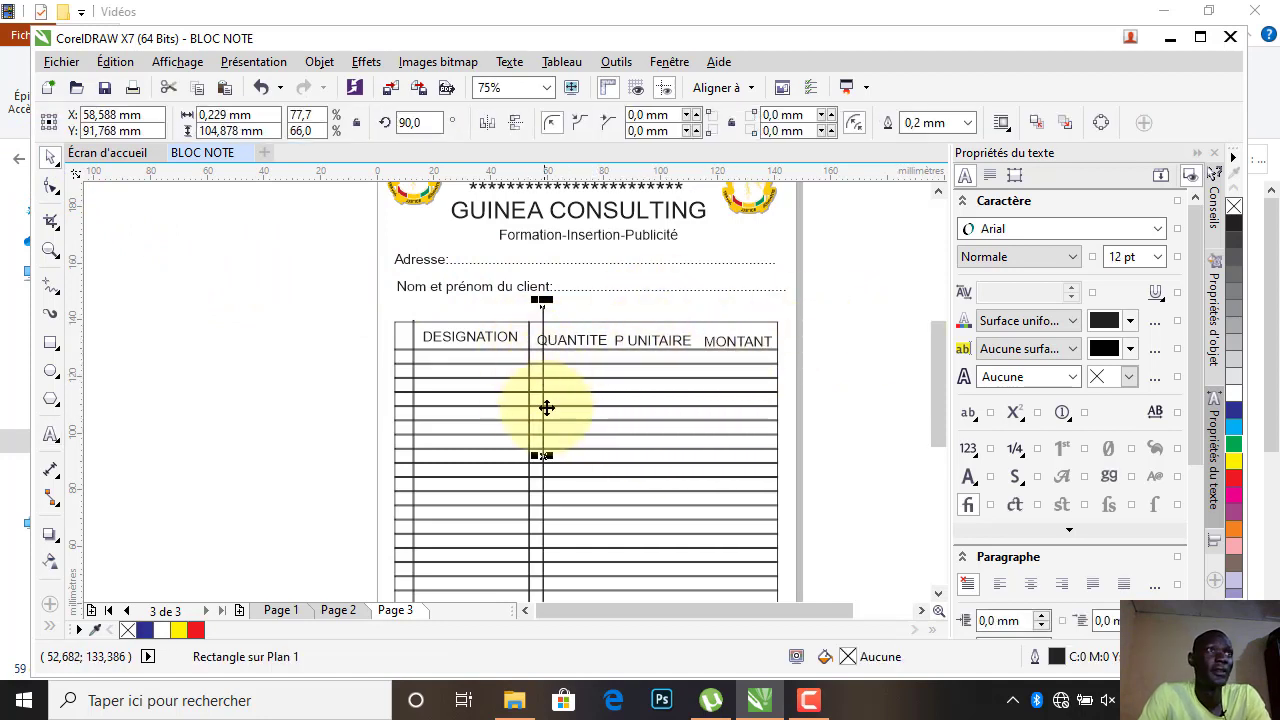
left_click_drag(544, 419, 611, 442)
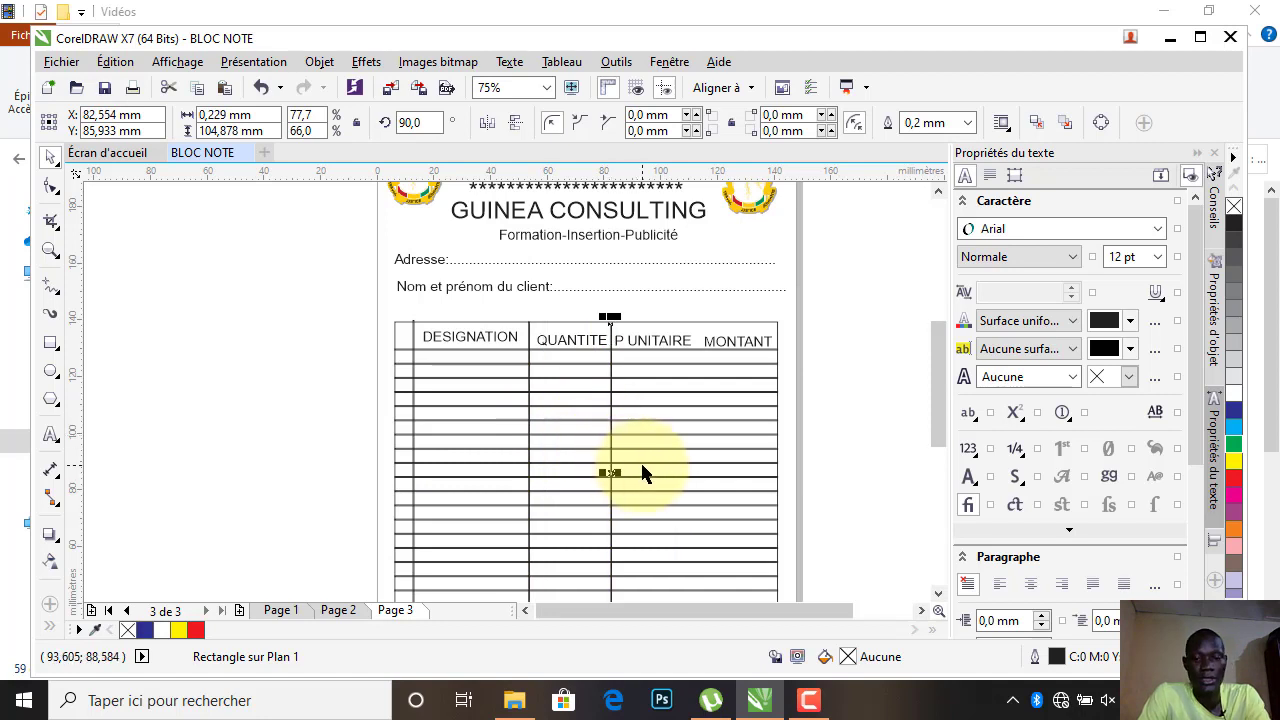
Add another copy of the vertical bar and nudge it midway between the P UNITAIRE and MONTANT headings.
key("ctrl+r")
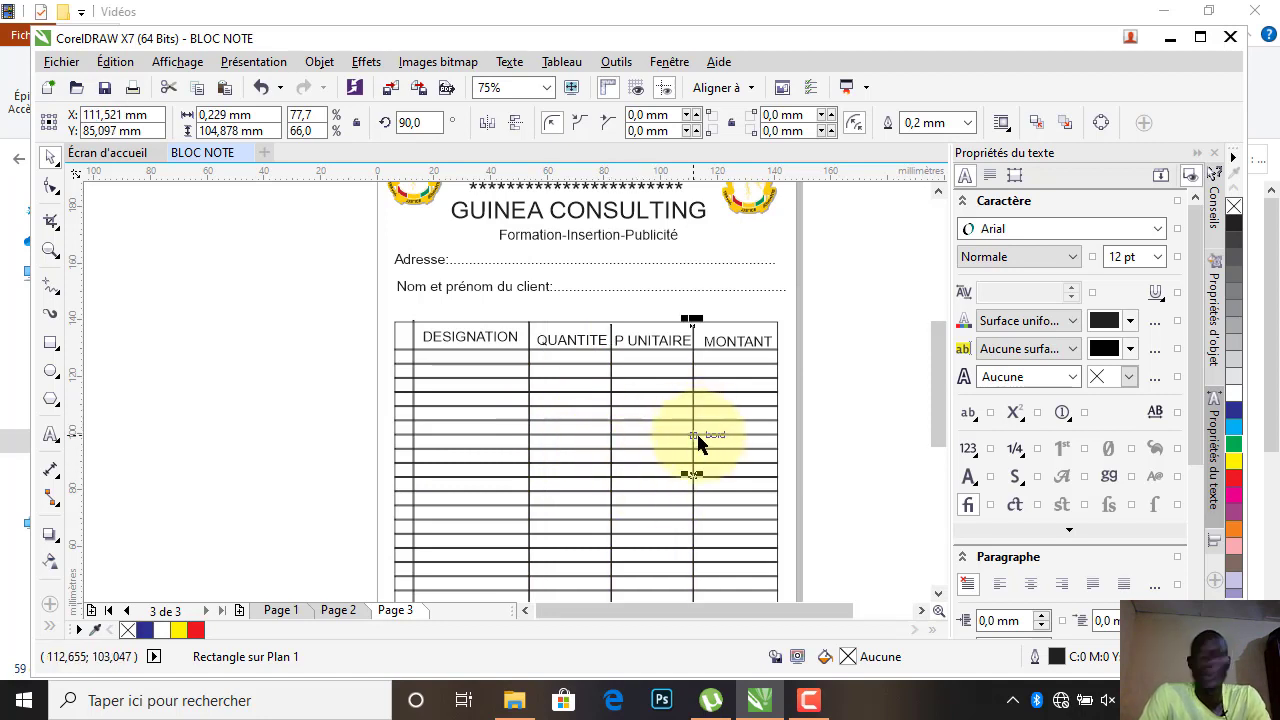
key("Right")
key("Right")
key("Right")
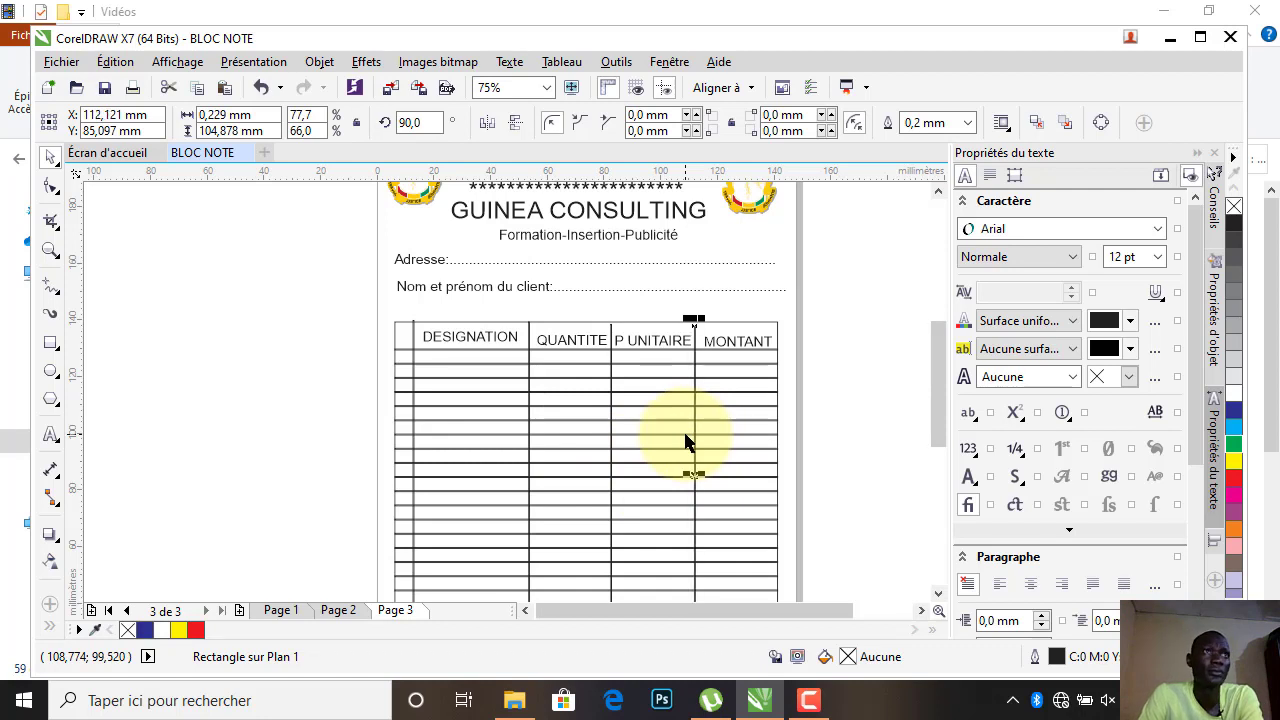
key("Right")
key("Right")
key("Right")
key("Right")
key("Right")
key("Right")
key("Right")
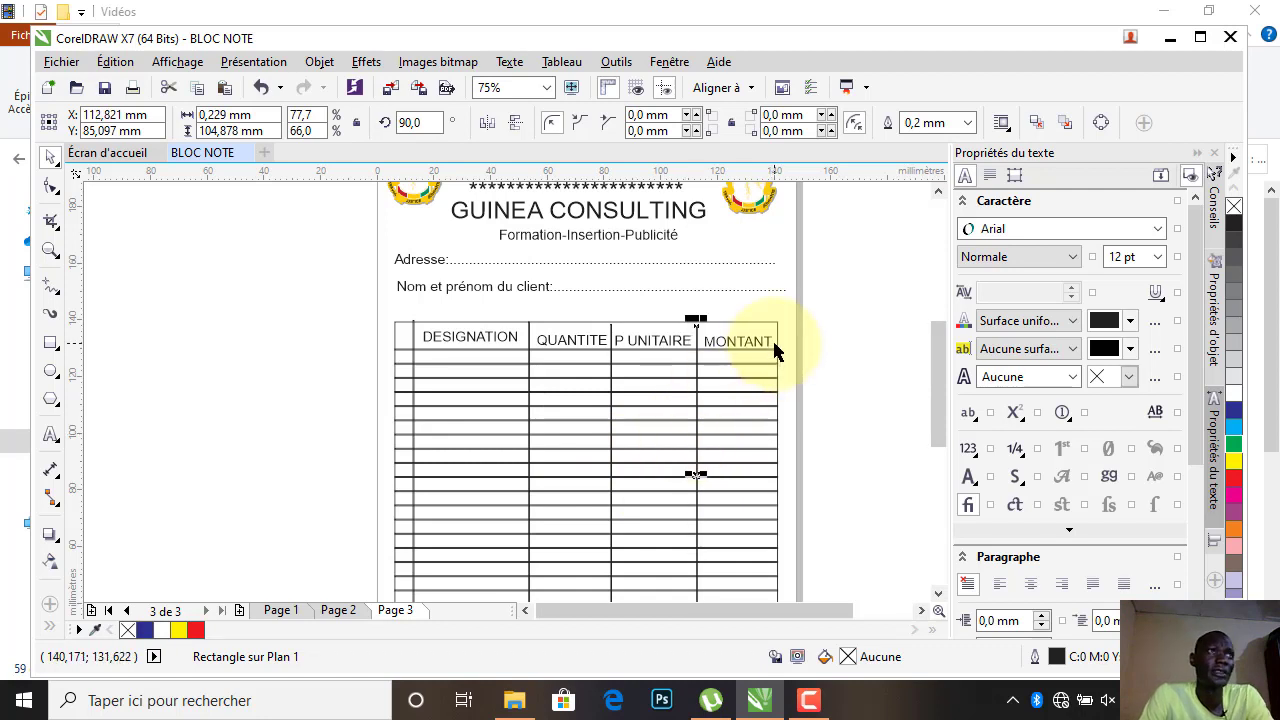
Lower the DESIGNATION heading slightly and place a duplicate of it over the table's left edge.
left_click(476, 347)
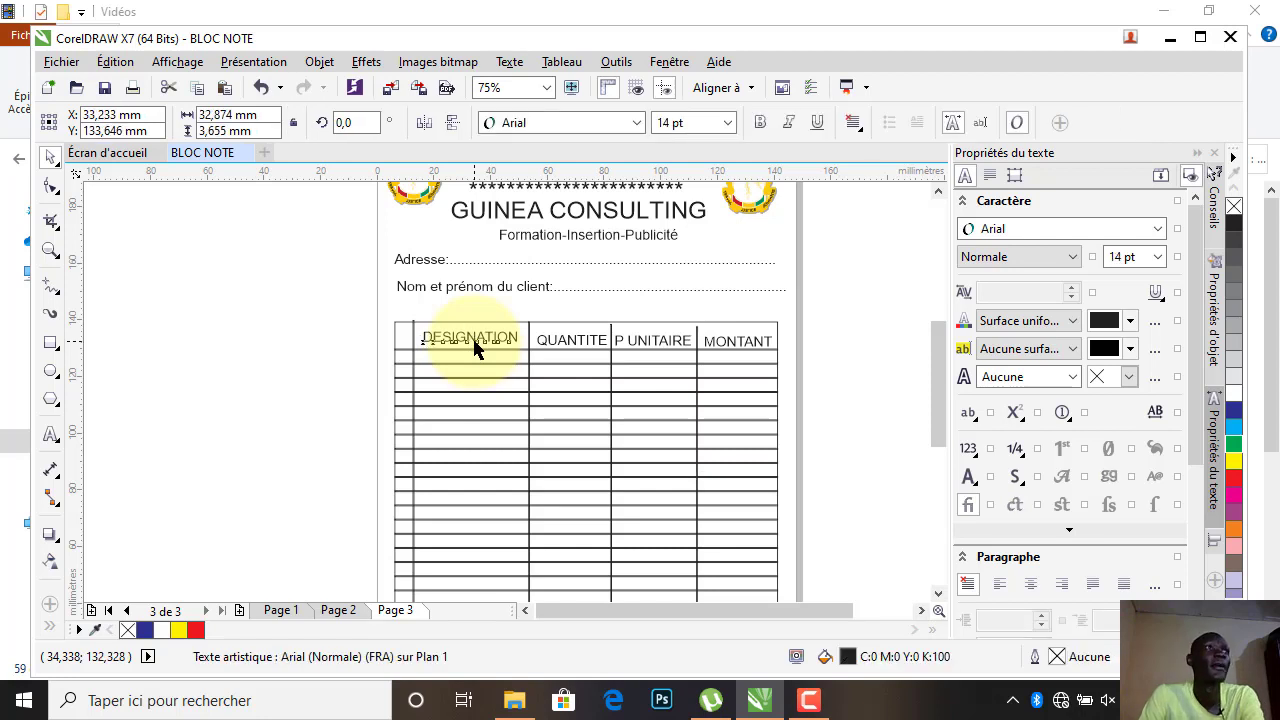
left_click(303, 331)
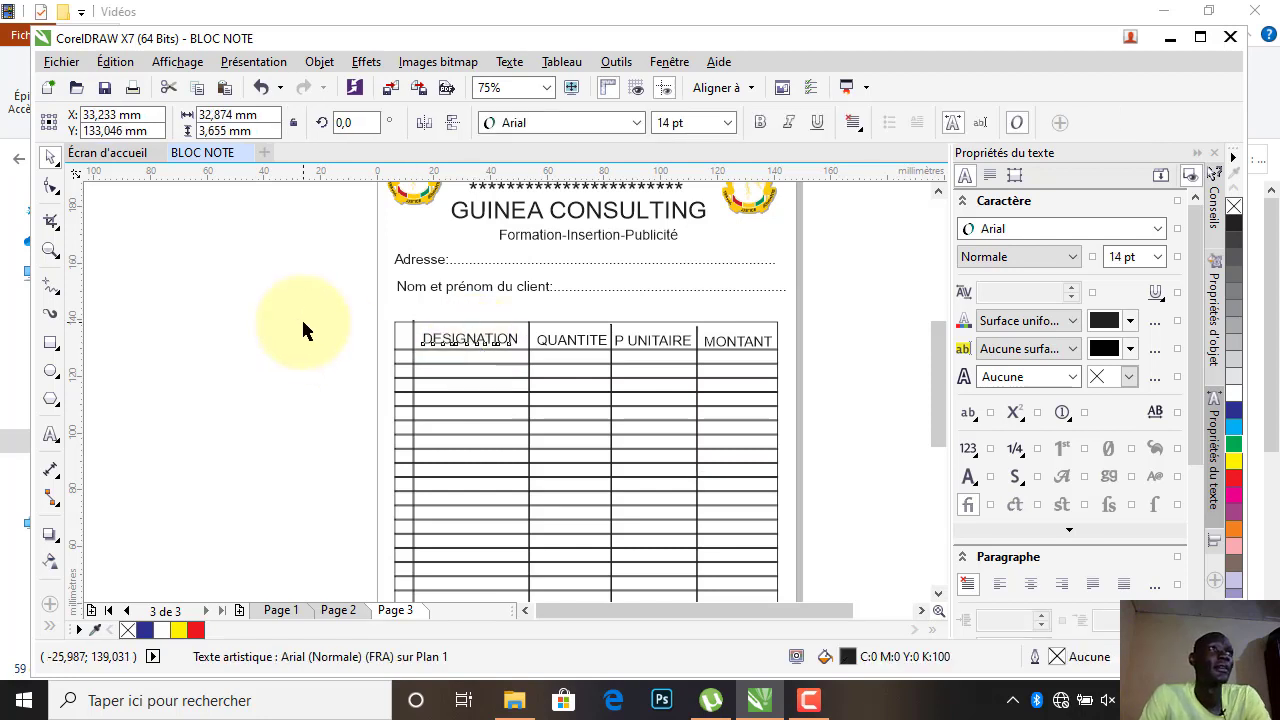
left_click(468, 342)
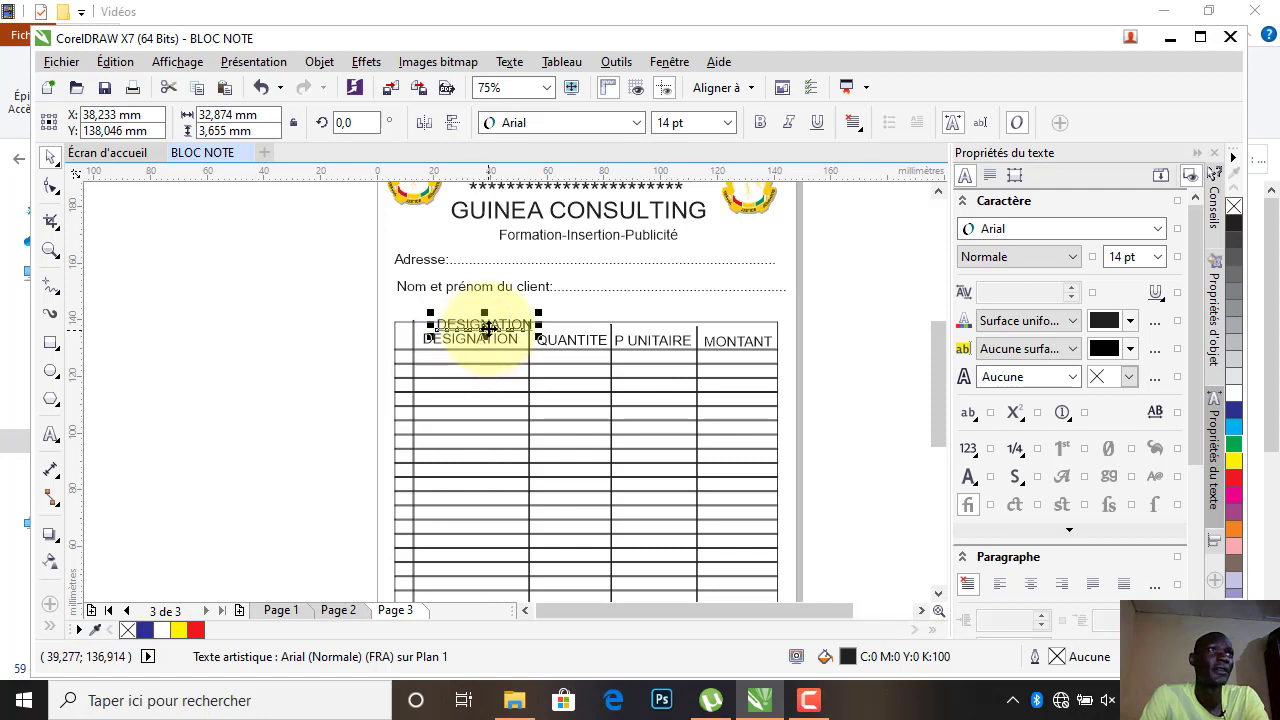
left_click_drag(470, 344, 385, 343)
Replace the duplicated DESIGNATION text with "N°" and move it into the header cell of the narrow first column.
double_click(385, 340)
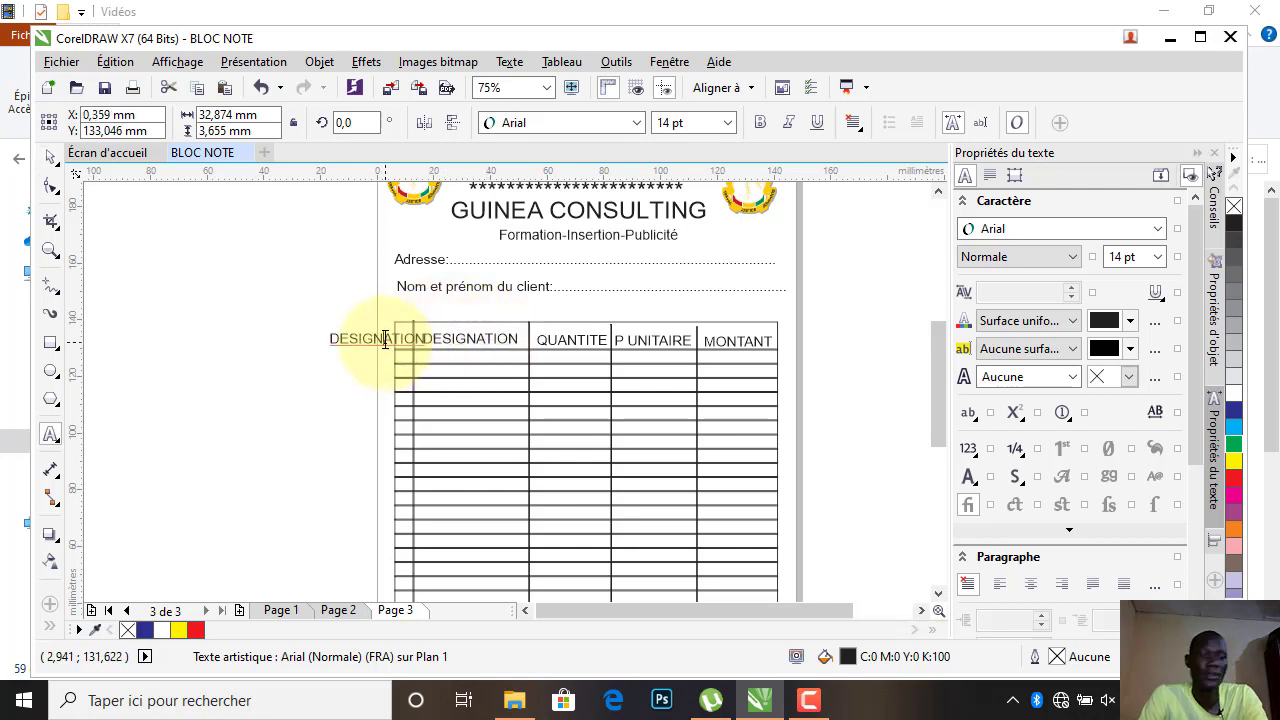
key("ctrl+a")
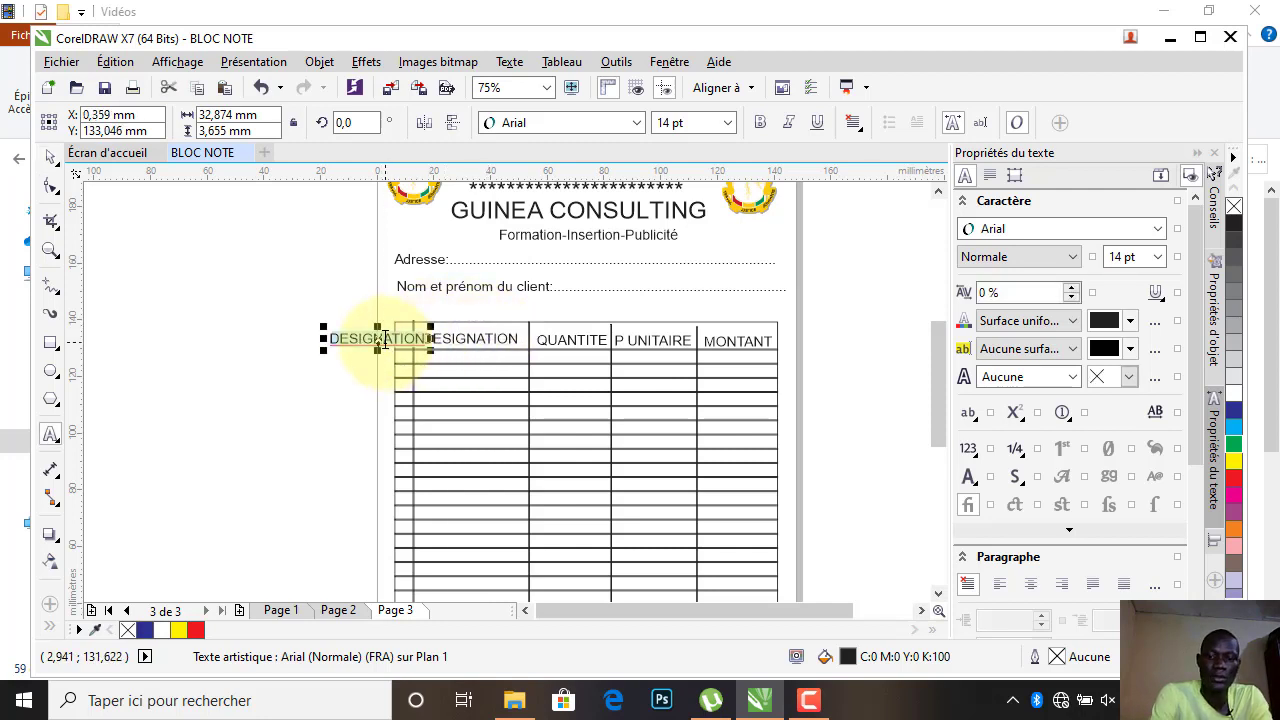
type("N°")
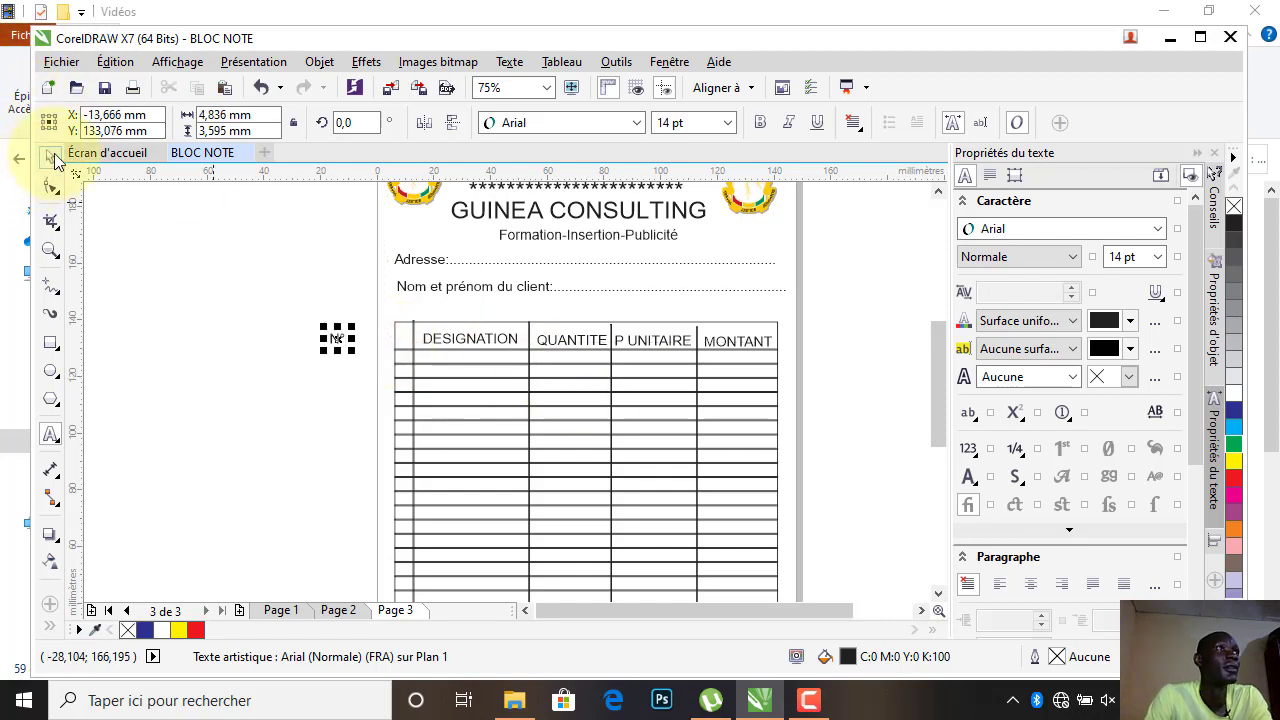
left_click_drag(336, 338, 405, 339)
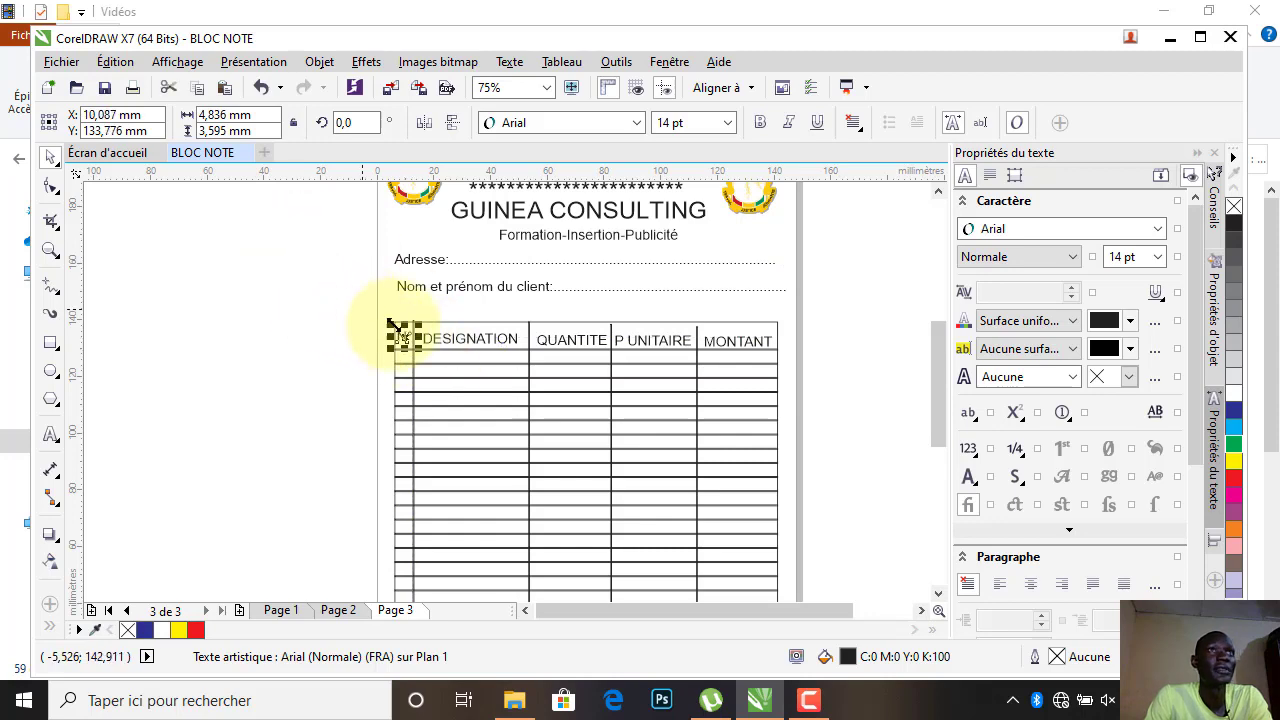
Draw a rectangle about 41 by 9 mm below the right coat of arms, beside the Formation-Insertion-Publicité line.
scroll(694, 337, "down", 1)
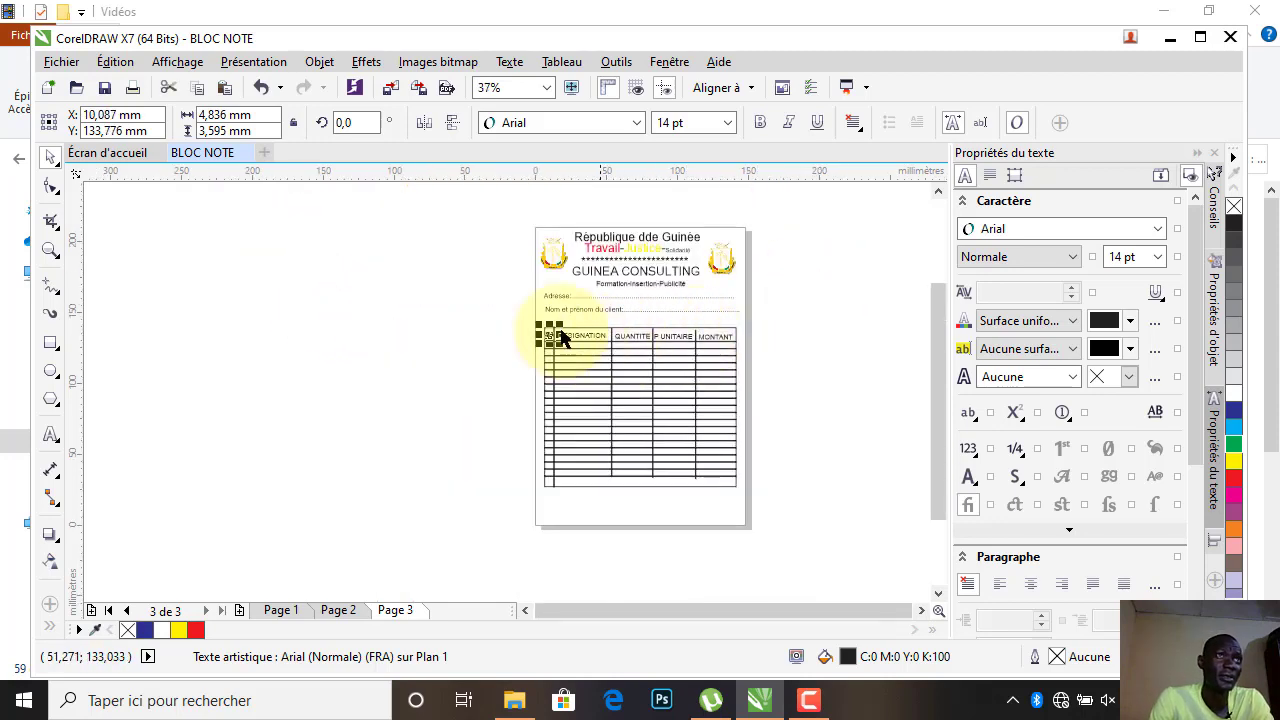
scroll(556, 326, "up", 1)
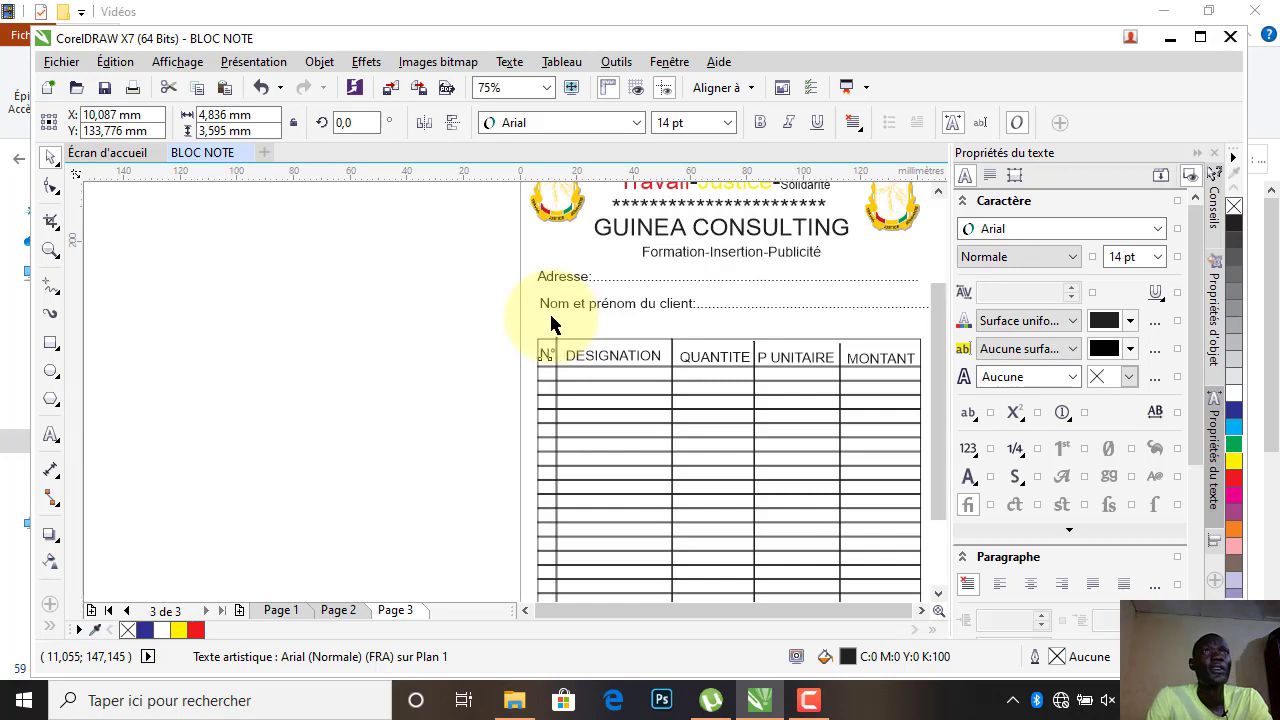
scroll(549, 320, "down", 1)
scroll(640, 232, "up", 1)
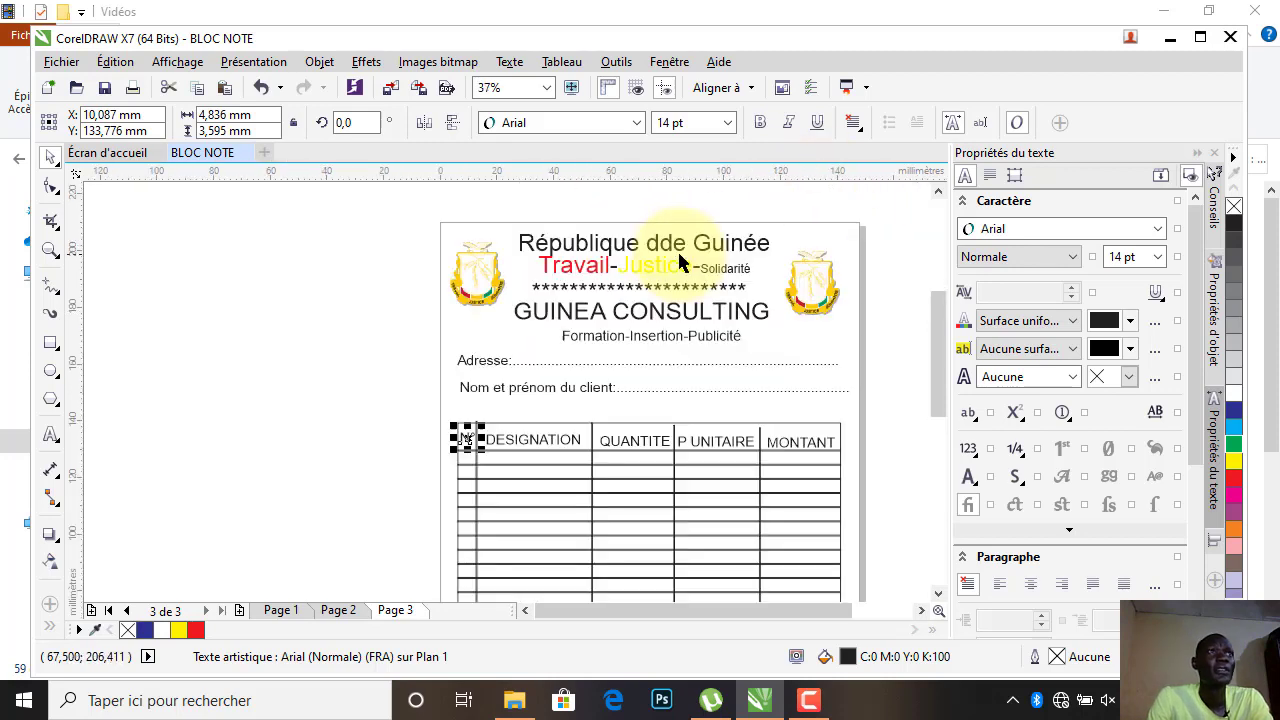
left_click(863, 306)
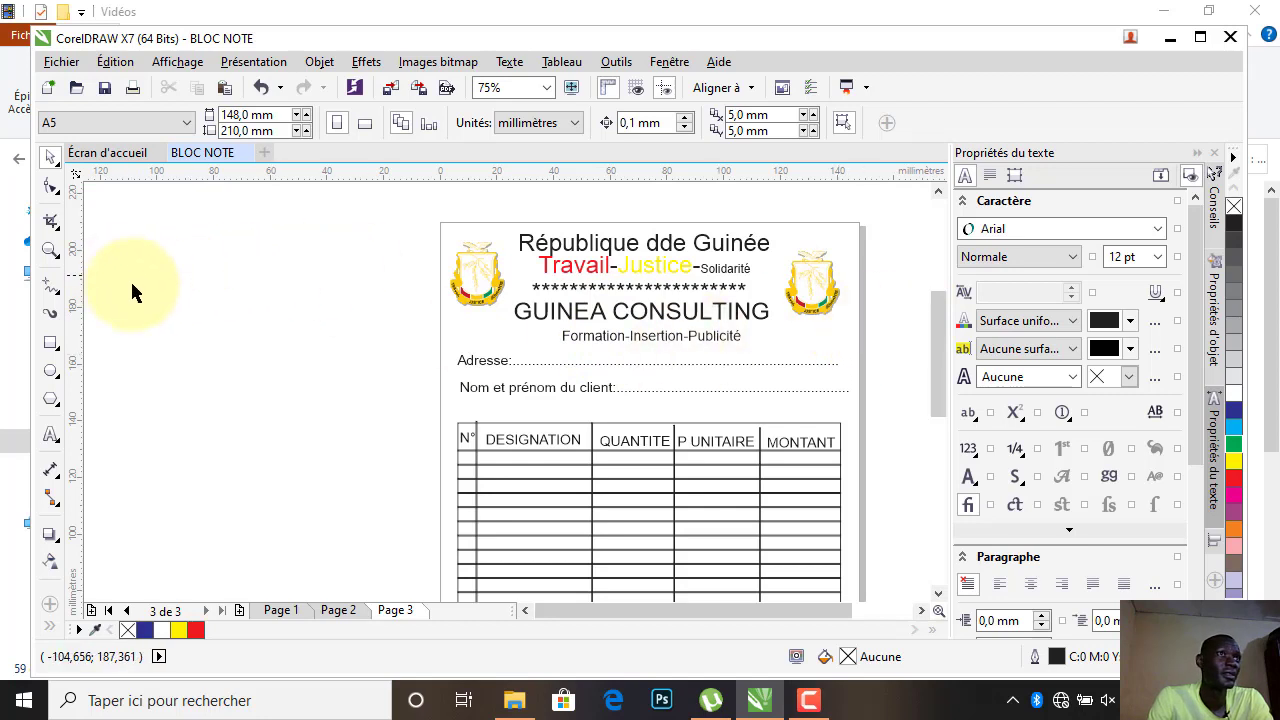
left_click(50, 342)
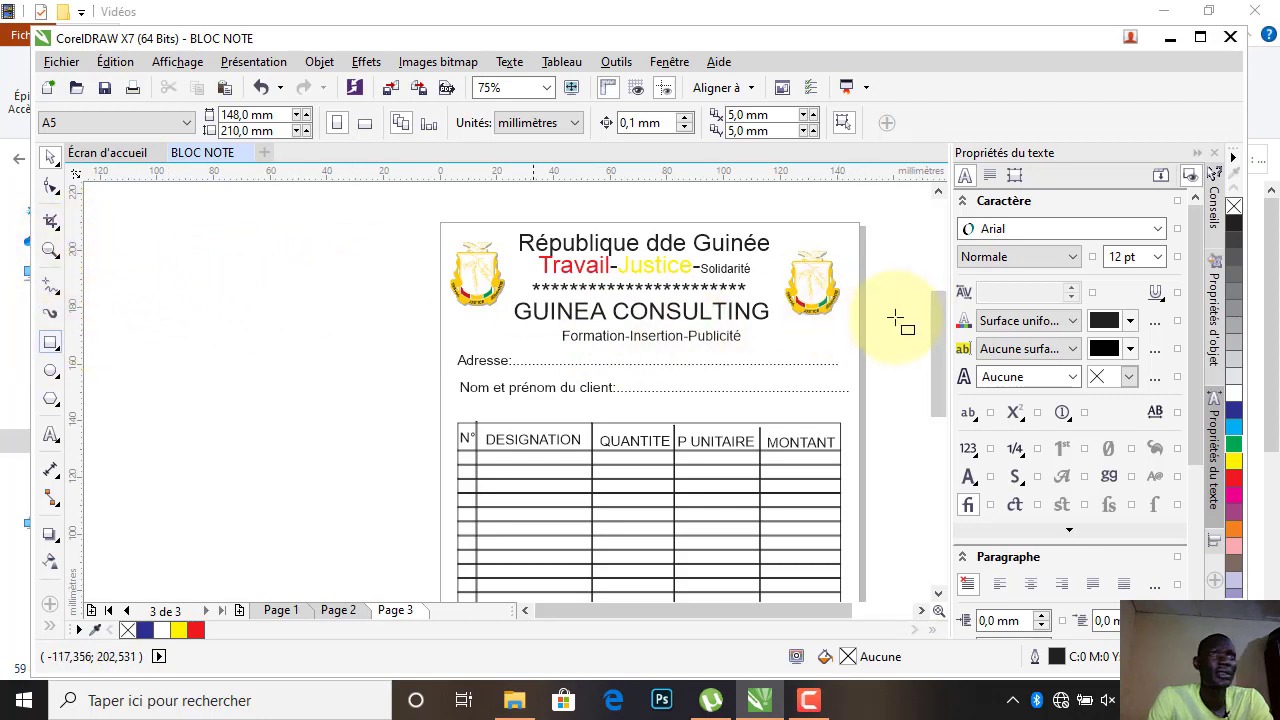
left_click_drag(744, 331, 859, 354)
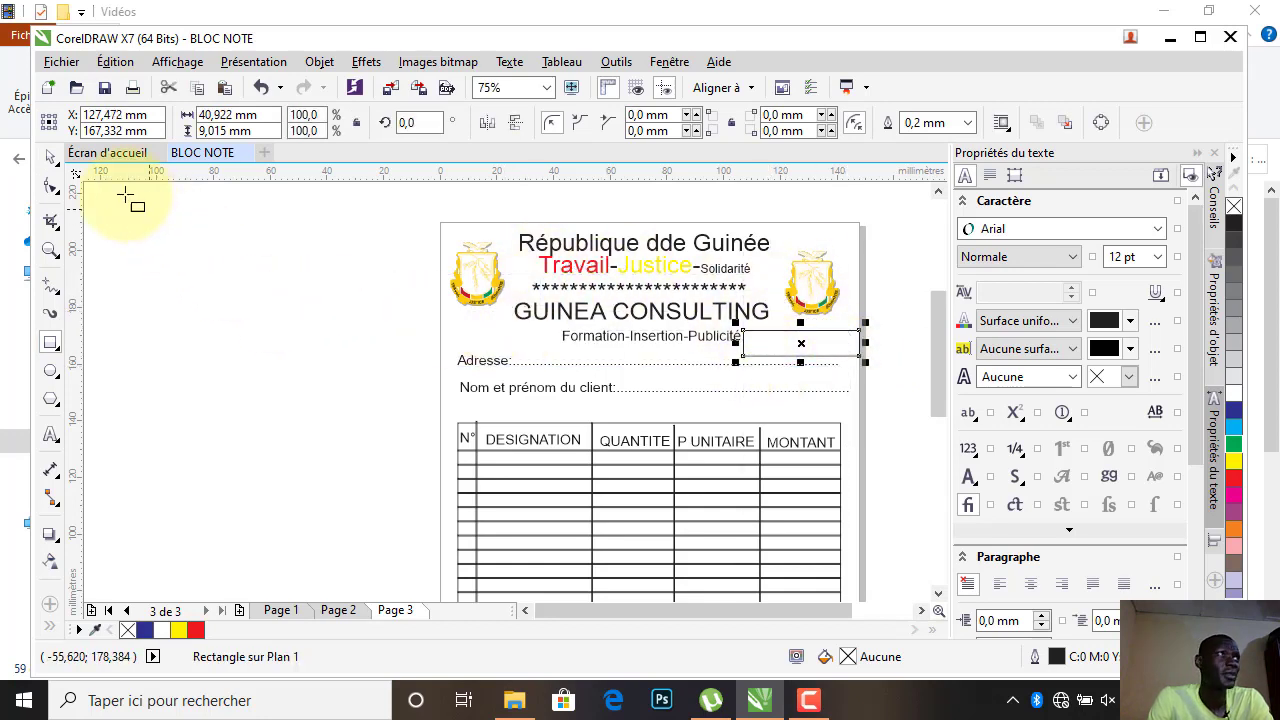
Round only the upper-left corner of the rectangle below the right coat of arms to a radius of about 4.5 mm.
left_click(52, 186)
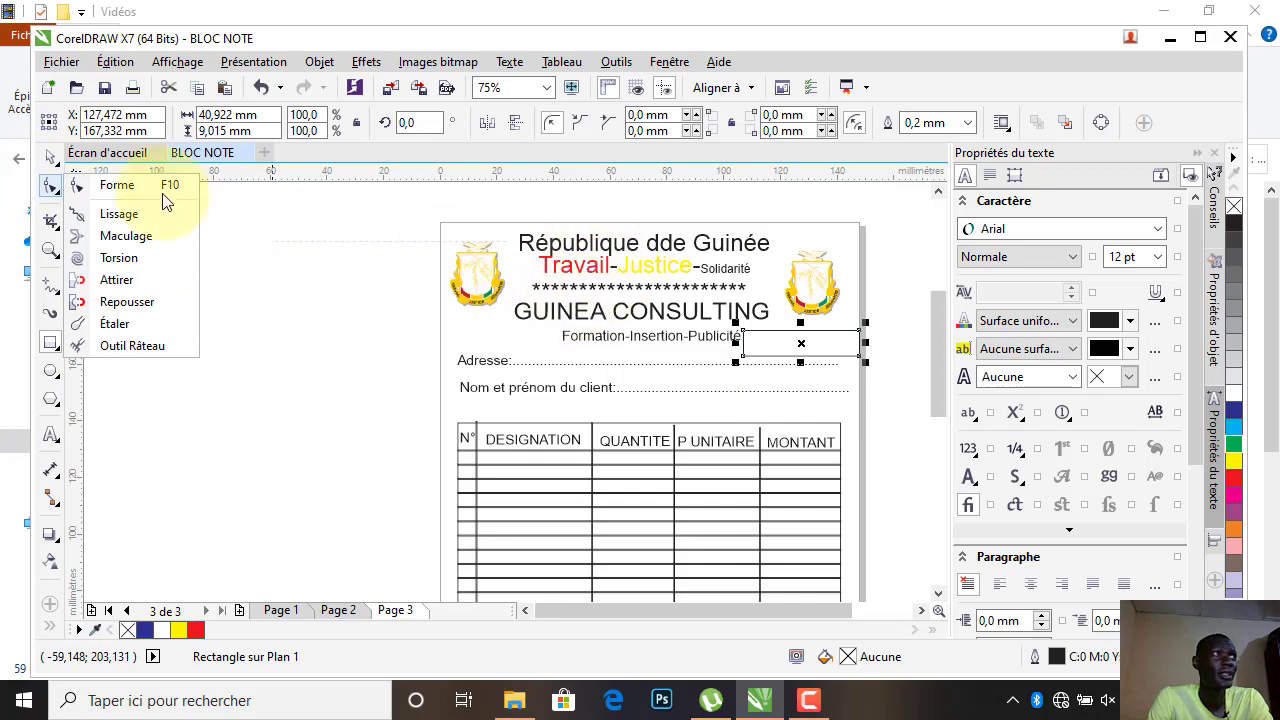
left_click(55, 168)
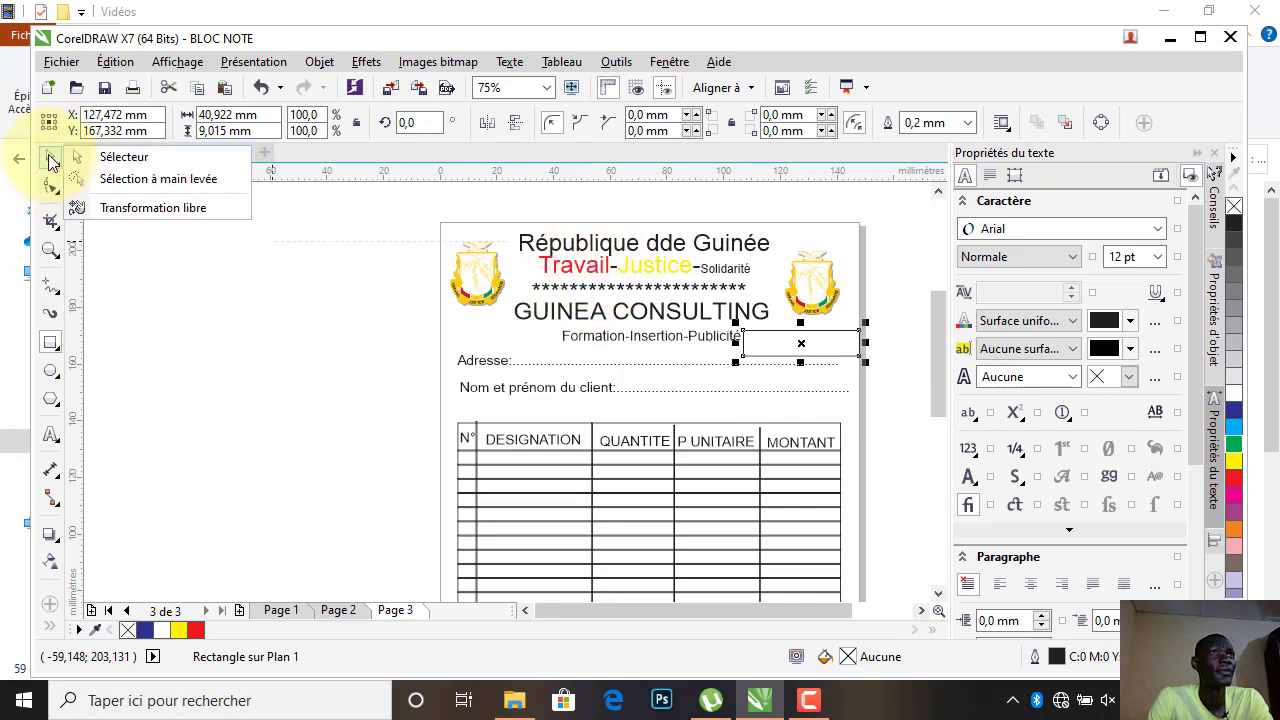
left_click(52, 183)
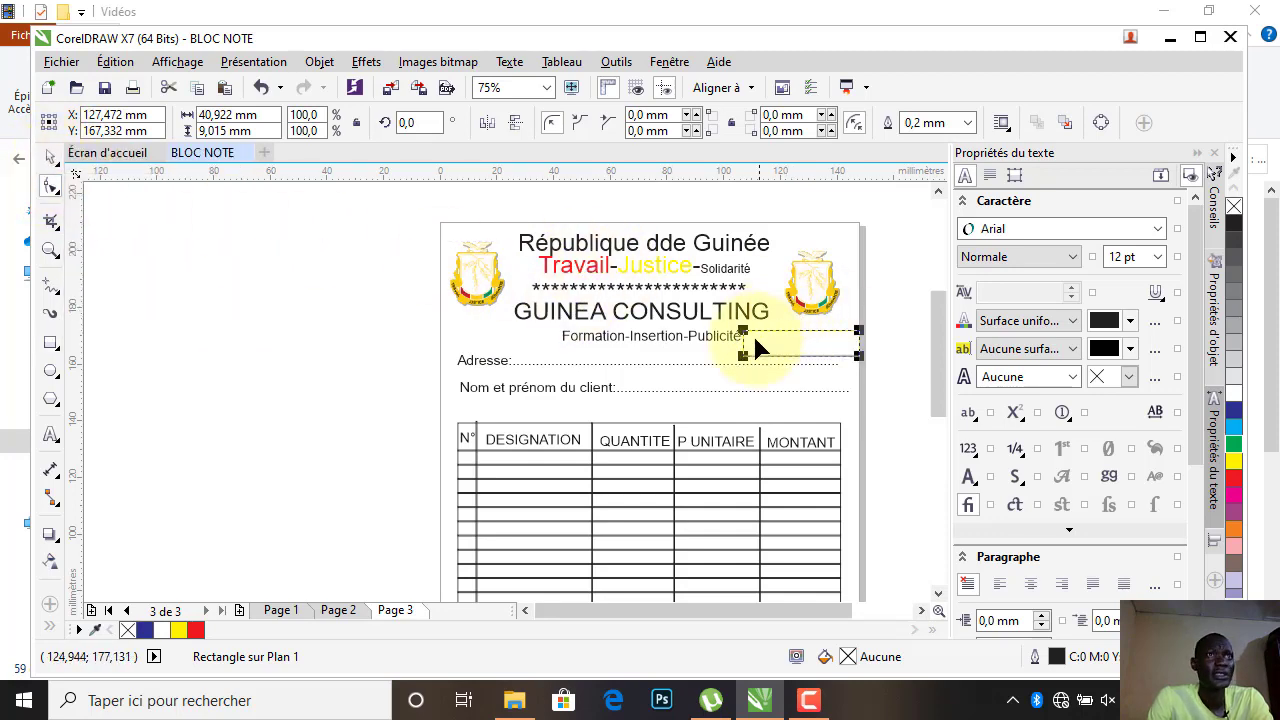
scroll(744, 340, "up", 2)
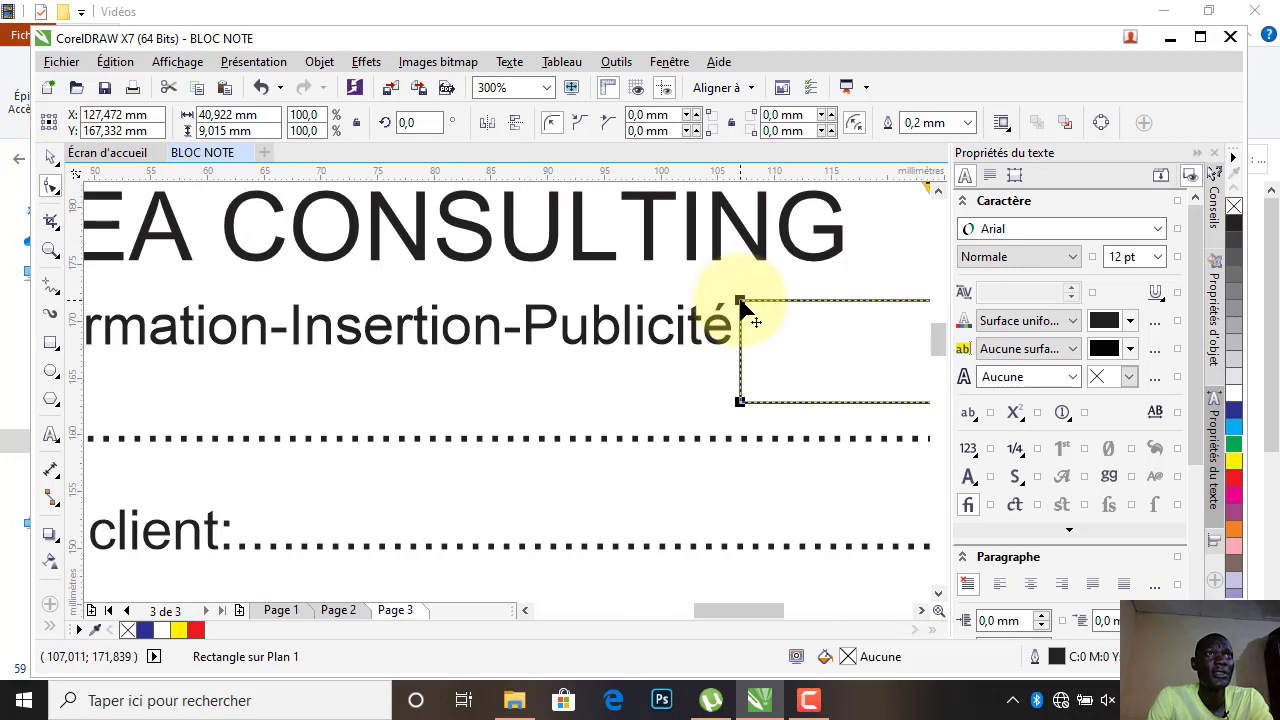
left_click(741, 304)
left_click_drag(762, 338, 723, 303)
scroll(761, 311, "down", 3)
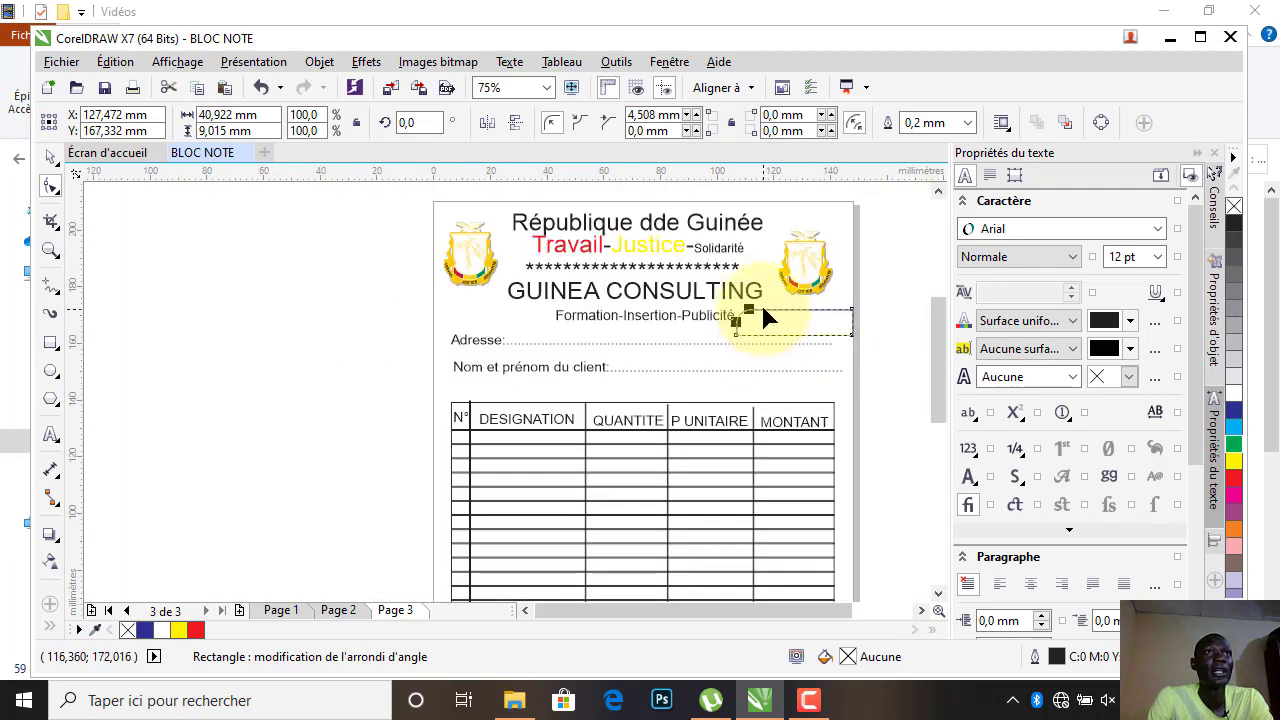
Apply a blue fill and a blue outline to the rectangle with the rounded corner.
left_click(56, 158)
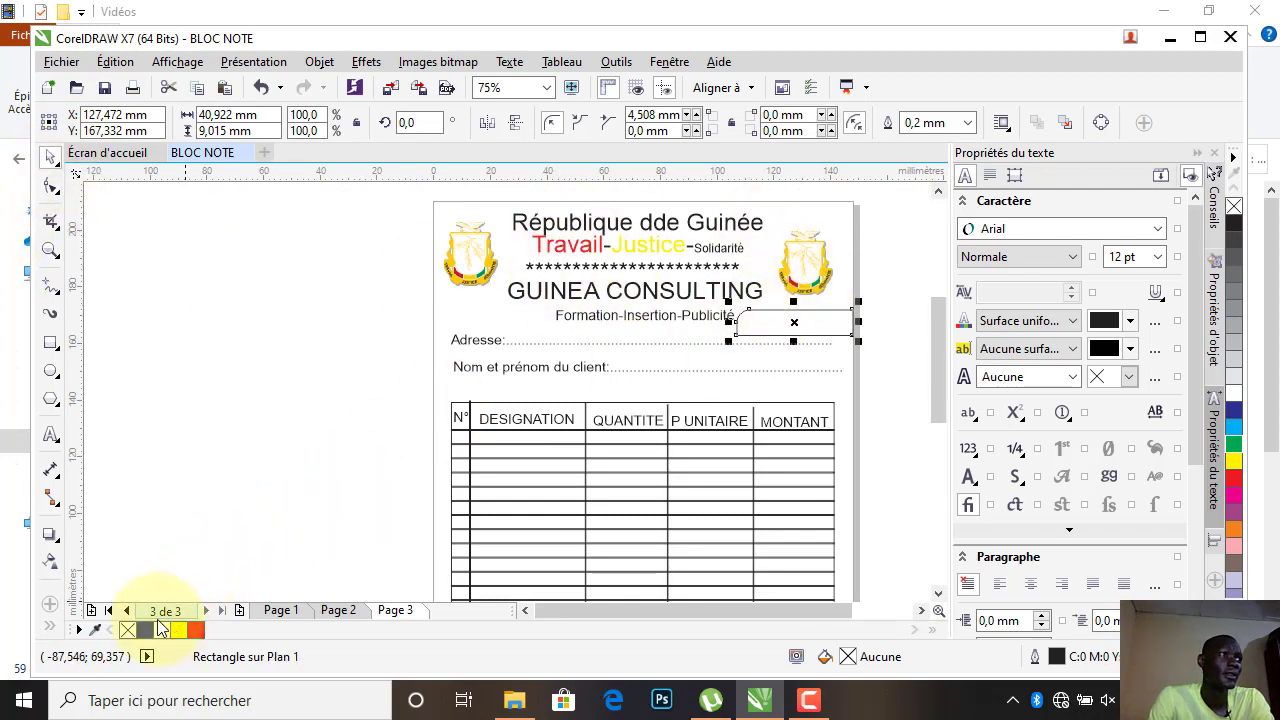
left_click(146, 626)
right_click(145, 624)
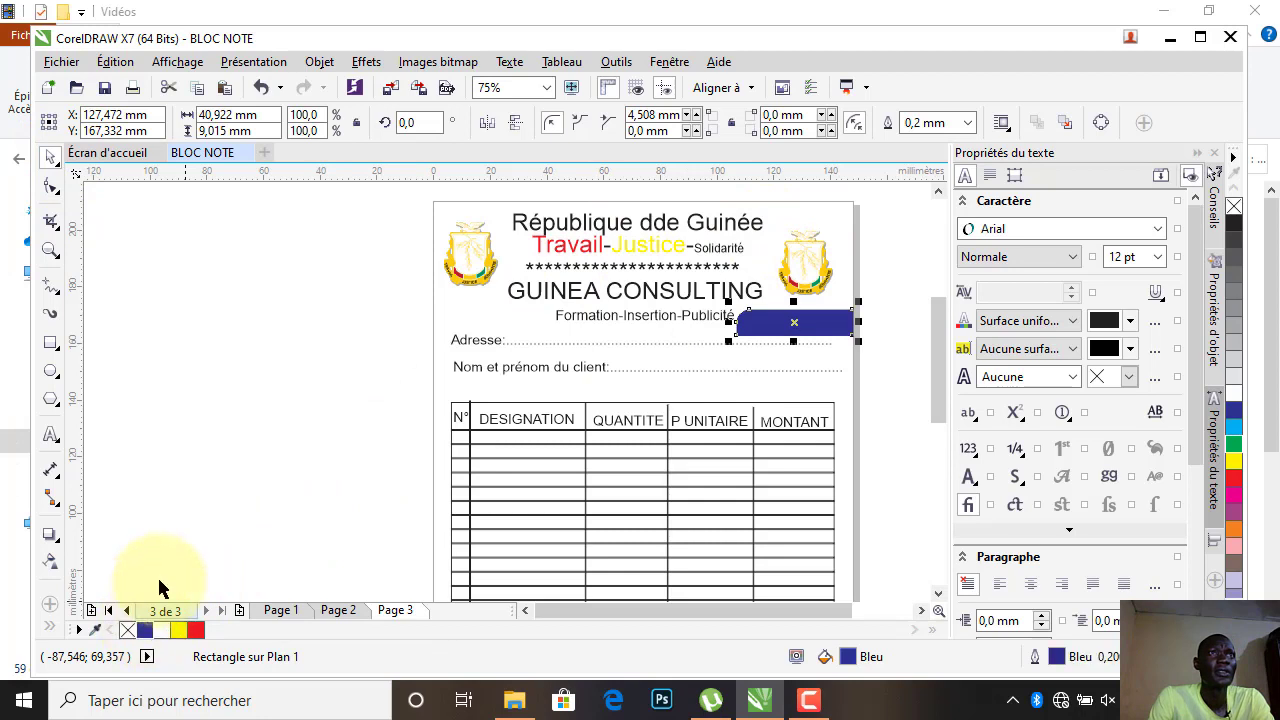
left_click(242, 276)
Narrow the blue box from its left side to about 31.5 mm wide, clear of the Formation-Insertion-Publicité line.
left_click(768, 330)
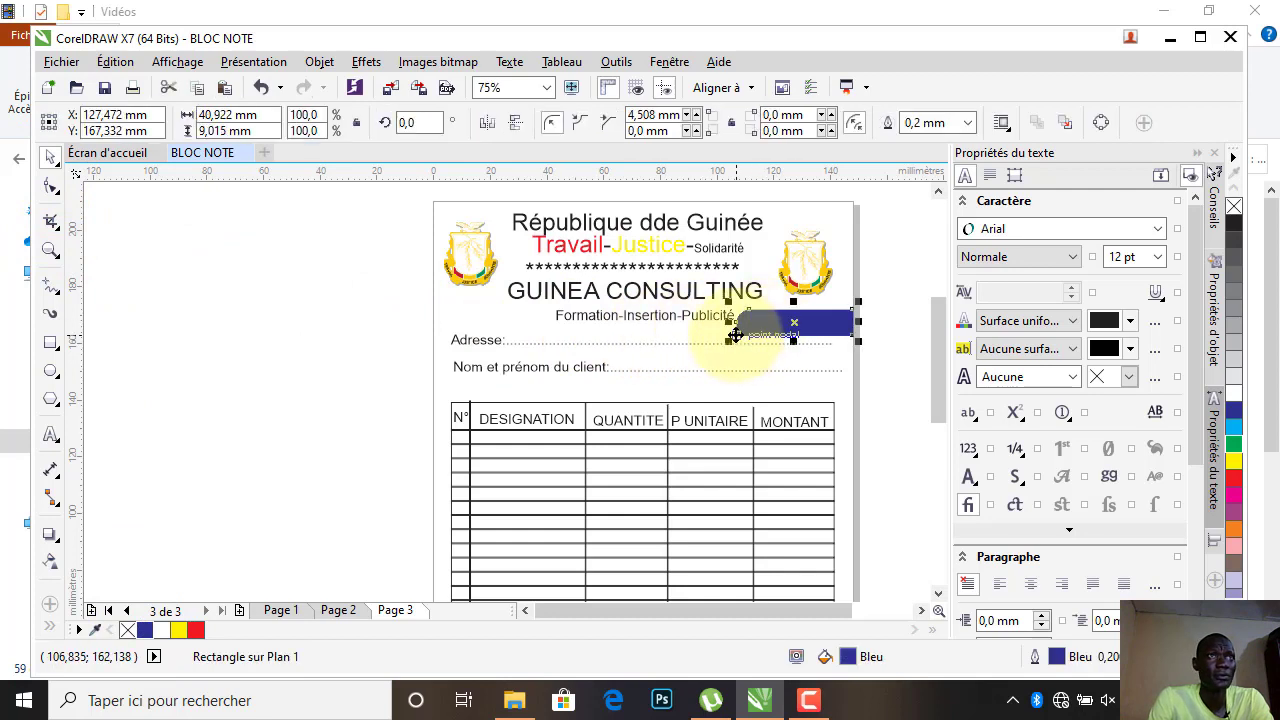
left_click_drag(737, 322, 763, 323)
left_click(889, 294)
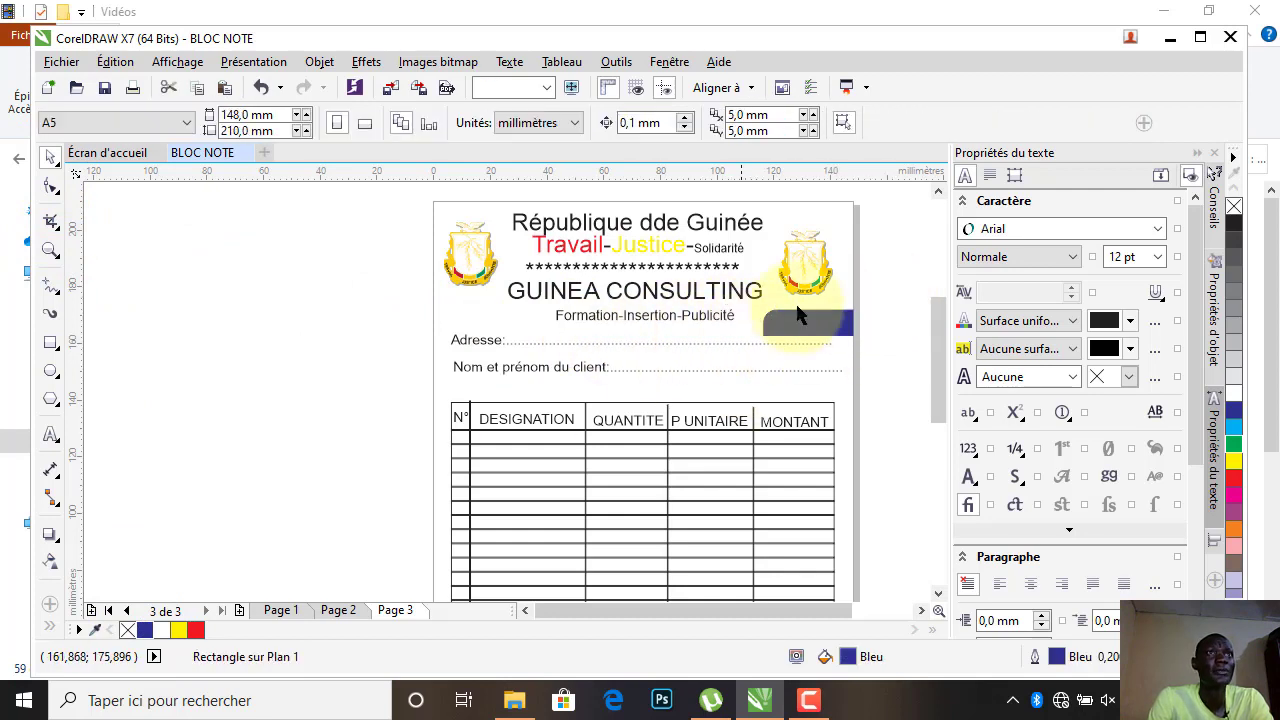
Duplicate the blue box and place the copy below the left coat of arms.
left_click(827, 327)
key("ctrl+d")
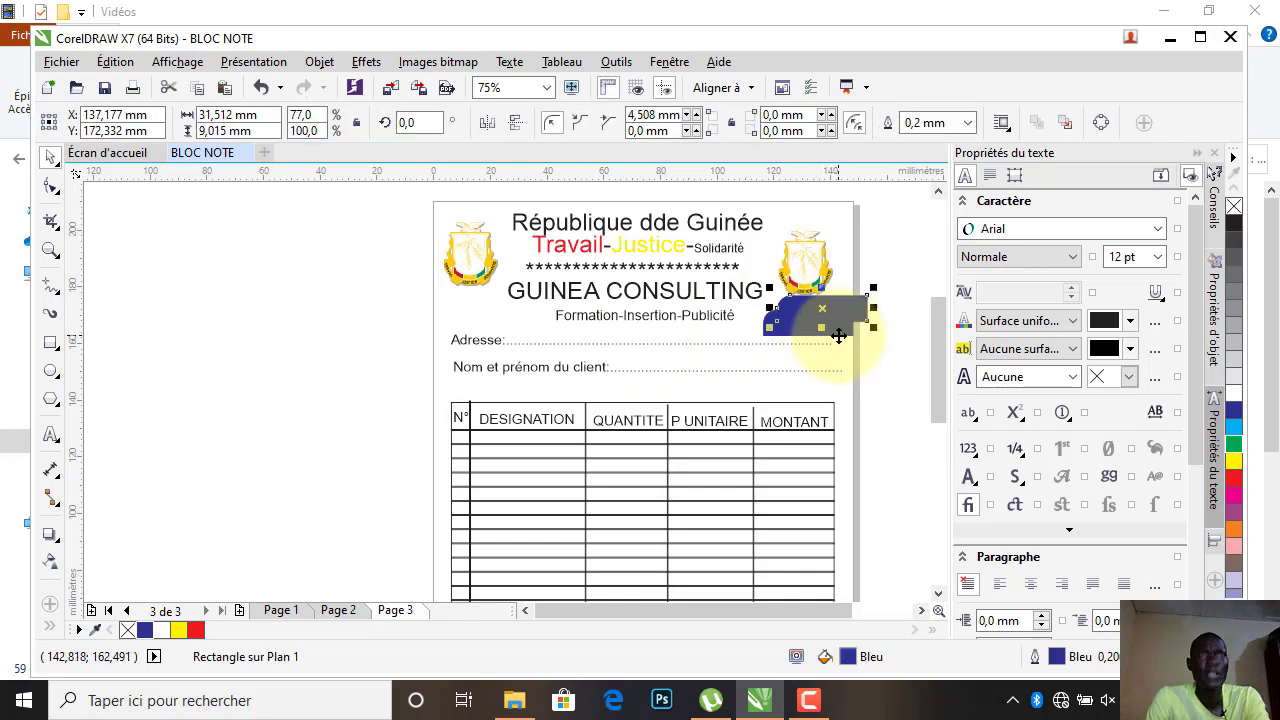
left_click_drag(851, 314, 511, 319)
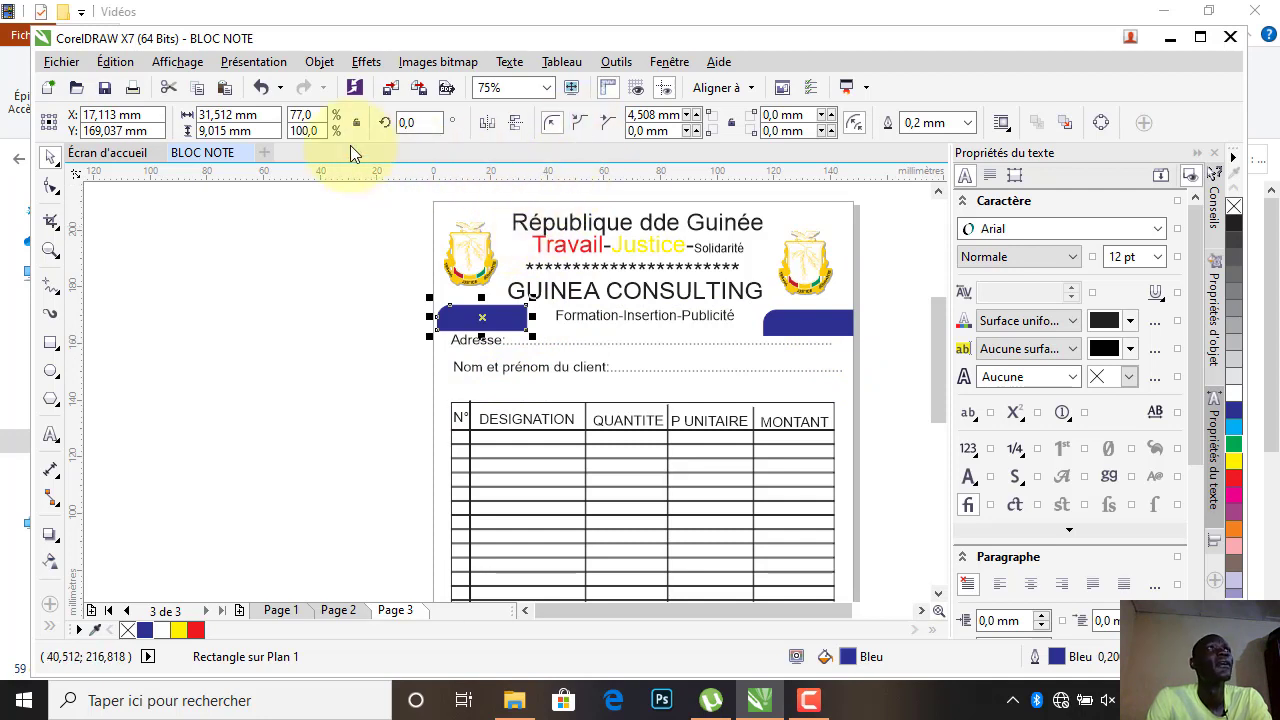
Mirror the copied blue box horizontally and shift it slightly so it sits flush with the page's left edge.
left_click(284, 247)
left_click_drag(451, 307, 448, 290)
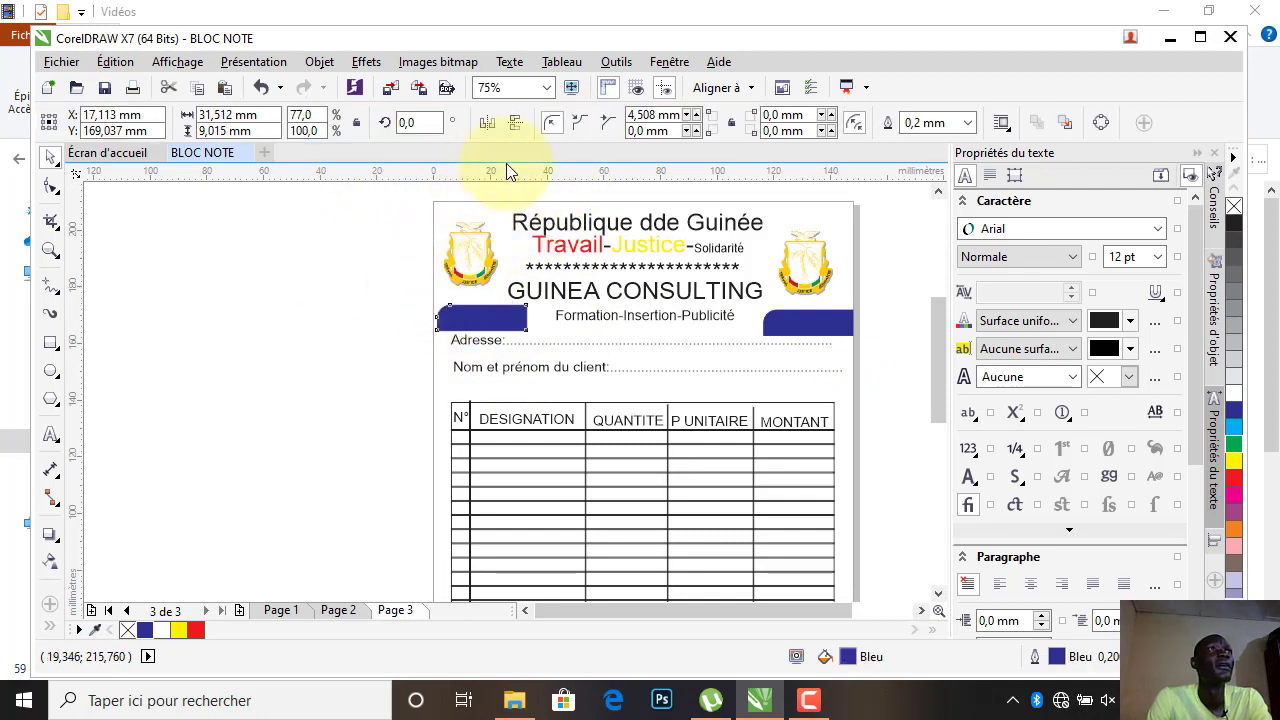
left_click(489, 120)
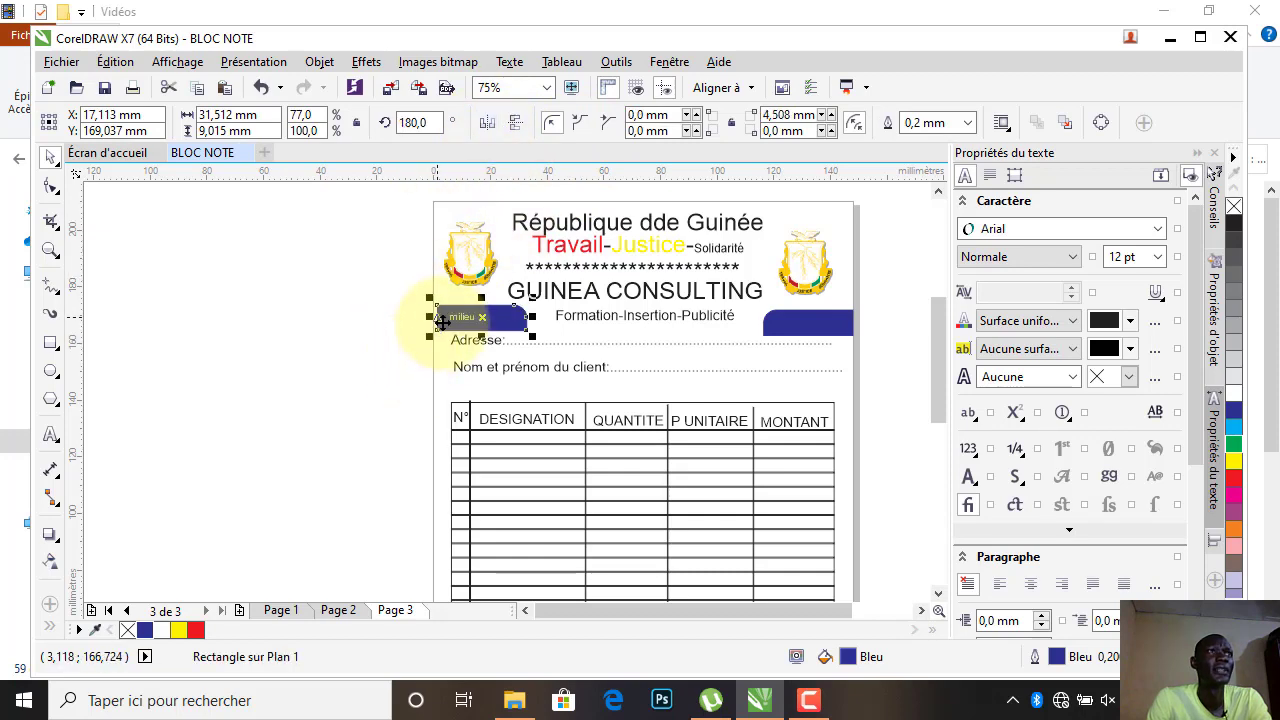
scroll(431, 316, "up", 2)
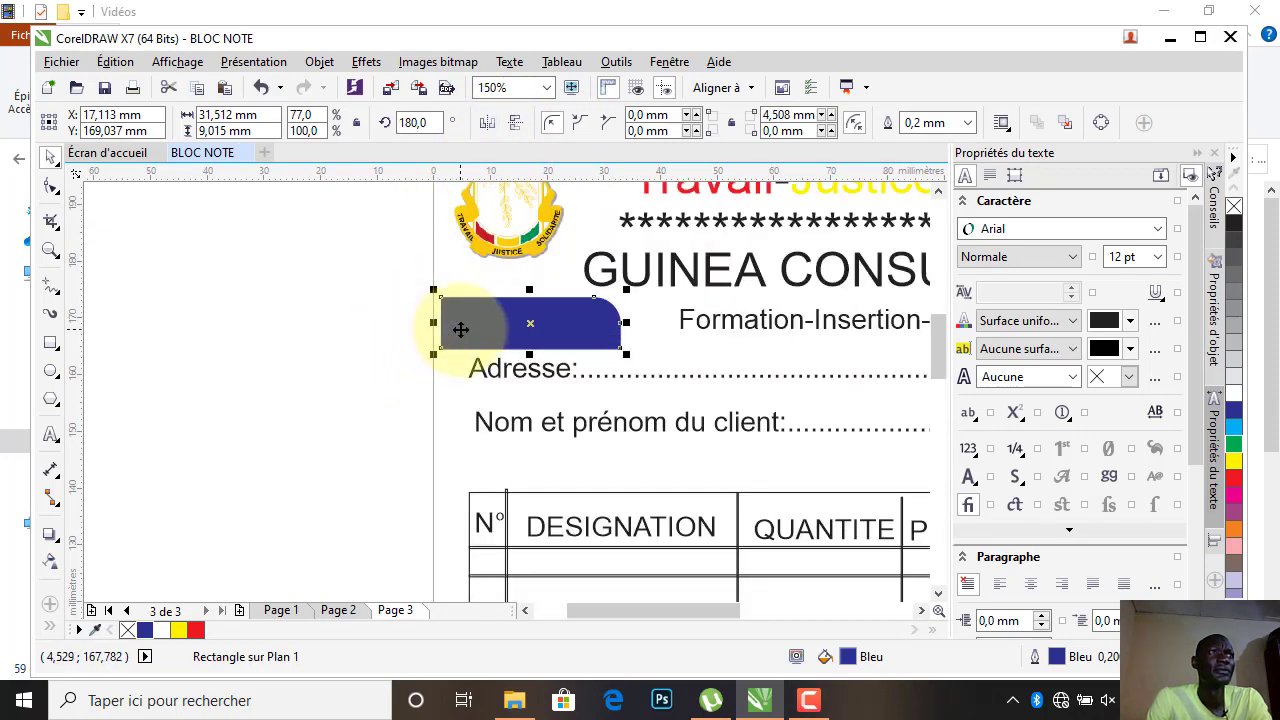
mouse_move(461, 329)
left_mouse_down()
mouse_move(446, 321)
mouse_move(455, 333)
left_mouse_up()
scroll(455, 335, "down", 2)
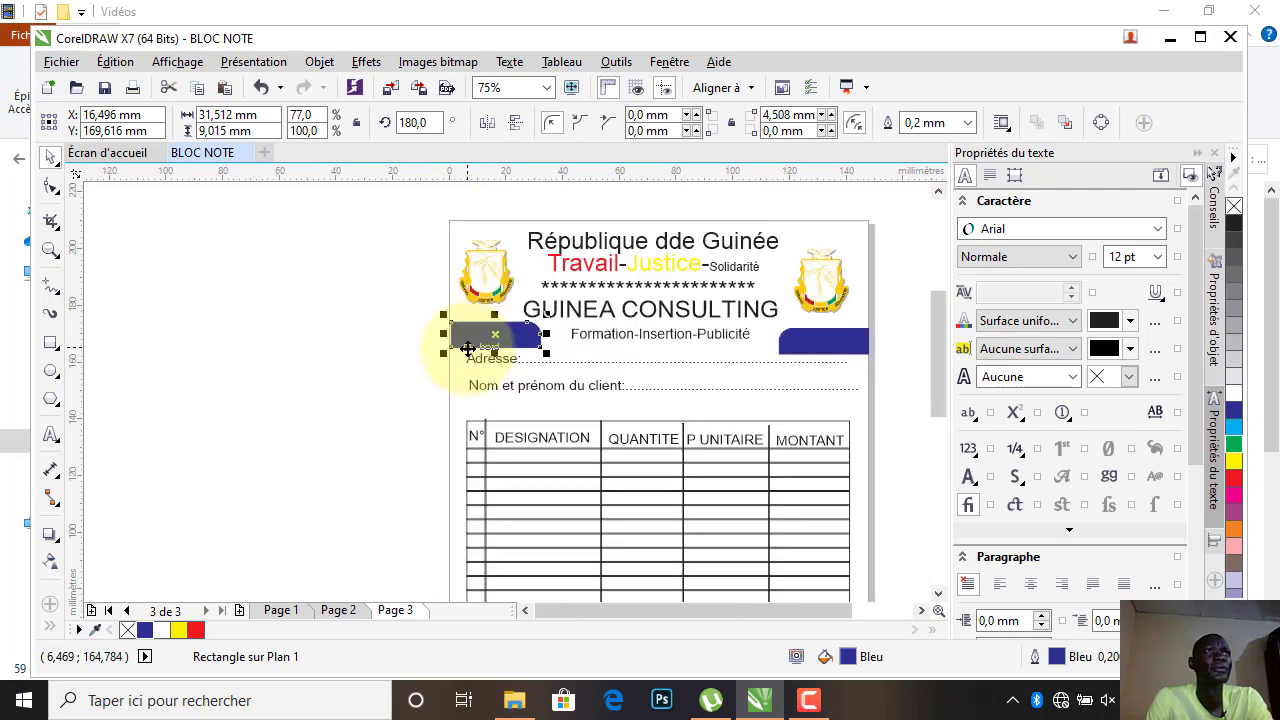
scroll(767, 391, "down", 2)
left_click(612, 372)
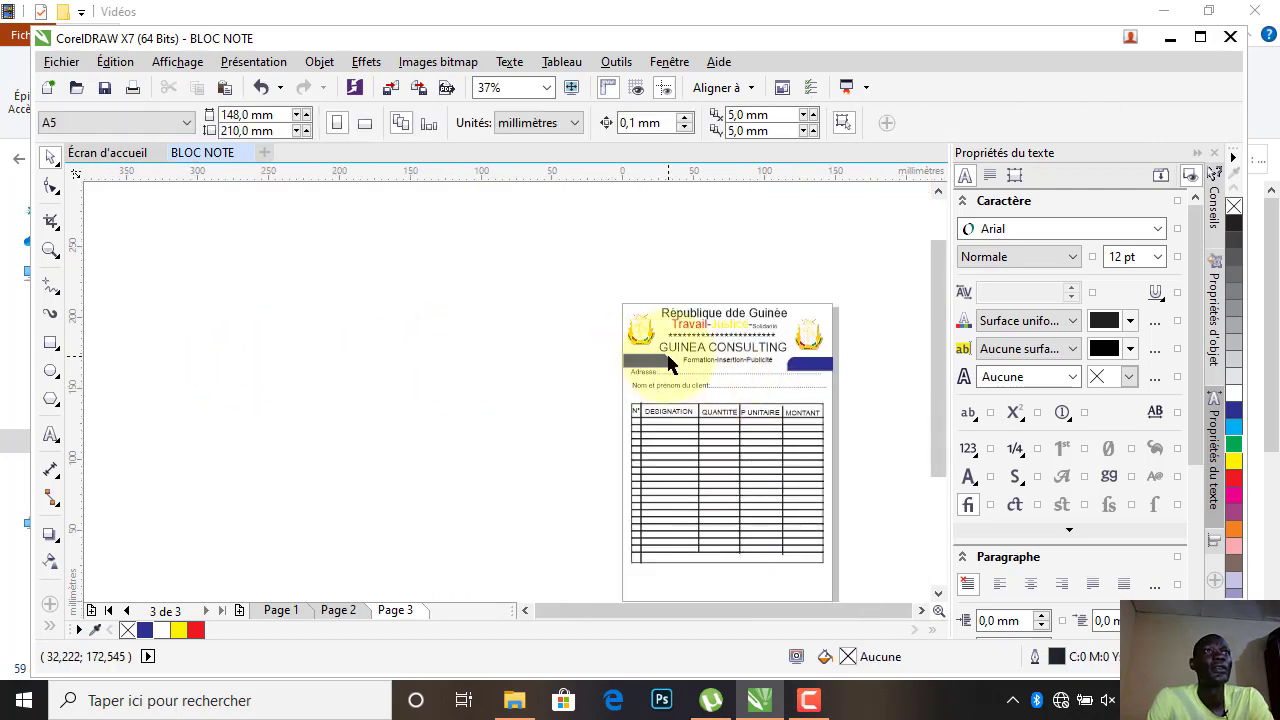
Duplicate the GUINEA CONSULTING title, move the copy below the left blue box and replace its text with "FACTURIER".
scroll(612, 372, "up", 2)
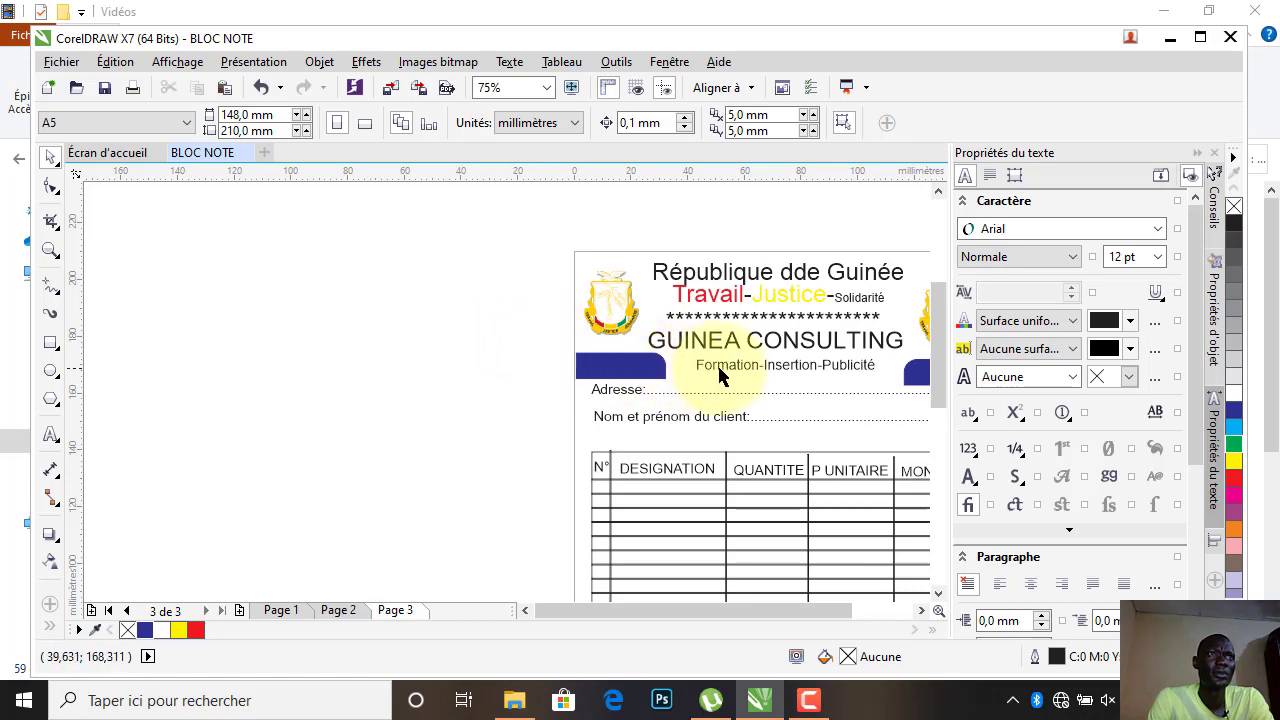
scroll(709, 362, "down", 2)
scroll(829, 340, "up", 2)
scroll(427, 410, "up", 2)
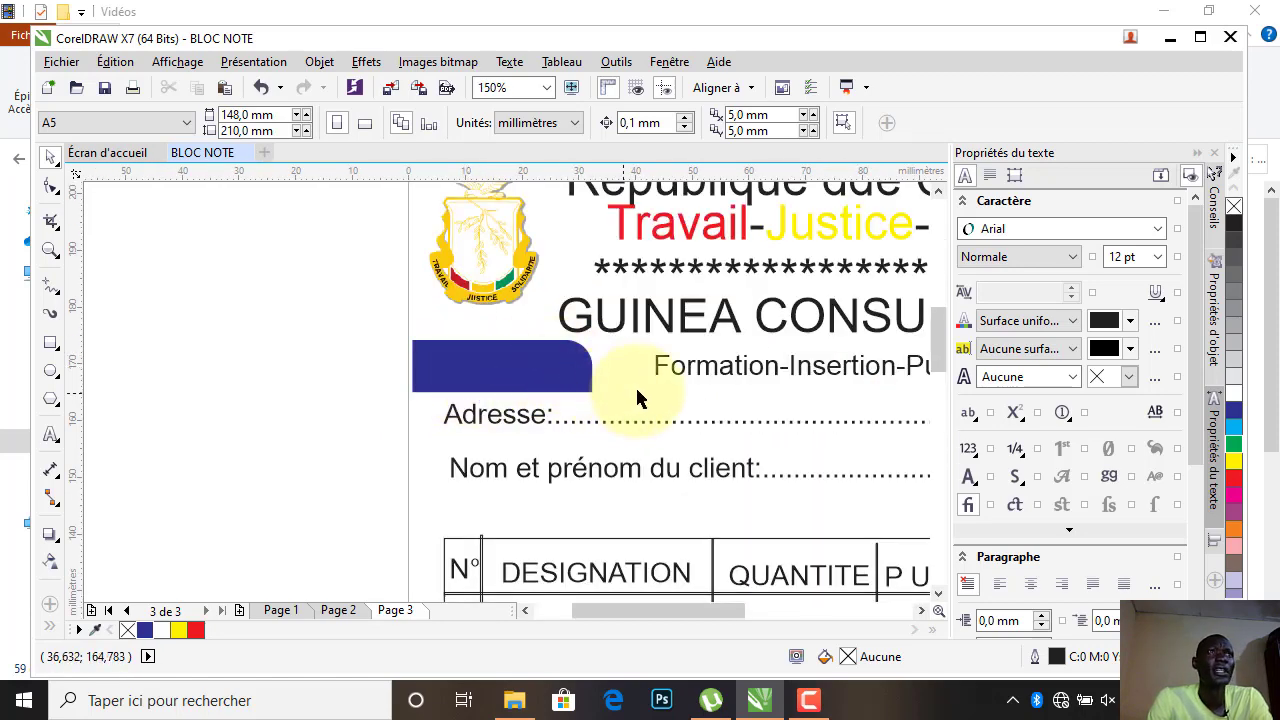
left_click(634, 323)
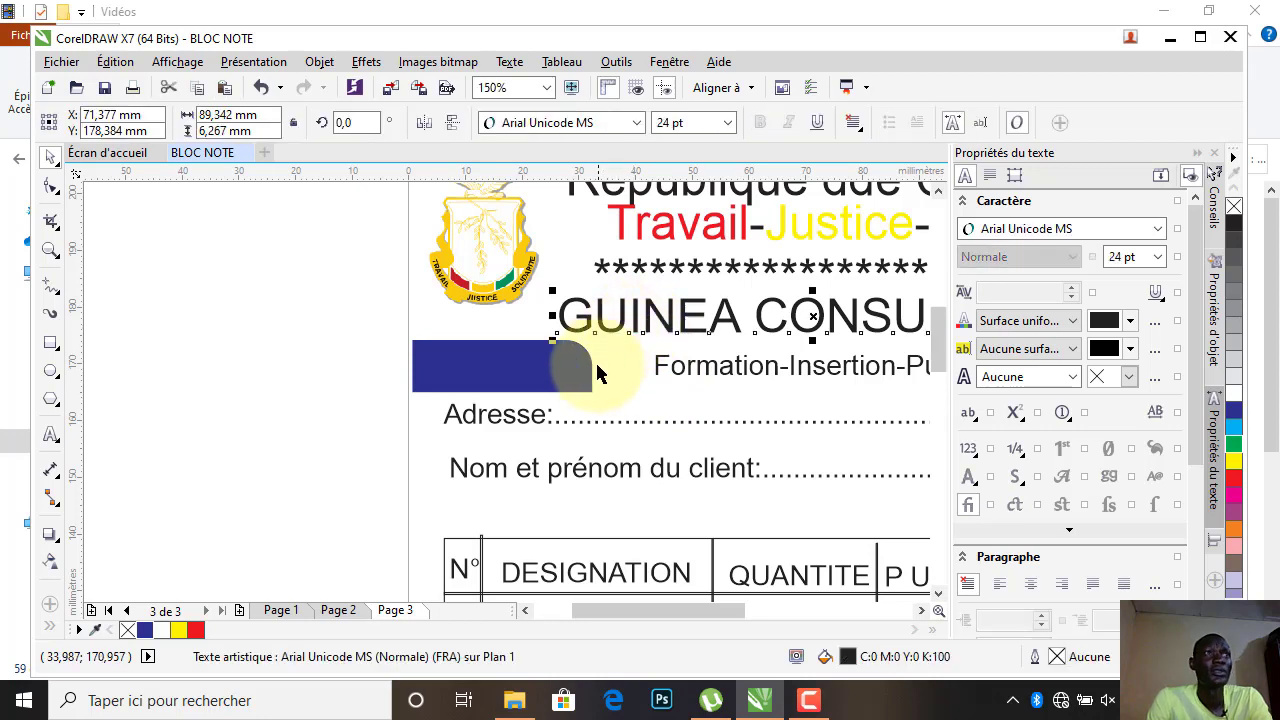
key("ctrl+d")
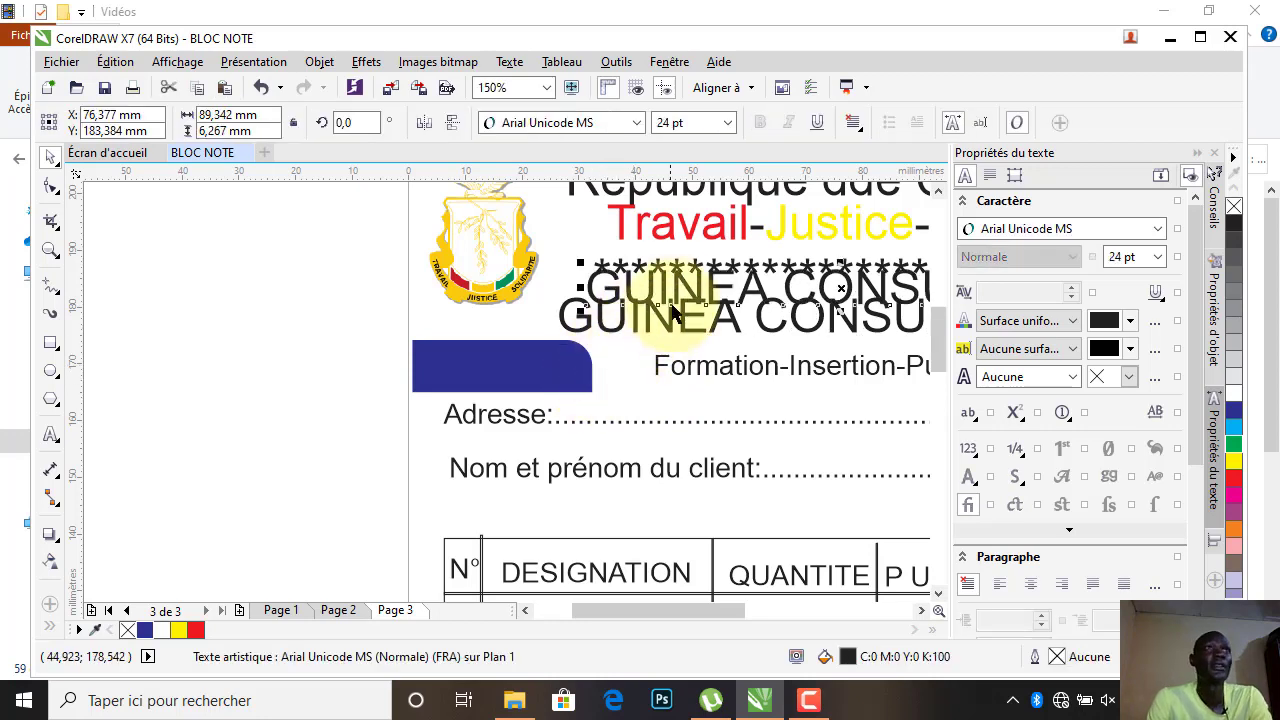
left_click_drag(680, 290, 322, 400)
double_click(316, 402)
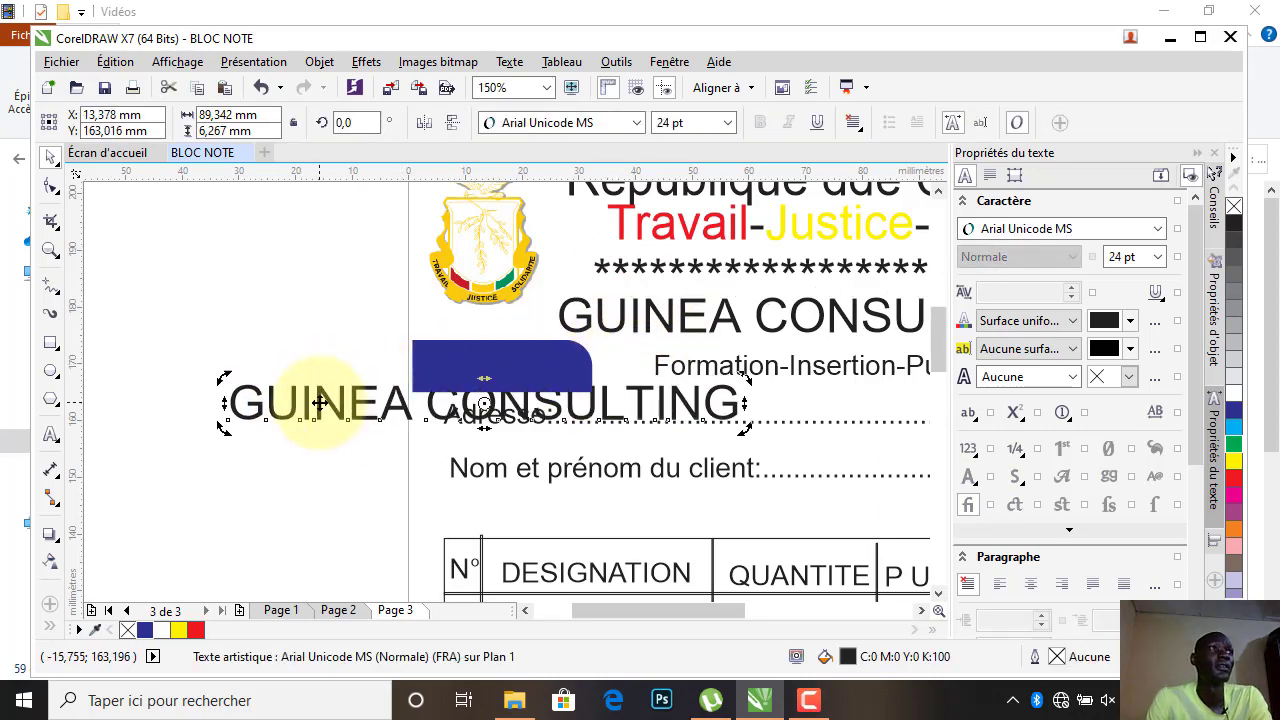
key("ctrl+a")
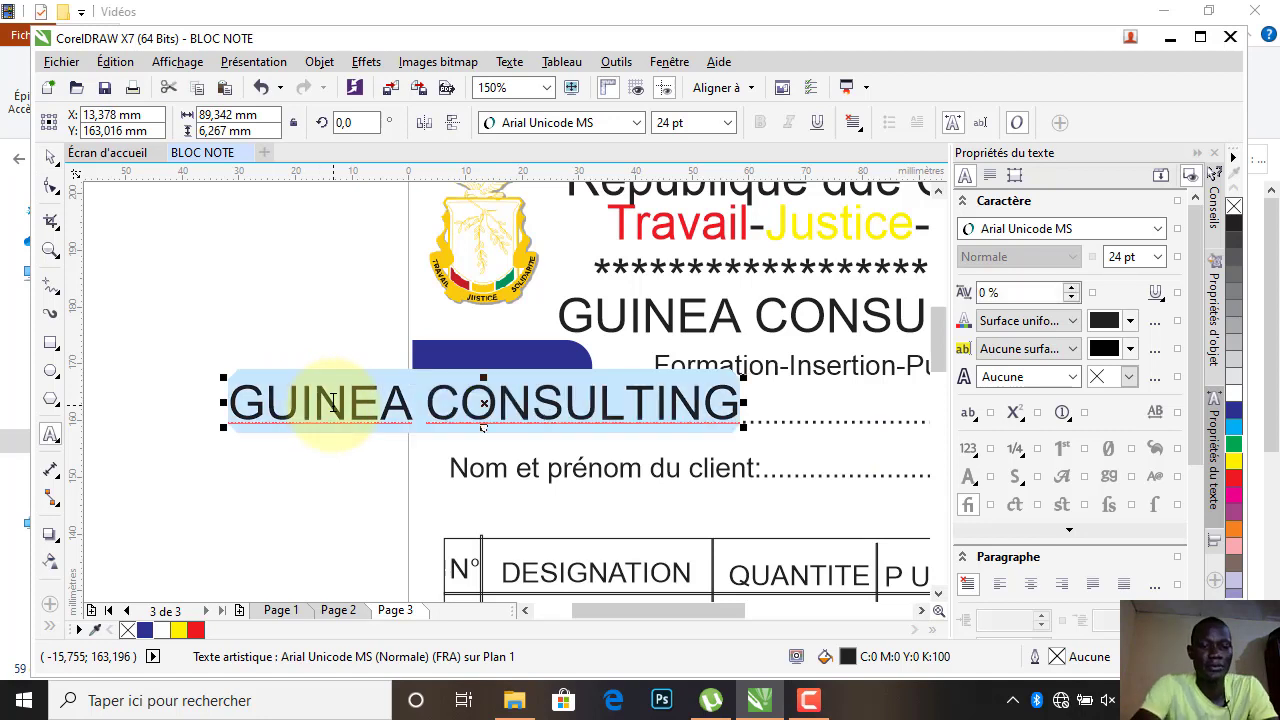
type("FACTURIER")
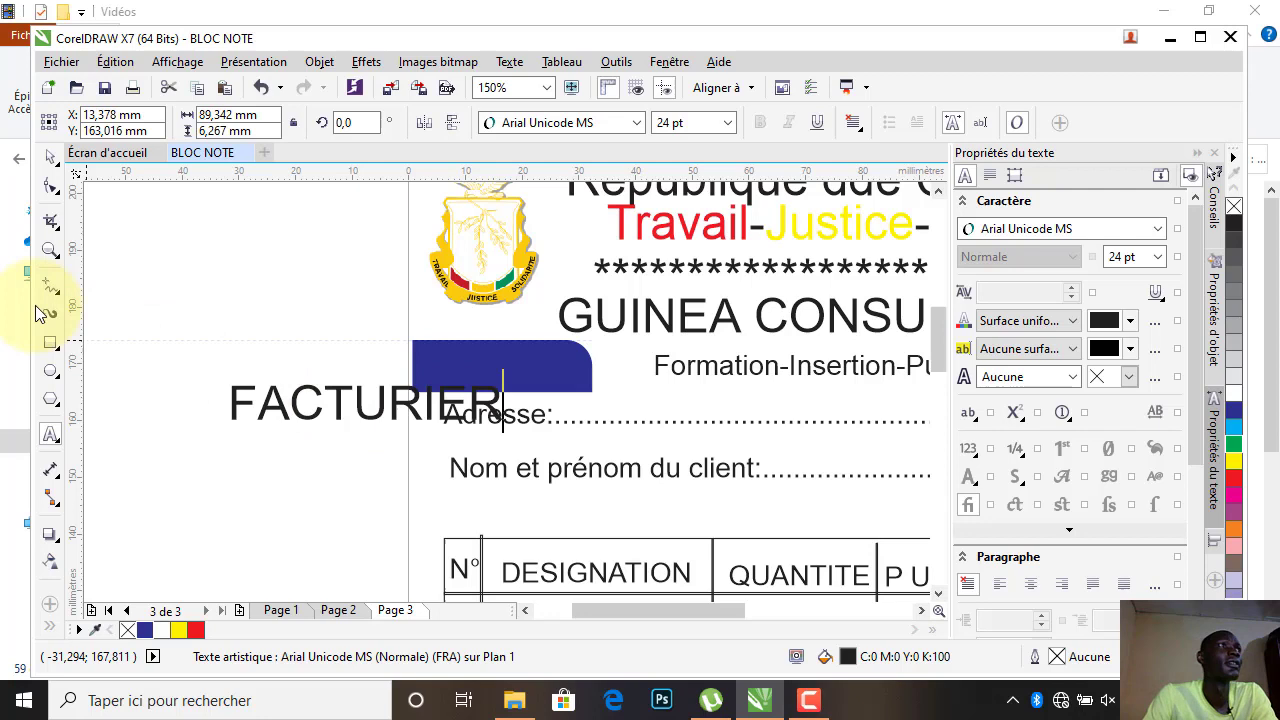
left_click(50, 158)
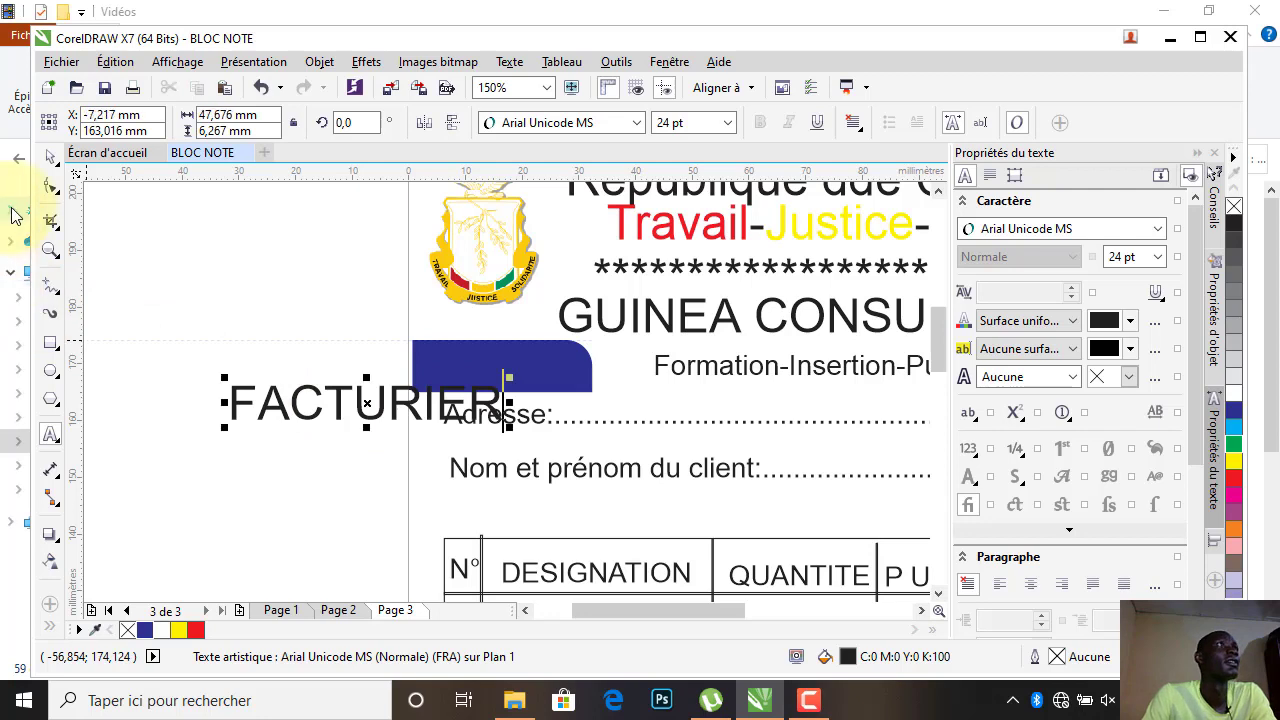
Set the FACTURIER text to 14 pt and move it onto the left blue box.
left_click(722, 126)
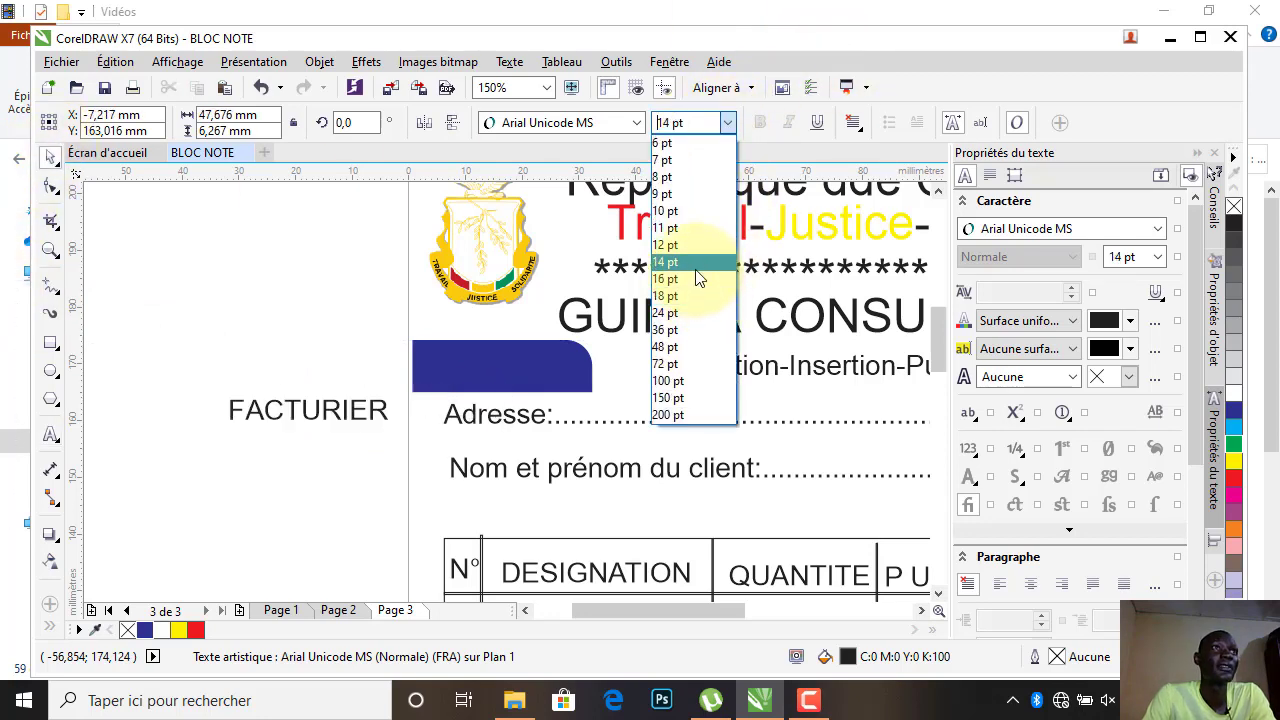
left_click(697, 277)
left_click_drag(360, 412, 542, 364)
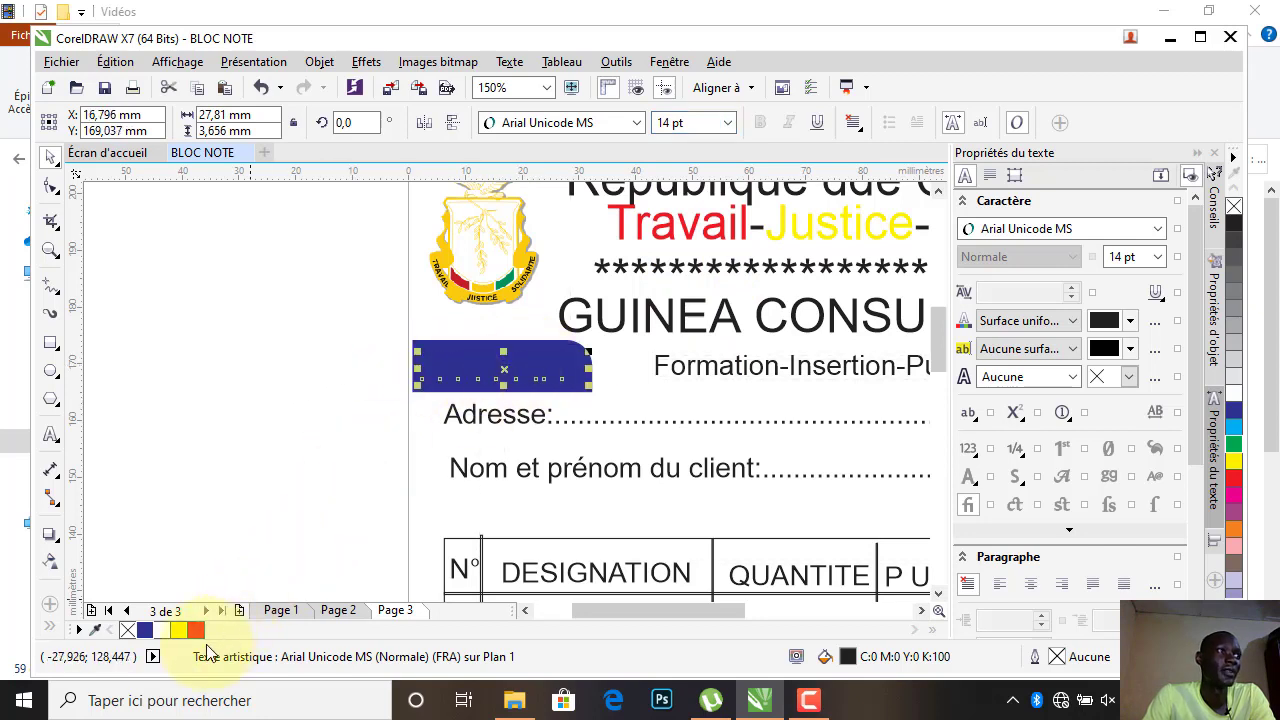
Give the FACTURIER text a white fill and white outline and bring it in front of the blue box.
left_click(161, 631)
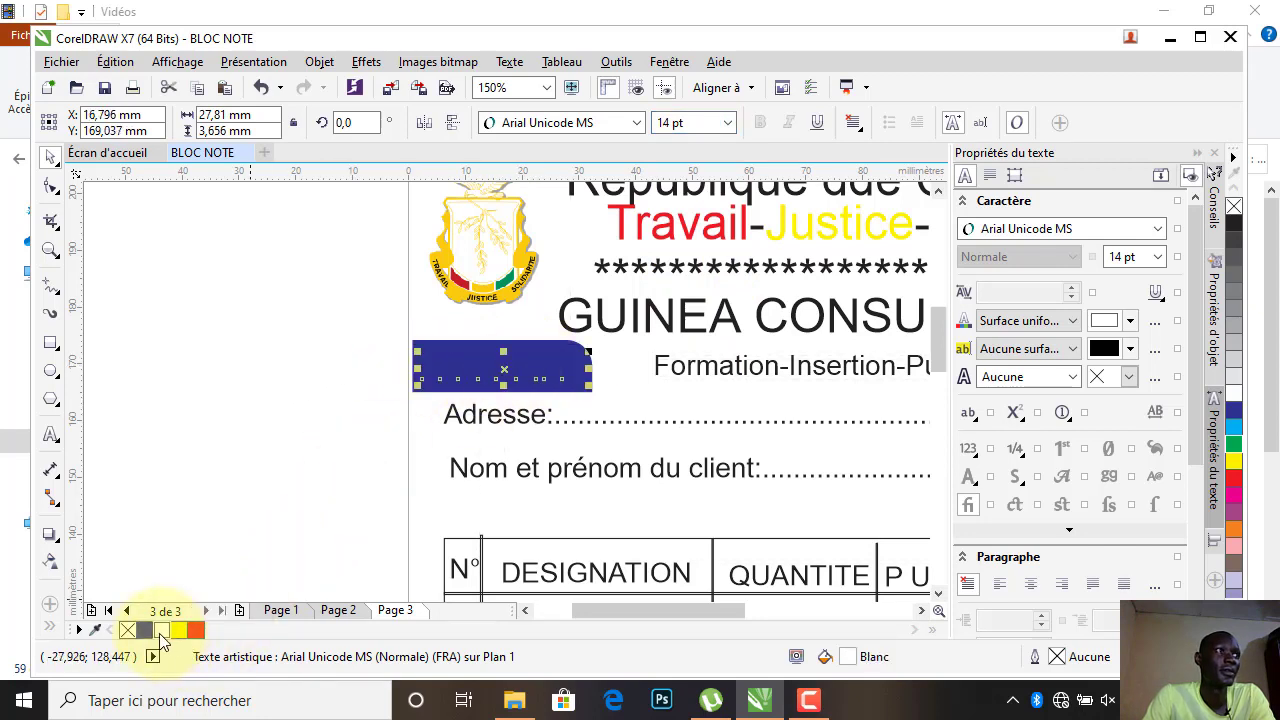
right_click(161, 631)
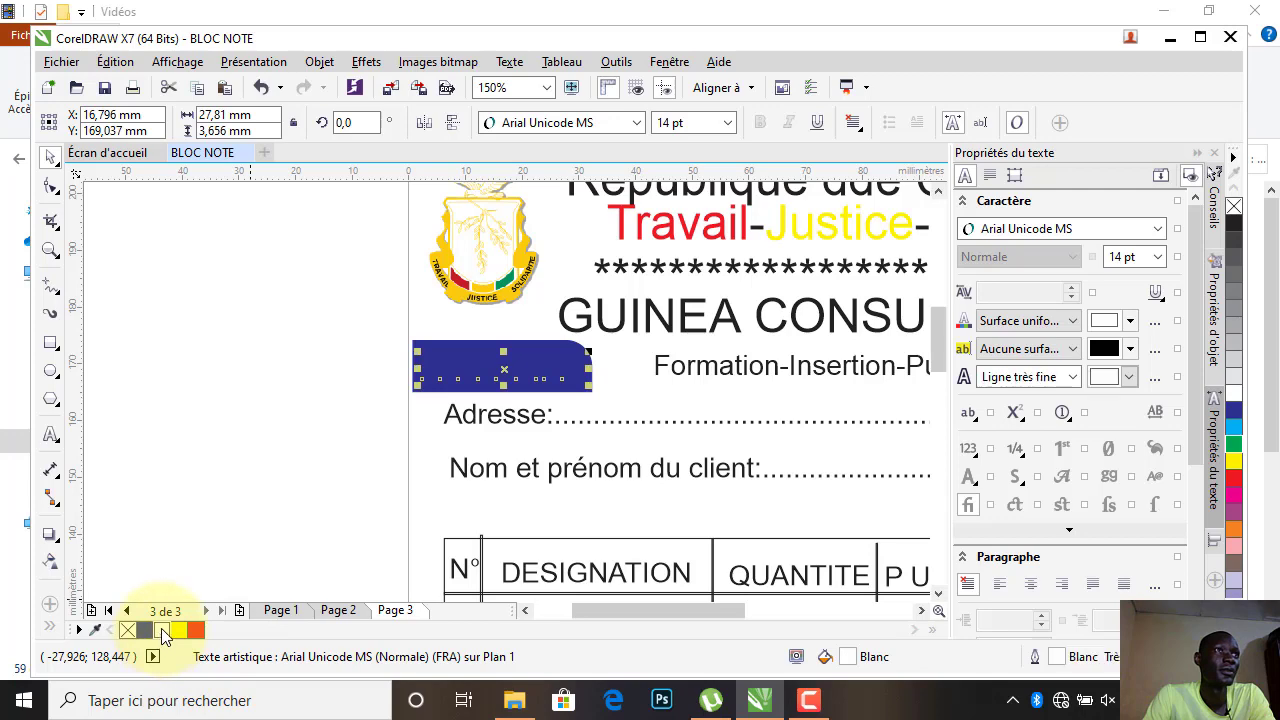
right_click(503, 367)
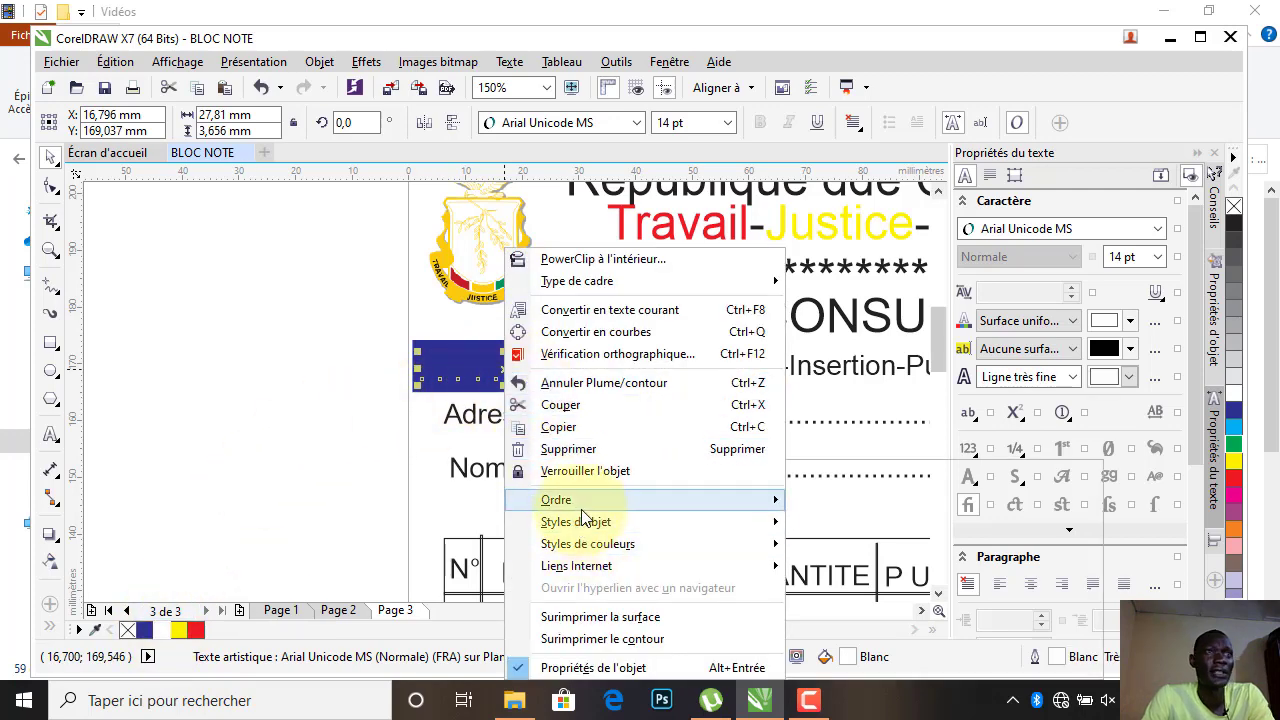
mouse_move(735, 497)
left_click(860, 471)
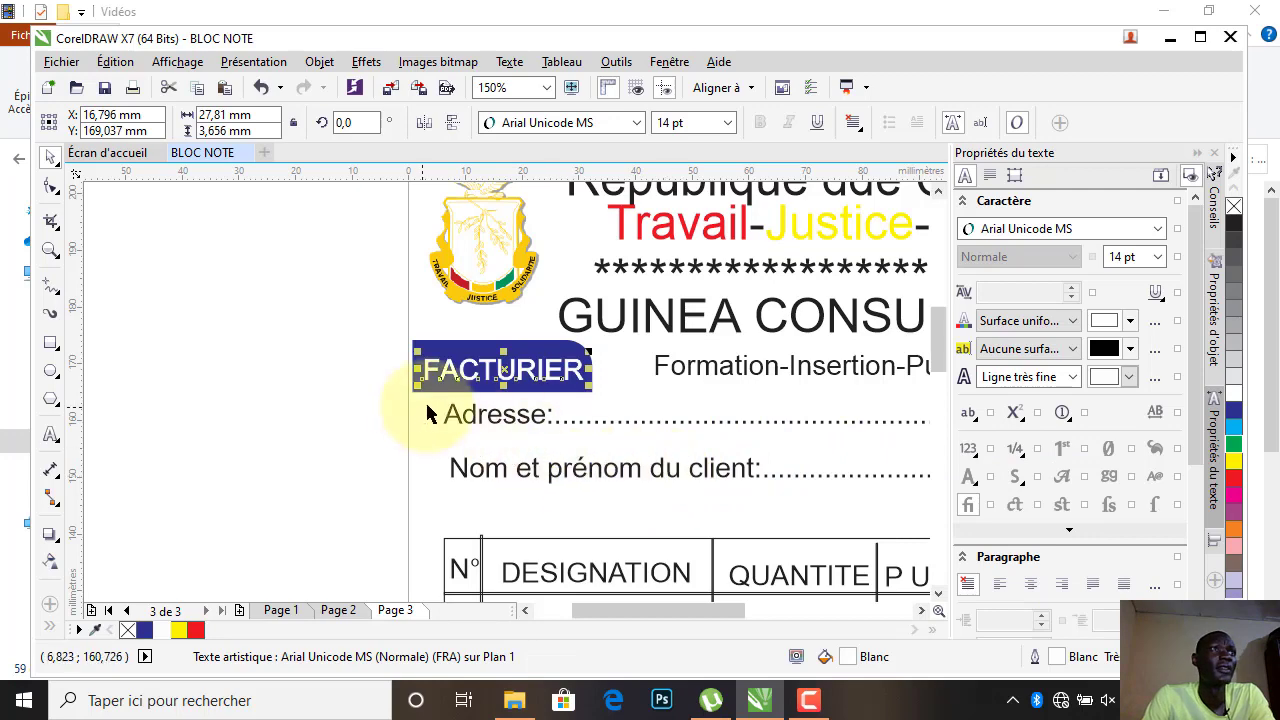
key("Escape")
scroll(491, 392, "down", 2)
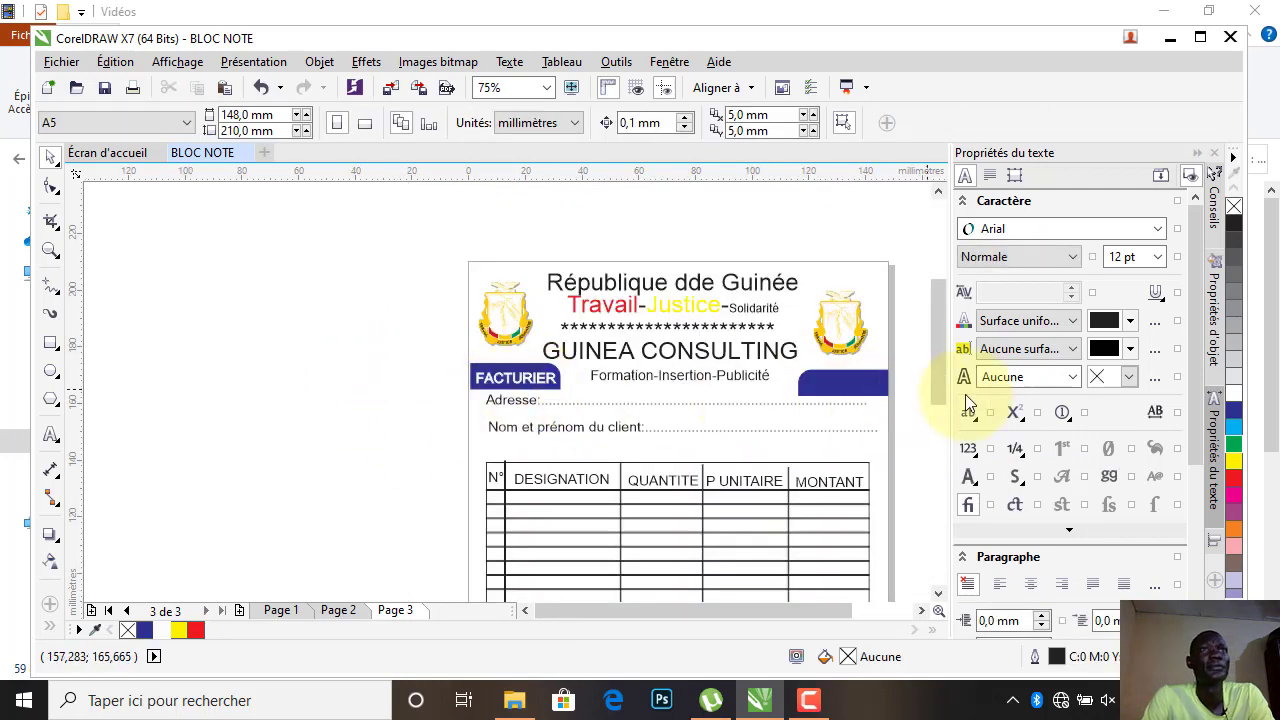
Place a copy of the white FACTURIER text on the right blue box.
left_click(536, 382)
left_click(617, 393)
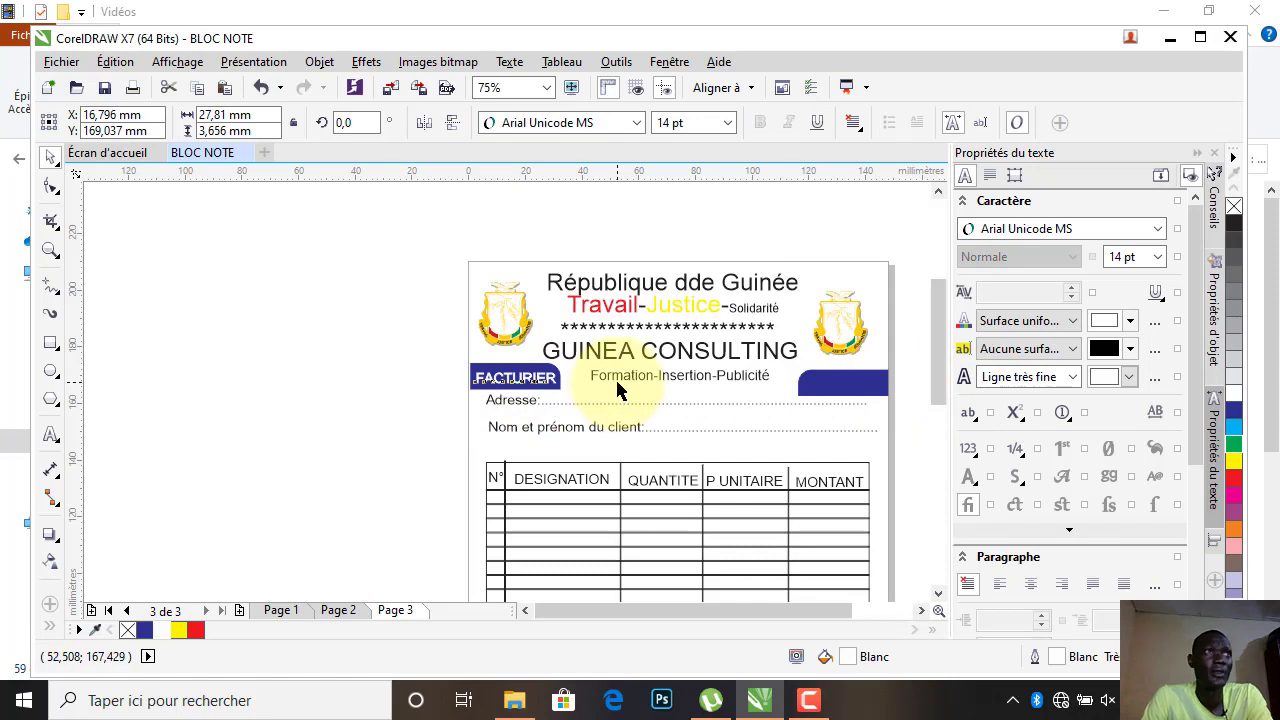
left_click(560, 374)
left_click_drag(571, 374, 914, 376)
scroll(914, 373, "up", 2)
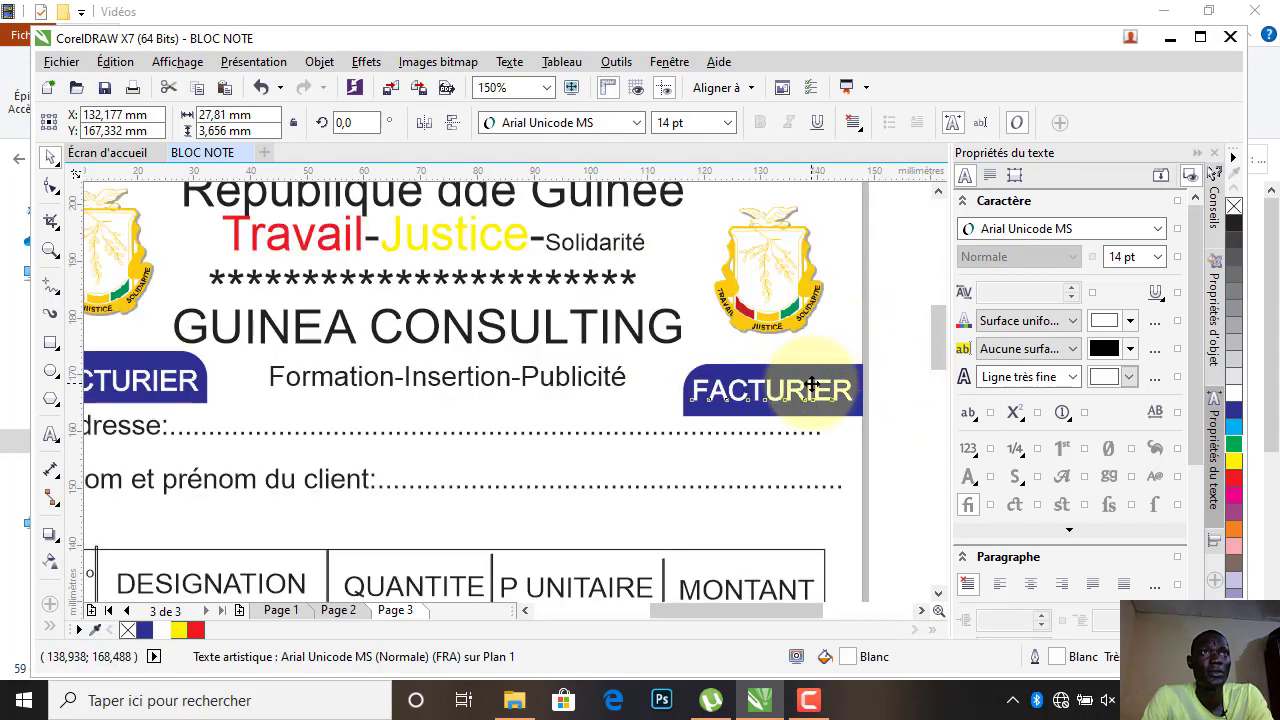
Replace the FACTURIER text on the right blue box with "N°001".
double_click(812, 385)
key("ctrl+a")
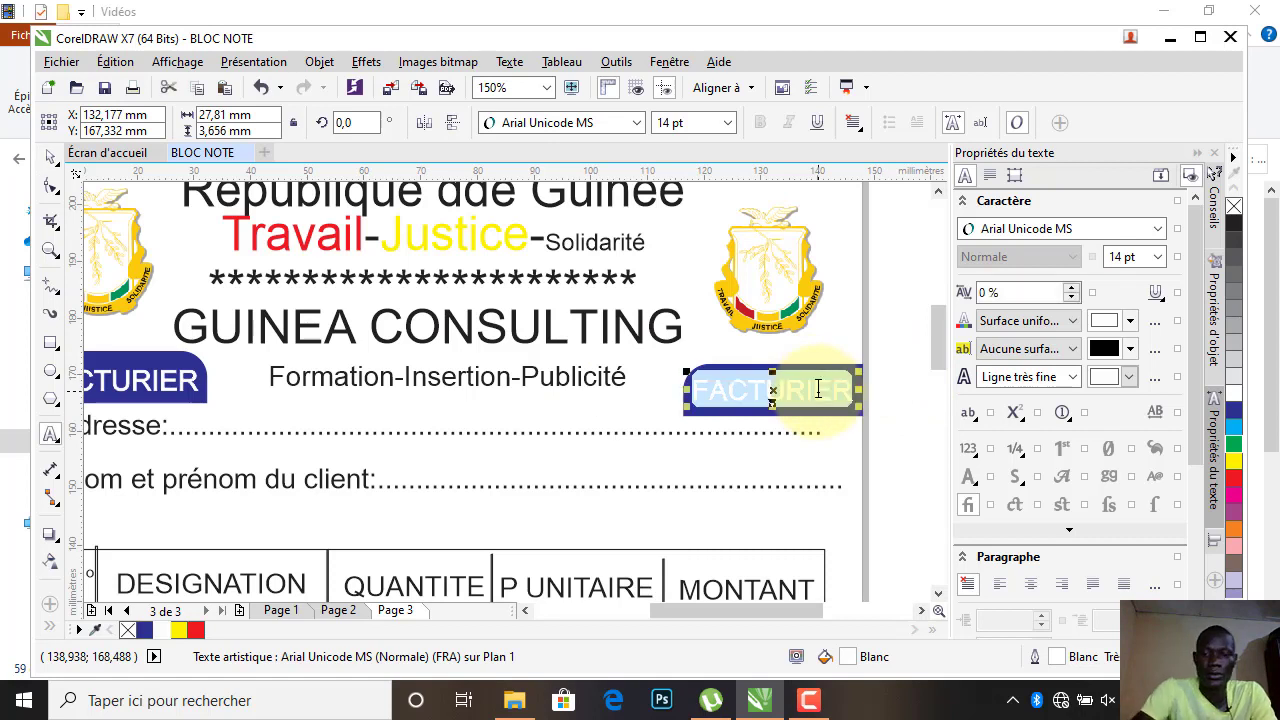
type("?")
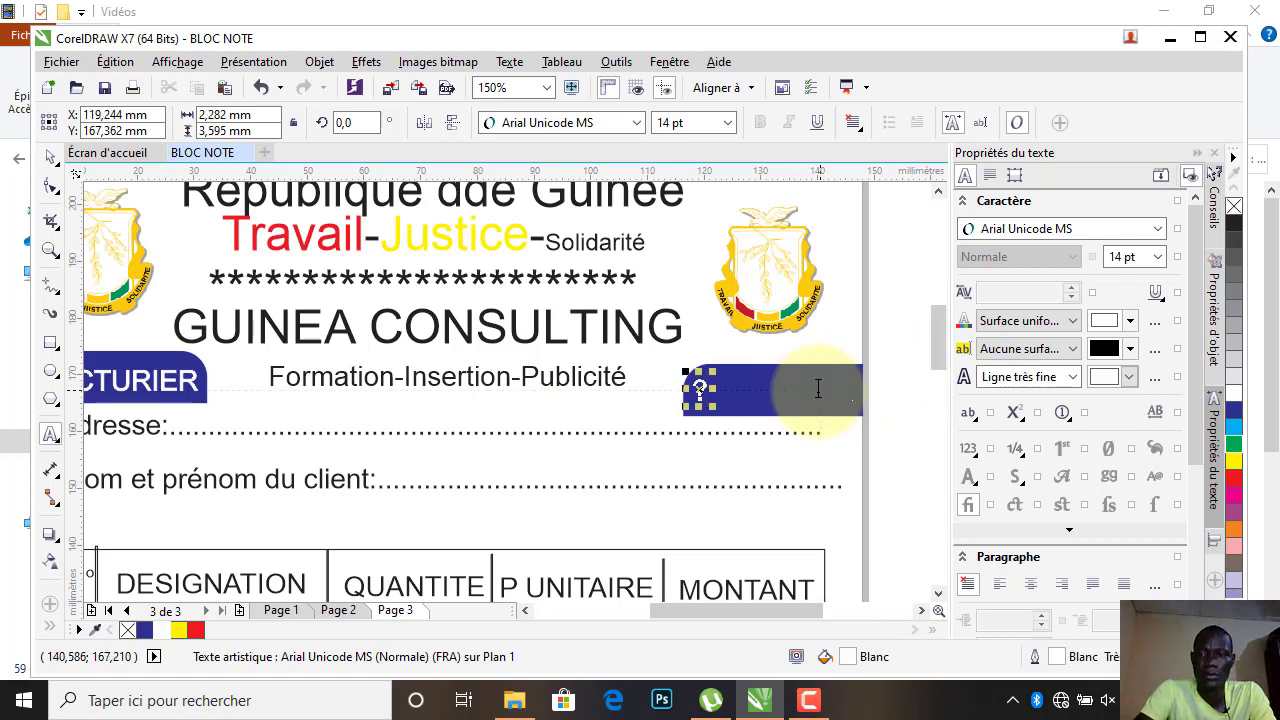
key("BackSpace")
type("N°001")
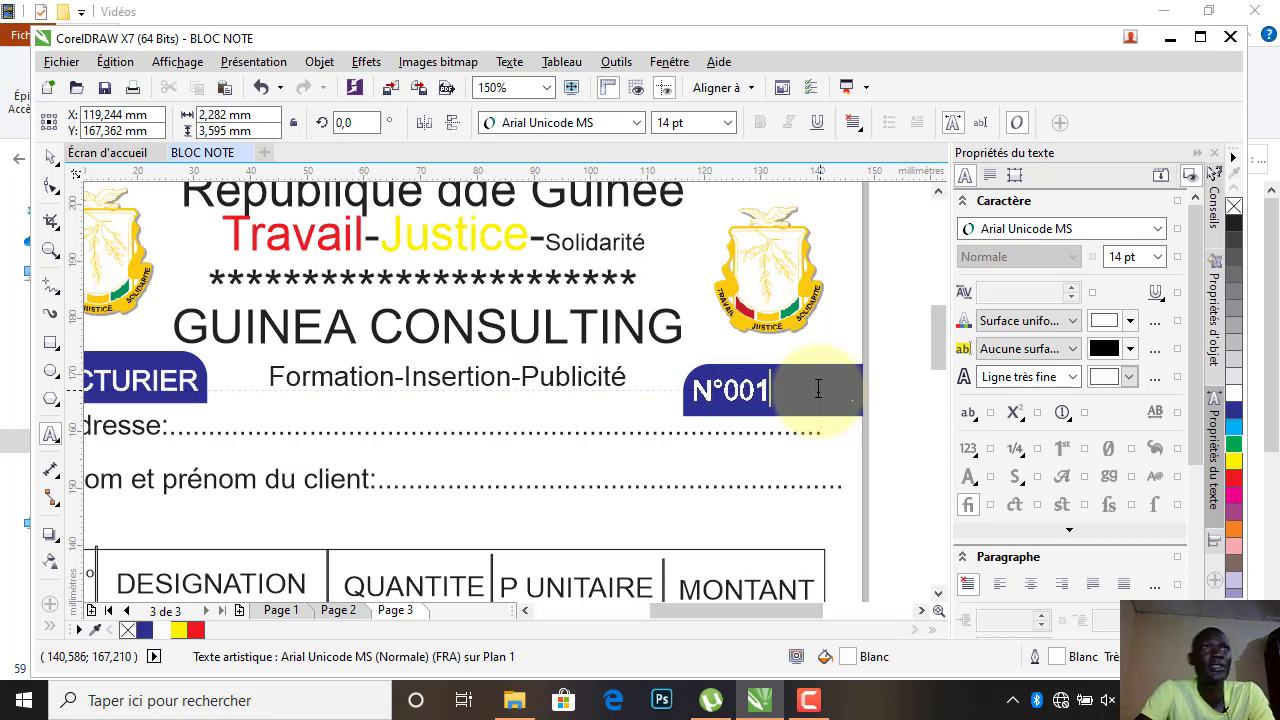
scroll(818, 388, "down", 2)
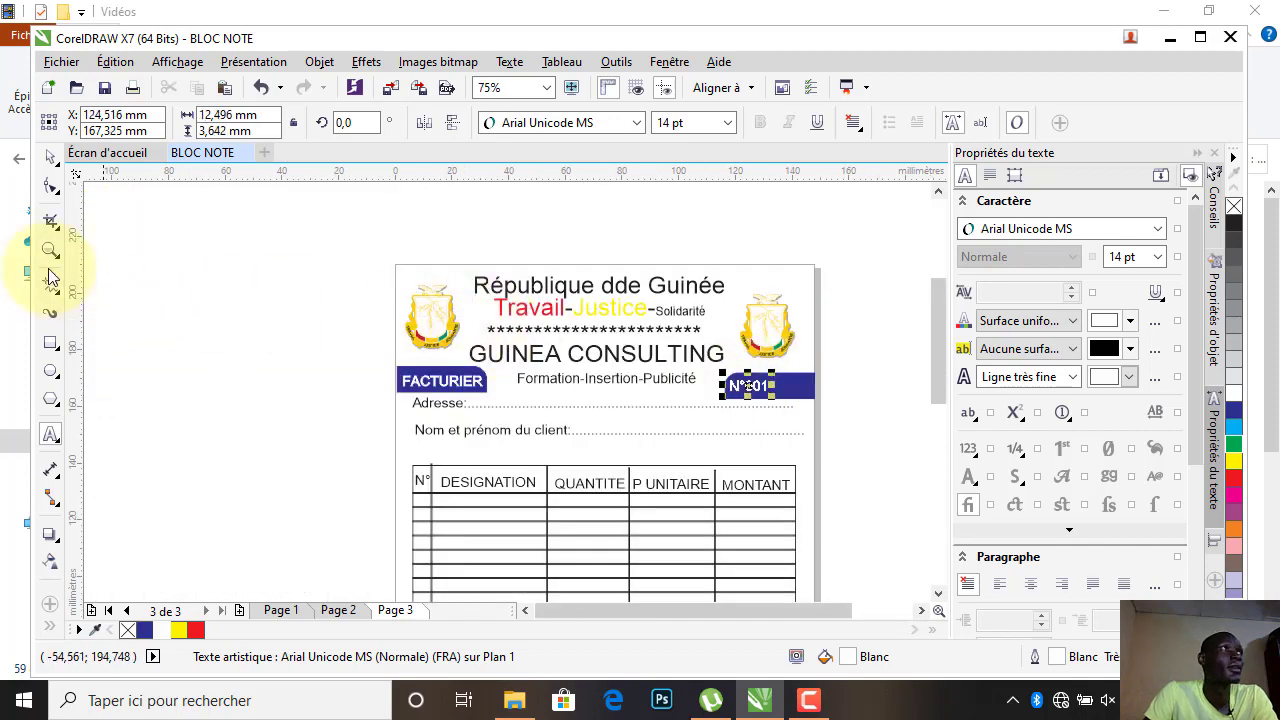
Review the page layout from the header down to the empty bottom row of the table.
scroll(766, 405, "down", 2)
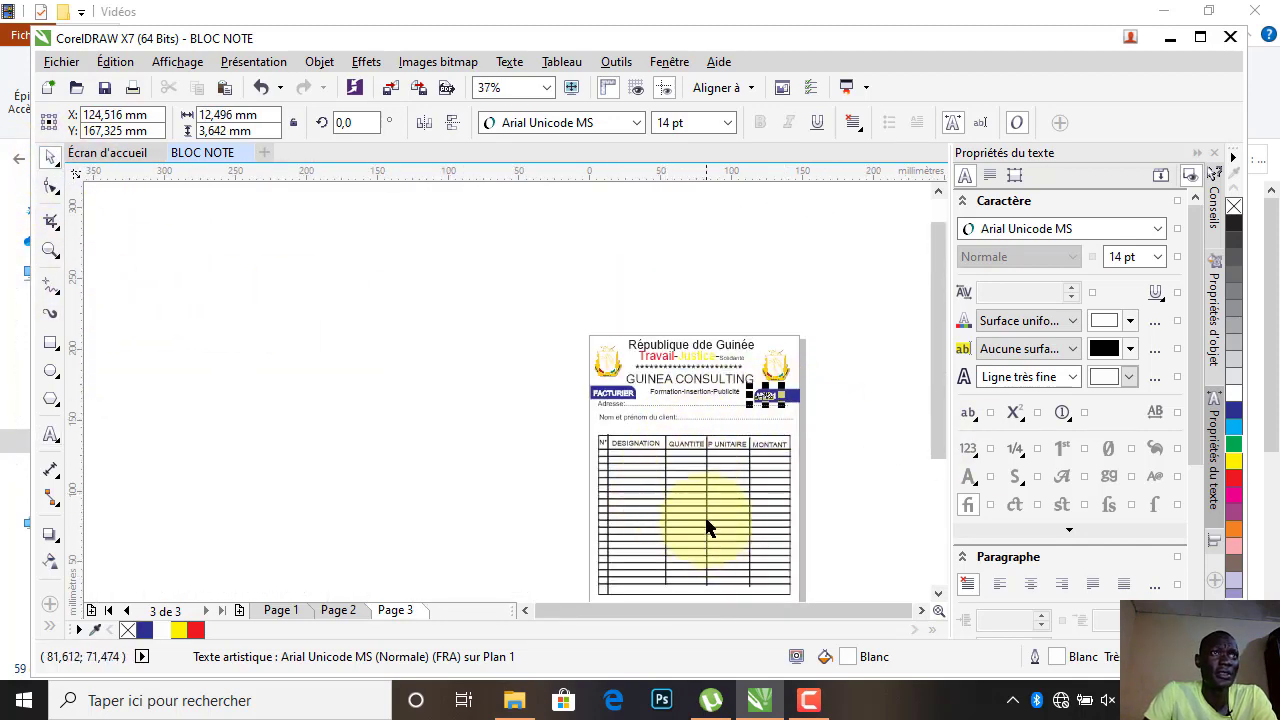
scroll(725, 540, "down", 2)
scroll(733, 540, "up", 4)
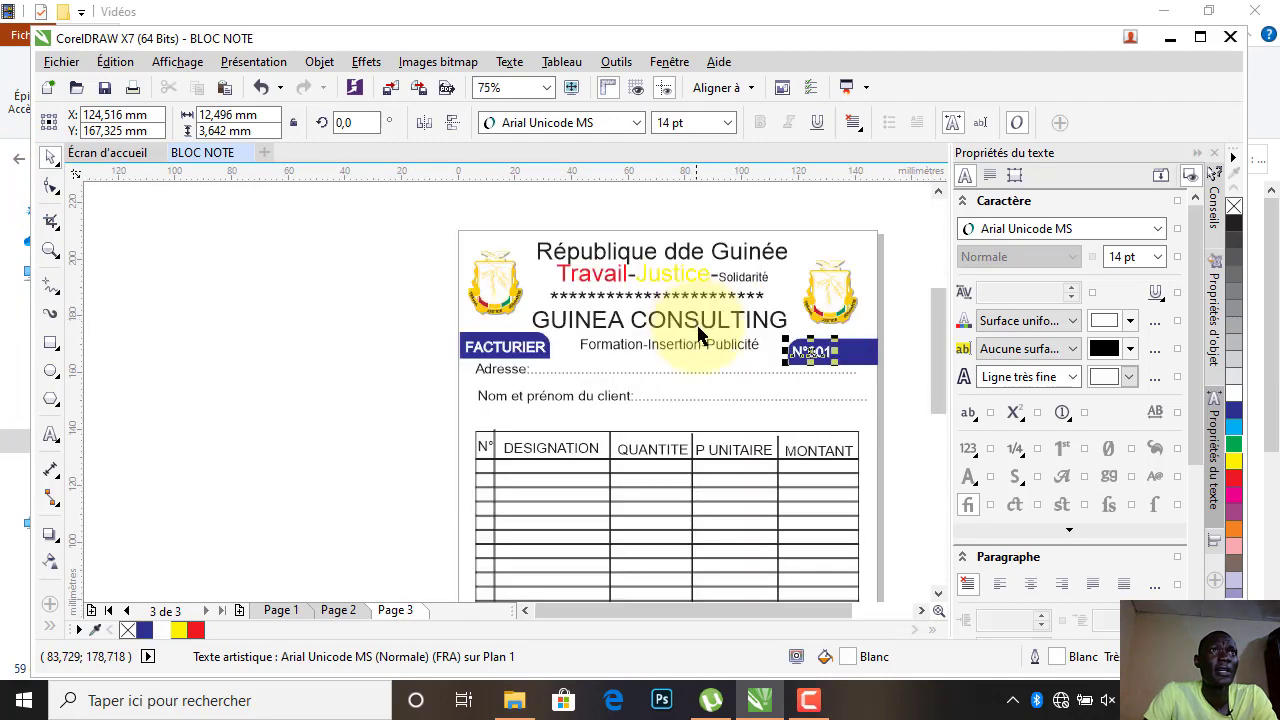
scroll(664, 540, "down", 2)
scroll(666, 530, "up", 2)
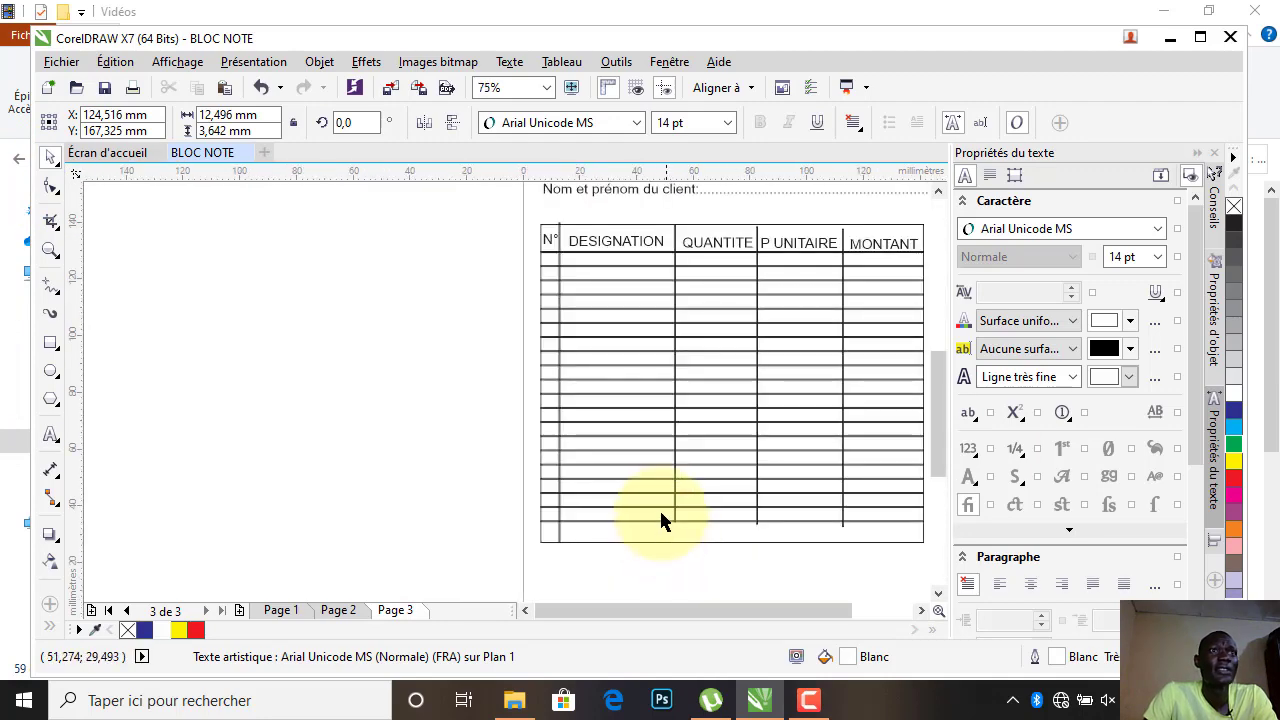
scroll(659, 515, "down", 2)
scroll(664, 500, "up", 2)
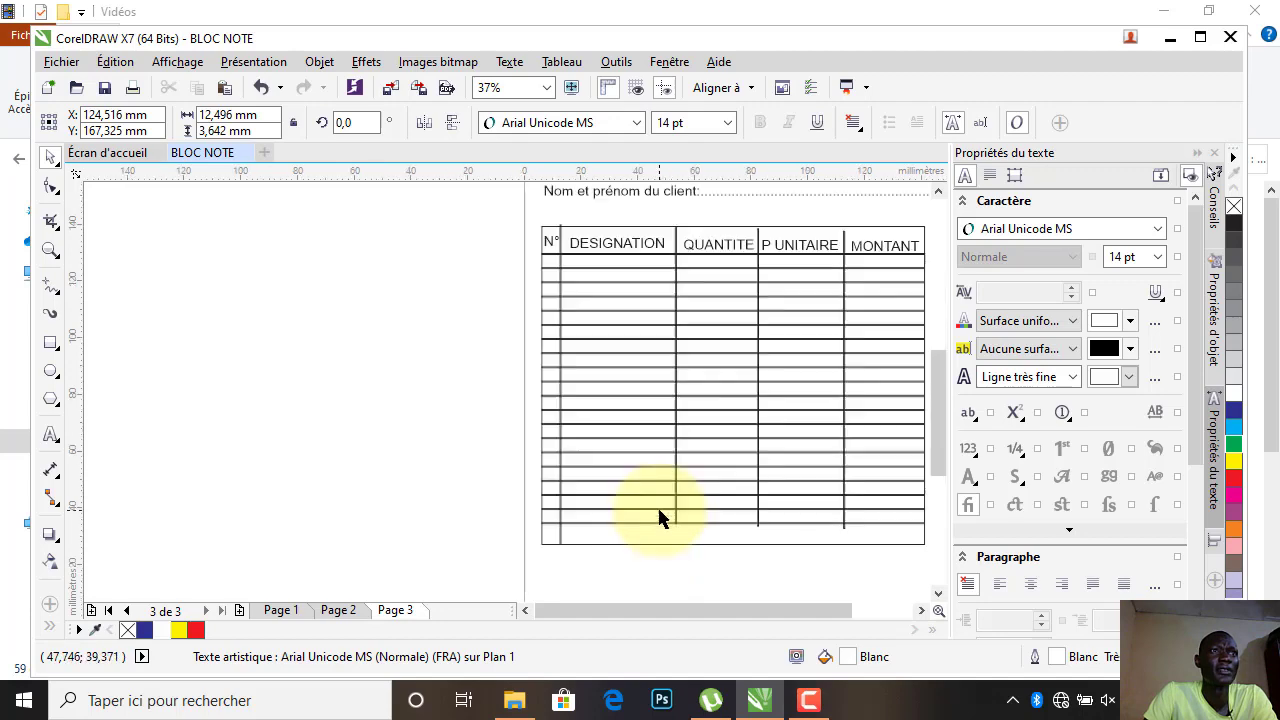
scroll(640, 452, "down", 2)
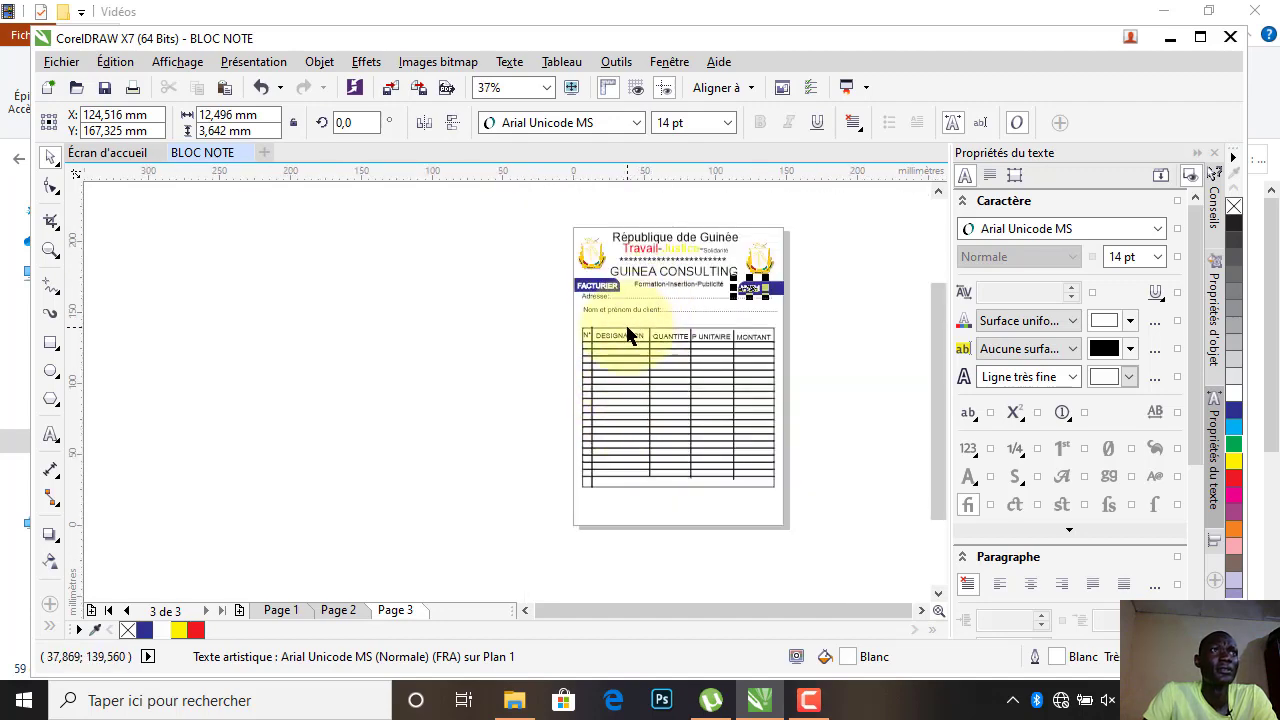
Place a copy of the DESIGNATION heading in the empty bottom row of the table.
scroll(617, 325, "up", 2)
left_click(620, 356)
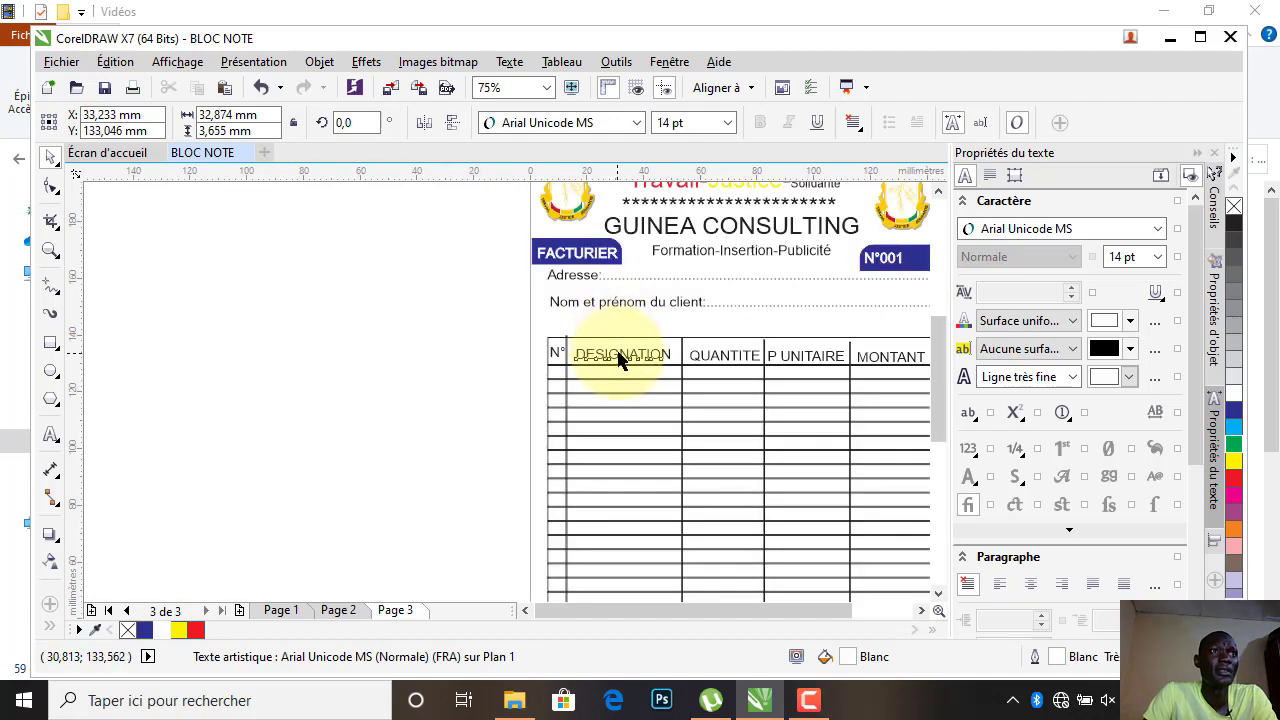
left_click_drag(630, 348, 636, 585)
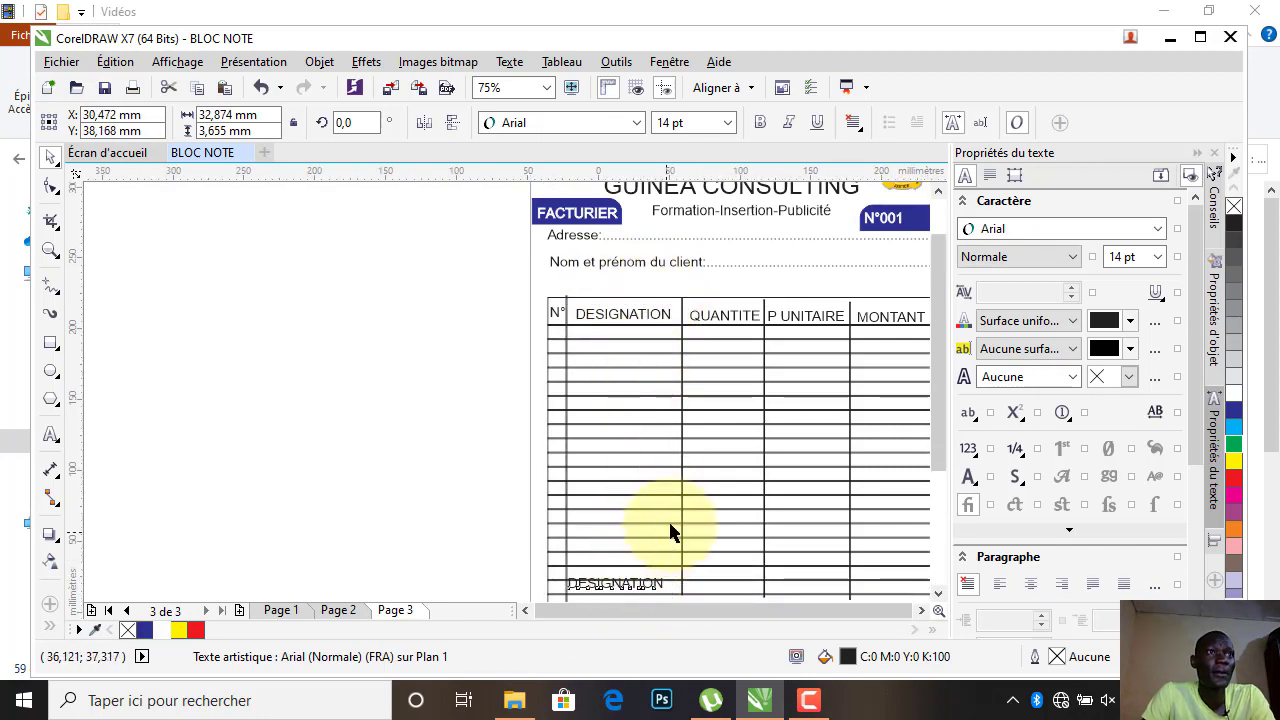
scroll(662, 550, "down", 3)
scroll(660, 556, "up", 5)
left_click_drag(650, 455, 660, 497)
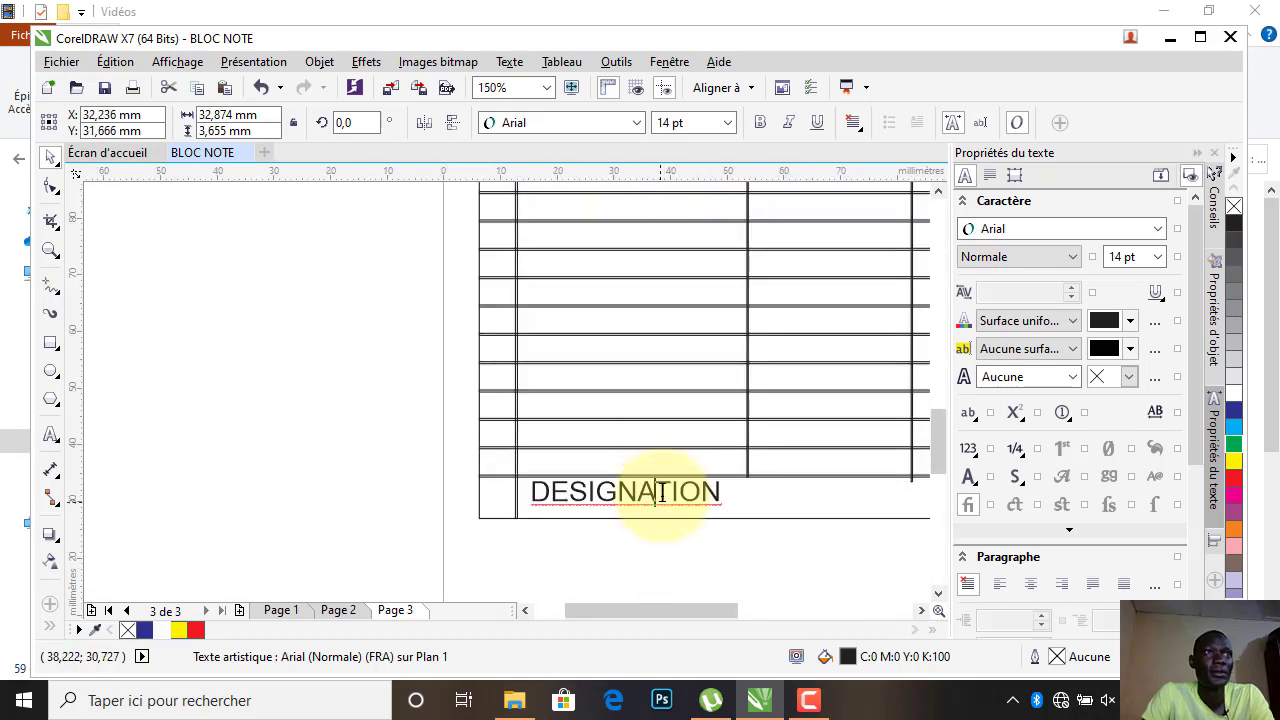
Replace the copied heading's text with "TOTAL" and adjust its position within the bottom row.
double_click(660, 495)
double_click(662, 492)
type("TOTAL")
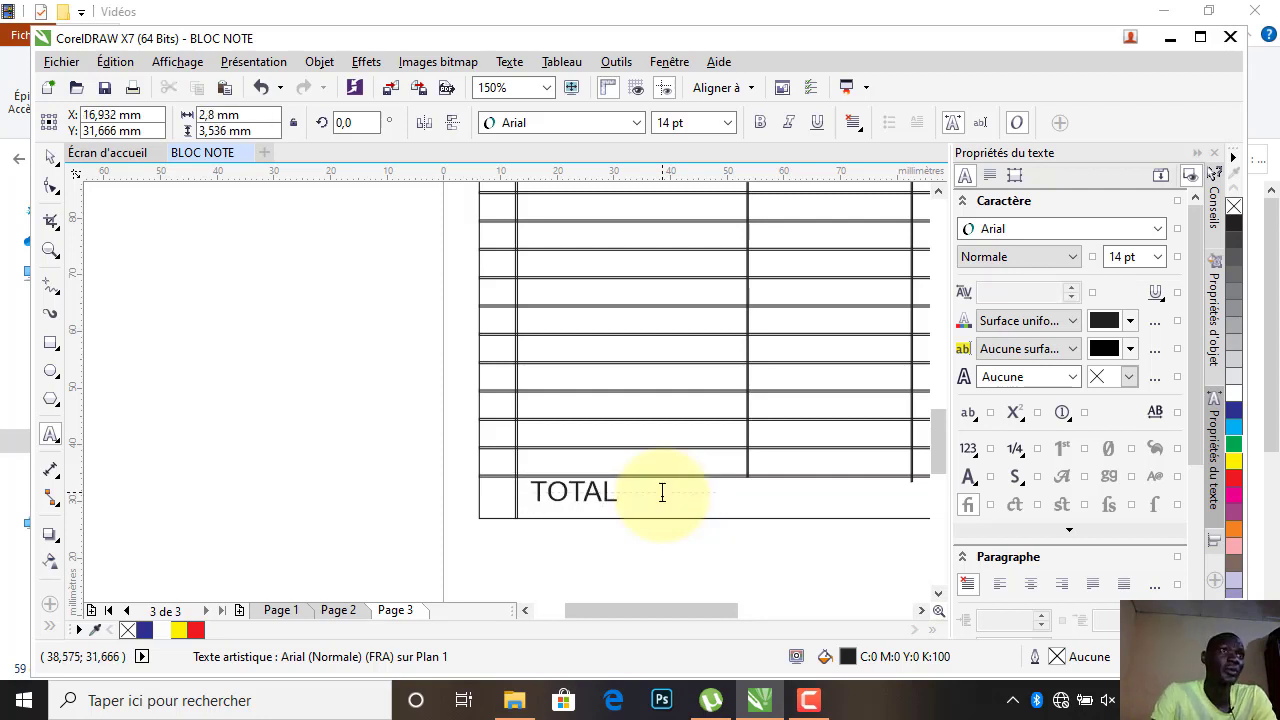
left_click(50, 157)
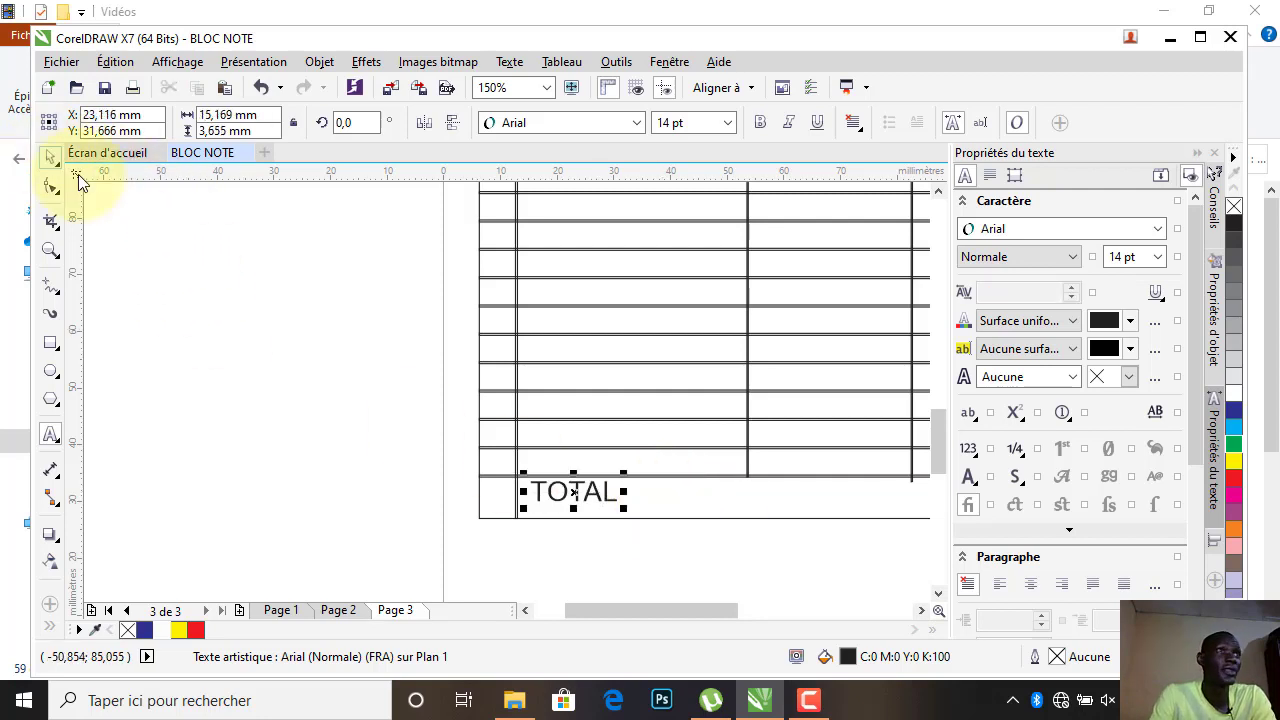
left_click_drag(598, 500, 600, 497)
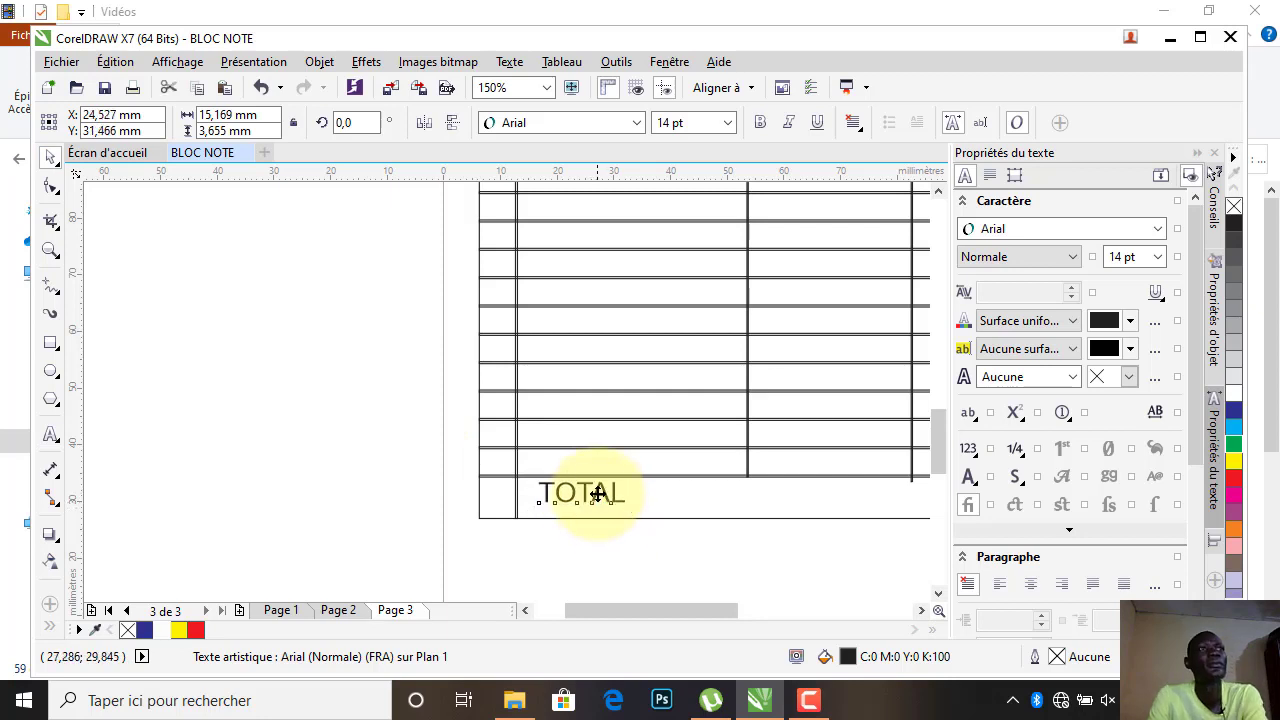
left_click_drag(597, 493, 598, 497)
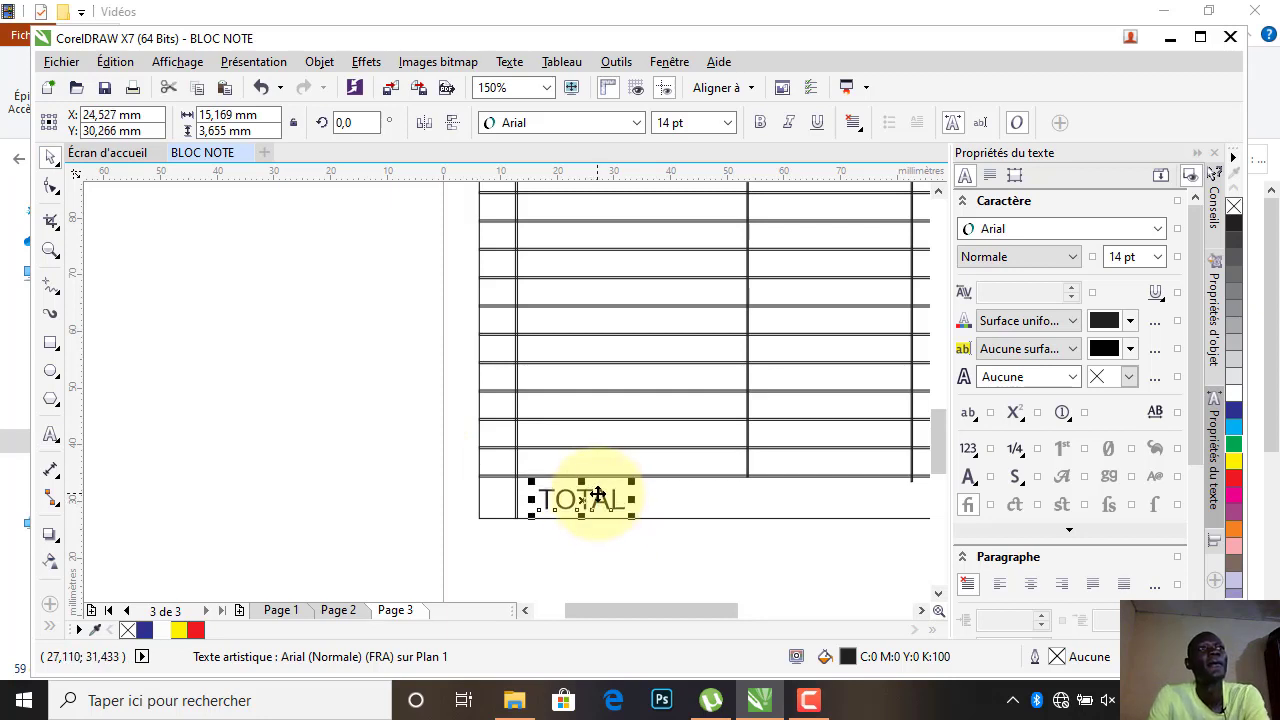
Copy the DESIGNATION heading below the table and replace its text with "Je sousigne à la somme de" followed by a dotted line.
scroll(598, 497, "down", 2)
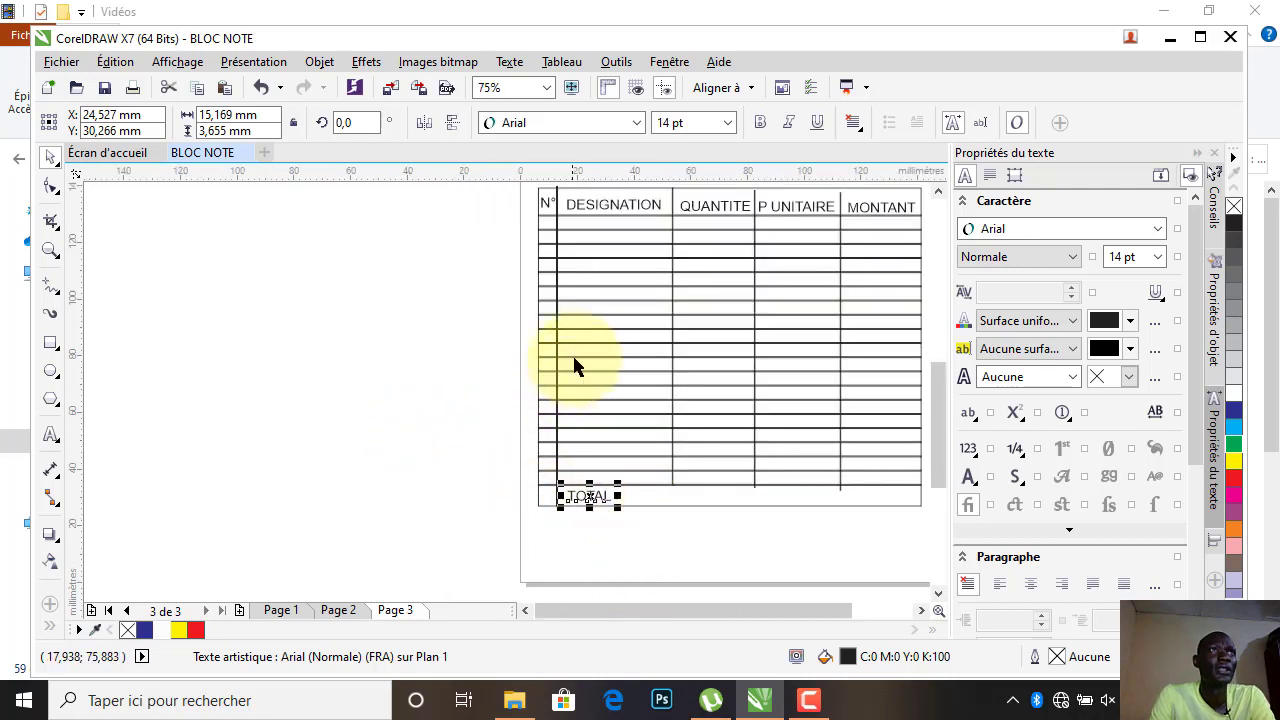
left_click(607, 210)
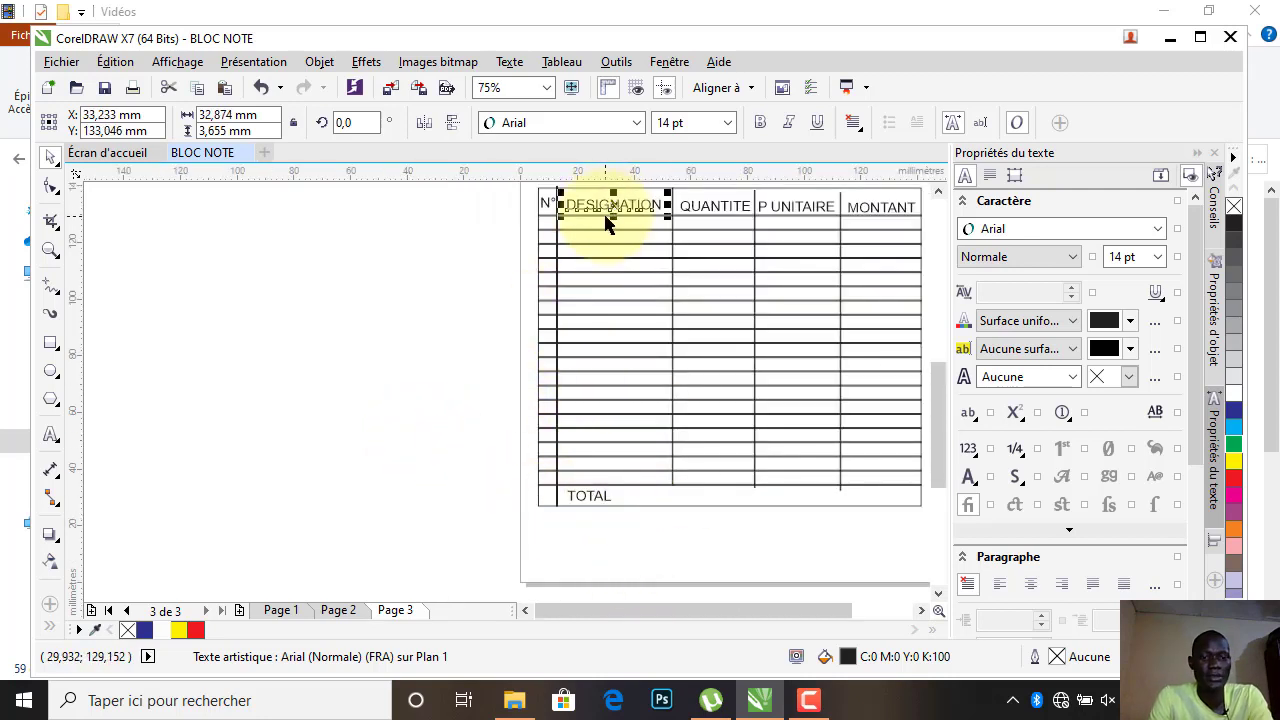
left_click_drag(604, 216, 585, 528)
key("F8")
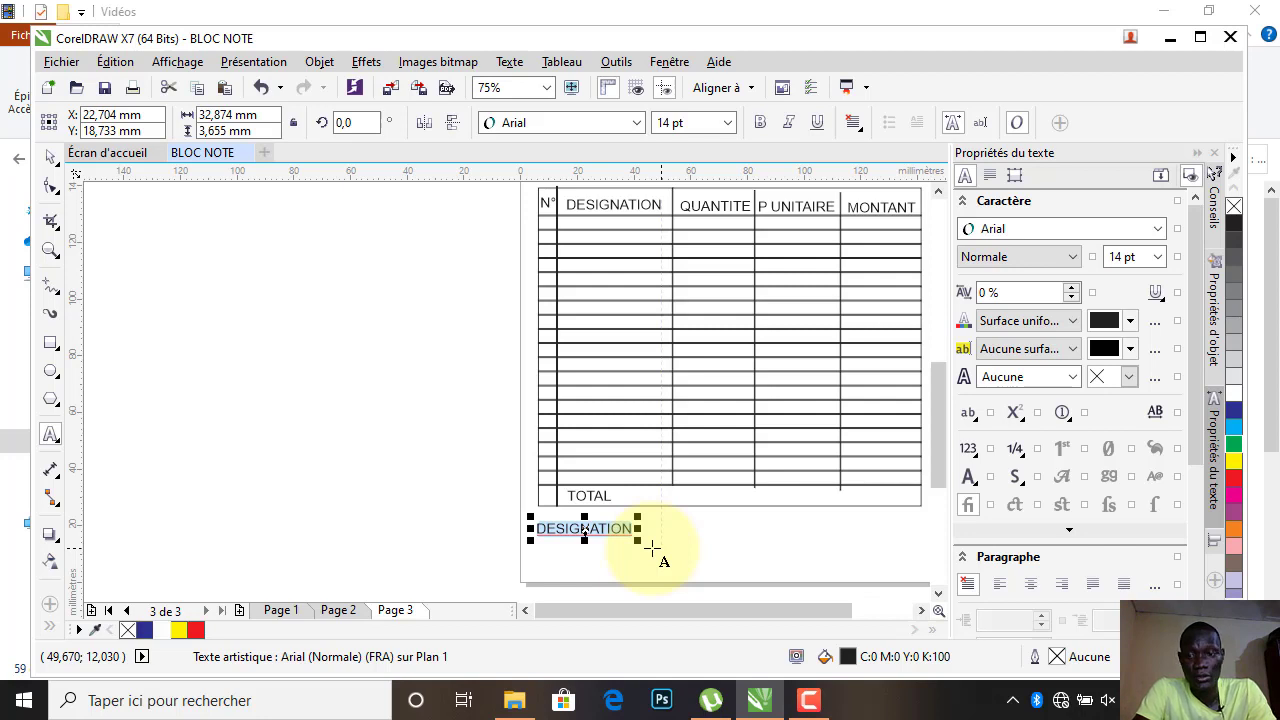
type("J")
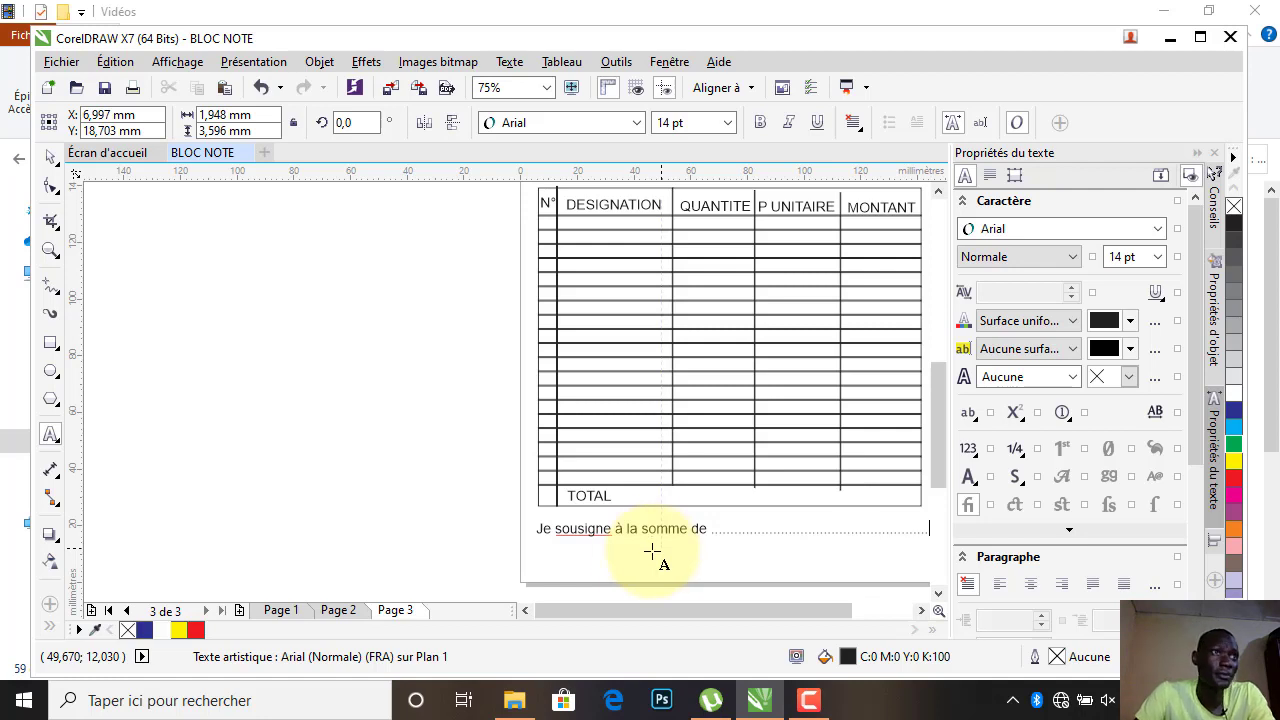
Check the spelling suggestions for the word "sousigne" in the line below the table.
left_click(587, 530)
right_click(589, 529)
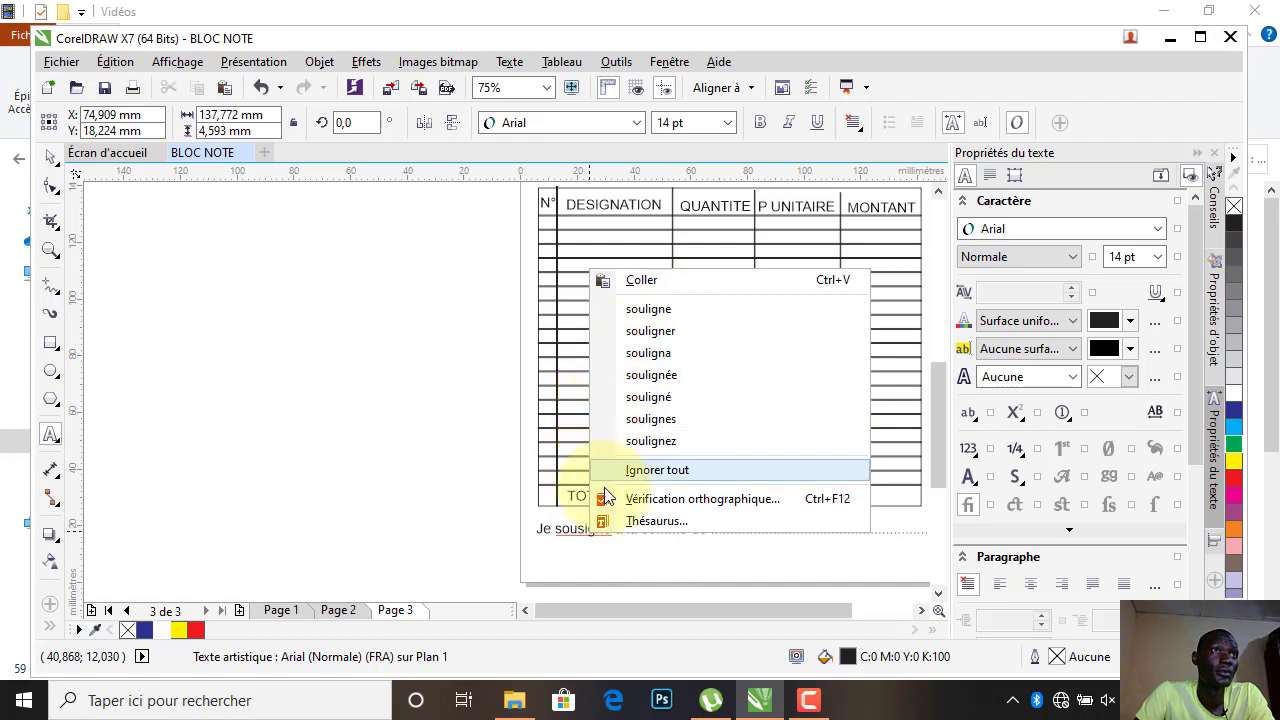
left_click(585, 528)
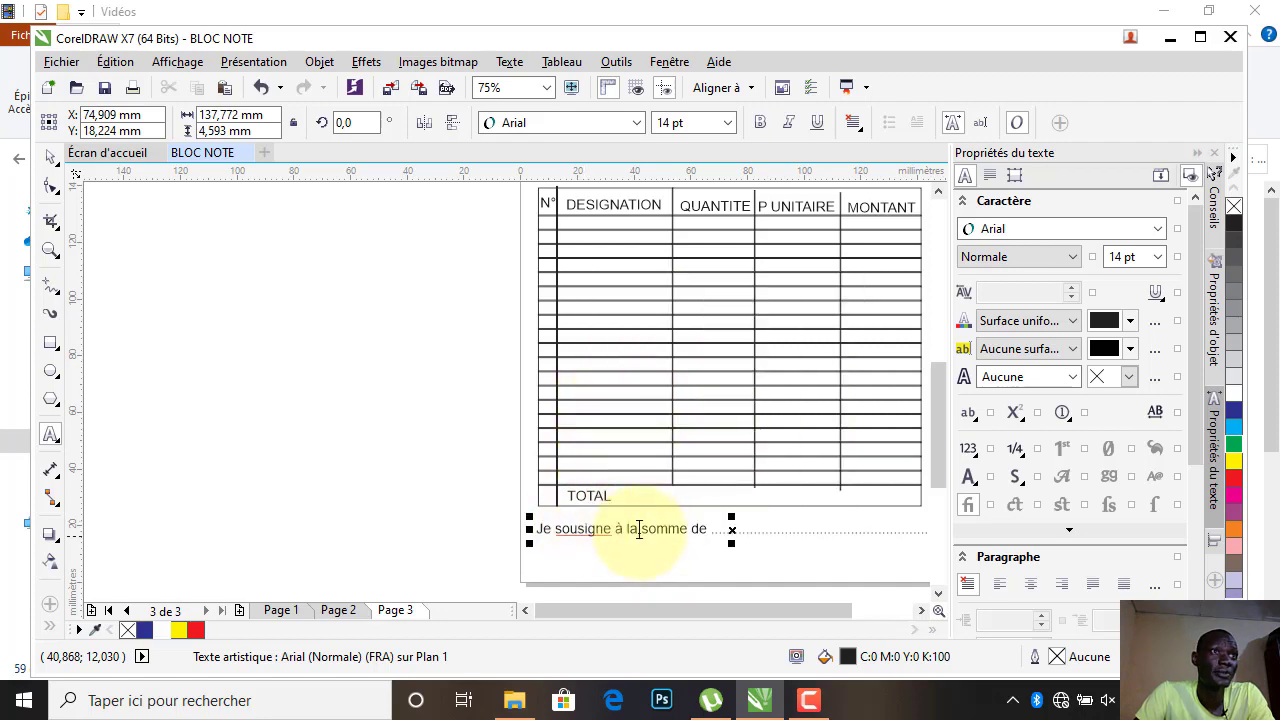
Duplicate the "Je sousigne à la somme de" line just below itself and replace the copy's text with a full-width dotted line.
scroll(643, 502, "down", 2)
scroll(640, 508, "up", 2)
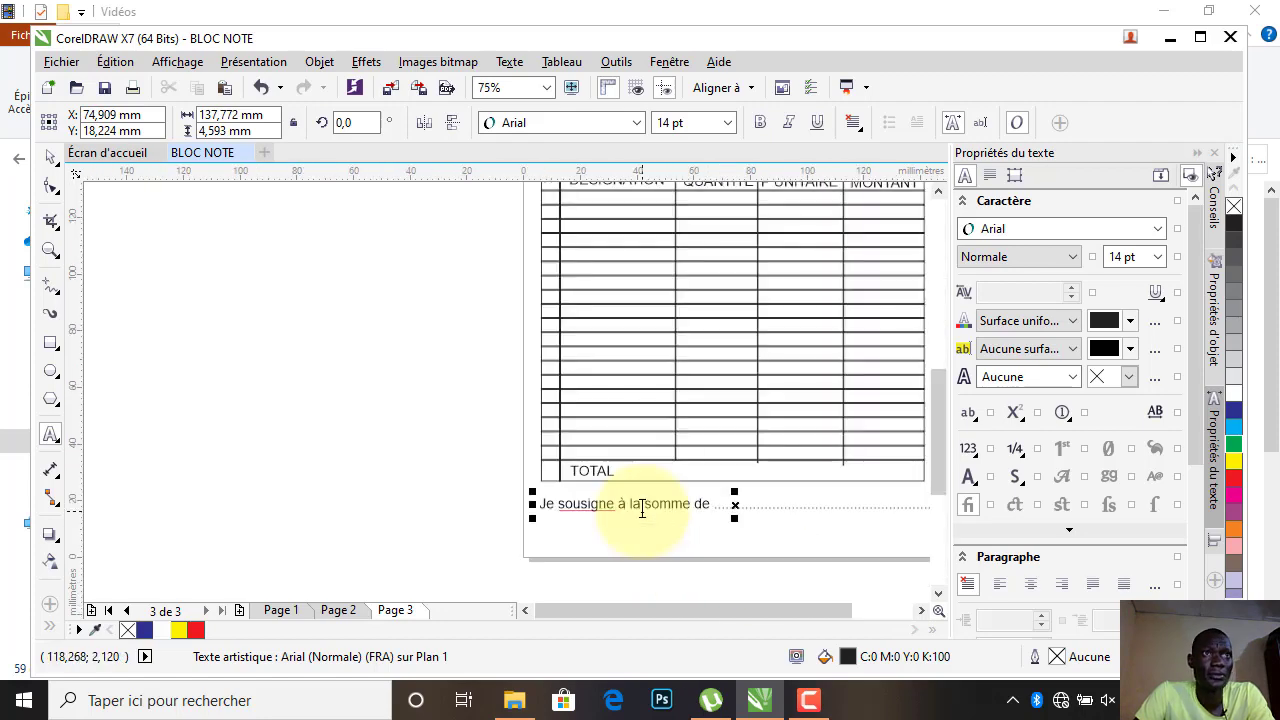
scroll(643, 508, "down", 1)
scroll(700, 516, "up", 1)
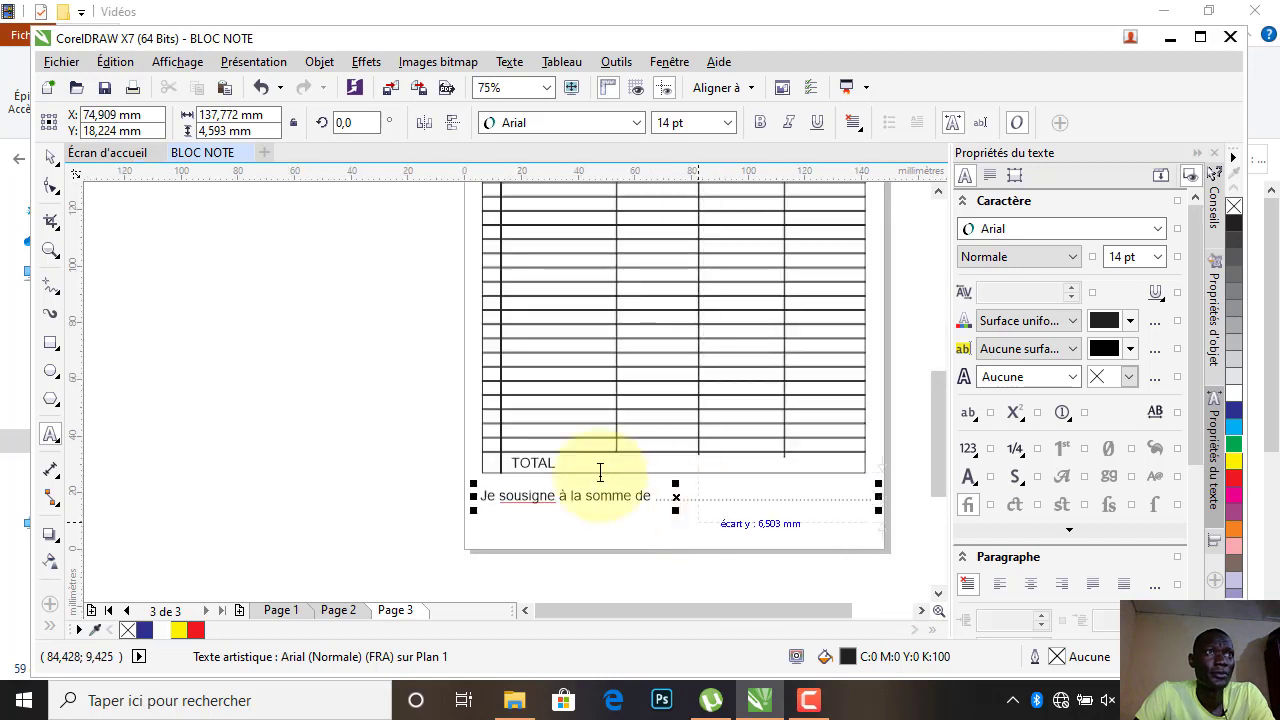
left_click(50, 157)
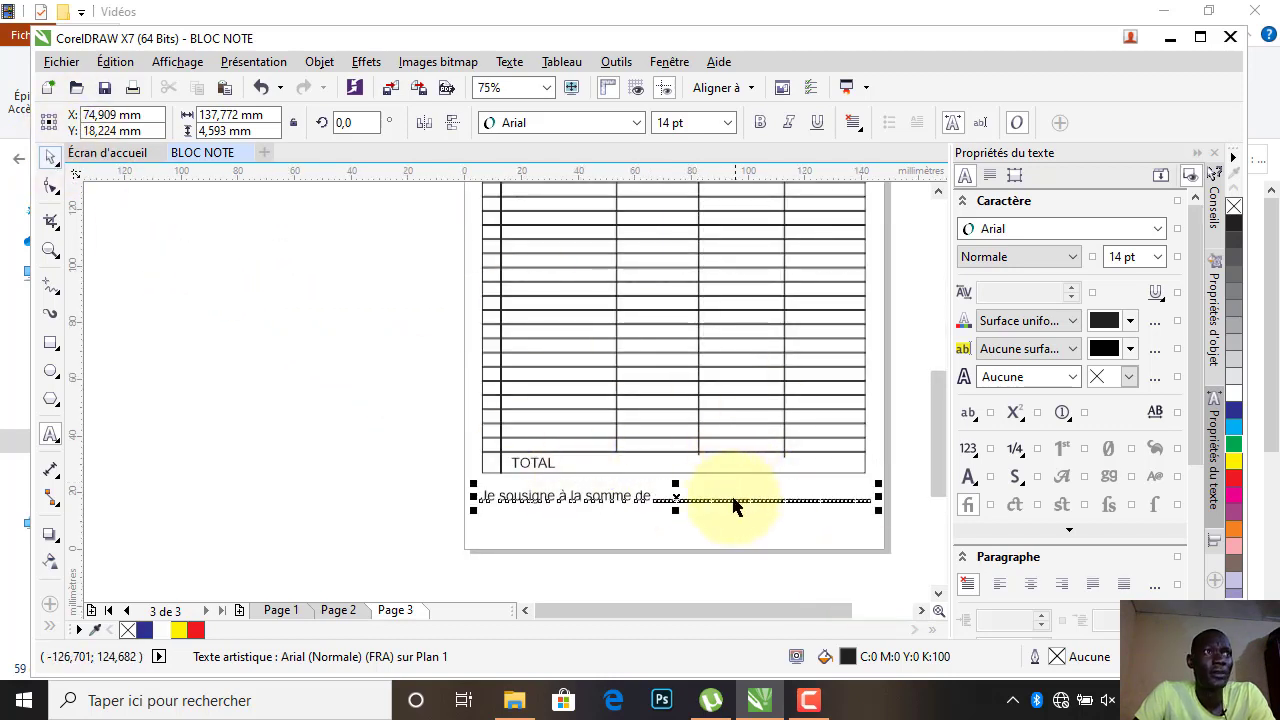
mouse_move(588, 500)
left_mouse_down()
mouse_move(614, 480)
mouse_move(586, 517)
mouse_move(601, 513)
left_mouse_up()
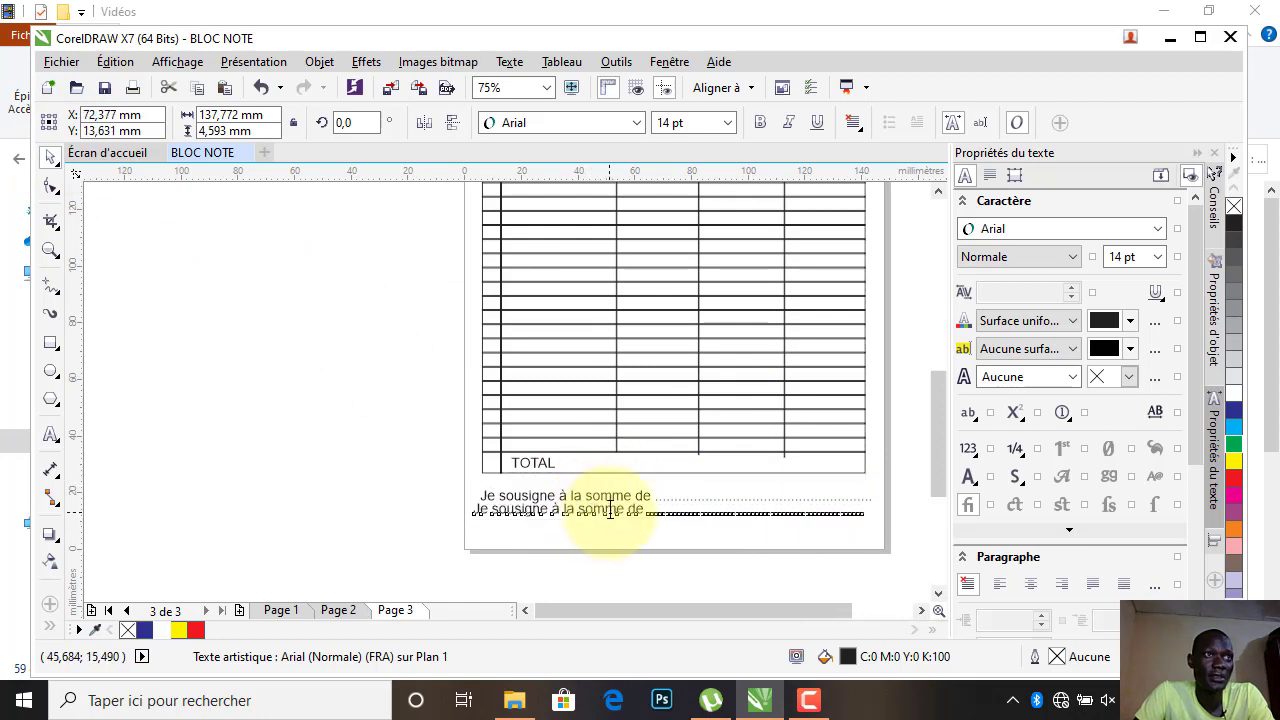
double_click(622, 509)
key("ctrl+a")
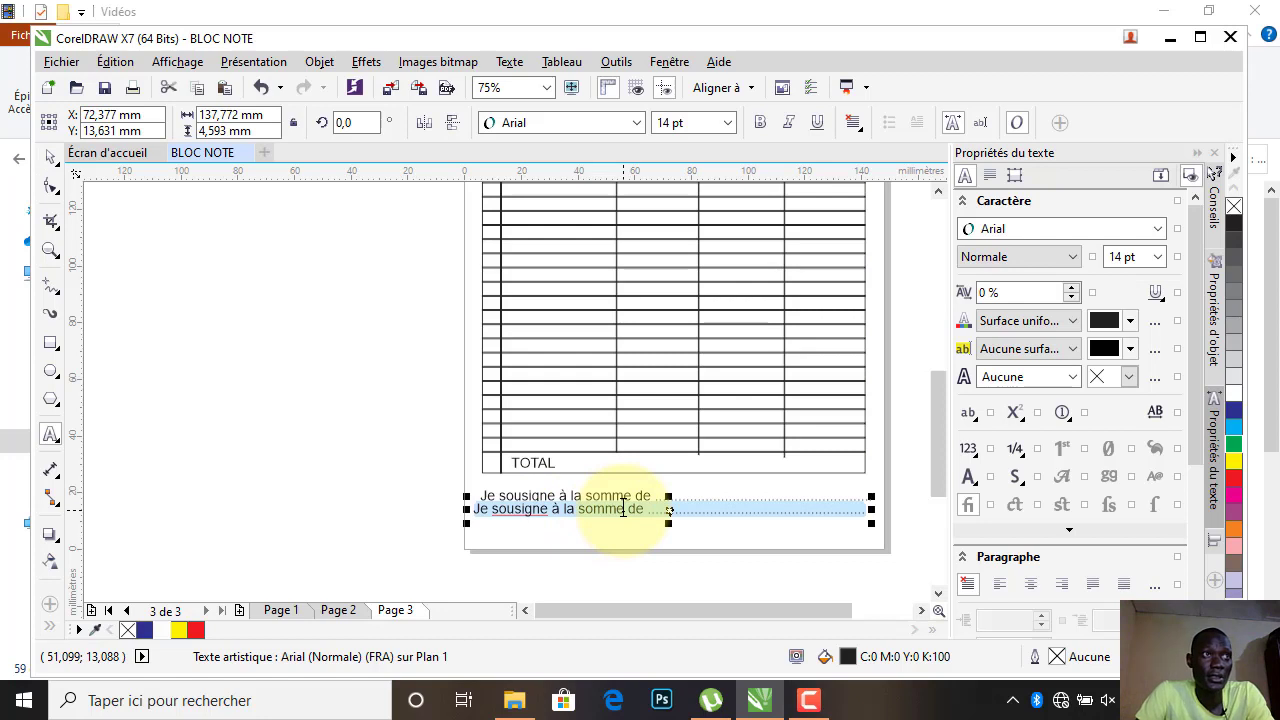
key("Delete")
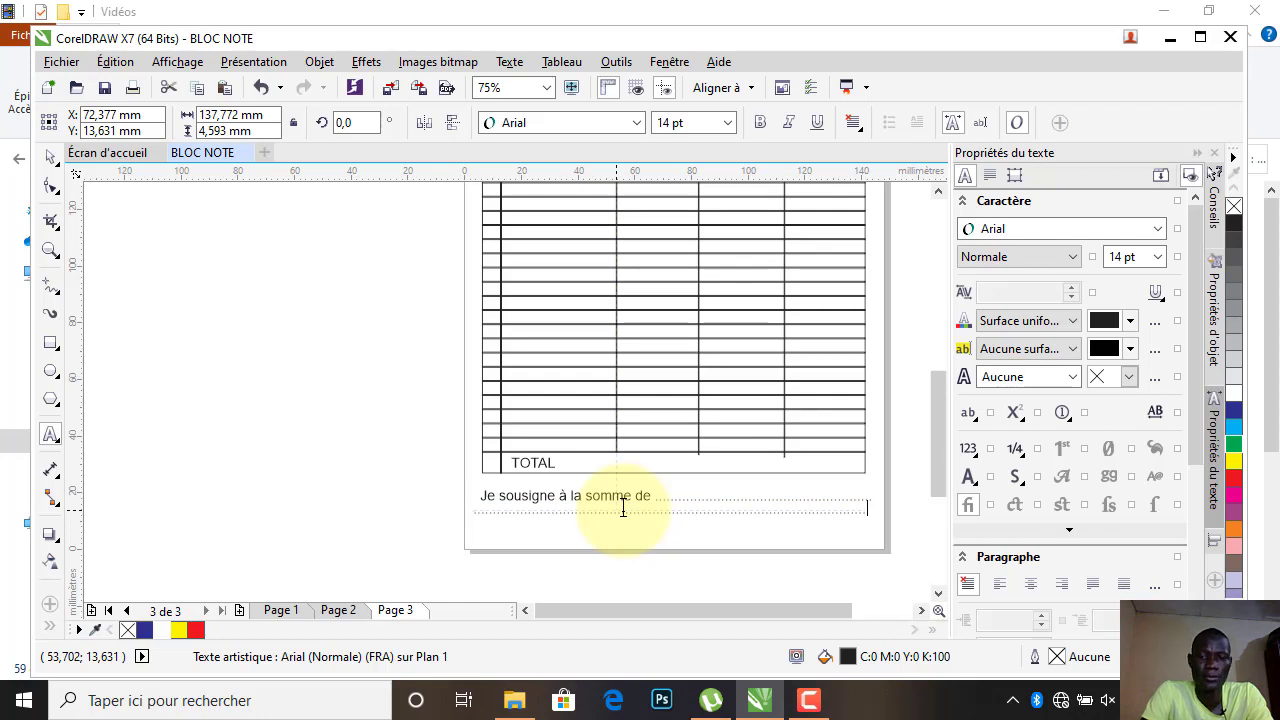
left_click(50, 157)
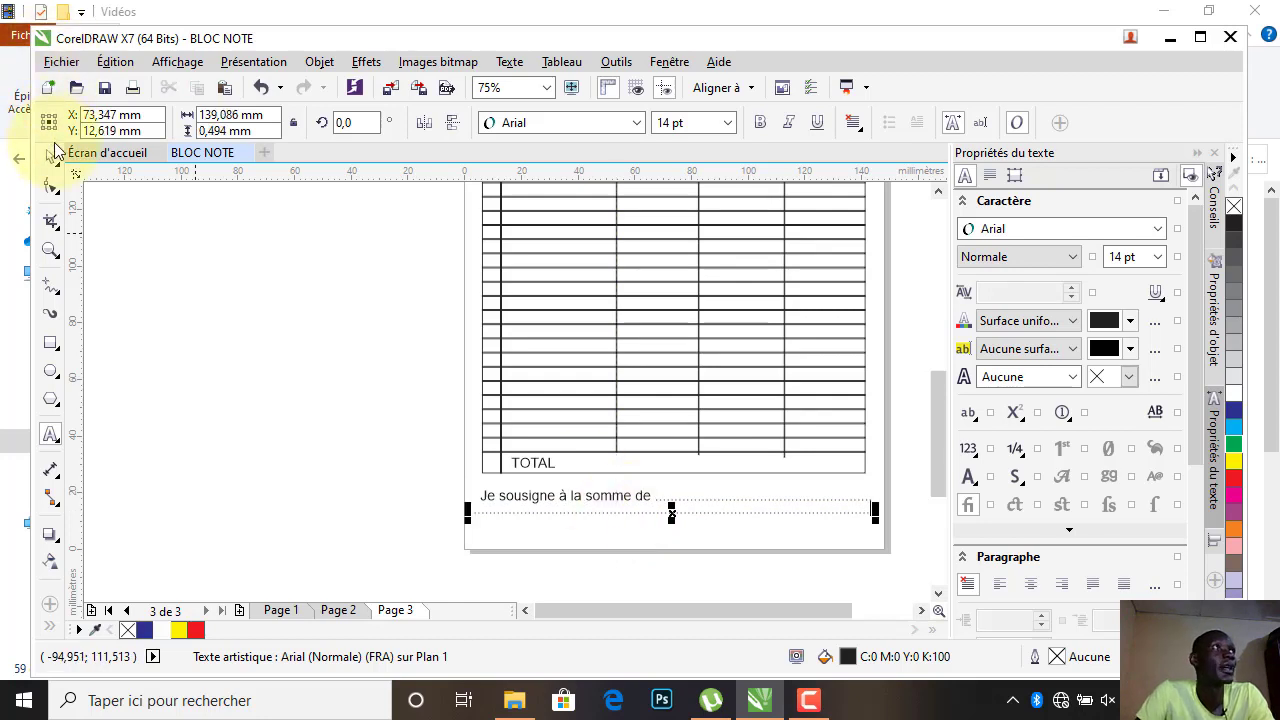
Copy the "Je sousigne à la somme de" line below the dotted line and replace the copy's text with "Signature".
left_click(545, 500)
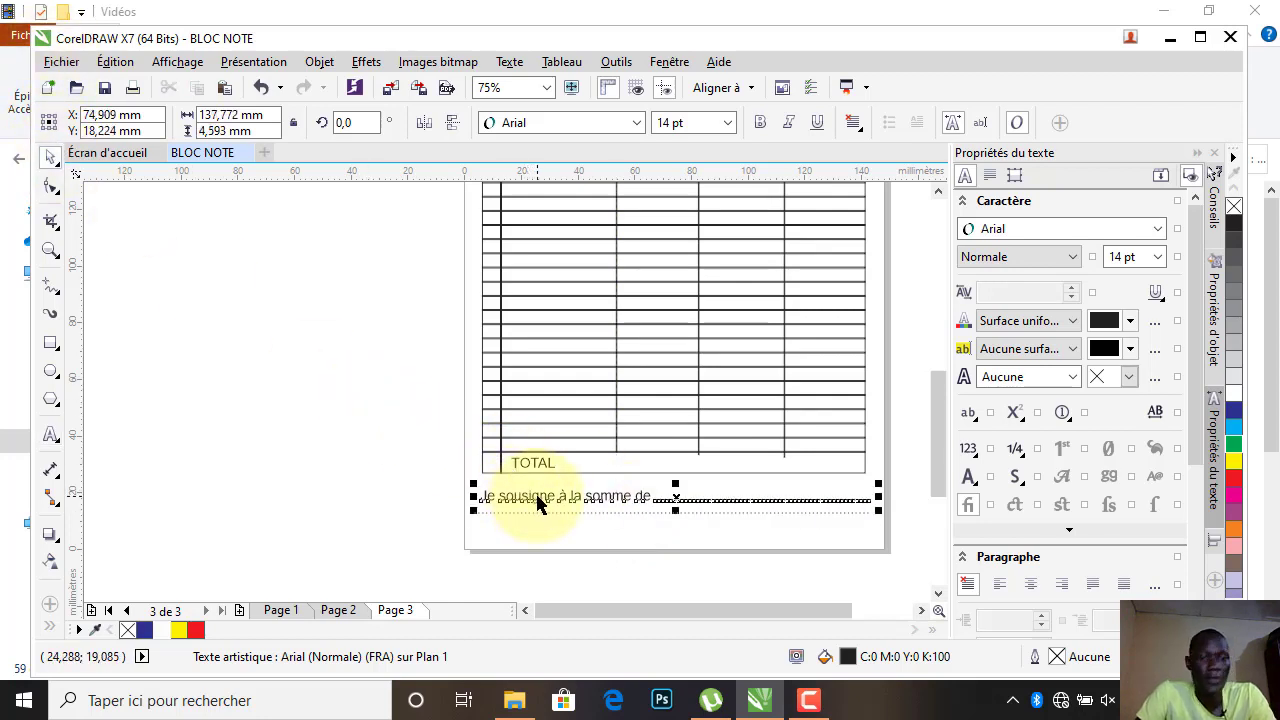
left_click_drag(545, 503, 568, 538)
scroll(576, 543, "up", 2)
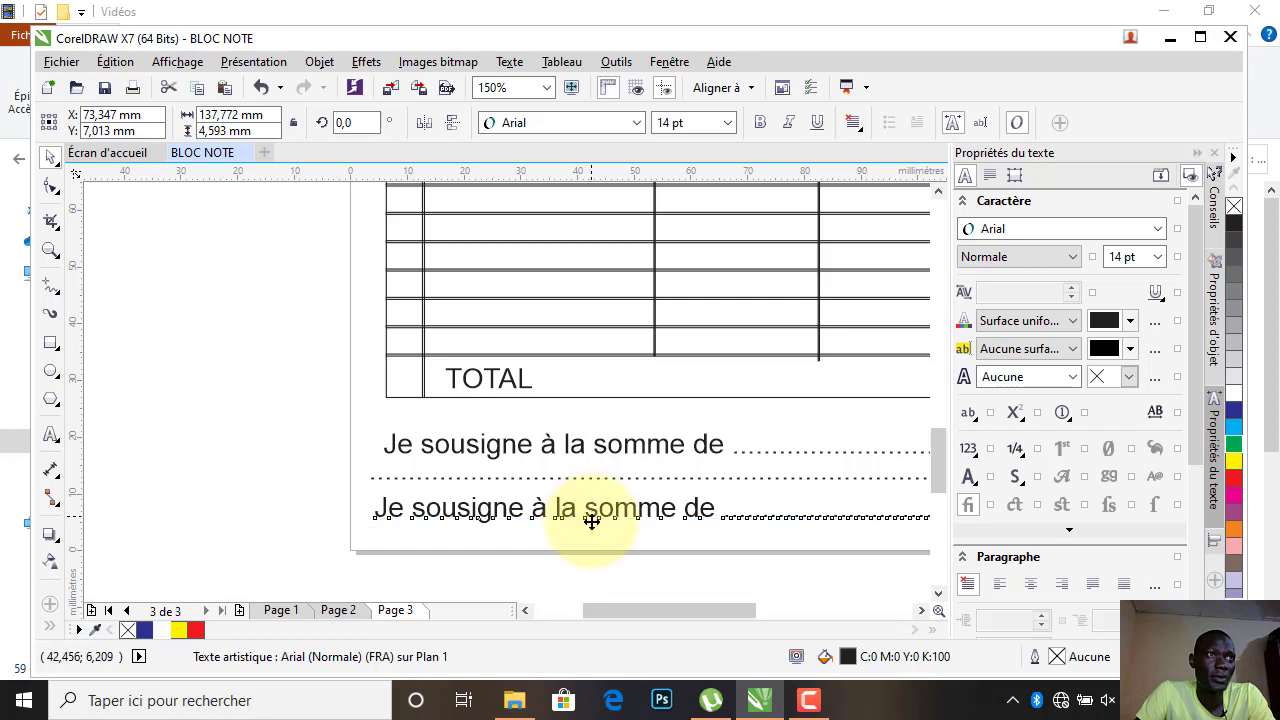
left_click(592, 521)
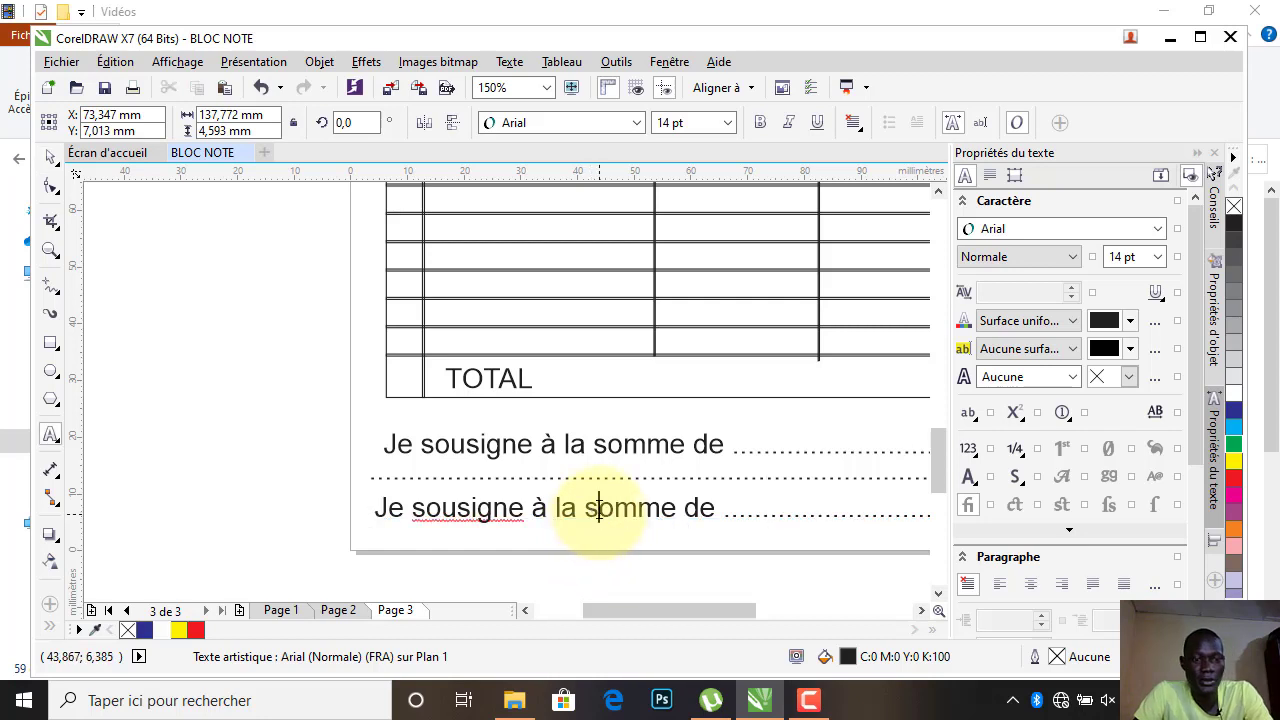
key("ctrl+a")
type("S")
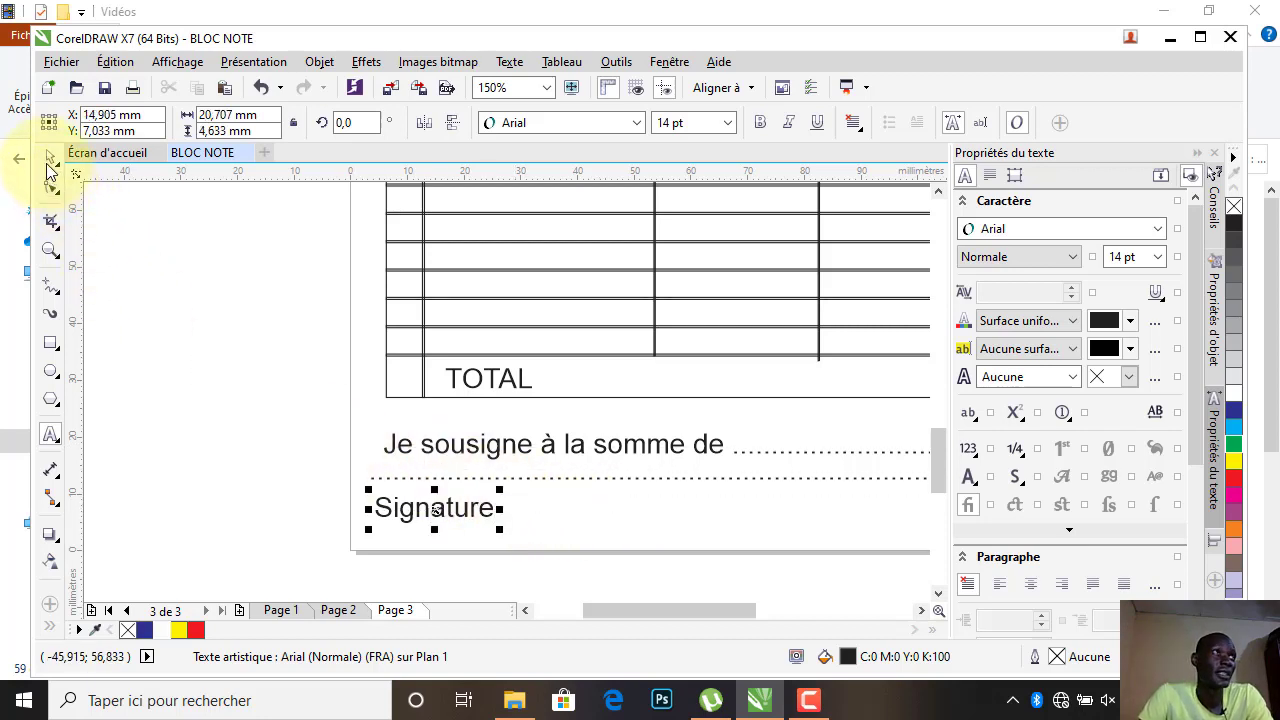
left_click(49, 161)
Set the "Signature" text to 12 pt, align it under the dotted line's start and place a duplicate under the line's end.
scroll(401, 515, "down", 1)
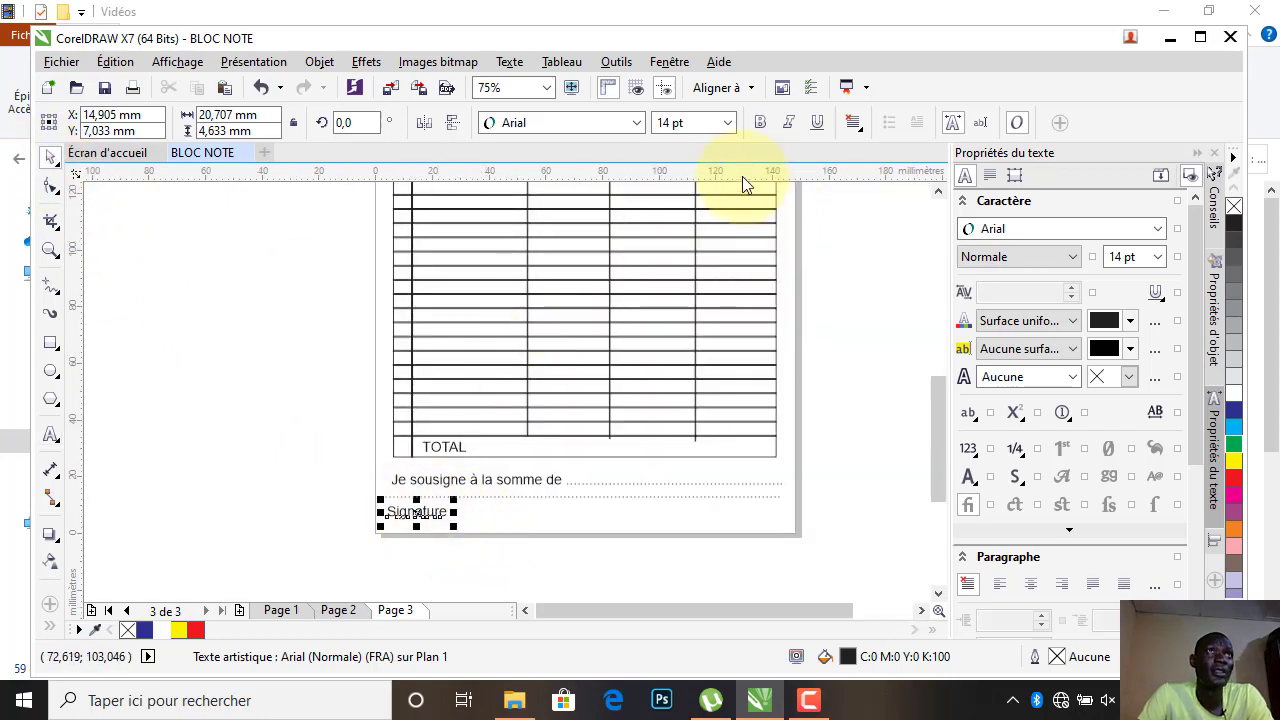
left_click(734, 121)
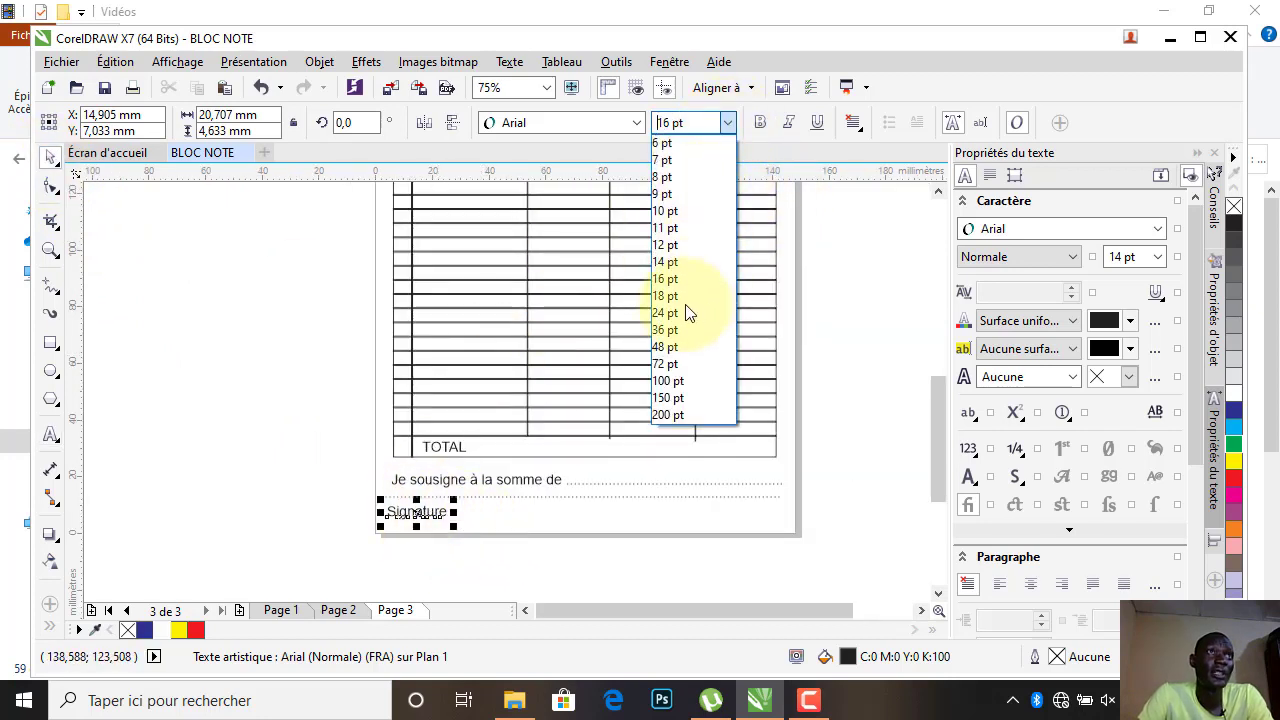
left_click(670, 247)
mouse_move(428, 515)
left_mouse_down()
mouse_move(749, 517)
mouse_move(417, 516)
left_mouse_up()
key("ctrl+d")
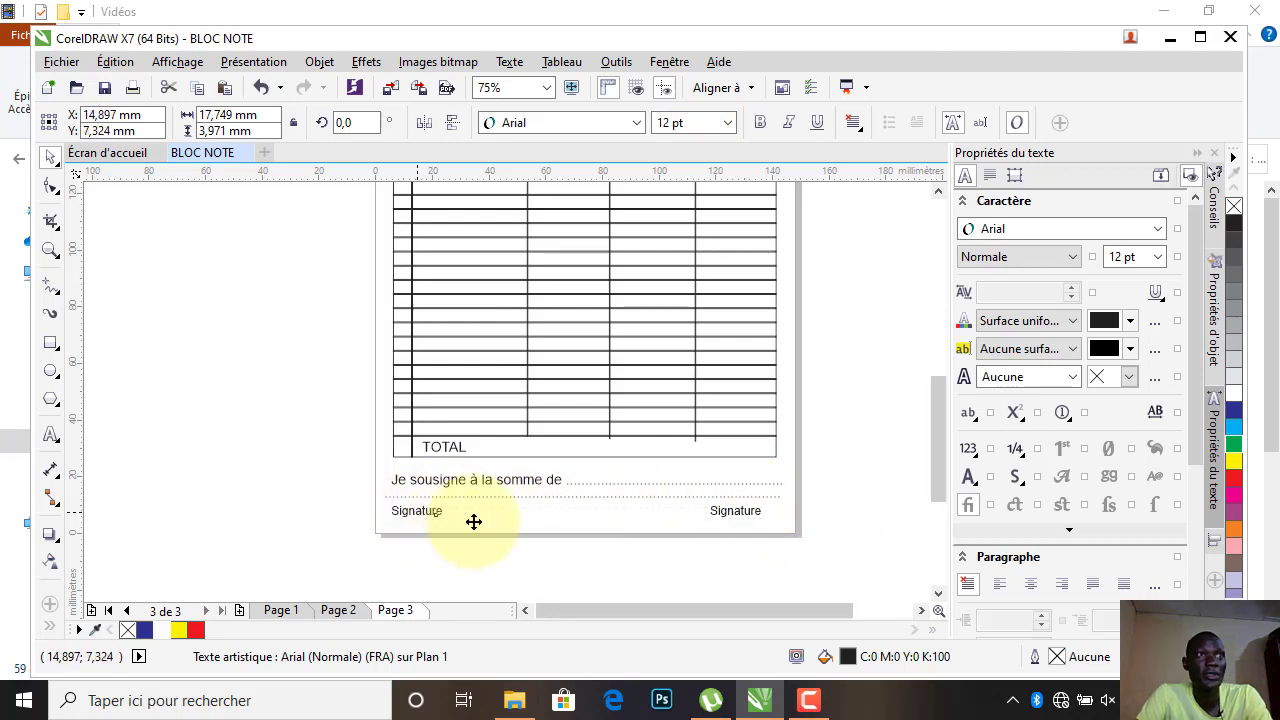
Duplicate the coat of arms beside the page heading and place the copy over the middle of the table.
scroll(694, 517, "down", 2)
scroll(597, 287, "up", 2)
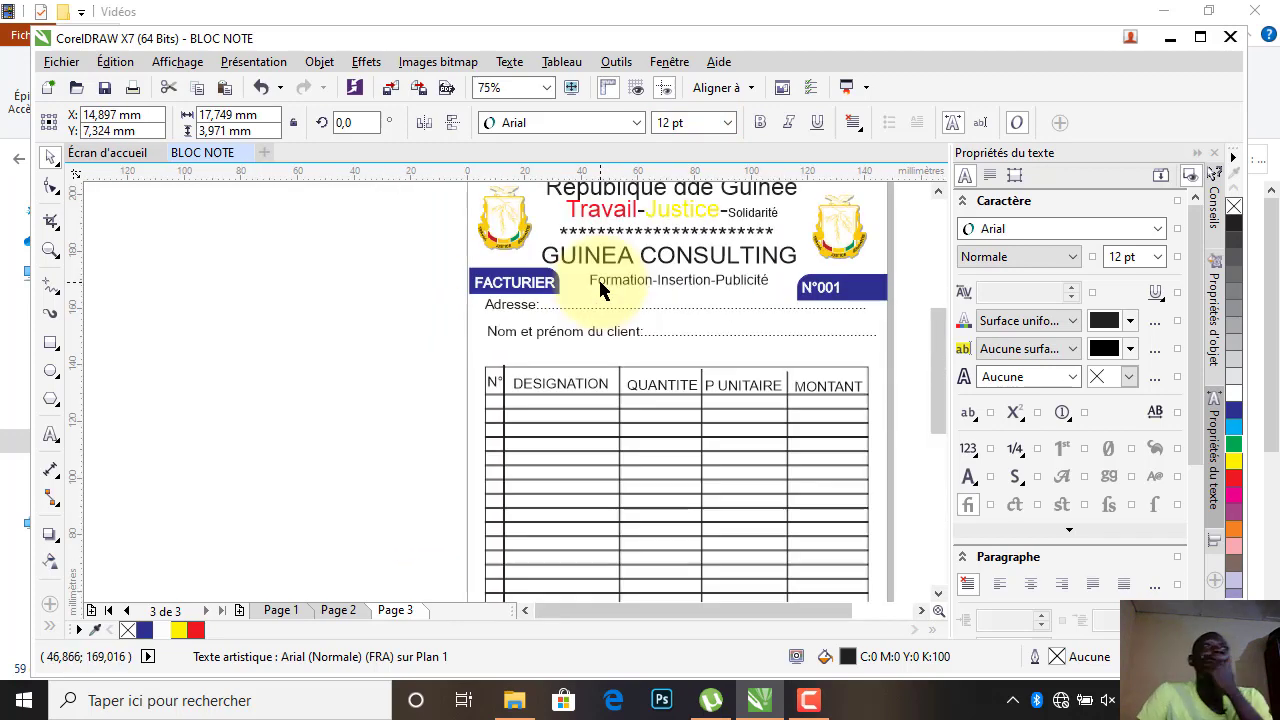
left_click(521, 238)
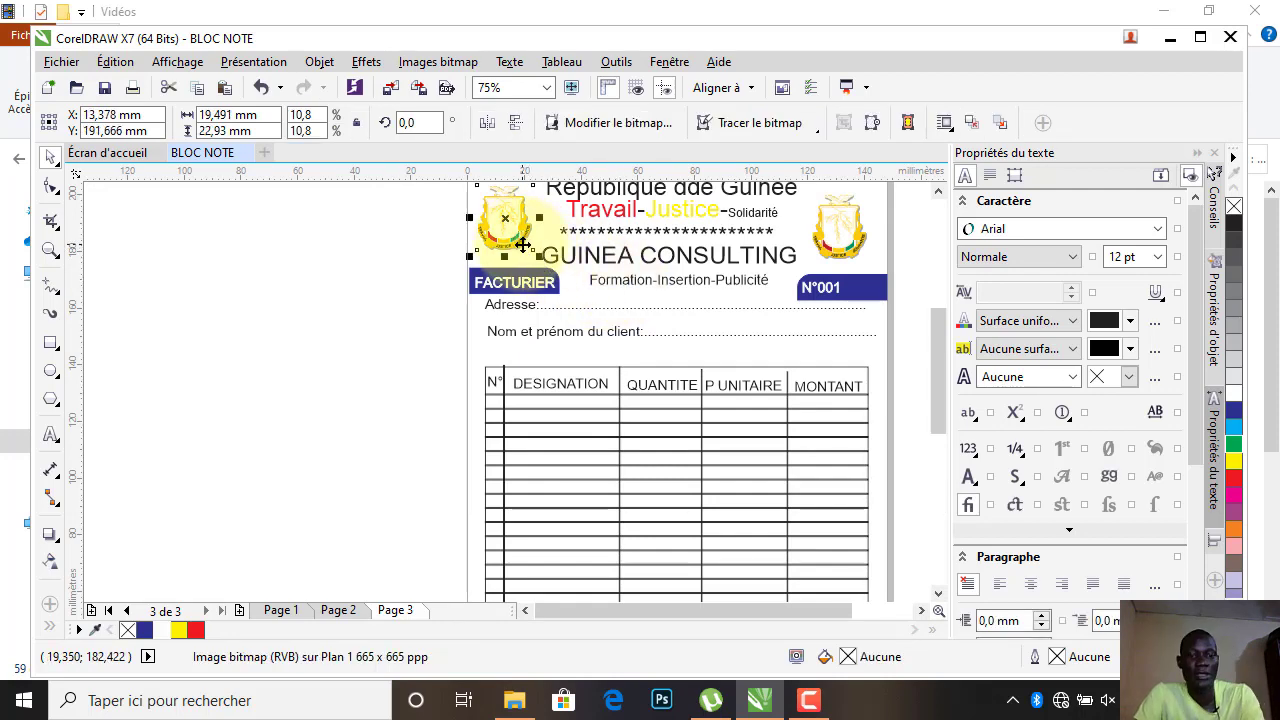
key("ctrl+d")
left_click_drag(530, 212, 692, 496)
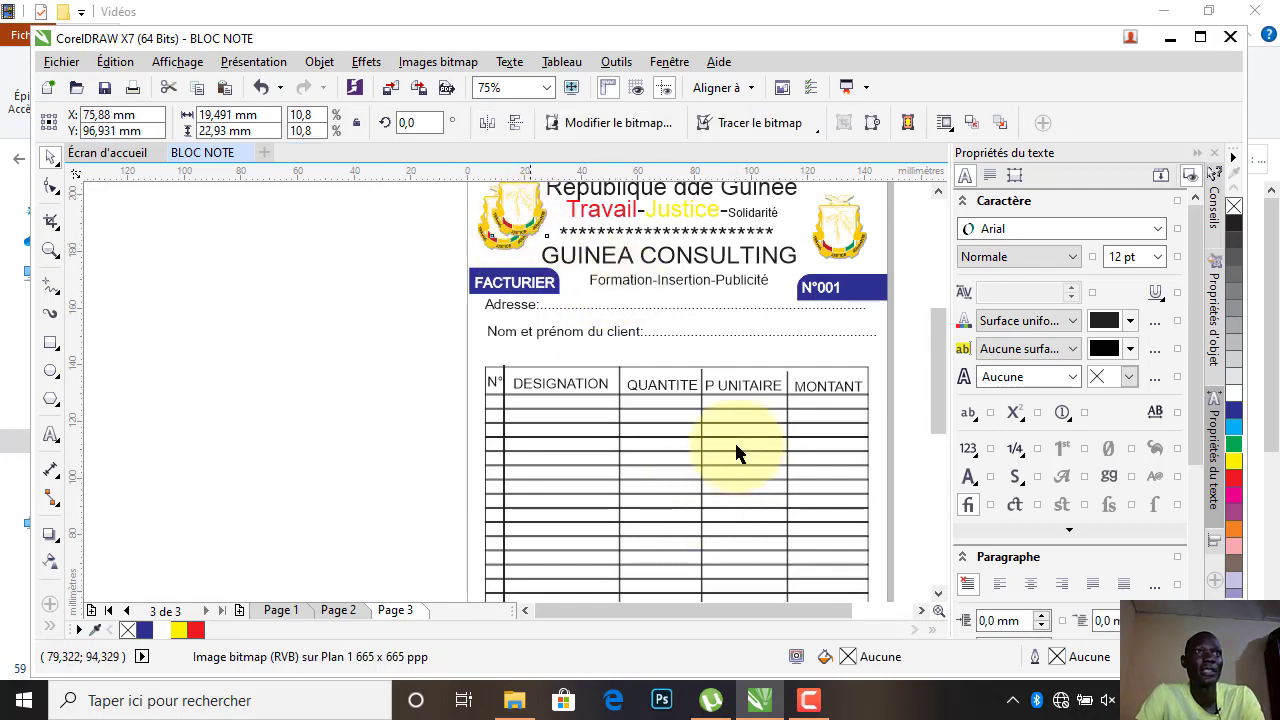
Enlarge the coat of arms copy to about 90 × 106 mm and shift it down so it sits centred over the table.
scroll(736, 453, "down", 4)
scroll(727, 470, "up", 2)
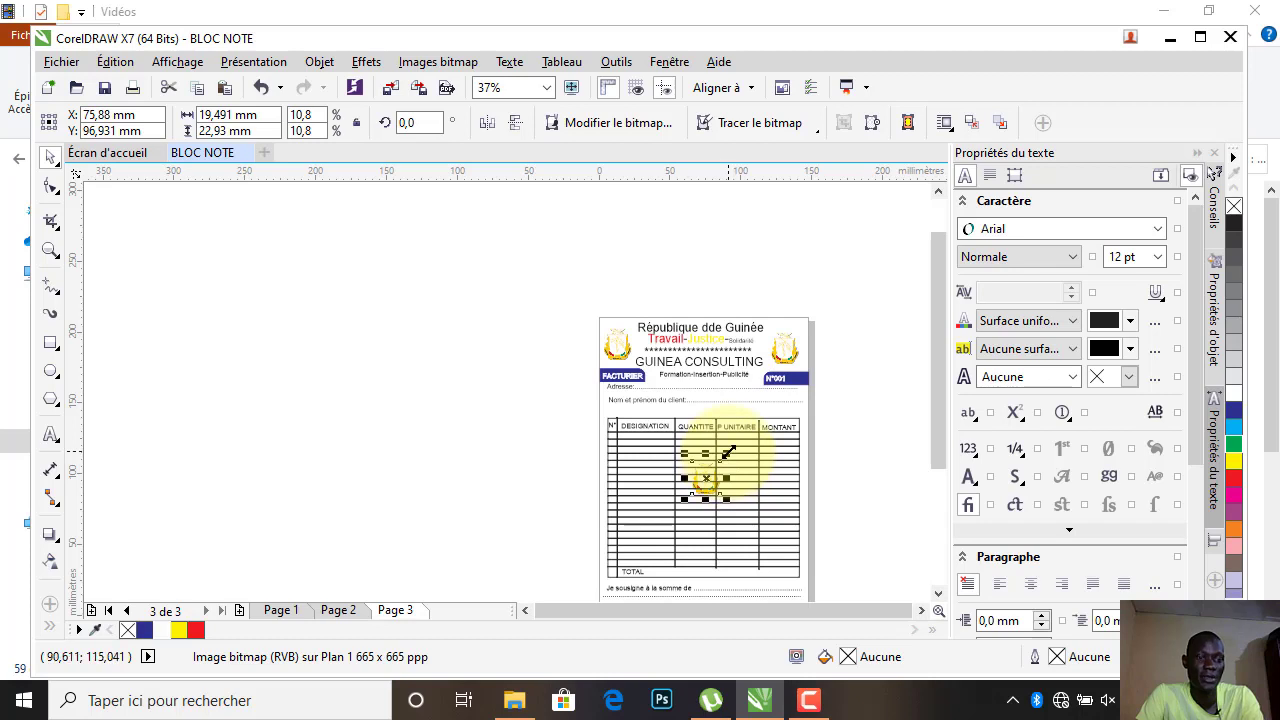
left_click_drag(730, 455, 791, 392)
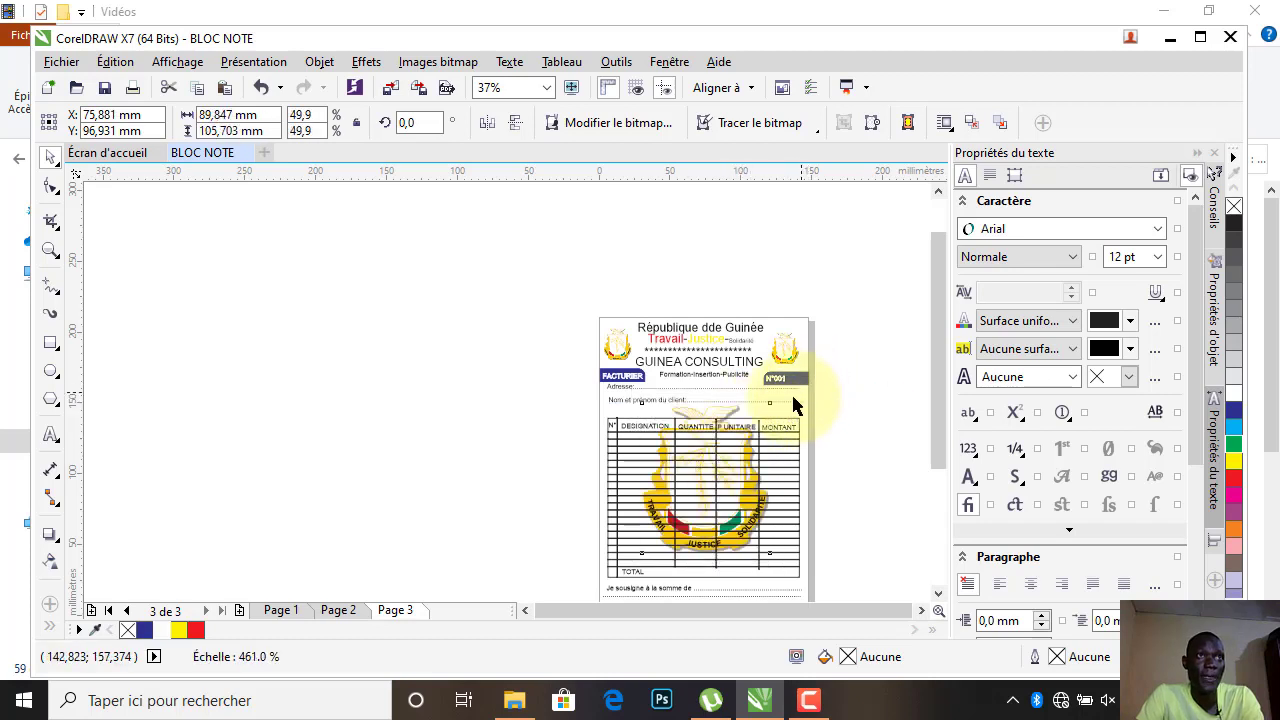
left_click_drag(708, 477, 706, 494)
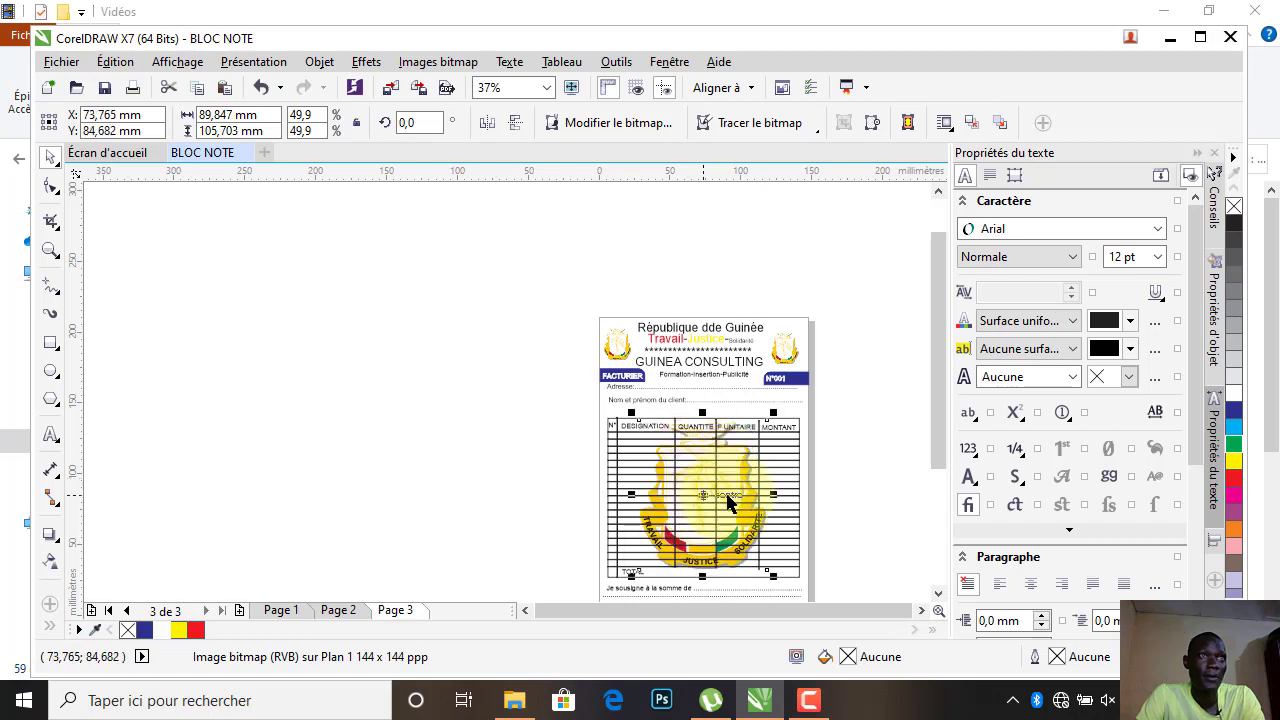
Apply a uniform transparency of 67 to the large coat of arms so it serves as a watermark, then deselect it.
left_click(55, 566)
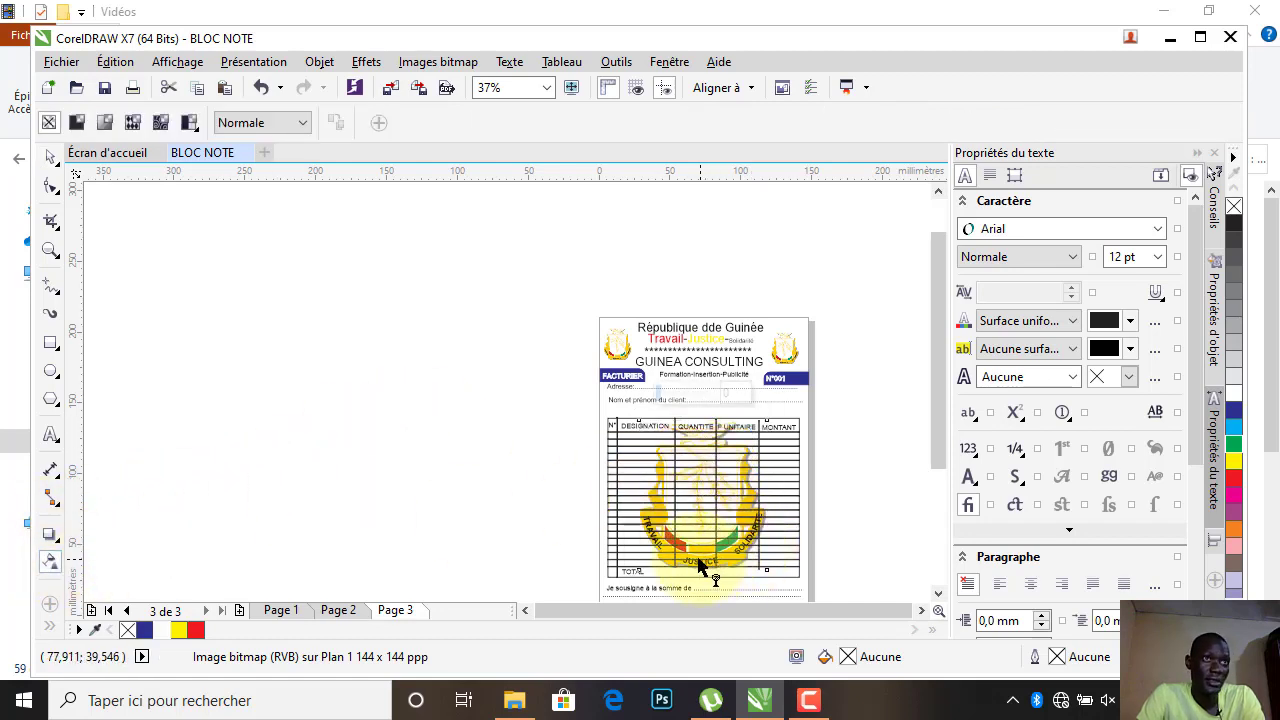
left_click(674, 394)
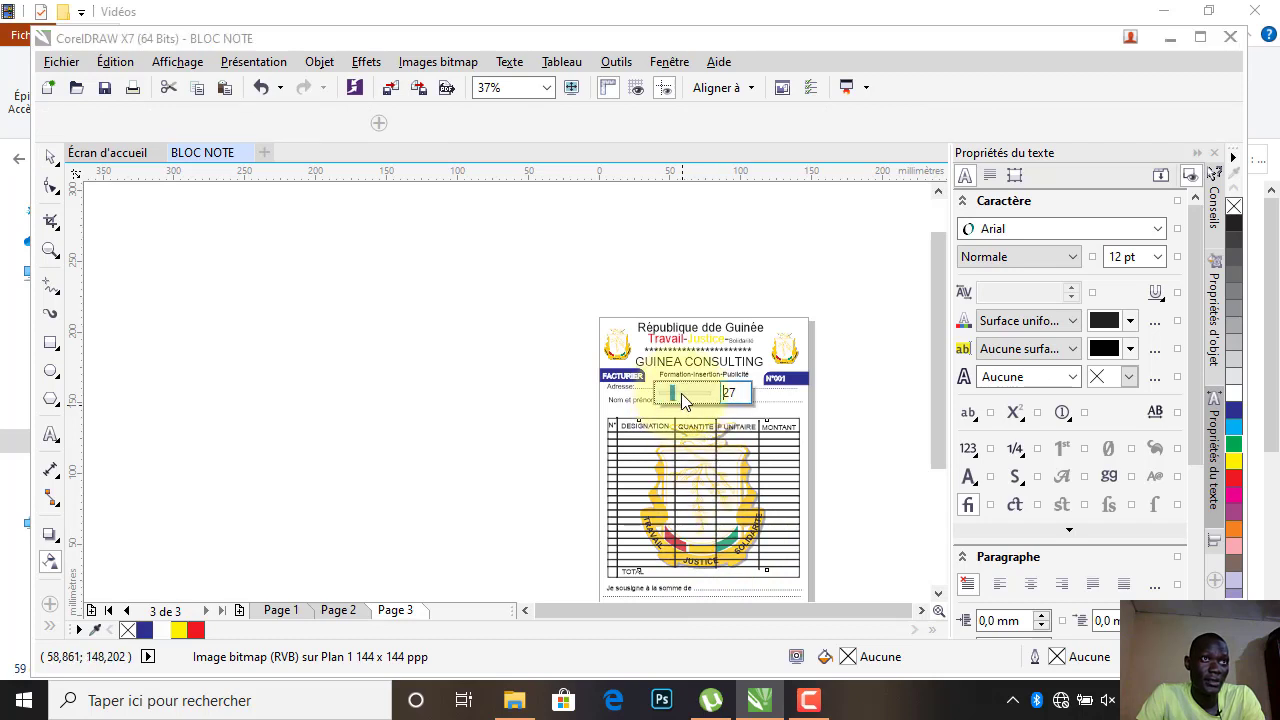
left_click_drag(687, 398, 697, 398)
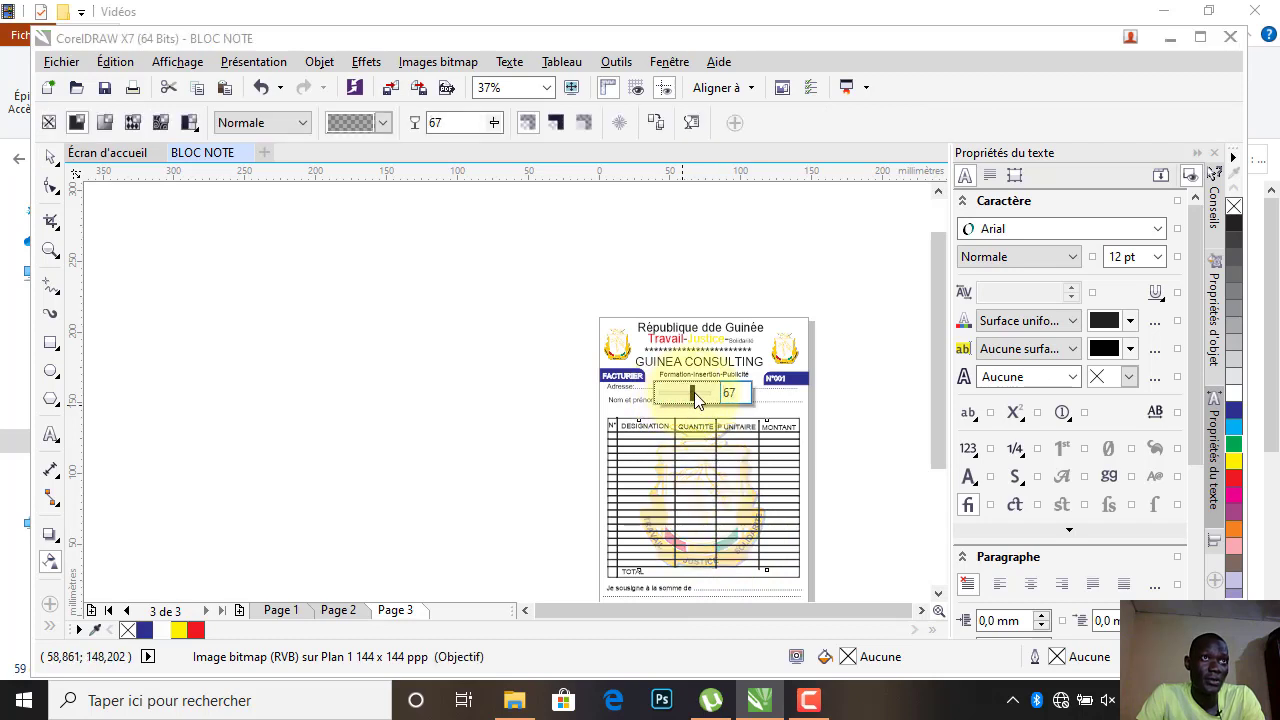
left_click(49, 165)
scroll(703, 317, "down", 1)
scroll(673, 361, "up", 2)
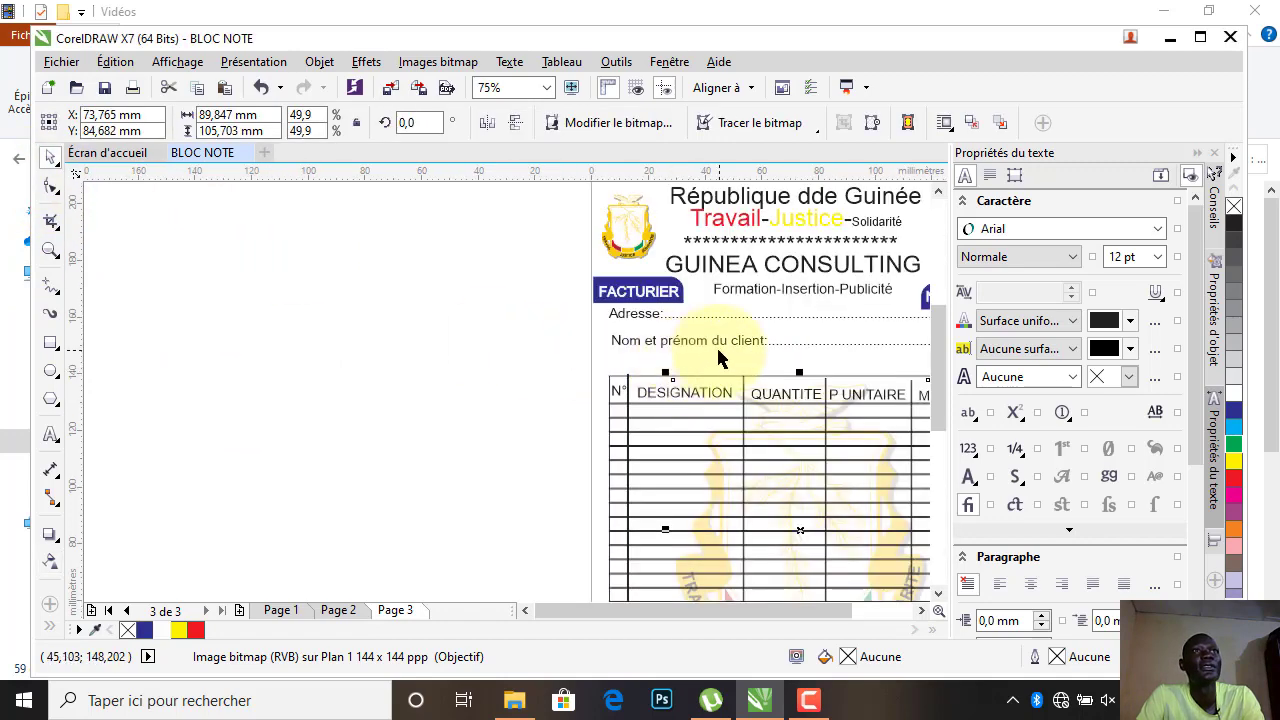
scroll(688, 390, "down", 1)
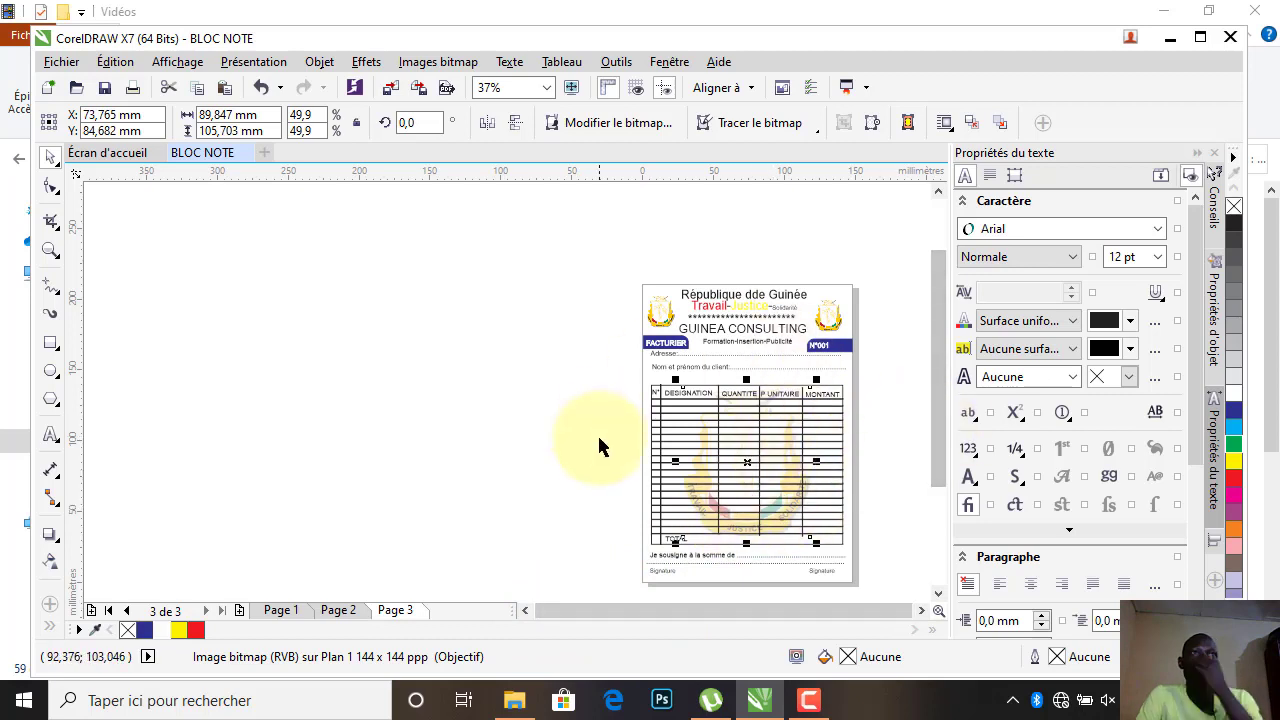
left_click(559, 346)
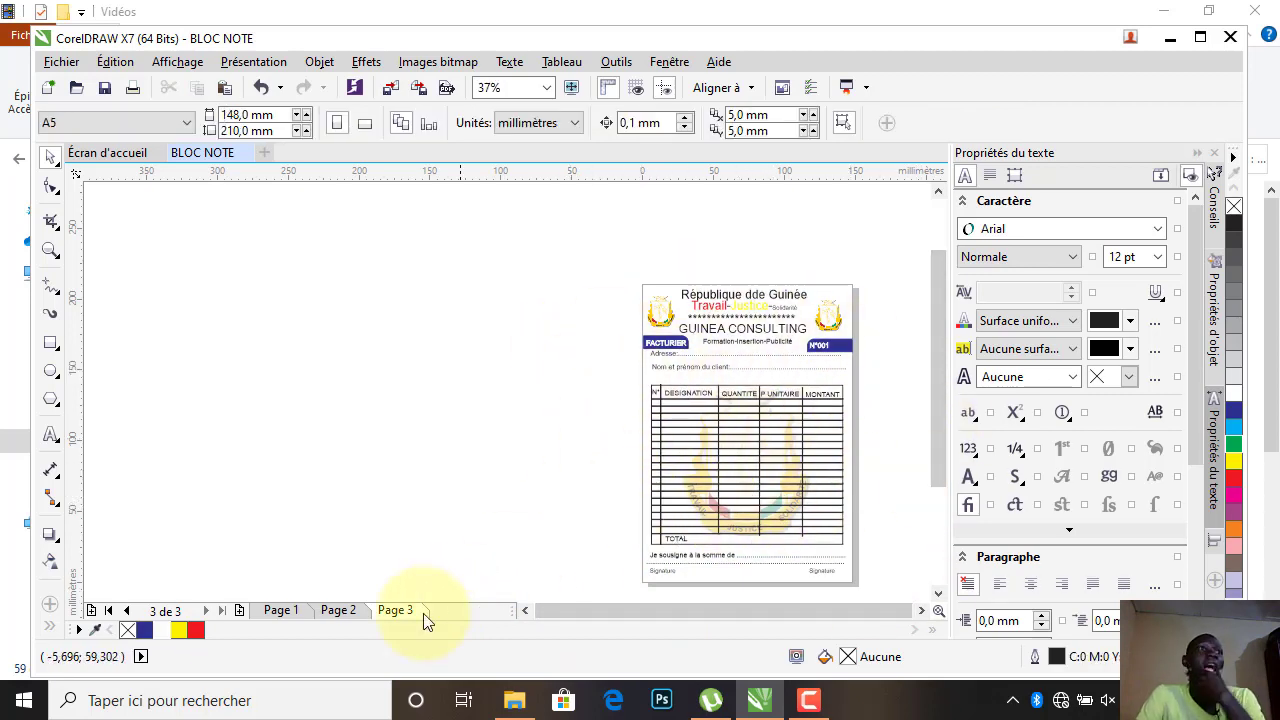
Review the finished layouts on Page 2 and Page 1, and return to Page 3.
left_click(338, 610)
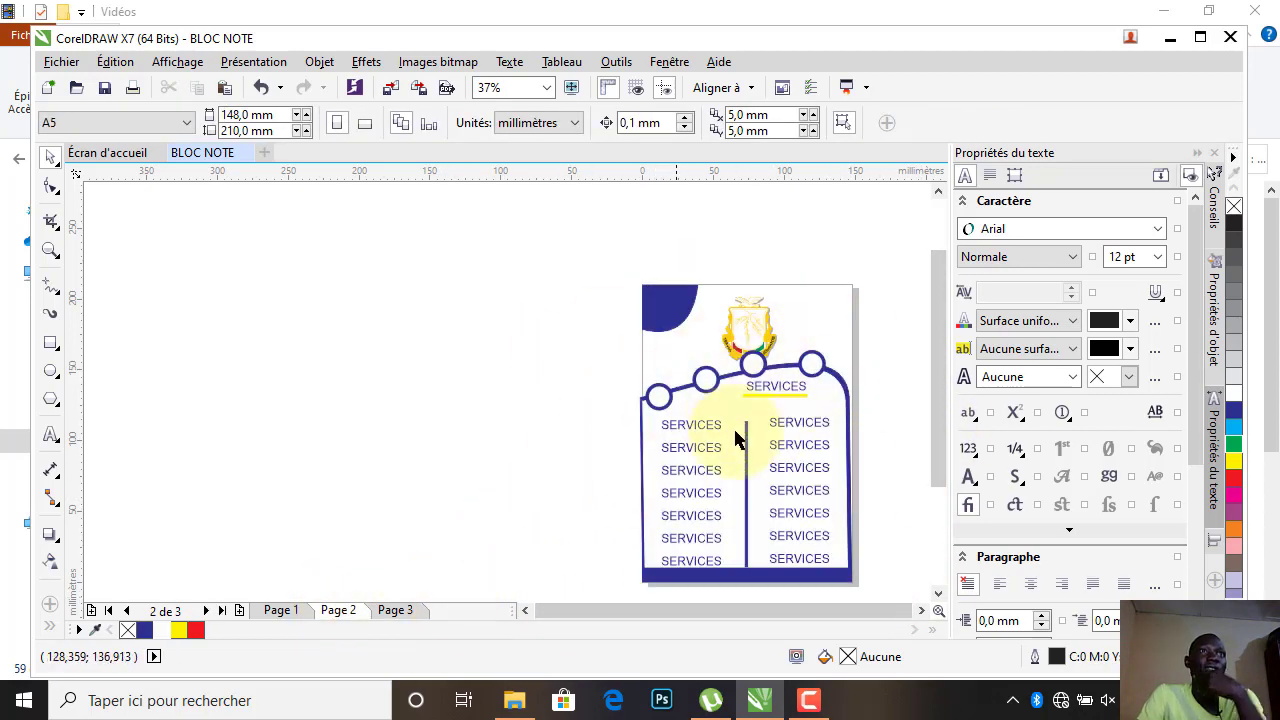
left_click(288, 613)
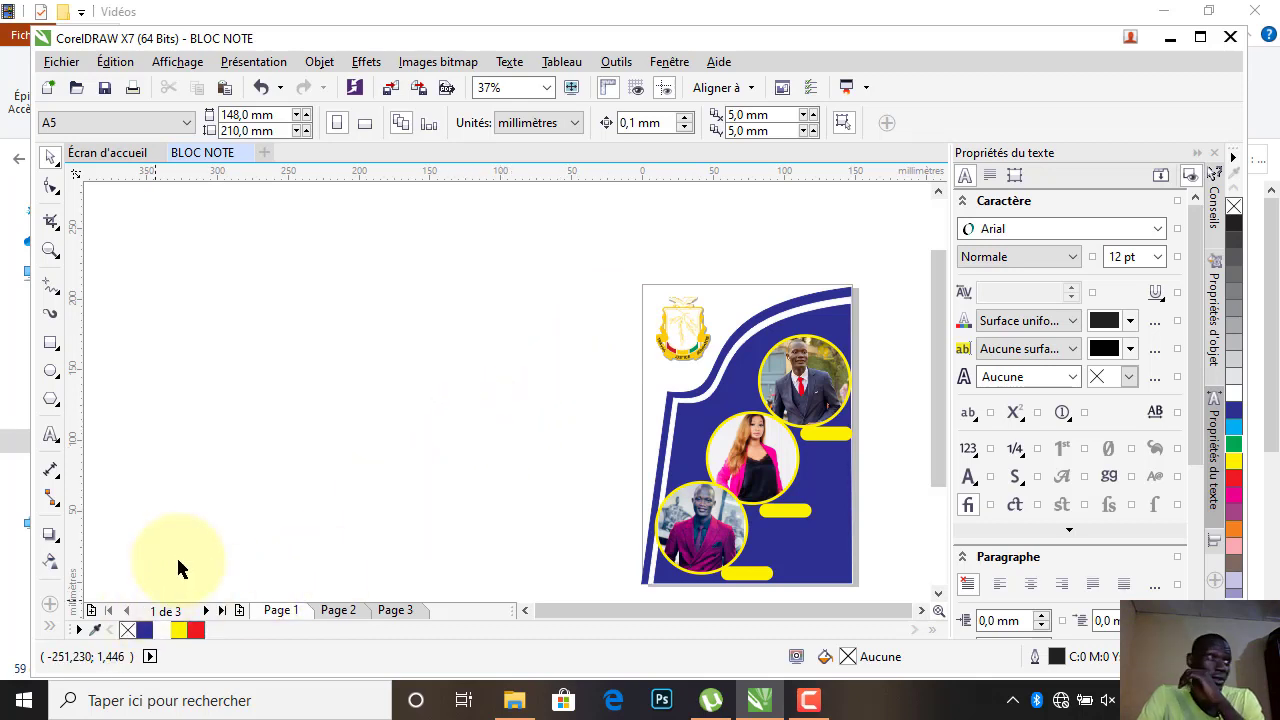
left_click(322, 612)
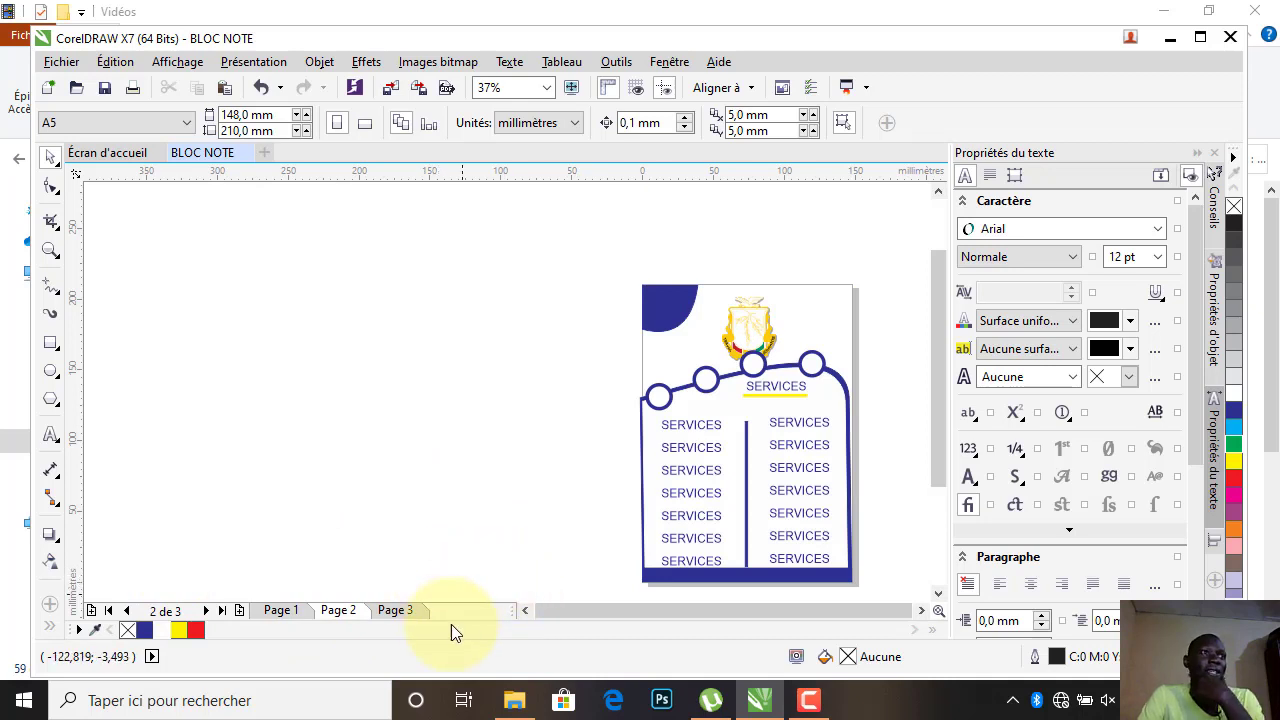
left_click(406, 612)
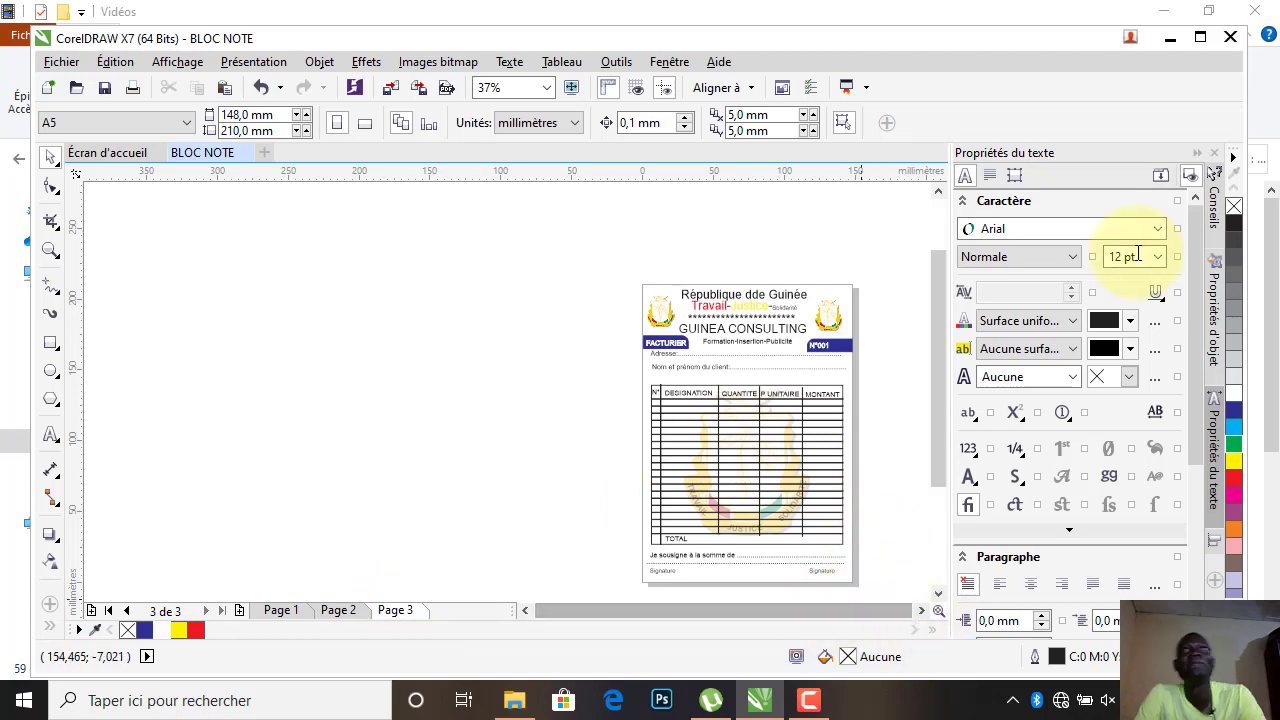
Minimize the drawing program and the Vidéos folder window to show the desktop.
left_click(1167, 40)
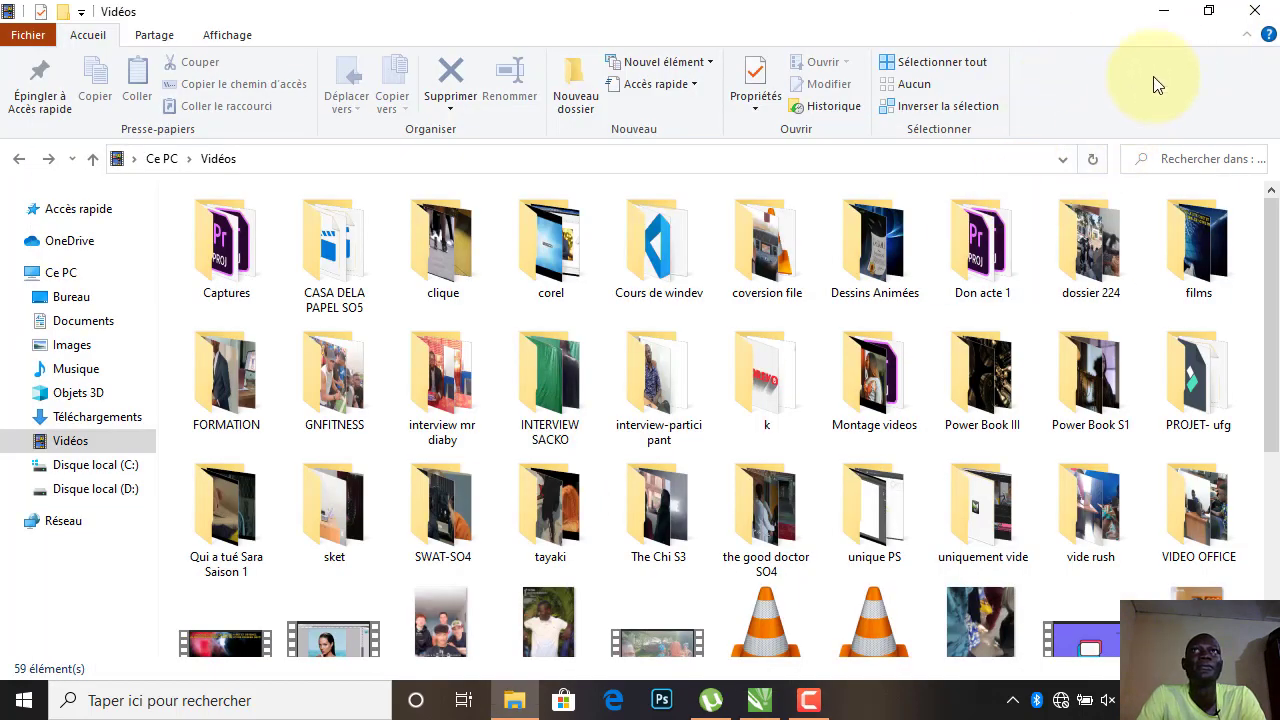
left_click(1165, 10)
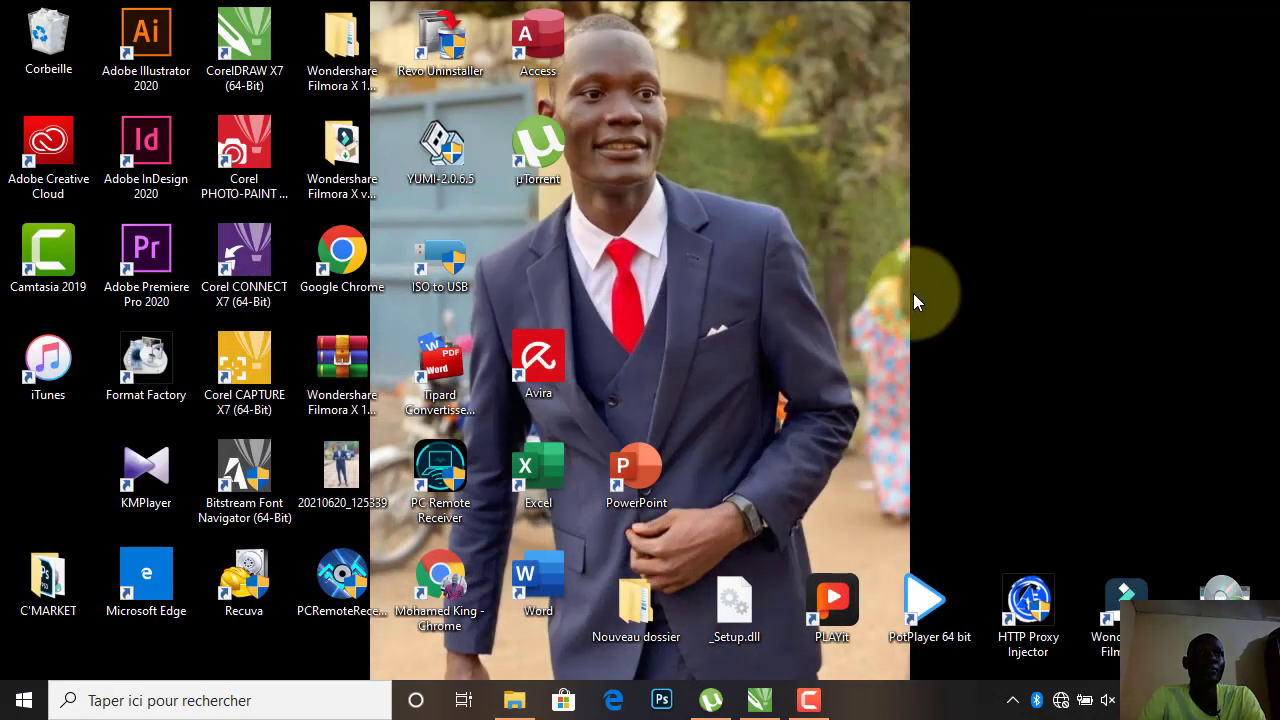